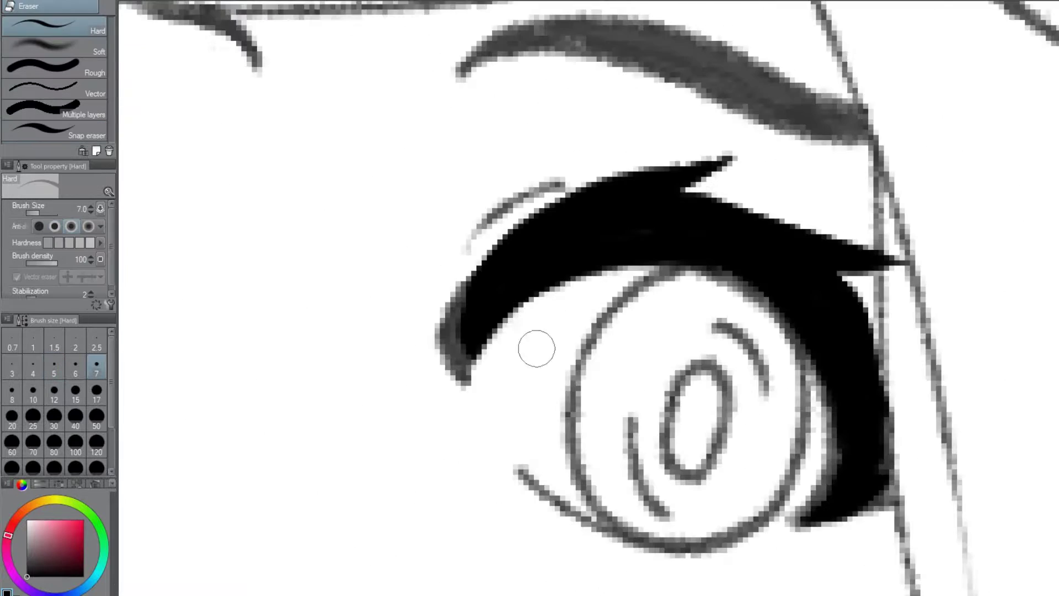
Ink the left eye's upper lashes and the iris outlines of both eyes in black over the sketch.
{"action": "scroll", "coordinate": [535, 348], "scroll_direction": "down", "scroll_amount": 3}
{"action": "scroll", "coordinate": [552, 358], "scroll_direction": "up", "scroll_amount": 5}
{"action": "left_click_drag", "start_coordinate": [356, 310], "coordinate": [592, 385]}
{"action": "mouse_move", "coordinate": [409, 347]}
{"action": "left_mouse_down"}
{"action": "mouse_move", "coordinate": [378, 182]}
{"action": "mouse_move", "coordinate": [634, 276]}
{"action": "left_mouse_up"}
{"action": "scroll", "coordinate": [634, 276], "scroll_direction": "down", "scroll_amount": 8}
{"action": "scroll", "coordinate": [377, 351], "scroll_direction": "up", "scroll_amount": 8}
{"action": "left_click_drag", "start_coordinate": [377, 351], "coordinate": [469, 353]}
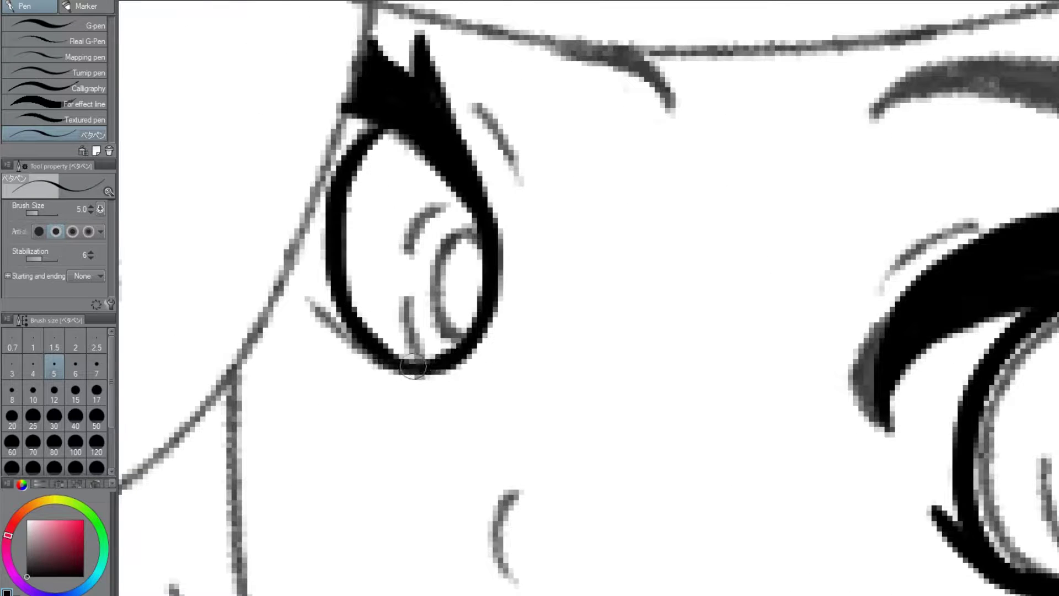
Ink pointed lower lash lines beneath both eyes.
{"action": "left_click_drag", "start_coordinate": [309, 298], "coordinate": [421, 371]}
{"action": "scroll", "coordinate": [532, 352], "scroll_direction": "down", "scroll_amount": 6}
{"action": "scroll", "coordinate": [531, 353], "scroll_direction": "up", "scroll_amount": 6}
{"action": "left_click_drag", "start_coordinate": [640, 408], "coordinate": [836, 438]}
{"action": "scroll", "coordinate": [835, 438], "scroll_direction": "down", "scroll_amount": 3}
Ink a thick black streak running from beneath the left eye down to the jaw.
{"action": "left_click_drag", "start_coordinate": [475, 276], "coordinate": [442, 466]}
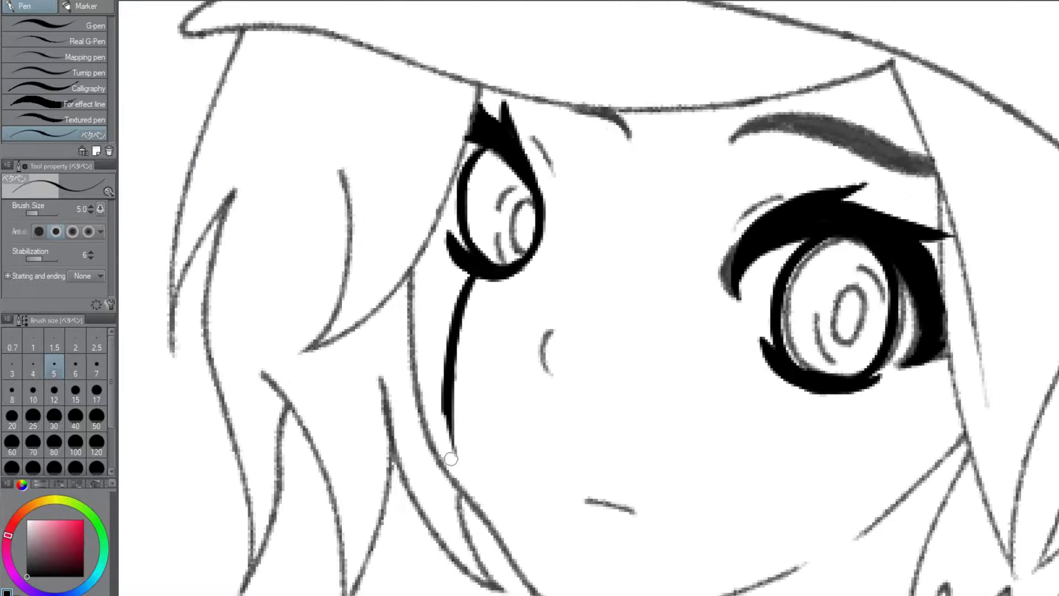
{"action": "left_click_drag", "start_coordinate": [460, 254], "coordinate": [438, 491]}
{"action": "scroll", "coordinate": [635, 331], "scroll_direction": "up", "scroll_amount": 1}
{"action": "left_click_drag", "start_coordinate": [640, 309], "coordinate": [607, 497]}
{"action": "left_click_drag", "start_coordinate": [684, 314], "coordinate": [647, 355]}
{"action": "key", "text": "ctrl+z"}
{"action": "key", "text": "ctrl+z"}
Draw a black streak from beneath the right eye to the jawline, wide at the lower lash, and fill it solid.
{"action": "left_click_drag", "start_coordinate": [629, 312], "coordinate": [637, 485]}
{"action": "left_click_drag", "start_coordinate": [690, 315], "coordinate": [662, 472]}
{"action": "left_click_drag", "start_coordinate": [662, 331], "coordinate": [657, 480]}
{"action": "left_click_drag", "start_coordinate": [649, 309], "coordinate": [643, 486]}
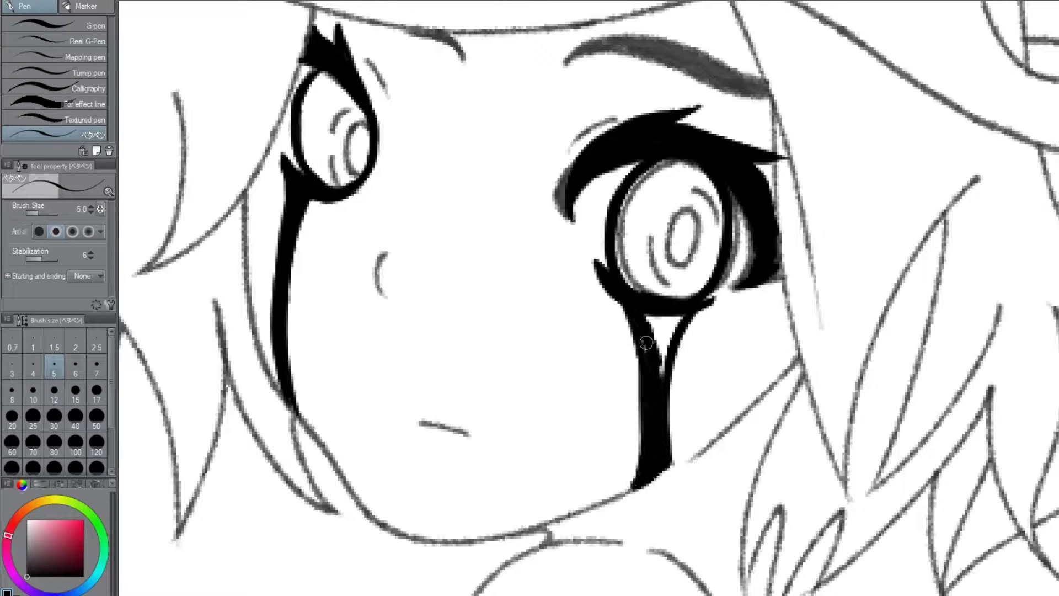
{"action": "left_click_drag", "start_coordinate": [679, 315], "coordinate": [651, 381]}
Ink the oval pupil outlines inside both irises.
{"action": "scroll", "coordinate": [651, 380], "scroll_direction": "down", "scroll_amount": 3}
{"action": "scroll", "coordinate": [499, 268], "scroll_direction": "up", "scroll_amount": 3}
{"action": "scroll", "coordinate": [499, 267], "scroll_direction": "down", "scroll_amount": 3}
{"action": "scroll", "coordinate": [828, 307], "scroll_direction": "up", "scroll_amount": 3}
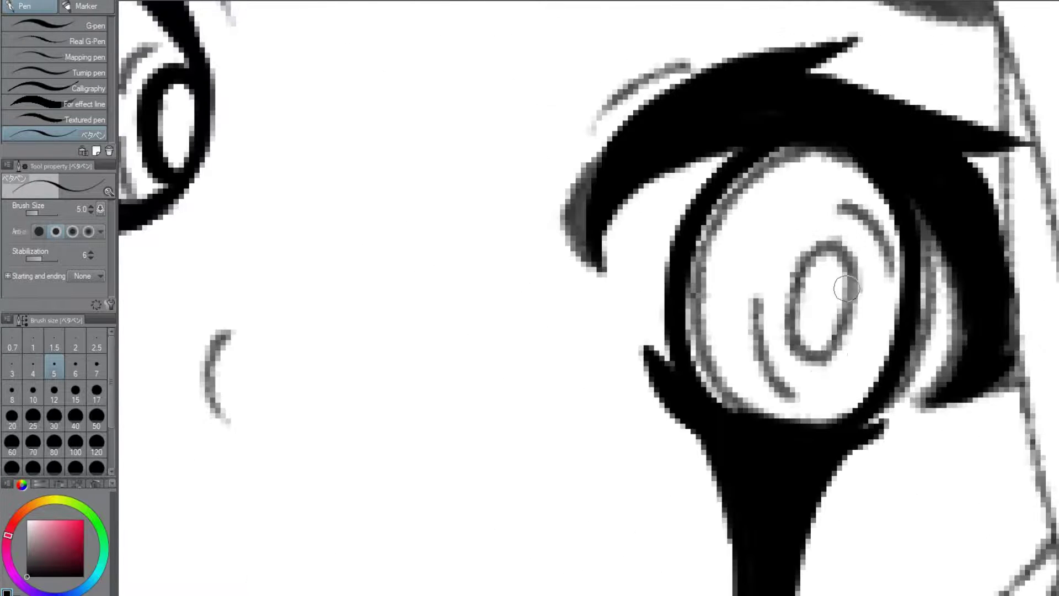
{"action": "scroll", "coordinate": [844, 276], "scroll_direction": "down", "scroll_amount": 2}
{"action": "scroll", "coordinate": [579, 301], "scroll_direction": "down", "scroll_amount": 2}
Ink the face contour from the left cheek around the chin to the right side of the jaw.
{"action": "scroll", "coordinate": [650, 367], "scroll_direction": "up", "scroll_amount": 2}
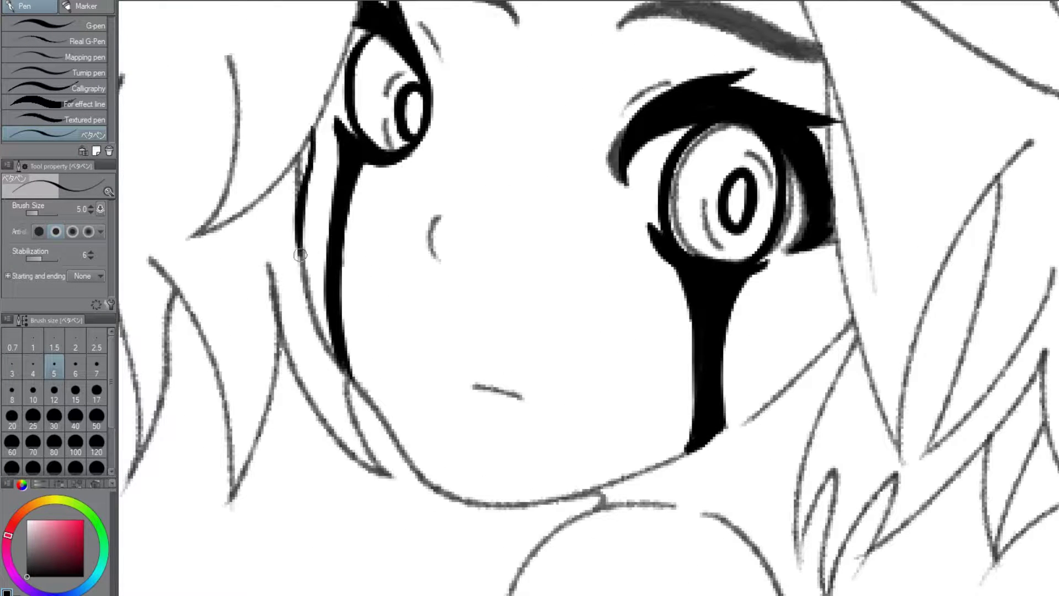
{"action": "mouse_move", "coordinate": [299, 255]}
{"action": "left_mouse_down"}
{"action": "mouse_move", "coordinate": [552, 499]}
{"action": "mouse_move", "coordinate": [718, 436]}
{"action": "left_mouse_up"}
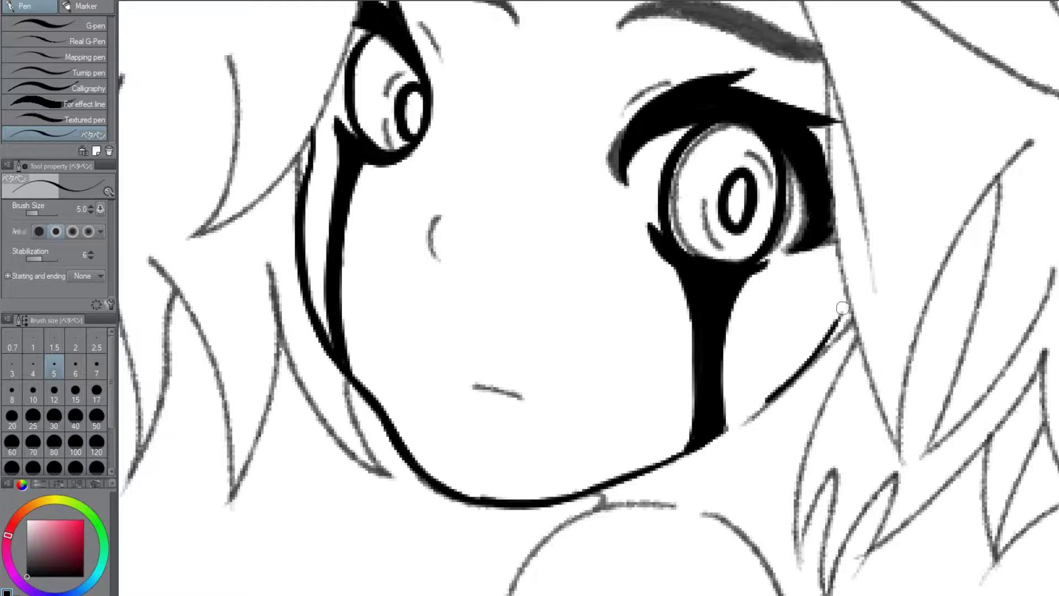
{"action": "scroll", "coordinate": [842, 308], "scroll_direction": "down", "scroll_amount": 2}
{"action": "scroll", "coordinate": [547, 333], "scroll_direction": "up", "scroll_amount": 2}
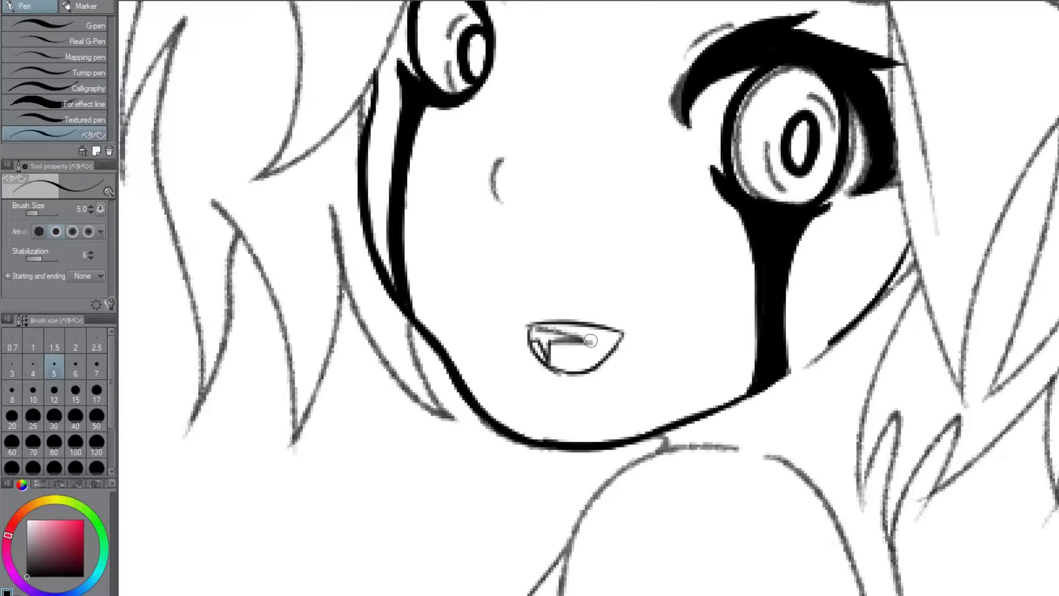
Reduce the pen's brush size to 3 and try an open mouth with a small fang.
{"action": "scroll", "coordinate": [645, 328], "scroll_direction": "down", "scroll_amount": 2}
{"action": "key", "text": "bracketleft"}
{"action": "key", "text": "bracketleft"}
{"action": "scroll", "coordinate": [525, 322], "scroll_direction": "up", "scroll_amount": 3}
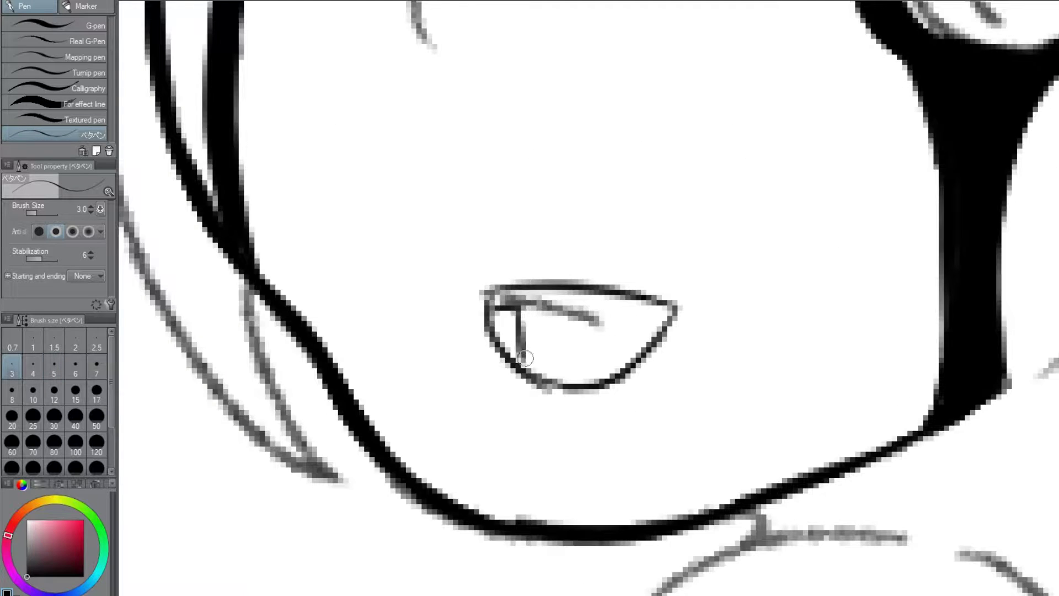
{"action": "scroll", "coordinate": [633, 358], "scroll_direction": "down", "scroll_amount": 5}
{"action": "key", "text": "ctrl+z"}
{"action": "key", "text": "p"}
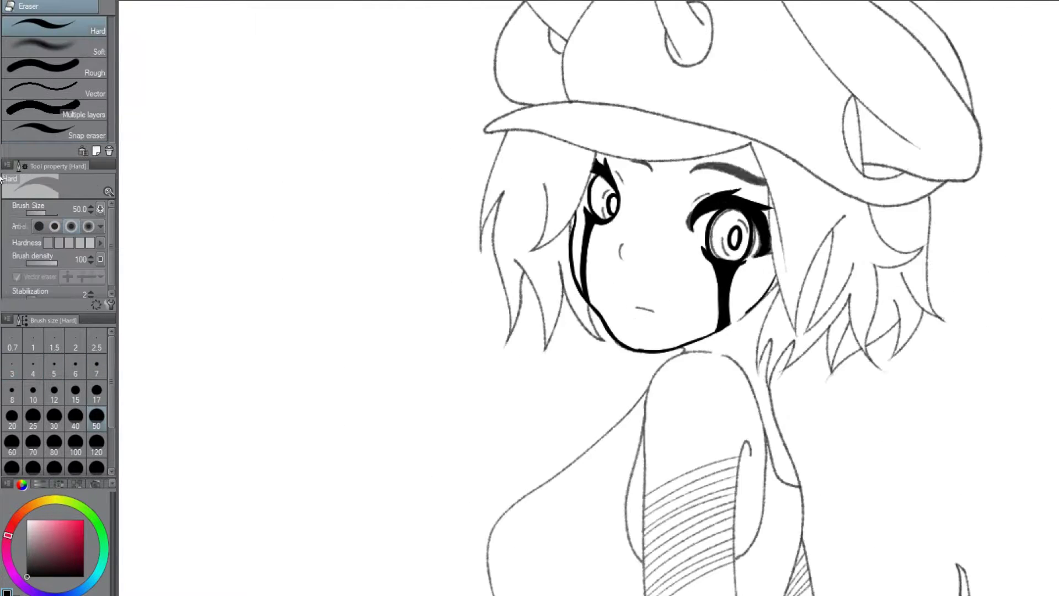
{"action": "scroll", "coordinate": [536, 293], "scroll_direction": "up", "scroll_amount": 4}
{"action": "left_click_drag", "start_coordinate": [544, 292], "coordinate": [537, 324]}
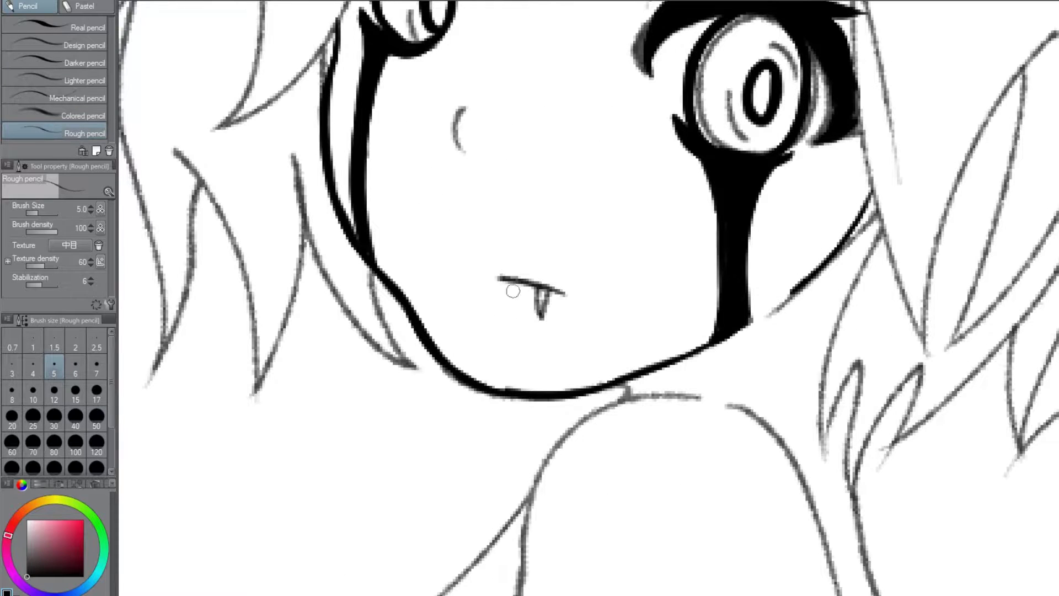
{"action": "scroll", "coordinate": [513, 291], "scroll_direction": "down", "scroll_amount": 4}
{"action": "scroll", "coordinate": [451, 254], "scroll_direction": "up", "scroll_amount": 4}
{"action": "key", "text": "ctrl+z"}
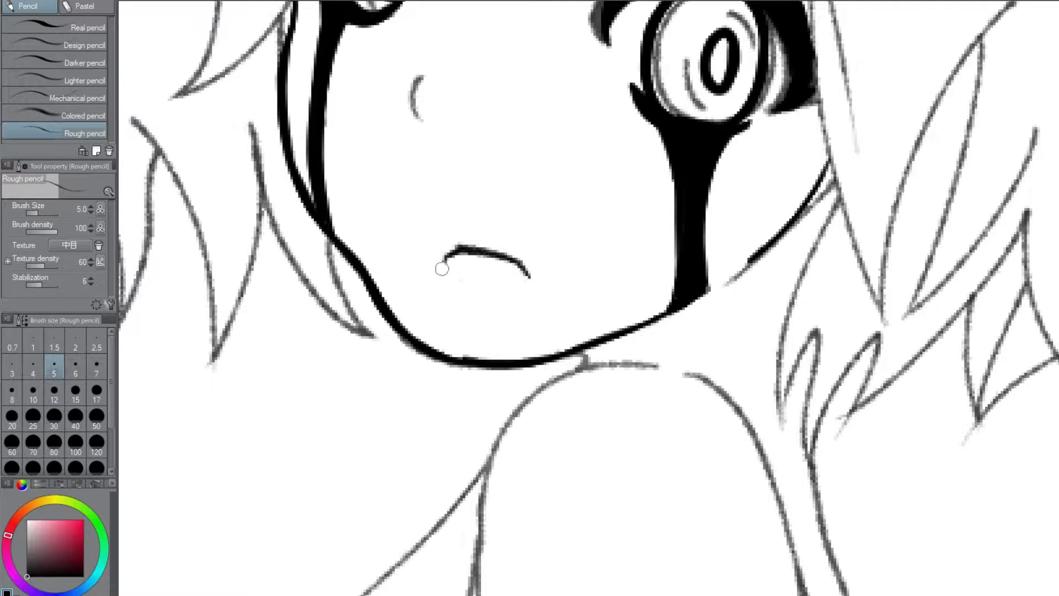
{"action": "key", "text": "ctrl+z"}
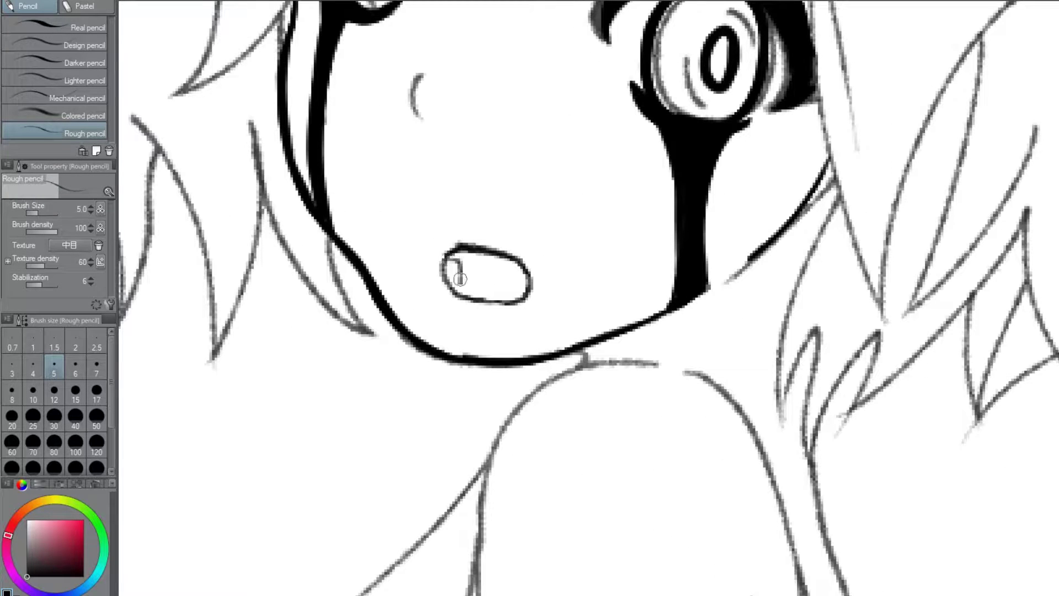
{"action": "key", "text": "ctrl+z"}
{"action": "scroll", "coordinate": [497, 276], "scroll_direction": "down", "scroll_amount": 4}
{"action": "key", "text": "ctrl+z"}
{"action": "scroll", "coordinate": [468, 267], "scroll_direction": "up", "scroll_amount": 4}
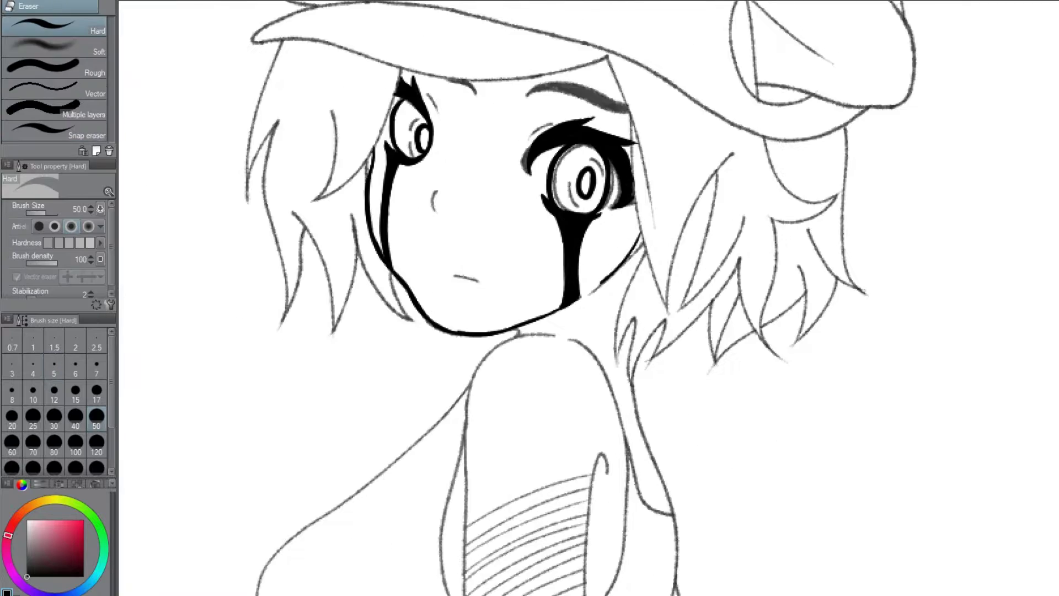
Erase the sketched highlights inside both irises and replace the mouth with a short, slightly arched line.
{"action": "scroll", "coordinate": [539, 256], "scroll_direction": "down", "scroll_amount": 4}
{"action": "key", "text": "e"}
{"action": "scroll", "coordinate": [539, 256], "scroll_direction": "down", "scroll_amount": 1}
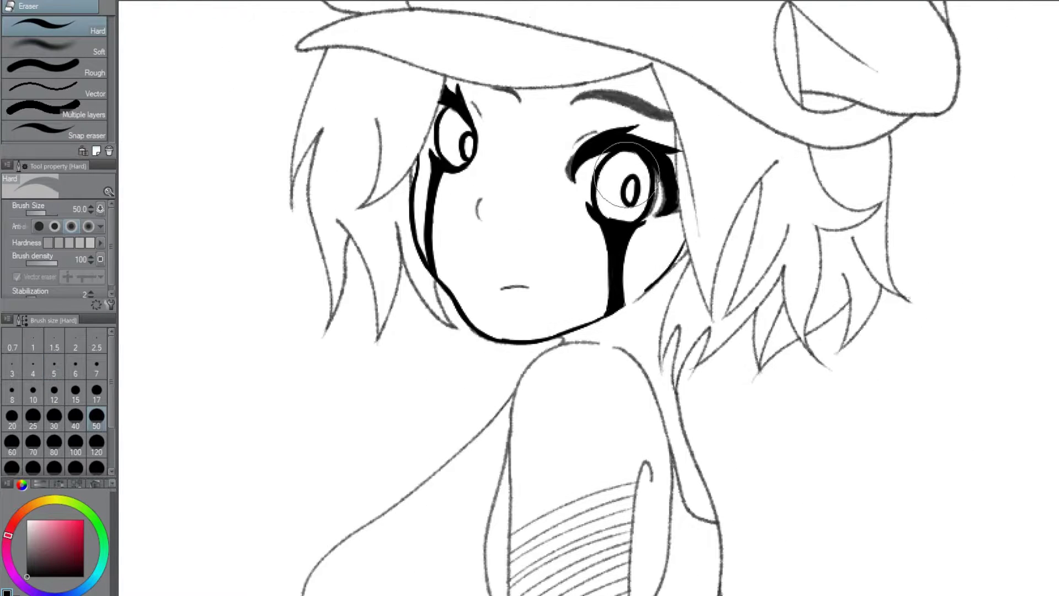
Ink the thin eyelid crease lines beside the left eye and above the right eye with the size 3 pen.
{"action": "key", "text": "p"}
{"action": "scroll", "coordinate": [495, 113], "scroll_direction": "up", "scroll_amount": 3}
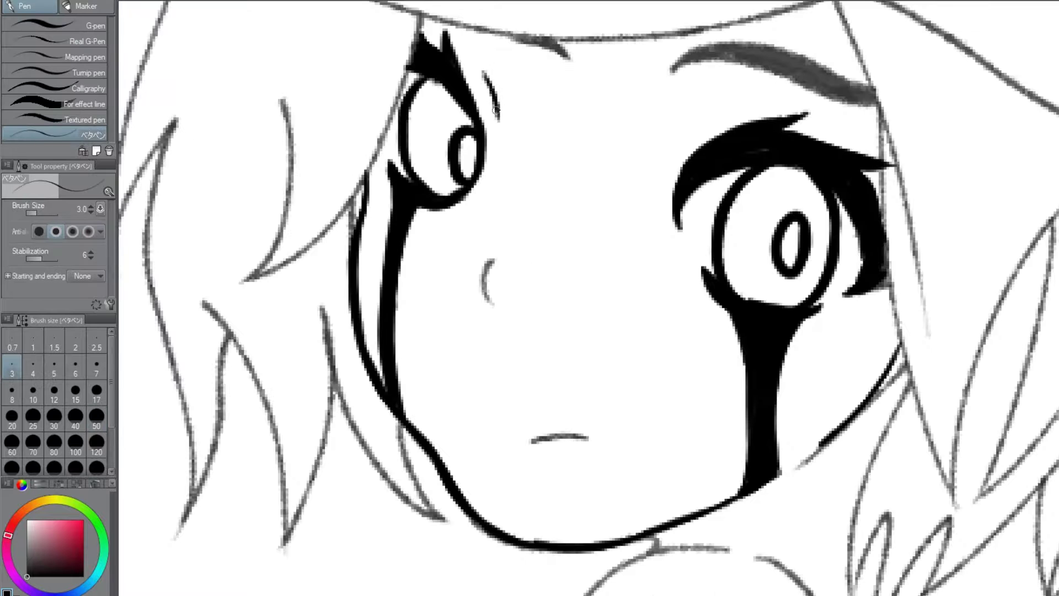
{"action": "left_click_drag", "start_coordinate": [692, 168], "coordinate": [522, 90]}
{"action": "left_click_drag", "start_coordinate": [629, 242], "coordinate": [593, 229]}
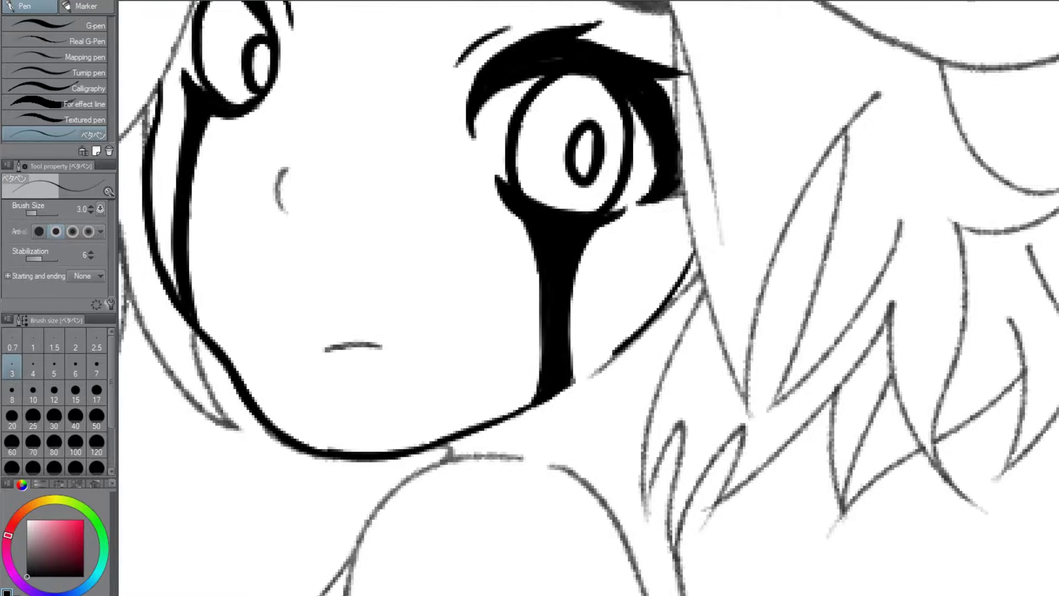
Touch up the outer corner of the right eye's lashes and view the inked lines without the sketch.
{"action": "key", "text": "e"}
{"action": "key", "text": "p"}
{"action": "mouse_move", "coordinate": [649, 197]}
{"action": "left_mouse_down"}
{"action": "mouse_move", "coordinate": [668, 132]}
{"action": "mouse_move", "coordinate": [650, 193]}
{"action": "left_mouse_up"}
{"action": "key", "text": "ctrl+0"}
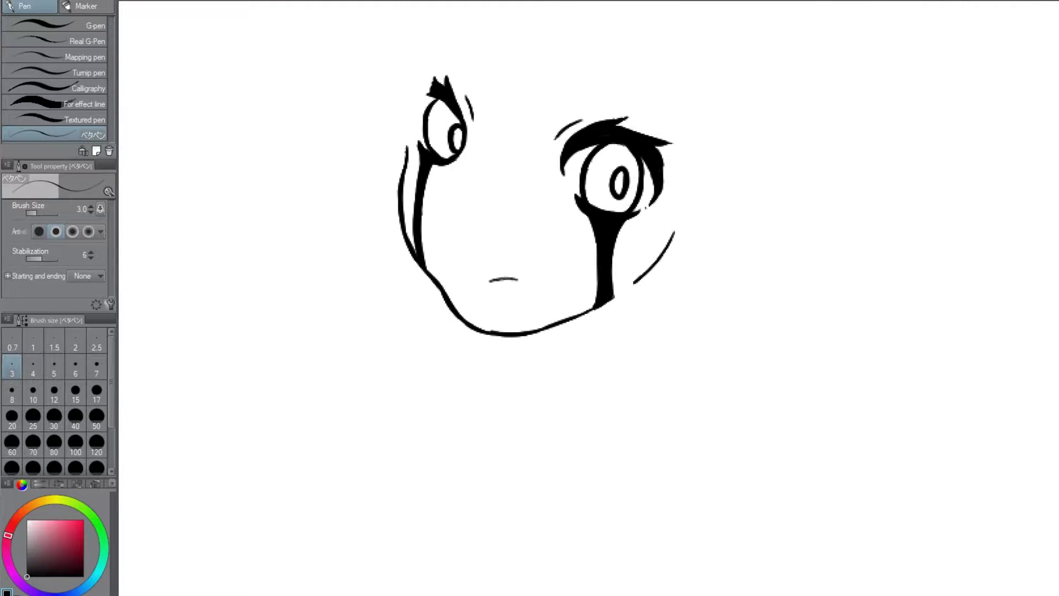
Cut back the upper lashes of both eyes with the Hard eraser at size 17 and redraw them with the pen for a narrower gaze.
{"action": "key", "text": "e"}
{"action": "left_click", "coordinate": [96, 392]}
{"action": "scroll", "coordinate": [595, 97], "scroll_direction": "up", "scroll_amount": 3}
{"action": "key", "text": "p"}
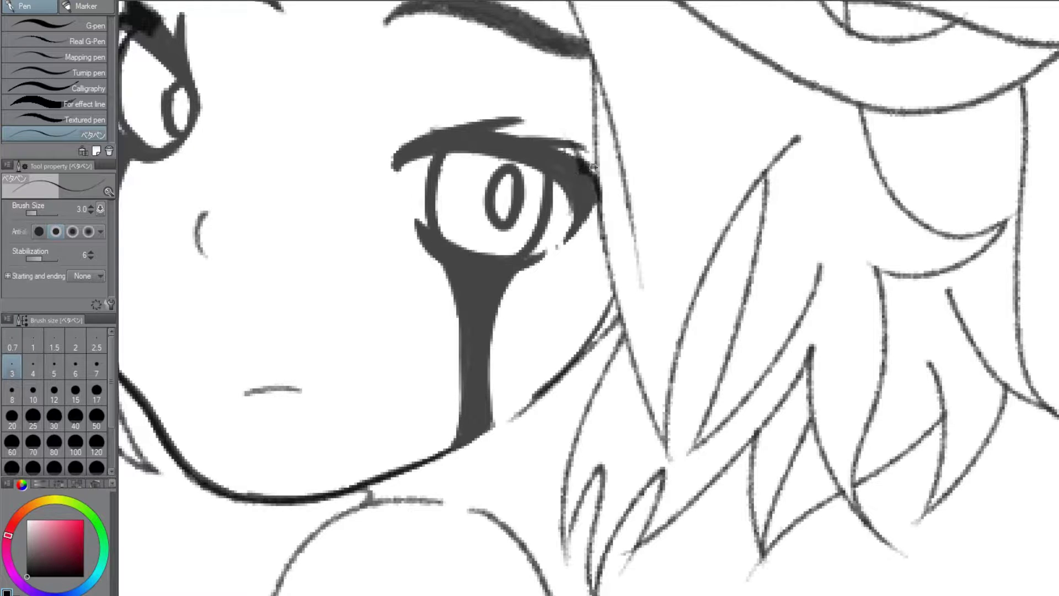
{"action": "scroll", "coordinate": [519, 117], "scroll_direction": "down", "scroll_amount": 3}
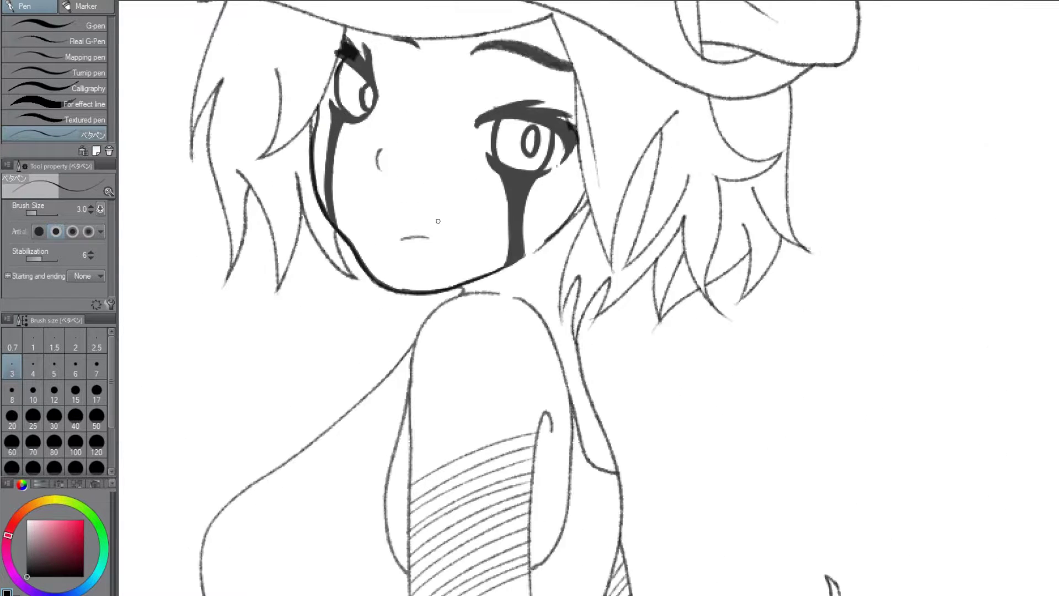
{"action": "scroll", "coordinate": [497, 124], "scroll_direction": "up", "scroll_amount": 2}
{"action": "scroll", "coordinate": [489, 127], "scroll_direction": "down", "scroll_amount": 2}
{"action": "scroll", "coordinate": [398, 110], "scroll_direction": "up", "scroll_amount": 3}
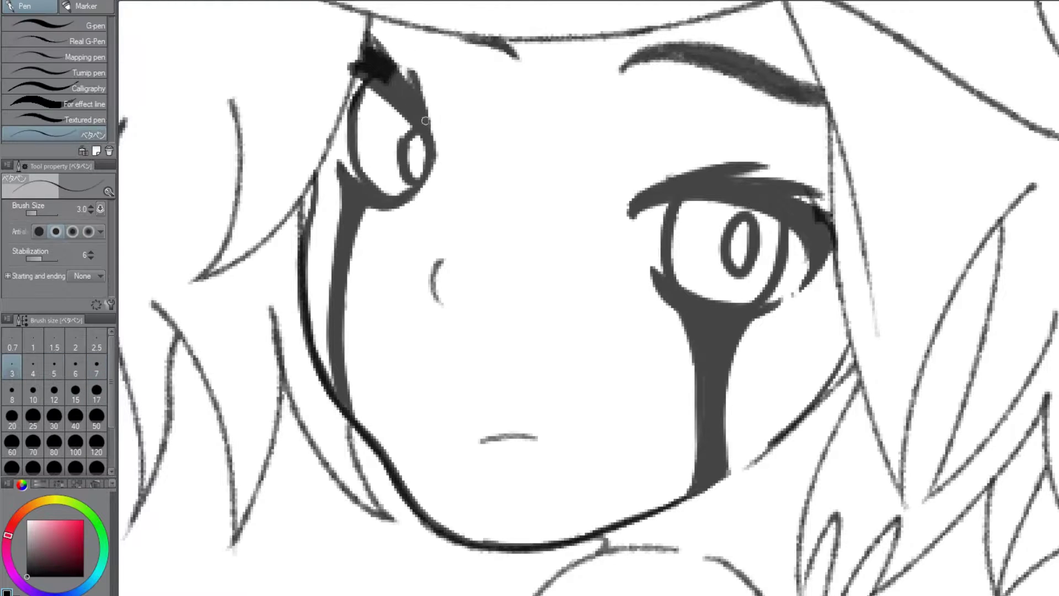
Redraw the eyelid crease above the right eye and ink the curved nose line.
{"action": "scroll", "coordinate": [705, 148], "scroll_direction": "down", "scroll_amount": 3}
{"action": "scroll", "coordinate": [381, 265], "scroll_direction": "up", "scroll_amount": 3}
{"action": "left_click_drag", "start_coordinate": [391, 220], "coordinate": [381, 315]}
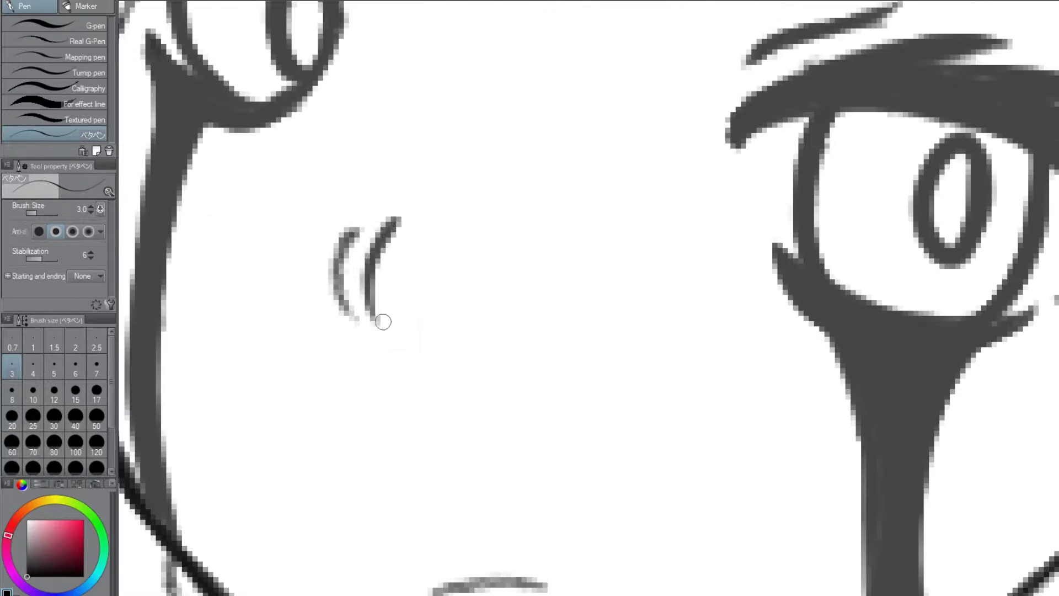
Ink a thick, wavy eyebrow above the right eye, just below the sketched one.
{"action": "scroll", "coordinate": [381, 309], "scroll_direction": "down", "scroll_amount": 3}
{"action": "scroll", "coordinate": [386, 276], "scroll_direction": "up", "scroll_amount": 3}
{"action": "scroll", "coordinate": [492, 194], "scroll_direction": "down", "scroll_amount": 2}
{"action": "scroll", "coordinate": [492, 193], "scroll_direction": "up", "scroll_amount": 2}
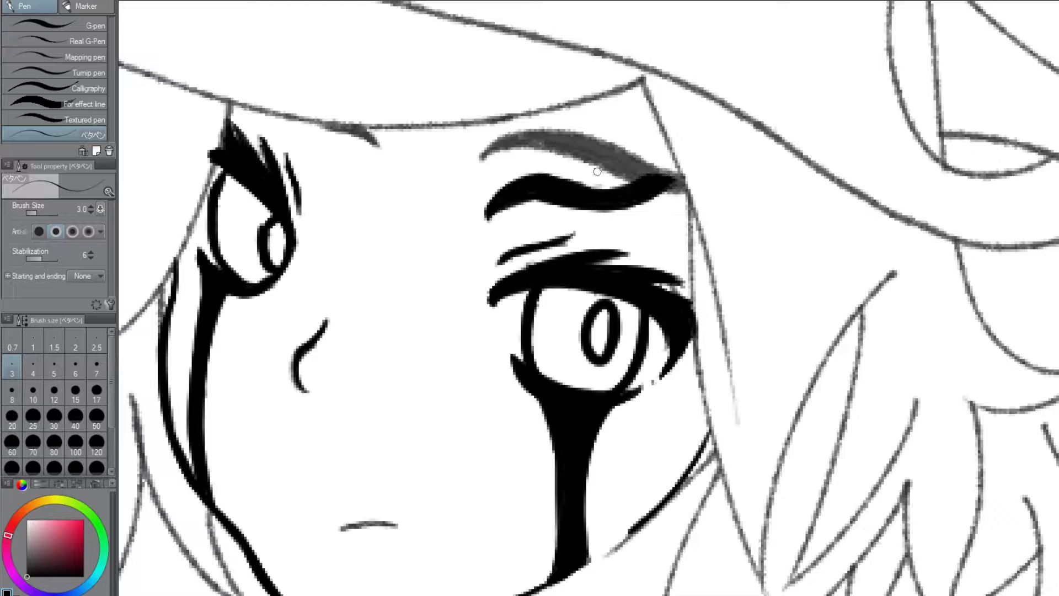
Lasso the inked eyebrow, flip a copy horizontally with a -100 width scale, and place it rotated above the left eye.
{"action": "key", "text": "m"}
{"action": "left_click_drag", "start_coordinate": [441, 165], "coordinate": [447, 171]}
{"action": "key", "text": "ctrl+t"}
{"action": "left_click_drag", "start_coordinate": [627, 196], "coordinate": [335, 149]}
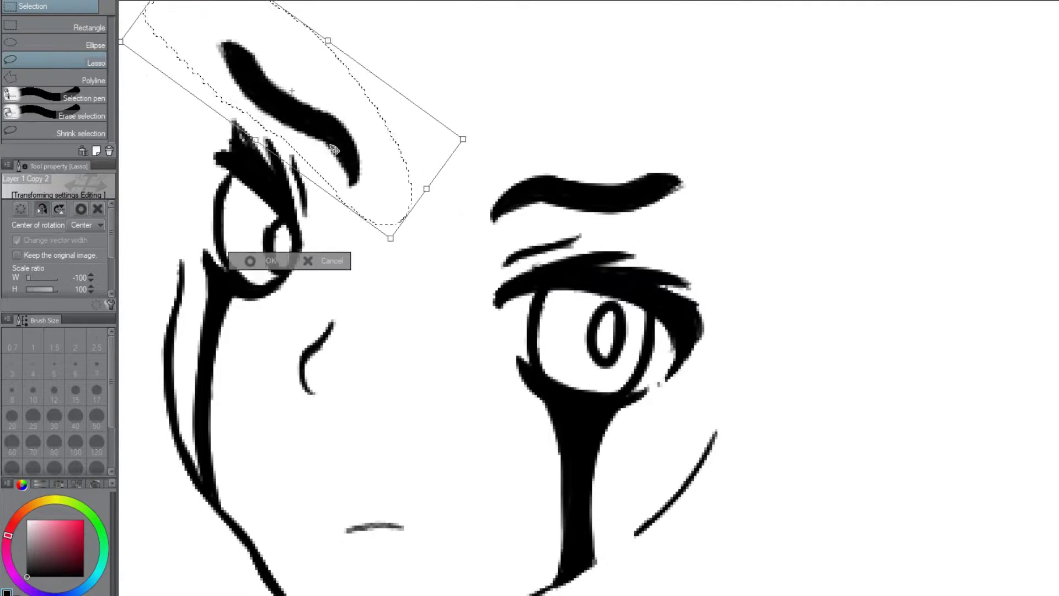
{"action": "key", "text": "Return"}
{"action": "scroll", "coordinate": [335, 149], "scroll_direction": "down", "scroll_amount": 3}
{"action": "scroll", "coordinate": [357, 241], "scroll_direction": "up", "scroll_amount": 3}
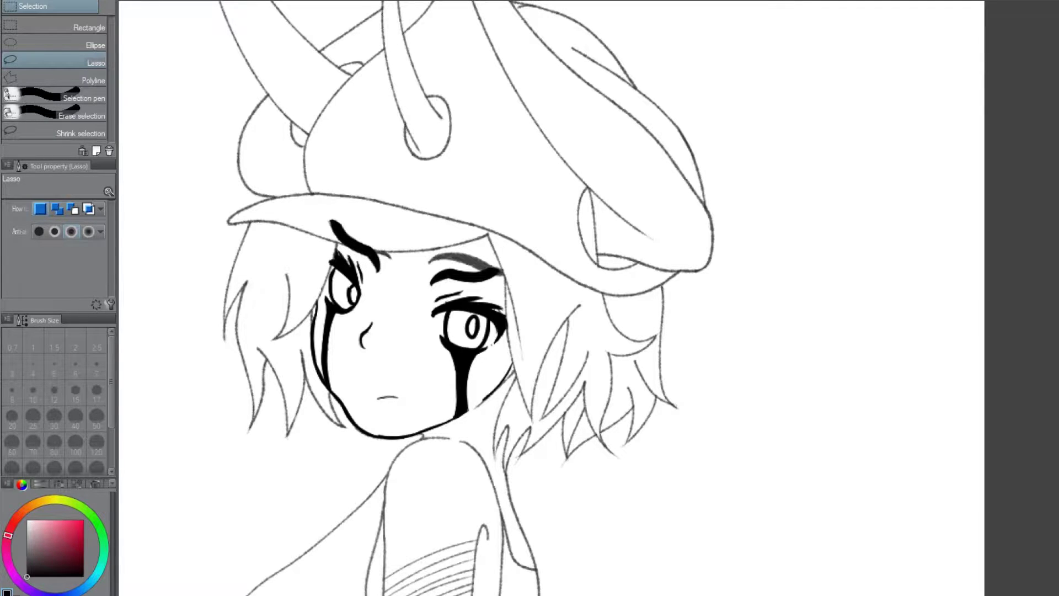
Trim the left eyebrow where it overlaps the cap's brim.
{"action": "key", "text": "p"}
{"action": "scroll", "coordinate": [352, 275], "scroll_direction": "up", "scroll_amount": 3}
{"action": "scroll", "coordinate": [352, 282], "scroll_direction": "down", "scroll_amount": 4}
{"action": "scroll", "coordinate": [352, 290], "scroll_direction": "up", "scroll_amount": 6}
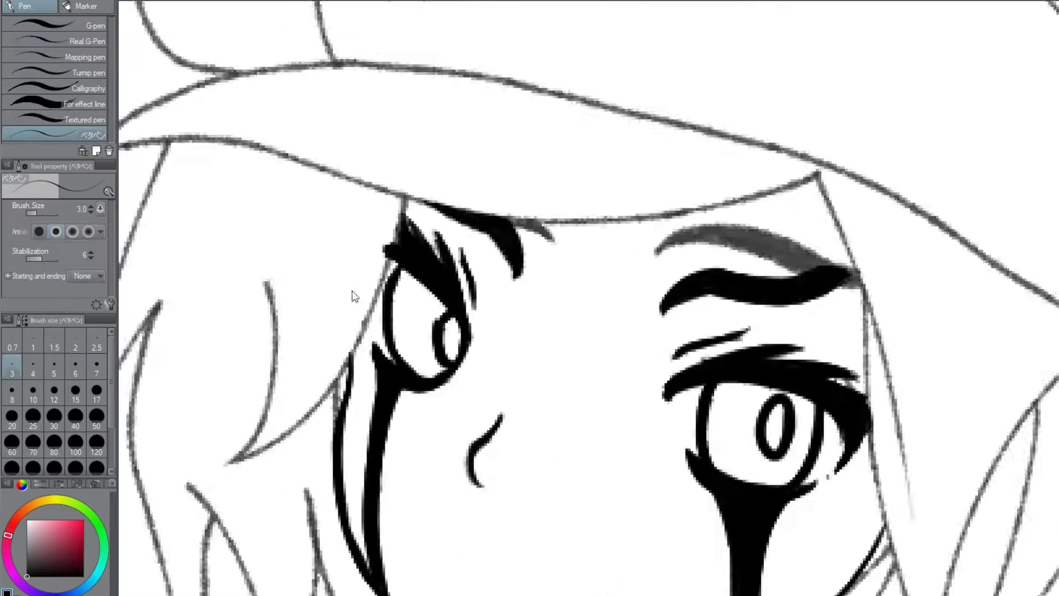
Ink the large hair lock that falls from the cap brim past the left eye to a pointed tip.
{"action": "left_click_drag", "start_coordinate": [463, 204], "coordinate": [293, 447]}
{"action": "left_click_drag", "start_coordinate": [375, 177], "coordinate": [283, 496]}
{"action": "scroll", "coordinate": [373, 311], "scroll_direction": "down", "scroll_amount": 2}
{"action": "scroll", "coordinate": [405, 190], "scroll_direction": "up", "scroll_amount": 2}
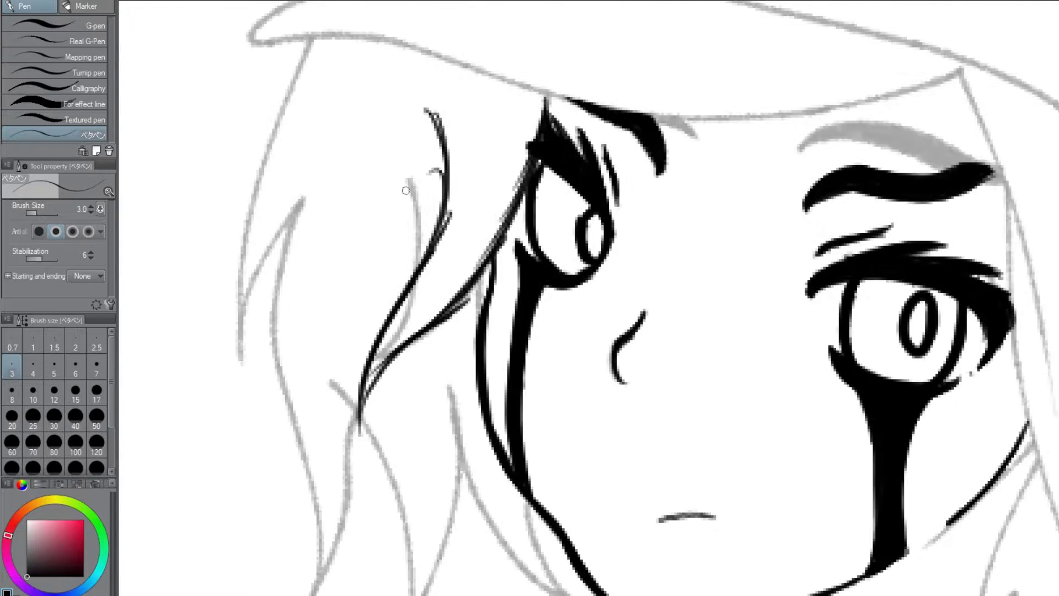
Ink the outer contour and long pointed strands of the hair on the face's left side.
{"action": "mouse_move", "coordinate": [307, 57]}
{"action": "left_mouse_down"}
{"action": "mouse_move", "coordinate": [327, 42]}
{"action": "mouse_move", "coordinate": [246, 381]}
{"action": "left_mouse_up"}
{"action": "left_click_drag", "start_coordinate": [264, 251], "coordinate": [251, 375]}
{"action": "left_click_drag", "start_coordinate": [339, 172], "coordinate": [290, 265]}
{"action": "left_click_drag", "start_coordinate": [320, 154], "coordinate": [303, 554]}
{"action": "left_click_drag", "start_coordinate": [338, 404], "coordinate": [303, 558]}
{"action": "scroll", "coordinate": [369, 353], "scroll_direction": "down", "scroll_amount": 2}
Ink wavy inner strands within the left section of hair.
{"action": "left_click_drag", "start_coordinate": [391, 349], "coordinate": [365, 503]}
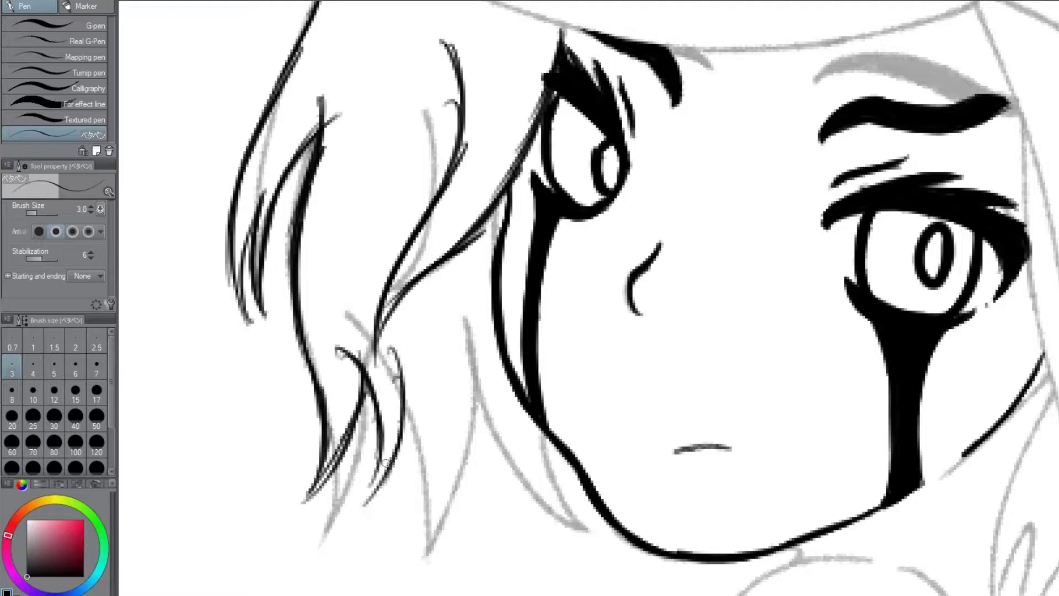
{"action": "left_click_drag", "start_coordinate": [456, 356], "coordinate": [427, 532]}
{"action": "scroll", "coordinate": [472, 438], "scroll_direction": "down", "scroll_amount": 2}
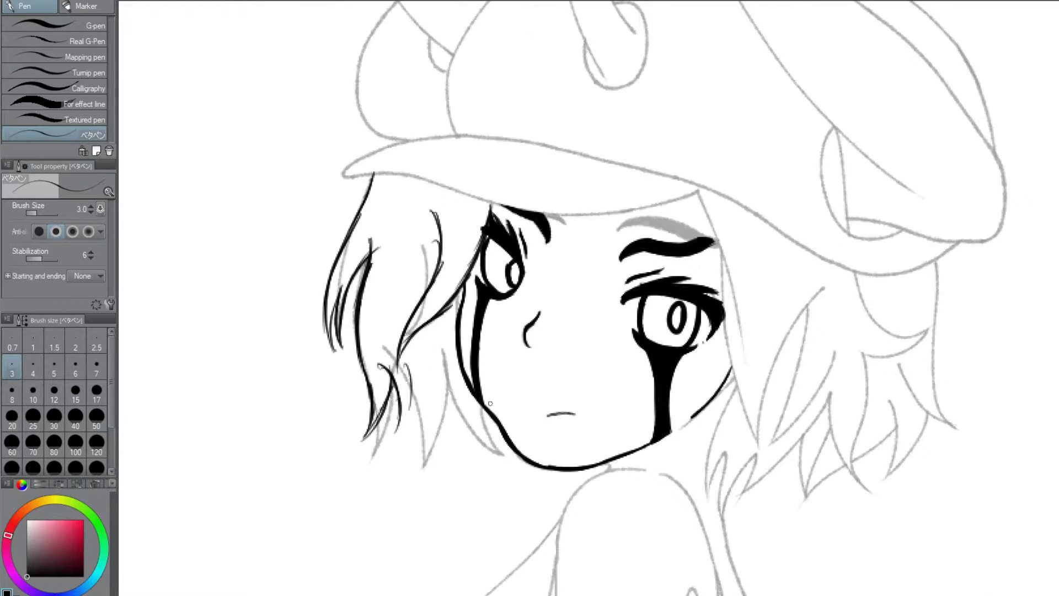
{"action": "scroll", "coordinate": [433, 177], "scroll_direction": "up", "scroll_amount": 2}
{"action": "left_click_drag", "start_coordinate": [518, 190], "coordinate": [395, 348]}
{"action": "left_click_drag", "start_coordinate": [473, 182], "coordinate": [386, 380]}
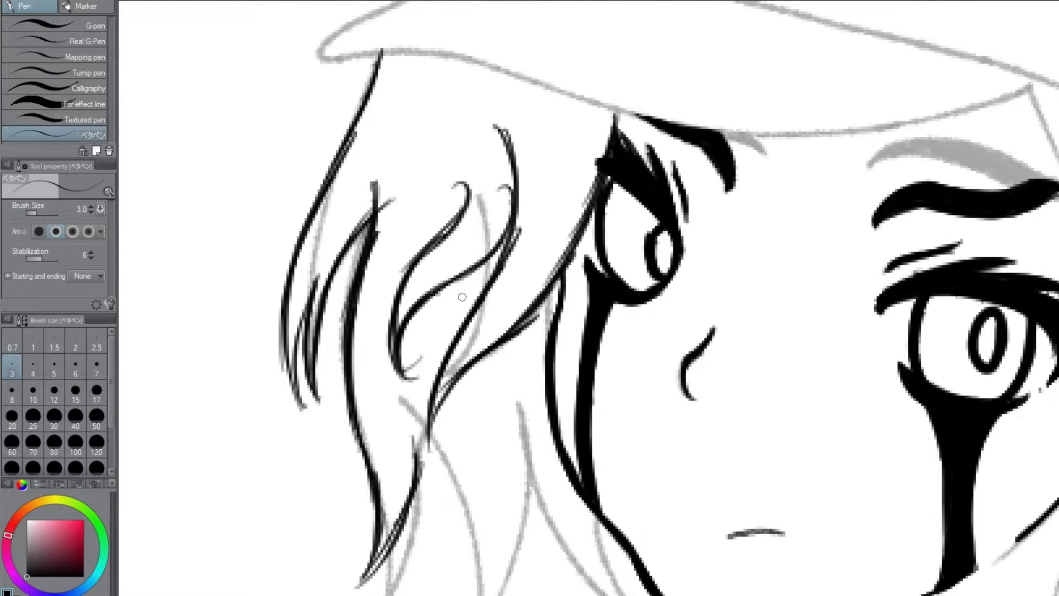
{"action": "scroll", "coordinate": [461, 298], "scroll_direction": "down", "scroll_amount": 2}
Ink the pointed lower tip of the left hair and the strand starting beside it.
{"action": "left_click_drag", "start_coordinate": [432, 465], "coordinate": [380, 423]}
{"action": "scroll", "coordinate": [380, 423], "scroll_direction": "up", "scroll_amount": 2}
{"action": "left_click_drag", "start_coordinate": [404, 298], "coordinate": [295, 441]}
{"action": "left_click_drag", "start_coordinate": [361, 386], "coordinate": [398, 527]}
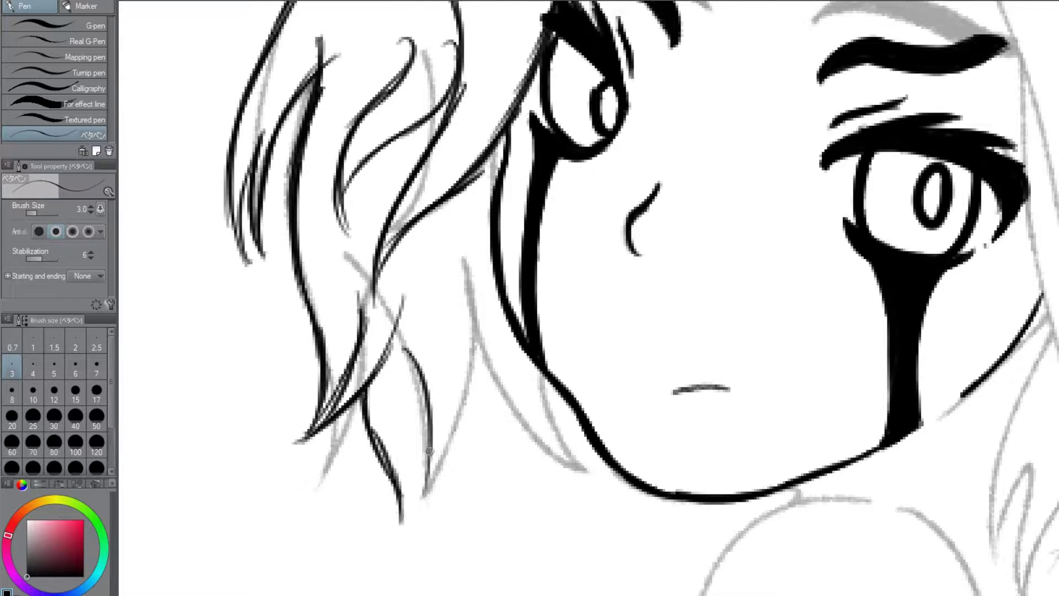
Ink the row of pointed hair tips along the lower left side of the face down to the jaw.
{"action": "left_click_drag", "start_coordinate": [433, 370], "coordinate": [441, 524]}
{"action": "mouse_move", "coordinate": [478, 362]}
{"action": "left_mouse_down"}
{"action": "mouse_move", "coordinate": [461, 496]}
{"action": "mouse_move", "coordinate": [510, 532]}
{"action": "left_mouse_up"}
{"action": "left_click_drag", "start_coordinate": [466, 430], "coordinate": [534, 538]}
{"action": "left_click_drag", "start_coordinate": [557, 386], "coordinate": [618, 524]}
{"action": "scroll", "coordinate": [540, 496], "scroll_direction": "down", "scroll_amount": 2}
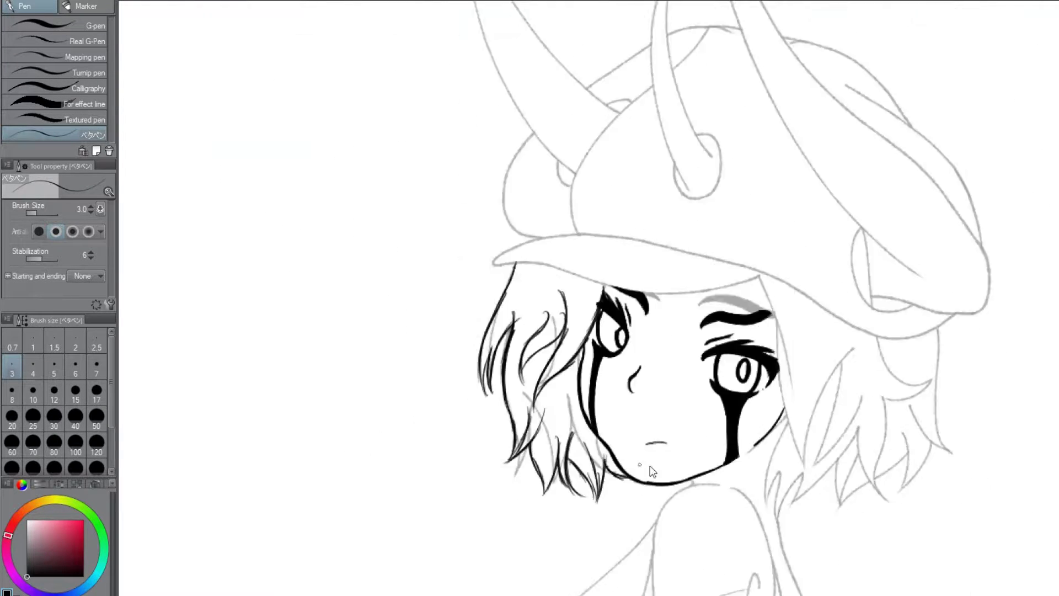
Add inner strands beside the left cheek and a loose flick of hair just under the cap brim.
{"action": "scroll", "coordinate": [541, 496], "scroll_direction": "up", "scroll_amount": 2}
{"action": "left_click_drag", "start_coordinate": [499, 254], "coordinate": [480, 381]}
{"action": "left_click_drag", "start_coordinate": [386, 276], "coordinate": [416, 453]}
{"action": "left_click_drag", "start_coordinate": [373, 128], "coordinate": [218, 217]}
{"action": "scroll", "coordinate": [335, 205], "scroll_direction": "down", "scroll_amount": 3}
{"action": "scroll", "coordinate": [585, 182], "scroll_direction": "up", "scroll_amount": 1}
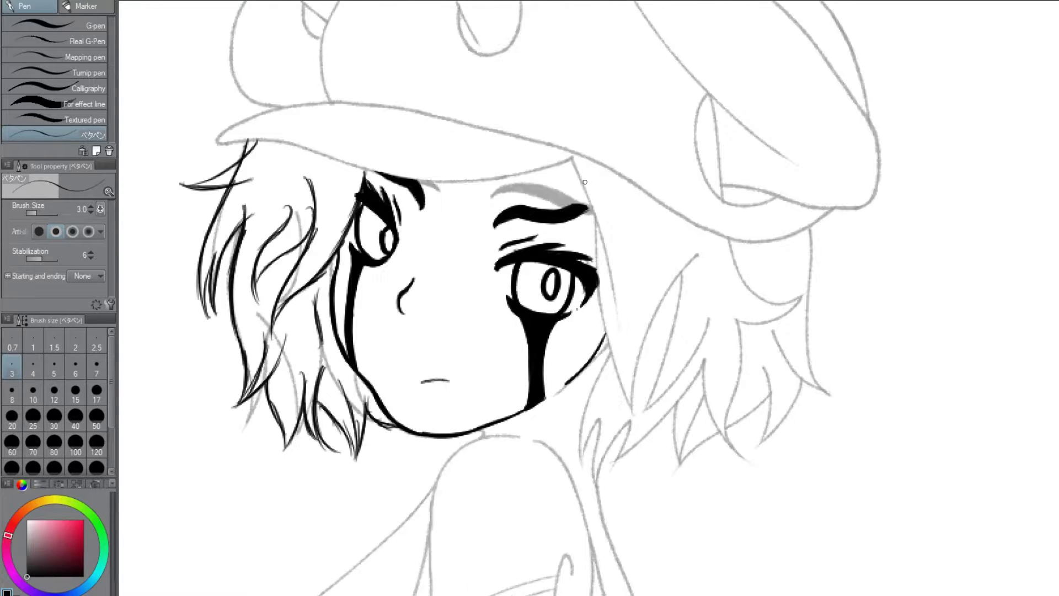
Ink the hair locks framing the right side of the face from the cap brim down past the jaw.
{"action": "left_click_drag", "start_coordinate": [599, 234], "coordinate": [618, 386]}
{"action": "scroll", "coordinate": [612, 331], "scroll_direction": "up", "scroll_amount": 1}
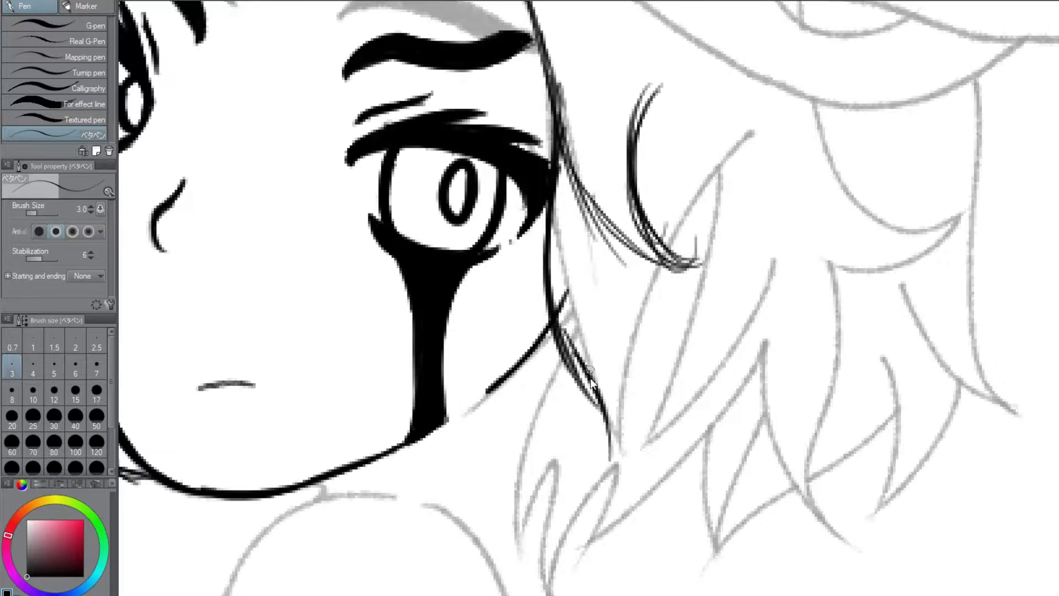
{"action": "left_click_drag", "start_coordinate": [624, 276], "coordinate": [601, 464]}
{"action": "left_click_drag", "start_coordinate": [612, 210], "coordinate": [541, 447]}
{"action": "scroll", "coordinate": [573, 387], "scroll_direction": "down", "scroll_amount": 1}
{"action": "scroll", "coordinate": [573, 428], "scroll_direction": "down", "scroll_amount": 1}
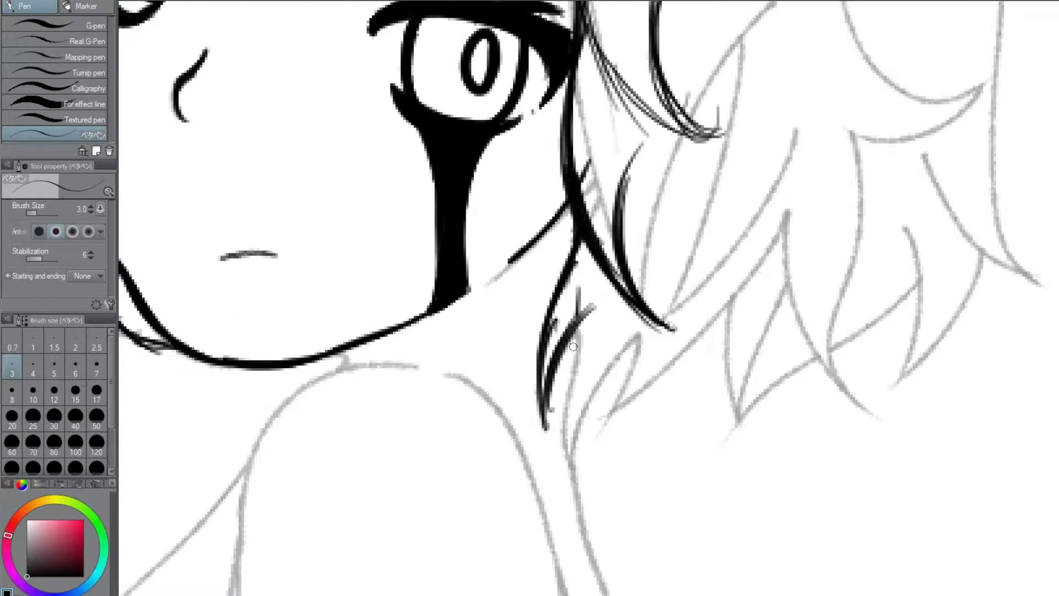
Ink the short spiky hair tips behind the neck and continue them up along the right hair's lower edge.
{"action": "left_click_drag", "start_coordinate": [629, 328], "coordinate": [540, 450]}
{"action": "left_click_drag", "start_coordinate": [612, 353], "coordinate": [624, 458]}
{"action": "left_click_drag", "start_coordinate": [629, 331], "coordinate": [640, 476]}
{"action": "left_click_drag", "start_coordinate": [786, 218], "coordinate": [704, 403]}
{"action": "left_click_drag", "start_coordinate": [718, 301], "coordinate": [651, 419]}
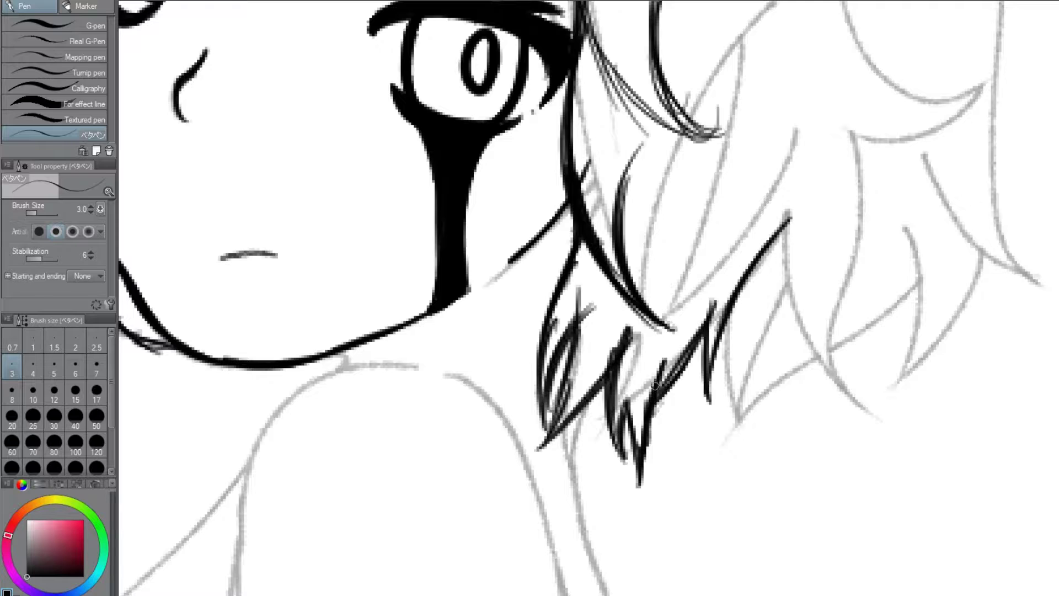
Ink the long pointed tips along the lower edge of the right hair and the curve rising to its outer strands.
{"action": "scroll", "coordinate": [711, 260], "scroll_direction": "up", "scroll_amount": 1}
{"action": "left_click_drag", "start_coordinate": [719, 268], "coordinate": [681, 455]}
{"action": "left_click_drag", "start_coordinate": [874, 254], "coordinate": [778, 351]}
{"action": "left_click_drag", "start_coordinate": [869, 282], "coordinate": [692, 496]}
{"action": "scroll", "coordinate": [772, 331], "scroll_direction": "up", "scroll_amount": 2}
{"action": "left_click_drag", "start_coordinate": [736, 345], "coordinate": [805, 502]}
{"action": "scroll", "coordinate": [741, 432], "scroll_direction": "up", "scroll_amount": 1}
{"action": "left_click_drag", "start_coordinate": [864, 243], "coordinate": [750, 287]}
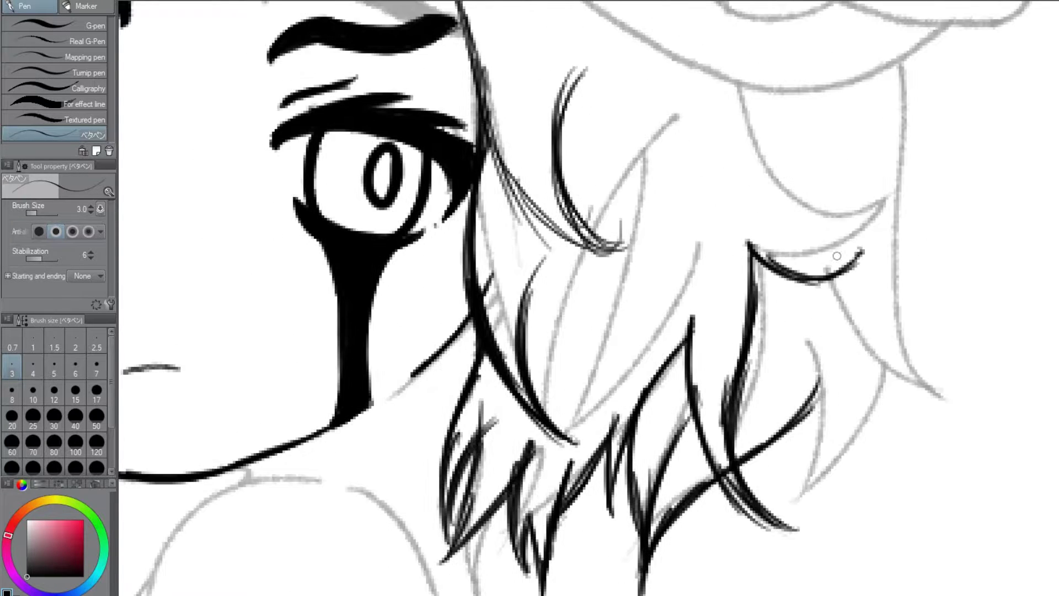
Ink the flicked outer lock on the right side of the hair and a pointed inner strand beside it.
{"action": "left_click_drag", "start_coordinate": [871, 188], "coordinate": [756, 263]}
{"action": "mouse_move", "coordinate": [772, 166]}
{"action": "left_mouse_down"}
{"action": "mouse_move", "coordinate": [753, 215]}
{"action": "mouse_move", "coordinate": [758, 207]}
{"action": "left_mouse_up"}
{"action": "scroll", "coordinate": [758, 207], "scroll_direction": "down", "scroll_amount": 3}
{"action": "scroll", "coordinate": [754, 158], "scroll_direction": "up", "scroll_amount": 1}
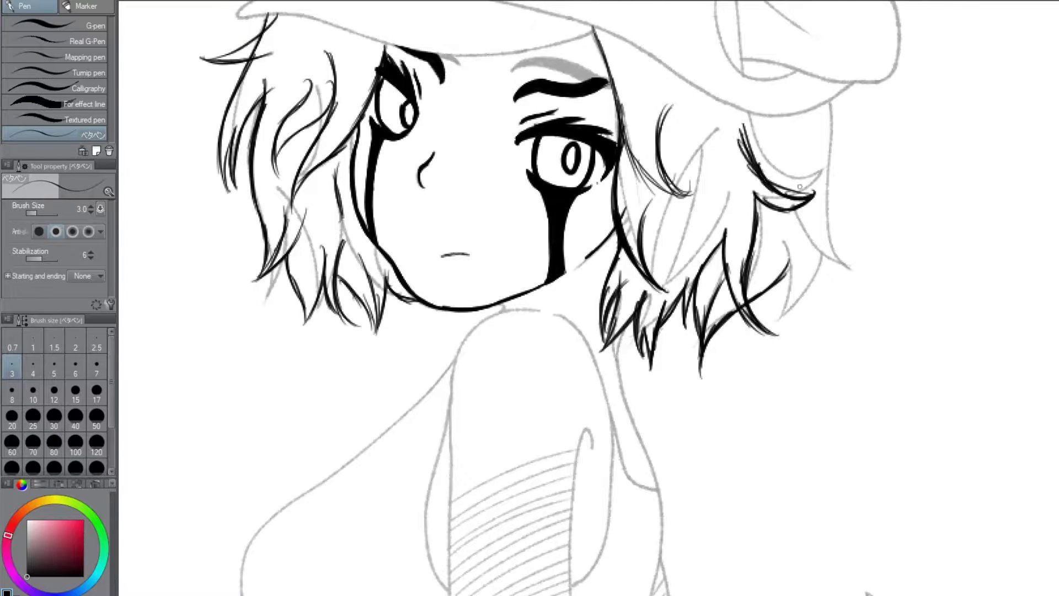
{"action": "left_click_drag", "start_coordinate": [817, 190], "coordinate": [764, 212]}
{"action": "scroll", "coordinate": [667, 265], "scroll_direction": "up", "scroll_amount": 2}
{"action": "mouse_move", "coordinate": [723, 133]}
{"action": "left_mouse_down"}
{"action": "mouse_move", "coordinate": [669, 203]}
{"action": "mouse_move", "coordinate": [684, 243]}
{"action": "left_mouse_up"}
{"action": "scroll", "coordinate": [684, 243], "scroll_direction": "down", "scroll_amount": 2}
{"action": "scroll", "coordinate": [748, 160], "scroll_direction": "down", "scroll_amount": 1}
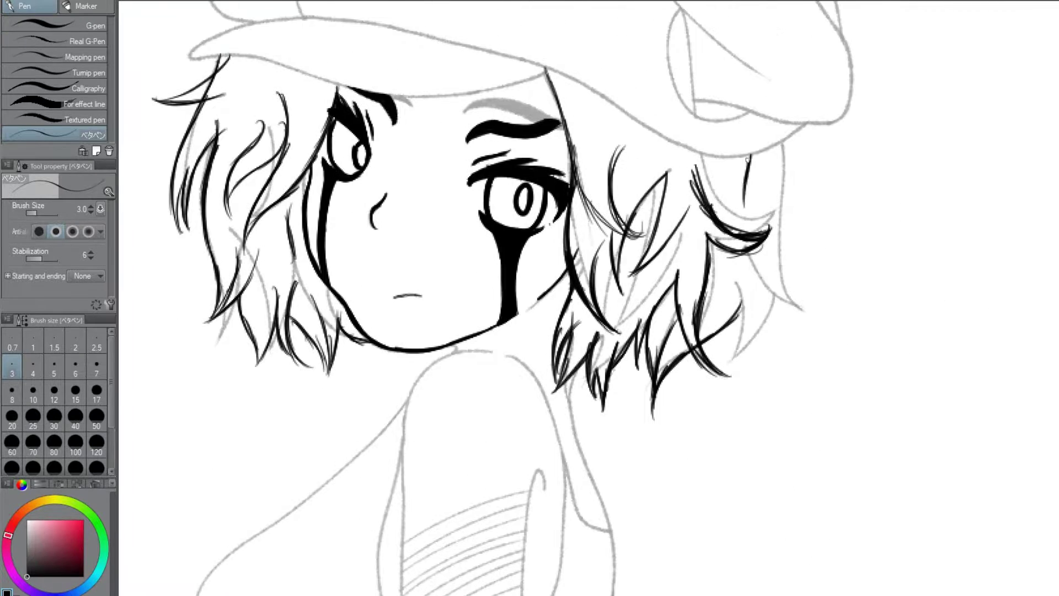
Finish the outer right hair tips below the cap and touch up a strand in the left hair.
{"action": "left_click_drag", "start_coordinate": [759, 273], "coordinate": [736, 347]}
{"action": "scroll", "coordinate": [739, 342], "scroll_direction": "up", "scroll_amount": 2}
{"action": "left_click_drag", "start_coordinate": [836, 239], "coordinate": [718, 386]}
{"action": "left_click_drag", "start_coordinate": [767, 275], "coordinate": [714, 389]}
{"action": "scroll", "coordinate": [714, 389], "scroll_direction": "down", "scroll_amount": 3}
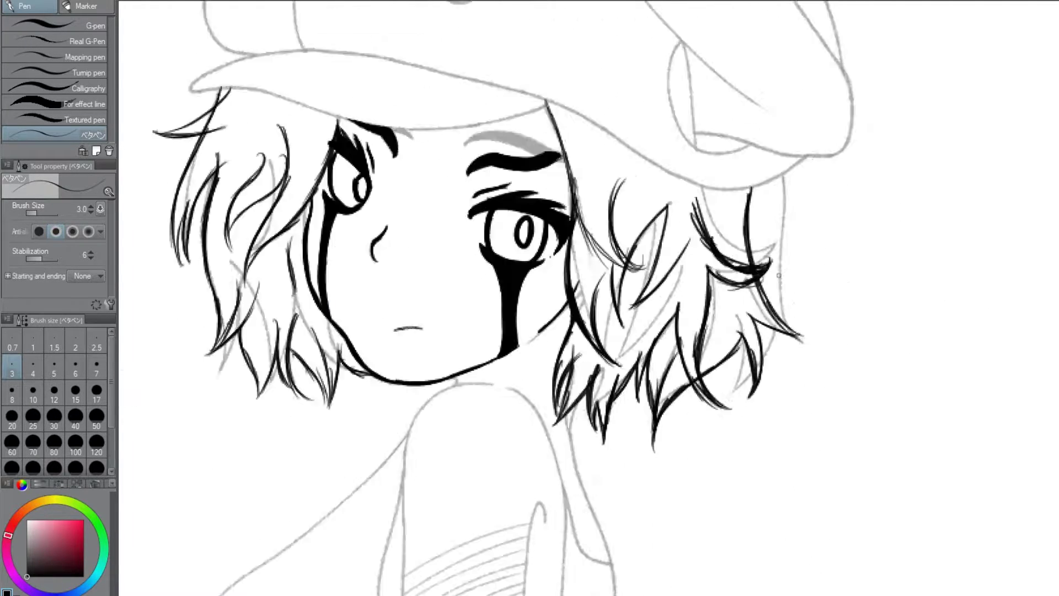
{"action": "scroll", "coordinate": [377, 232], "scroll_direction": "up", "scroll_amount": 1}
{"action": "scroll", "coordinate": [419, 248], "scroll_direction": "up", "scroll_amount": 2}
{"action": "left_click_drag", "start_coordinate": [436, 233], "coordinate": [405, 270]}
{"action": "scroll", "coordinate": [464, 264], "scroll_direction": "down", "scroll_amount": 3}
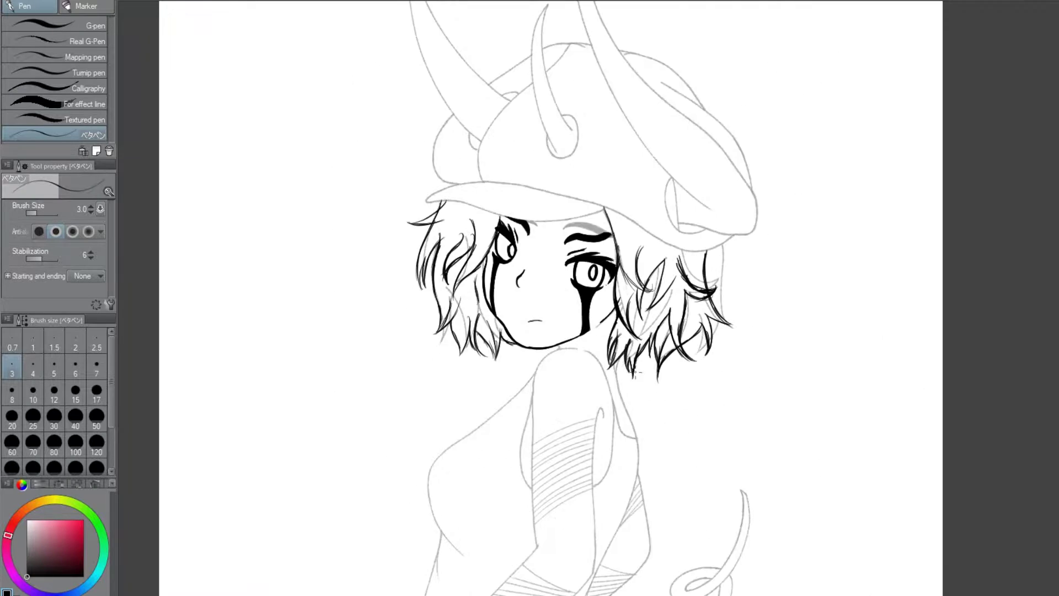
Ink the shoulder top, the chest contour and the front edge of the near upper arm.
{"action": "scroll", "coordinate": [480, 584], "scroll_direction": "up", "scroll_amount": 2}
{"action": "mouse_move", "coordinate": [452, 525]}
{"action": "left_mouse_down"}
{"action": "mouse_move", "coordinate": [409, 483]}
{"action": "mouse_move", "coordinate": [395, 560]}
{"action": "left_mouse_up"}
{"action": "scroll", "coordinate": [397, 552], "scroll_direction": "down", "scroll_amount": 3}
{"action": "scroll", "coordinate": [496, 386], "scroll_direction": "up", "scroll_amount": 3}
{"action": "scroll", "coordinate": [497, 386], "scroll_direction": "down", "scroll_amount": 3}
{"action": "scroll", "coordinate": [530, 331], "scroll_direction": "up", "scroll_amount": 3}
{"action": "left_click_drag", "start_coordinate": [543, 289], "coordinate": [532, 441]}
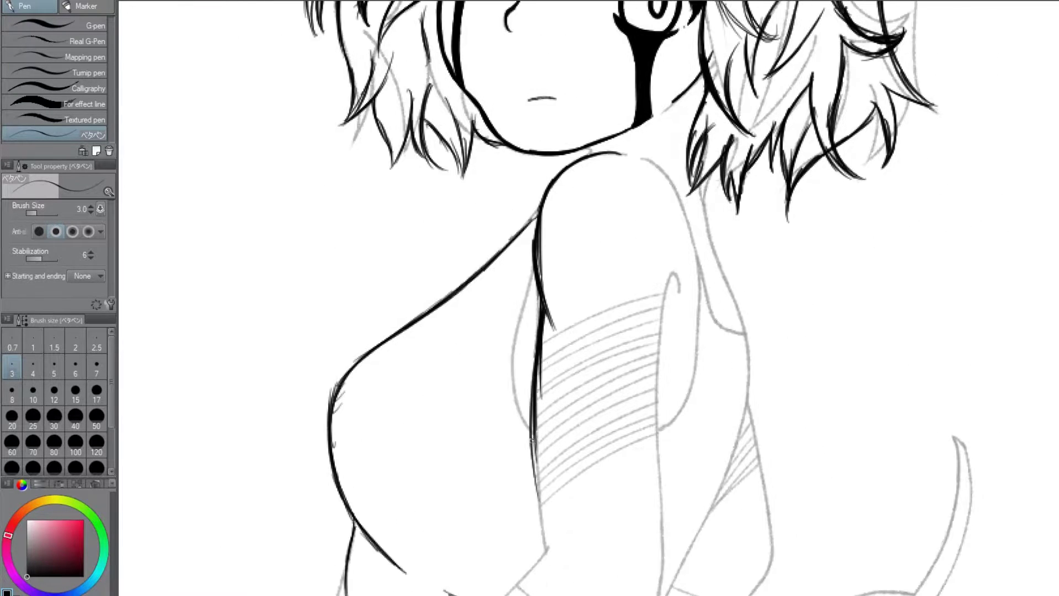
Ink the back edge of the near arm from the hooked armpit line down to the elbow.
{"action": "scroll", "coordinate": [532, 439], "scroll_direction": "down", "scroll_amount": 3}
{"action": "scroll", "coordinate": [533, 440], "scroll_direction": "up", "scroll_amount": 3}
{"action": "scroll", "coordinate": [665, 375], "scroll_direction": "down", "scroll_amount": 3}
{"action": "left_click_drag", "start_coordinate": [676, 270], "coordinate": [663, 465]}
{"action": "scroll", "coordinate": [662, 387], "scroll_direction": "up", "scroll_amount": 3}
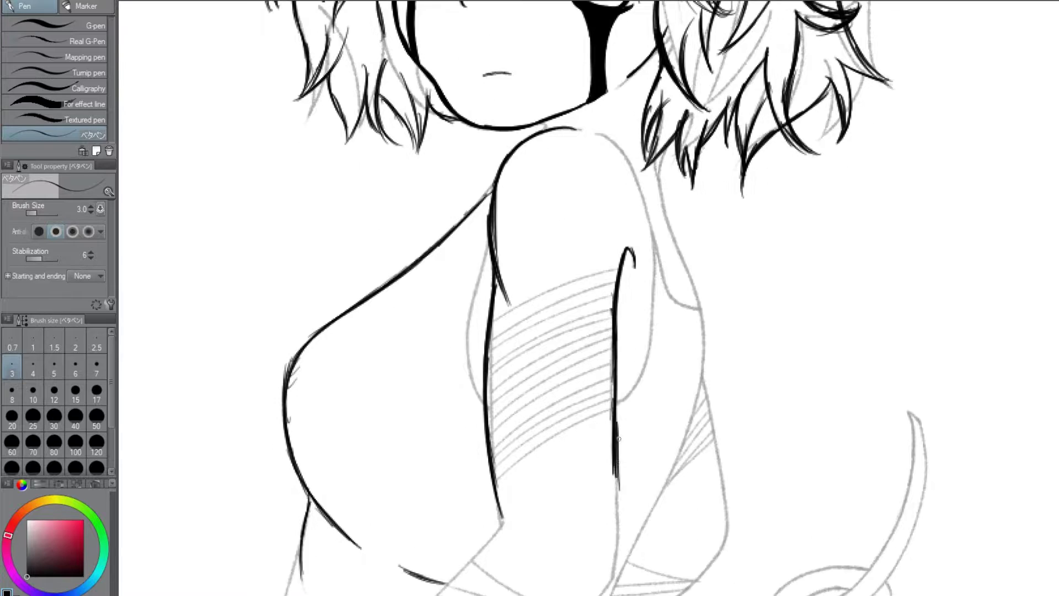
{"action": "scroll", "coordinate": [619, 439], "scroll_direction": "down", "scroll_amount": 3}
{"action": "scroll", "coordinate": [635, 396], "scroll_direction": "up", "scroll_amount": 3}
{"action": "scroll", "coordinate": [698, 168], "scroll_direction": "down", "scroll_amount": 3}
{"action": "scroll", "coordinate": [698, 168], "scroll_direction": "up", "scroll_amount": 3}
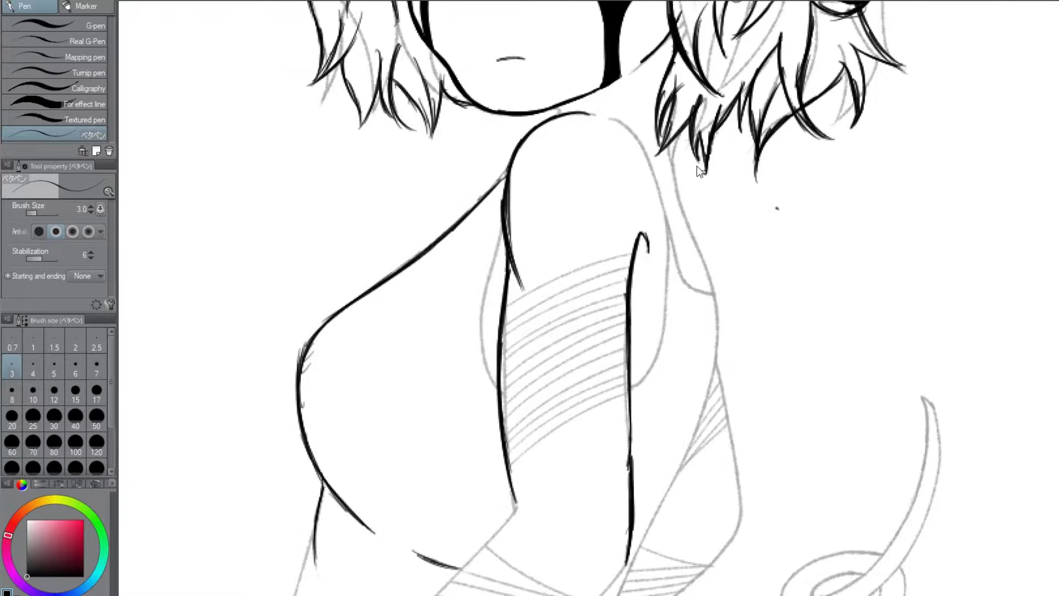
Ink the rear shoulder curve, the neck and back contour, and the armhole lines on both sides of the arm.
{"action": "left_click_drag", "start_coordinate": [717, 335], "coordinate": [631, 558]}
{"action": "scroll", "coordinate": [706, 322], "scroll_direction": "down", "scroll_amount": 3}
{"action": "scroll", "coordinate": [706, 322], "scroll_direction": "up", "scroll_amount": 3}
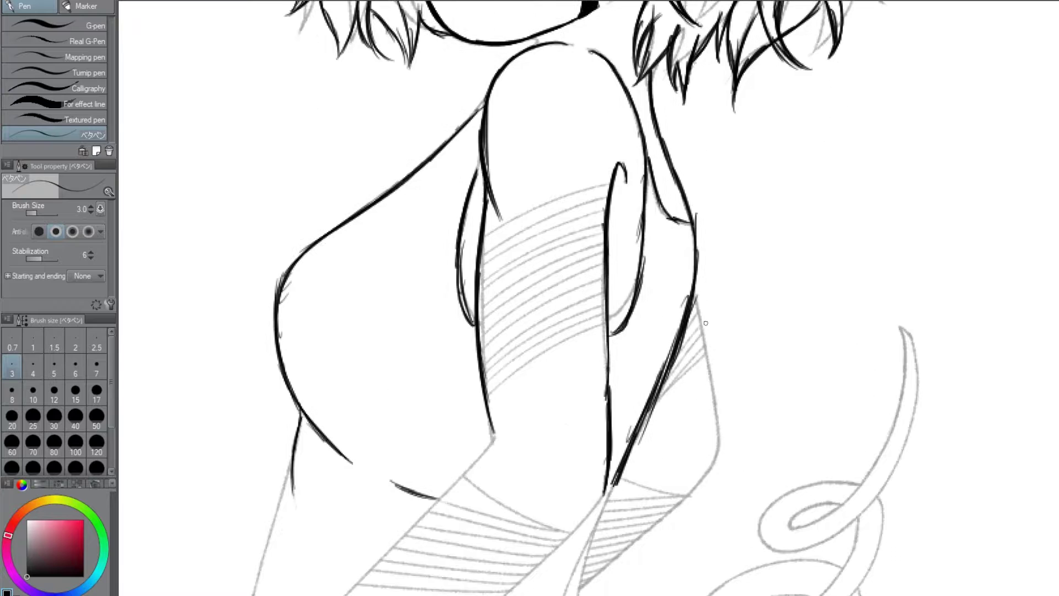
{"action": "scroll", "coordinate": [722, 443], "scroll_direction": "down", "scroll_amount": 3}
{"action": "scroll", "coordinate": [662, 441], "scroll_direction": "up", "scroll_amount": 3}
Ink the near forearm's edges, the far arm's elbow and forearm, and the waist line between them.
{"action": "left_click_drag", "start_coordinate": [549, 389], "coordinate": [411, 559]}
{"action": "scroll", "coordinate": [551, 441], "scroll_direction": "down", "scroll_amount": 3}
{"action": "scroll", "coordinate": [552, 441], "scroll_direction": "up", "scroll_amount": 3}
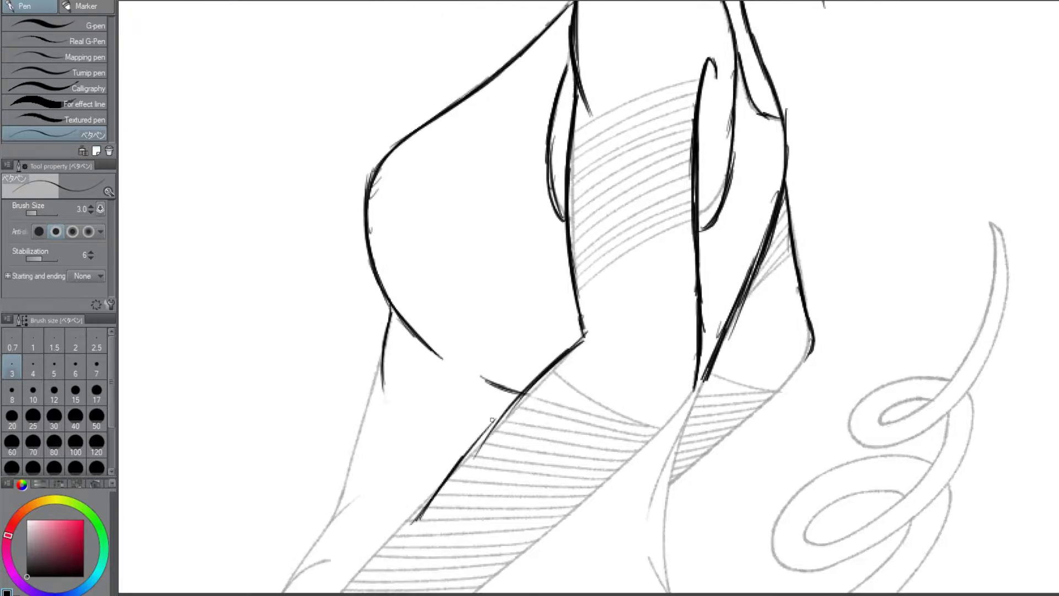
{"action": "left_click_drag", "start_coordinate": [694, 389], "coordinate": [649, 443]}
{"action": "scroll", "coordinate": [681, 385], "scroll_direction": "down", "scroll_amount": 3}
{"action": "left_click_drag", "start_coordinate": [621, 407], "coordinate": [558, 591]}
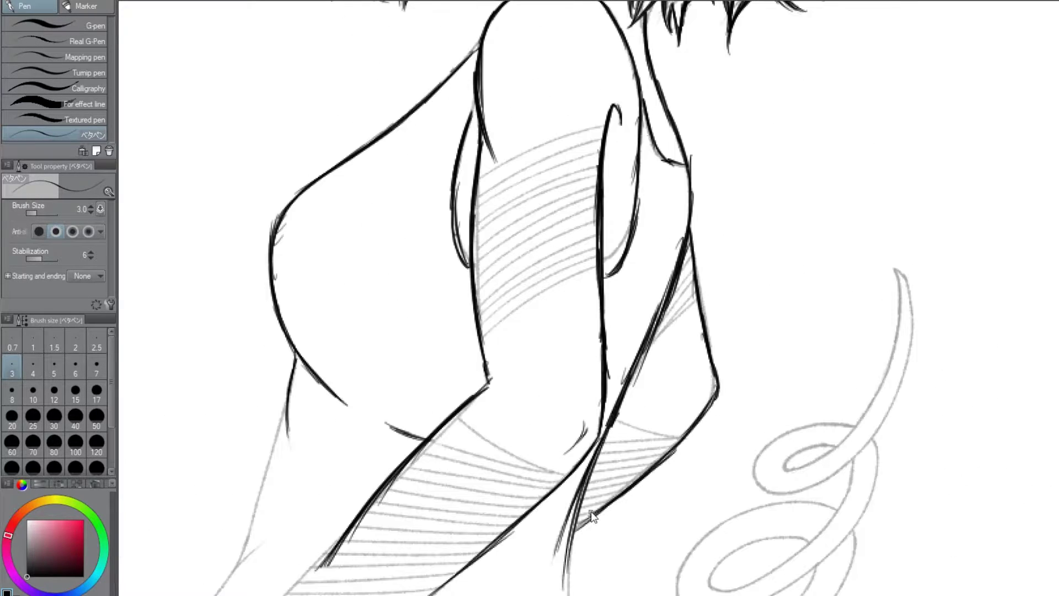
Ink the upper edge of the cap's brim from its front tip to where it meets the hair.
{"action": "scroll", "coordinate": [639, 301], "scroll_direction": "down", "scroll_amount": 3}
{"action": "scroll", "coordinate": [638, 301], "scroll_direction": "up", "scroll_amount": 5}
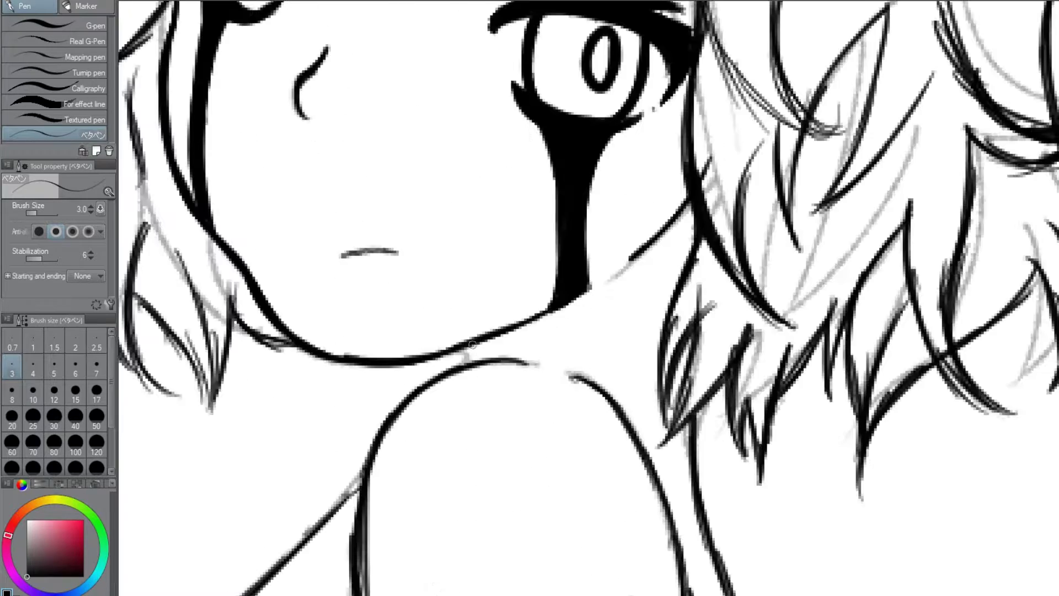
{"action": "scroll", "coordinate": [639, 301], "scroll_direction": "down", "scroll_amount": 3}
{"action": "scroll", "coordinate": [639, 301], "scroll_direction": "down", "scroll_amount": 4}
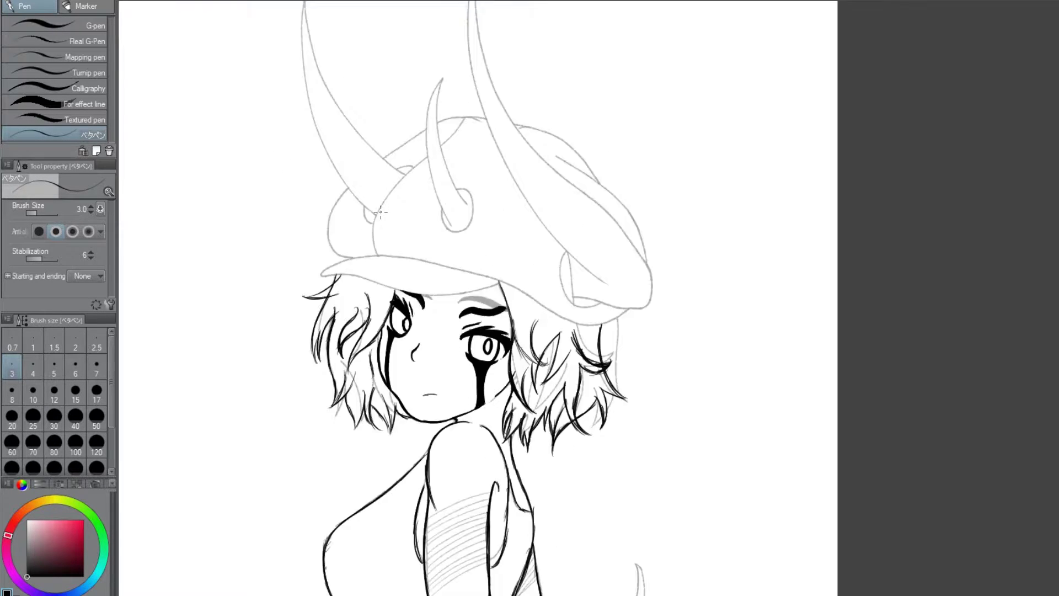
{"action": "scroll", "coordinate": [321, 219], "scroll_direction": "up", "scroll_amount": 5}
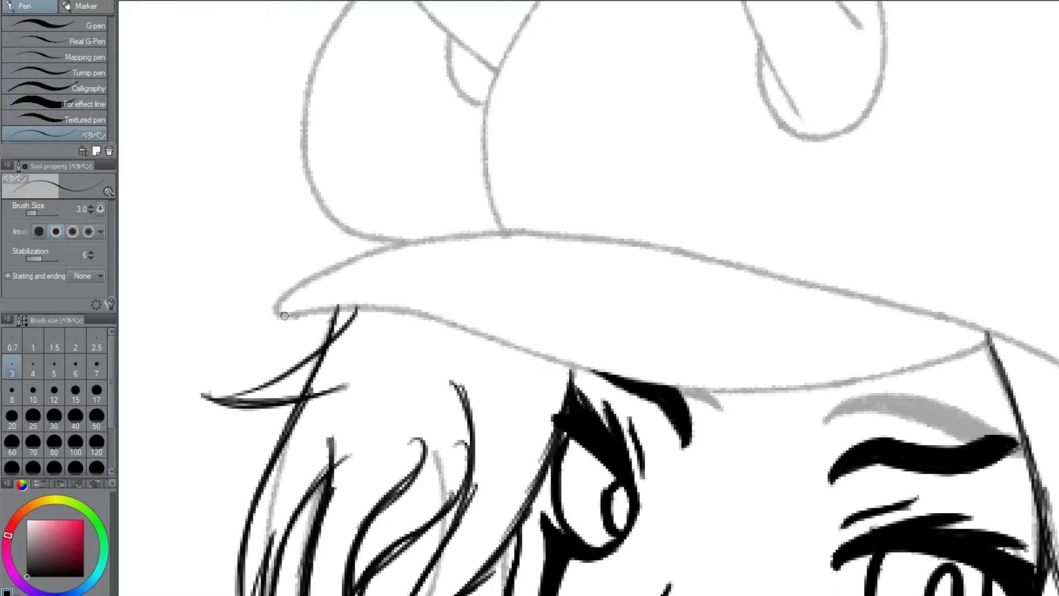
{"action": "mouse_move", "coordinate": [281, 309]}
{"action": "left_mouse_down"}
{"action": "mouse_move", "coordinate": [993, 340]}
{"action": "mouse_move", "coordinate": [568, 234]}
{"action": "left_mouse_up"}
{"action": "left_click_drag", "start_coordinate": [502, 233], "coordinate": [965, 326]}
Ink the rounded front bulge of the cap above the brim and the band edge over the right hair.
{"action": "scroll", "coordinate": [965, 326], "scroll_direction": "down", "scroll_amount": 4}
{"action": "scroll", "coordinate": [607, 276], "scroll_direction": "up", "scroll_amount": 1}
{"action": "left_click_drag", "start_coordinate": [513, 120], "coordinate": [505, 257]}
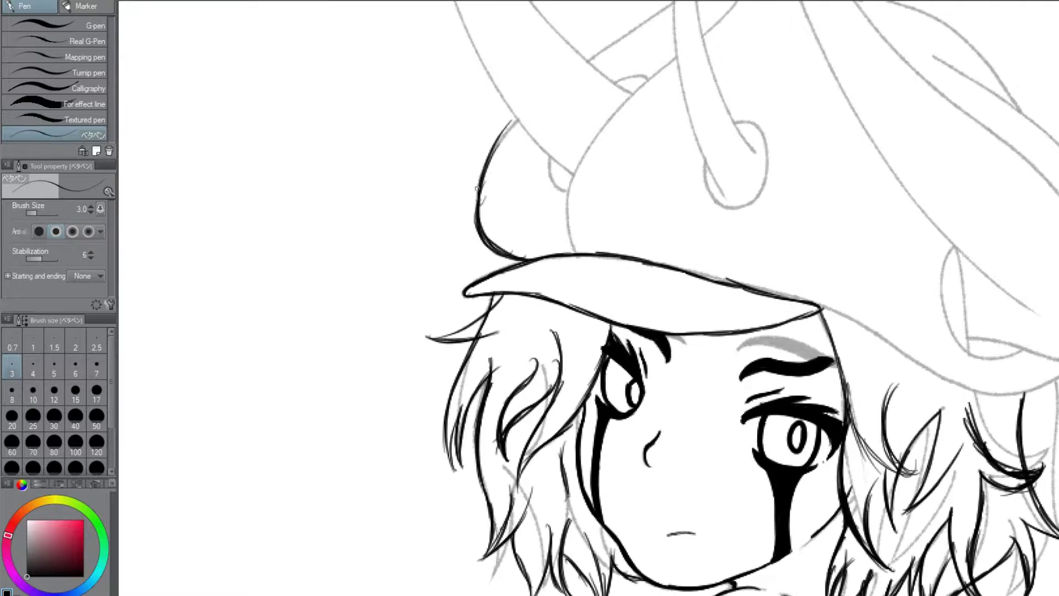
{"action": "scroll", "coordinate": [740, 316], "scroll_direction": "down", "scroll_amount": 1}
{"action": "scroll", "coordinate": [552, 276], "scroll_direction": "down", "scroll_amount": 3}
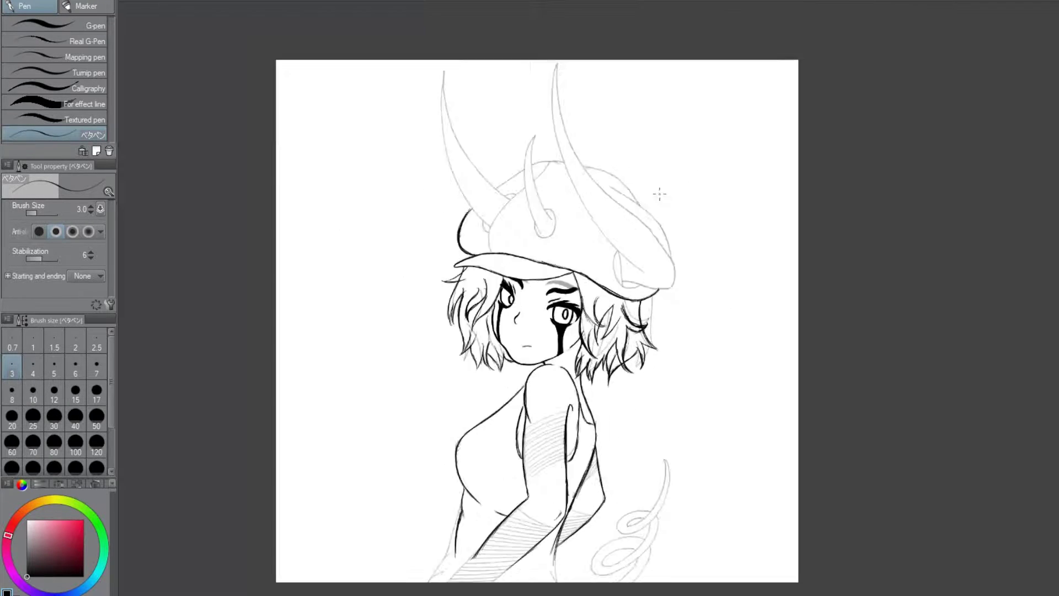
Ink the cap's crown outline with its fold line and the two curved panel seams.
{"action": "scroll", "coordinate": [607, 220], "scroll_direction": "up", "scroll_amount": 3}
{"action": "left_click_drag", "start_coordinate": [583, 182], "coordinate": [632, 214]}
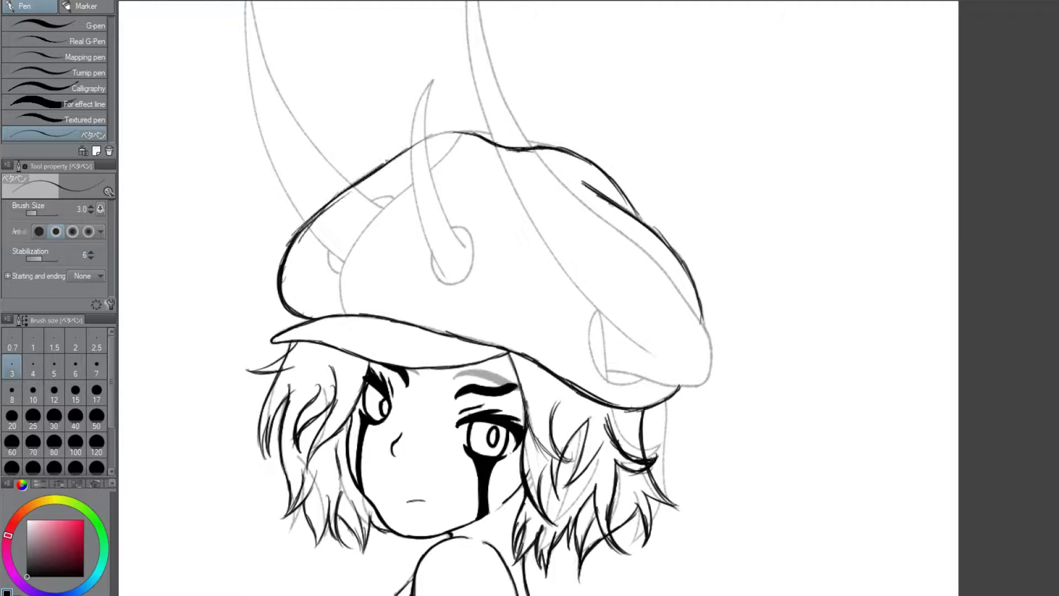
{"action": "scroll", "coordinate": [349, 291], "scroll_direction": "up", "scroll_amount": 1}
{"action": "left_click_drag", "start_coordinate": [343, 308], "coordinate": [467, 127]}
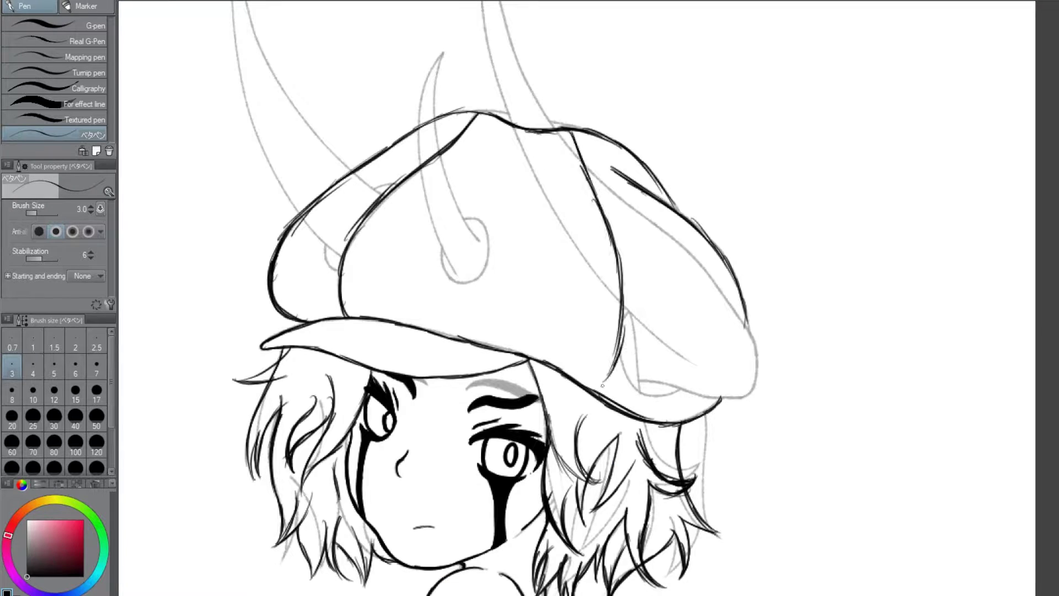
{"action": "left_click_drag", "start_coordinate": [602, 386], "coordinate": [593, 397]}
Ink the cap's rear bulge and the base socket of the large right horn.
{"action": "scroll", "coordinate": [602, 380], "scroll_direction": "up", "scroll_amount": 2}
{"action": "left_click_drag", "start_coordinate": [604, 255], "coordinate": [629, 348]}
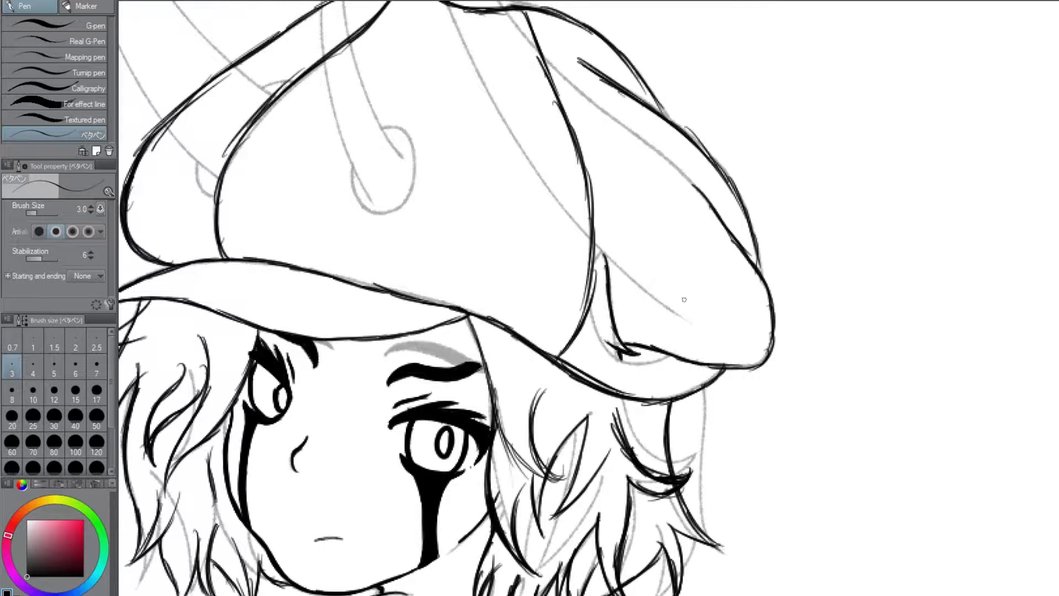
{"action": "scroll", "coordinate": [684, 299], "scroll_direction": "down", "scroll_amount": 3}
{"action": "scroll", "coordinate": [361, 69], "scroll_direction": "up", "scroll_amount": 2}
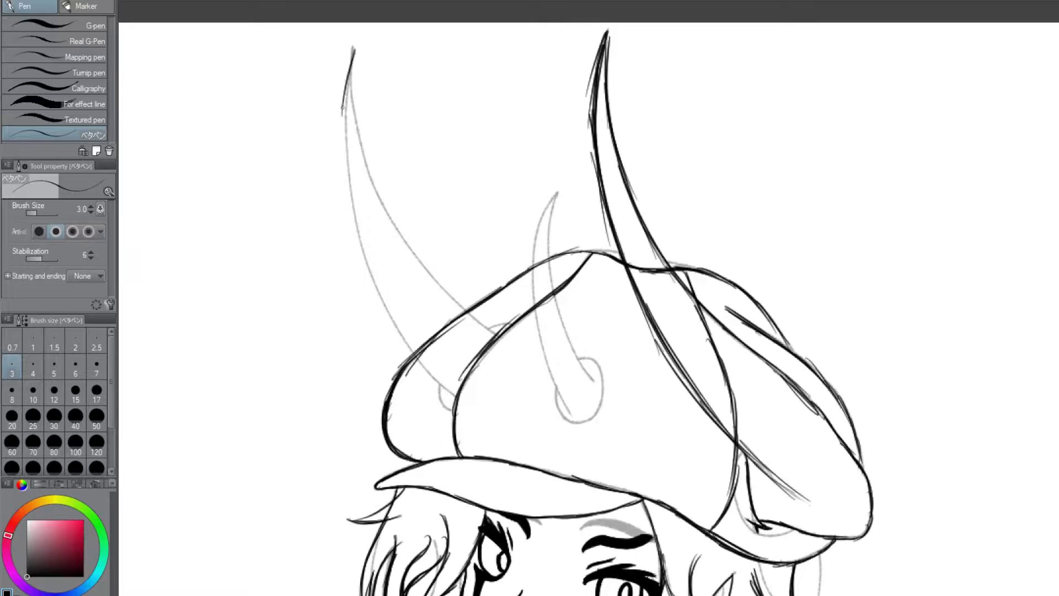
Ink the curved left horn and the small middle horn, including the sockets where they emerge from the cap.
{"action": "left_click_drag", "start_coordinate": [353, 49], "coordinate": [457, 395]}
{"action": "scroll", "coordinate": [615, 413], "scroll_direction": "up", "scroll_amount": 1}
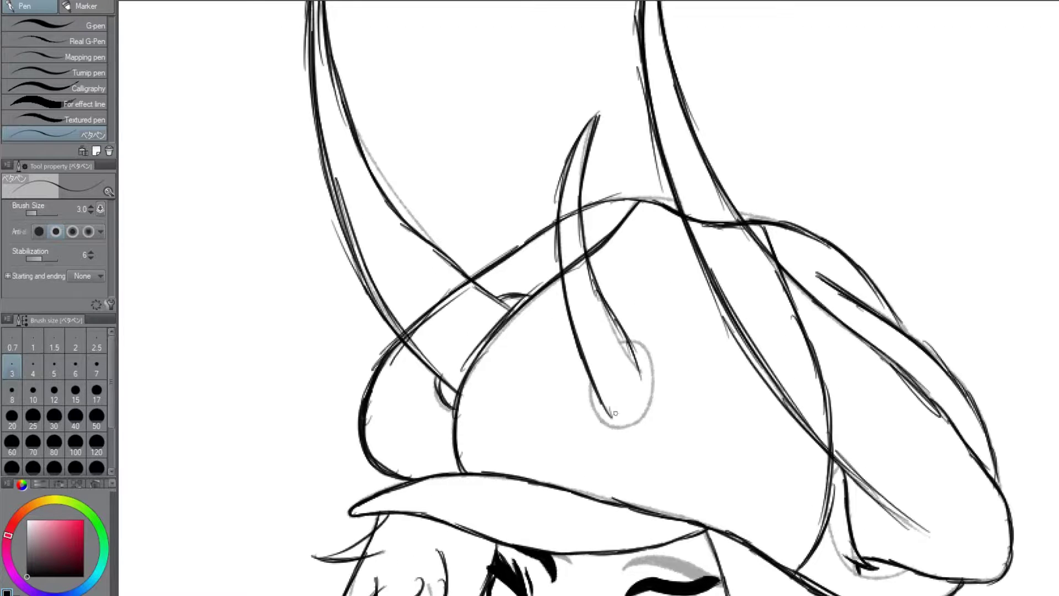
{"action": "scroll", "coordinate": [656, 381], "scroll_direction": "up", "scroll_amount": 2}
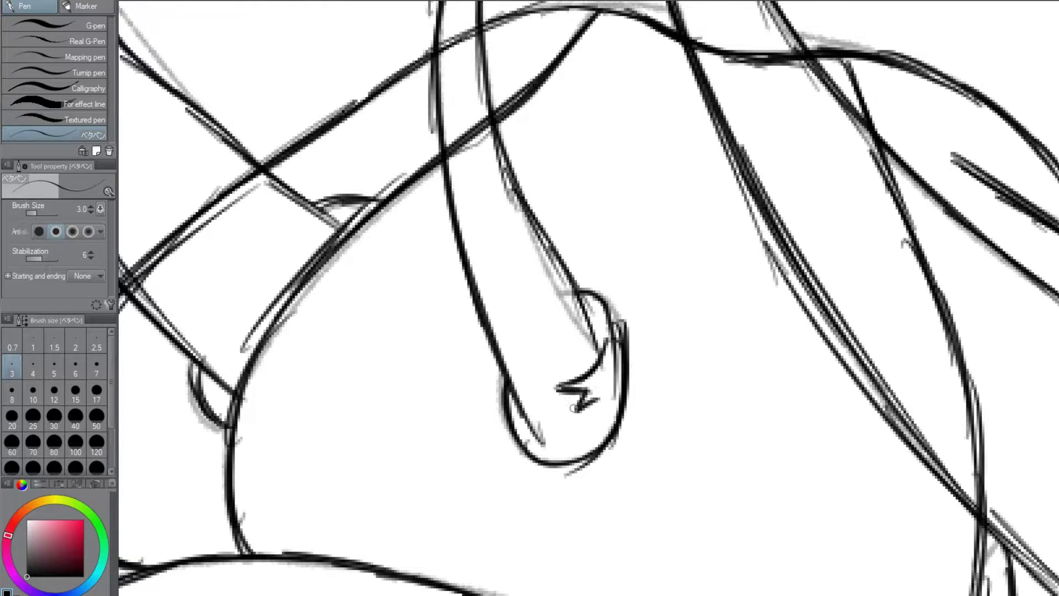
{"action": "scroll", "coordinate": [574, 408], "scroll_direction": "down", "scroll_amount": 3}
{"action": "scroll", "coordinate": [573, 408], "scroll_direction": "up", "scroll_amount": 1}
{"action": "scroll", "coordinate": [574, 408], "scroll_direction": "down", "scroll_amount": 3}
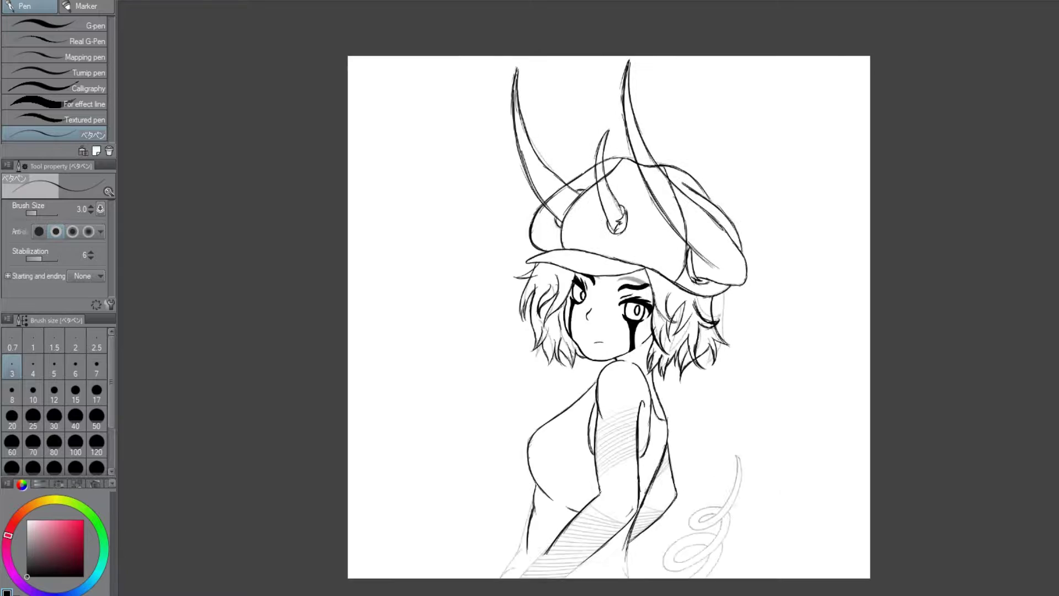
Ink the curling tail with its two spiral loops and pointed tip to the right of the character.
{"action": "scroll", "coordinate": [717, 576], "scroll_direction": "up", "scroll_amount": 4}
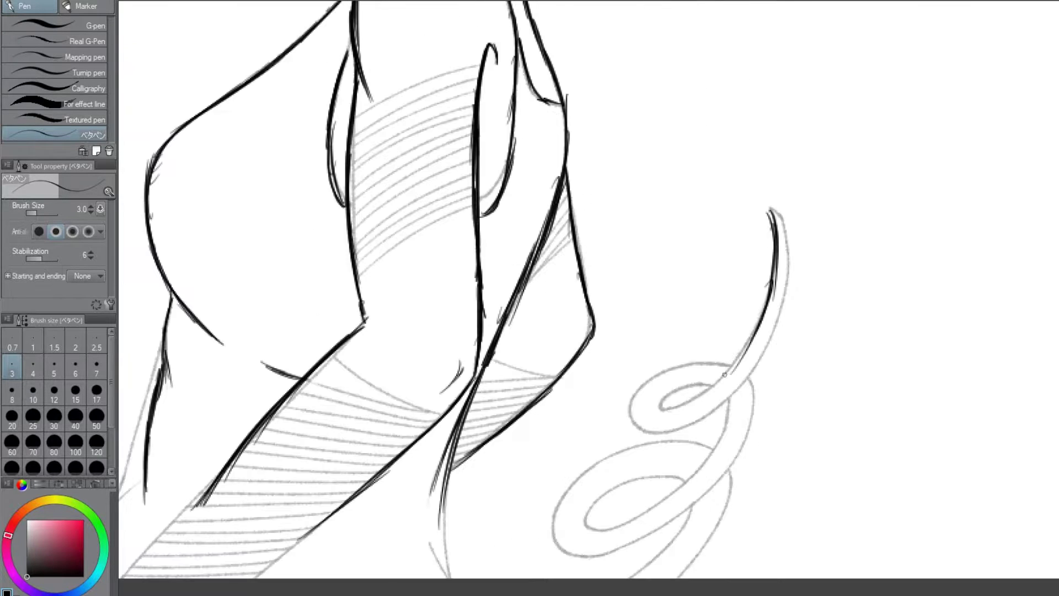
{"action": "mouse_move", "coordinate": [755, 387]}
{"action": "left_mouse_down"}
{"action": "mouse_move", "coordinate": [585, 546]}
{"action": "mouse_move", "coordinate": [733, 403]}
{"action": "left_mouse_up"}
{"action": "left_click_drag", "start_coordinate": [640, 444], "coordinate": [700, 442]}
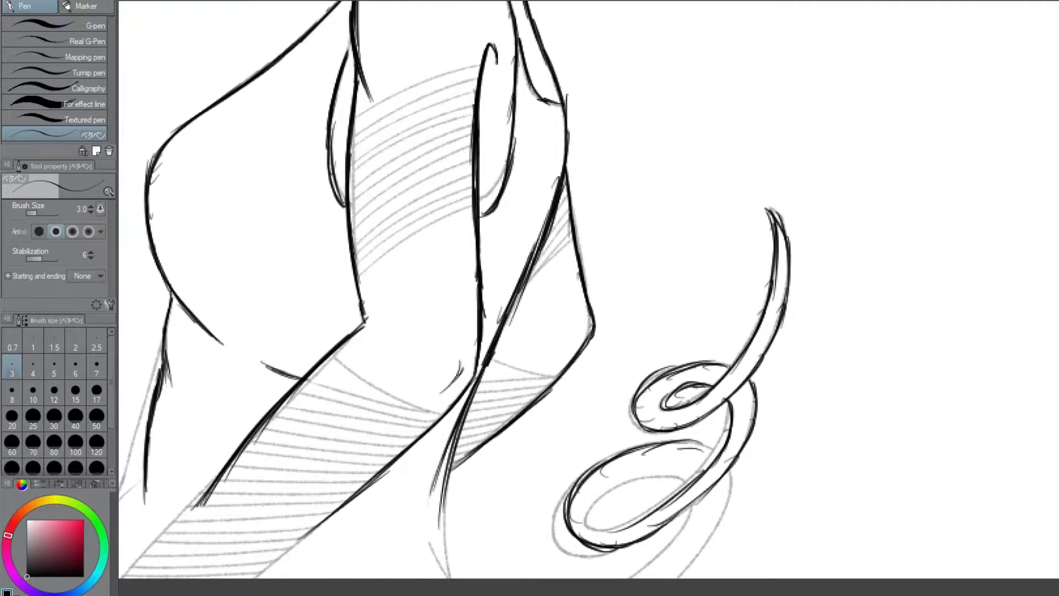
{"action": "left_click_drag", "start_coordinate": [607, 527], "coordinate": [687, 466]}
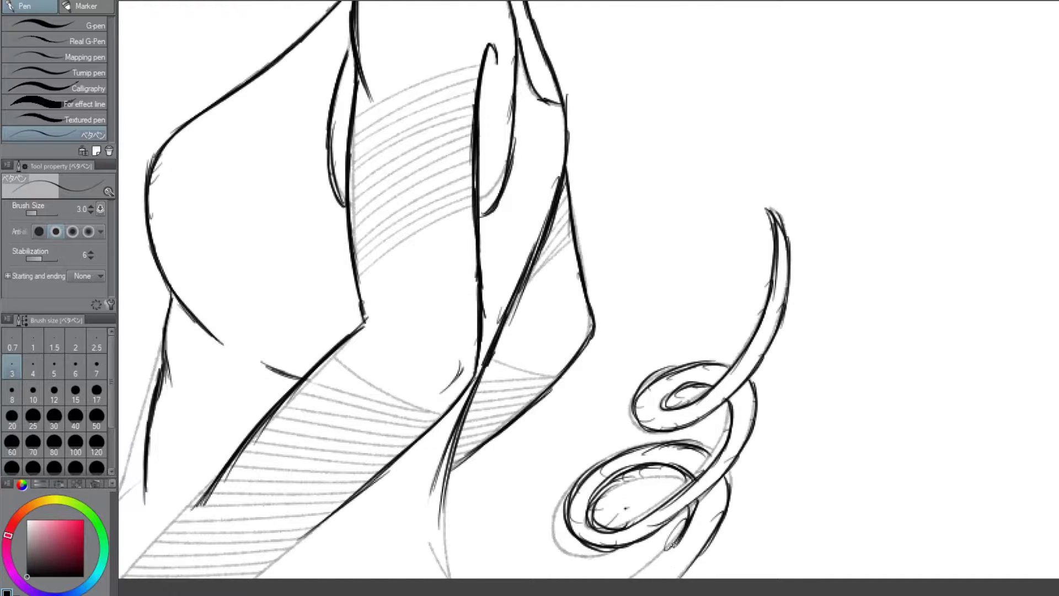
Scale the character's line art up to 105%.
{"action": "key", "text": "ctrl+0"}
{"action": "key", "text": "ctrl+t"}
{"action": "left_click_drag", "start_coordinate": [473, 568], "coordinate": [474, 571]}
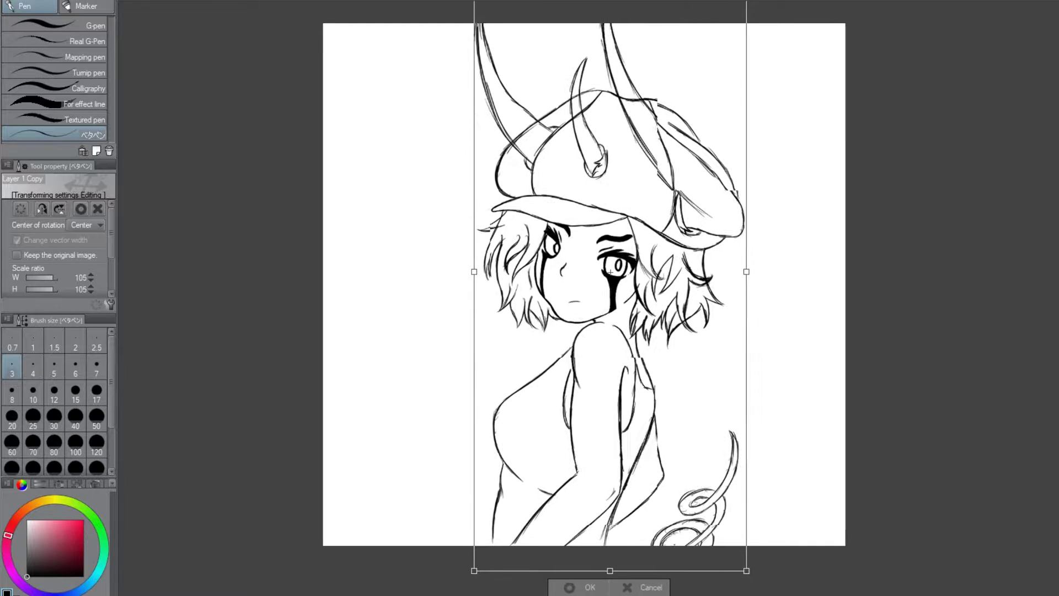
{"action": "key", "text": "Return"}
Bring in the blue city background sketch behind the character and enlarge it slightly.
{"action": "key", "text": "ctrl+minus"}
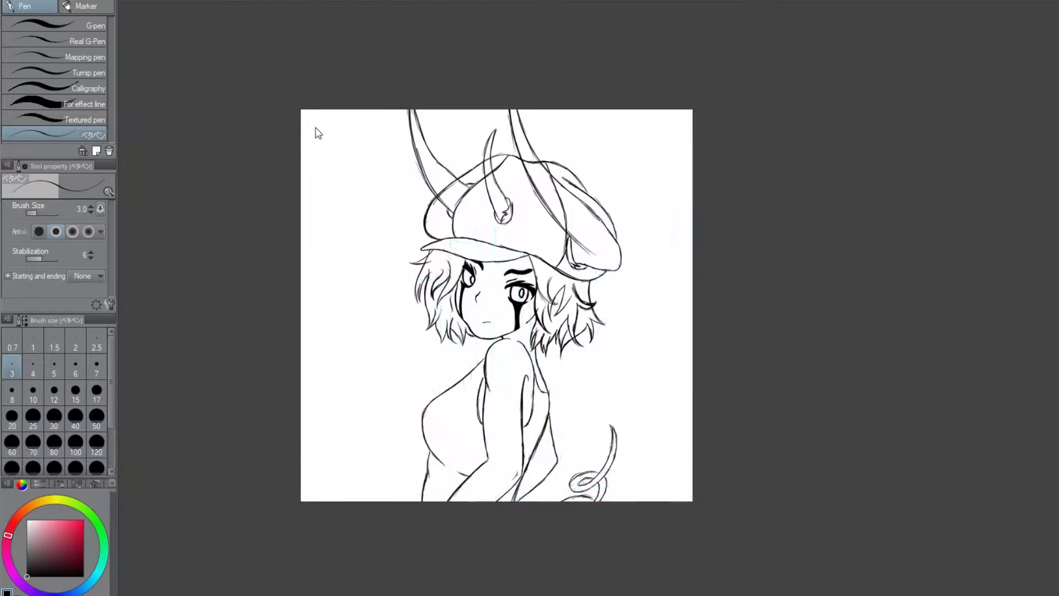
{"action": "key", "text": "ctrl+plus"}
{"action": "key", "text": "ctrl+minus"}
{"action": "key", "text": "ctrl+t"}
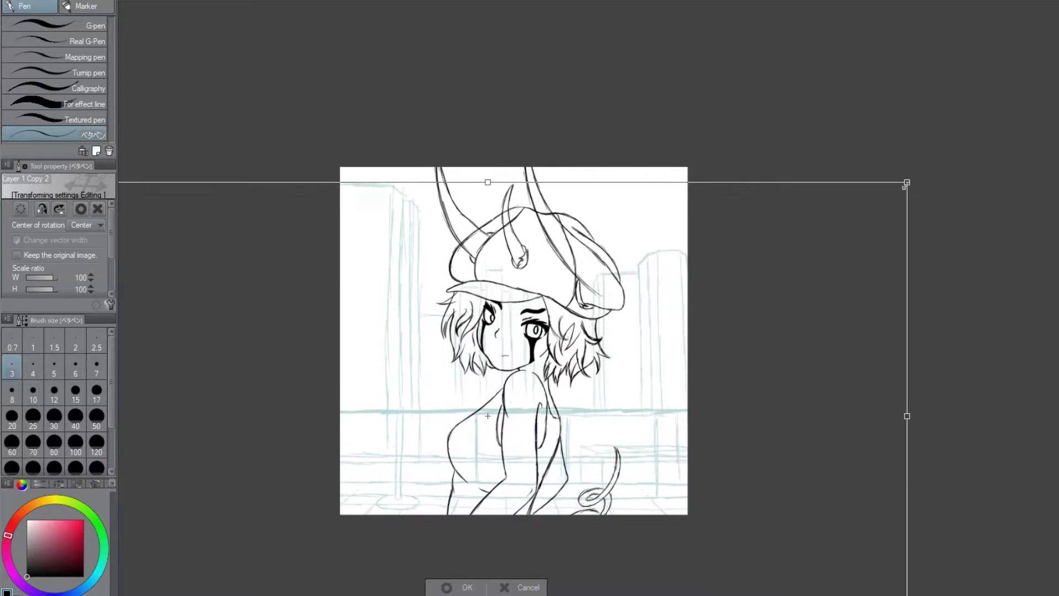
{"action": "key", "text": "Return"}
Set the pen's brush size to 5.
{"action": "key", "text": "ctrl+minus"}
{"action": "key", "text": "ctrl+plus"}
{"action": "key", "text": "ctrl+plus"}
{"action": "key", "text": "ctrl+plus"}
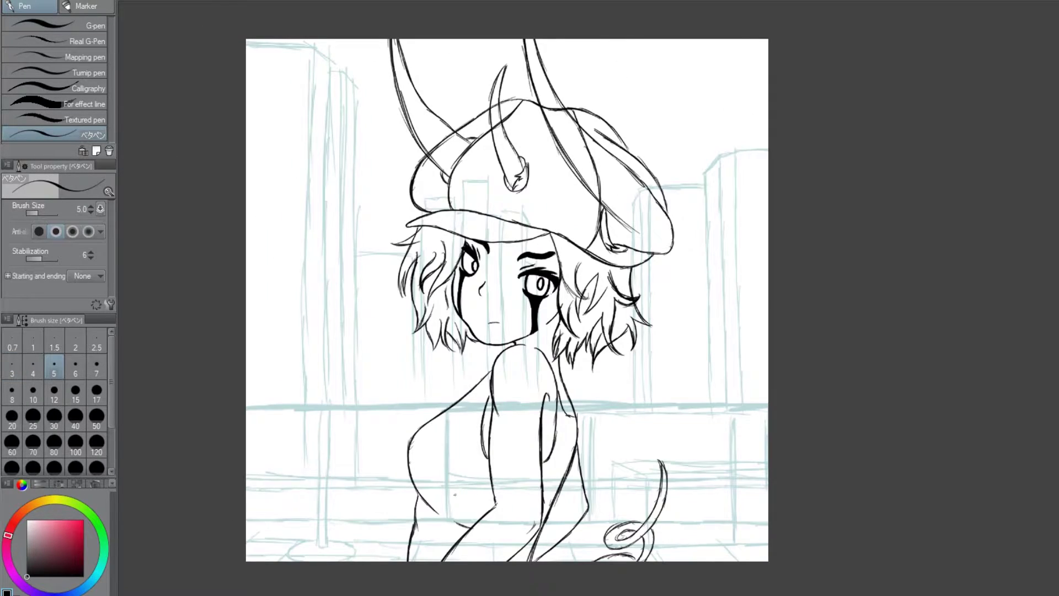
Examine the inked face, cap and body up close and as a whole against the background sketch.
{"action": "scroll", "coordinate": [603, 443], "scroll_direction": "up", "scroll_amount": 3}
{"action": "scroll", "coordinate": [562, 381], "scroll_direction": "up", "scroll_amount": 1}
{"action": "scroll", "coordinate": [563, 381], "scroll_direction": "down", "scroll_amount": 3}
{"action": "scroll", "coordinate": [566, 439], "scroll_direction": "down", "scroll_amount": 3}
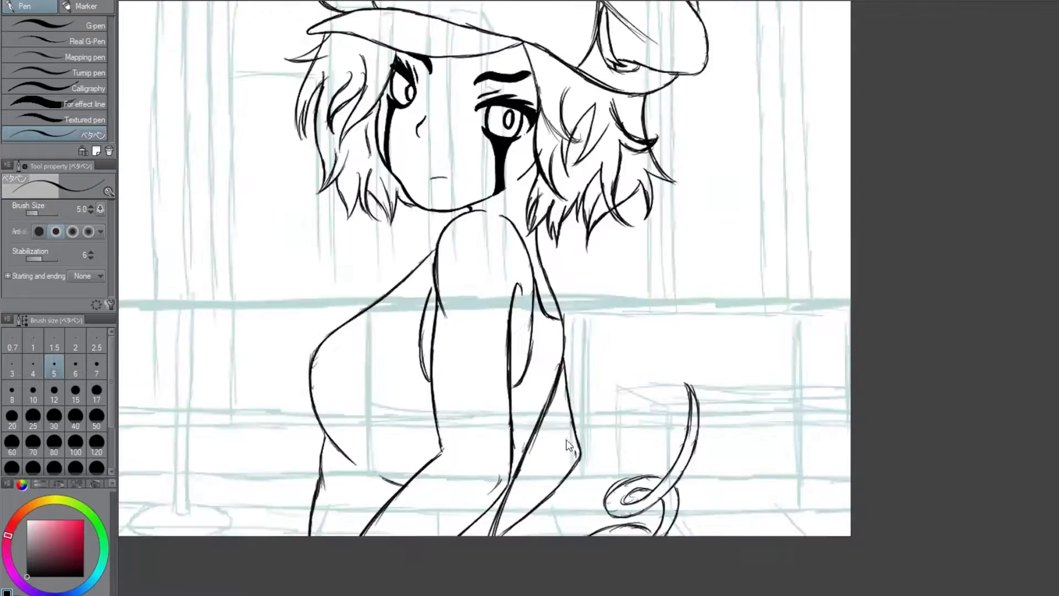
{"action": "scroll", "coordinate": [566, 439], "scroll_direction": "up", "scroll_amount": 4}
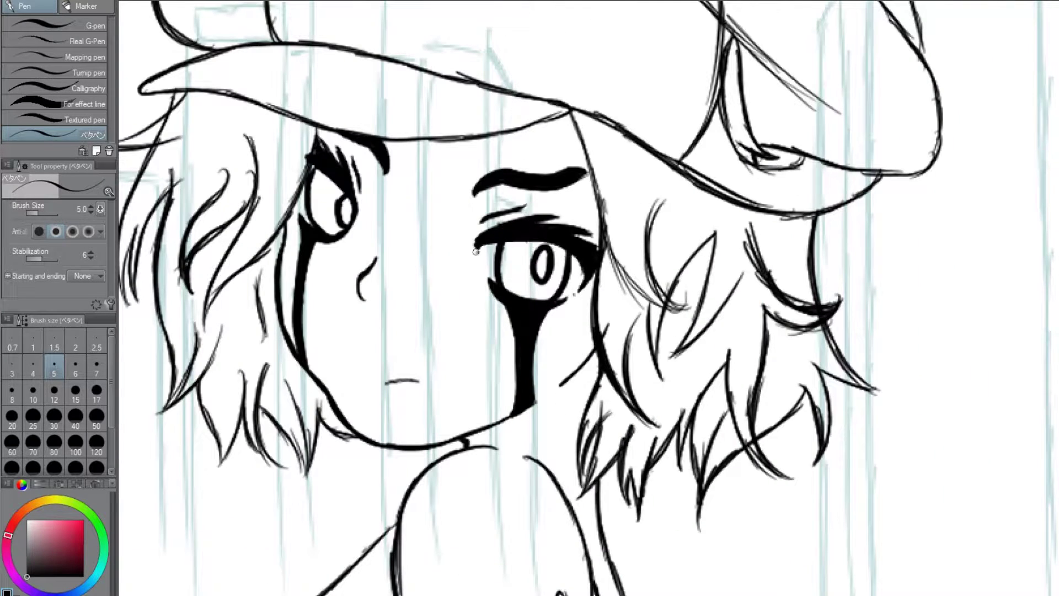
{"action": "scroll", "coordinate": [488, 245], "scroll_direction": "down", "scroll_amount": 4}
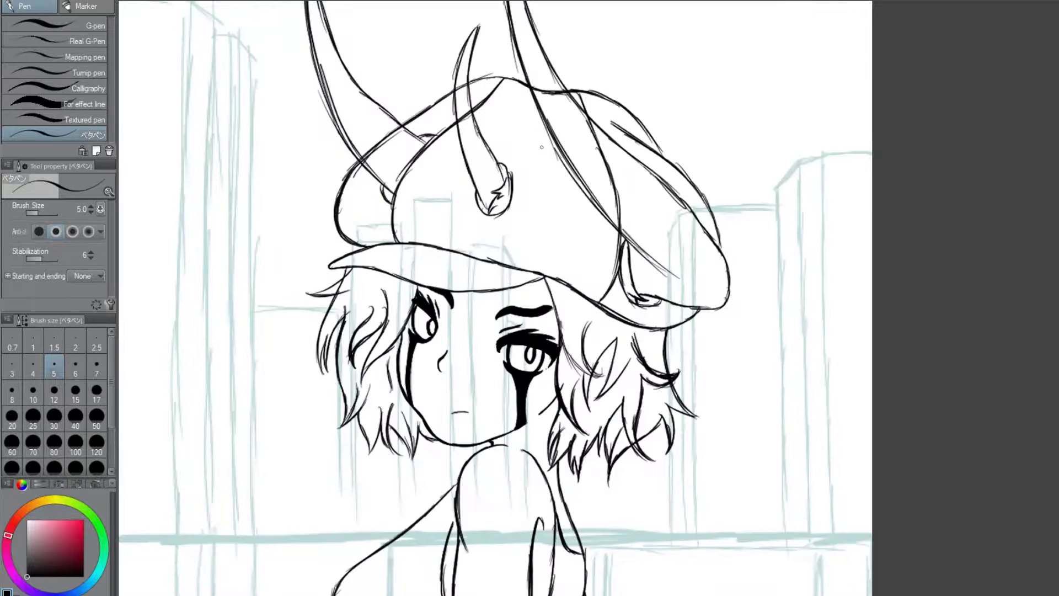
{"action": "scroll", "coordinate": [467, 370], "scroll_direction": "down", "scroll_amount": 1}
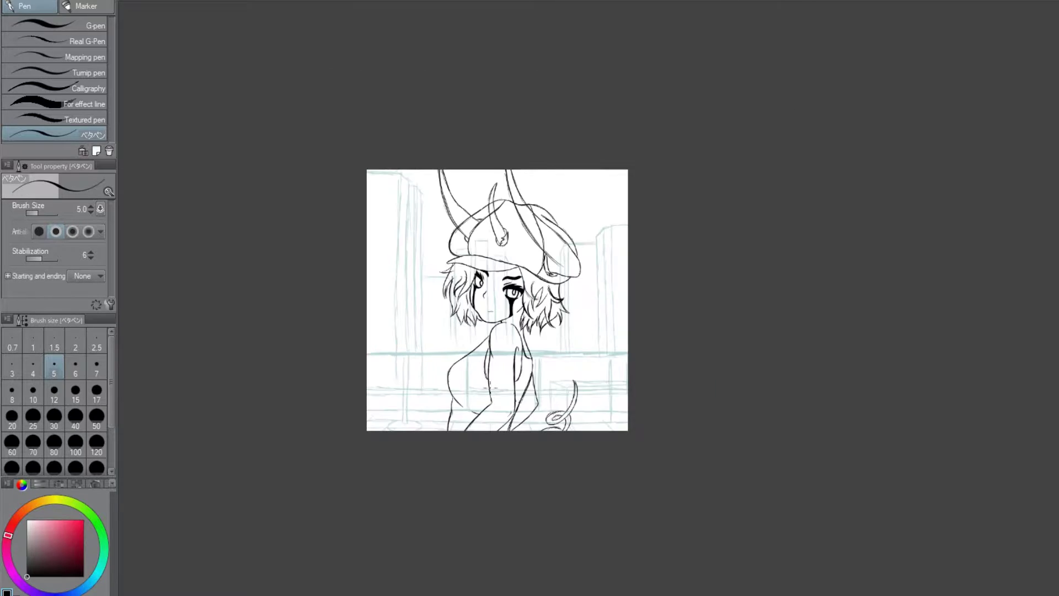
{"action": "scroll", "coordinate": [467, 370], "scroll_direction": "up", "scroll_amount": 5}
{"action": "scroll", "coordinate": [589, 298], "scroll_direction": "down", "scroll_amount": 4}
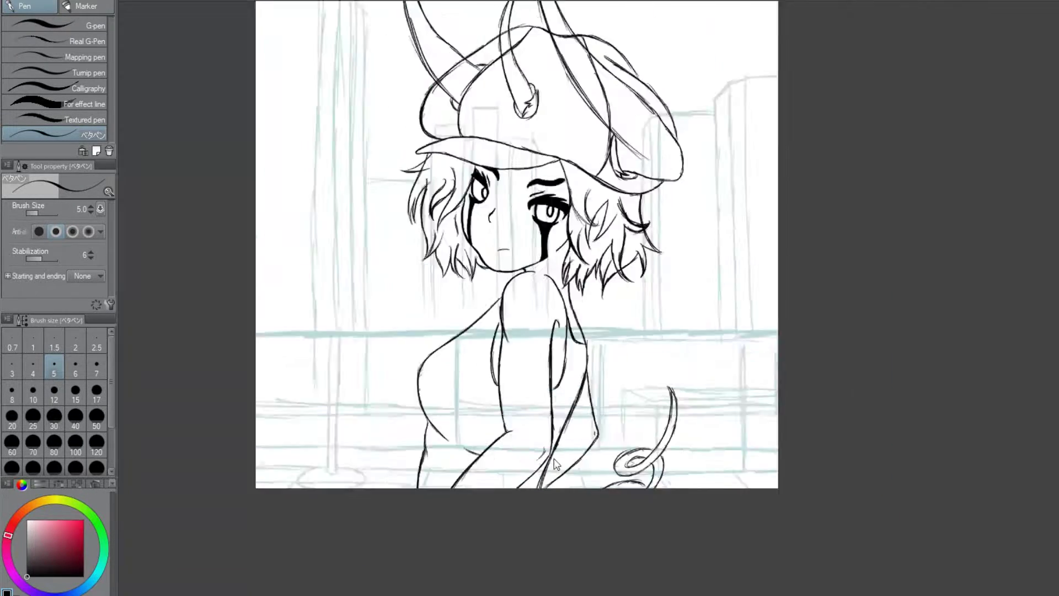
Paint the three horns on the cap dark purple with the pen at brush size 17.
{"action": "scroll", "coordinate": [589, 298], "scroll_direction": "up", "scroll_amount": 4}
{"action": "scroll", "coordinate": [588, 298], "scroll_direction": "down", "scroll_amount": 5}
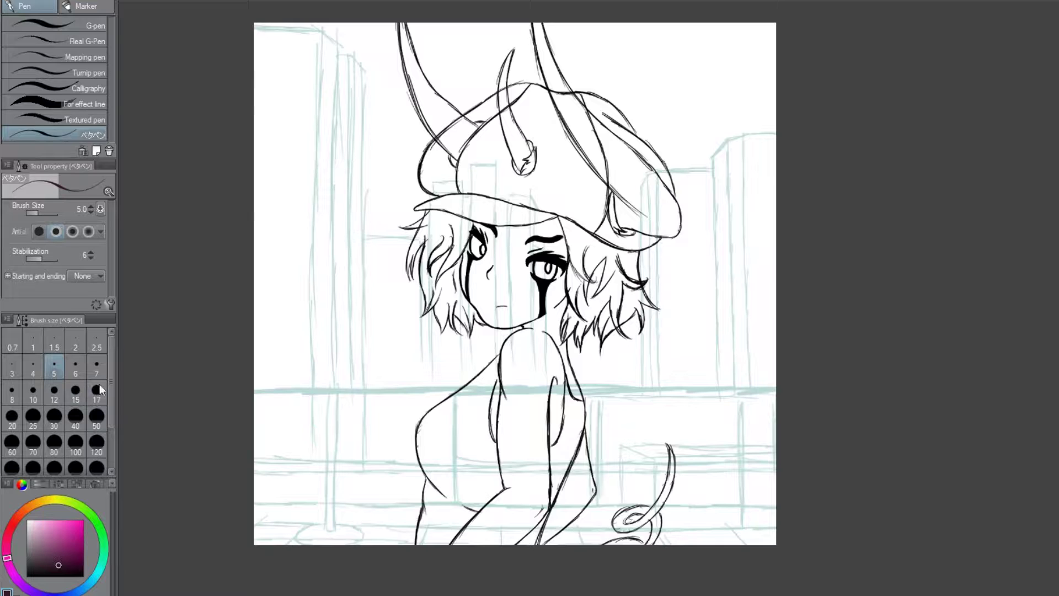
{"action": "mouse_move", "coordinate": [402, 27]}
{"action": "left_mouse_down"}
{"action": "mouse_move", "coordinate": [436, 116]}
{"action": "mouse_move", "coordinate": [510, 145]}
{"action": "mouse_move", "coordinate": [499, 293]}
{"action": "left_mouse_up"}
{"action": "scroll", "coordinate": [550, 105], "scroll_direction": "up", "scroll_amount": 3}
{"action": "scroll", "coordinate": [499, 293], "scroll_direction": "down", "scroll_amount": 1}
{"action": "left_click_drag", "start_coordinate": [524, 132], "coordinate": [690, 365]}
{"action": "scroll", "coordinate": [690, 364], "scroll_direction": "down", "scroll_amount": 1}
{"action": "left_click_drag", "start_coordinate": [612, 358], "coordinate": [690, 408]}
{"action": "left_click_drag", "start_coordinate": [662, 331], "coordinate": [695, 392]}
{"action": "scroll", "coordinate": [679, 386], "scroll_direction": "down", "scroll_amount": 2}
{"action": "scroll", "coordinate": [635, 554], "scroll_direction": "down", "scroll_amount": 3}
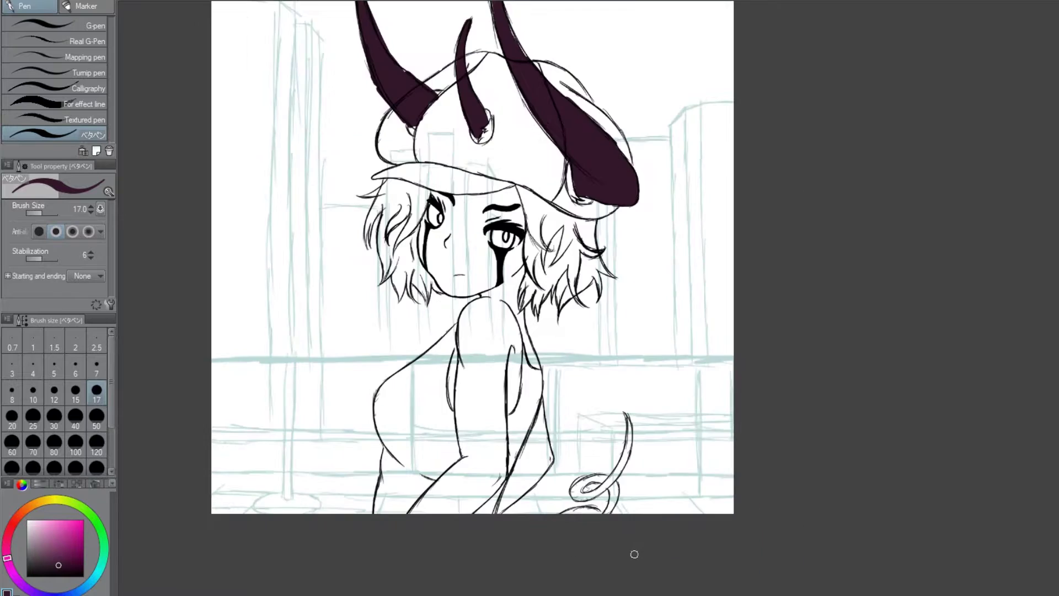
Paint the curling tail with the same dark purple as the horns.
{"action": "scroll", "coordinate": [635, 554], "scroll_direction": "up", "scroll_amount": 1}
{"action": "left_click_drag", "start_coordinate": [615, 365], "coordinate": [614, 431]}
{"action": "scroll", "coordinate": [571, 514], "scroll_direction": "down", "scroll_amount": 2}
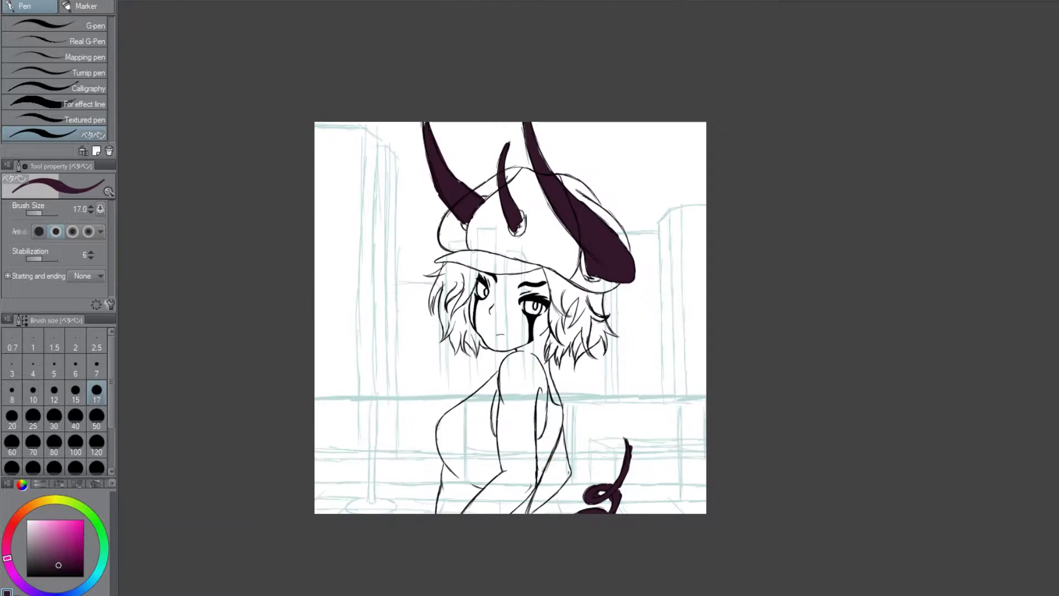
{"action": "scroll", "coordinate": [512, 466], "scroll_direction": "up", "scroll_amount": 2}
{"action": "key", "text": "ctrl+z"}
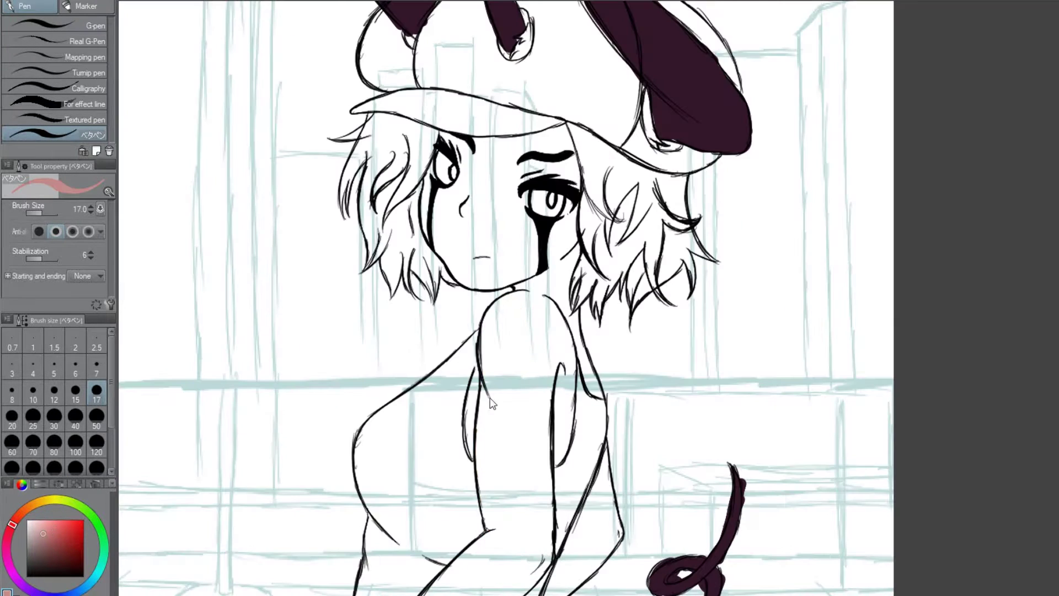
Paint the shoulder and near upper arm red with the size 17 pen.
{"action": "left_click", "coordinate": [62, 534]}
{"action": "left_click_drag", "start_coordinate": [512, 406], "coordinate": [512, 467]}
{"action": "mouse_move", "coordinate": [510, 382]}
{"action": "left_mouse_down"}
{"action": "mouse_move", "coordinate": [508, 489]}
{"action": "mouse_move", "coordinate": [512, 362]}
{"action": "left_mouse_up"}
{"action": "left_click_drag", "start_coordinate": [552, 298], "coordinate": [563, 402]}
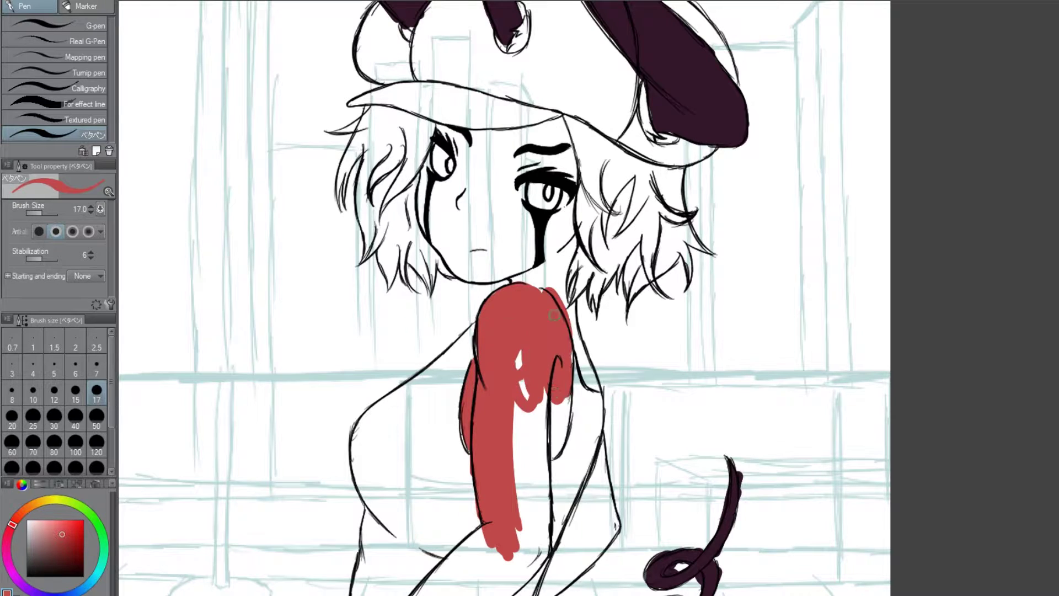
{"action": "left_click_drag", "start_coordinate": [557, 270], "coordinate": [590, 386]}
{"action": "left_click_drag", "start_coordinate": [530, 447], "coordinate": [524, 563]}
Extend the red skin color over the near forearm, neck and face, leaving the eyes white.
{"action": "left_click_drag", "start_coordinate": [525, 386], "coordinate": [532, 323]}
{"action": "left_click_drag", "start_coordinate": [551, 474], "coordinate": [441, 540]}
{"action": "left_click_drag", "start_coordinate": [529, 370], "coordinate": [531, 425]}
{"action": "mouse_move", "coordinate": [538, 250]}
{"action": "left_mouse_down"}
{"action": "mouse_move", "coordinate": [571, 146]}
{"action": "mouse_move", "coordinate": [561, 89]}
{"action": "left_mouse_up"}
{"action": "mouse_move", "coordinate": [432, 150]}
{"action": "left_mouse_down"}
{"action": "mouse_move", "coordinate": [499, 190]}
{"action": "mouse_move", "coordinate": [472, 105]}
{"action": "left_mouse_up"}
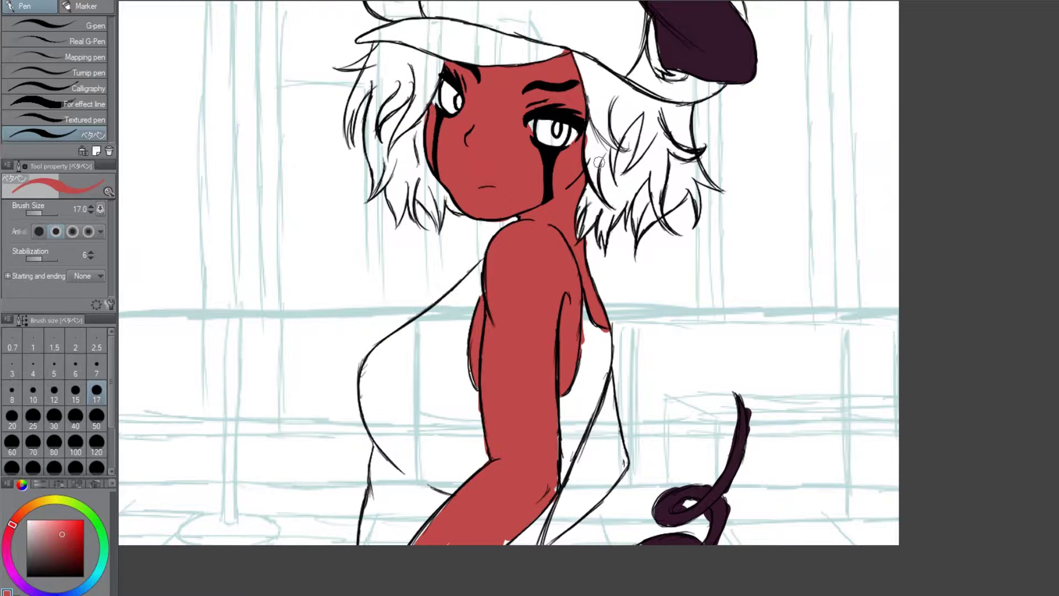
Color the far arm behind the torso red and soften the whole skin area to a lighter red.
{"action": "left_click_drag", "start_coordinate": [599, 162], "coordinate": [609, 129]}
{"action": "left_click_drag", "start_coordinate": [607, 496], "coordinate": [574, 420]}
{"action": "left_click_drag", "start_coordinate": [585, 354], "coordinate": [634, 441]}
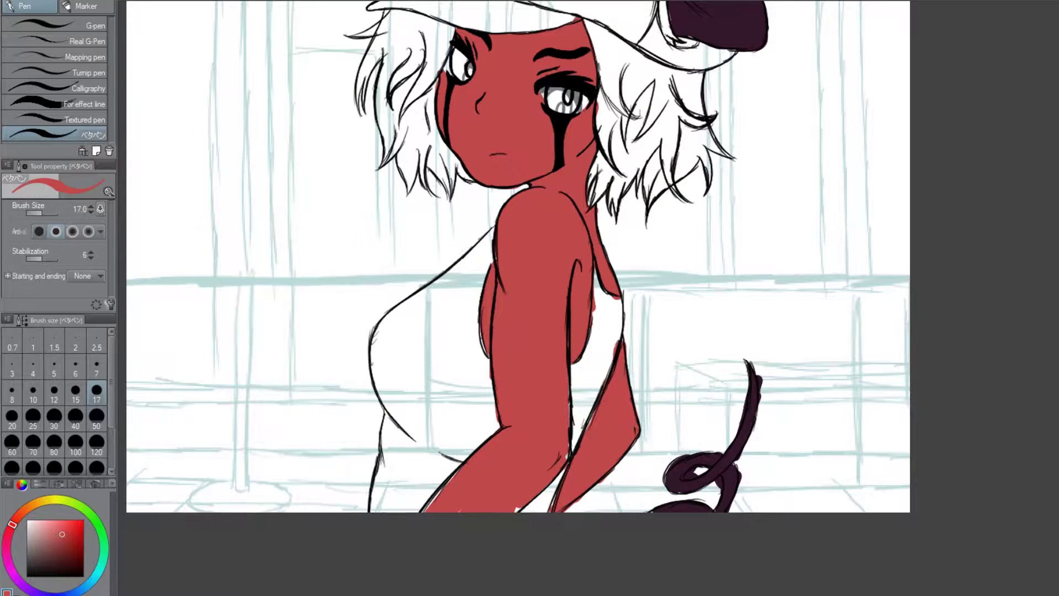
{"action": "key", "text": "x"}
{"action": "scroll", "coordinate": [581, 491], "scroll_direction": "up", "scroll_amount": 3}
{"action": "mouse_move", "coordinate": [583, 392]}
{"action": "left_mouse_down"}
{"action": "mouse_move", "coordinate": [616, 352]}
{"action": "mouse_move", "coordinate": [629, 301]}
{"action": "left_mouse_up"}
{"action": "key", "text": "e"}
{"action": "key", "text": "ctrl+0"}
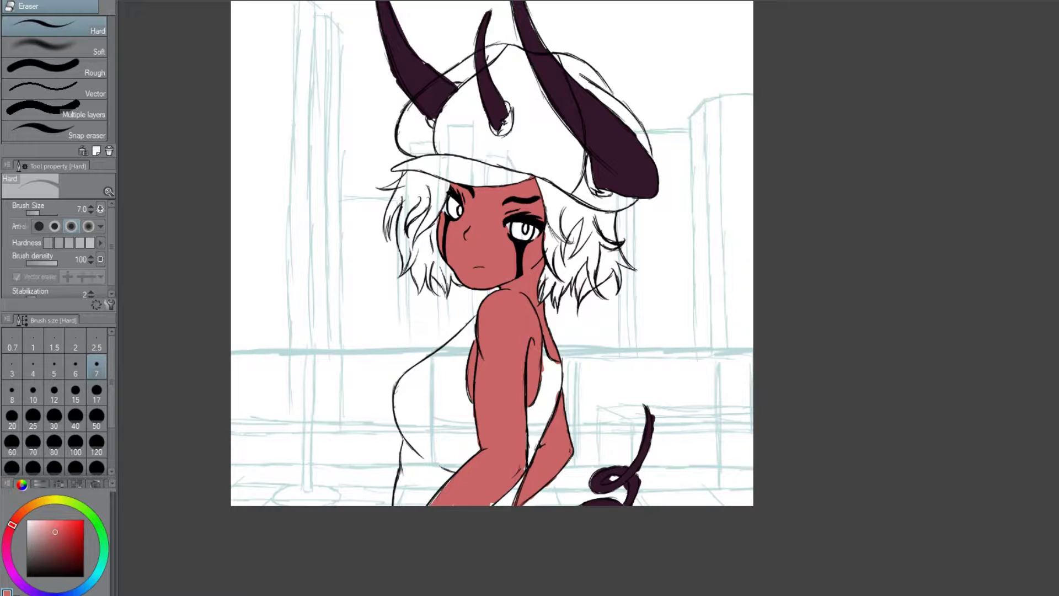
Examine the earlier colored version of the character by moving its color layers apart.
{"action": "scroll", "coordinate": [207, 224], "scroll_direction": "up", "scroll_amount": 2}
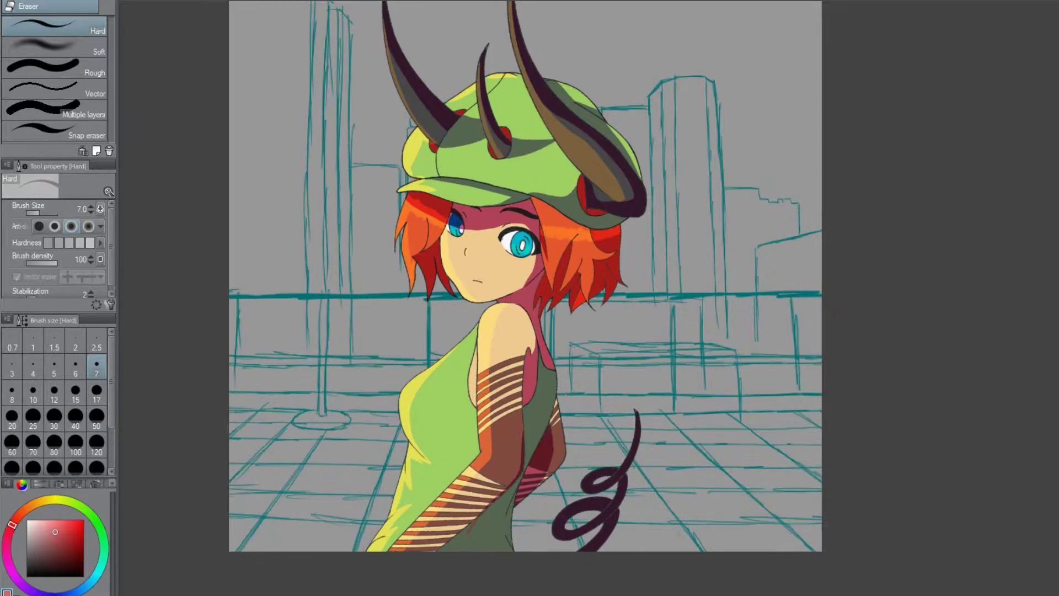
{"action": "key", "text": "k"}
{"action": "left_click_drag", "start_coordinate": [442, 403], "coordinate": [639, 378]}
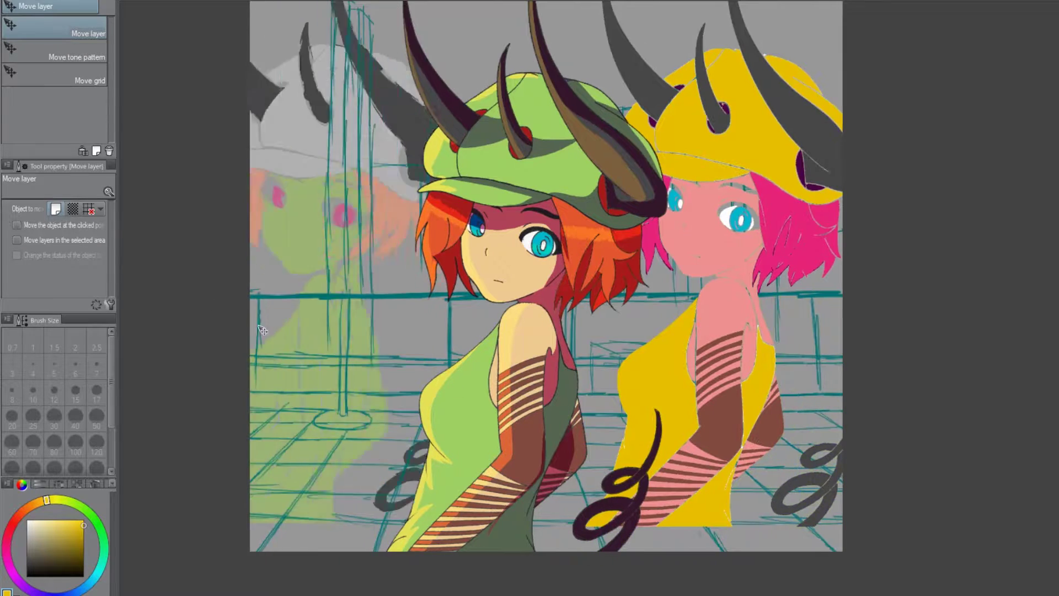
{"action": "left_click_drag", "start_coordinate": [454, 465], "coordinate": [475, 465]}
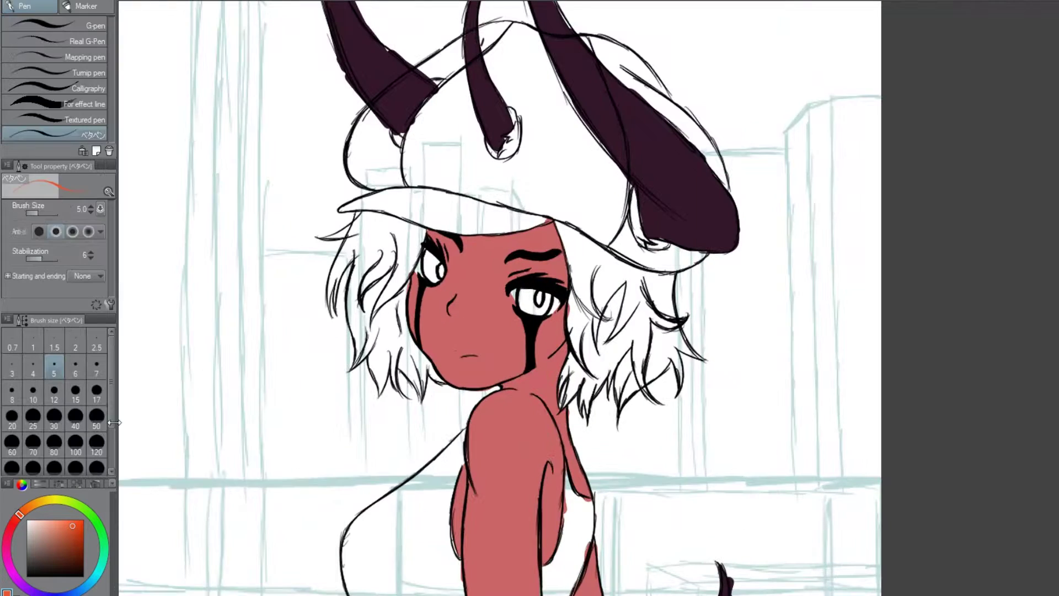
Paint the hair orange on both sides of the face, erase the overspill and mute the orange slightly.
{"action": "left_click", "coordinate": [96, 420]}
{"action": "mouse_move", "coordinate": [358, 297]}
{"action": "left_mouse_down"}
{"action": "mouse_move", "coordinate": [387, 359]}
{"action": "mouse_move", "coordinate": [397, 232]}
{"action": "mouse_move", "coordinate": [580, 320]}
{"action": "mouse_move", "coordinate": [668, 318]}
{"action": "mouse_move", "coordinate": [596, 276]}
{"action": "left_mouse_up"}
{"action": "key", "text": "e"}
{"action": "mouse_move", "coordinate": [435, 386]}
{"action": "left_mouse_down"}
{"action": "mouse_move", "coordinate": [339, 287]}
{"action": "mouse_move", "coordinate": [312, 233]}
{"action": "mouse_move", "coordinate": [353, 217]}
{"action": "left_mouse_up"}
{"action": "mouse_move", "coordinate": [573, 427]}
{"action": "left_mouse_down"}
{"action": "mouse_move", "coordinate": [689, 368]}
{"action": "mouse_move", "coordinate": [692, 337]}
{"action": "mouse_move", "coordinate": [656, 265]}
{"action": "left_mouse_up"}
{"action": "key", "text": "ctrl+0"}
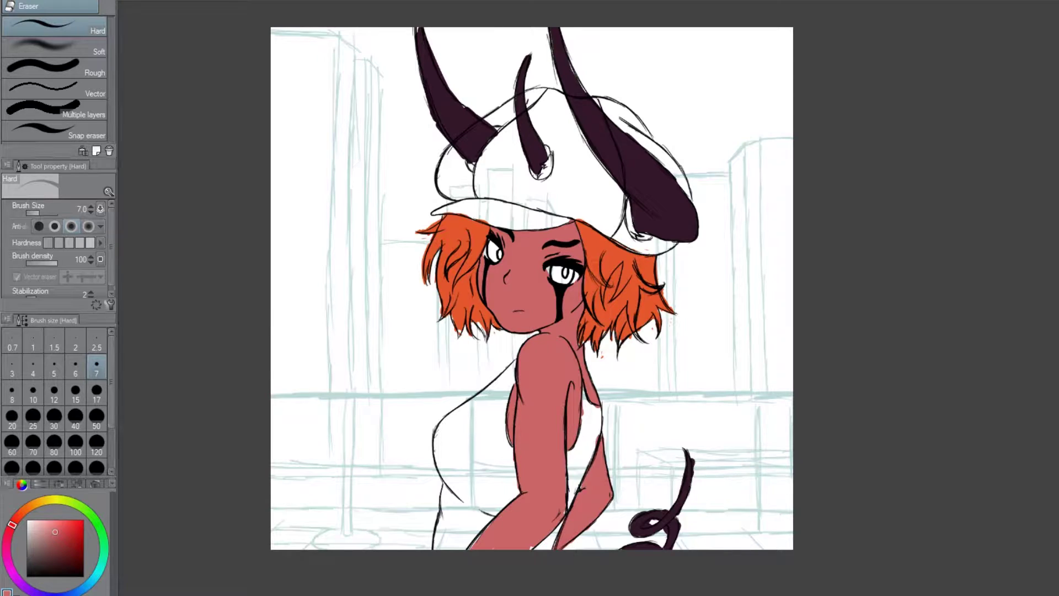
{"action": "left_click", "coordinate": [511, 334], "text": "alt"}
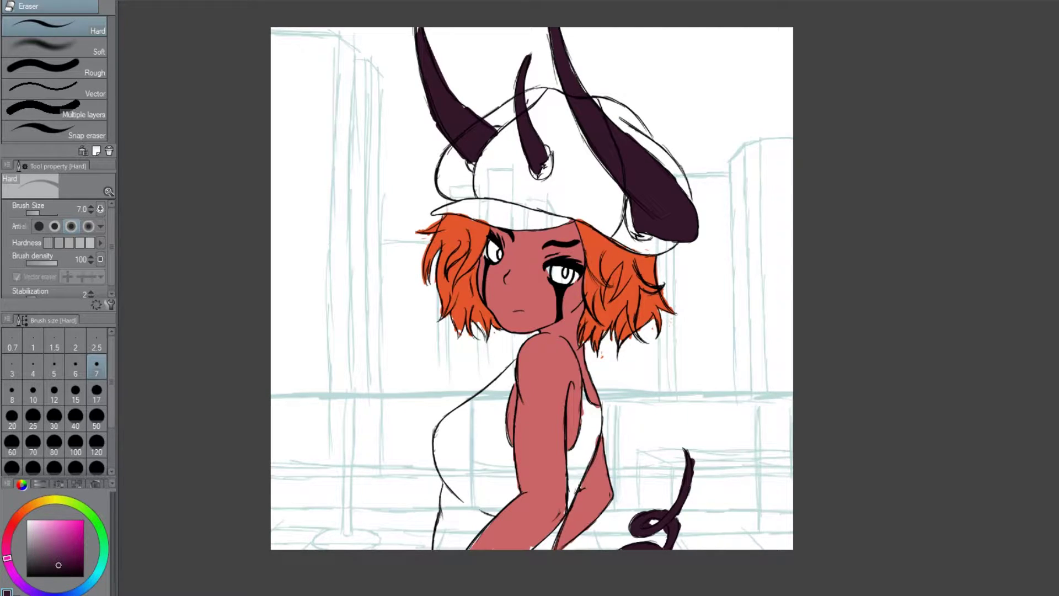
{"action": "key", "text": "x"}
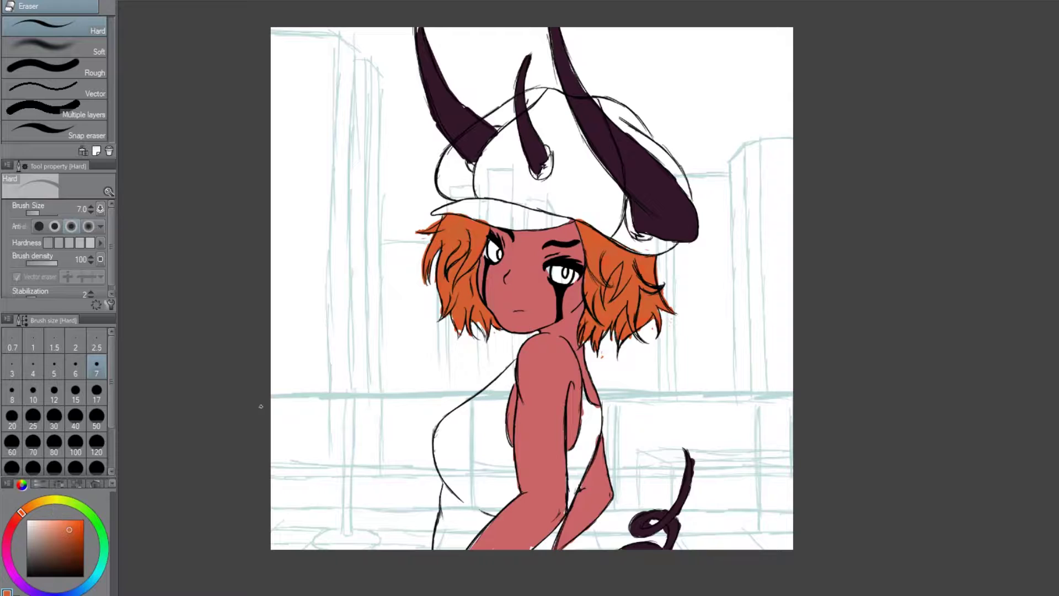
Paint both irises dark teal with the pen at brush size 7, leaving the pupils white.
{"action": "key", "text": "p"}
{"action": "left_click", "coordinate": [97, 573]}
{"action": "left_click", "coordinate": [76, 551]}
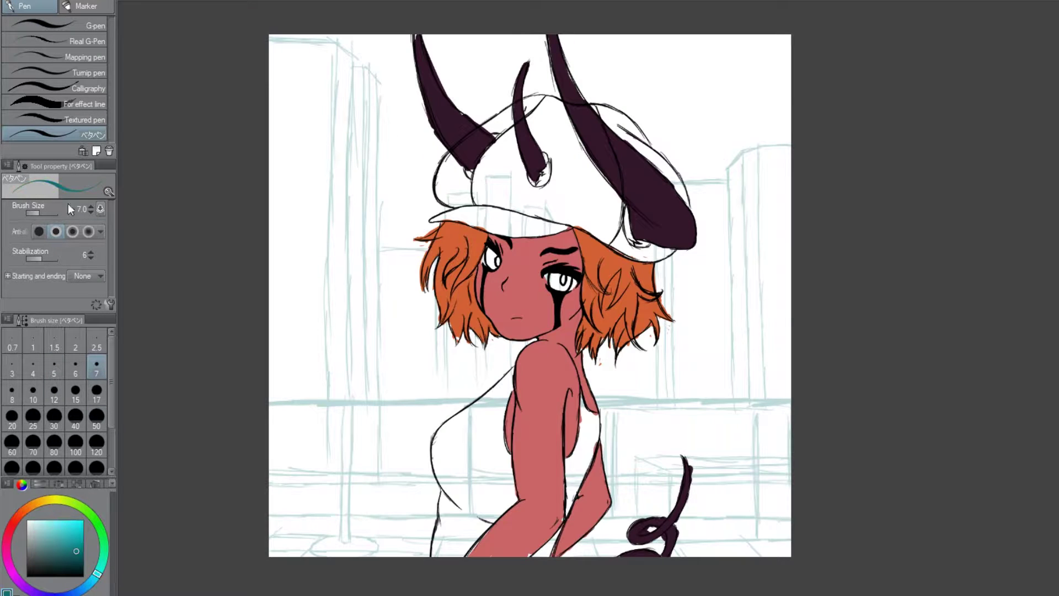
{"action": "scroll", "coordinate": [497, 229], "scroll_direction": "up", "scroll_amount": 5}
{"action": "mouse_move", "coordinate": [488, 341]}
{"action": "left_mouse_down"}
{"action": "mouse_move", "coordinate": [475, 285]}
{"action": "mouse_move", "coordinate": [494, 333]}
{"action": "left_mouse_up"}
{"action": "mouse_move", "coordinate": [668, 364]}
{"action": "left_mouse_down"}
{"action": "mouse_move", "coordinate": [680, 402]}
{"action": "mouse_move", "coordinate": [706, 386]}
{"action": "left_mouse_up"}
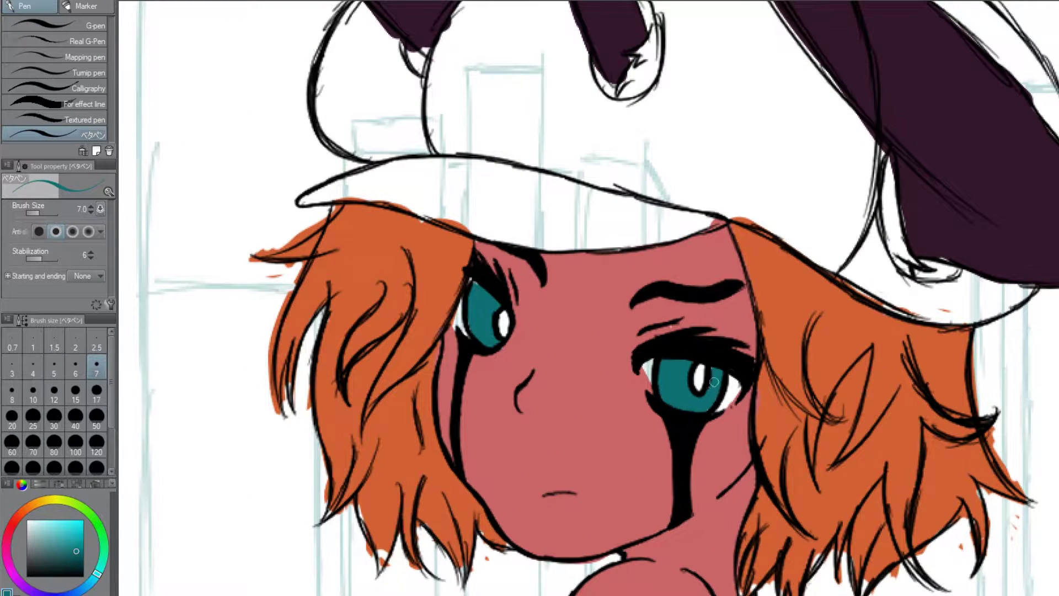
Swap the two colors so that the hair is teal and the irises are orange.
{"action": "scroll", "coordinate": [706, 386], "scroll_direction": "down", "scroll_amount": 5}
{"action": "key", "text": "alt+Delete"}
{"action": "key", "text": "ctrl+z"}
{"action": "key", "text": "ctrl+y"}
{"action": "left_click", "coordinate": [54, 391]}
{"action": "left_click", "coordinate": [21, 512]}
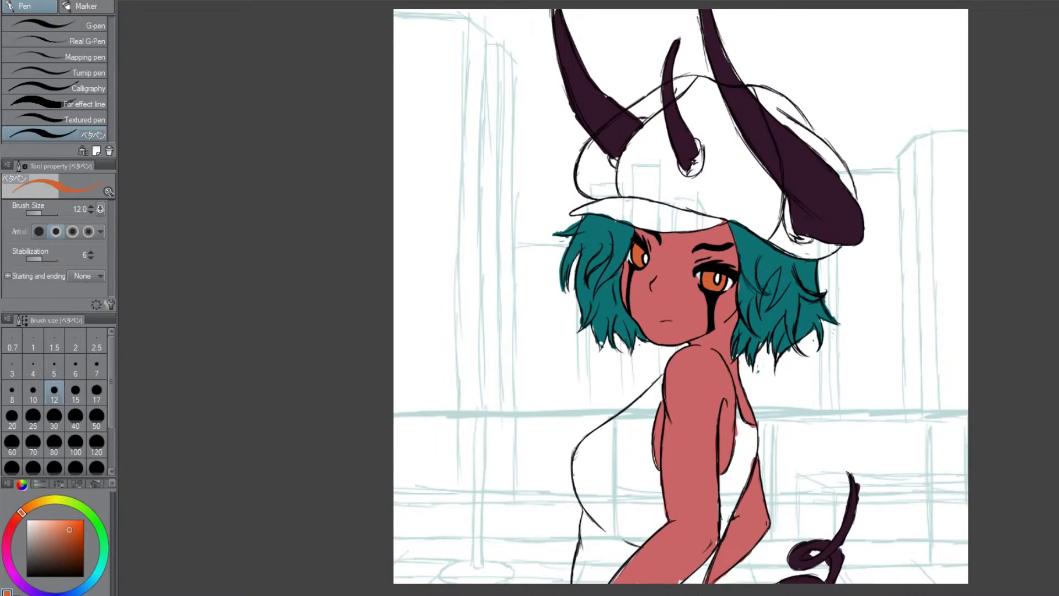
Fill both sections of hair with dark plum.
{"action": "left_click", "coordinate": [52, 559]}
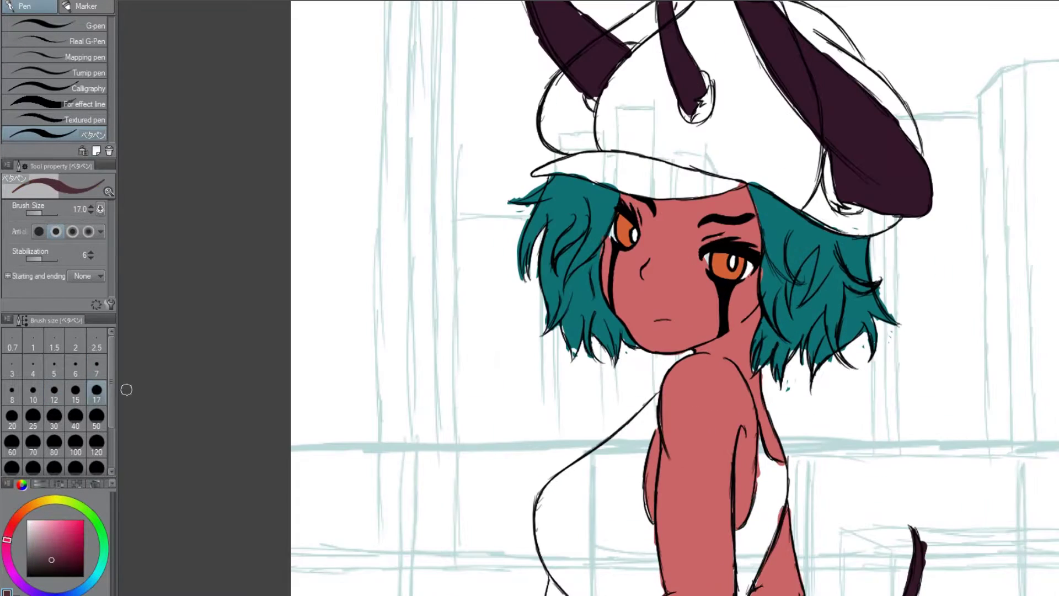
{"action": "key", "text": "g"}
{"action": "left_click", "coordinate": [585, 276]}
{"action": "left_click", "coordinate": [789, 309]}
{"action": "scroll", "coordinate": [787, 349], "scroll_direction": "up", "scroll_amount": 2}
{"action": "scroll", "coordinate": [787, 349], "scroll_direction": "down", "scroll_amount": 2}
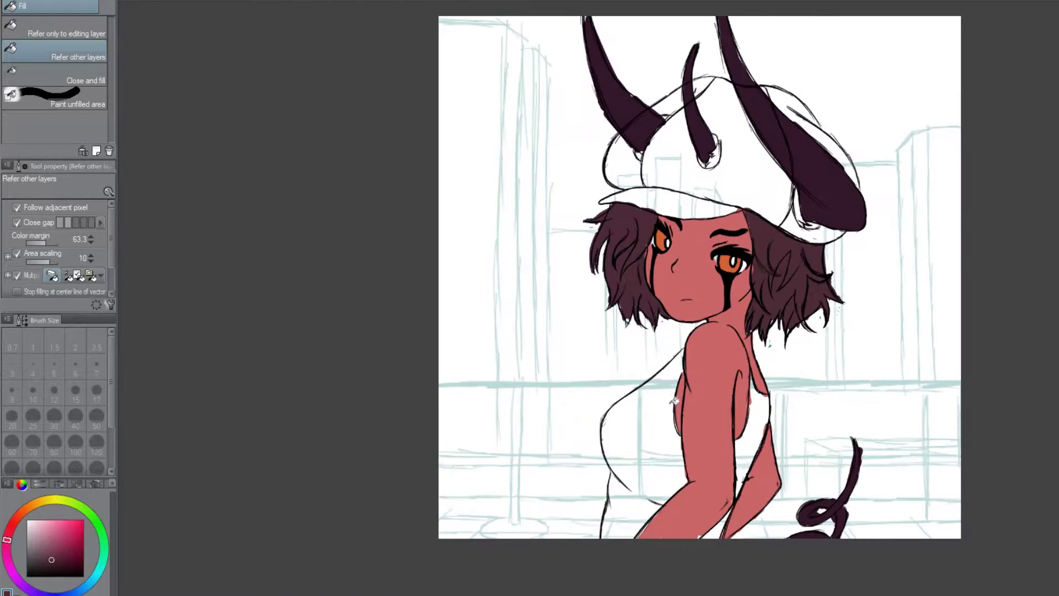
Hide the background sketch and fill the tank top with orange.
{"action": "scroll", "coordinate": [699, 276], "scroll_direction": "up", "scroll_amount": 2}
{"action": "scroll", "coordinate": [623, 331], "scroll_direction": "down", "scroll_amount": 2}
{"action": "left_click", "coordinate": [21, 512]}
{"action": "left_click", "coordinate": [551, 497]}
{"action": "left_click", "coordinate": [680, 579]}
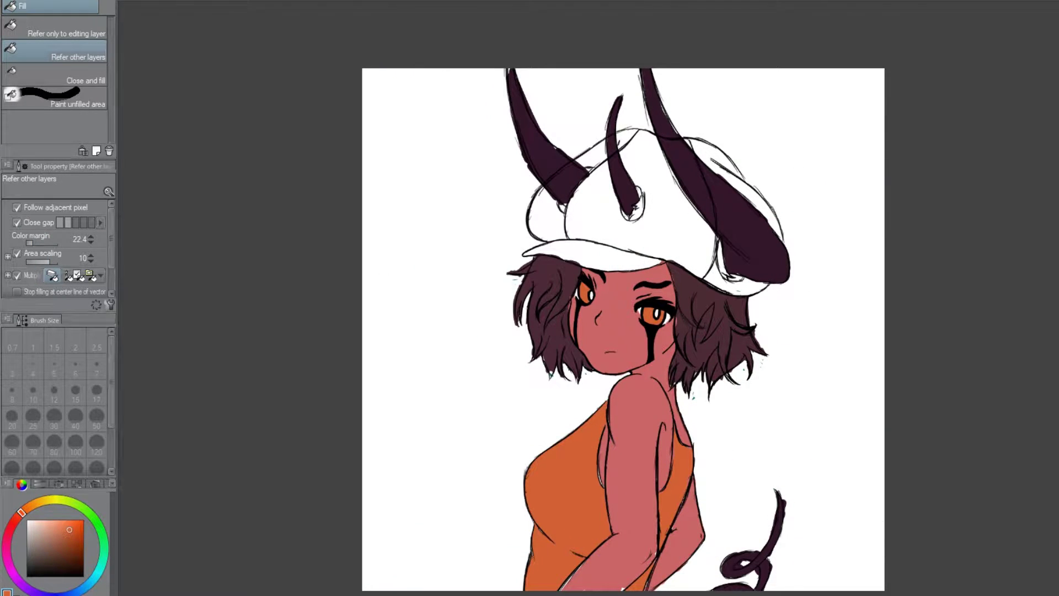
Fill the cap and the tank top with pale peach.
{"action": "left_click", "coordinate": [45, 520]}
{"action": "left_click", "coordinate": [607, 182]}
{"action": "left_click", "coordinate": [764, 212]}
{"action": "left_click_drag", "start_coordinate": [641, 427], "coordinate": [631, 407]}
{"action": "left_click", "coordinate": [596, 400]}
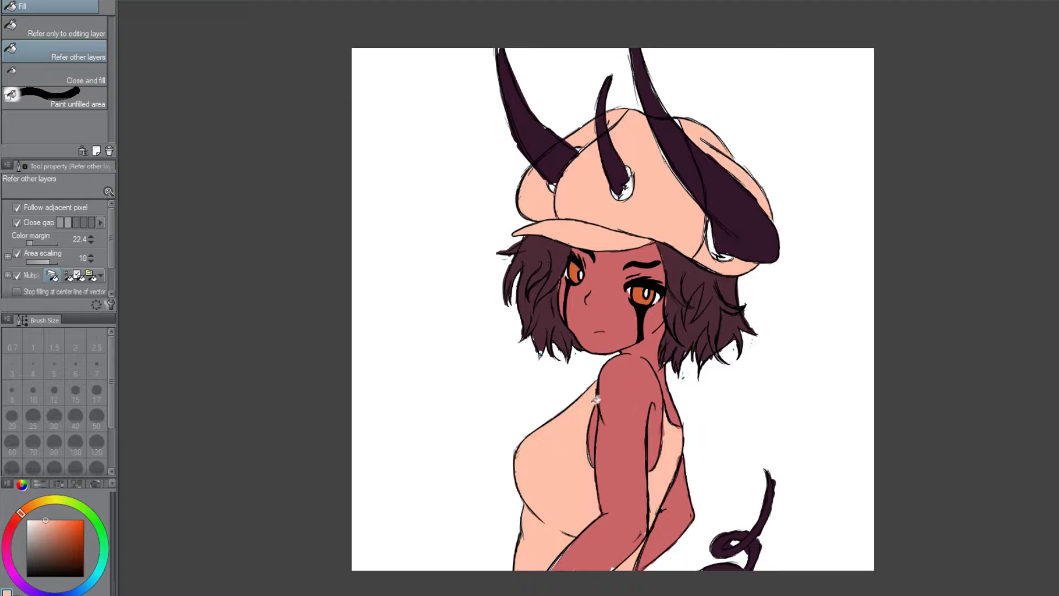
Fill the three horns and the tail with the plum color sampled from the hair.
{"action": "left_click", "coordinate": [677, 270], "text": "alt"}
{"action": "left_click", "coordinate": [710, 220]}
{"action": "left_click", "coordinate": [529, 110]}
{"action": "left_click", "coordinate": [609, 138]}
{"action": "left_click", "coordinate": [764, 508]}
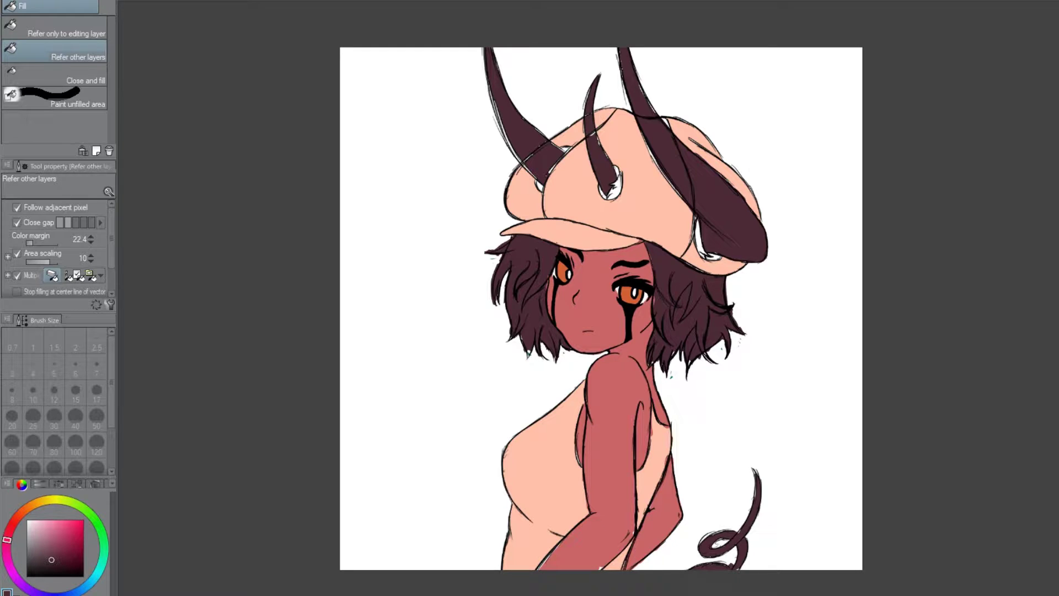
Fill both irises with a muted teal blue and undo the stray fill.
{"action": "left_click", "coordinate": [91, 581]}
{"action": "left_click", "coordinate": [49, 536]}
{"action": "left_click", "coordinate": [546, 474]}
{"action": "left_click", "coordinate": [653, 469]}
{"action": "left_click", "coordinate": [618, 554]}
{"action": "left_click", "coordinate": [632, 295]}
{"action": "left_click", "coordinate": [565, 271]}
{"action": "key", "text": "ctrl+z"}
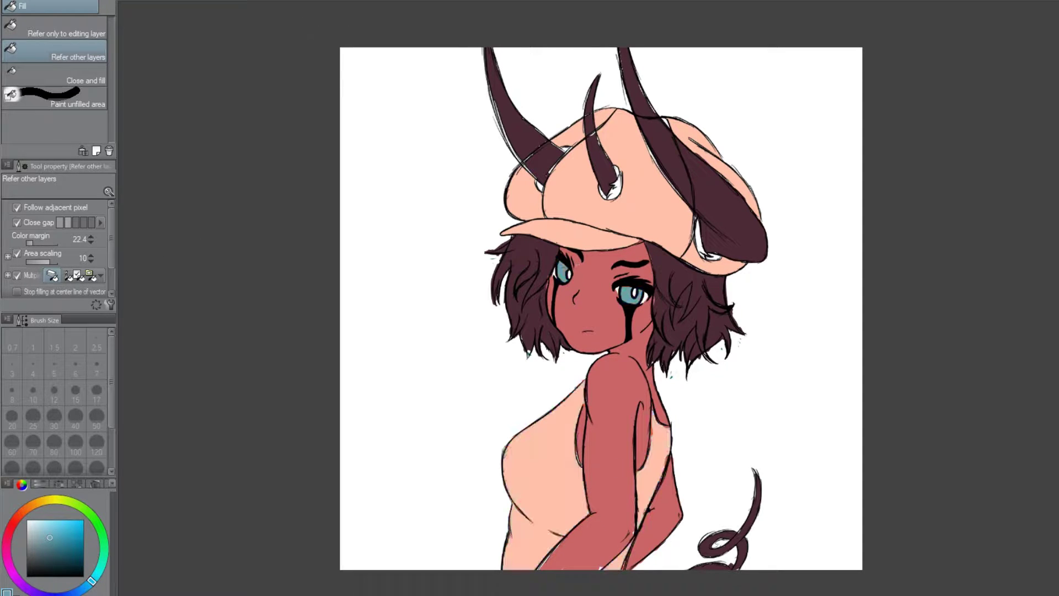
Fill the tank top with orange, undoing the trial fills on the cap and hair.
{"action": "left_click", "coordinate": [21, 512]}
{"action": "left_click", "coordinate": [69, 529]}
{"action": "left_click", "coordinate": [607, 210]}
{"action": "key", "text": "ctrl+z"}
{"action": "left_click", "coordinate": [518, 298]}
{"action": "key", "text": "ctrl+z"}
{"action": "left_click", "coordinate": [660, 461]}
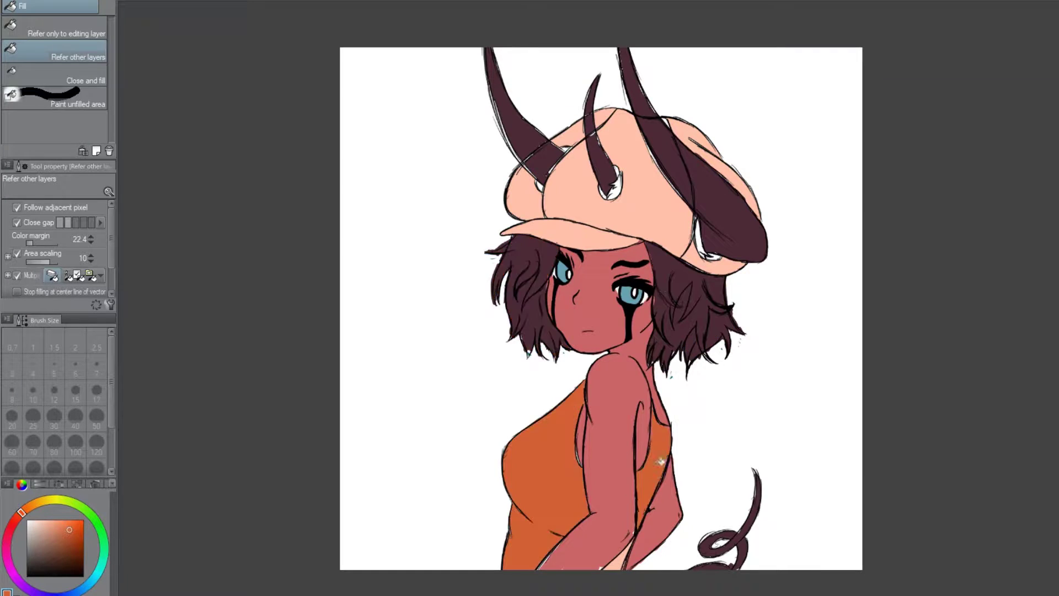
{"action": "scroll", "coordinate": [614, 414], "scroll_direction": "down", "scroll_amount": 1}
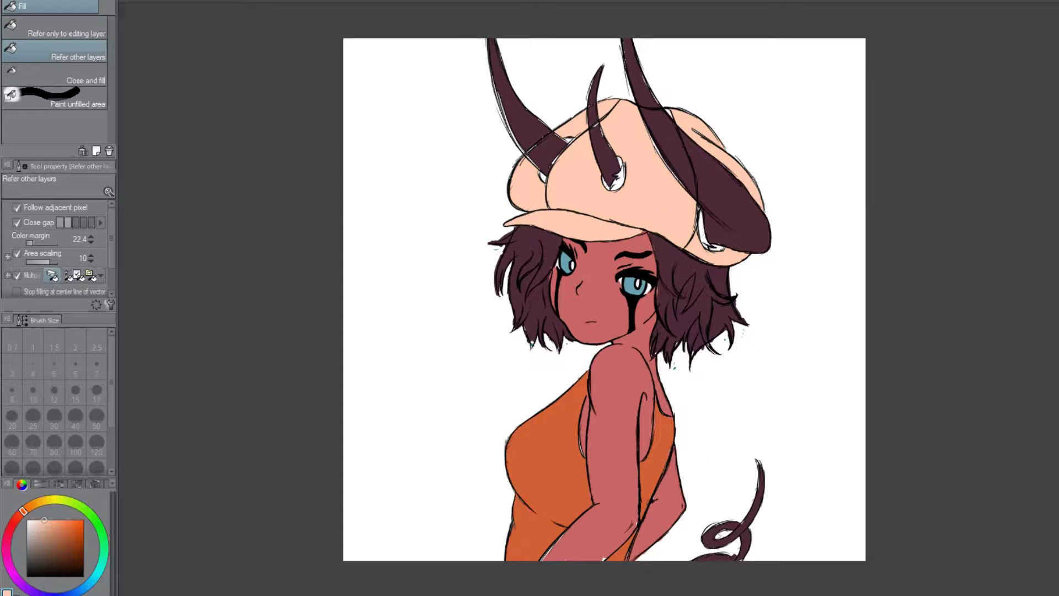
Fill the three horns and the tail with a near-black grey.
{"action": "left_click", "coordinate": [30, 566]}
{"action": "left_click", "coordinate": [734, 215]}
{"action": "left_click", "coordinate": [662, 138]}
{"action": "left_click", "coordinate": [607, 162]}
{"action": "left_click", "coordinate": [524, 118]}
{"action": "left_click", "coordinate": [725, 535]}
{"action": "scroll", "coordinate": [703, 461], "scroll_direction": "up", "scroll_amount": 1}
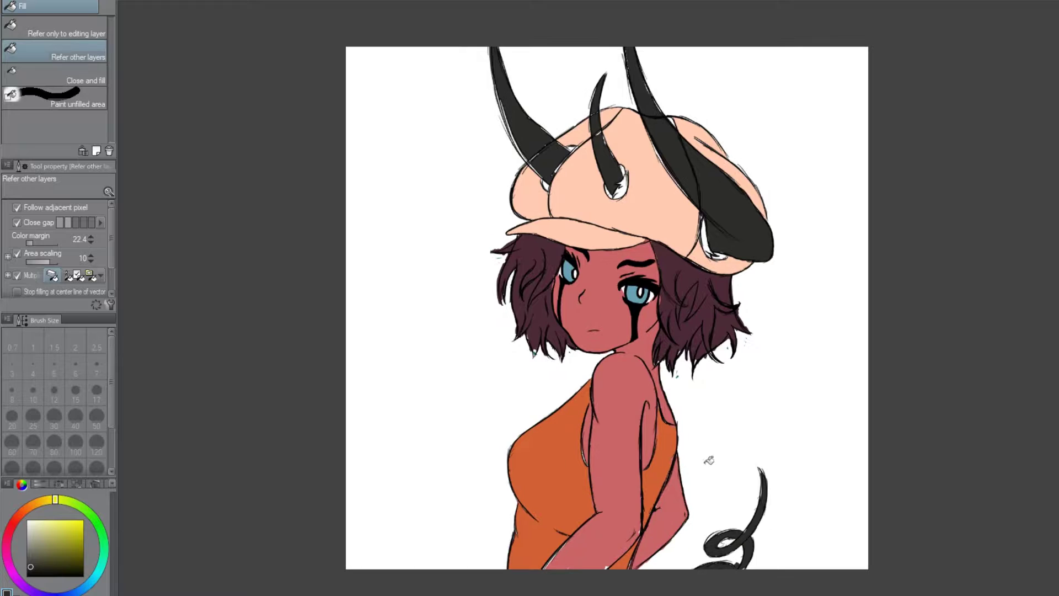
Fill the openings around the bases of the horns with the dark plum sampled from the hair.
{"action": "scroll", "coordinate": [639, 295], "scroll_direction": "up", "scroll_amount": 3}
{"action": "scroll", "coordinate": [638, 298], "scroll_direction": "down", "scroll_amount": 3}
{"action": "left_click", "coordinate": [726, 265], "text": "alt"}
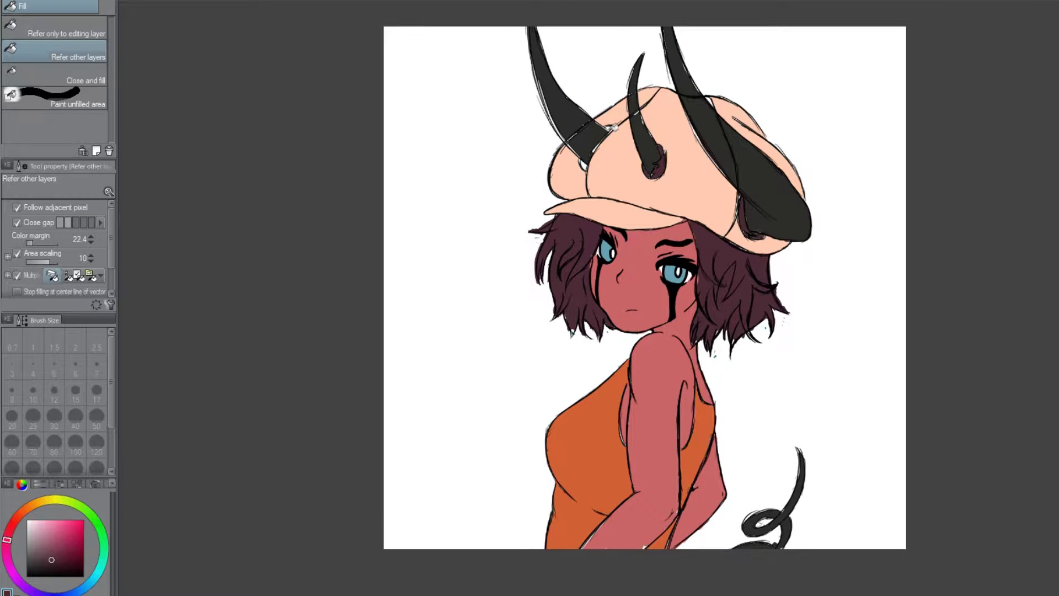
{"action": "scroll", "coordinate": [706, 291], "scroll_direction": "up", "scroll_amount": 1}
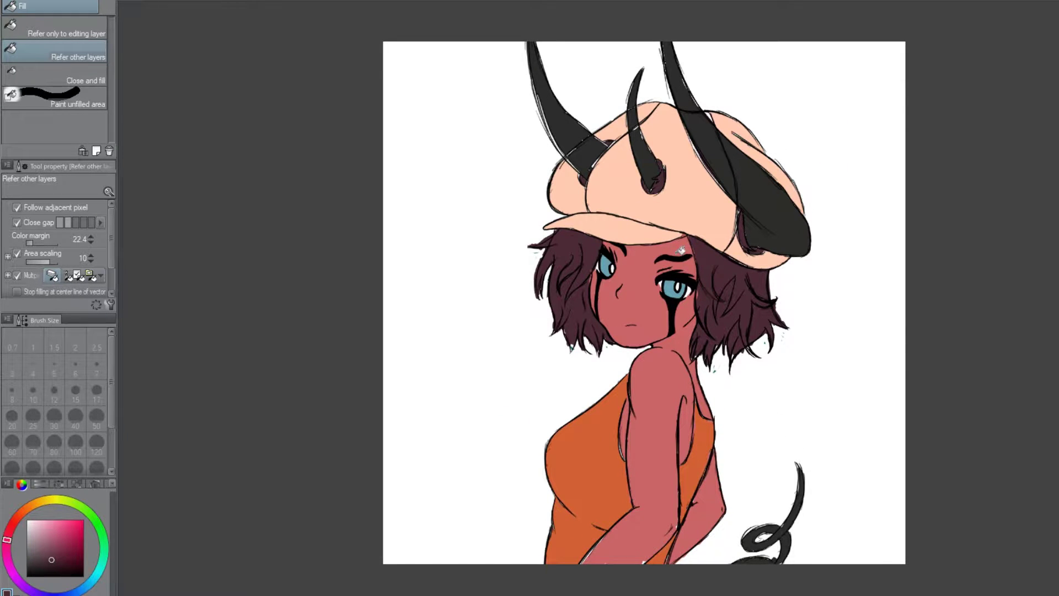
Paint orange, plum, teal blue and peach palette swatches on the empty canvas beside the character.
{"action": "left_click_drag", "start_coordinate": [658, 425], "coordinate": [594, 420]}
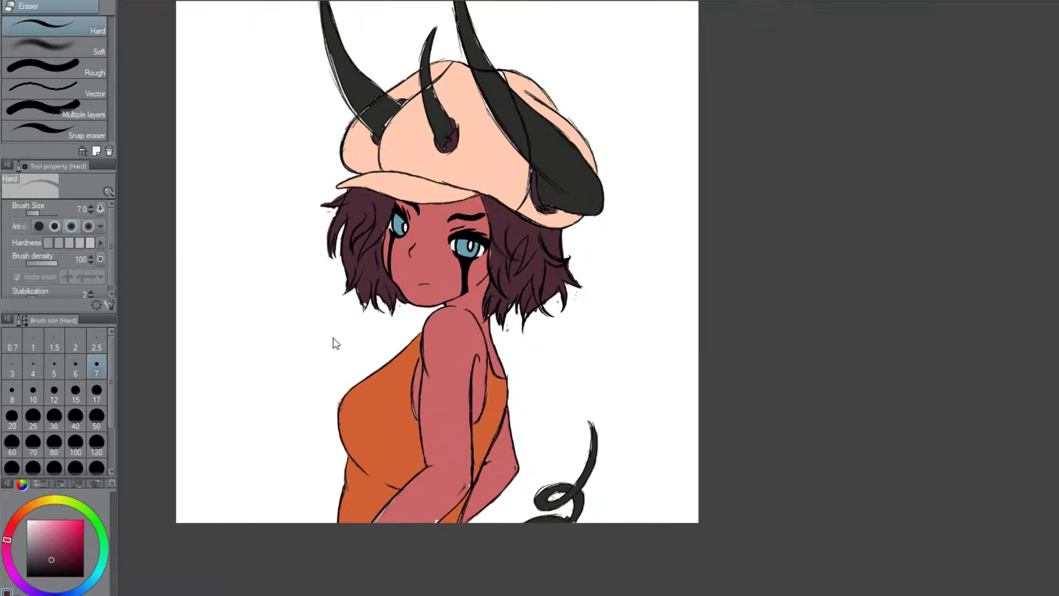
{"action": "left_click_drag", "start_coordinate": [249, 309], "coordinate": [279, 353]}
{"action": "left_click_drag", "start_coordinate": [237, 245], "coordinate": [273, 290]}
{"action": "left_click_drag", "start_coordinate": [276, 304], "coordinate": [309, 345]}
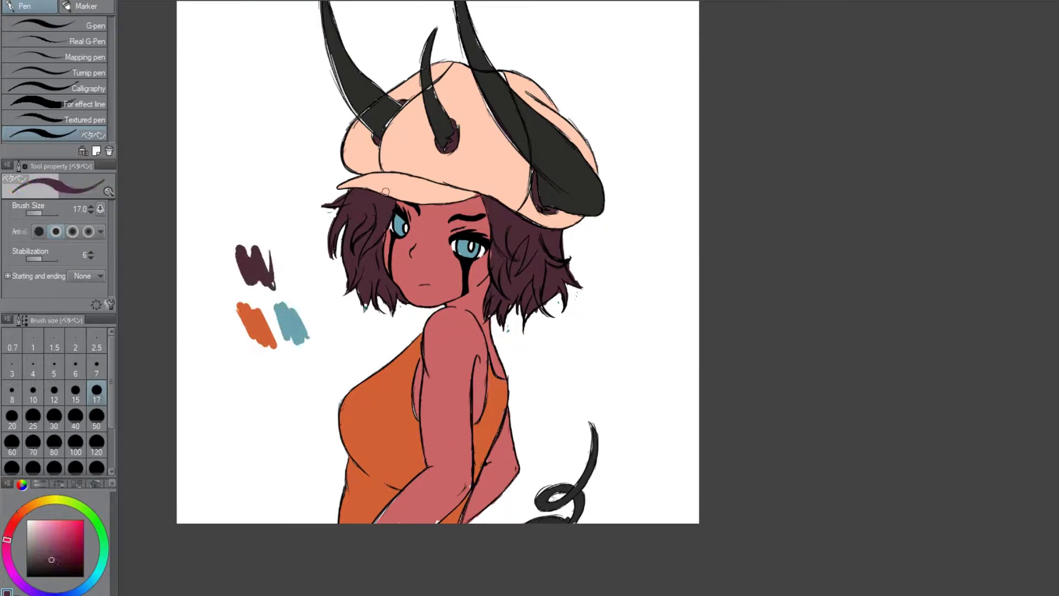
{"action": "left_click_drag", "start_coordinate": [215, 196], "coordinate": [262, 237]}
Recolor the irises orange and fill the tank top with the teal blue sampled from its swatch.
{"action": "scroll", "coordinate": [437, 262], "scroll_direction": "up", "scroll_amount": 2}
{"action": "scroll", "coordinate": [437, 298], "scroll_direction": "down", "scroll_amount": 3}
{"action": "left_click", "coordinate": [274, 271], "text": "alt"}
{"action": "key", "text": "g"}
{"action": "left_click", "coordinate": [375, 329]}
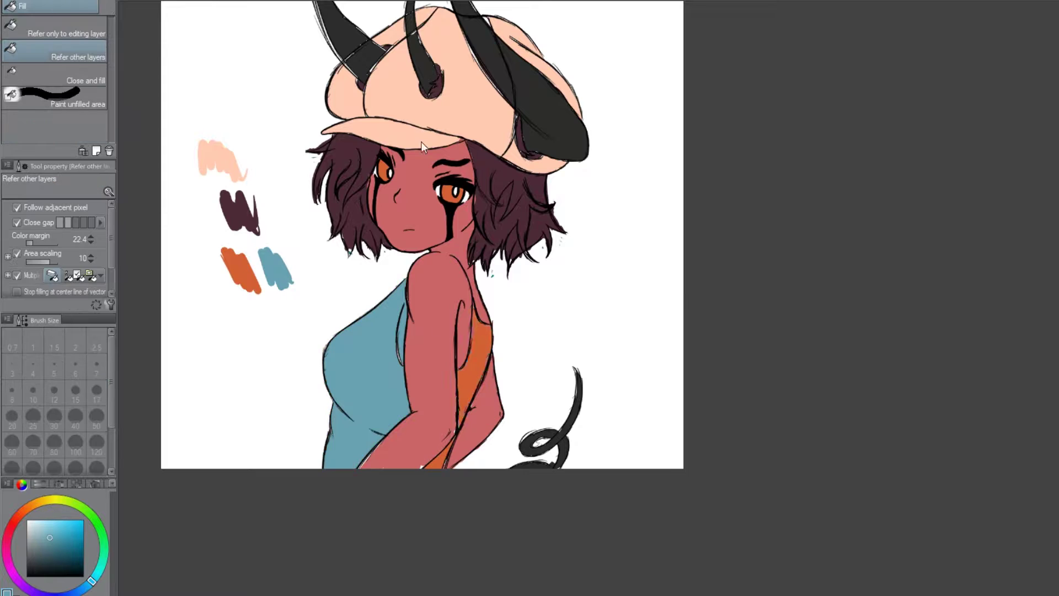
{"action": "key", "text": "ctrl+z"}
{"action": "left_click", "coordinate": [421, 132]}
{"action": "key", "text": "ctrl+z"}
{"action": "left_click", "coordinate": [375, 329]}
Try filling the cap with the orange sampled from its swatch.
{"action": "left_click", "coordinate": [240, 270], "text": "alt"}
{"action": "left_click", "coordinate": [425, 44]}
{"action": "scroll", "coordinate": [425, 165], "scroll_direction": "down", "scroll_amount": 2}
{"action": "scroll", "coordinate": [425, 166], "scroll_direction": "up", "scroll_amount": 2}
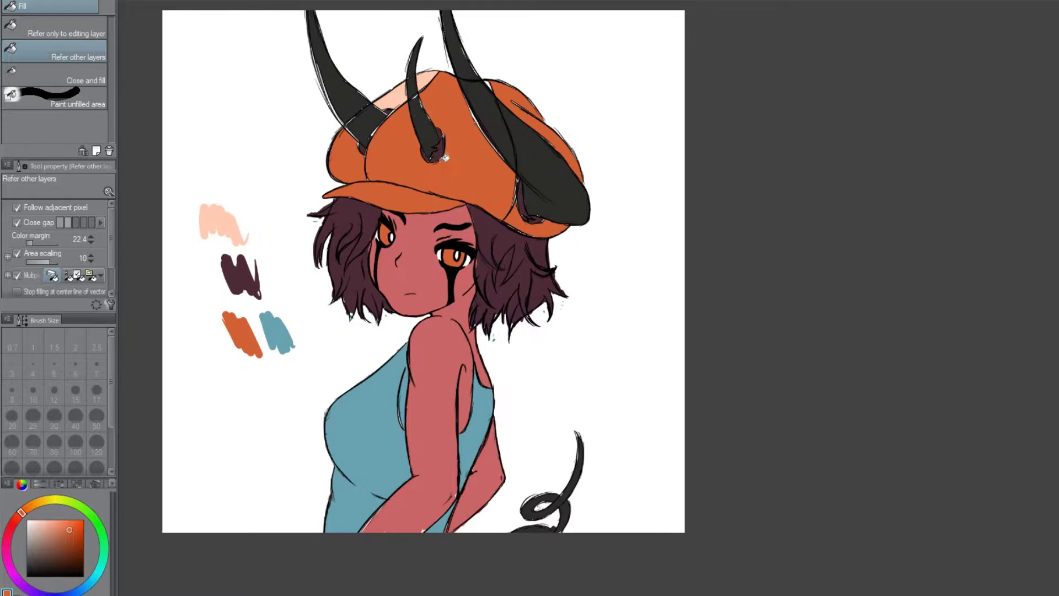
{"action": "key", "text": "ctrl+z"}
Fill the cap with tan and deepen it to a muted brown.
{"action": "left_click", "coordinate": [428, 79]}
{"action": "left_click", "coordinate": [454, 220], "text": "alt"}
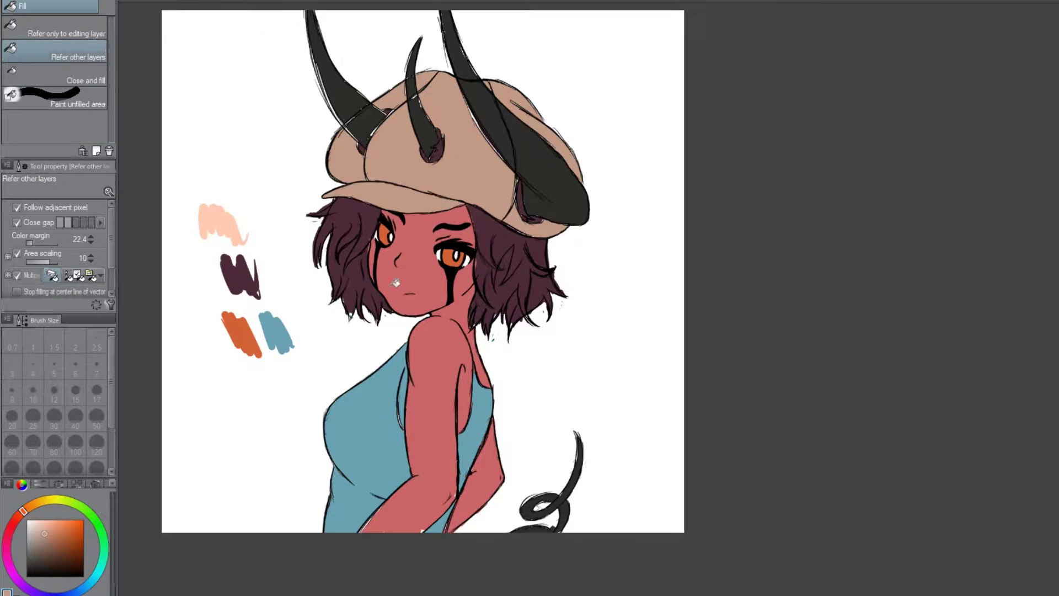
{"action": "left_click", "coordinate": [441, 138]}
{"action": "scroll", "coordinate": [441, 276], "scroll_direction": "up", "scroll_amount": 2}
{"action": "scroll", "coordinate": [411, 386], "scroll_direction": "down", "scroll_amount": 3}
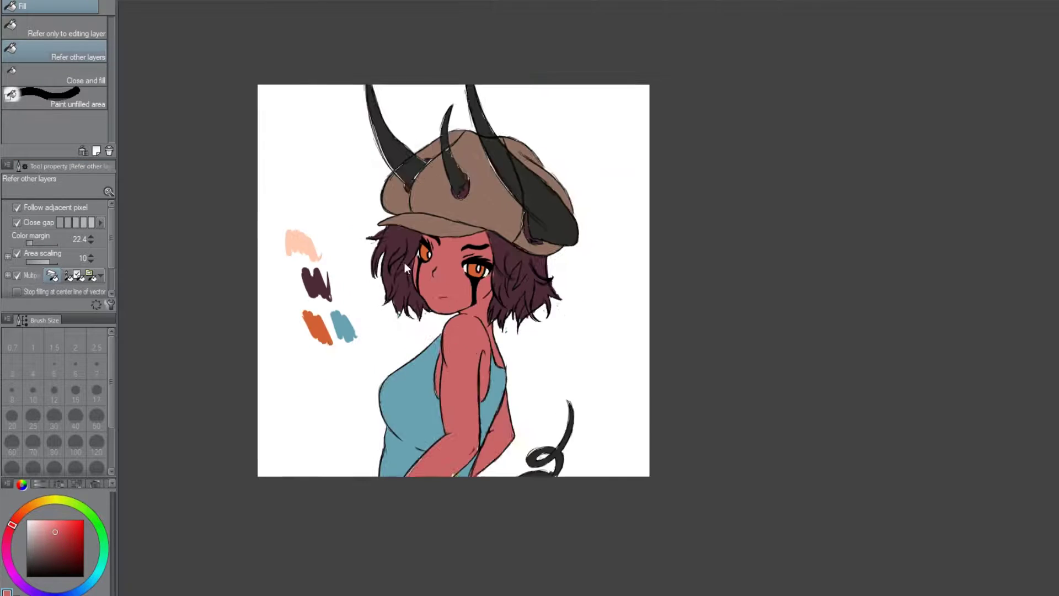
Try swatch colors on the cap's brim and fill it with a muted grey.
{"action": "scroll", "coordinate": [405, 263], "scroll_direction": "up", "scroll_amount": 1}
{"action": "left_click", "coordinate": [265, 232], "text": "alt"}
{"action": "left_click", "coordinate": [419, 165]}
{"action": "key", "text": "ctrl+z"}
{"action": "left_click", "coordinate": [454, 196], "text": "alt"}
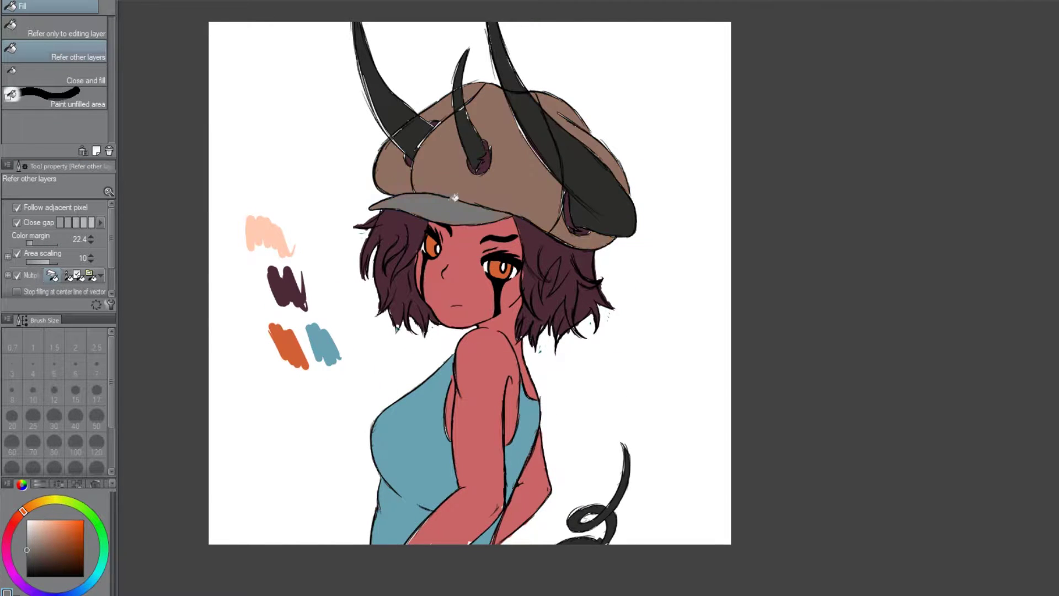
Try other fills on the cap's crown and settle on the brim's grey.
{"action": "left_click", "coordinate": [538, 92], "text": "alt"}
{"action": "left_click", "coordinate": [492, 107]}
{"action": "left_click", "coordinate": [618, 166]}
{"action": "key", "text": "ctrl+z"}
{"action": "key", "text": "ctrl+z"}
Try filling the tank top with the dark plum sampled from its swatch.
{"action": "left_click", "coordinate": [313, 293], "text": "alt"}
{"action": "left_click", "coordinate": [414, 441]}
{"action": "key", "text": "ctrl+z"}
Erase the color test swatches beside the character with a 120 px hard eraser.
{"action": "key", "text": "e"}
{"action": "left_click_drag", "start_coordinate": [265, 232], "coordinate": [288, 312]}
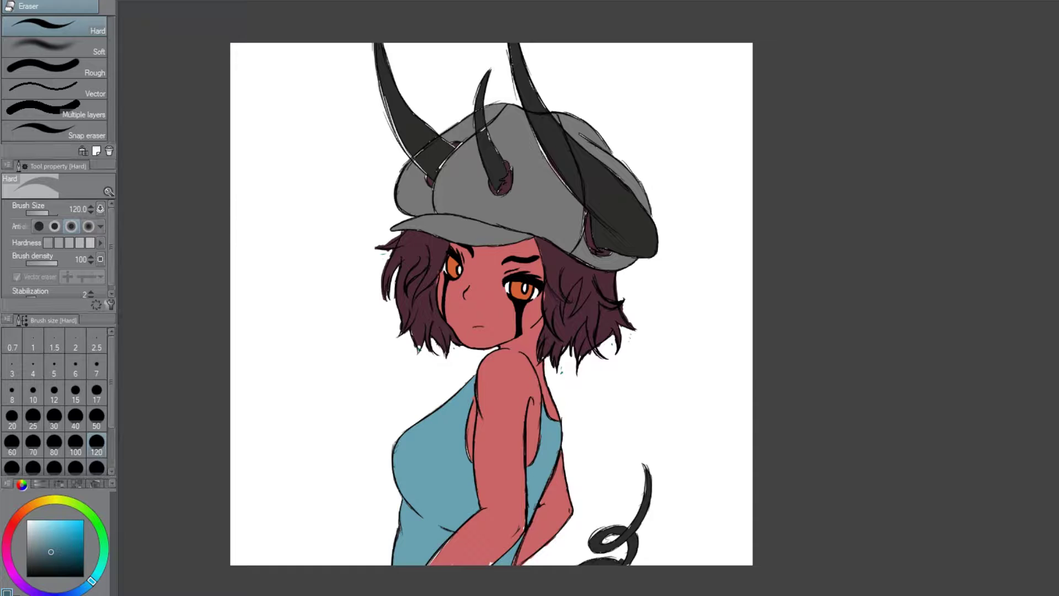
{"action": "left_click_drag", "start_coordinate": [491, 303], "coordinate": [507, 281]}
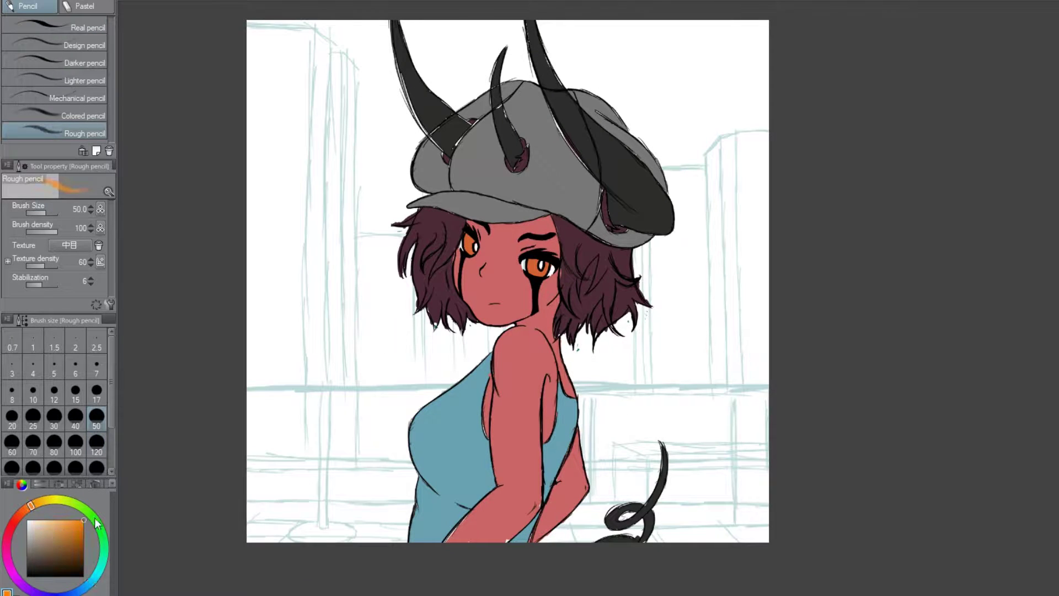
Trace the rooflines and vertical edges of the background buildings in orange with a 5 px rough pencil.
{"action": "mouse_move", "coordinate": [247, 25]}
{"action": "left_mouse_down"}
{"action": "mouse_move", "coordinate": [287, 25]}
{"action": "mouse_move", "coordinate": [307, 455]}
{"action": "left_mouse_up"}
{"action": "mouse_move", "coordinate": [304, 27]}
{"action": "left_mouse_down"}
{"action": "mouse_move", "coordinate": [329, 50]}
{"action": "mouse_move", "coordinate": [323, 445]}
{"action": "left_mouse_up"}
{"action": "mouse_move", "coordinate": [327, 54]}
{"action": "left_mouse_down"}
{"action": "mouse_move", "coordinate": [344, 57]}
{"action": "mouse_move", "coordinate": [341, 389]}
{"action": "left_mouse_up"}
{"action": "mouse_move", "coordinate": [344, 56]}
{"action": "left_mouse_down"}
{"action": "mouse_move", "coordinate": [357, 75]}
{"action": "mouse_move", "coordinate": [361, 424]}
{"action": "left_mouse_up"}
{"action": "mouse_move", "coordinate": [727, 137]}
{"action": "left_mouse_down"}
{"action": "mouse_move", "coordinate": [683, 147]}
{"action": "mouse_move", "coordinate": [679, 451]}
{"action": "left_mouse_up"}
{"action": "mouse_move", "coordinate": [674, 143]}
{"action": "left_mouse_down"}
{"action": "mouse_move", "coordinate": [661, 261]}
{"action": "mouse_move", "coordinate": [665, 451]}
{"action": "left_mouse_up"}
{"action": "left_click_drag", "start_coordinate": [658, 178], "coordinate": [615, 177]}
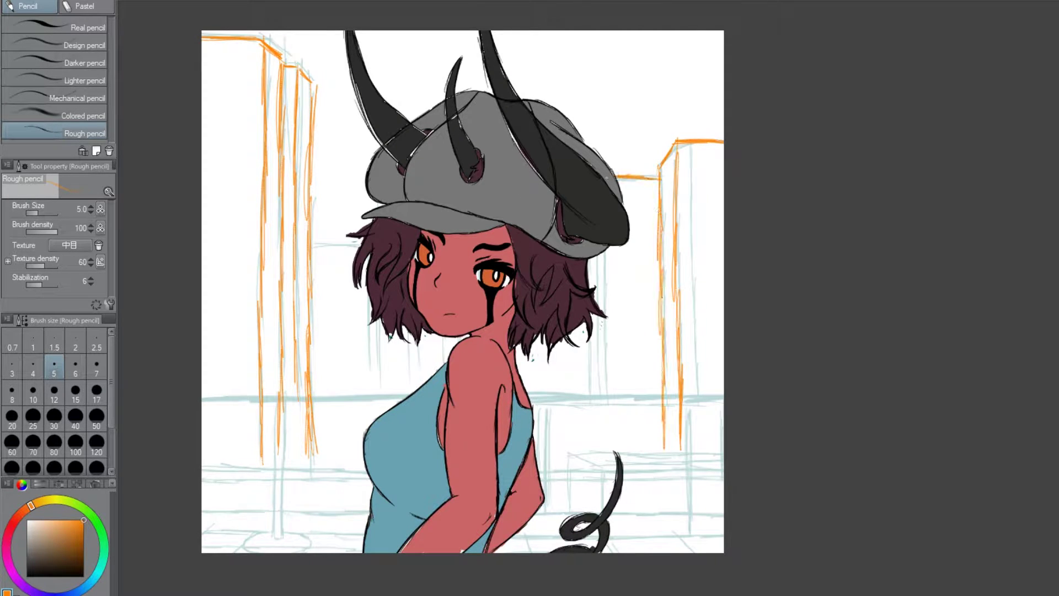
{"action": "left_click_drag", "start_coordinate": [309, 246], "coordinate": [358, 246]}
{"action": "left_click_drag", "start_coordinate": [368, 287], "coordinate": [369, 425]}
Draw the orange floor edge and a slanted tile line along the bottom of the scene.
{"action": "left_click_drag", "start_coordinate": [202, 531], "coordinate": [723, 538]}
{"action": "left_click_drag", "start_coordinate": [202, 547], "coordinate": [353, 549]}
{"action": "key", "text": "ctrl+z"}
{"action": "left_click_drag", "start_coordinate": [253, 533], "coordinate": [233, 552]}
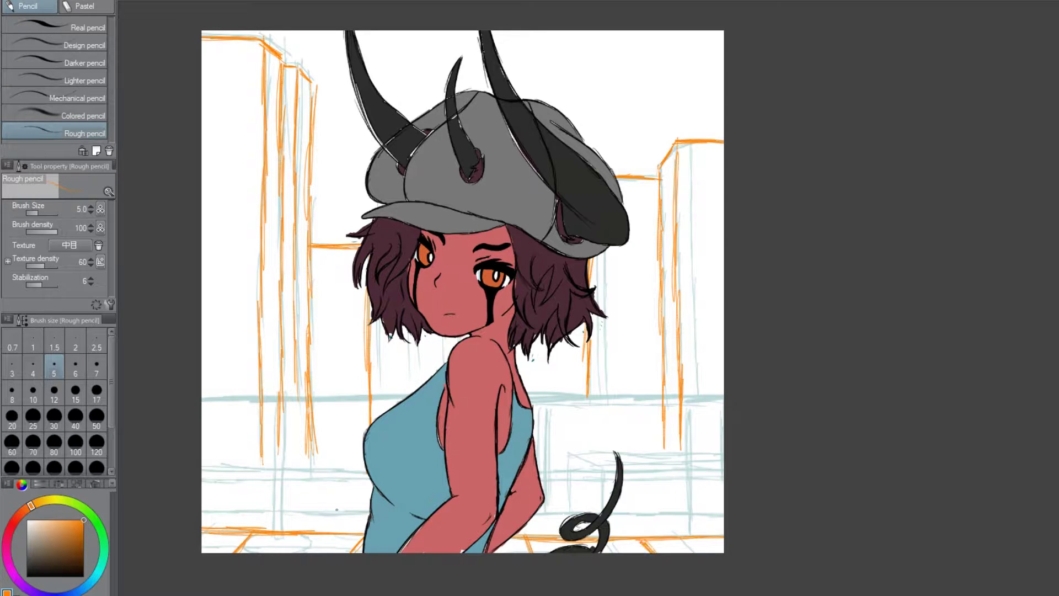
Draw thick orange horizontal railing lines behind the character, using 12 px for the lower lines and 15 px for the top rail.
{"action": "key", "text": "bracketright"}
{"action": "key", "text": "bracketright"}
{"action": "key", "text": "bracketright"}
{"action": "key", "text": "bracketright"}
{"action": "key", "text": "bracketright"}
{"action": "left_click_drag", "start_coordinate": [186, 512], "coordinate": [724, 514]}
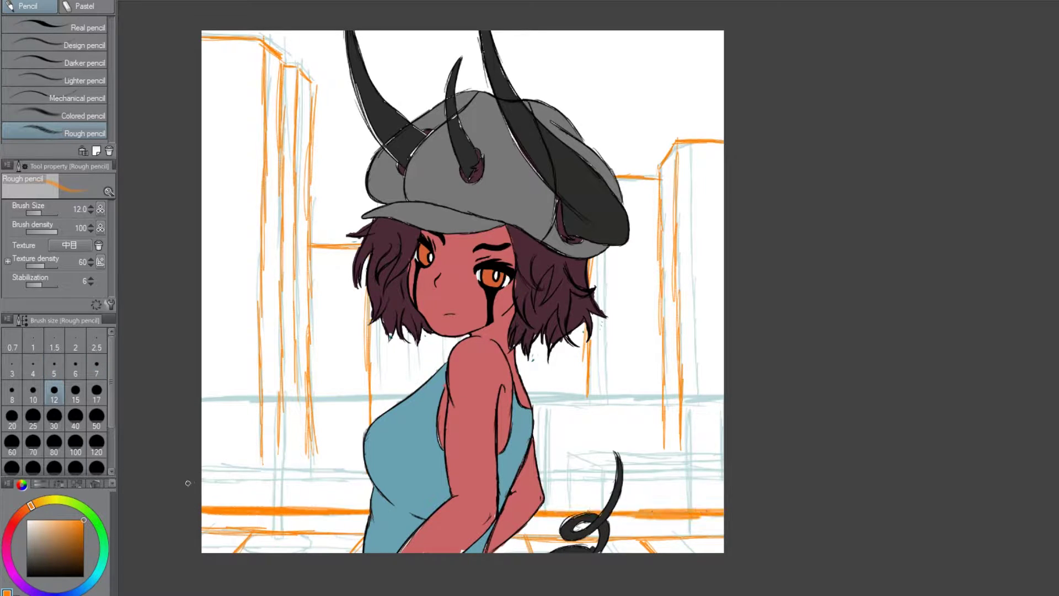
{"action": "left_click_drag", "start_coordinate": [188, 483], "coordinate": [725, 484]}
{"action": "left_click_drag", "start_coordinate": [190, 469], "coordinate": [725, 471]}
{"action": "key", "text": "bracketright"}
{"action": "left_click_drag", "start_coordinate": [190, 399], "coordinate": [725, 397]}
Paint the band beneath the top rail pale cyan with a 120 px pen.
{"action": "key", "text": "x"}
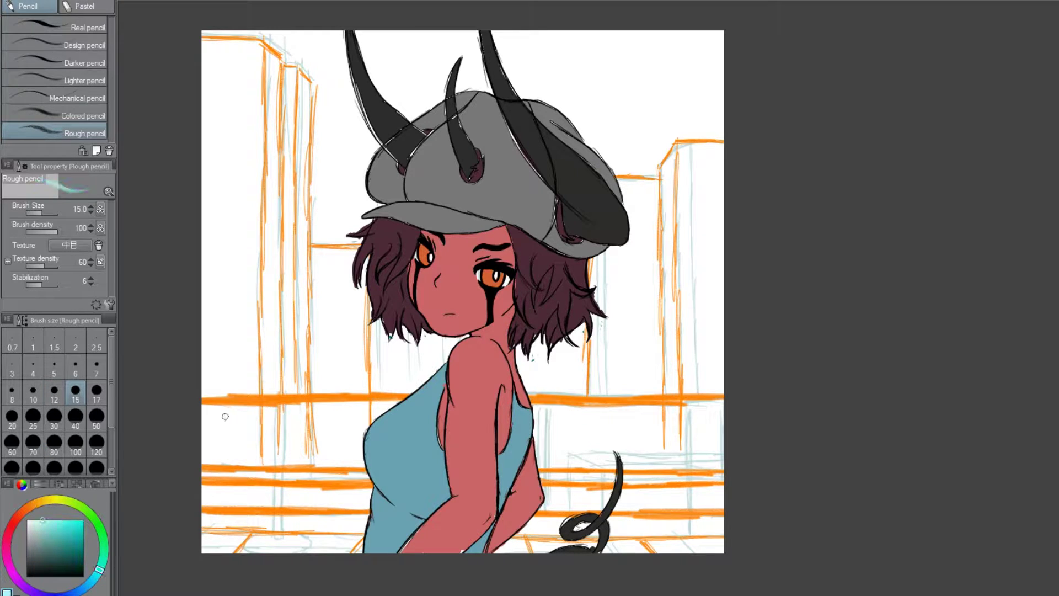
{"action": "key", "text": "bracketright"}
{"action": "key", "text": "bracketright"}
{"action": "key", "text": "bracketright"}
{"action": "key", "text": "bracketright"}
{"action": "key", "text": "bracketright"}
{"action": "key", "text": "bracketright"}
{"action": "key", "text": "bracketright"}
{"action": "key", "text": "bracketright"}
{"action": "key", "text": "bracketright"}
{"action": "key", "text": "bracketright"}
{"action": "key", "text": "bracketright"}
{"action": "key", "text": "p"}
{"action": "left_click_drag", "start_coordinate": [201, 441], "coordinate": [733, 436]}
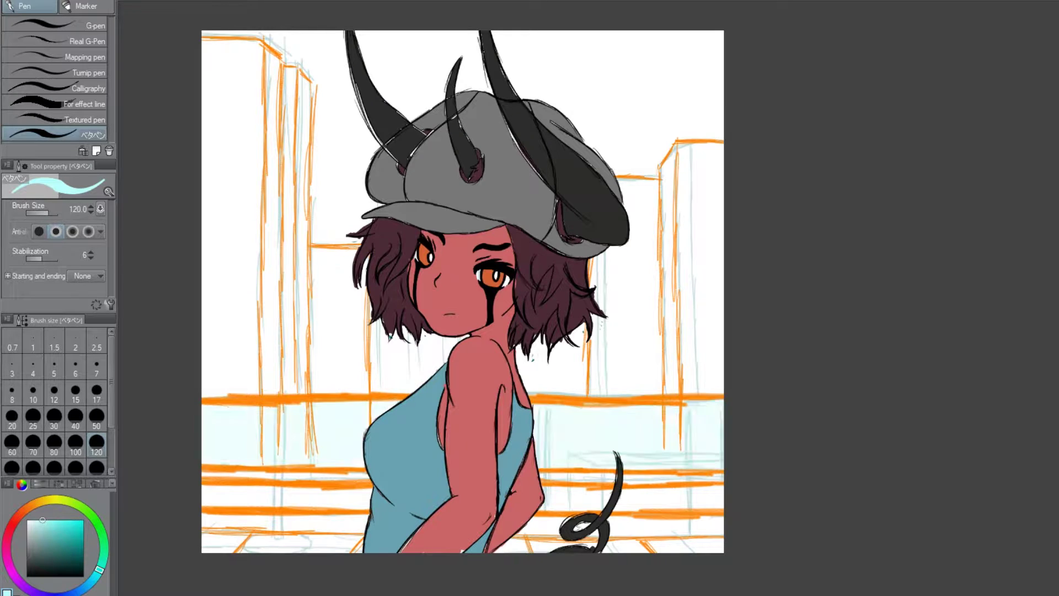
Outline the box-shaped block behind the tail in black with a 5 px rough pencil.
{"action": "left_click", "coordinate": [26, 577]}
{"action": "key", "text": "p"}
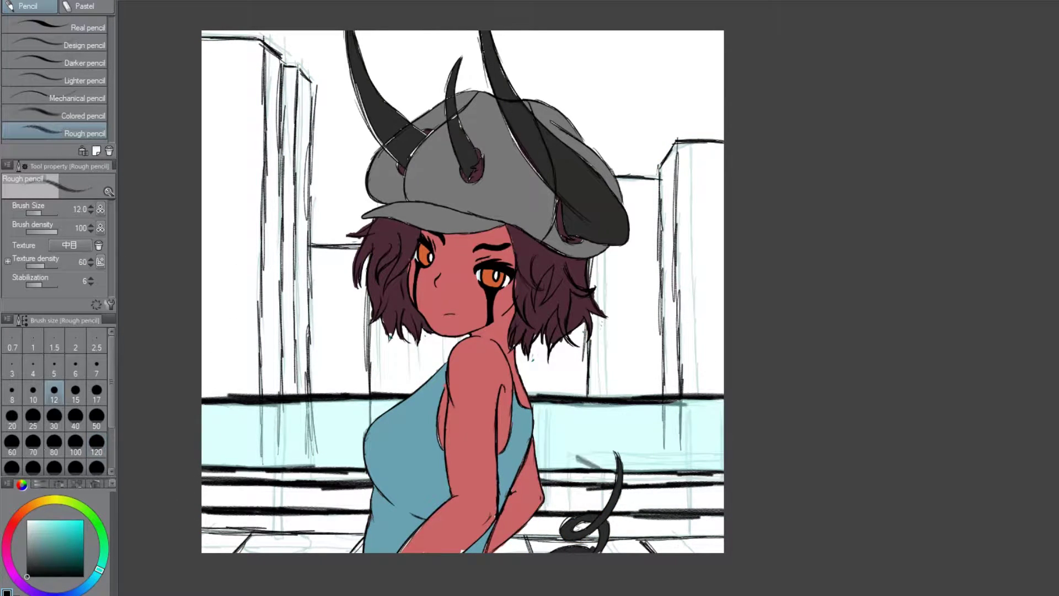
{"action": "left_click", "coordinate": [54, 367]}
{"action": "mouse_move", "coordinate": [603, 469]}
{"action": "left_mouse_down"}
{"action": "mouse_move", "coordinate": [568, 455]}
{"action": "mouse_move", "coordinate": [723, 452]}
{"action": "left_mouse_up"}
{"action": "left_click_drag", "start_coordinate": [571, 453], "coordinate": [571, 506]}
{"action": "left_click_drag", "start_coordinate": [604, 488], "coordinate": [605, 512]}
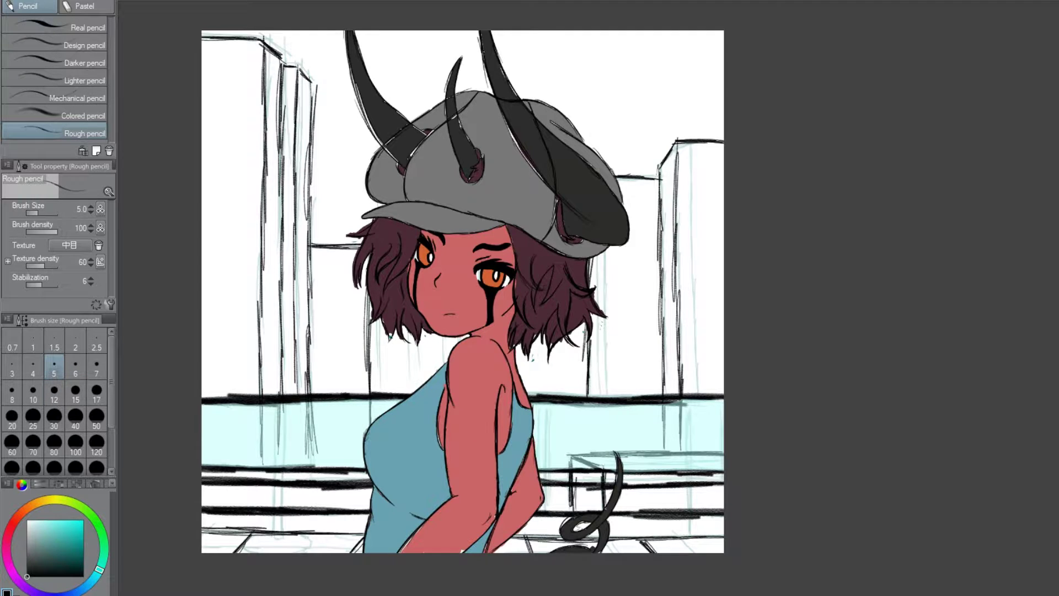
{"action": "left_click_drag", "start_coordinate": [689, 475], "coordinate": [690, 512]}
{"action": "left_click_drag", "start_coordinate": [603, 473], "coordinate": [710, 476]}
Extend the pillar lines down across the railing and add a vertical edge to the building behind the hair.
{"action": "mouse_move", "coordinate": [278, 403]}
{"action": "left_mouse_down"}
{"action": "mouse_move", "coordinate": [278, 509]}
{"action": "mouse_move", "coordinate": [260, 508]}
{"action": "left_mouse_up"}
{"action": "left_click_drag", "start_coordinate": [308, 436], "coordinate": [308, 468]}
{"action": "left_click_drag", "start_coordinate": [295, 354], "coordinate": [291, 468]}
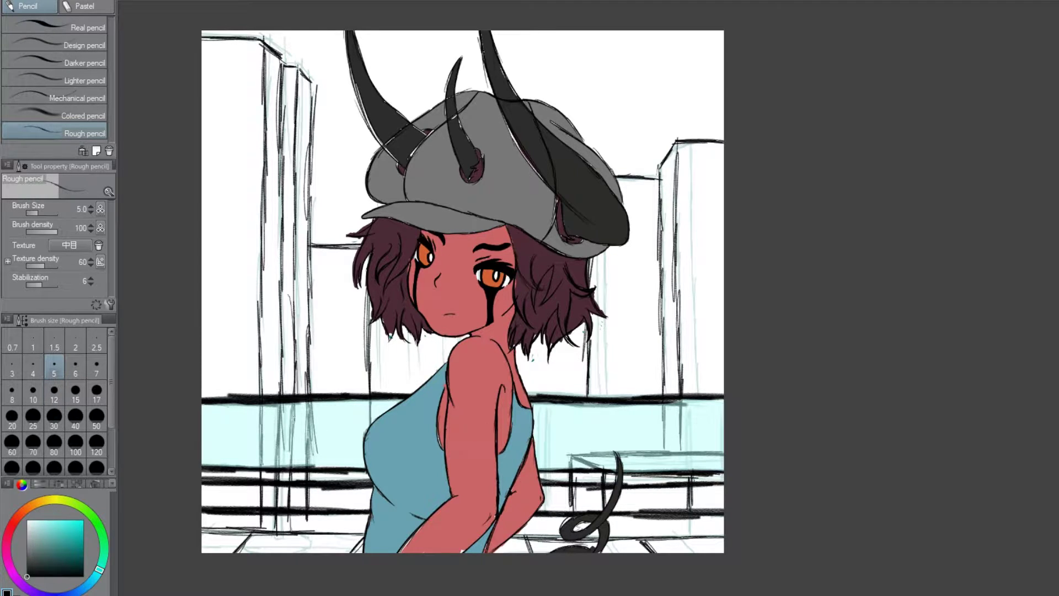
{"action": "left_click_drag", "start_coordinate": [293, 416], "coordinate": [294, 510]}
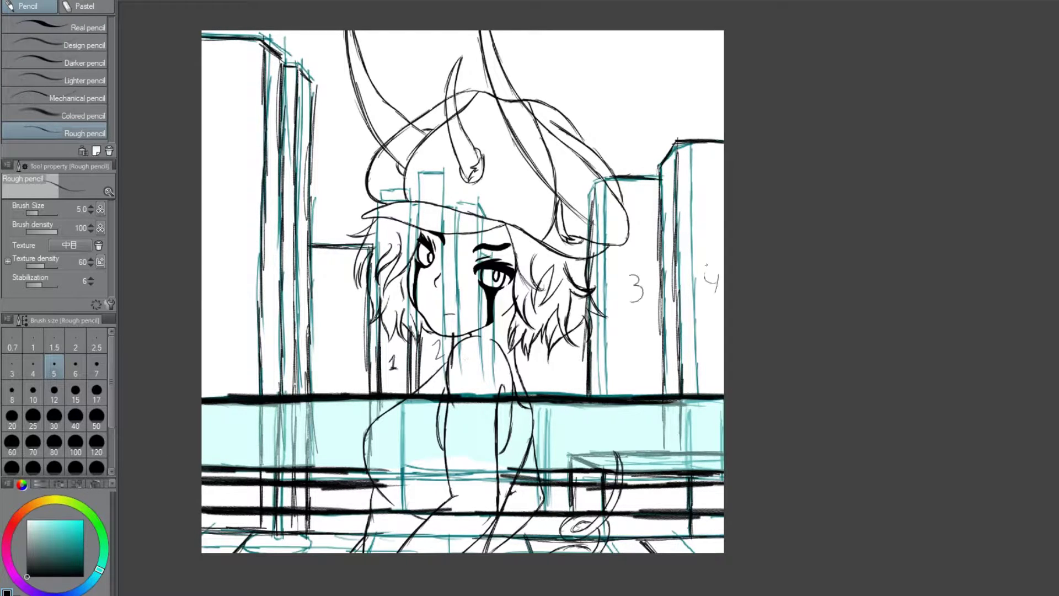
{"action": "left_click_drag", "start_coordinate": [600, 200], "coordinate": [601, 389]}
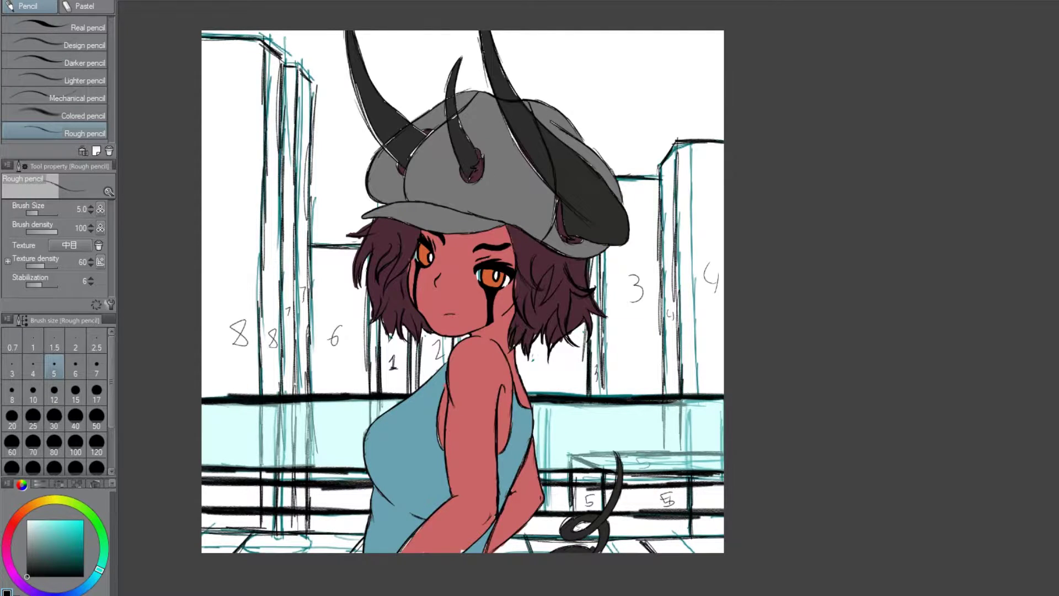
Outline a column with a rounded base in light orange beside the character, using a 7 px pen.
{"action": "left_click", "coordinate": [69, 519]}
{"action": "left_click", "coordinate": [30, 506]}
{"action": "key", "text": "p"}
{"action": "left_click", "coordinate": [96, 419]}
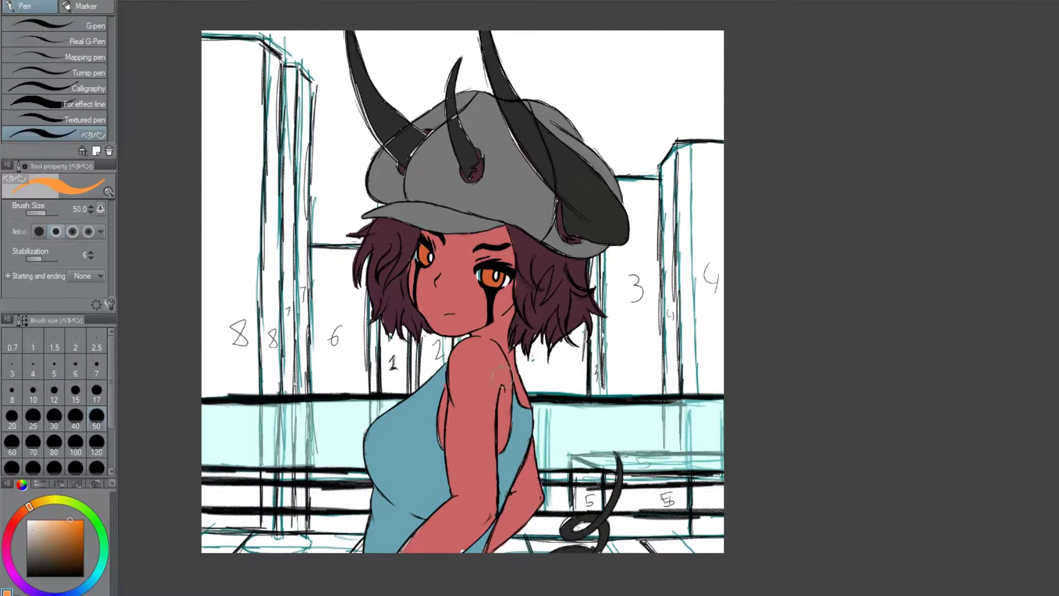
{"action": "mouse_move", "coordinate": [521, 392]}
{"action": "left_mouse_down"}
{"action": "mouse_move", "coordinate": [593, 389]}
{"action": "mouse_move", "coordinate": [550, 383]}
{"action": "left_mouse_up"}
{"action": "key", "text": "ctrl+z"}
{"action": "key", "text": "ctrl+z"}
{"action": "left_click", "coordinate": [96, 364]}
{"action": "left_click_drag", "start_coordinate": [269, 537], "coordinate": [271, 273]}
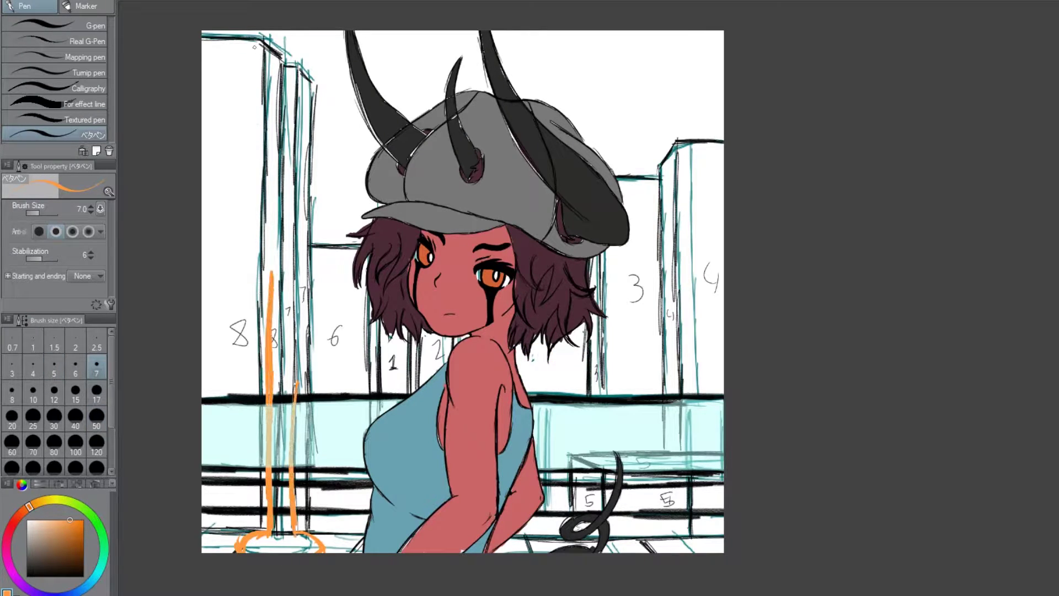
Fill the orange column with long vertical strokes up to the canvas's upper edge.
{"action": "left_click_drag", "start_coordinate": [258, 32], "coordinate": [260, 530]}
{"action": "left_click_drag", "start_coordinate": [304, 32], "coordinate": [298, 530]}
{"action": "mouse_move", "coordinate": [270, 397]}
{"action": "left_mouse_down"}
{"action": "mouse_move", "coordinate": [275, 530]}
{"action": "mouse_move", "coordinate": [281, 33]}
{"action": "left_mouse_up"}
Try short orange spark strokes beside the upper part of the column.
{"action": "left_click_drag", "start_coordinate": [399, 38], "coordinate": [424, 84]}
{"action": "left_click_drag", "start_coordinate": [384, 78], "coordinate": [411, 100]}
{"action": "left_click_drag", "start_coordinate": [327, 112], "coordinate": [349, 133]}
{"action": "key", "text": "ctrl+z"}
{"action": "key", "text": "ctrl+z"}
{"action": "key", "text": "ctrl+z"}
{"action": "left_click_drag", "start_coordinate": [314, 71], "coordinate": [325, 87]}
{"action": "left_click_drag", "start_coordinate": [338, 78], "coordinate": [333, 54]}
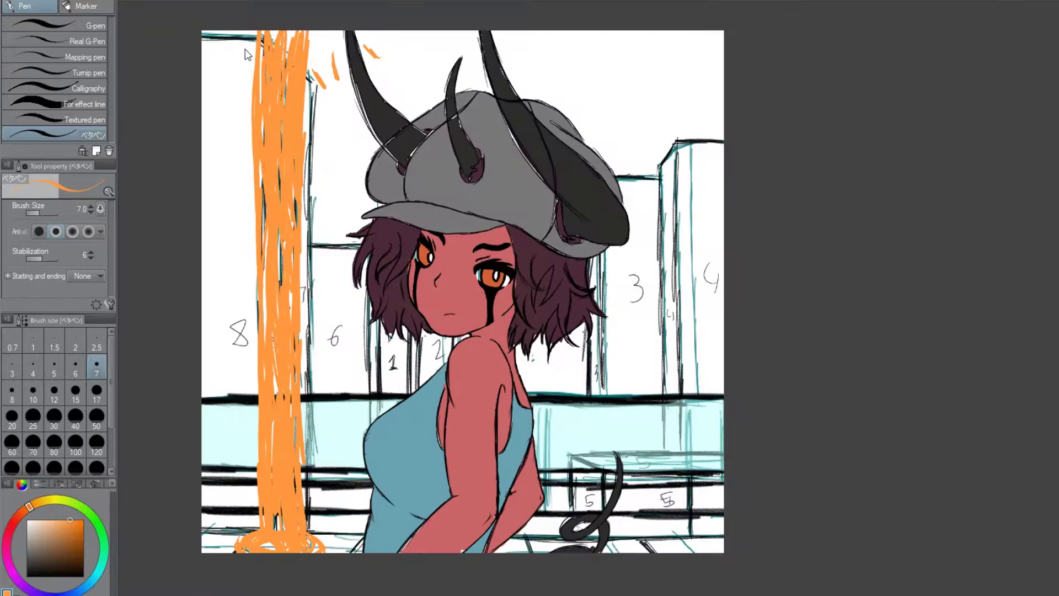
{"action": "key", "text": "ctrl+z"}
{"action": "key", "text": "ctrl+z"}
{"action": "key", "text": "ctrl+z"}
Add short orange spark strokes on both sides of the column's upper part.
{"action": "left_click_drag", "start_coordinate": [237, 69], "coordinate": [223, 99]}
{"action": "left_click_drag", "start_coordinate": [343, 100], "coordinate": [326, 82]}
{"action": "left_click_drag", "start_coordinate": [322, 113], "coordinate": [311, 87]}
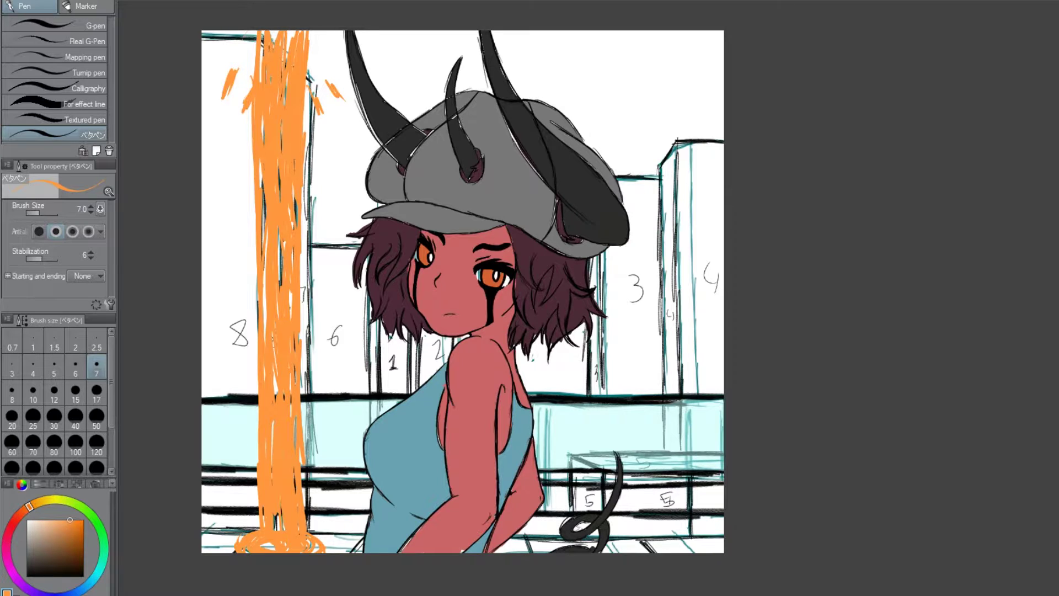
Paint the sky behind the character dark grey with a 120 px pen.
{"action": "left_click", "coordinate": [26, 566]}
{"action": "left_click", "coordinate": [96, 442]}
{"action": "mouse_move", "coordinate": [541, 376]}
{"action": "left_mouse_down"}
{"action": "mouse_move", "coordinate": [555, 215]}
{"action": "mouse_move", "coordinate": [652, 134]}
{"action": "mouse_move", "coordinate": [265, 24]}
{"action": "mouse_move", "coordinate": [342, 232]}
{"action": "mouse_move", "coordinate": [315, 221]}
{"action": "left_mouse_up"}
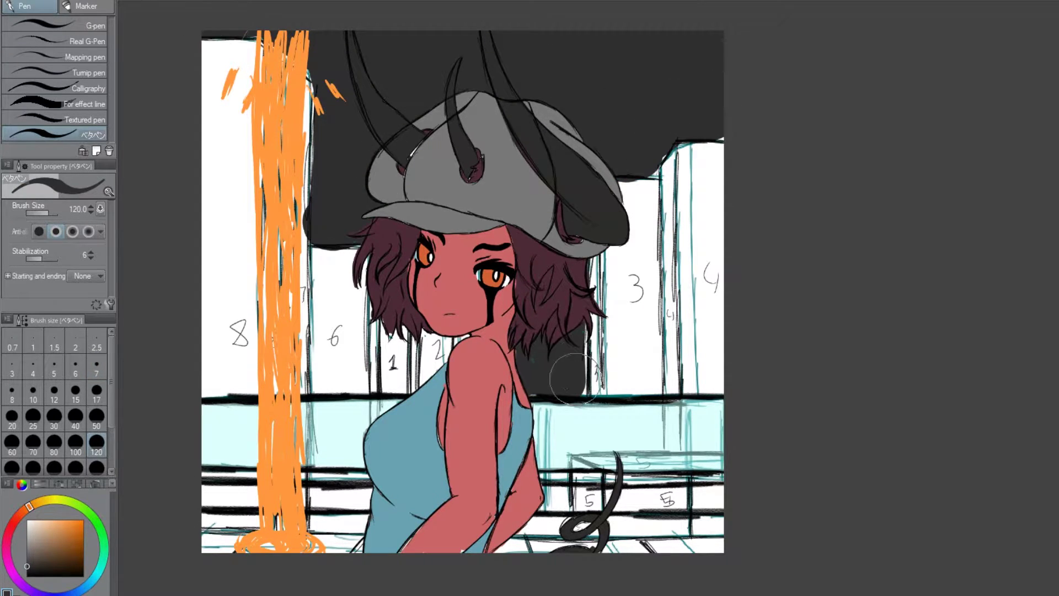
Cover the buildings and the lower wall with grey down to the floor line.
{"action": "mouse_move", "coordinate": [736, 179]}
{"action": "left_mouse_down"}
{"action": "mouse_move", "coordinate": [662, 496]}
{"action": "mouse_move", "coordinate": [551, 436]}
{"action": "left_mouse_up"}
{"action": "key", "text": "ctrl+z"}
{"action": "key", "text": "ctrl+y"}
{"action": "mouse_move", "coordinate": [447, 353]}
{"action": "left_mouse_down"}
{"action": "mouse_move", "coordinate": [309, 486]}
{"action": "mouse_move", "coordinate": [387, 351]}
{"action": "left_mouse_up"}
{"action": "key", "text": "ctrl+z"}
{"action": "key", "text": "ctrl+z"}
{"action": "key", "text": "ctrl+y"}
{"action": "key", "text": "ctrl+z"}
{"action": "key", "text": "ctrl+z"}
Dab rows of pale yellow windows on the upper part of building 8 with a 17 px pen.
{"action": "left_click", "coordinate": [96, 392]}
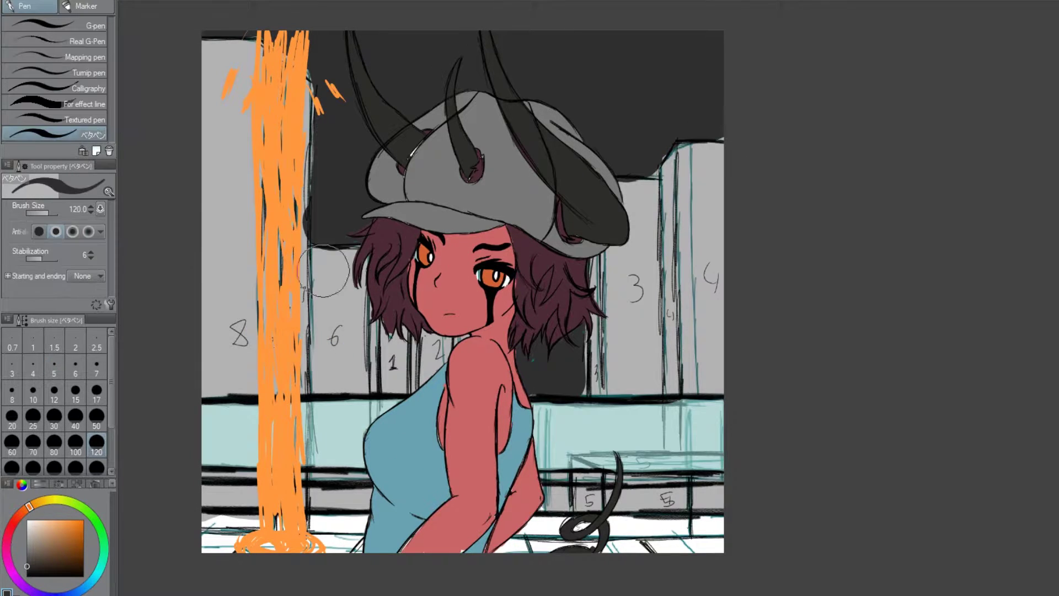
{"action": "scroll", "coordinate": [323, 270], "scroll_direction": "up", "scroll_amount": 3}
{"action": "scroll", "coordinate": [640, 249], "scroll_direction": "down", "scroll_amount": 3}
{"action": "key", "text": "ctrl+y"}
{"action": "key", "text": "ctrl+z"}
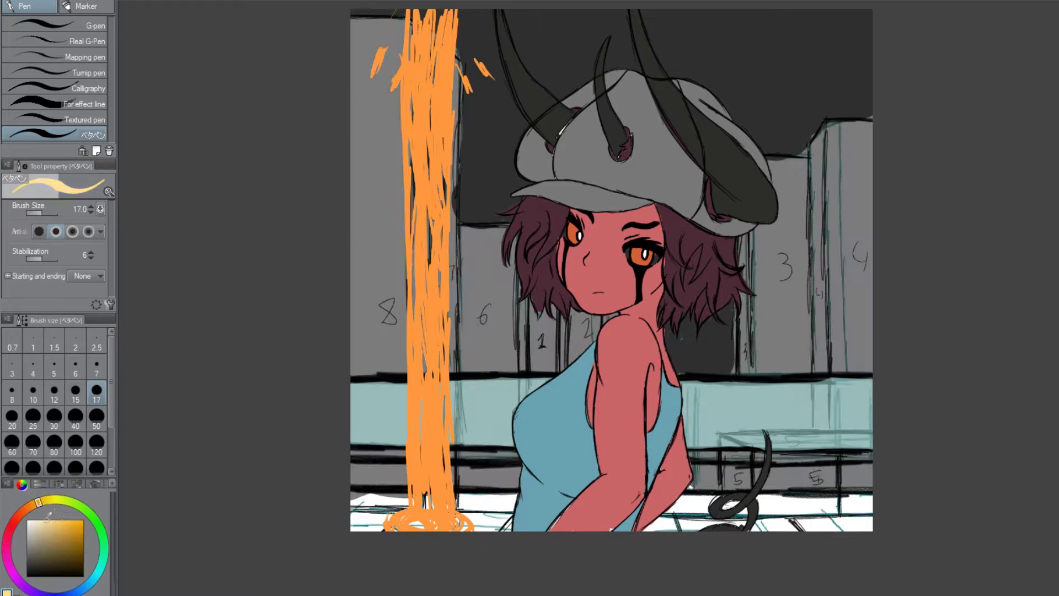
{"action": "left_click", "coordinate": [378, 41]}
{"action": "left_click", "coordinate": [399, 43]}
{"action": "left_click", "coordinate": [359, 83]}
{"action": "left_click", "coordinate": [377, 81]}
{"action": "left_click", "coordinate": [357, 114]}
{"action": "left_click", "coordinate": [393, 113]}
{"action": "left_click", "coordinate": [356, 146]}
{"action": "left_click", "coordinate": [374, 146]}
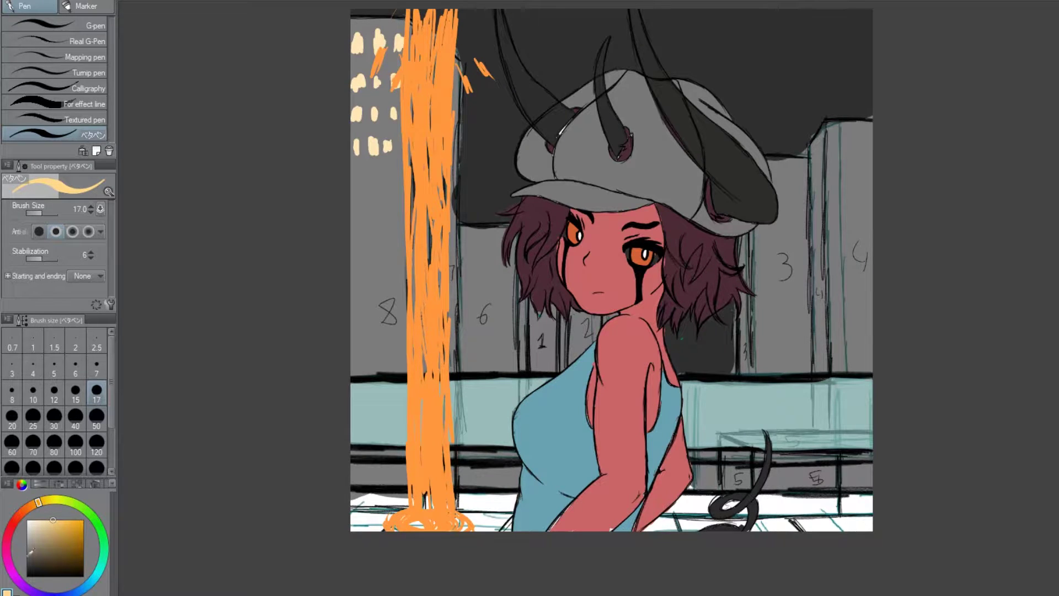
Recolor the sky dark maroon.
{"action": "left_click", "coordinate": [15, 520]}
{"action": "left_click", "coordinate": [49, 562]}
{"action": "left_click", "coordinate": [27, 520]}
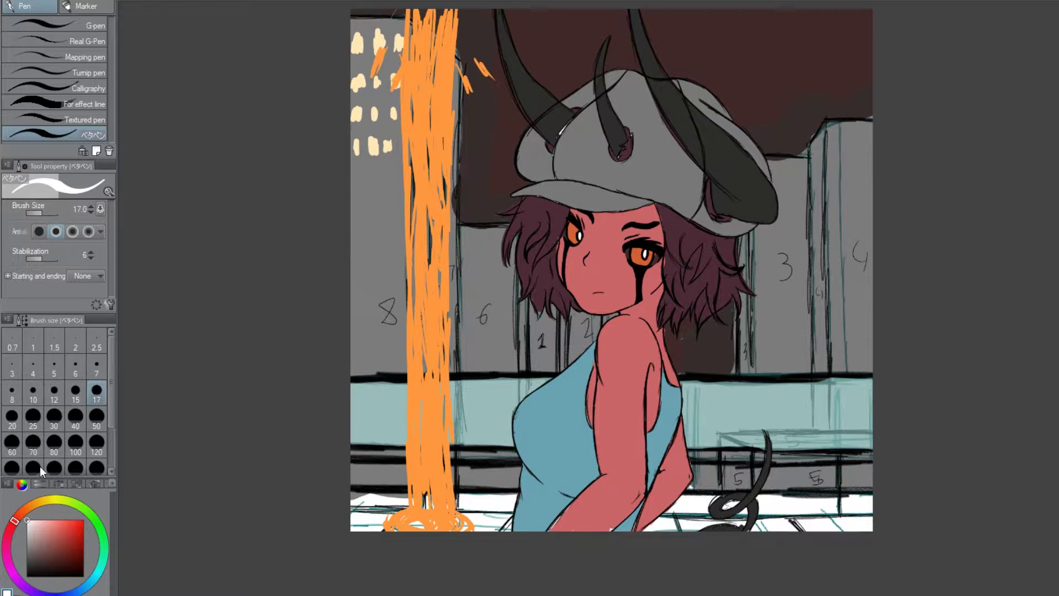
{"action": "left_click", "coordinate": [27, 569]}
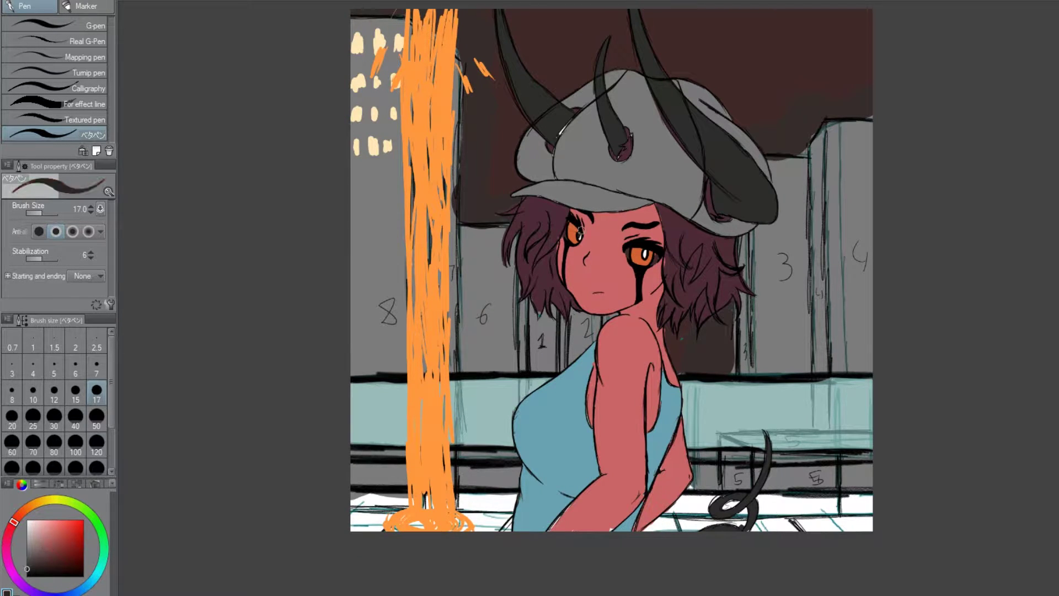
Erase excess sky color along the building tops with a 50 px hard eraser.
{"action": "scroll", "coordinate": [581, 230], "scroll_direction": "up", "scroll_amount": 3}
{"action": "key", "text": "e"}
{"action": "scroll", "coordinate": [540, 238], "scroll_direction": "up", "scroll_amount": 3}
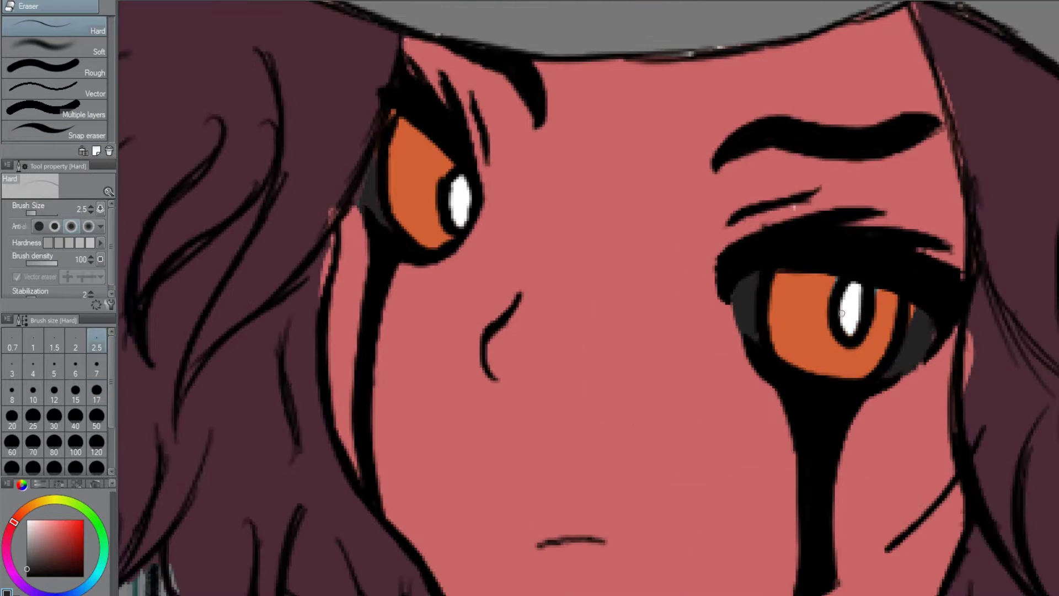
{"action": "scroll", "coordinate": [842, 313], "scroll_direction": "down", "scroll_amount": 6}
{"action": "left_click_drag", "start_coordinate": [468, 8], "coordinate": [424, 56]}
{"action": "key", "text": "]"}
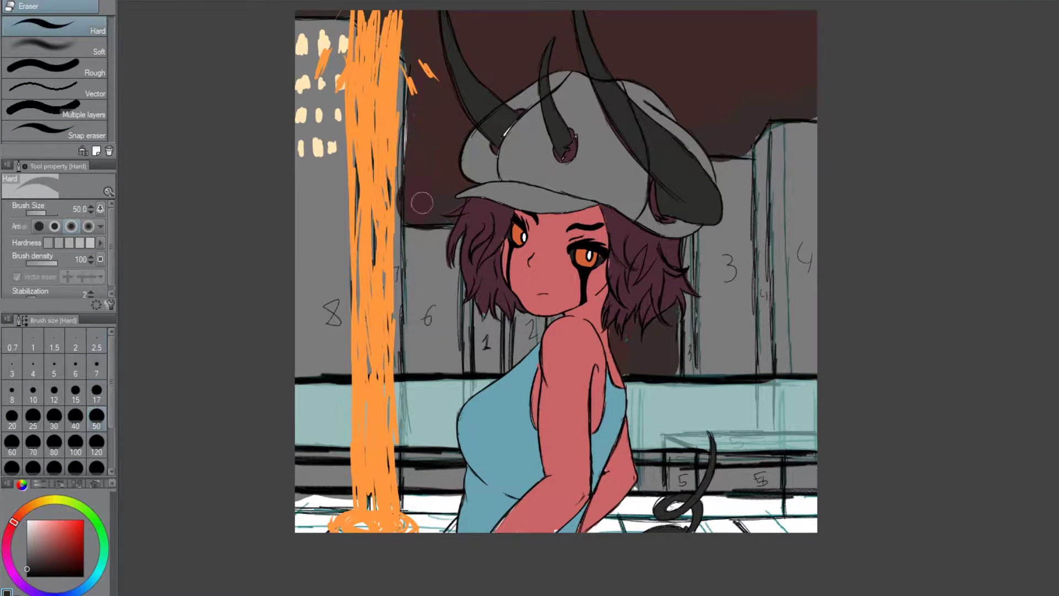
{"action": "scroll", "coordinate": [640, 237], "scroll_direction": "down", "scroll_amount": 3}
{"action": "scroll", "coordinate": [646, 209], "scroll_direction": "up", "scroll_amount": 5}
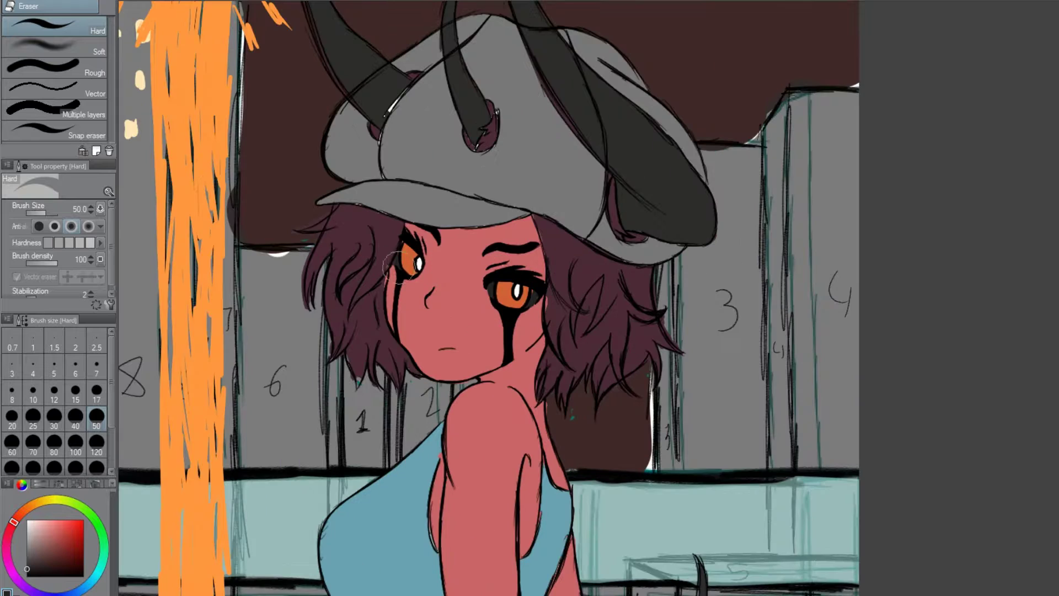
Test plum and dark reddish brown on the sky and settle on a saturated brick red.
{"action": "key", "text": "p"}
{"action": "scroll", "coordinate": [548, 324], "scroll_direction": "down", "scroll_amount": 3}
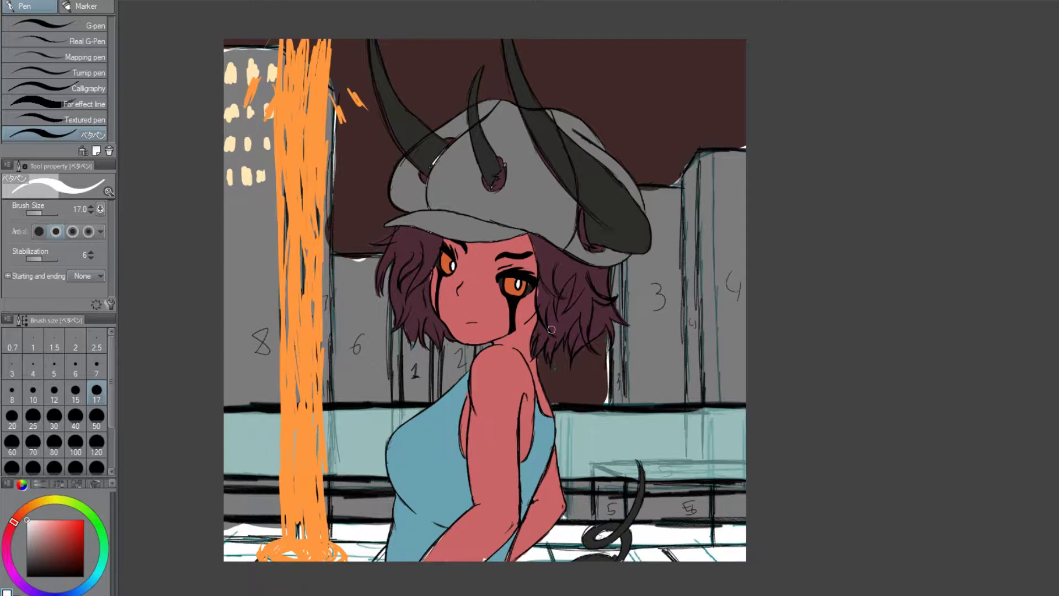
{"action": "left_click", "coordinate": [54, 545]}
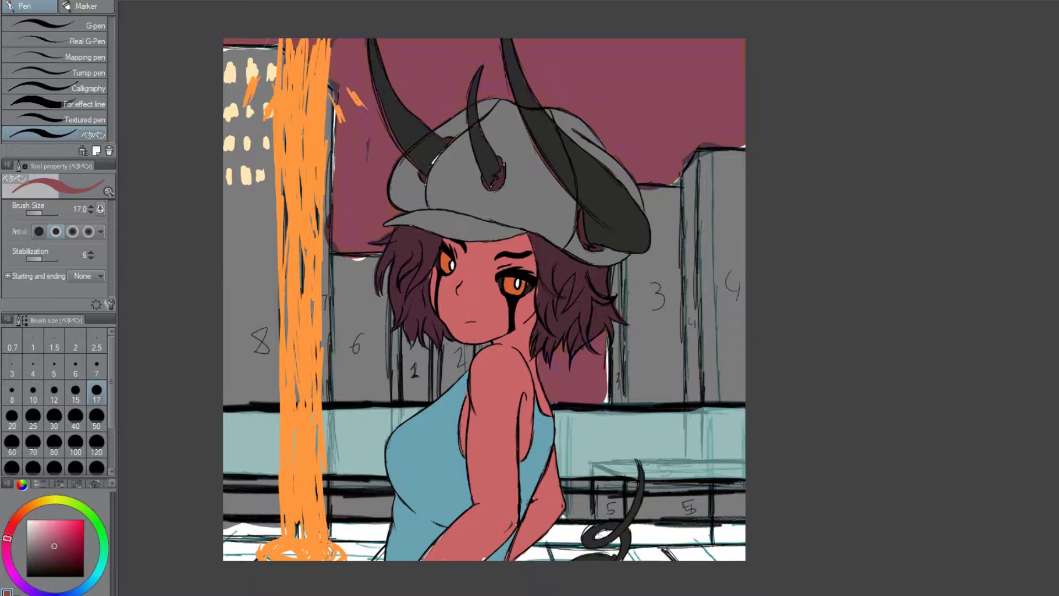
{"action": "left_click_drag", "start_coordinate": [54, 545], "coordinate": [71, 558]}
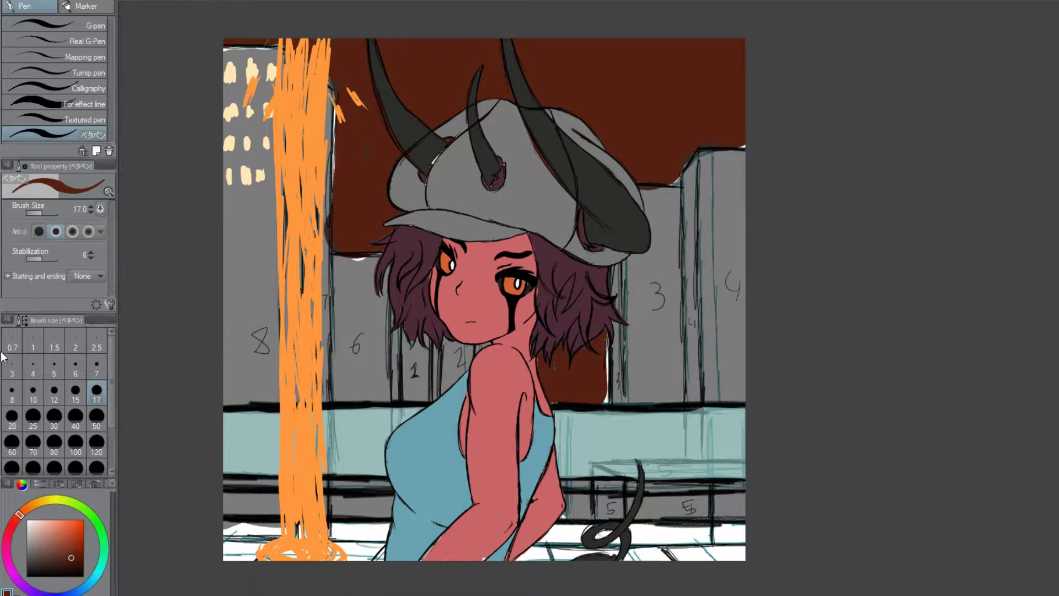
{"action": "left_click", "coordinate": [70, 525]}
{"action": "left_click_drag", "start_coordinate": [70, 525], "coordinate": [74, 545]}
{"action": "scroll", "coordinate": [447, 204], "scroll_direction": "down", "scroll_amount": 2}
{"action": "scroll", "coordinate": [447, 204], "scroll_direction": "up", "scroll_amount": 2}
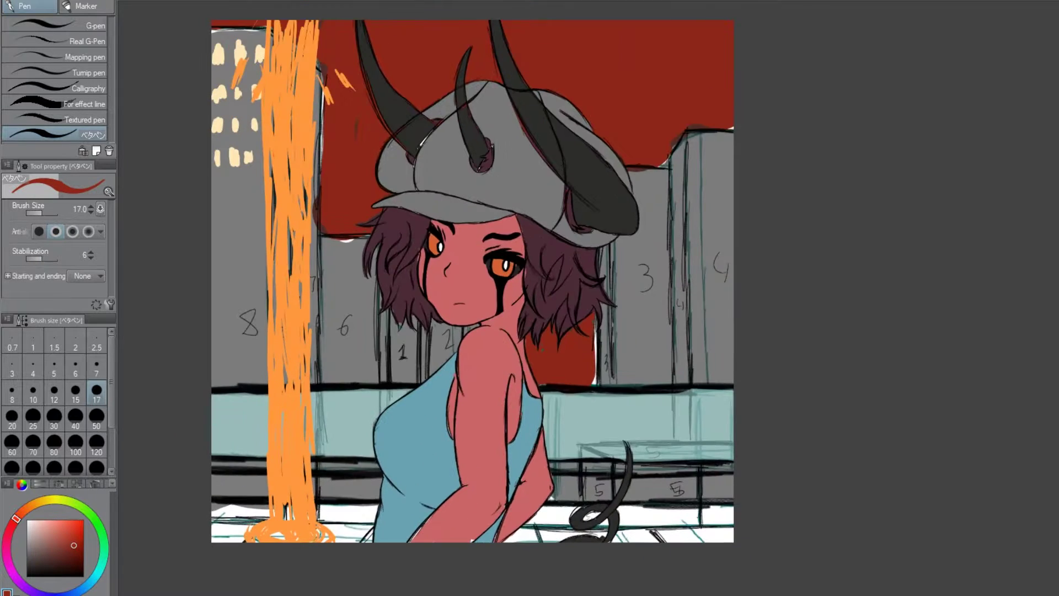
{"action": "scroll", "coordinate": [447, 204], "scroll_direction": "down", "scroll_amount": 1}
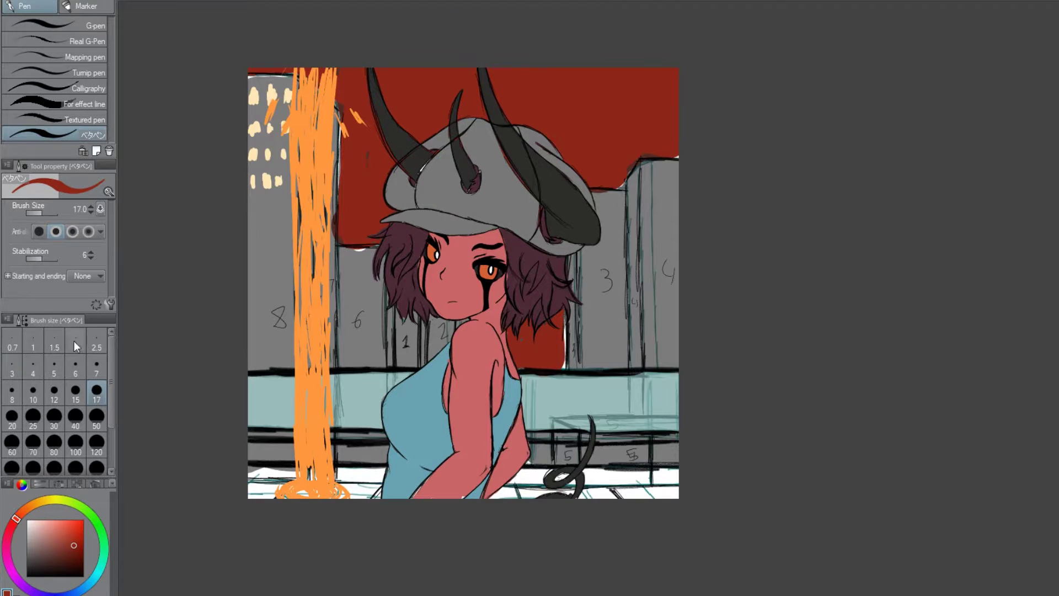
Continue the rows of pale yellow windows down the rest of building 8.
{"action": "key", "text": "x"}
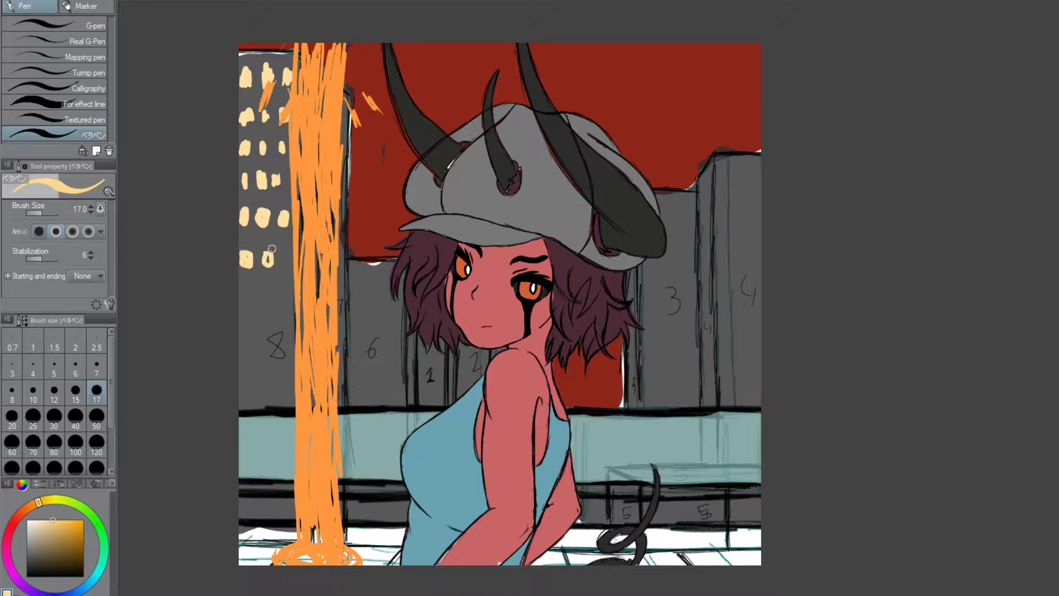
{"action": "key", "text": "m"}
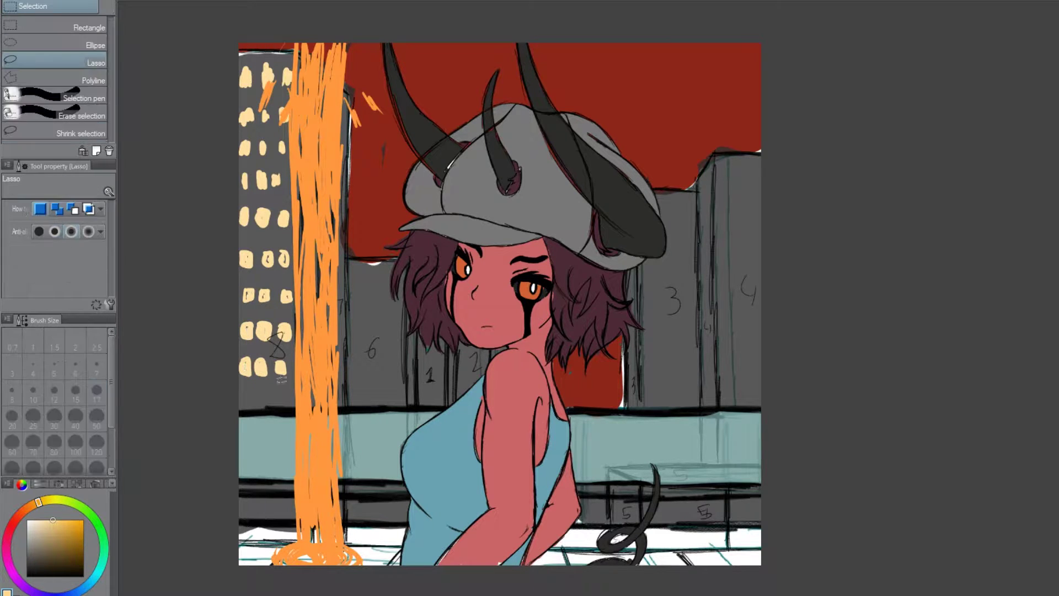
{"action": "key", "text": "p"}
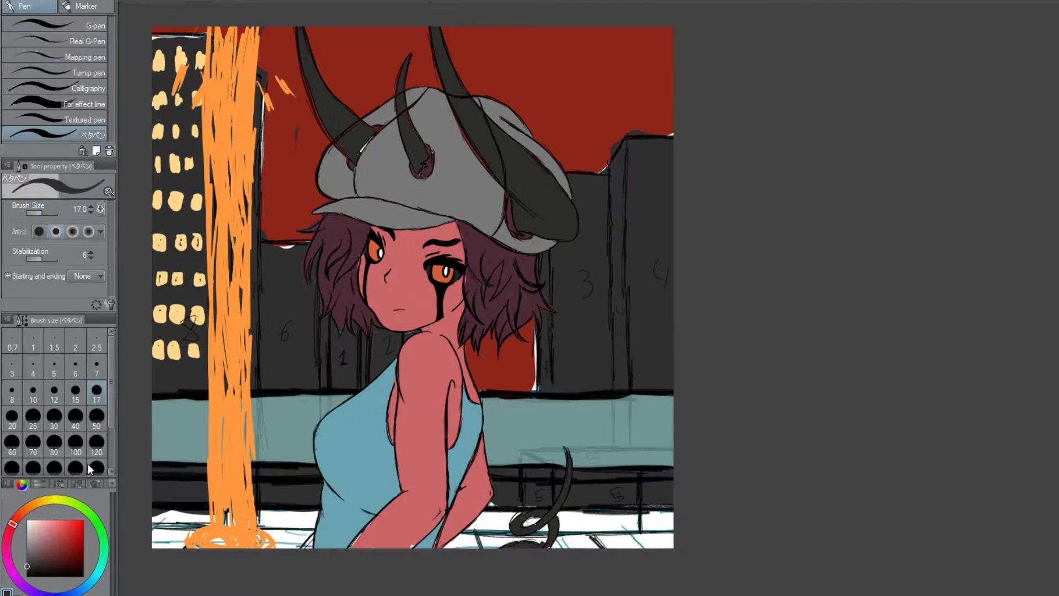
Touch up the building edges with dark grey and fill the sky gap beside building 3 with the sampled red.
{"action": "left_click_drag", "start_coordinate": [231, 67], "coordinate": [304, 251]}
{"action": "left_click", "coordinate": [507, 353], "text": "alt"}
{"action": "left_click_drag", "start_coordinate": [535, 326], "coordinate": [535, 392]}
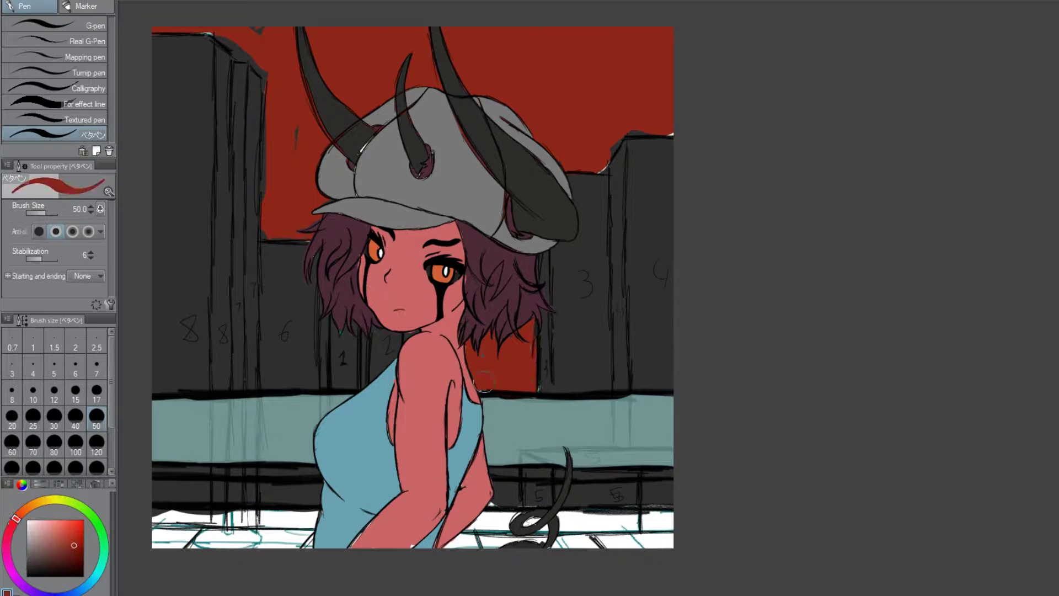
Erase the dark grey spill along the rooflines of buildings 8 and 4 with a 50 px hard eraser.
{"action": "key", "text": "e"}
{"action": "left_click_drag", "start_coordinate": [210, 35], "coordinate": [265, 83]}
{"action": "left_click_drag", "start_coordinate": [654, 133], "coordinate": [612, 157]}
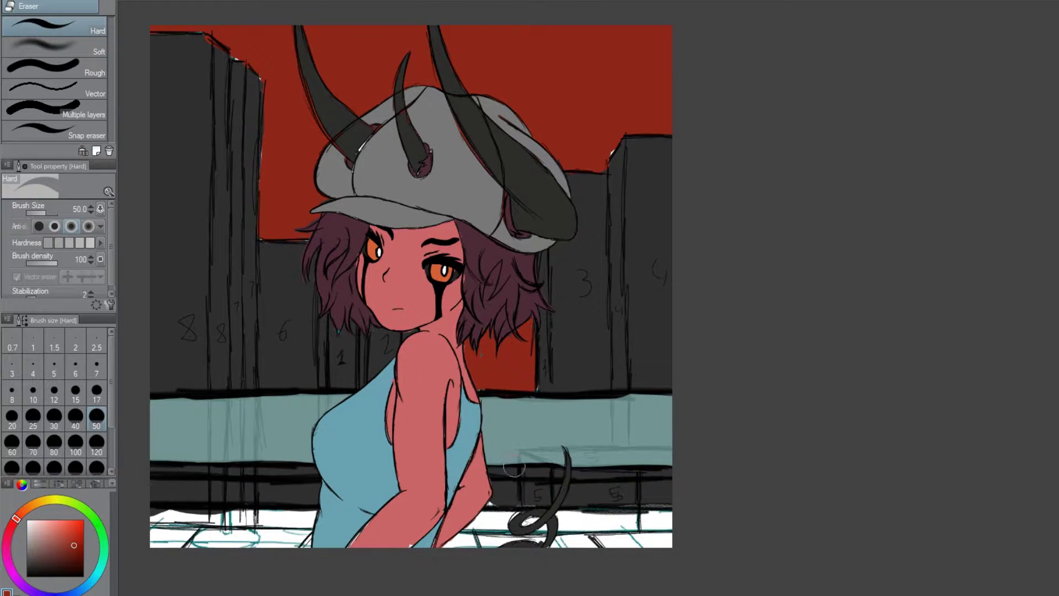
Sketch a low block numbered 9 in front of building 3 with the 5 px Rough pencil.
{"action": "key", "text": "Delete"}
{"action": "key", "text": "p"}
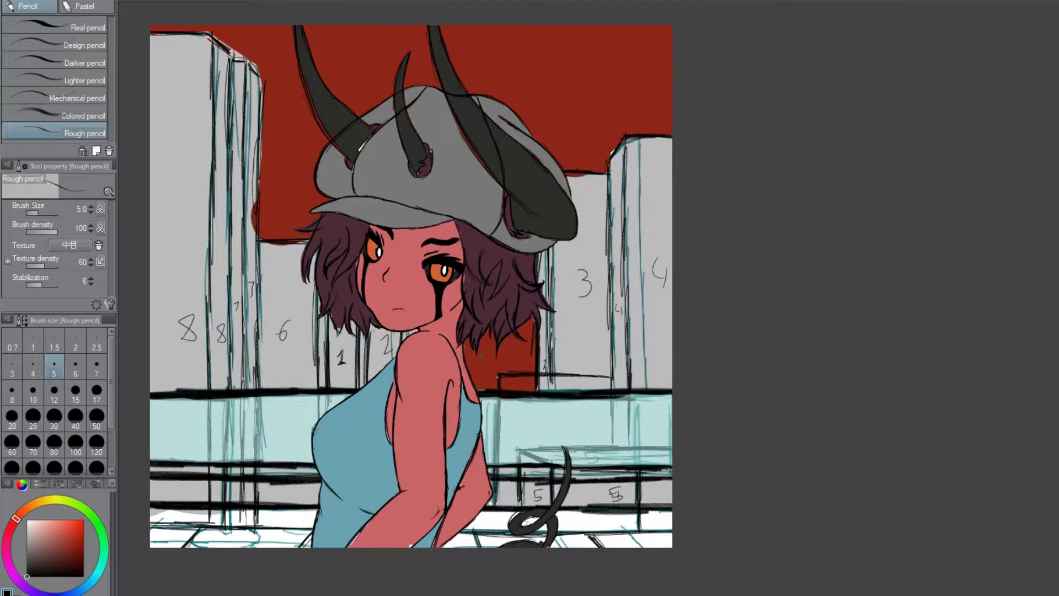
{"action": "scroll", "coordinate": [554, 223], "scroll_direction": "up", "scroll_amount": 1}
{"action": "scroll", "coordinate": [553, 223], "scroll_direction": "down", "scroll_amount": 2}
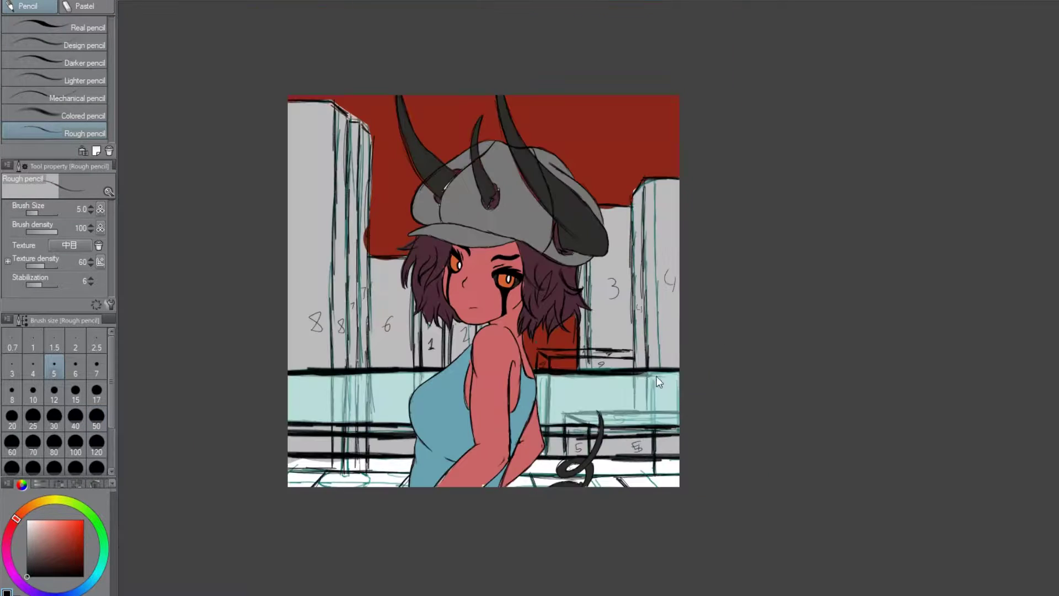
{"action": "key", "text": "e"}
{"action": "scroll", "coordinate": [553, 224], "scroll_direction": "down", "scroll_amount": 1}
{"action": "scroll", "coordinate": [553, 224], "scroll_direction": "up", "scroll_amount": 1}
{"action": "key", "text": "p"}
{"action": "scroll", "coordinate": [554, 223], "scroll_direction": "up", "scroll_amount": 1}
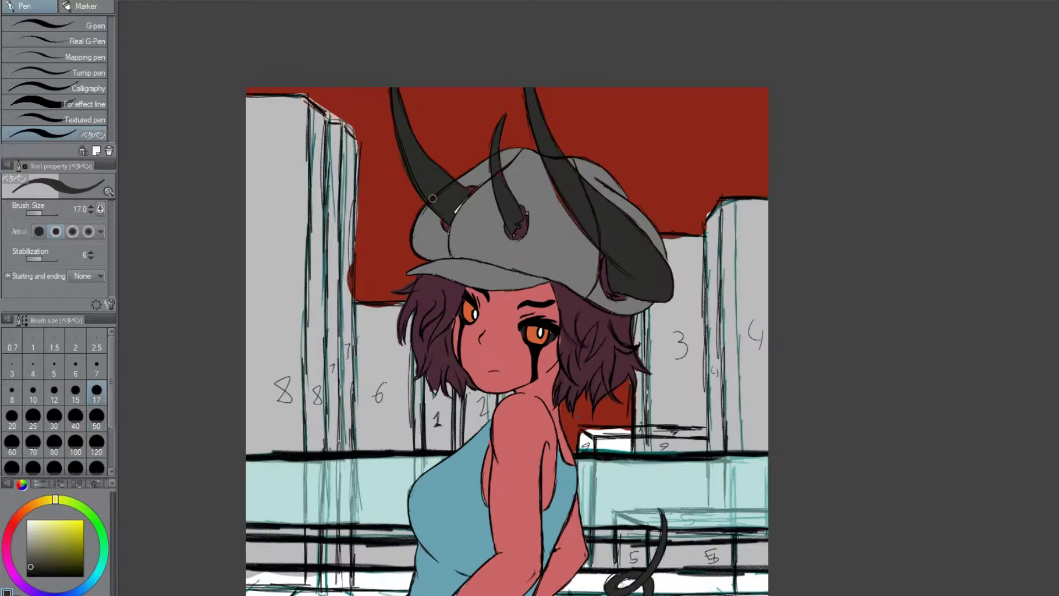
Fill the low block 9 with the same dark grey as the surrounding buildings.
{"action": "scroll", "coordinate": [553, 223], "scroll_direction": "down", "scroll_amount": 2}
{"action": "scroll", "coordinate": [553, 223], "scroll_direction": "up", "scroll_amount": 2}
{"action": "key", "text": "ctrl+z"}
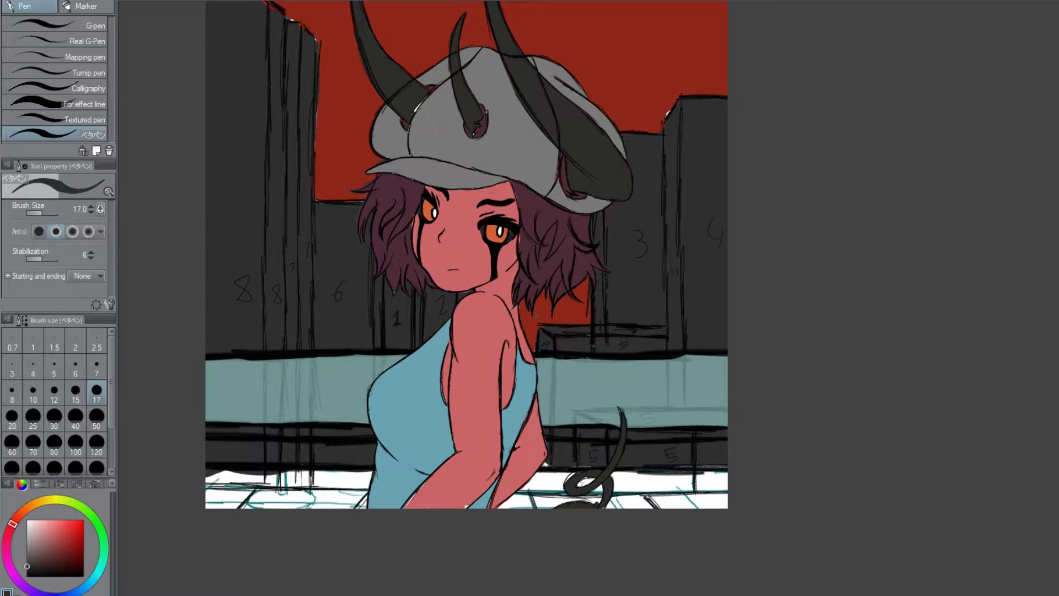
{"action": "key", "text": "e"}
{"action": "key", "text": "p"}
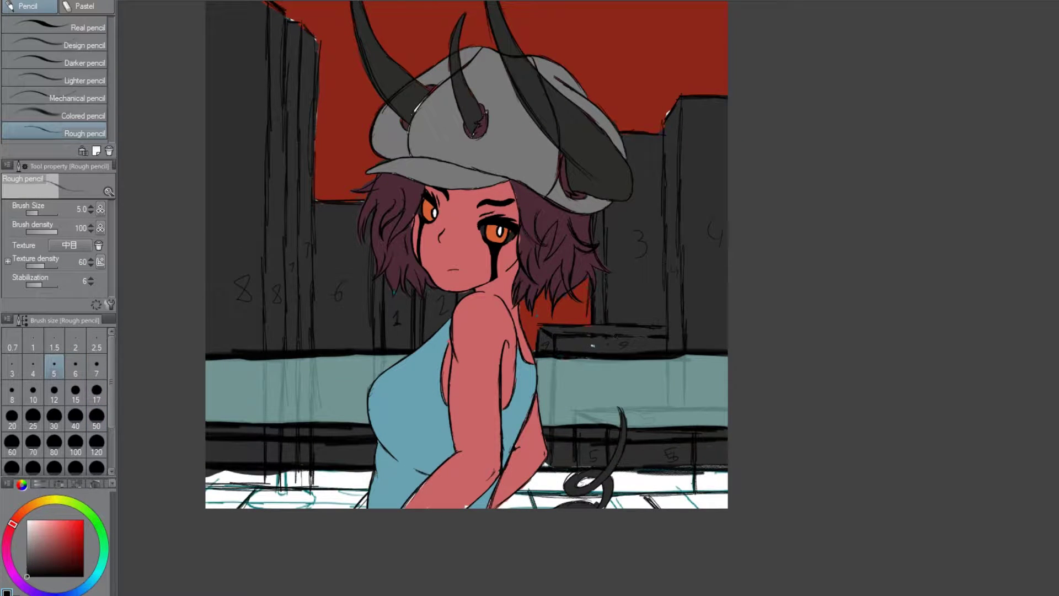
Paint the tiled floor along the canvas's lower edge light grey with a 50 px brush.
{"action": "left_click", "coordinate": [96, 419]}
{"action": "scroll", "coordinate": [467, 254], "scroll_direction": "up", "scroll_amount": 2}
{"action": "scroll", "coordinate": [467, 254], "scroll_direction": "down", "scroll_amount": 2}
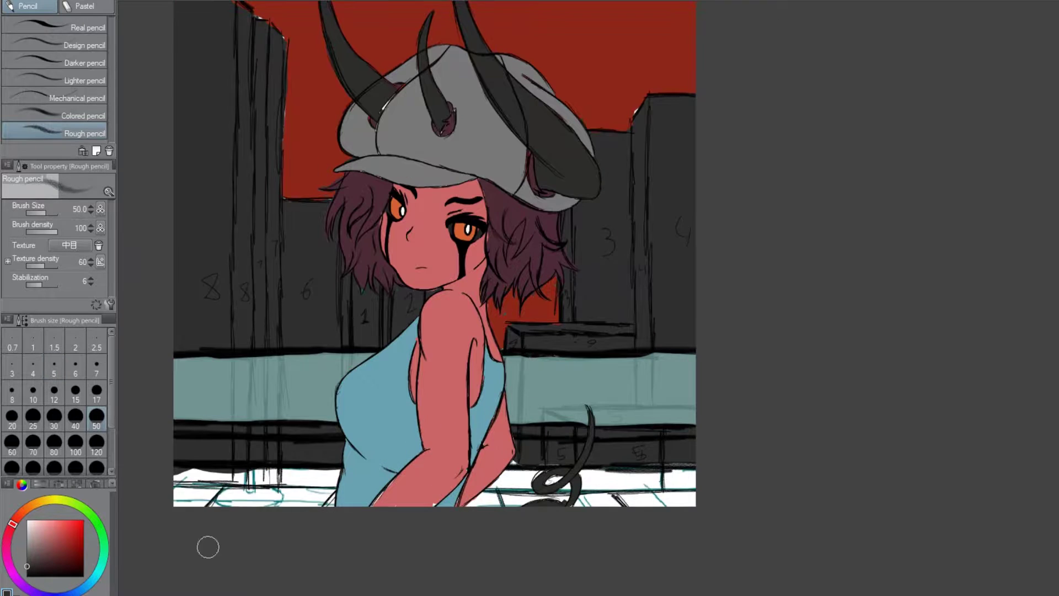
{"action": "key", "text": "p"}
{"action": "mouse_move", "coordinate": [212, 499]}
{"action": "left_mouse_down"}
{"action": "mouse_move", "coordinate": [483, 504]}
{"action": "mouse_move", "coordinate": [679, 513]}
{"action": "left_mouse_up"}
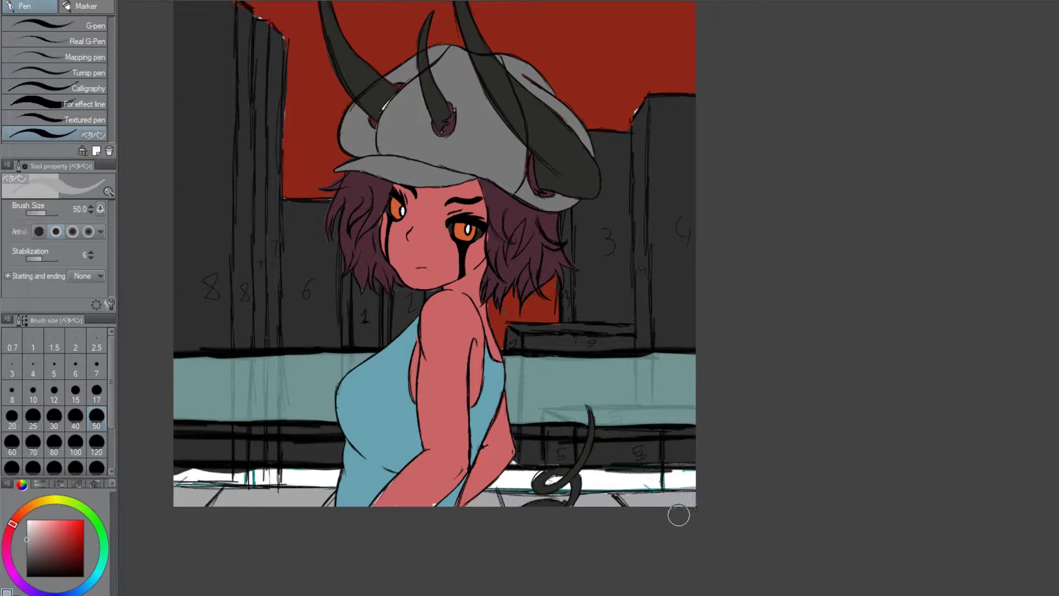
{"action": "mouse_move", "coordinate": [602, 134]}
{"action": "left_mouse_down"}
{"action": "mouse_move", "coordinate": [677, 118]}
{"action": "mouse_move", "coordinate": [692, 132]}
{"action": "left_mouse_up"}
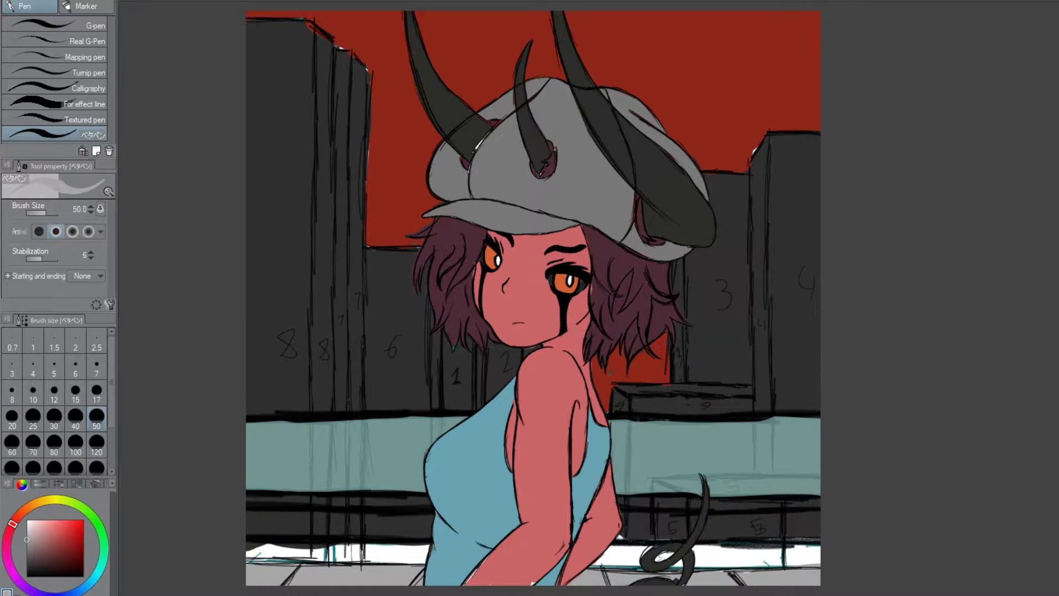
Rough in an orange lava-like column with splashes over the full height of building 8.
{"action": "scroll", "coordinate": [822, 347], "scroll_direction": "down", "scroll_amount": 2}
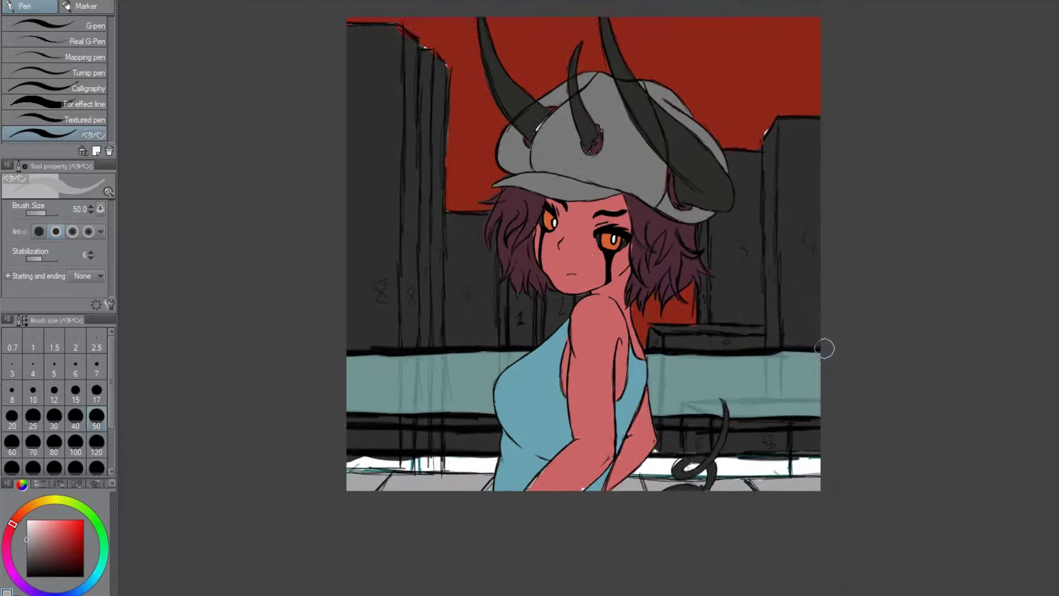
{"action": "scroll", "coordinate": [528, 298], "scroll_direction": "up", "scroll_amount": 2}
{"action": "scroll", "coordinate": [424, 276], "scroll_direction": "down", "scroll_amount": 3}
{"action": "left_click_drag", "start_coordinate": [287, 66], "coordinate": [265, 485]}
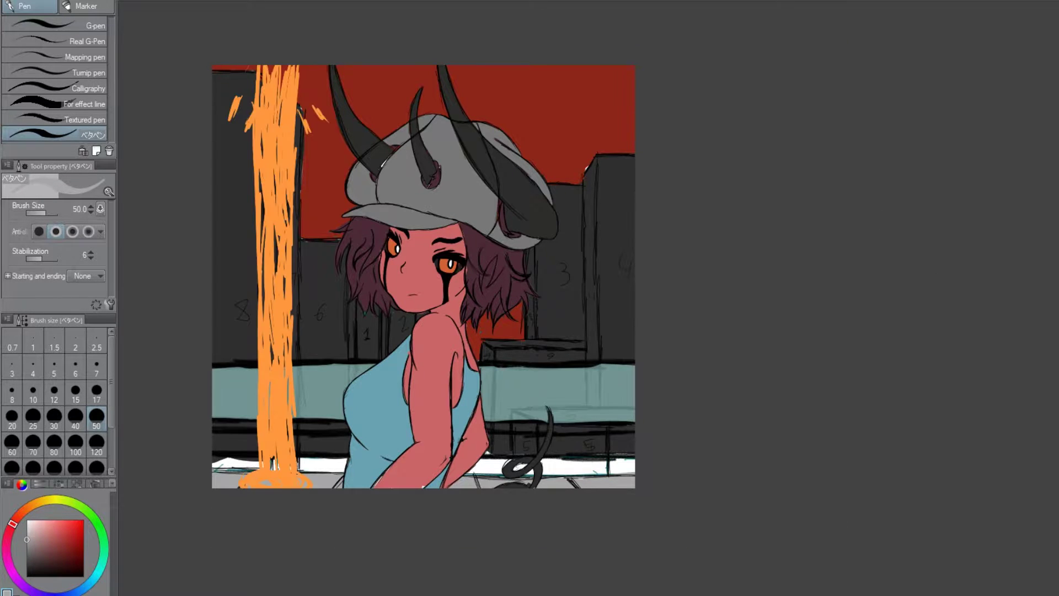
Paint the strip between the railing and the floor medium grey and remove the orange column.
{"action": "scroll", "coordinate": [239, 424], "scroll_direction": "up", "scroll_amount": 2}
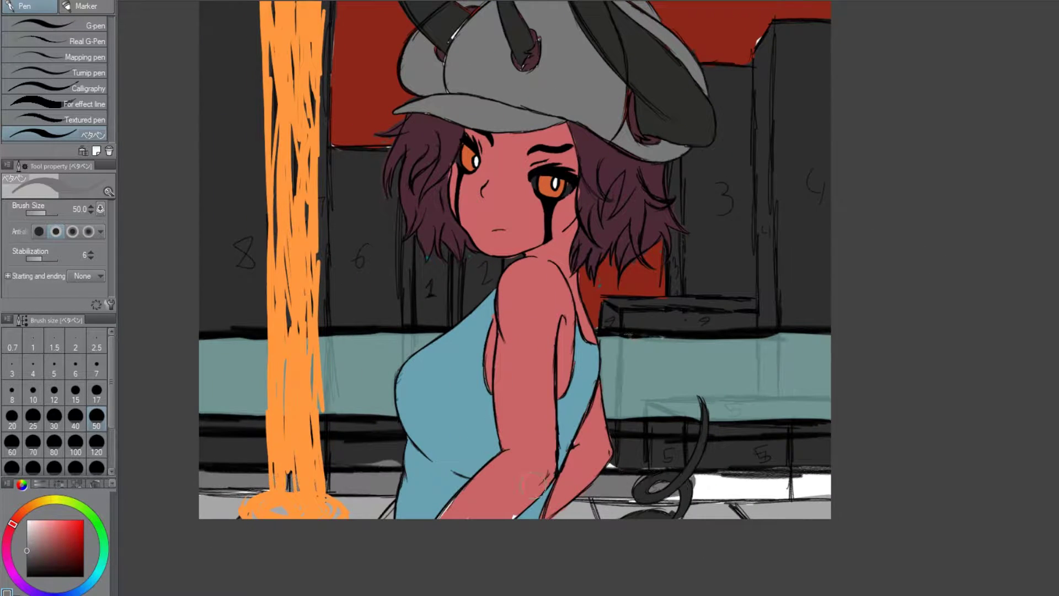
{"action": "scroll", "coordinate": [807, 323], "scroll_direction": "down", "scroll_amount": 1}
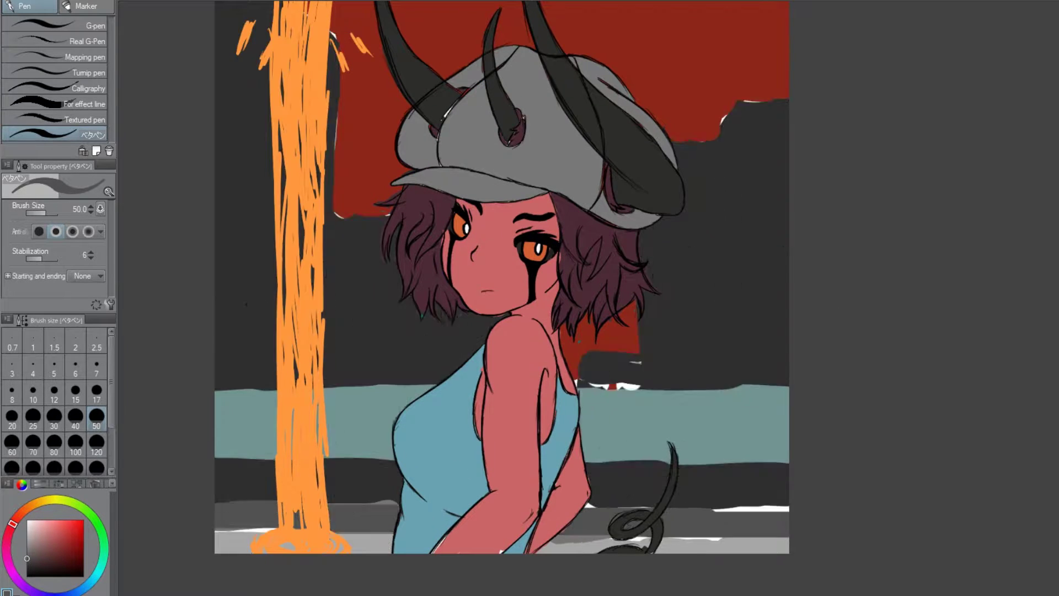
{"action": "key", "text": "e"}
{"action": "key", "text": "Delete"}
{"action": "scroll", "coordinate": [345, 467], "scroll_direction": "up", "scroll_amount": 2}
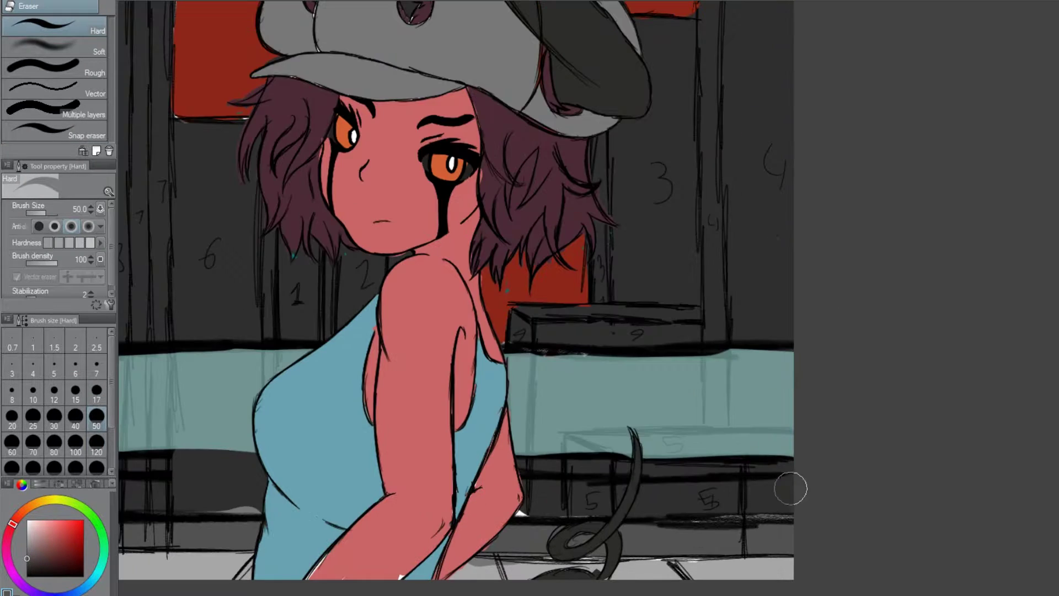
Lower the railing's bottom edge line and extend the translucent pale cyan glass panel down to it.
{"action": "scroll", "coordinate": [789, 485], "scroll_direction": "down", "scroll_amount": 3}
{"action": "key", "text": "p"}
{"action": "scroll", "coordinate": [789, 485], "scroll_direction": "up", "scroll_amount": 3}
{"action": "key", "text": "p"}
{"action": "left_click_drag", "start_coordinate": [331, 494], "coordinate": [133, 494]}
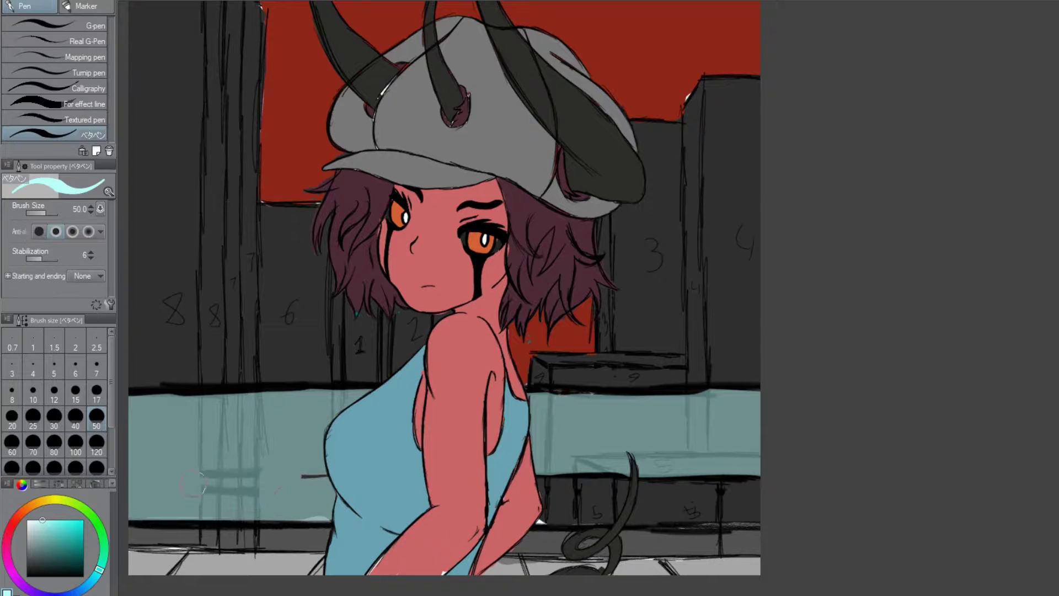
{"action": "left_click_drag", "start_coordinate": [761, 499], "coordinate": [629, 500]}
{"action": "left_click_drag", "start_coordinate": [331, 510], "coordinate": [132, 510]}
Redraw the railing edges with a 5 px black pen and erase stray sketch lines behind the glass.
{"action": "scroll", "coordinate": [549, 510], "scroll_direction": "up", "scroll_amount": 1}
{"action": "key", "text": "e"}
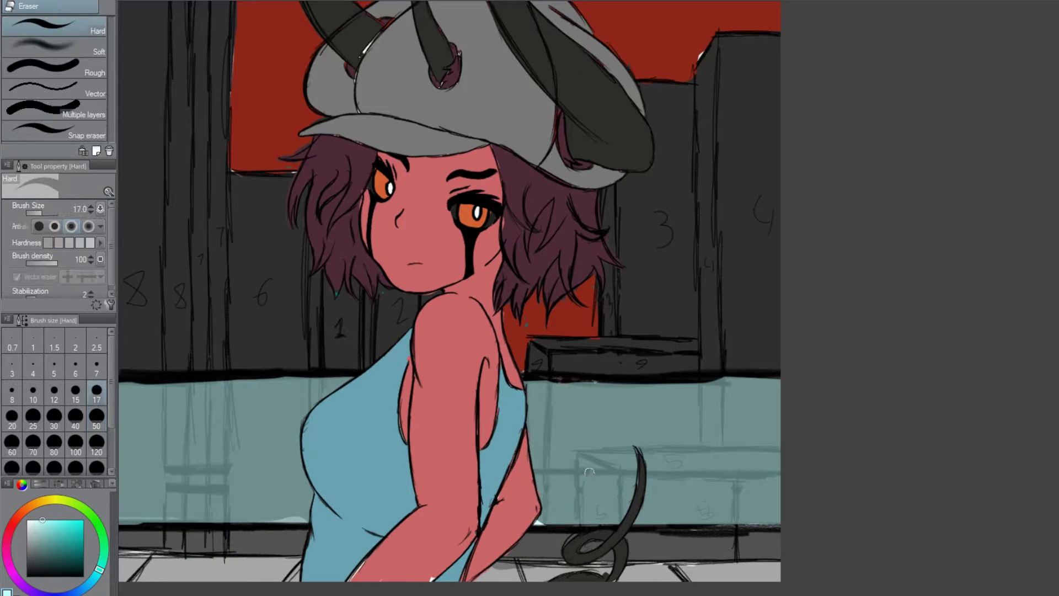
{"action": "scroll", "coordinate": [578, 466], "scroll_direction": "down", "scroll_amount": 3}
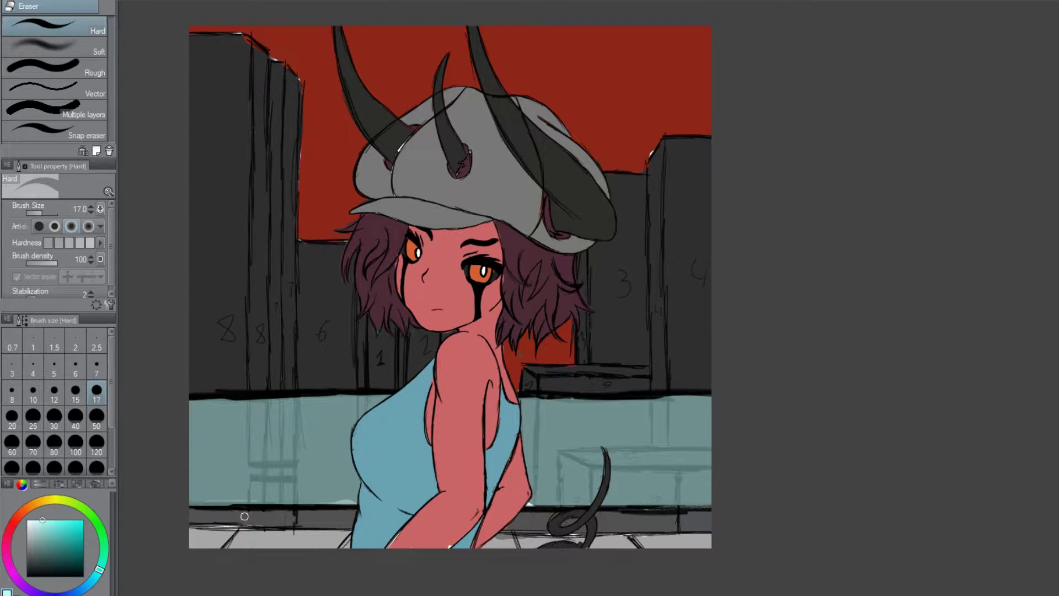
{"action": "key", "text": "p"}
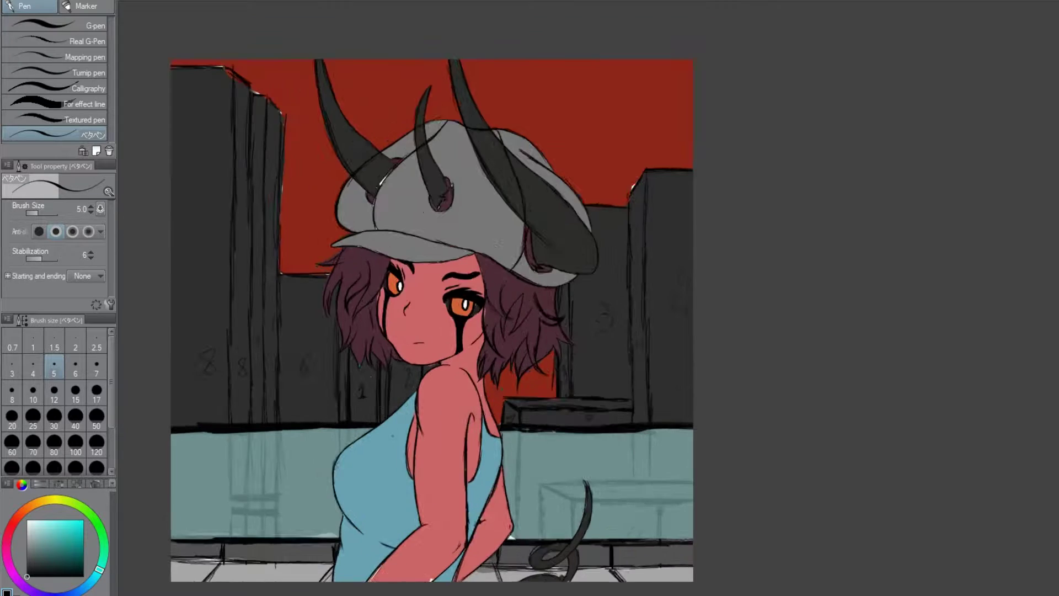
{"action": "key", "text": "e"}
{"action": "scroll", "coordinate": [333, 388], "scroll_direction": "down", "scroll_amount": 2}
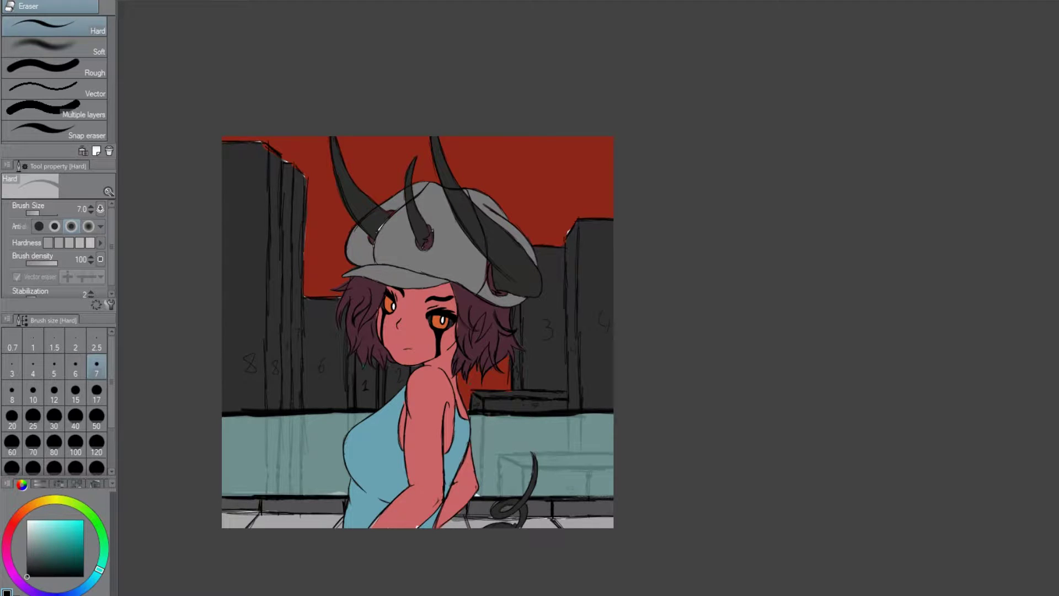
{"action": "scroll", "coordinate": [477, 290], "scroll_direction": "up", "scroll_amount": 2}
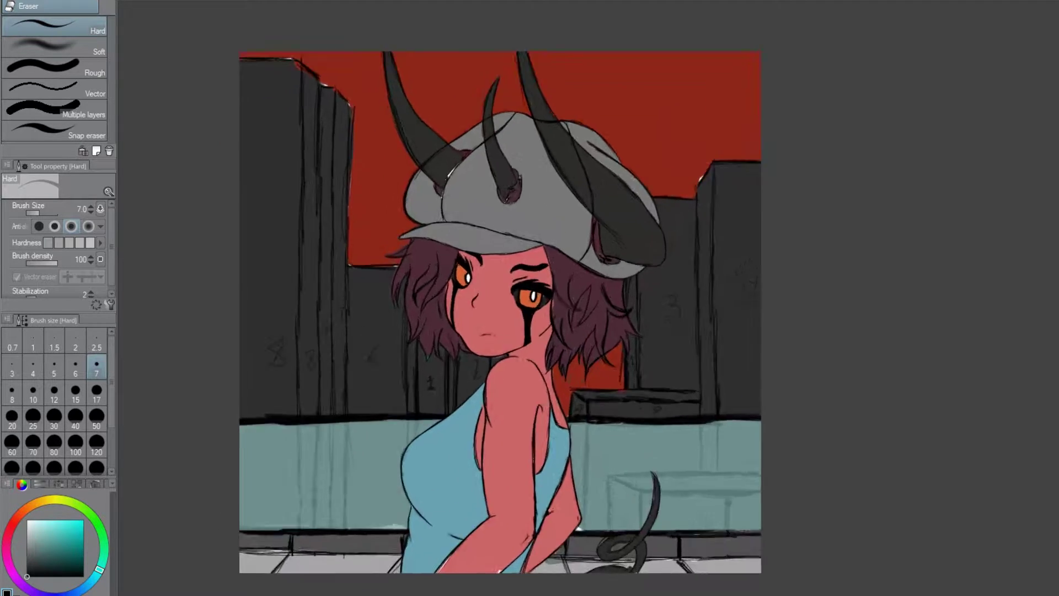
{"action": "scroll", "coordinate": [477, 290], "scroll_direction": "down", "scroll_amount": 1}
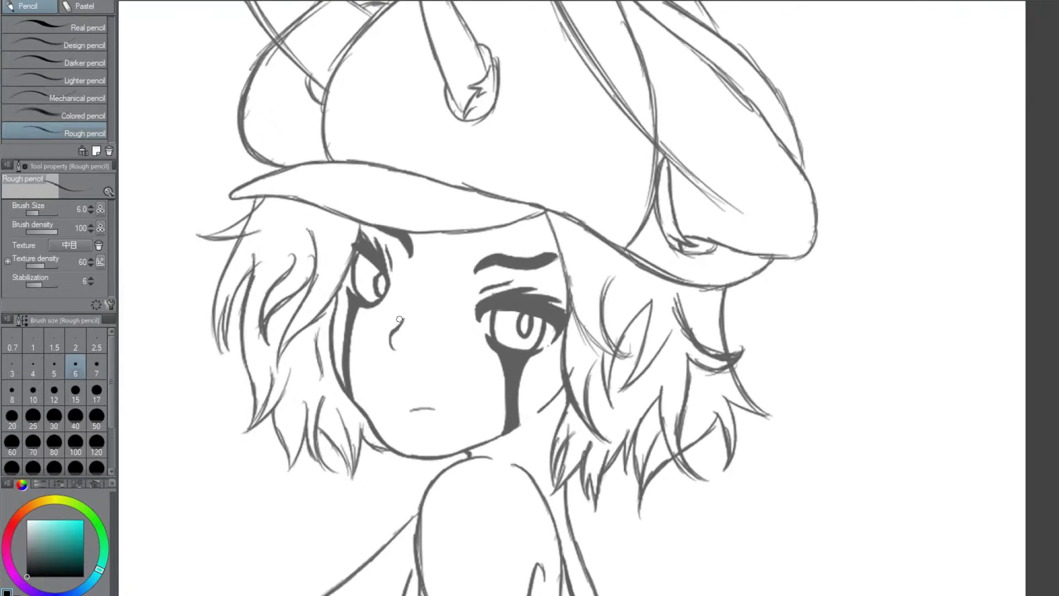
Ink the nose, mouth and left eye's tear streak in black over the greyed sketch with the 6 px Rough pencil.
{"action": "scroll", "coordinate": [399, 319], "scroll_direction": "up", "scroll_amount": 3}
{"action": "mouse_move", "coordinate": [466, 246]}
{"action": "left_mouse_down"}
{"action": "mouse_move", "coordinate": [426, 429]}
{"action": "mouse_move", "coordinate": [355, 425]}
{"action": "left_mouse_up"}
{"action": "scroll", "coordinate": [426, 428], "scroll_direction": "up", "scroll_amount": 1}
{"action": "scroll", "coordinate": [354, 426], "scroll_direction": "down", "scroll_amount": 2}
{"action": "scroll", "coordinate": [331, 276], "scroll_direction": "up", "scroll_amount": 2}
{"action": "left_click_drag", "start_coordinate": [335, 205], "coordinate": [298, 421]}
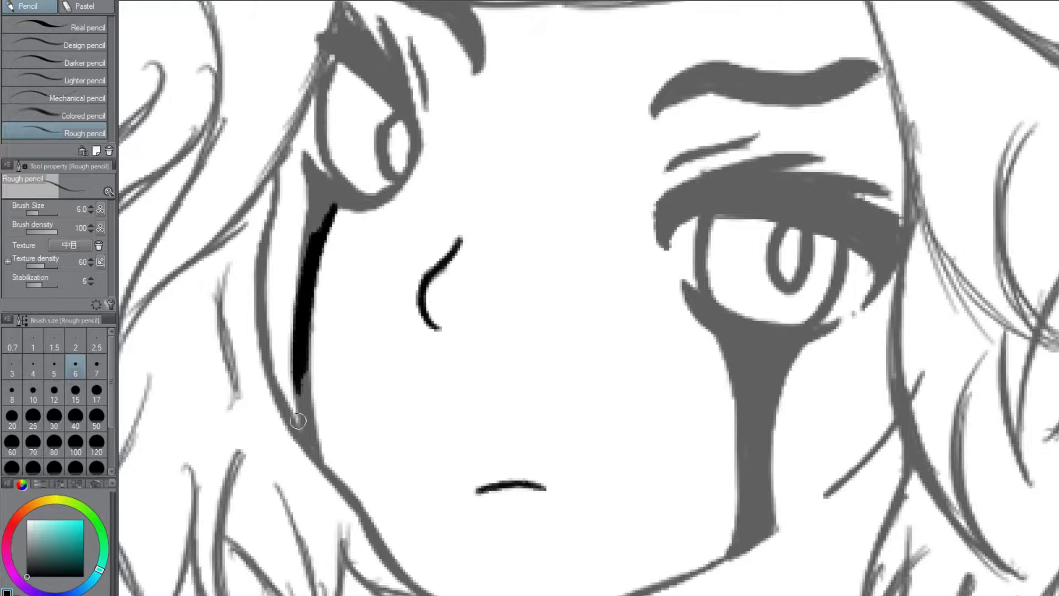
{"action": "scroll", "coordinate": [298, 422], "scroll_direction": "up", "scroll_amount": 2}
{"action": "scroll", "coordinate": [315, 421], "scroll_direction": "down", "scroll_amount": 2}
Ink the left side of the face, the jawline and the short cheek line beside the hair.
{"action": "mouse_move", "coordinate": [283, 148]}
{"action": "left_mouse_down"}
{"action": "mouse_move", "coordinate": [309, 425]}
{"action": "mouse_move", "coordinate": [444, 578]}
{"action": "left_mouse_up"}
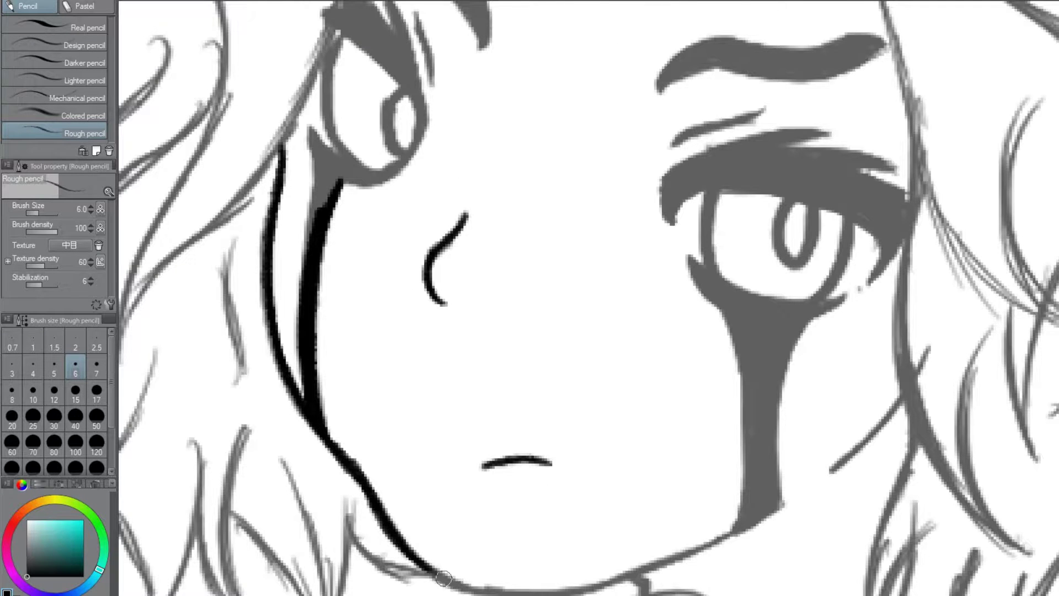
{"action": "key", "text": "e"}
{"action": "key", "text": "p"}
{"action": "mouse_move", "coordinate": [386, 451]}
{"action": "left_mouse_down"}
{"action": "mouse_move", "coordinate": [332, 451]}
{"action": "mouse_move", "coordinate": [624, 371]}
{"action": "left_mouse_up"}
{"action": "left_click_drag", "start_coordinate": [577, 415], "coordinate": [658, 340]}
Finish the left eye's tear streak and ink the eye's outer edge with the Rough pencil at 5 px.
{"action": "key", "text": "bracketleft"}
{"action": "scroll", "coordinate": [157, 262], "scroll_direction": "down", "scroll_amount": 2}
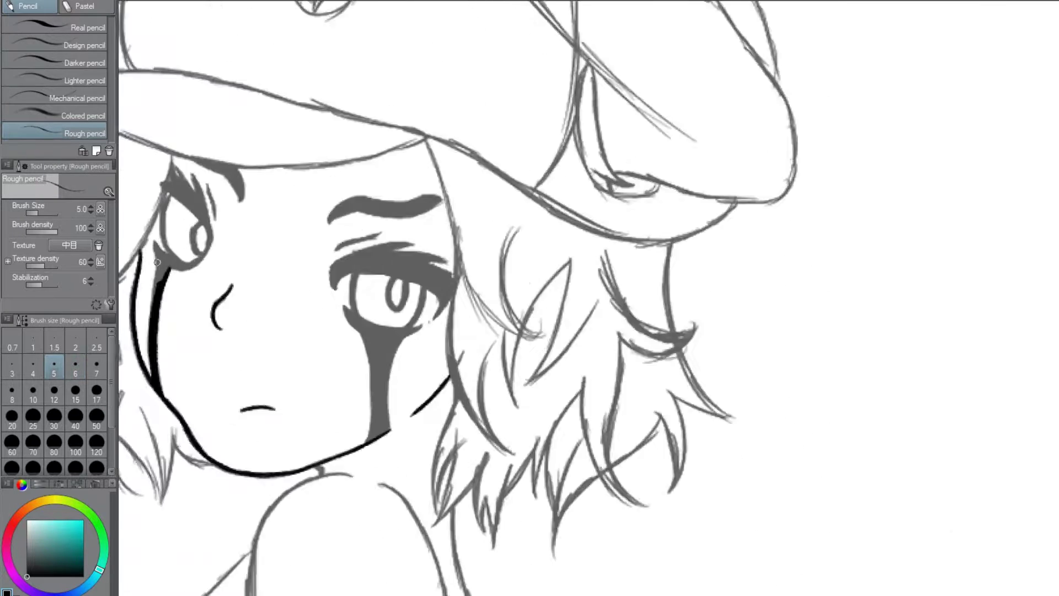
{"action": "scroll", "coordinate": [158, 262], "scroll_direction": "up", "scroll_amount": 4}
{"action": "left_click_drag", "start_coordinate": [199, 187], "coordinate": [166, 370]}
{"action": "left_click_drag", "start_coordinate": [160, 232], "coordinate": [182, 441]}
{"action": "mouse_move", "coordinate": [160, 176]}
{"action": "left_mouse_down"}
{"action": "mouse_move", "coordinate": [309, 275]}
{"action": "mouse_move", "coordinate": [211, 197]}
{"action": "mouse_move", "coordinate": [259, 17]}
{"action": "left_mouse_up"}
Ink the left eye's upper and lower lid lines and the small oval pupil.
{"action": "scroll", "coordinate": [193, 135], "scroll_direction": "down", "scroll_amount": 4}
{"action": "scroll", "coordinate": [331, 127], "scroll_direction": "up", "scroll_amount": 3}
{"action": "left_click_drag", "start_coordinate": [331, 124], "coordinate": [408, 220]}
{"action": "scroll", "coordinate": [408, 221], "scroll_direction": "up", "scroll_amount": 1}
{"action": "left_click_drag", "start_coordinate": [414, 294], "coordinate": [379, 326]}
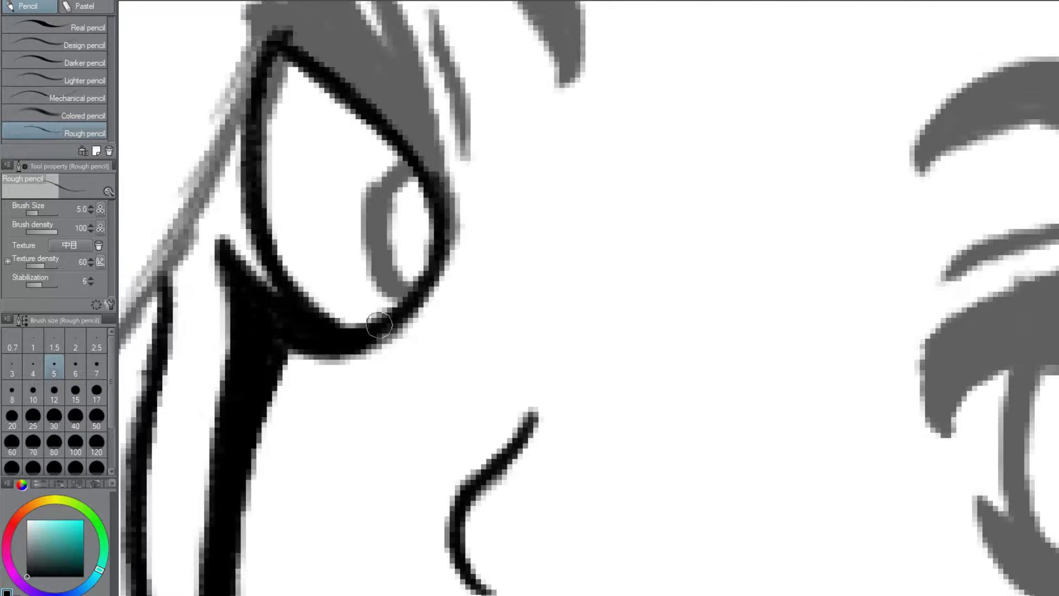
{"action": "mouse_move", "coordinate": [411, 171]}
{"action": "left_mouse_down"}
{"action": "mouse_move", "coordinate": [367, 237]}
{"action": "mouse_move", "coordinate": [388, 309]}
{"action": "left_mouse_up"}
{"action": "scroll", "coordinate": [408, 248], "scroll_direction": "down", "scroll_amount": 5}
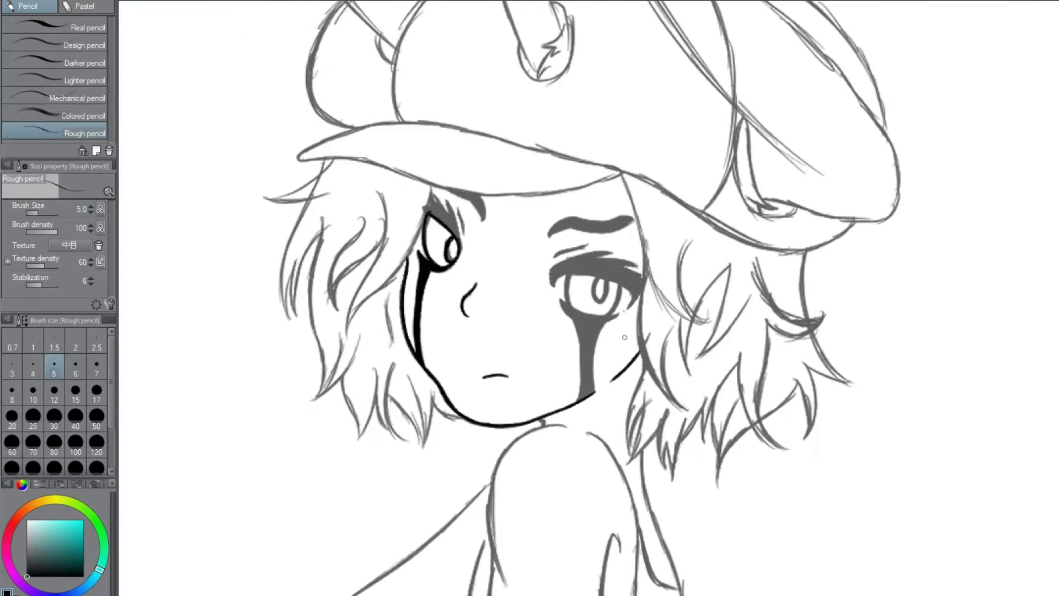
Ink the right eye's pupil, upper lid line and pointed inner corner.
{"action": "scroll", "coordinate": [625, 337], "scroll_direction": "up", "scroll_amount": 5}
{"action": "mouse_move", "coordinate": [539, 213]}
{"action": "left_mouse_down"}
{"action": "mouse_move", "coordinate": [517, 256]}
{"action": "mouse_move", "coordinate": [587, 272]}
{"action": "left_mouse_up"}
{"action": "mouse_move", "coordinate": [303, 271]}
{"action": "left_mouse_down"}
{"action": "mouse_move", "coordinate": [331, 204]}
{"action": "mouse_move", "coordinate": [686, 275]}
{"action": "mouse_move", "coordinate": [717, 381]}
{"action": "left_mouse_up"}
{"action": "mouse_move", "coordinate": [301, 273]}
{"action": "left_mouse_down"}
{"action": "mouse_move", "coordinate": [326, 165]}
{"action": "mouse_move", "coordinate": [306, 244]}
{"action": "mouse_move", "coordinate": [307, 184]}
{"action": "left_mouse_up"}
{"action": "scroll", "coordinate": [367, 361], "scroll_direction": "down", "scroll_amount": 5}
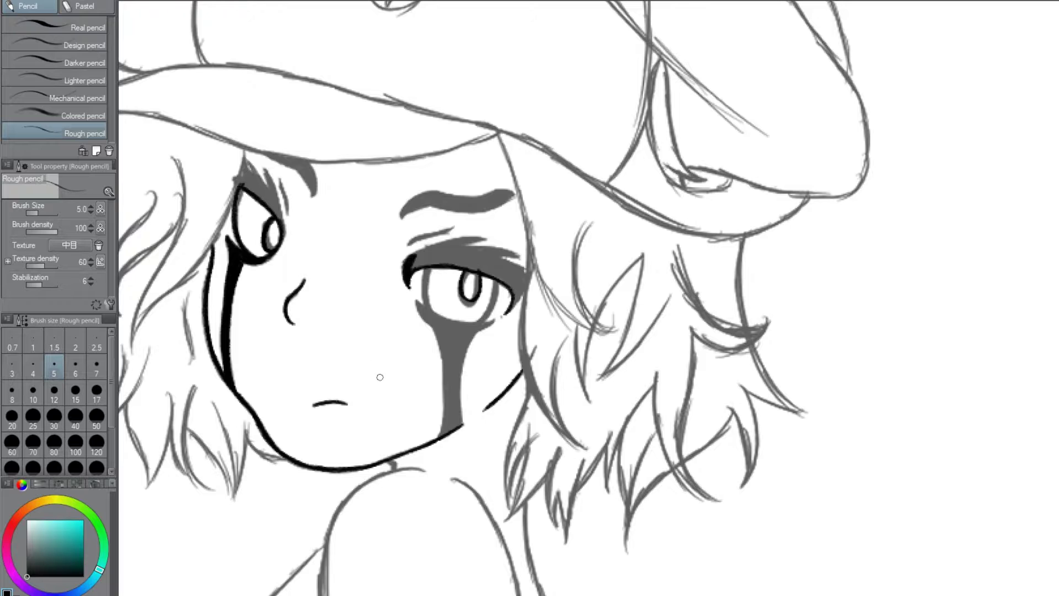
Fill the left eye's upper lashes solid black and add a pointed wing at the outer corner.
{"action": "scroll", "coordinate": [379, 377], "scroll_direction": "up", "scroll_amount": 6}
{"action": "mouse_move", "coordinate": [262, 88]}
{"action": "left_mouse_down"}
{"action": "mouse_move", "coordinate": [382, 264]}
{"action": "mouse_move", "coordinate": [254, 105]}
{"action": "left_mouse_up"}
{"action": "scroll", "coordinate": [352, 215], "scroll_direction": "down", "scroll_amount": 6}
{"action": "scroll", "coordinate": [354, 221], "scroll_direction": "up", "scroll_amount": 6}
{"action": "left_click_drag", "start_coordinate": [256, 279], "coordinate": [353, 113]}
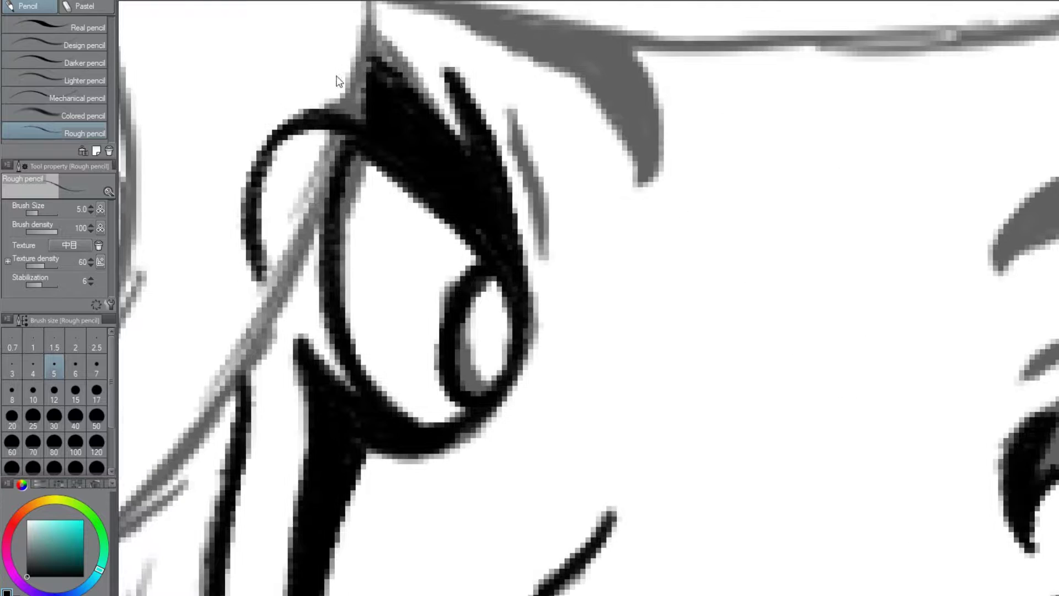
{"action": "left_click_drag", "start_coordinate": [310, 21], "coordinate": [359, 111]}
{"action": "left_click_drag", "start_coordinate": [331, 58], "coordinate": [251, 231]}
{"action": "mouse_move", "coordinate": [364, 144]}
{"action": "left_mouse_down"}
{"action": "mouse_move", "coordinate": [251, 190]}
{"action": "mouse_move", "coordinate": [307, 90]}
{"action": "mouse_move", "coordinate": [271, 293]}
{"action": "left_mouse_up"}
{"action": "scroll", "coordinate": [276, 287], "scroll_direction": "down", "scroll_amount": 6}
{"action": "scroll", "coordinate": [543, 231], "scroll_direction": "up", "scroll_amount": 6}
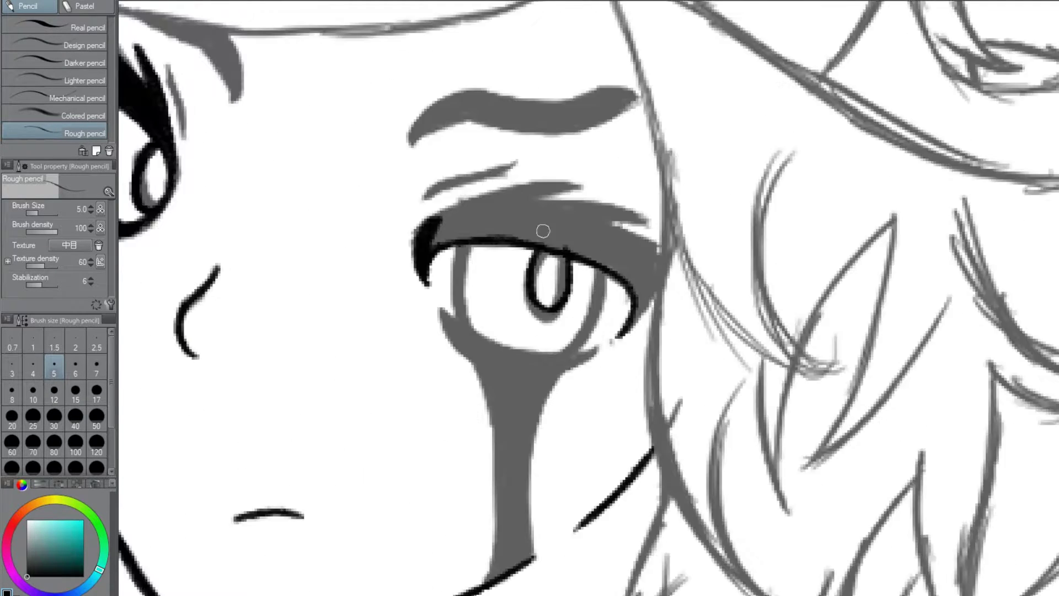
Ink the right eye's iris sides and lid crease and fill its lower lid and tear streak solid black.
{"action": "scroll", "coordinate": [355, 230], "scroll_direction": "down", "scroll_amount": 6}
{"action": "scroll", "coordinate": [515, 287], "scroll_direction": "up", "scroll_amount": 6}
{"action": "left_click_drag", "start_coordinate": [552, 149], "coordinate": [529, 314]}
{"action": "left_click_drag", "start_coordinate": [817, 204], "coordinate": [717, 381]}
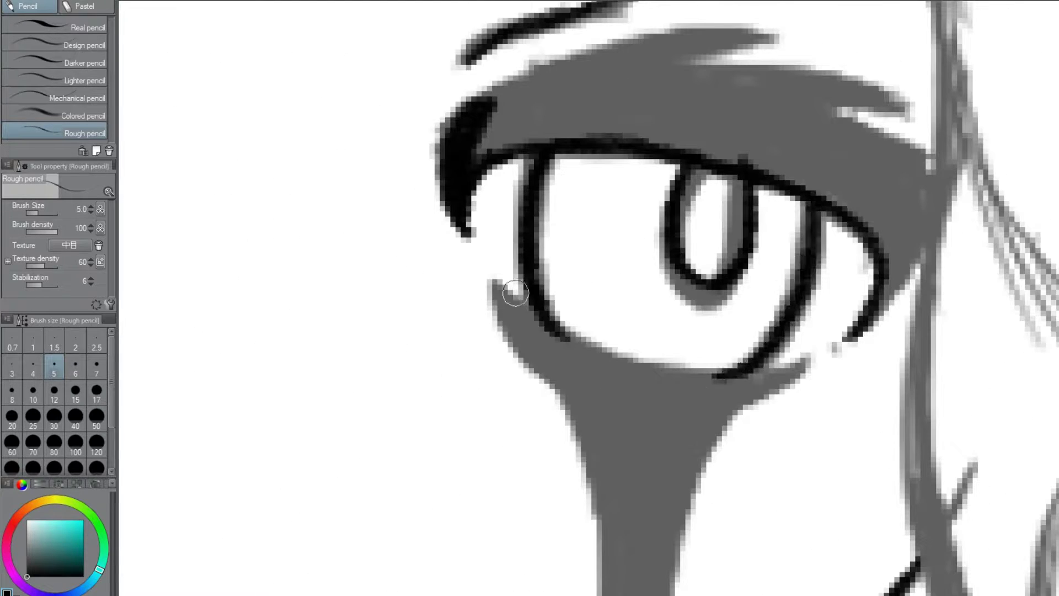
{"action": "mouse_move", "coordinate": [516, 293]}
{"action": "left_mouse_down"}
{"action": "mouse_move", "coordinate": [704, 402]}
{"action": "mouse_move", "coordinate": [626, 383]}
{"action": "mouse_move", "coordinate": [646, 371]}
{"action": "mouse_move", "coordinate": [549, 379]}
{"action": "mouse_move", "coordinate": [568, 485]}
{"action": "left_mouse_up"}
{"action": "scroll", "coordinate": [525, 147], "scroll_direction": "down", "scroll_amount": 4}
{"action": "left_click_drag", "start_coordinate": [524, 146], "coordinate": [552, 430]}
{"action": "scroll", "coordinate": [546, 375], "scroll_direction": "down", "scroll_amount": 6}
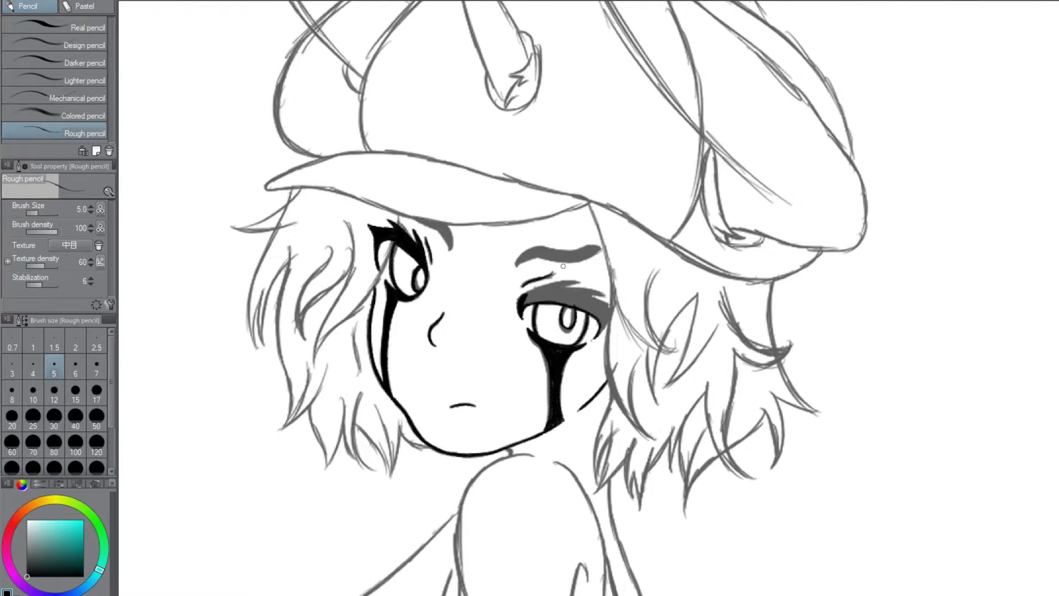
Outline the right eyebrow in black and trace the edge of the left eyebrow under the cap brim.
{"action": "scroll", "coordinate": [563, 266], "scroll_direction": "up", "scroll_amount": 6}
{"action": "left_click_drag", "start_coordinate": [814, 226], "coordinate": [752, 208]}
{"action": "left_click_drag", "start_coordinate": [381, 304], "coordinate": [510, 225]}
{"action": "scroll", "coordinate": [511, 224], "scroll_direction": "down", "scroll_amount": 6}
{"action": "scroll", "coordinate": [552, 190], "scroll_direction": "up", "scroll_amount": 8}
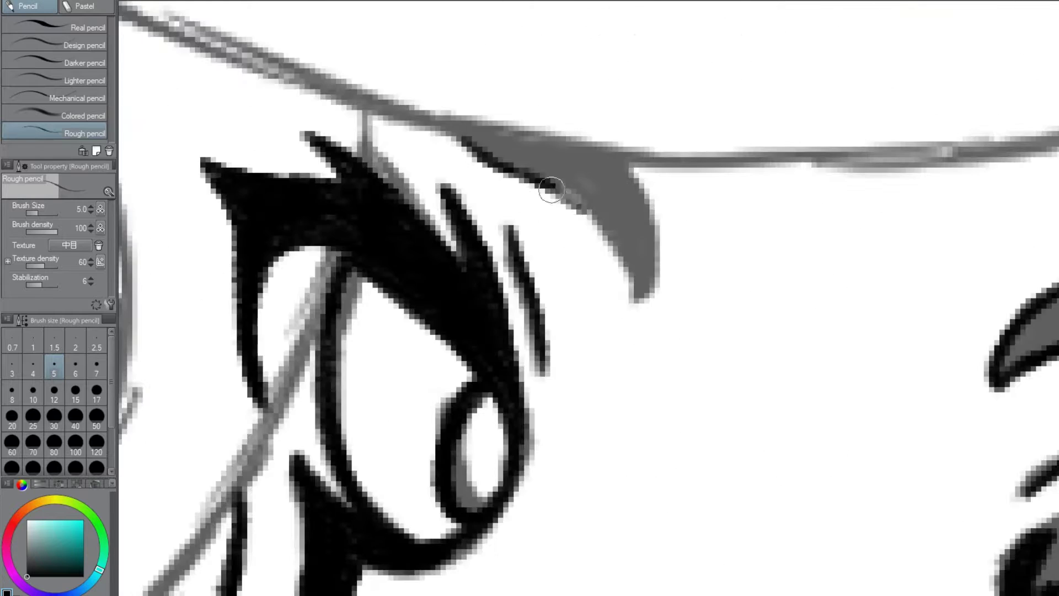
{"action": "scroll", "coordinate": [551, 189], "scroll_direction": "down", "scroll_amount": 7}
Fill the right eye's upper lashes solid black and extend the outer corner into a wing over the hair line.
{"action": "scroll", "coordinate": [582, 190], "scroll_direction": "up", "scroll_amount": 8}
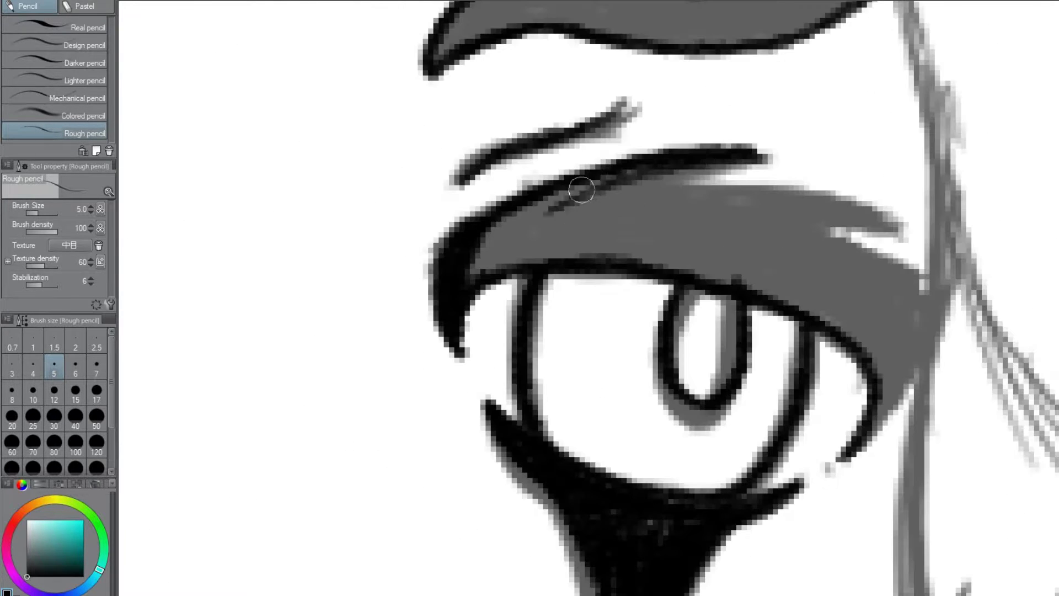
{"action": "mouse_move", "coordinate": [582, 189]}
{"action": "left_mouse_down"}
{"action": "mouse_move", "coordinate": [485, 231]}
{"action": "mouse_move", "coordinate": [747, 237]}
{"action": "mouse_move", "coordinate": [872, 439]}
{"action": "mouse_move", "coordinate": [894, 309]}
{"action": "left_mouse_up"}
{"action": "mouse_move", "coordinate": [524, 242]}
{"action": "left_mouse_down"}
{"action": "mouse_move", "coordinate": [591, 255]}
{"action": "mouse_move", "coordinate": [783, 243]}
{"action": "mouse_move", "coordinate": [856, 296]}
{"action": "left_mouse_up"}
{"action": "scroll", "coordinate": [818, 170], "scroll_direction": "down", "scroll_amount": 7}
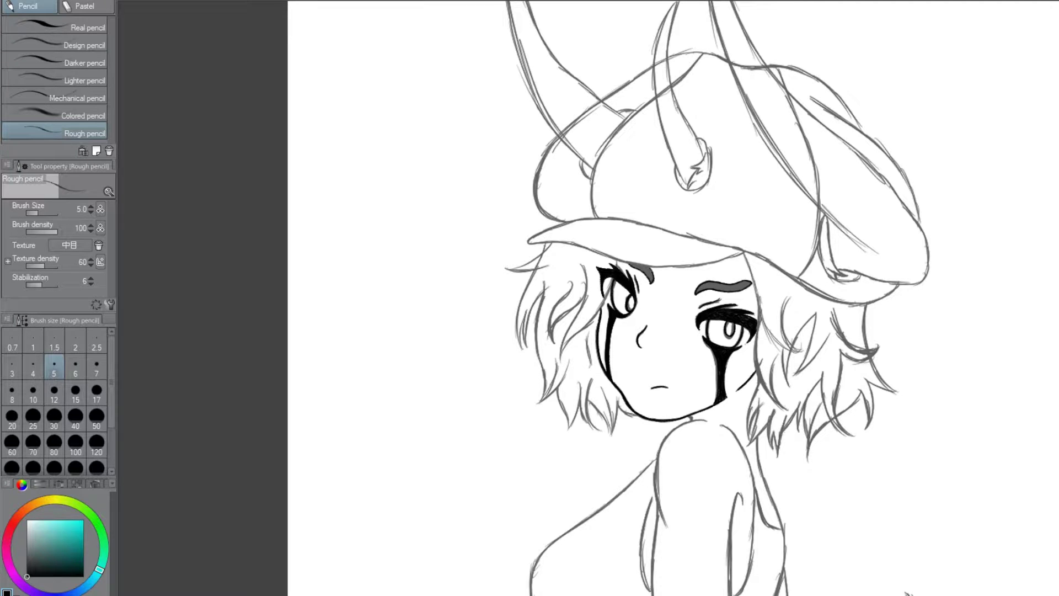
{"action": "scroll", "coordinate": [634, 203], "scroll_direction": "up", "scroll_amount": 10}
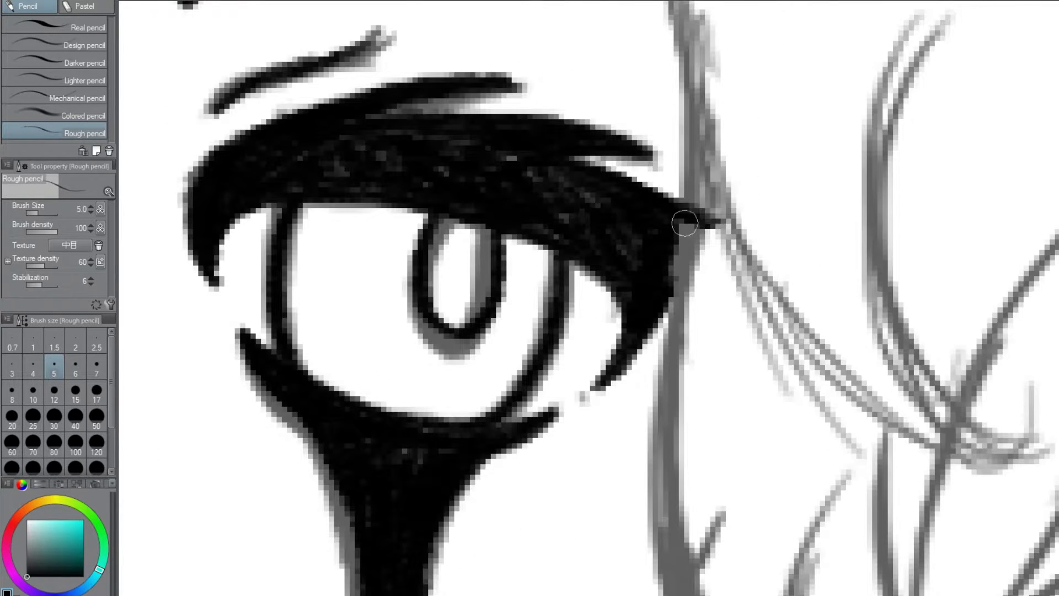
{"action": "left_click_drag", "start_coordinate": [734, 220], "coordinate": [671, 247]}
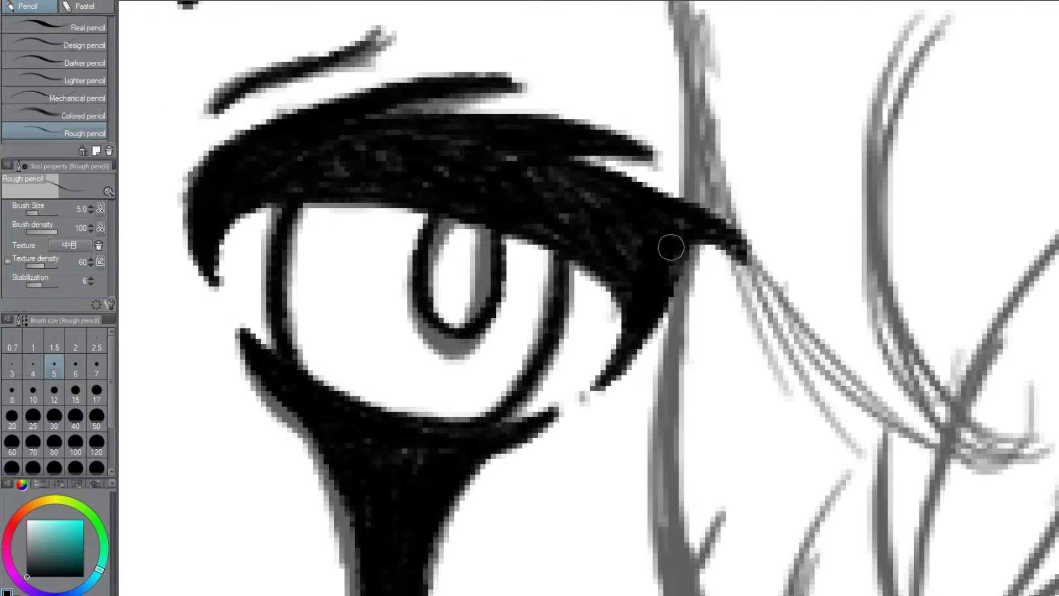
Ink the near shoulder's rounded outline below the chin and the short garment curve beside the upper arm in black.
{"action": "scroll", "coordinate": [620, 229], "scroll_direction": "down", "scroll_amount": 10}
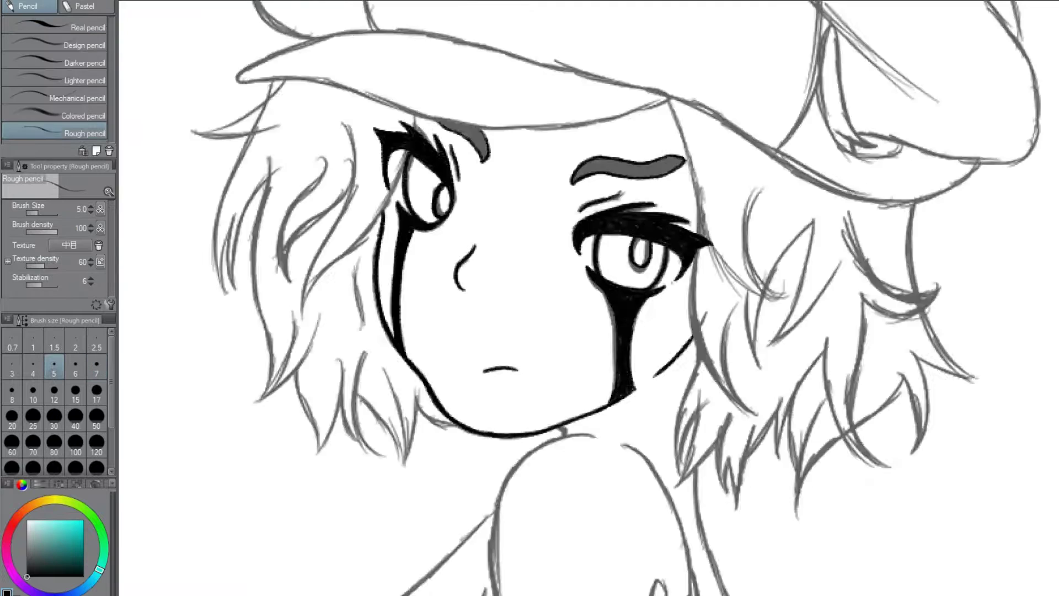
{"action": "scroll", "coordinate": [568, 436], "scroll_direction": "up", "scroll_amount": 6}
{"action": "mouse_move", "coordinate": [518, 523]}
{"action": "left_mouse_down"}
{"action": "mouse_move", "coordinate": [469, 349]}
{"action": "mouse_move", "coordinate": [543, 144]}
{"action": "mouse_move", "coordinate": [634, 99]}
{"action": "mouse_move", "coordinate": [679, 103]}
{"action": "mouse_move", "coordinate": [847, 279]}
{"action": "left_mouse_up"}
{"action": "mouse_move", "coordinate": [827, 331]}
{"action": "left_mouse_down"}
{"action": "mouse_move", "coordinate": [795, 161]}
{"action": "mouse_move", "coordinate": [817, 359]}
{"action": "mouse_move", "coordinate": [742, 426]}
{"action": "left_mouse_up"}
{"action": "mouse_move", "coordinate": [405, 358]}
{"action": "left_mouse_down"}
{"action": "mouse_move", "coordinate": [426, 394]}
{"action": "mouse_move", "coordinate": [434, 215]}
{"action": "left_mouse_up"}
{"action": "scroll", "coordinate": [497, 248], "scroll_direction": "down", "scroll_amount": 6}
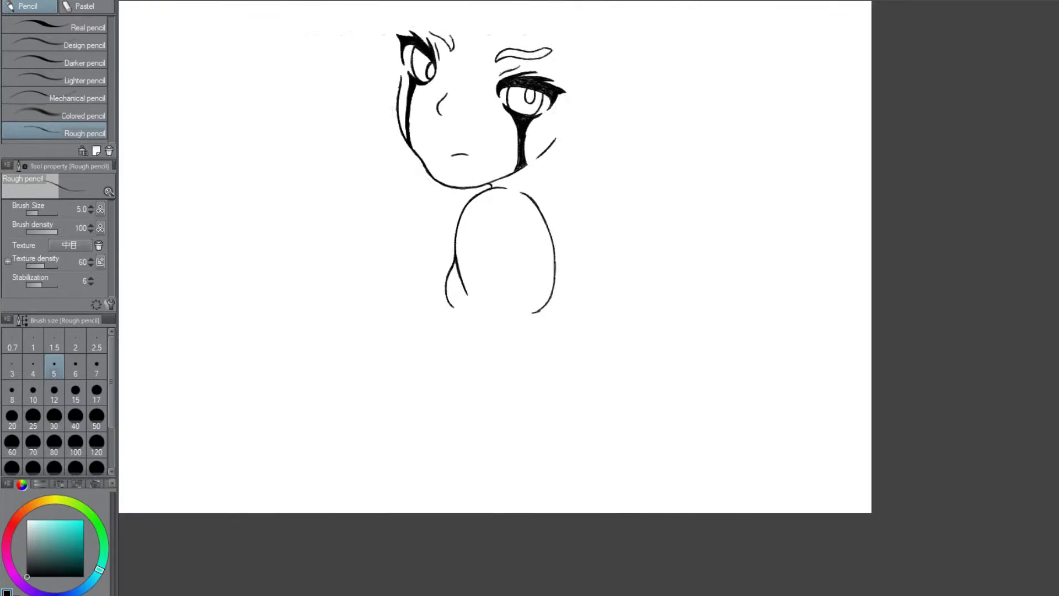
Ink both long edges of the near arm from the armpit curves down to the elbow.
{"action": "scroll", "coordinate": [553, 234], "scroll_direction": "up", "scroll_amount": 6}
{"action": "mouse_move", "coordinate": [553, 234]}
{"action": "left_mouse_down"}
{"action": "mouse_move", "coordinate": [536, 277]}
{"action": "mouse_move", "coordinate": [516, 457]}
{"action": "left_mouse_up"}
{"action": "scroll", "coordinate": [552, 331], "scroll_direction": "down", "scroll_amount": 5}
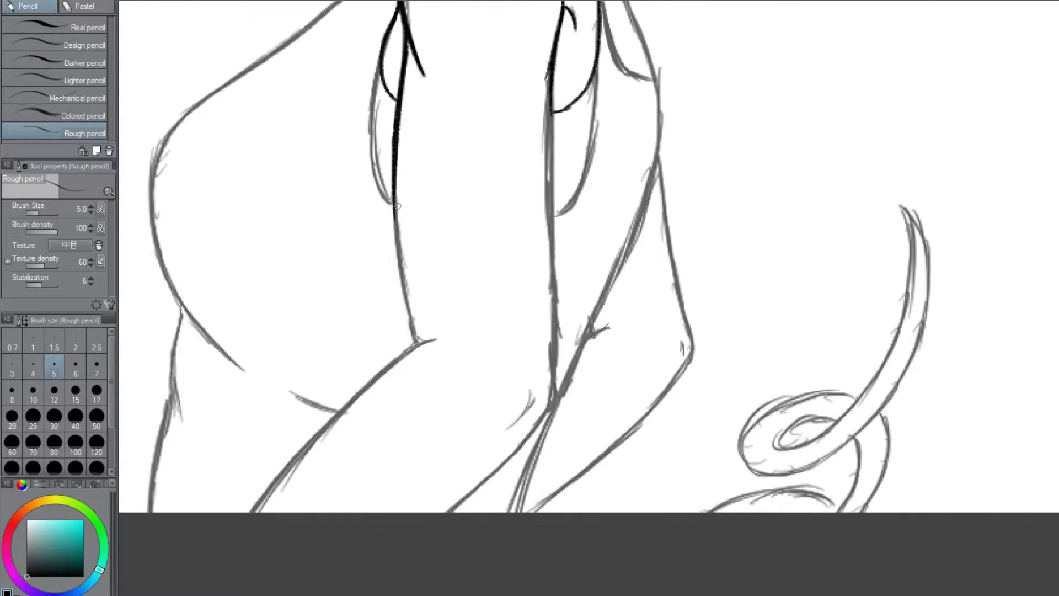
{"action": "scroll", "coordinate": [576, 191], "scroll_direction": "up", "scroll_amount": 5}
{"action": "scroll", "coordinate": [551, 276], "scroll_direction": "down", "scroll_amount": 5}
{"action": "mouse_move", "coordinate": [549, 99]}
{"action": "left_mouse_down"}
{"action": "mouse_move", "coordinate": [552, 519]}
{"action": "mouse_move", "coordinate": [557, 398]}
{"action": "left_mouse_up"}
{"action": "scroll", "coordinate": [552, 331], "scroll_direction": "up", "scroll_amount": 5}
{"action": "scroll", "coordinate": [551, 331], "scroll_direction": "down", "scroll_amount": 5}
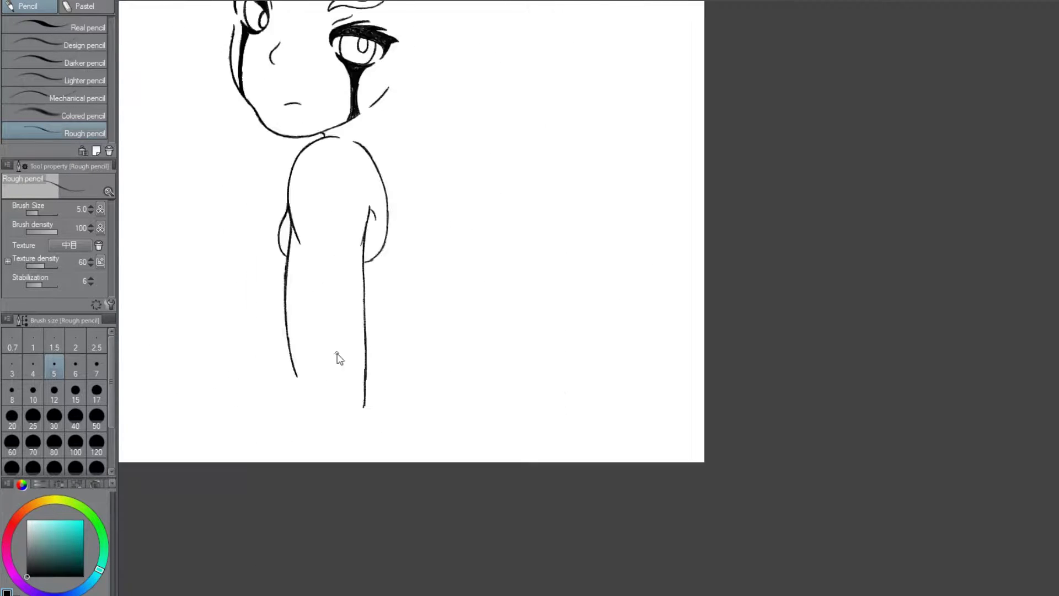
Ink both edges of the near forearm from the elbow downwards and add the small elbow crease.
{"action": "scroll", "coordinate": [268, 409], "scroll_direction": "up", "scroll_amount": 3}
{"action": "scroll", "coordinate": [268, 410], "scroll_direction": "up", "scroll_amount": 2}
{"action": "left_click_drag", "start_coordinate": [411, 237], "coordinate": [251, 441]}
{"action": "key", "text": "ctrl+z"}
{"action": "left_click_drag", "start_coordinate": [544, 325], "coordinate": [438, 434]}
{"action": "scroll", "coordinate": [456, 358], "scroll_direction": "up", "scroll_amount": 4}
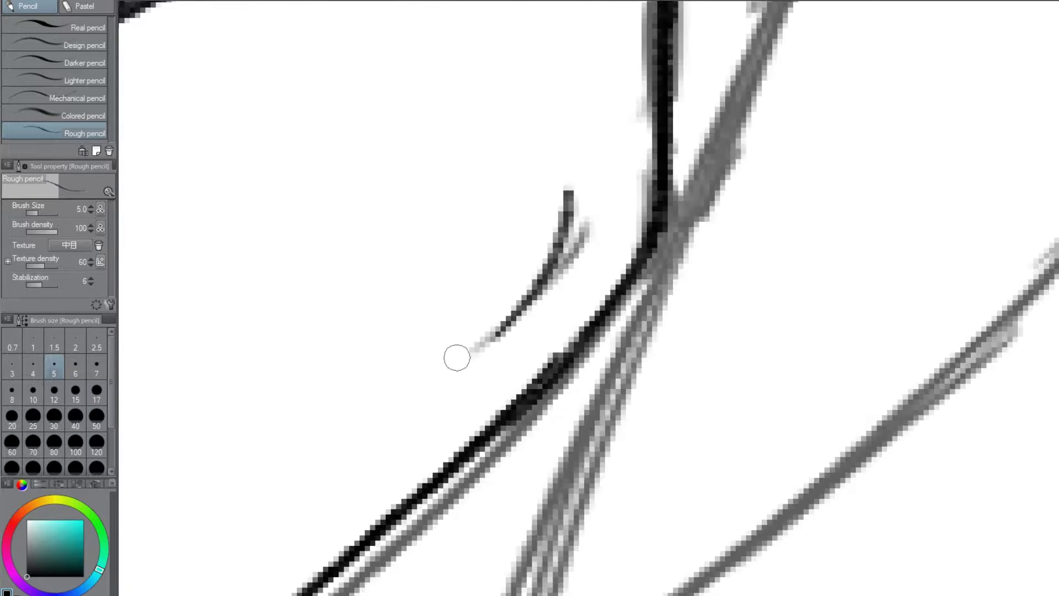
{"action": "scroll", "coordinate": [322, 300], "scroll_direction": "down", "scroll_amount": 8}
{"action": "scroll", "coordinate": [322, 301], "scroll_direction": "up", "scroll_amount": 2}
Lasso the inked elbow and forearm, move them slightly upward, and extend the forearm lines to the canvas's lower edge.
{"action": "key", "text": "m"}
{"action": "left_click_drag", "start_coordinate": [385, 315], "coordinate": [389, 309]}
{"action": "key", "text": "ctrl+t"}
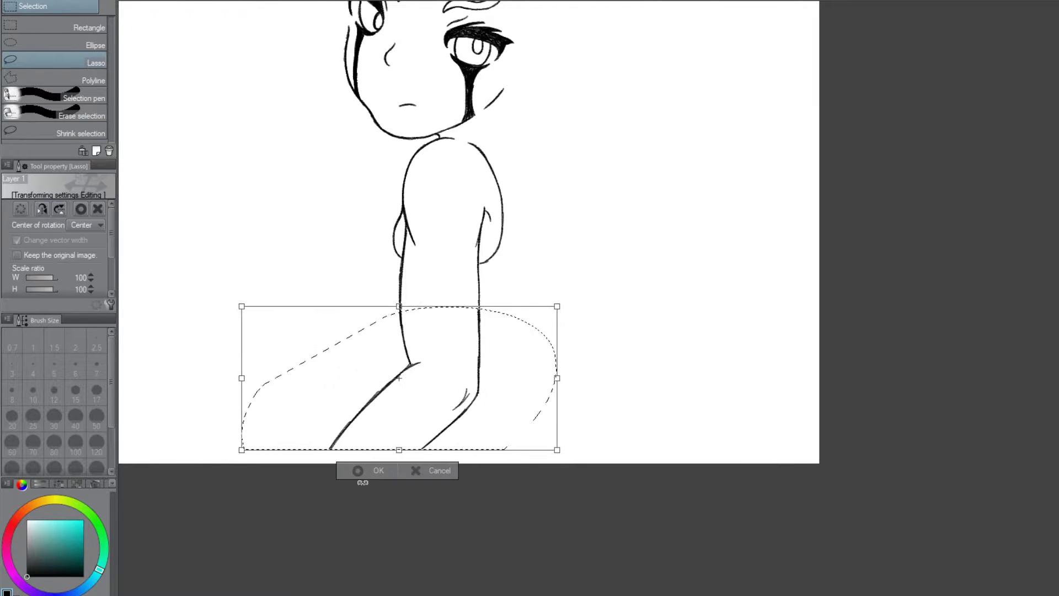
{"action": "key", "text": "Escape"}
{"action": "key", "text": "ctrl+d"}
{"action": "scroll", "coordinate": [419, 215], "scroll_direction": "down", "scroll_amount": 2}
{"action": "key", "text": "p"}
{"action": "scroll", "coordinate": [372, 411], "scroll_direction": "up", "scroll_amount": 3}
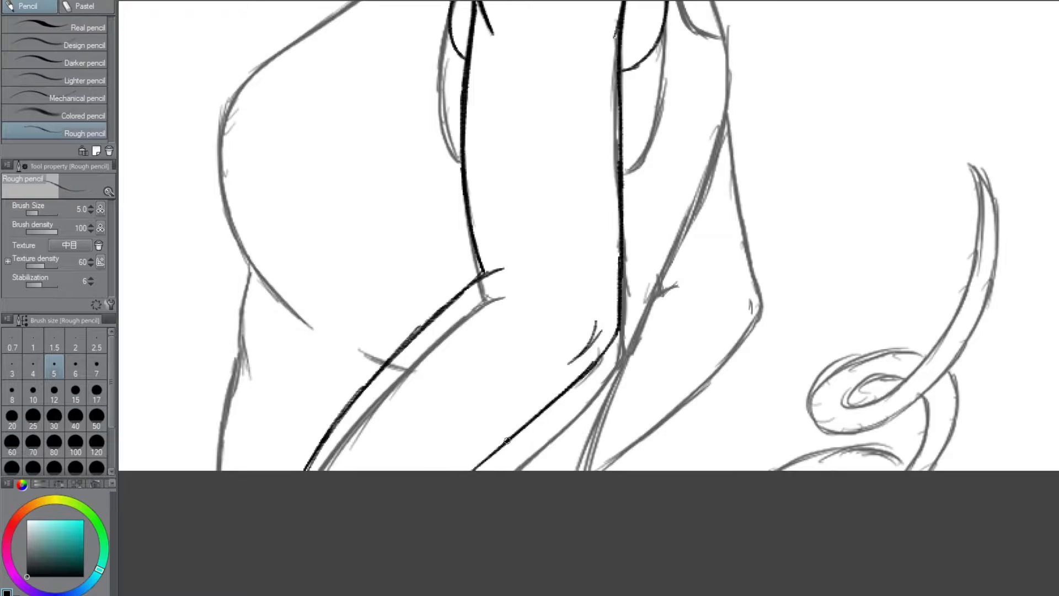
{"action": "scroll", "coordinate": [506, 440], "scroll_direction": "down", "scroll_amount": 4}
Erase the uneven stretch of the near arm's back edge and re-ink it as a clean line into the elbow.
{"action": "key", "text": "e"}
{"action": "scroll", "coordinate": [521, 324], "scroll_direction": "up", "scroll_amount": 4}
{"action": "scroll", "coordinate": [435, 456], "scroll_direction": "down", "scroll_amount": 2}
{"action": "scroll", "coordinate": [628, 328], "scroll_direction": "up", "scroll_amount": 2}
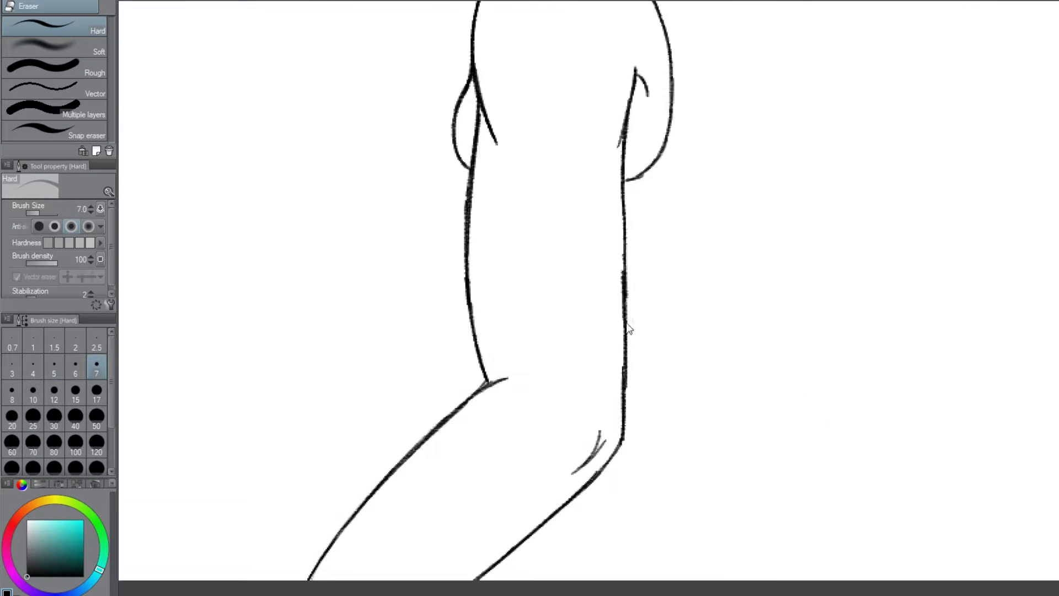
{"action": "scroll", "coordinate": [629, 329], "scroll_direction": "down", "scroll_amount": 2}
{"action": "left_click_drag", "start_coordinate": [600, 231], "coordinate": [602, 359]}
{"action": "key", "text": "p"}
{"action": "scroll", "coordinate": [629, 409], "scroll_direction": "up", "scroll_amount": 3}
{"action": "left_click_drag", "start_coordinate": [616, 34], "coordinate": [625, 377]}
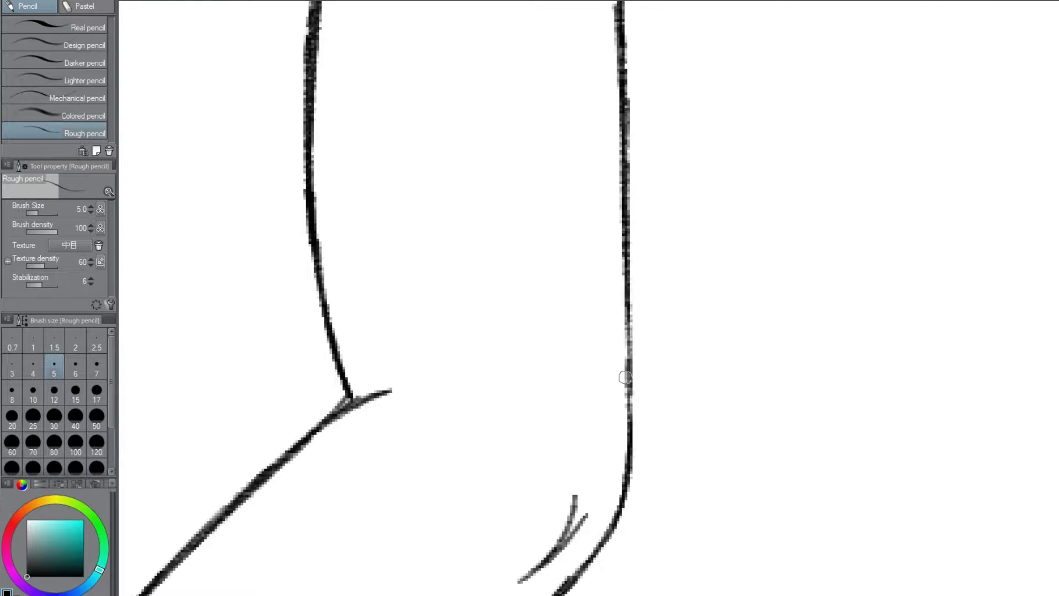
Ink the neck and back line below the hair and the curved garment edge behind the shoulder.
{"action": "scroll", "coordinate": [625, 378], "scroll_direction": "down", "scroll_amount": 4}
{"action": "scroll", "coordinate": [629, 381], "scroll_direction": "up", "scroll_amount": 1}
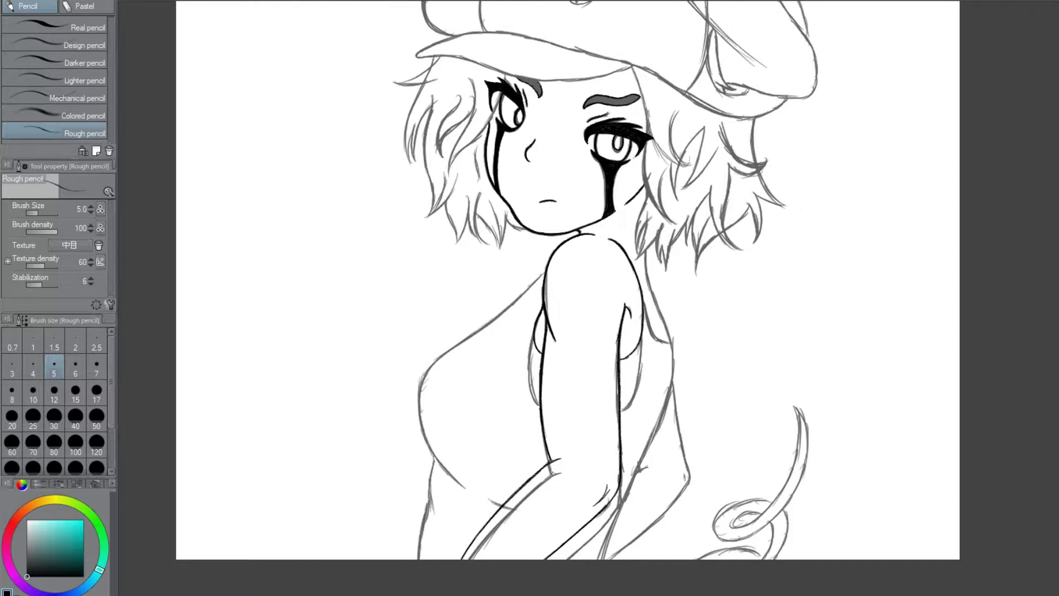
{"action": "scroll", "coordinate": [405, 413], "scroll_direction": "up", "scroll_amount": 3}
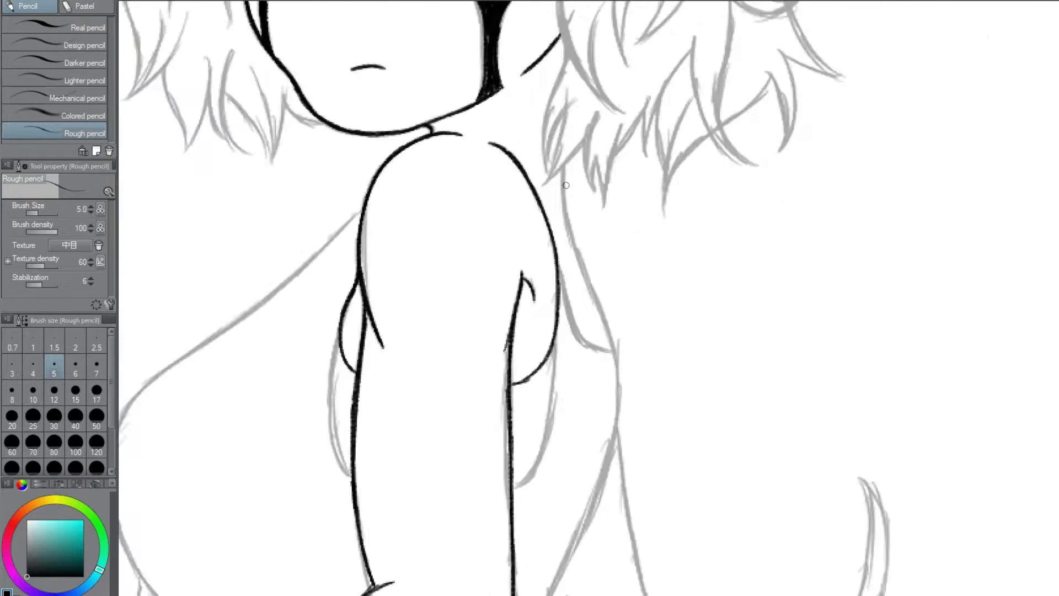
{"action": "left_click_drag", "start_coordinate": [632, 442], "coordinate": [656, 513]}
{"action": "scroll", "coordinate": [656, 513], "scroll_direction": "down", "scroll_amount": 3}
{"action": "scroll", "coordinate": [605, 298], "scroll_direction": "right", "scroll_amount": 2}
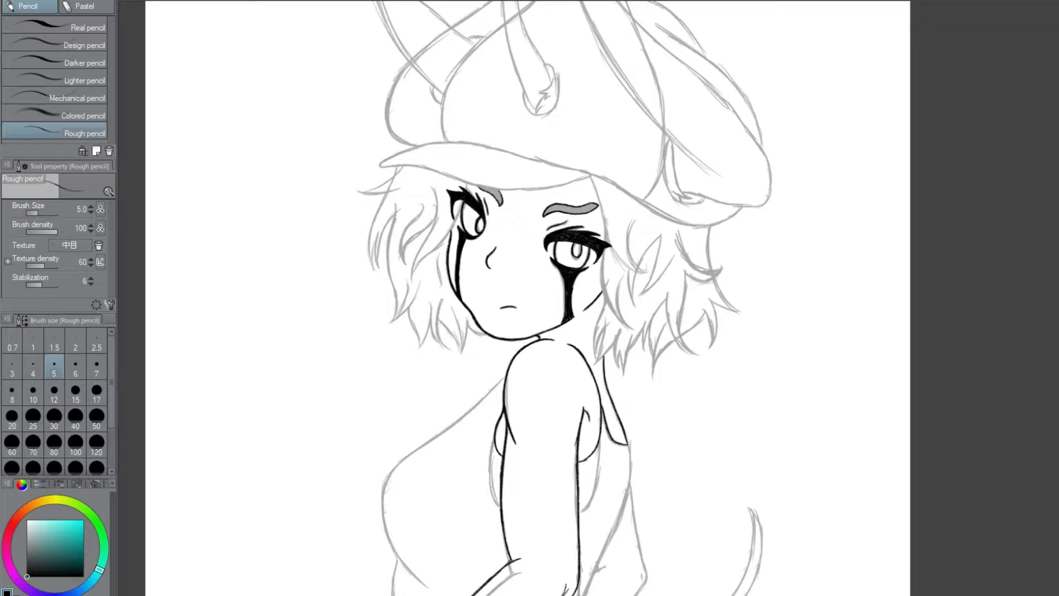
Ink the torso's front outline from the shoulder slope around the chest towards the waist.
{"action": "scroll", "coordinate": [386, 420], "scroll_direction": "up", "scroll_amount": 5}
{"action": "left_click_drag", "start_coordinate": [422, 135], "coordinate": [375, 424]}
{"action": "scroll", "coordinate": [375, 424], "scroll_direction": "down", "scroll_amount": 5}
{"action": "scroll", "coordinate": [331, 33], "scroll_direction": "up", "scroll_amount": 4}
{"action": "mouse_move", "coordinate": [338, 24]}
{"action": "left_mouse_down"}
{"action": "mouse_move", "coordinate": [270, 205]}
{"action": "mouse_move", "coordinate": [450, 529]}
{"action": "mouse_move", "coordinate": [276, 133]}
{"action": "left_mouse_up"}
{"action": "scroll", "coordinate": [518, 34], "scroll_direction": "down", "scroll_amount": 2}
{"action": "scroll", "coordinate": [518, 34], "scroll_direction": "up", "scroll_amount": 3}
{"action": "scroll", "coordinate": [447, 141], "scroll_direction": "down", "scroll_amount": 2}
{"action": "scroll", "coordinate": [447, 141], "scroll_direction": "up", "scroll_amount": 4}
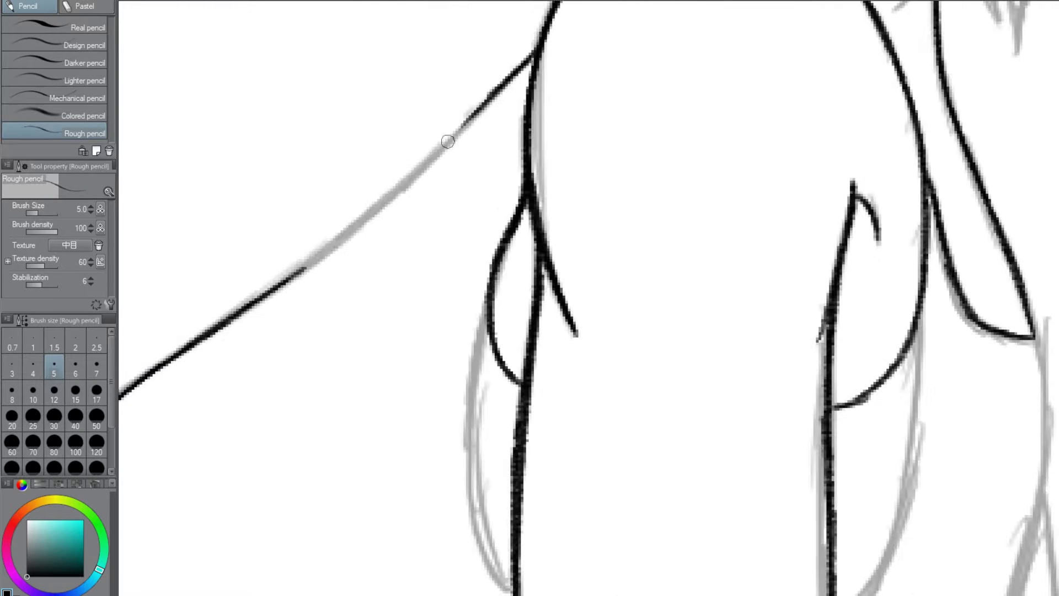
Erase the middle of the slope between shoulder and chest and re-ink it as a smooth connecting line.
{"action": "key", "text": "e"}
{"action": "left_click_drag", "start_coordinate": [355, 220], "coordinate": [342, 234]}
{"action": "scroll", "coordinate": [348, 232], "scroll_direction": "down", "scroll_amount": 3}
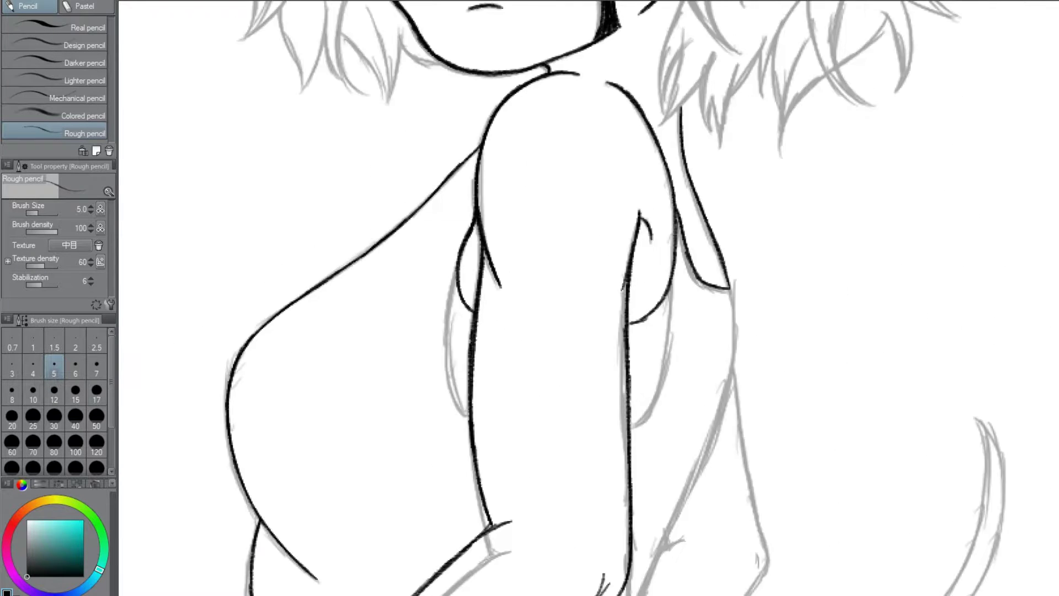
{"action": "scroll", "coordinate": [348, 232], "scroll_direction": "up", "scroll_amount": 3}
{"action": "left_click_drag", "start_coordinate": [337, 328], "coordinate": [496, 177]}
{"action": "key", "text": "p"}
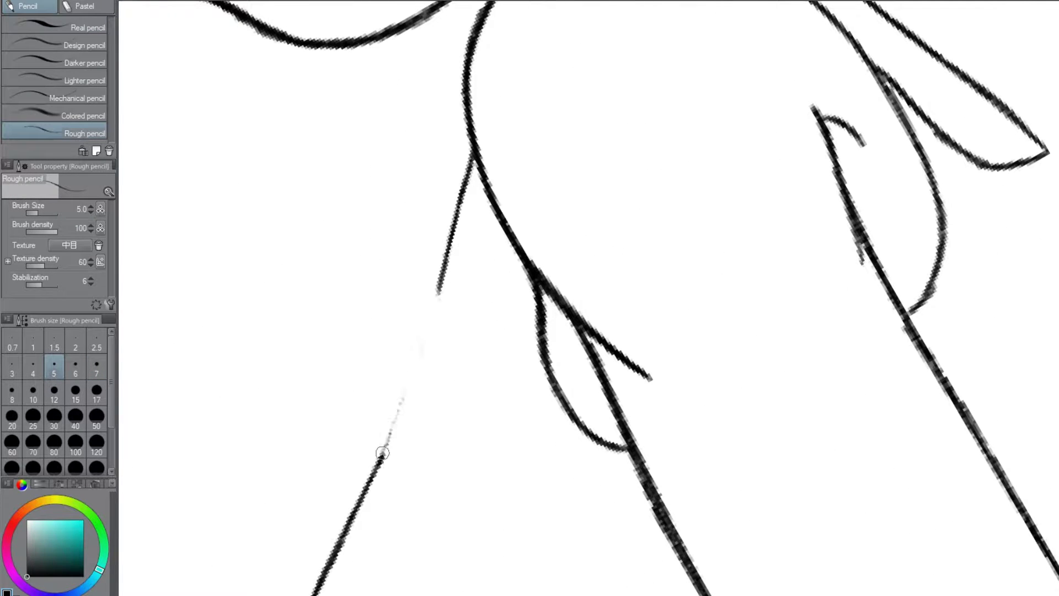
{"action": "scroll", "coordinate": [382, 452], "scroll_direction": "down", "scroll_amount": 3}
{"action": "scroll", "coordinate": [454, 372], "scroll_direction": "up", "scroll_amount": 3}
{"action": "left_click_drag", "start_coordinate": [449, 342], "coordinate": [461, 422]}
{"action": "scroll", "coordinate": [454, 371], "scroll_direction": "down", "scroll_amount": 3}
{"action": "scroll", "coordinate": [623, 321], "scroll_direction": "down", "scroll_amount": 2}
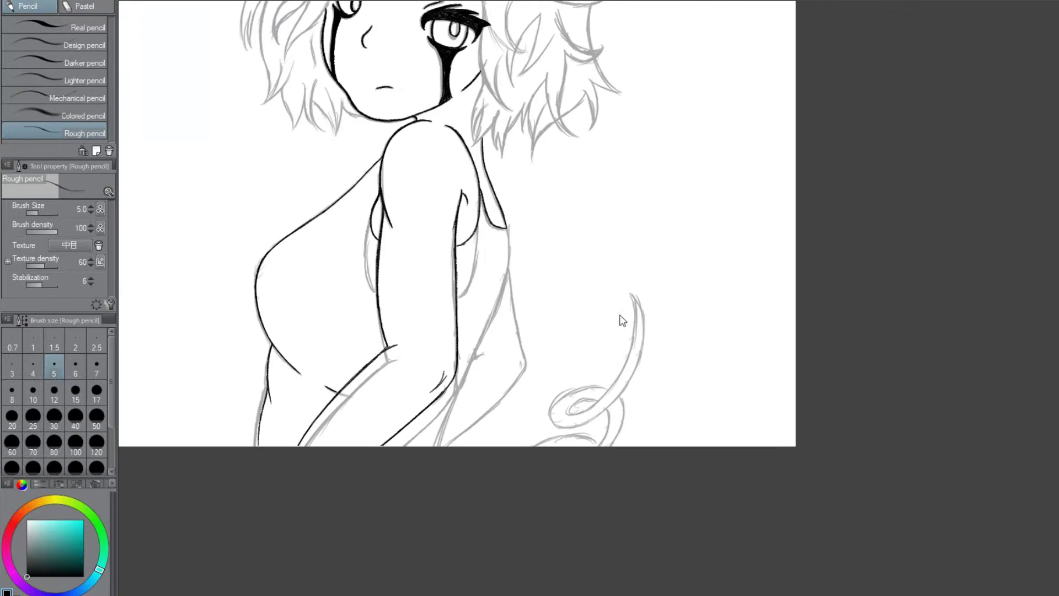
Ink the back contour from behind the shoulder diagonally down past the near elbow to the canvas's lower edge.
{"action": "scroll", "coordinate": [622, 321], "scroll_direction": "up", "scroll_amount": 3}
{"action": "scroll", "coordinate": [497, 331], "scroll_direction": "down", "scroll_amount": 2}
{"action": "scroll", "coordinate": [496, 331], "scroll_direction": "up", "scroll_amount": 2}
{"action": "left_click_drag", "start_coordinate": [523, 243], "coordinate": [442, 425]}
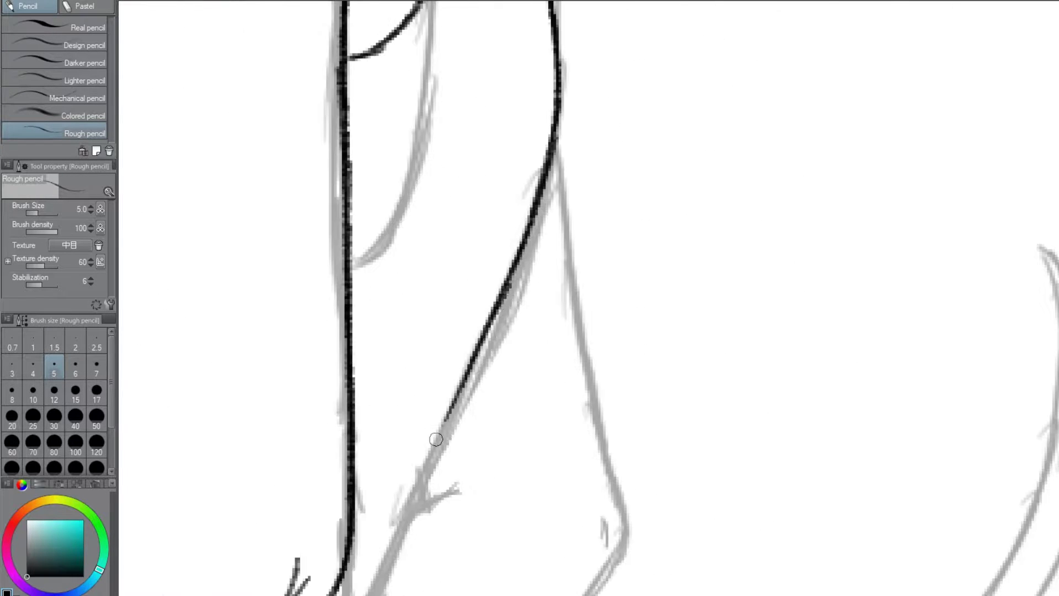
{"action": "scroll", "coordinate": [436, 439], "scroll_direction": "down", "scroll_amount": 3}
{"action": "scroll", "coordinate": [536, 163], "scroll_direction": "up", "scroll_amount": 1}
{"action": "scroll", "coordinate": [536, 164], "scroll_direction": "down", "scroll_amount": 1}
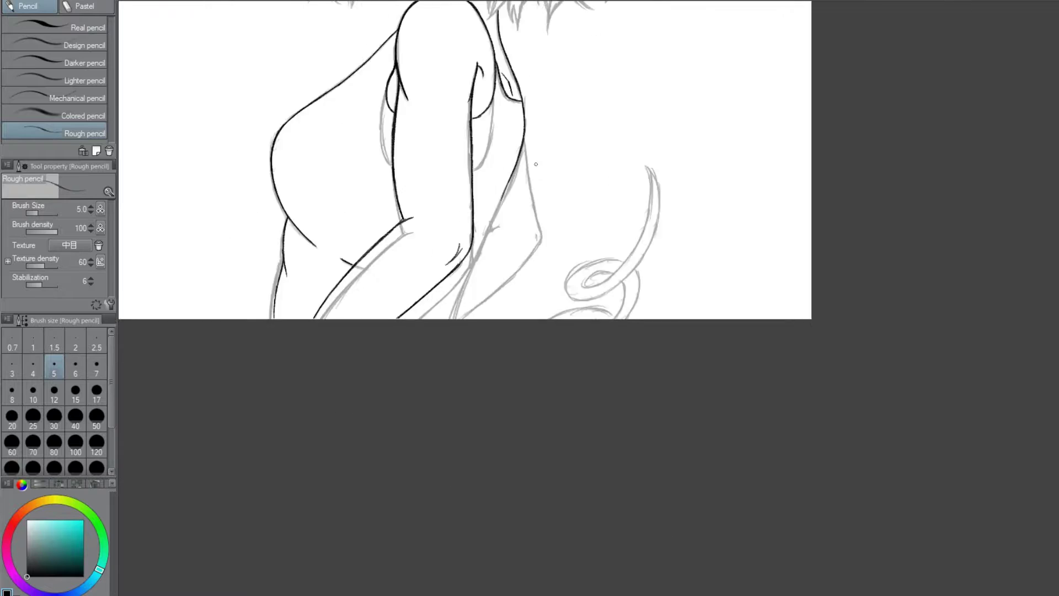
{"action": "scroll", "coordinate": [535, 164], "scroll_direction": "up", "scroll_amount": 3}
{"action": "scroll", "coordinate": [405, 366], "scroll_direction": "down", "scroll_amount": 2}
{"action": "scroll", "coordinate": [404, 367], "scroll_direction": "up", "scroll_amount": 2}
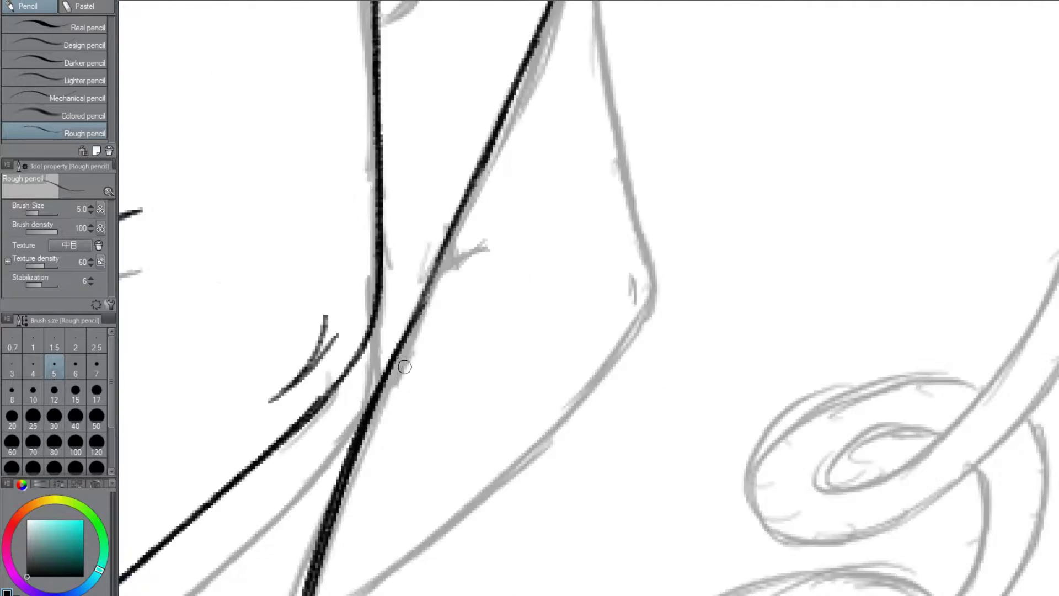
{"action": "scroll", "coordinate": [405, 366], "scroll_direction": "down", "scroll_amount": 2}
{"action": "scroll", "coordinate": [404, 367], "scroll_direction": "up", "scroll_amount": 2}
Ink the far arm's outer outline down to its elbow and back along the forearm to the canvas's lower edge.
{"action": "scroll", "coordinate": [405, 366], "scroll_direction": "down", "scroll_amount": 3}
{"action": "scroll", "coordinate": [529, 166], "scroll_direction": "up", "scroll_amount": 3}
{"action": "left_click_drag", "start_coordinate": [524, 82], "coordinate": [576, 393]}
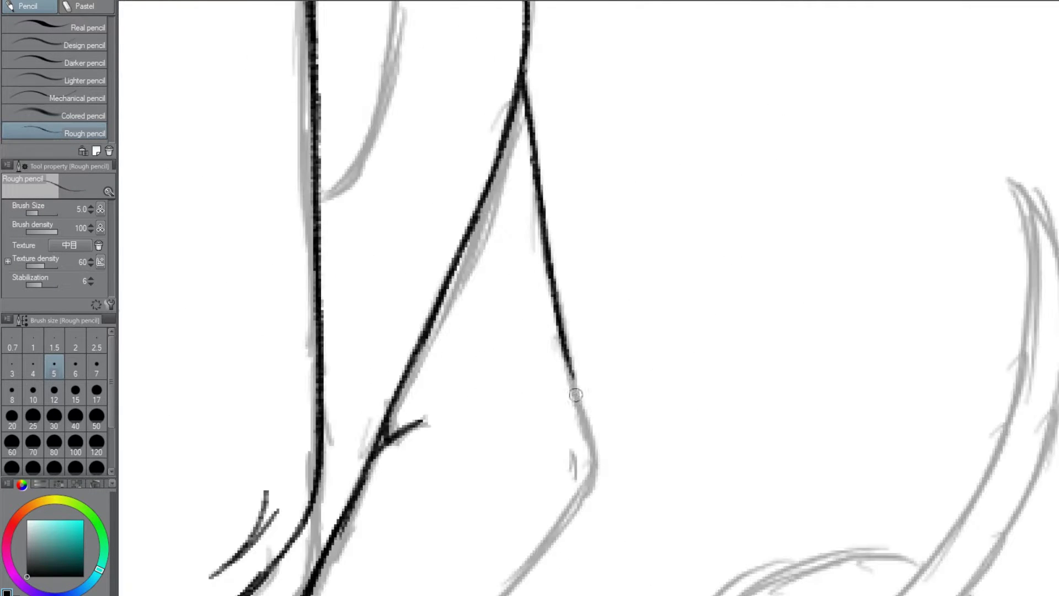
{"action": "scroll", "coordinate": [576, 395], "scroll_direction": "down", "scroll_amount": 2}
{"action": "left_click_drag", "start_coordinate": [705, 237], "coordinate": [397, 563]}
{"action": "scroll", "coordinate": [653, 379], "scroll_direction": "down", "scroll_amount": 4}
{"action": "scroll", "coordinate": [579, 454], "scroll_direction": "up", "scroll_amount": 5}
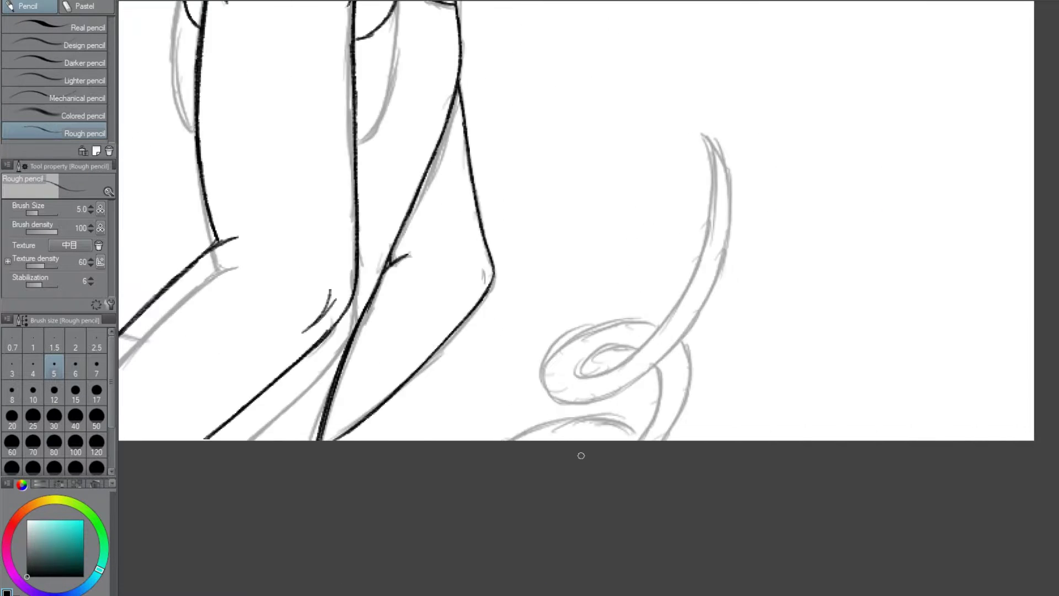
Ink the tail's base arc, the upper curve of its inner curl and both edges rising from the canvas's lower edge.
{"action": "mouse_move", "coordinate": [485, 422]}
{"action": "left_mouse_down"}
{"action": "mouse_move", "coordinate": [545, 410]}
{"action": "mouse_move", "coordinate": [706, 422]}
{"action": "left_mouse_up"}
{"action": "left_click_drag", "start_coordinate": [742, 276], "coordinate": [718, 384]}
{"action": "key", "text": "ctrl+z"}
{"action": "left_click_drag", "start_coordinate": [598, 291], "coordinate": [632, 244]}
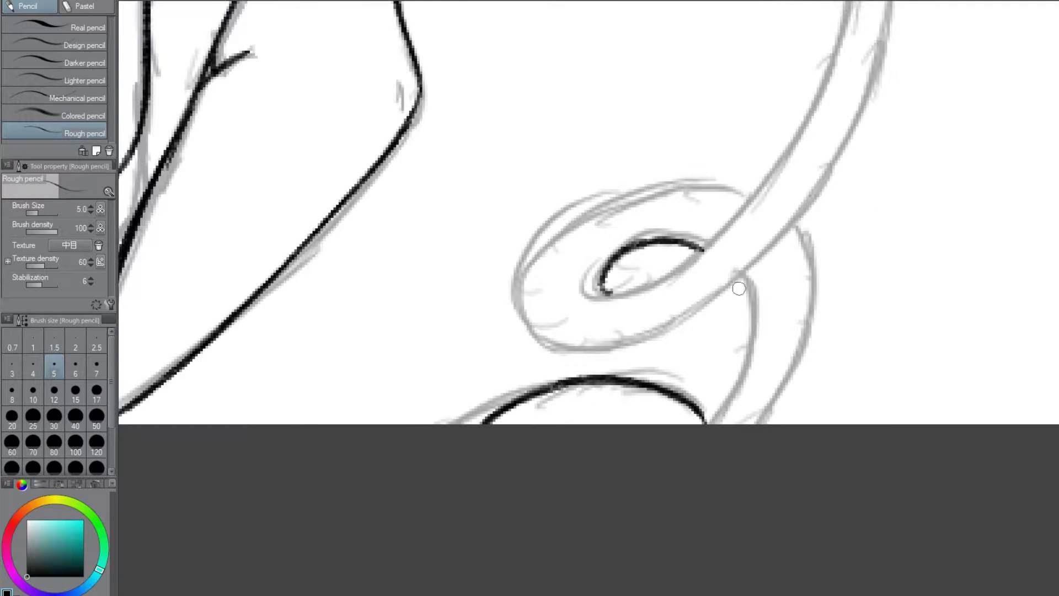
{"action": "left_click_drag", "start_coordinate": [739, 283], "coordinate": [710, 423]}
{"action": "left_click_drag", "start_coordinate": [788, 232], "coordinate": [759, 424]}
Ink the outer edge of the tail's loop, close its inner curl and trace the edges where the tail crosses itself.
{"action": "left_click_drag", "start_coordinate": [675, 191], "coordinate": [524, 309]}
{"action": "scroll", "coordinate": [568, 281], "scroll_direction": "up", "scroll_amount": 3}
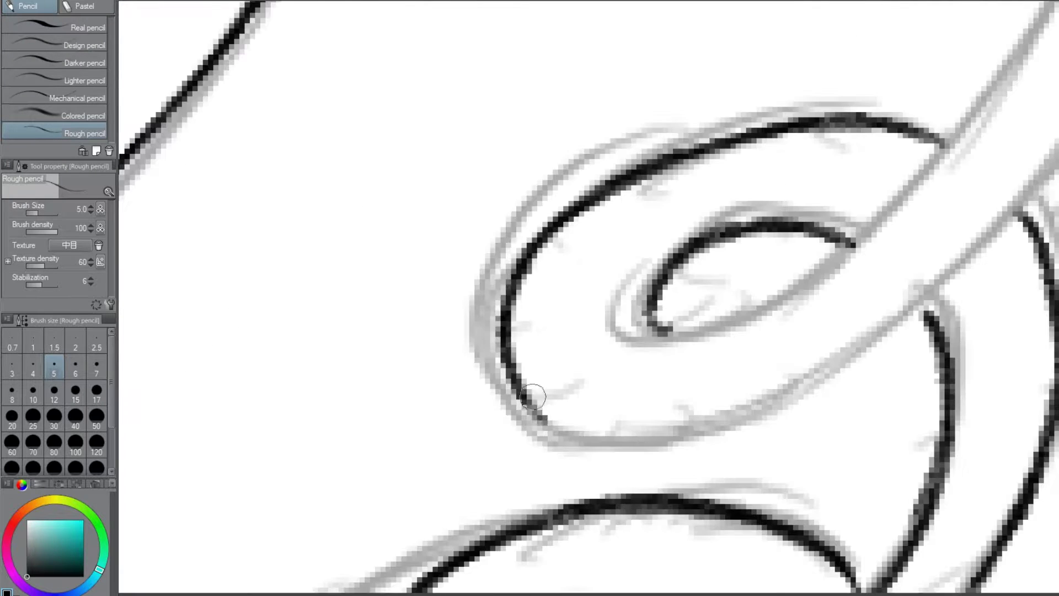
{"action": "scroll", "coordinate": [896, 159], "scroll_direction": "down", "scroll_amount": 5}
{"action": "scroll", "coordinate": [896, 159], "scroll_direction": "up", "scroll_amount": 3}
{"action": "mouse_move", "coordinate": [620, 258]}
{"action": "left_mouse_down"}
{"action": "mouse_move", "coordinate": [700, 232]}
{"action": "mouse_move", "coordinate": [764, 163]}
{"action": "left_mouse_up"}
{"action": "left_click_drag", "start_coordinate": [745, 243], "coordinate": [805, 189]}
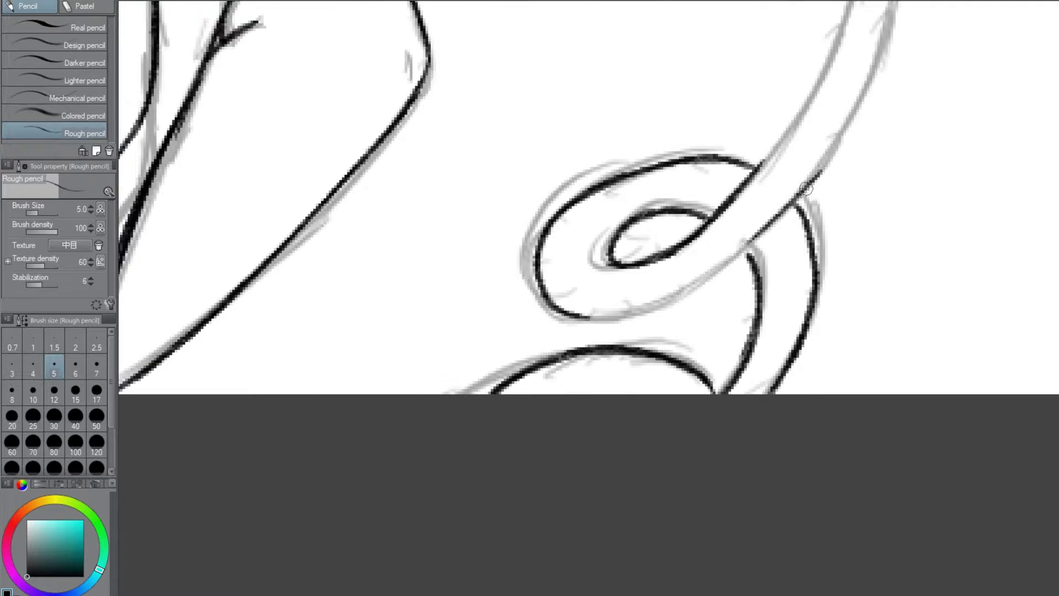
{"action": "left_click_drag", "start_coordinate": [643, 309], "coordinate": [706, 276]}
Ink both long edges of the tail from the loop up to its pointed tip.
{"action": "scroll", "coordinate": [772, 303], "scroll_direction": "down", "scroll_amount": 3}
{"action": "scroll", "coordinate": [764, 220], "scroll_direction": "up", "scroll_amount": 4}
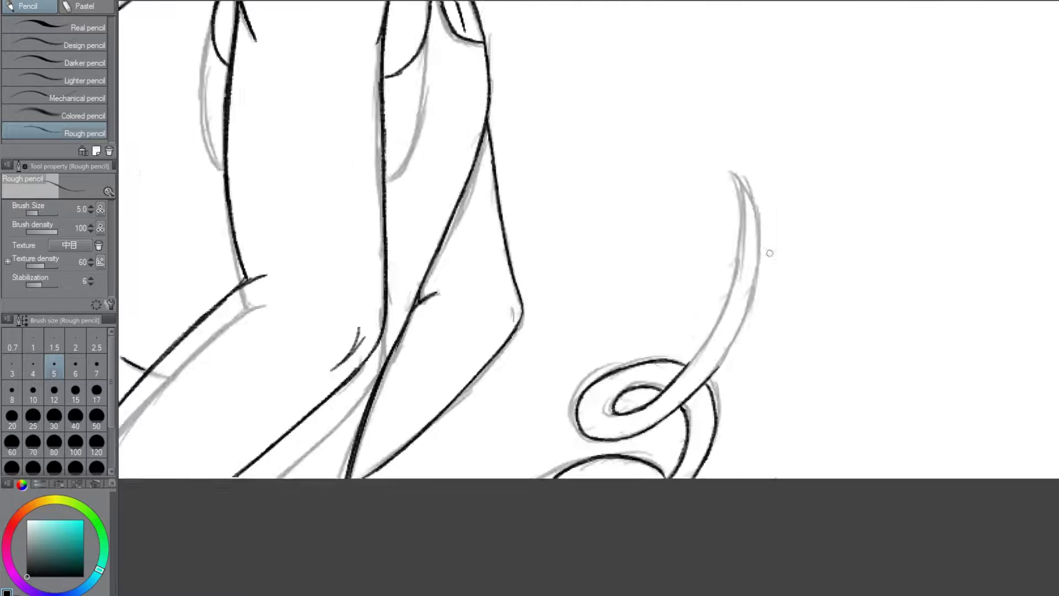
{"action": "mouse_move", "coordinate": [635, 436]}
{"action": "left_mouse_down"}
{"action": "mouse_move", "coordinate": [717, 58]}
{"action": "mouse_move", "coordinate": [756, 309]}
{"action": "mouse_move", "coordinate": [672, 463]}
{"action": "left_mouse_up"}
{"action": "scroll", "coordinate": [756, 309], "scroll_direction": "down", "scroll_amount": 2}
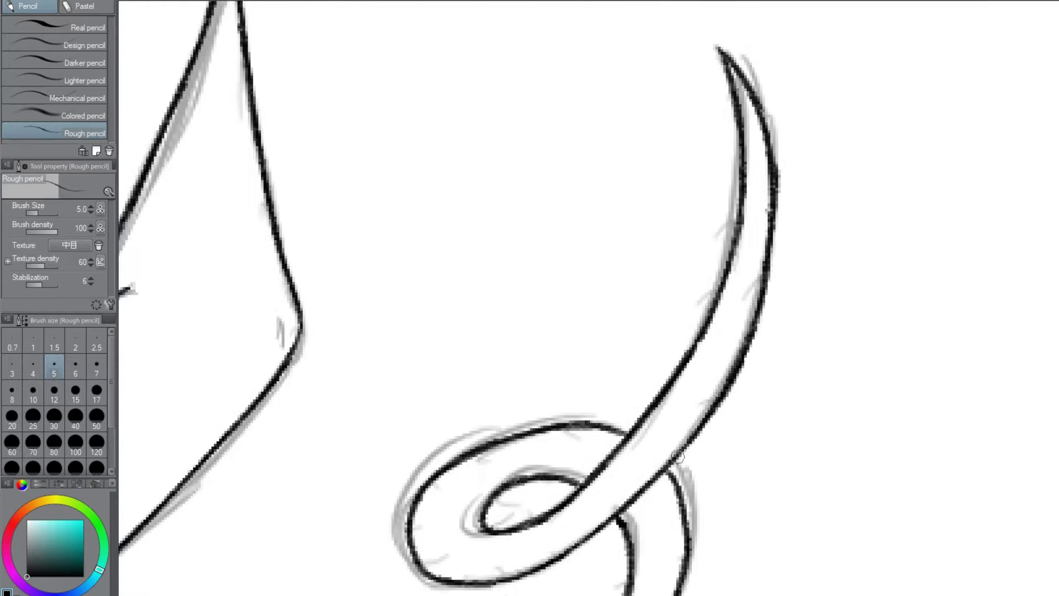
{"action": "scroll", "coordinate": [527, 203], "scroll_direction": "down", "scroll_amount": 3}
{"action": "scroll", "coordinate": [308, 54], "scroll_direction": "down", "scroll_amount": 2}
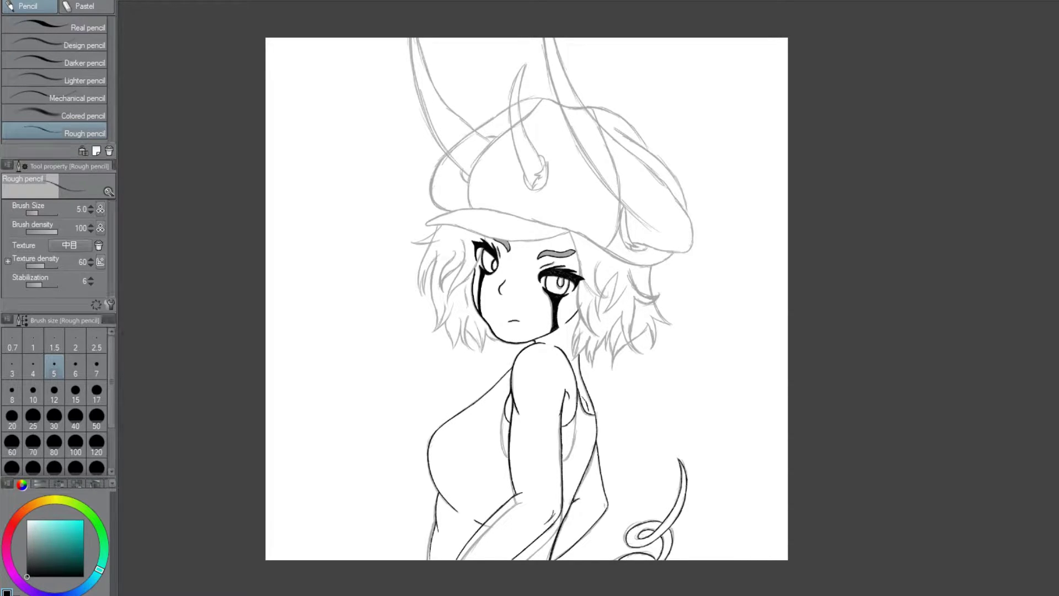
Lasso the right eye's lower lid and apply a free transform to it.
{"action": "scroll", "coordinate": [524, 276], "scroll_direction": "up", "scroll_amount": 6}
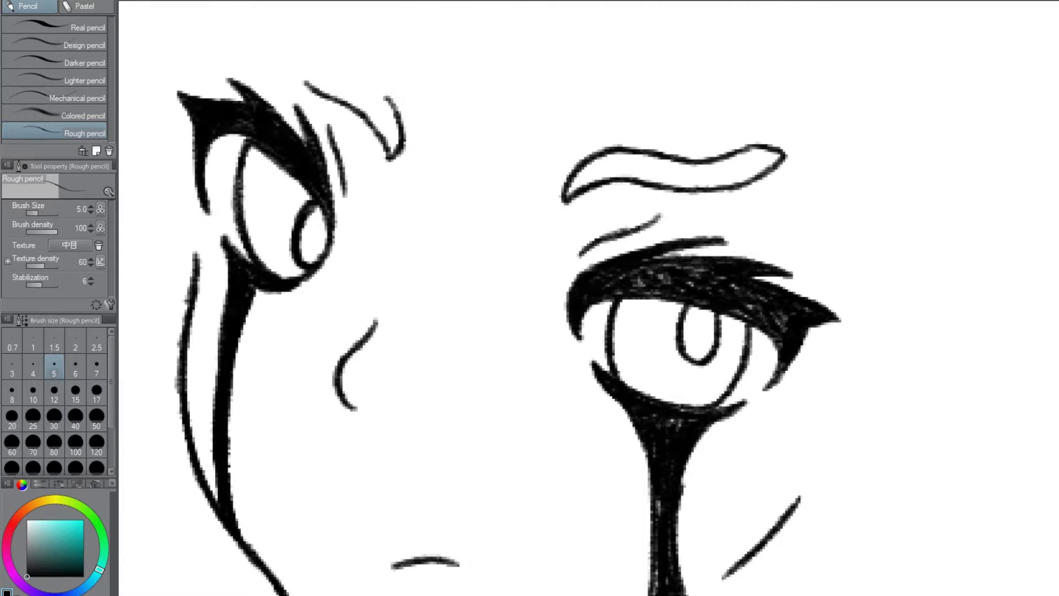
{"action": "key", "text": "m"}
{"action": "left_click_drag", "start_coordinate": [291, 213], "coordinate": [309, 205]}
{"action": "scroll", "coordinate": [546, 331], "scroll_direction": "down", "scroll_amount": 3}
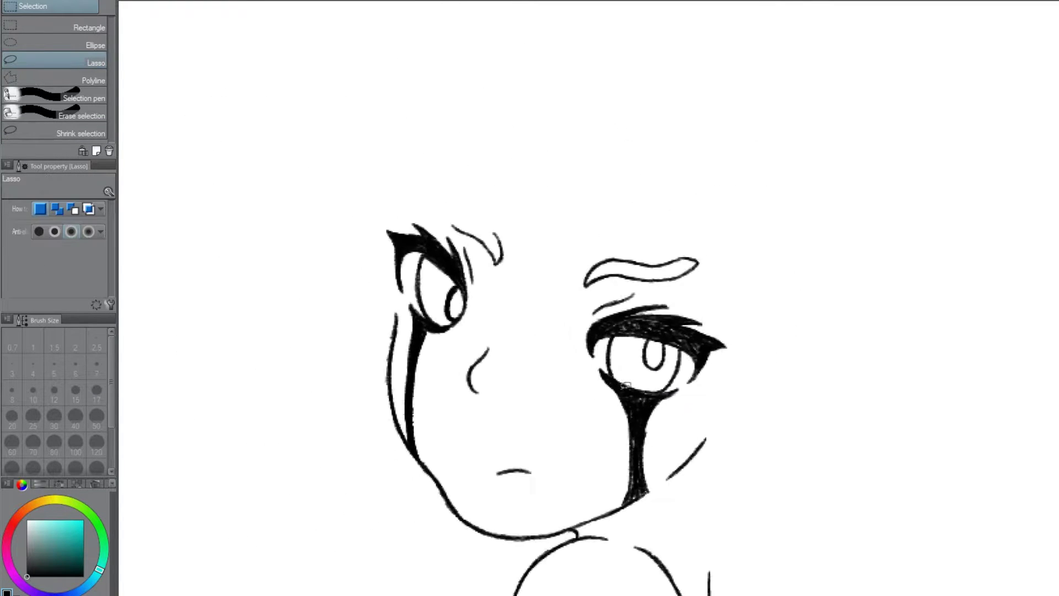
{"action": "scroll", "coordinate": [548, 330], "scroll_direction": "up", "scroll_amount": 2}
{"action": "scroll", "coordinate": [548, 331], "scroll_direction": "up", "scroll_amount": 2}
{"action": "scroll", "coordinate": [548, 331], "scroll_direction": "down", "scroll_amount": 3}
{"action": "scroll", "coordinate": [548, 330], "scroll_direction": "up", "scroll_amount": 1}
{"action": "left_click_drag", "start_coordinate": [458, 322], "coordinate": [640, 353]}
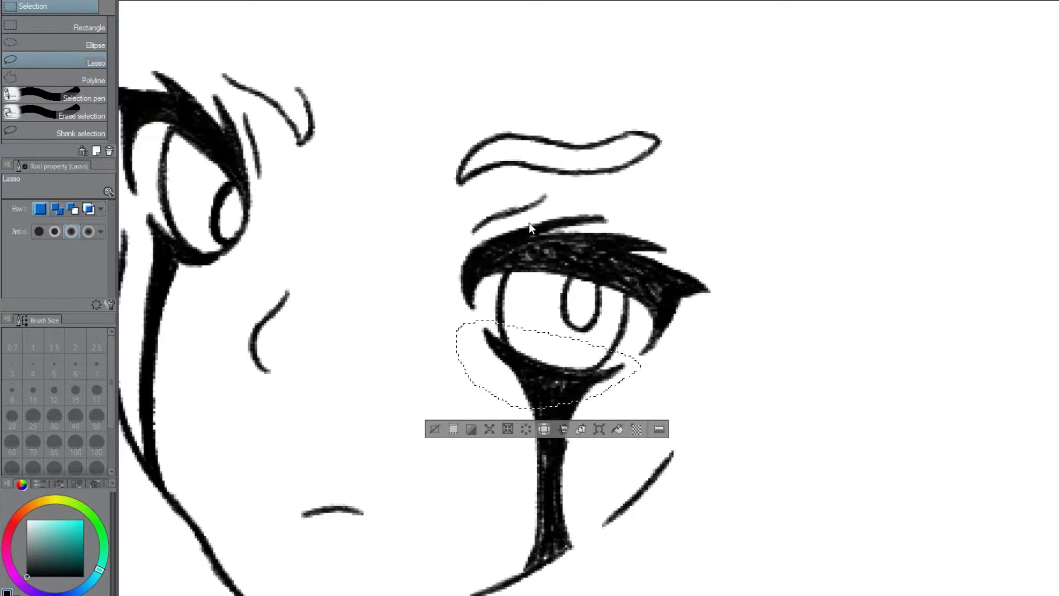
{"action": "key", "text": "ctrl+t"}
{"action": "key", "text": "Return"}
{"action": "scroll", "coordinate": [589, 384], "scroll_direction": "down", "scroll_amount": 3}
Ink the cap brim's pointed front end, its lower edge above the left eye and the start of its upper edge.
{"action": "key", "text": "p"}
{"action": "scroll", "coordinate": [560, 372], "scroll_direction": "up", "scroll_amount": 2}
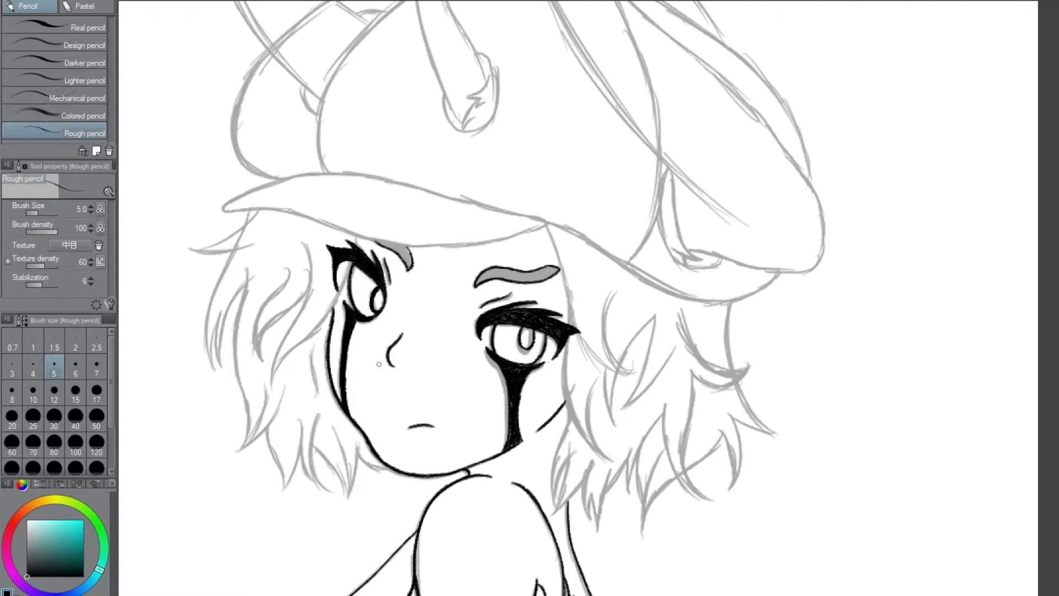
{"action": "scroll", "coordinate": [232, 201], "scroll_direction": "up", "scroll_amount": 3}
{"action": "left_click_drag", "start_coordinate": [209, 223], "coordinate": [368, 219]}
{"action": "mouse_move", "coordinate": [466, 257]}
{"action": "left_mouse_down"}
{"action": "mouse_move", "coordinate": [684, 318]}
{"action": "mouse_move", "coordinate": [814, 320]}
{"action": "left_mouse_up"}
{"action": "mouse_move", "coordinate": [209, 218]}
{"action": "left_mouse_down"}
{"action": "mouse_move", "coordinate": [209, 231]}
{"action": "mouse_move", "coordinate": [407, 133]}
{"action": "left_mouse_up"}
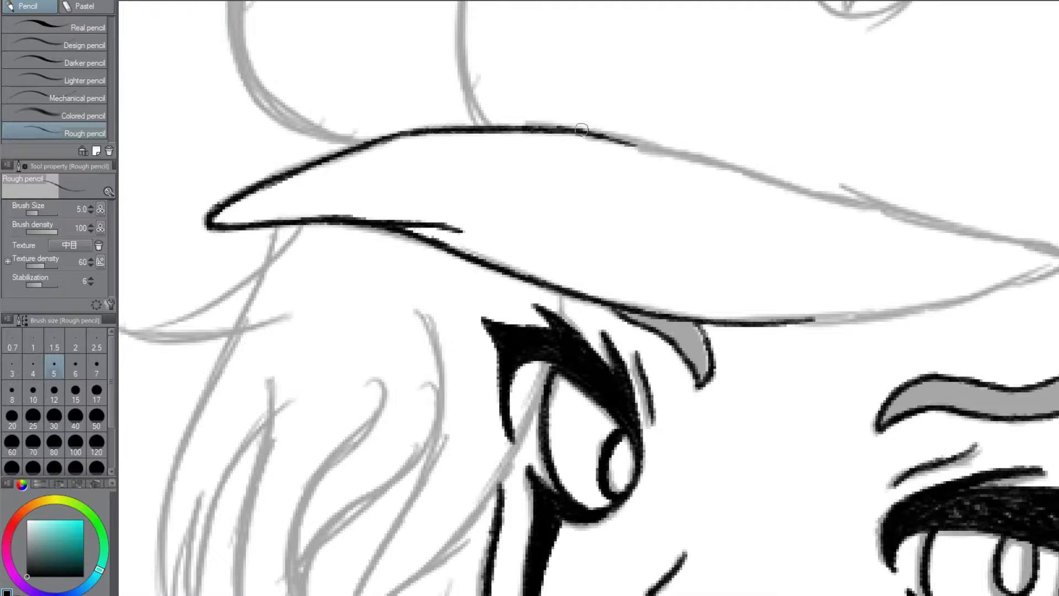
Complete the cap brim by inking its upper edge over the right brow and joining the lower edge to it.
{"action": "scroll", "coordinate": [679, 154], "scroll_direction": "down", "scroll_amount": 1}
{"action": "left_click_drag", "start_coordinate": [657, 142], "coordinate": [869, 211]}
{"action": "scroll", "coordinate": [772, 210], "scroll_direction": "down", "scroll_amount": 3}
{"action": "scroll", "coordinate": [773, 210], "scroll_direction": "up", "scroll_amount": 4}
{"action": "left_click_drag", "start_coordinate": [645, 160], "coordinate": [828, 222]}
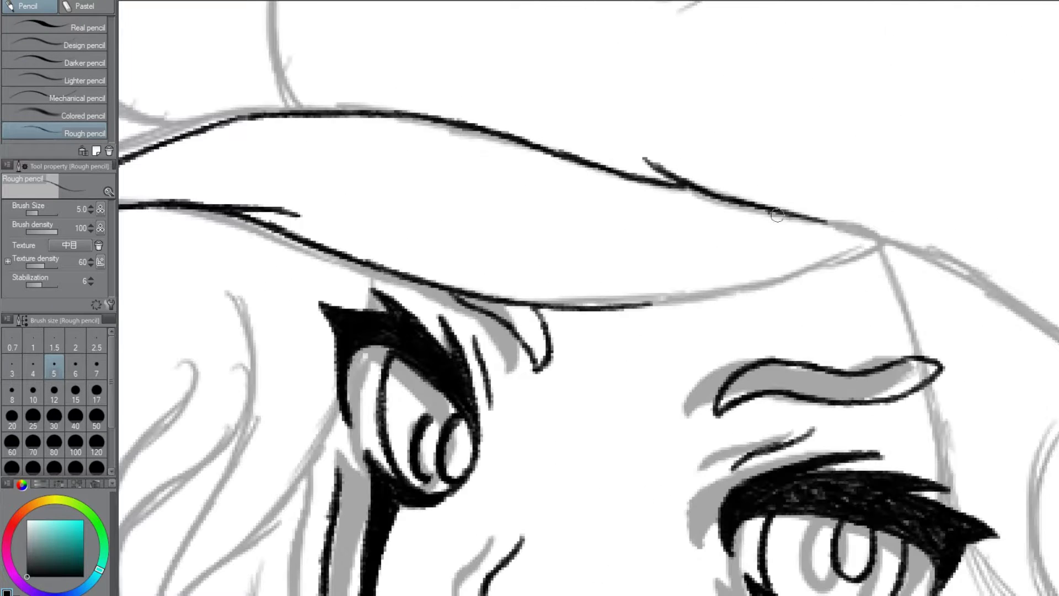
{"action": "left_click_drag", "start_coordinate": [640, 303], "coordinate": [860, 251]}
{"action": "scroll", "coordinate": [777, 272], "scroll_direction": "down", "scroll_amount": 4}
{"action": "key", "text": "k"}
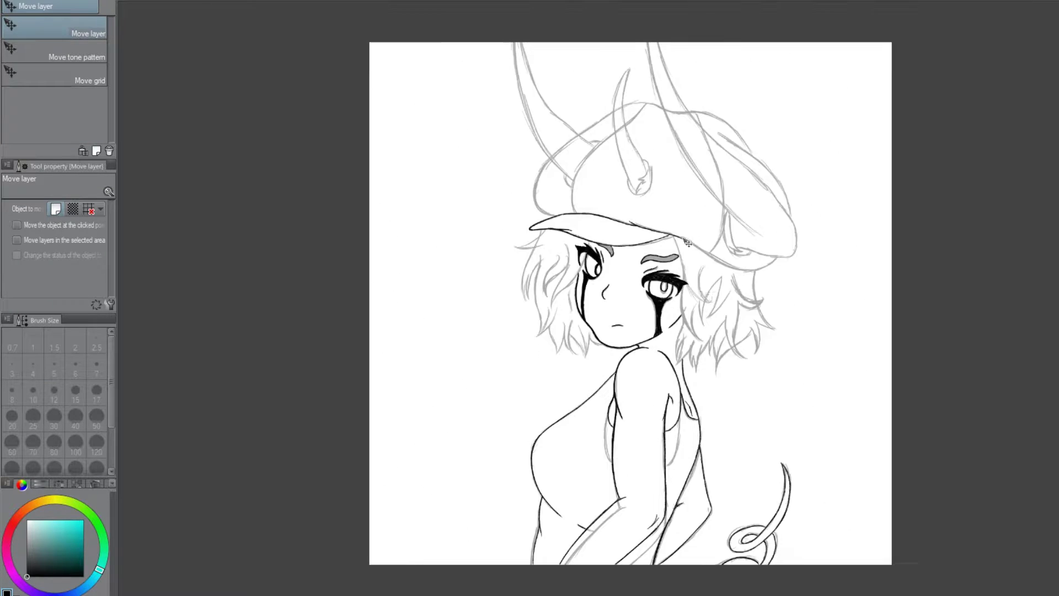
{"action": "scroll", "coordinate": [678, 302], "scroll_direction": "up", "scroll_amount": 4}
{"action": "key", "text": "p"}
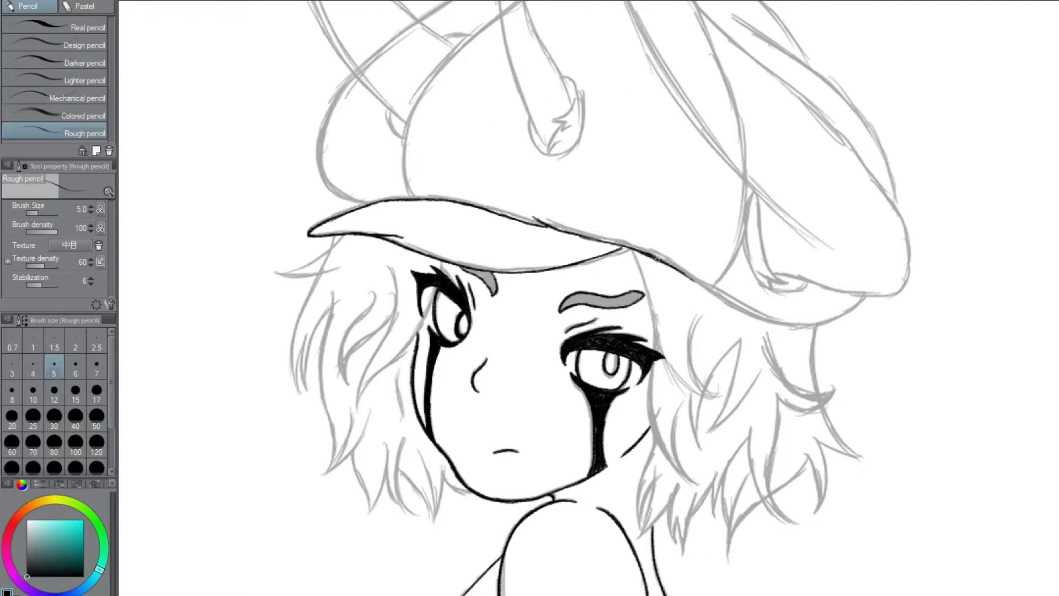
Ink the cap's front bulge and its thick lower edge from the brim around to the rear at brush size 7.
{"action": "left_click_drag", "start_coordinate": [656, 258], "coordinate": [730, 304]}
{"action": "key", "text": "bracketright"}
{"action": "key", "text": "bracketright"}
{"action": "scroll", "coordinate": [374, 206], "scroll_direction": "up", "scroll_amount": 2}
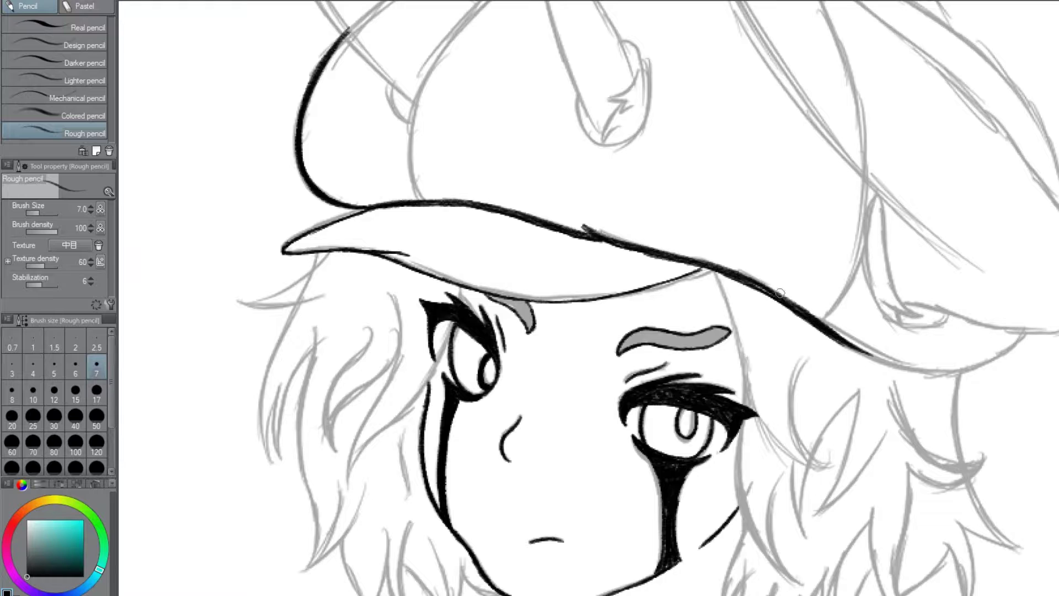
{"action": "scroll", "coordinate": [780, 293], "scroll_direction": "down", "scroll_amount": 2}
{"action": "left_click_drag", "start_coordinate": [720, 298], "coordinate": [867, 343]}
{"action": "scroll", "coordinate": [792, 350], "scroll_direction": "up", "scroll_amount": 2}
{"action": "left_click_drag", "start_coordinate": [748, 283], "coordinate": [912, 378]}
{"action": "scroll", "coordinate": [828, 331], "scroll_direction": "down", "scroll_amount": 3}
Ink the cap's crown contour over the top and the rear edge starting with a short fold line.
{"action": "scroll", "coordinate": [683, 202], "scroll_direction": "up", "scroll_amount": 3}
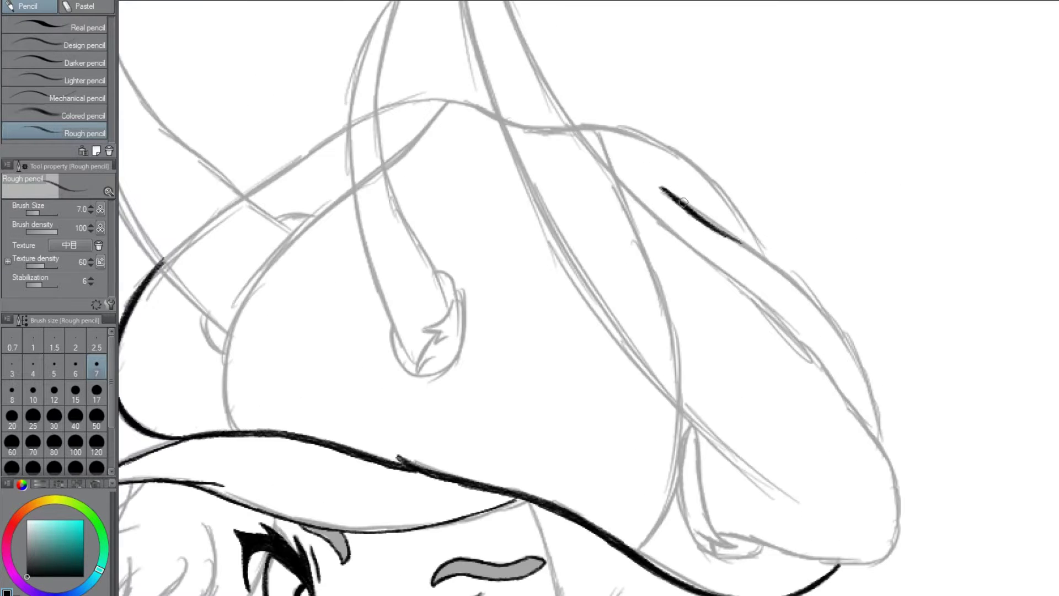
{"action": "scroll", "coordinate": [862, 374], "scroll_direction": "down", "scroll_amount": 3}
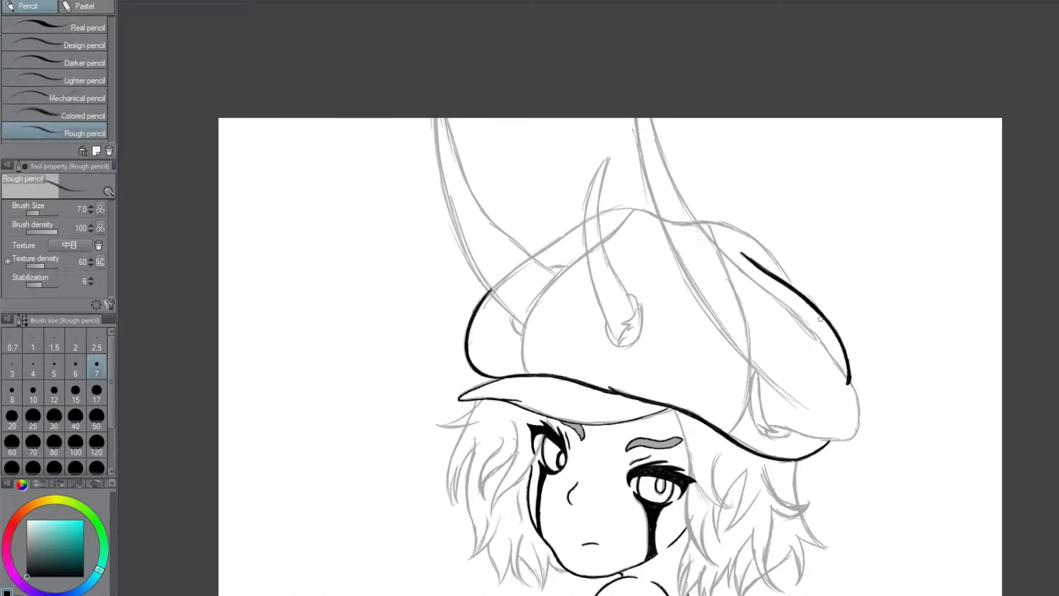
{"action": "scroll", "coordinate": [496, 276], "scroll_direction": "up", "scroll_amount": 3}
{"action": "left_click_drag", "start_coordinate": [473, 299], "coordinate": [552, 249]}
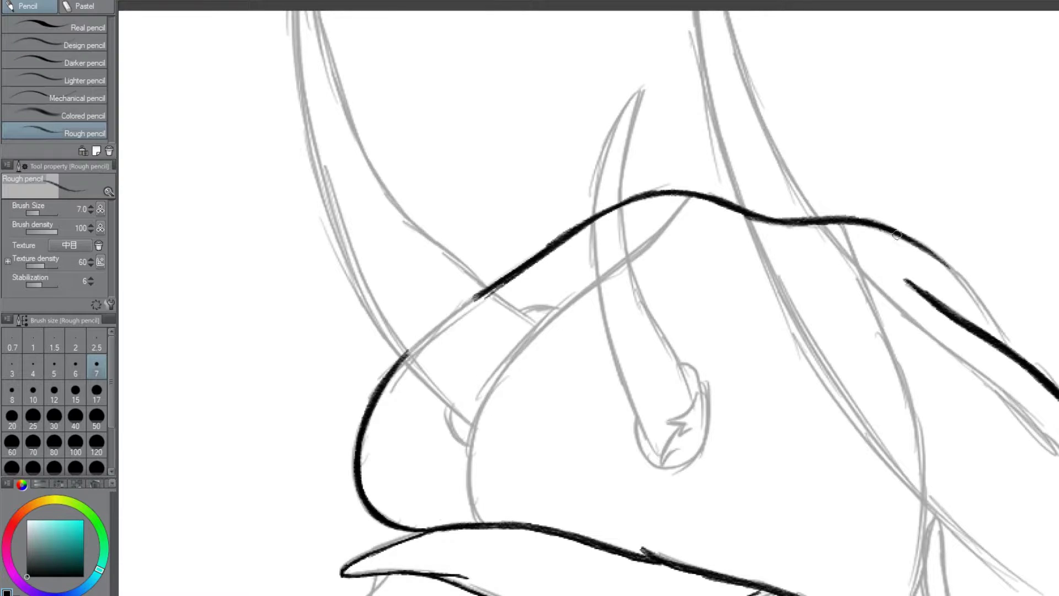
{"action": "scroll", "coordinate": [981, 325], "scroll_direction": "down", "scroll_amount": 3}
{"action": "scroll", "coordinate": [981, 325], "scroll_direction": "down", "scroll_amount": 2}
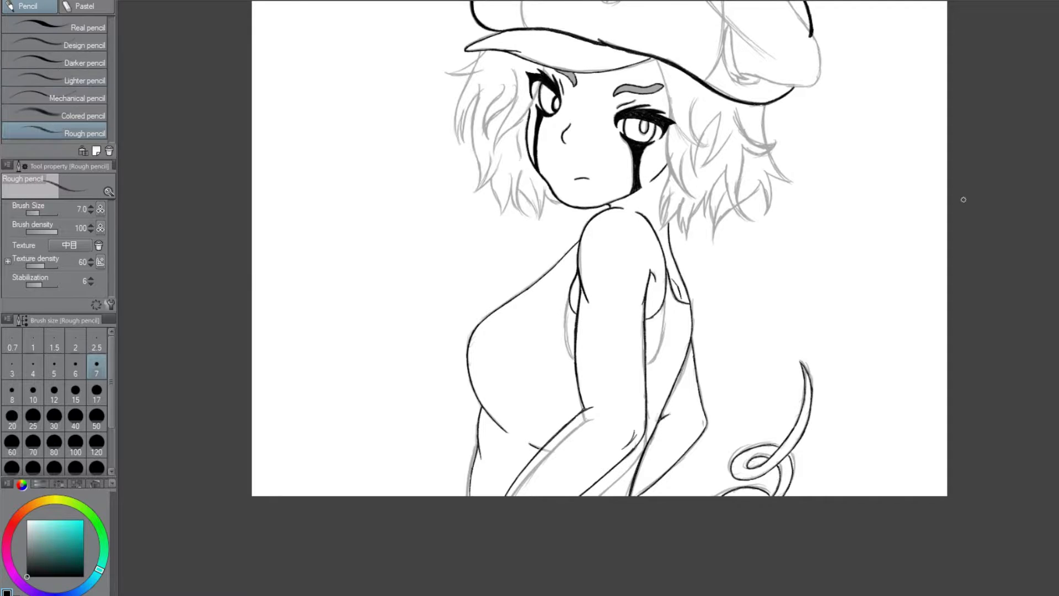
{"action": "scroll", "coordinate": [963, 199], "scroll_direction": "down", "scroll_amount": 3}
Set the brush size to 4 and ink the flicked strand under the brim tip and the outer strands of the left hair.
{"action": "scroll", "coordinate": [523, 241], "scroll_direction": "up", "scroll_amount": 2}
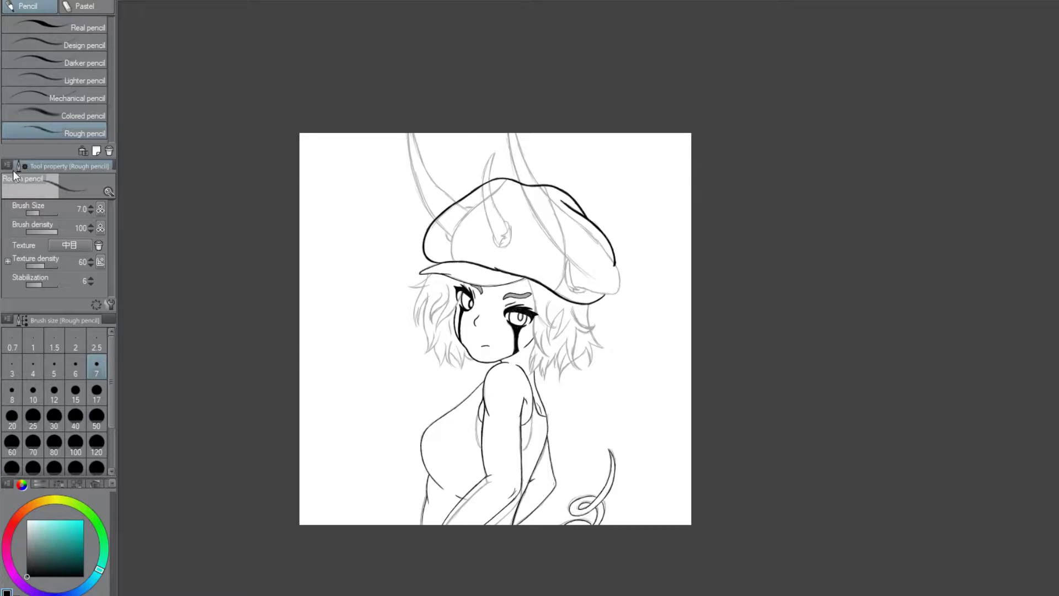
{"action": "left_click", "coordinate": [33, 367]}
{"action": "scroll", "coordinate": [405, 246], "scroll_direction": "up", "scroll_amount": 3}
{"action": "scroll", "coordinate": [430, 231], "scroll_direction": "up", "scroll_amount": 2}
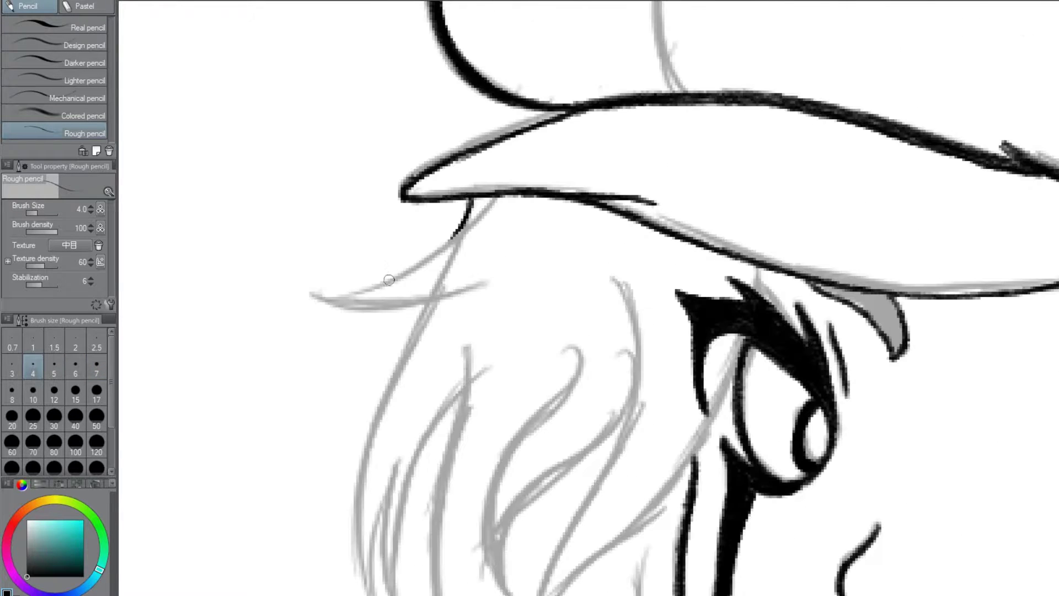
{"action": "left_click_drag", "start_coordinate": [491, 190], "coordinate": [334, 285]}
{"action": "left_click_drag", "start_coordinate": [347, 290], "coordinate": [523, 263]}
{"action": "scroll", "coordinate": [475, 278], "scroll_direction": "down", "scroll_amount": 1}
{"action": "left_click_drag", "start_coordinate": [488, 182], "coordinate": [409, 458]}
{"action": "left_click_drag", "start_coordinate": [447, 331], "coordinate": [403, 505]}
{"action": "left_click_drag", "start_coordinate": [463, 348], "coordinate": [424, 519]}
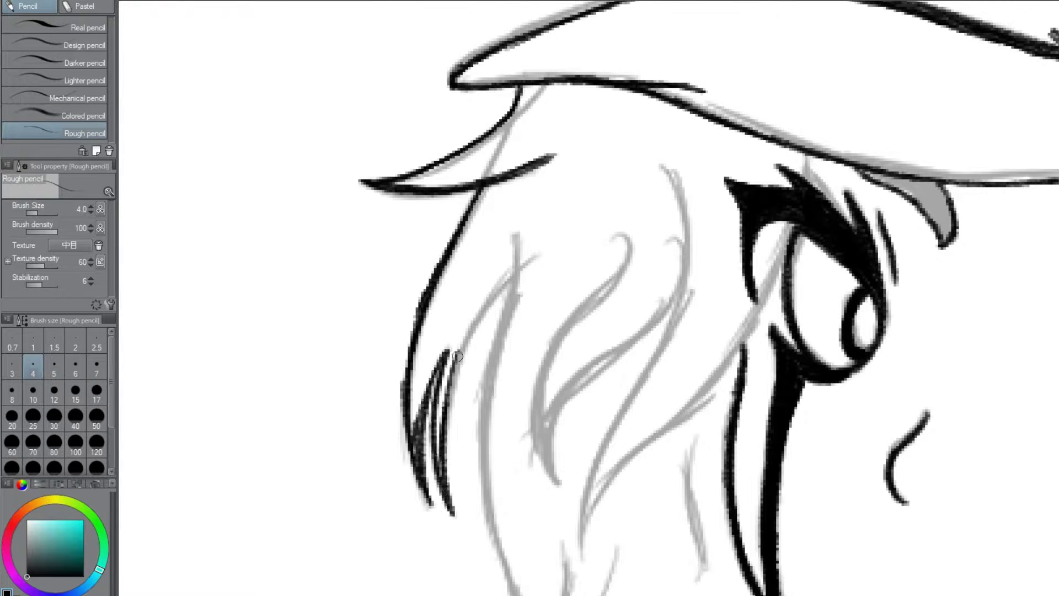
{"action": "left_click_drag", "start_coordinate": [521, 237], "coordinate": [447, 402]}
Ink the long pointed lock and the curved inner strands of the left hair up to the left eye.
{"action": "scroll", "coordinate": [475, 331], "scroll_direction": "down", "scroll_amount": 3}
{"action": "scroll", "coordinate": [475, 331], "scroll_direction": "up", "scroll_amount": 3}
{"action": "left_click_drag", "start_coordinate": [497, 328], "coordinate": [481, 570]}
{"action": "left_click_drag", "start_coordinate": [541, 403], "coordinate": [499, 549]}
{"action": "left_click_drag", "start_coordinate": [553, 504], "coordinate": [498, 551]}
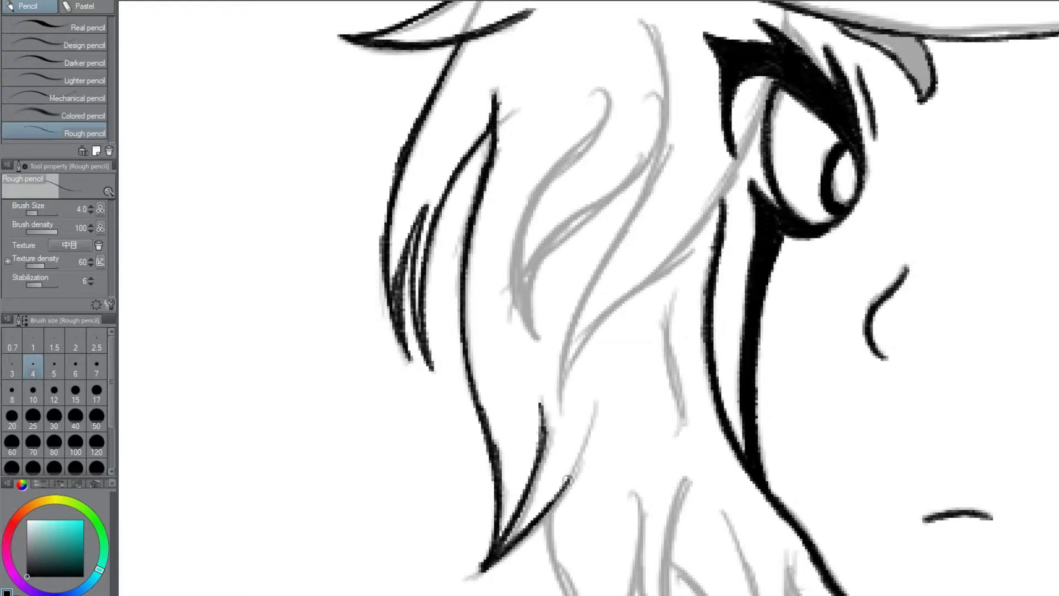
{"action": "left_click_drag", "start_coordinate": [567, 480], "coordinate": [593, 405]}
{"action": "left_click_drag", "start_coordinate": [538, 338], "coordinate": [600, 114]}
{"action": "mouse_move", "coordinate": [643, 22]}
{"action": "left_mouse_down"}
{"action": "mouse_move", "coordinate": [662, 184]}
{"action": "mouse_move", "coordinate": [571, 410]}
{"action": "left_mouse_up"}
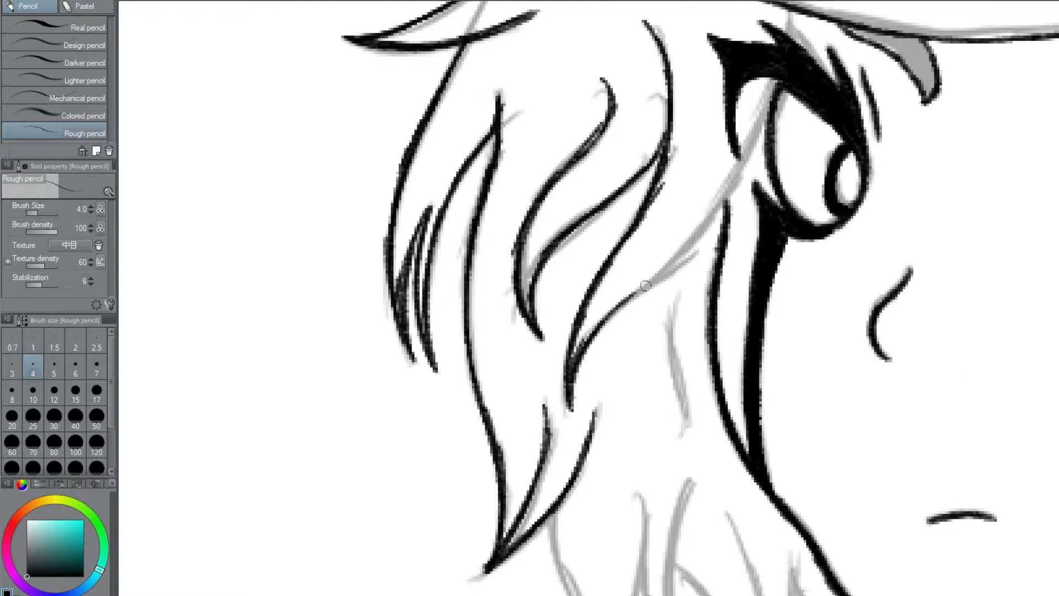
{"action": "left_click_drag", "start_coordinate": [710, 221], "coordinate": [775, 82]}
Ink the pointed hair tips of the left hair down beside the jaw.
{"action": "scroll", "coordinate": [710, 220], "scroll_direction": "down", "scroll_amount": 4}
{"action": "scroll", "coordinate": [524, 331], "scroll_direction": "up", "scroll_amount": 4}
{"action": "left_click_drag", "start_coordinate": [512, 229], "coordinate": [555, 393]}
{"action": "left_click_drag", "start_coordinate": [599, 208], "coordinate": [556, 392]}
{"action": "left_click_drag", "start_coordinate": [601, 224], "coordinate": [680, 407]}
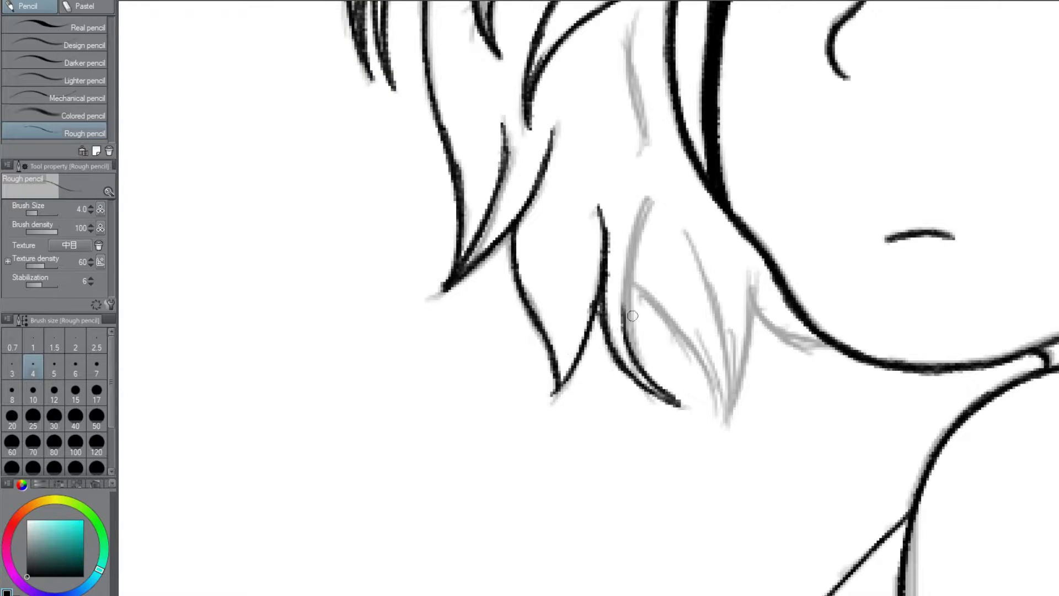
{"action": "left_click_drag", "start_coordinate": [657, 218], "coordinate": [624, 353]}
{"action": "left_click_drag", "start_coordinate": [635, 285], "coordinate": [712, 407]}
{"action": "left_click_drag", "start_coordinate": [734, 333], "coordinate": [725, 431]}
{"action": "left_click_drag", "start_coordinate": [684, 229], "coordinate": [727, 435]}
{"action": "left_click_drag", "start_coordinate": [754, 270], "coordinate": [733, 422]}
{"action": "scroll", "coordinate": [717, 358], "scroll_direction": "down", "scroll_amount": 5}
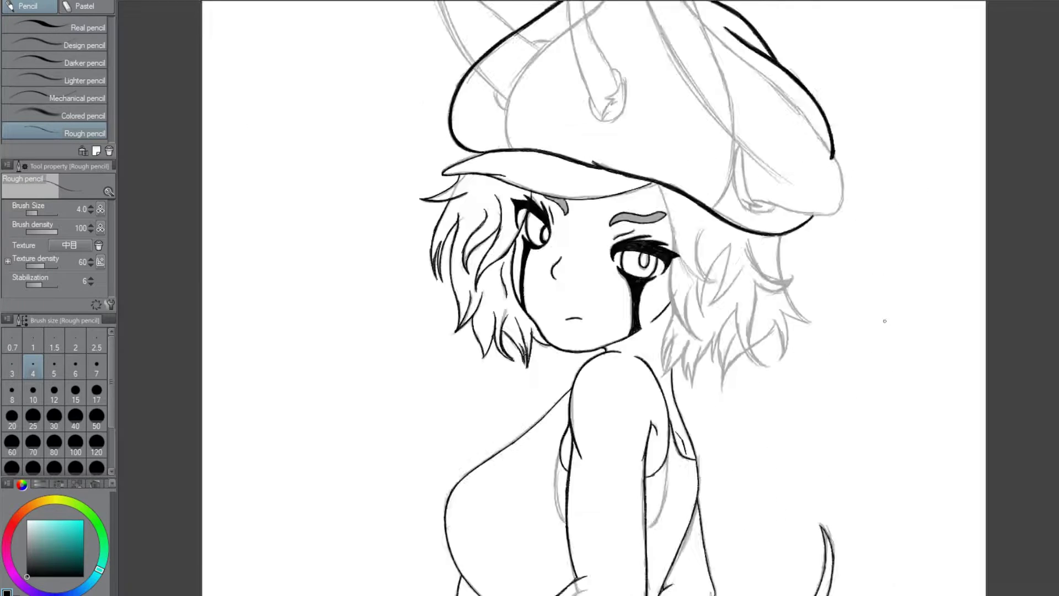
Ink both edges of the lock falling from the brim past the right eye's outer corner.
{"action": "scroll", "coordinate": [601, 215], "scroll_direction": "up", "scroll_amount": 6}
{"action": "left_click_drag", "start_coordinate": [606, 242], "coordinate": [734, 496]}
{"action": "left_click_drag", "start_coordinate": [684, 447], "coordinate": [794, 499]}
{"action": "left_click_drag", "start_coordinate": [750, 282], "coordinate": [712, 497]}
{"action": "scroll", "coordinate": [607, 331], "scroll_direction": "down", "scroll_amount": 3}
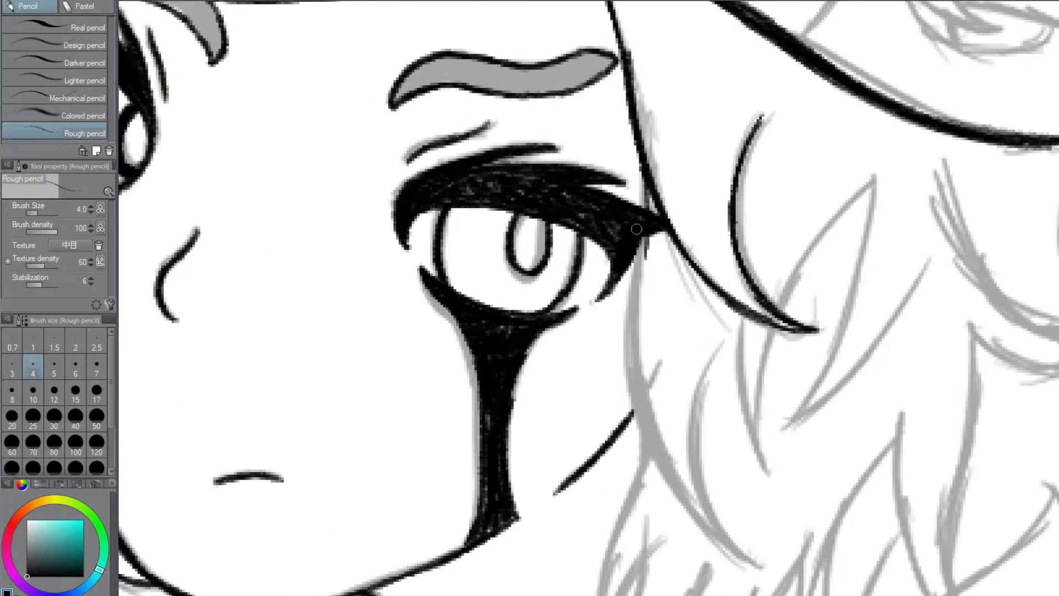
Ink the right hair's strands along the cheek and the pointed tips beside the neck, redoing one stroke.
{"action": "left_click_drag", "start_coordinate": [706, 237], "coordinate": [631, 538]}
{"action": "left_click_drag", "start_coordinate": [762, 389], "coordinate": [635, 568]}
{"action": "scroll", "coordinate": [653, 358], "scroll_direction": "down", "scroll_amount": 4}
{"action": "key", "text": "ctrl+z"}
{"action": "mouse_move", "coordinate": [703, 320]}
{"action": "left_mouse_down"}
{"action": "mouse_move", "coordinate": [645, 480]}
{"action": "mouse_move", "coordinate": [651, 499]}
{"action": "left_mouse_up"}
{"action": "mouse_move", "coordinate": [758, 380]}
{"action": "left_mouse_down"}
{"action": "mouse_move", "coordinate": [648, 502]}
{"action": "mouse_move", "coordinate": [729, 527]}
{"action": "left_mouse_up"}
{"action": "left_click_drag", "start_coordinate": [811, 381], "coordinate": [753, 558]}
{"action": "left_click_drag", "start_coordinate": [874, 326], "coordinate": [789, 463]}
{"action": "scroll", "coordinate": [885, 353], "scroll_direction": "down", "scroll_amount": 4}
Ink the narrow pointed locks in the middle of the right hair, just beside the right eye's lock.
{"action": "scroll", "coordinate": [886, 353], "scroll_direction": "up", "scroll_amount": 5}
{"action": "left_click_drag", "start_coordinate": [632, 251], "coordinate": [662, 411]}
{"action": "left_click_drag", "start_coordinate": [657, 389], "coordinate": [669, 272]}
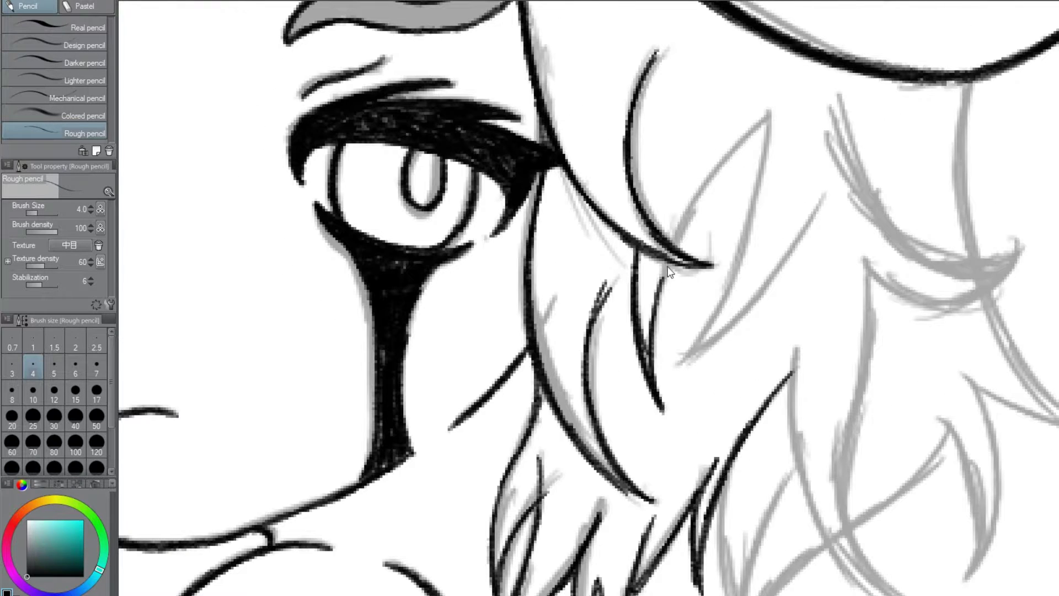
{"action": "left_click_drag", "start_coordinate": [684, 361], "coordinate": [819, 198]}
{"action": "scroll", "coordinate": [819, 199], "scroll_direction": "down", "scroll_amount": 4}
Ink the large curved lock and the long pointed tips along the right hair's lower edge.
{"action": "scroll", "coordinate": [811, 397], "scroll_direction": "up", "scroll_amount": 4}
{"action": "left_click_drag", "start_coordinate": [681, 138], "coordinate": [802, 402]}
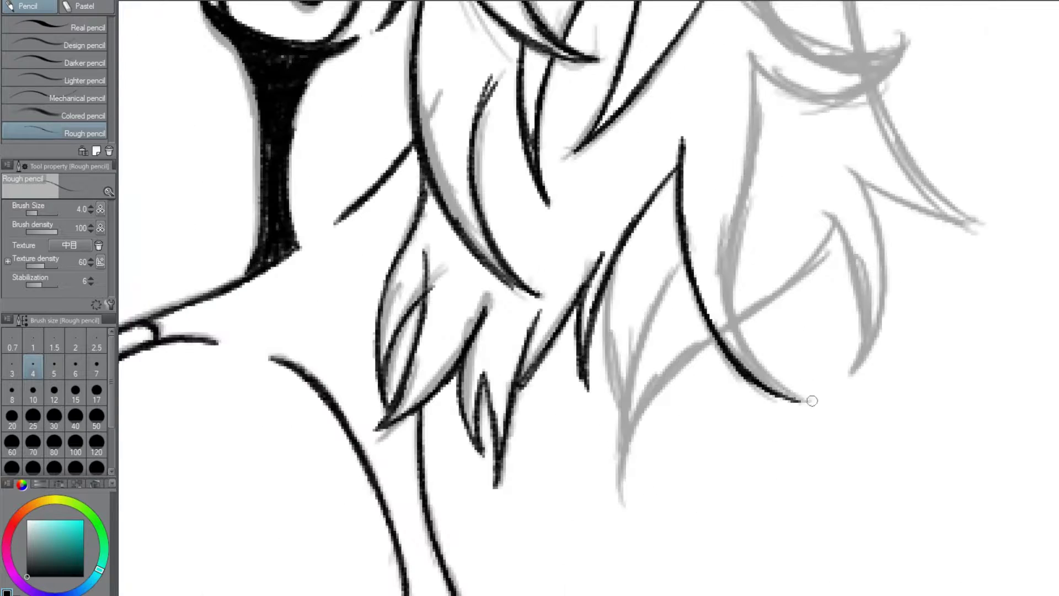
{"action": "left_click_drag", "start_coordinate": [721, 225], "coordinate": [757, 307]}
{"action": "key", "text": "ctrl+z"}
{"action": "left_click_drag", "start_coordinate": [800, 402], "coordinate": [730, 230]}
{"action": "scroll", "coordinate": [727, 298], "scroll_direction": "down", "scroll_amount": 4}
{"action": "left_click_drag", "start_coordinate": [607, 292], "coordinate": [593, 450]}
{"action": "left_click_drag", "start_coordinate": [664, 314], "coordinate": [607, 552]}
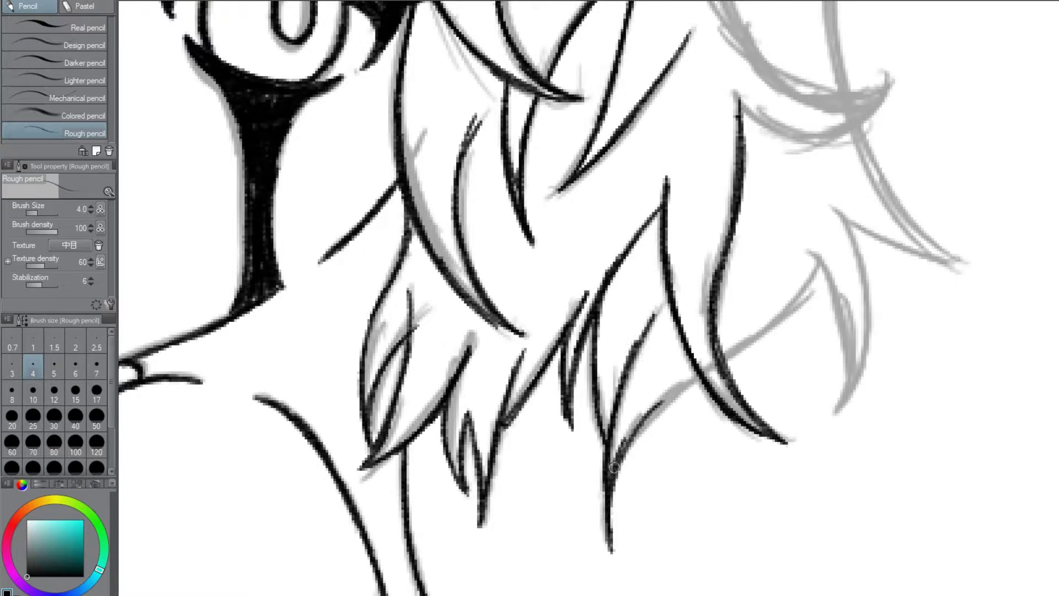
{"action": "left_click_drag", "start_coordinate": [701, 381], "coordinate": [609, 475]}
Ink the right hair's outer locks and the strand running down from the cap's rear edge.
{"action": "left_click_drag", "start_coordinate": [839, 251], "coordinate": [755, 345]}
{"action": "left_click_drag", "start_coordinate": [869, 201], "coordinate": [833, 408]}
{"action": "scroll", "coordinate": [913, 237], "scroll_direction": "up", "scroll_amount": 4}
{"action": "scroll", "coordinate": [913, 238], "scroll_direction": "up", "scroll_amount": 3}
{"action": "left_click_drag", "start_coordinate": [731, 305], "coordinate": [665, 279]}
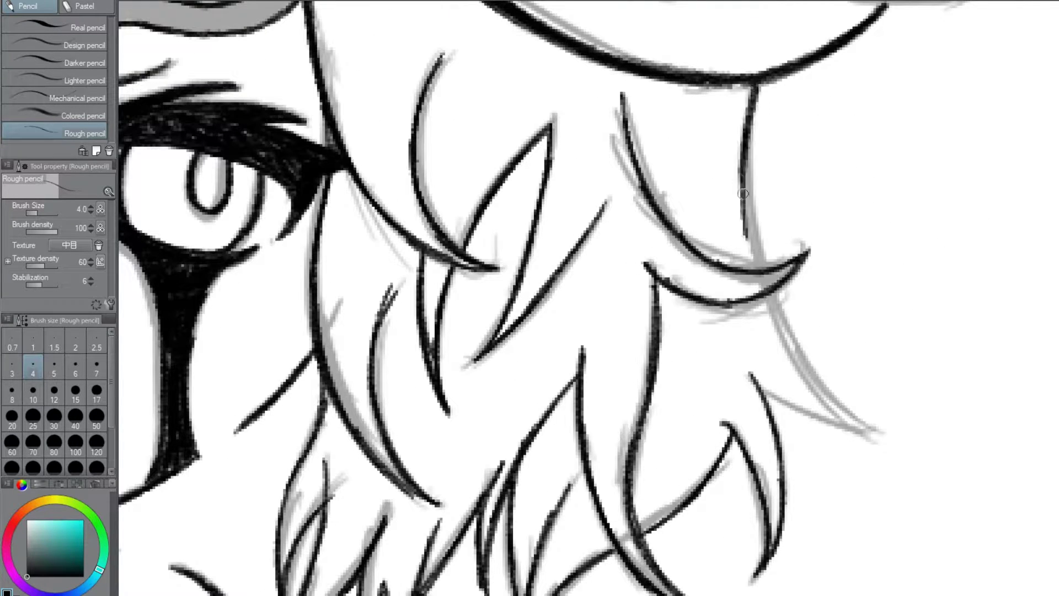
{"action": "scroll", "coordinate": [799, 361], "scroll_direction": "down", "scroll_amount": 4}
Fill the eyelashes and the tear marks under both eyes solid black using the pen at brush size 4.
{"action": "scroll", "coordinate": [524, 287], "scroll_direction": "up", "scroll_amount": 5}
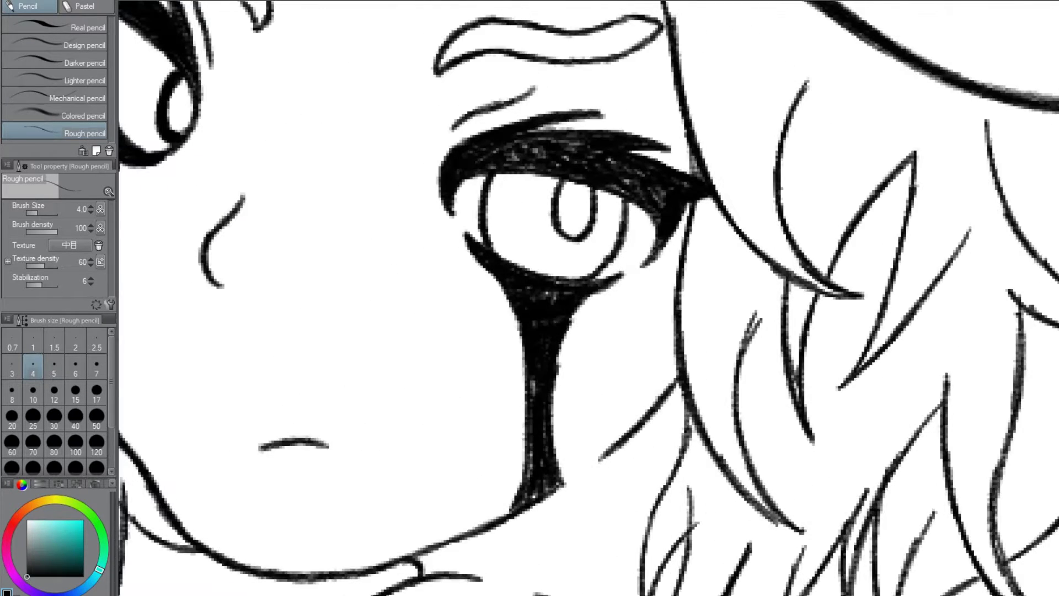
{"action": "key", "text": "p"}
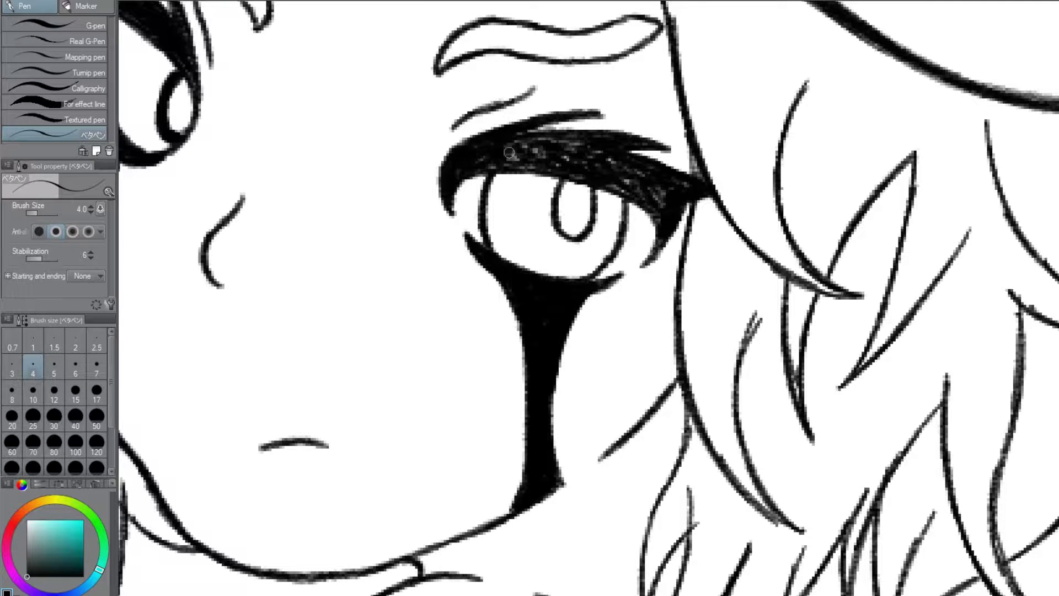
{"action": "left_click_drag", "start_coordinate": [509, 152], "coordinate": [588, 158]}
{"action": "scroll", "coordinate": [595, 171], "scroll_direction": "down", "scroll_amount": 3}
{"action": "scroll", "coordinate": [395, 84], "scroll_direction": "up", "scroll_amount": 3}
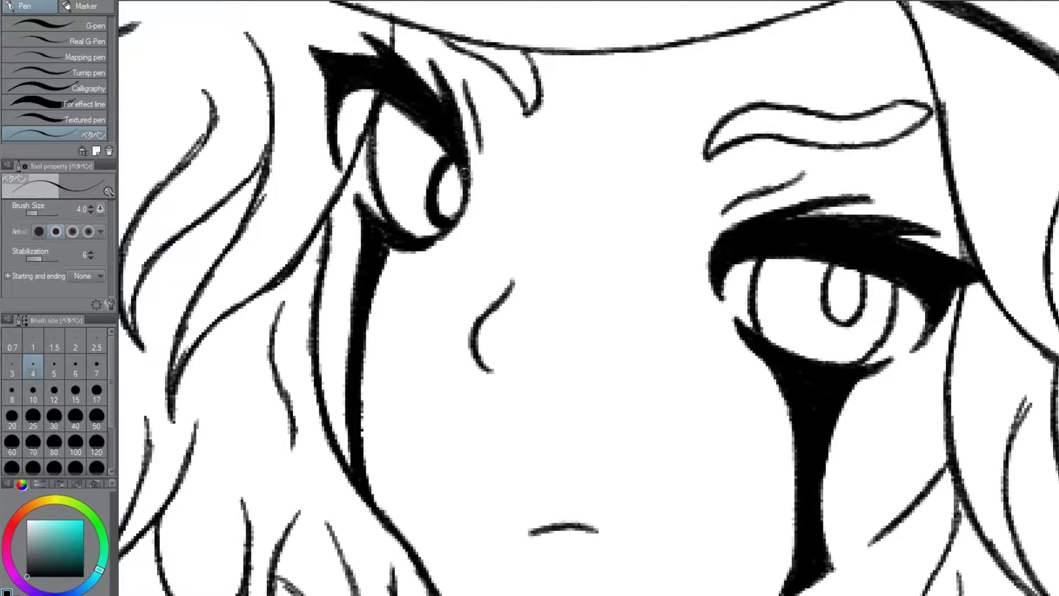
{"action": "scroll", "coordinate": [406, 431], "scroll_direction": "down", "scroll_amount": 5}
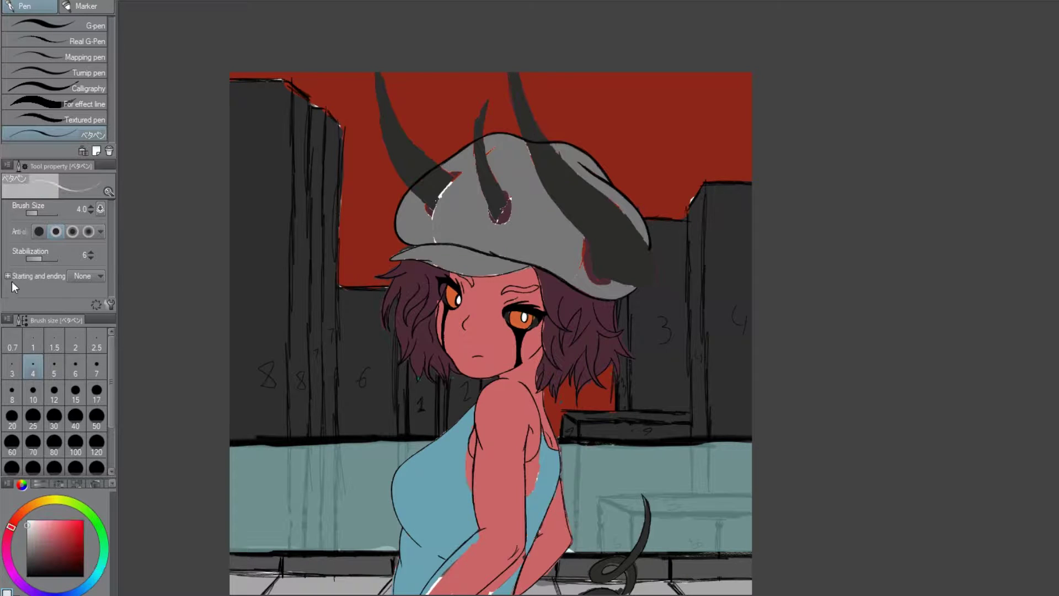
Paint white around both eyes in the coloured version with the pen at size 7, then hide the colours.
{"action": "scroll", "coordinate": [459, 232], "scroll_direction": "up", "scroll_amount": 5}
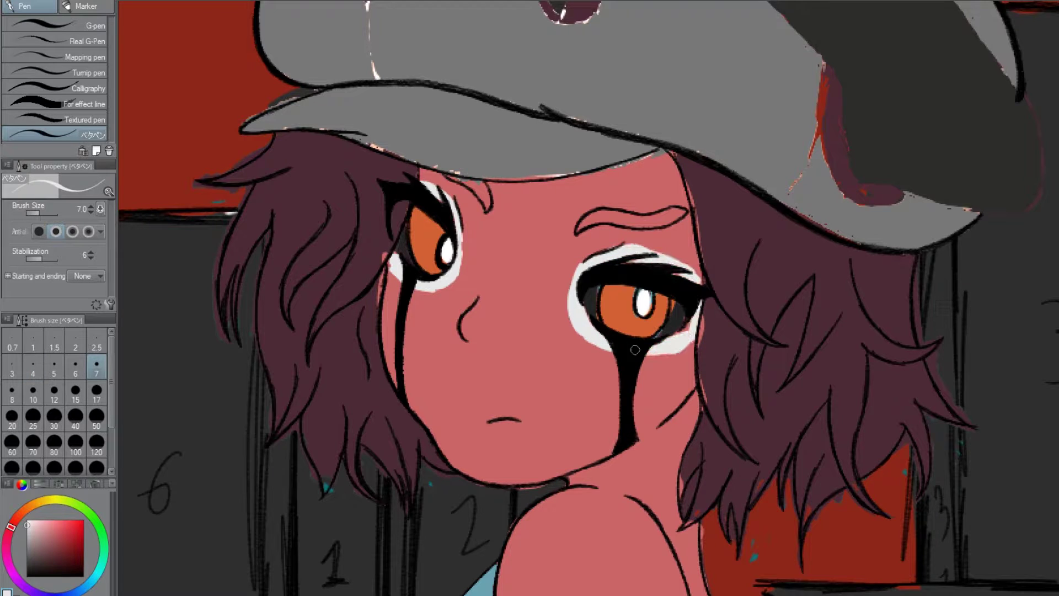
{"action": "scroll", "coordinate": [459, 281], "scroll_direction": "down", "scroll_amount": 1}
{"action": "scroll", "coordinate": [641, 332], "scroll_direction": "down", "scroll_amount": 4}
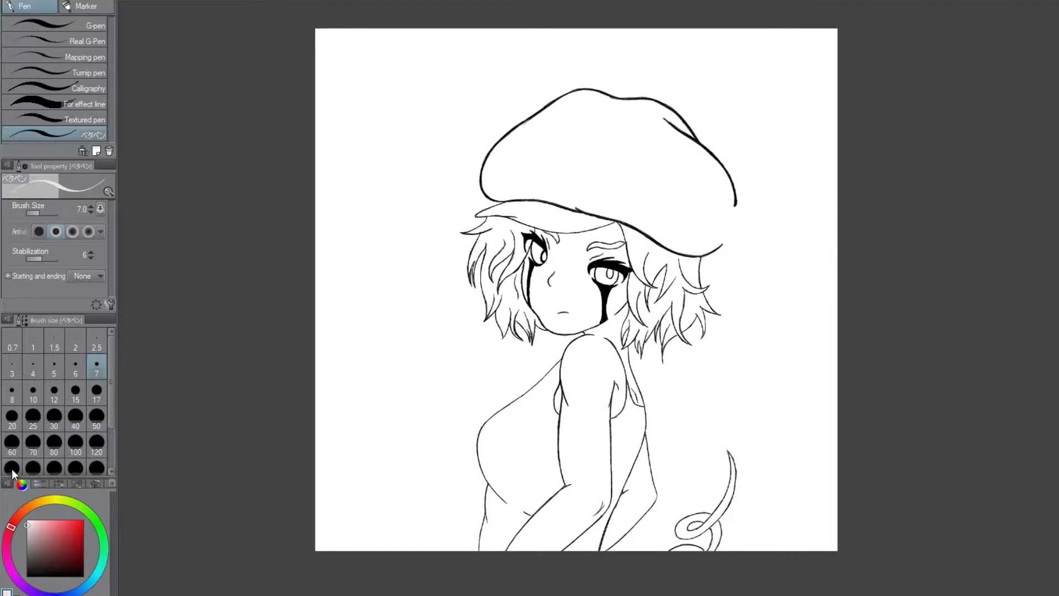
Ink the jagged torn edge of the cap hole at the middle horn's base with the Rough pencil at size 4.
{"action": "scroll", "coordinate": [568, 265], "scroll_direction": "up", "scroll_amount": 5}
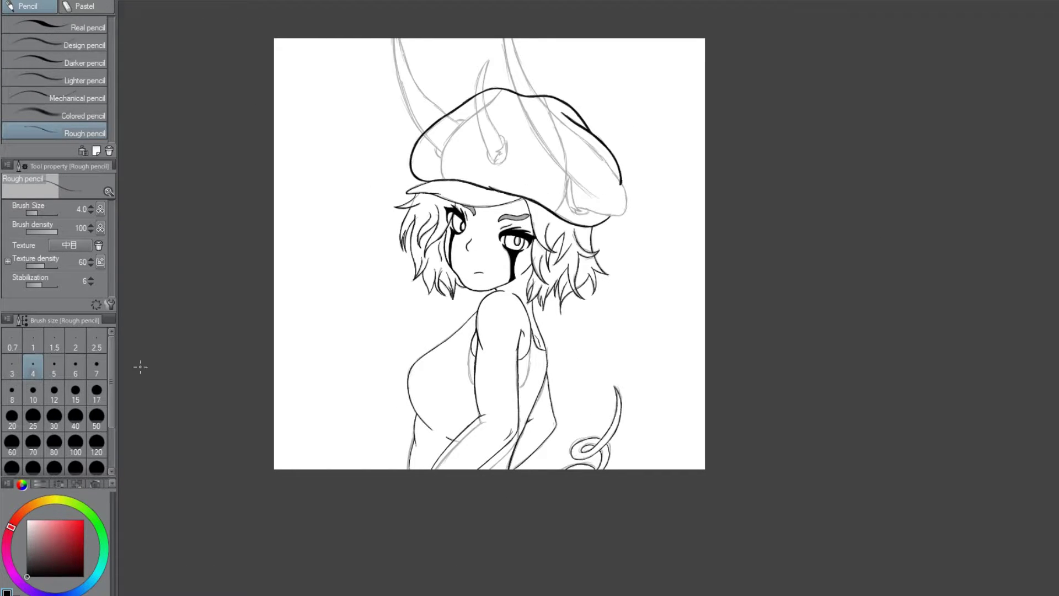
{"action": "scroll", "coordinate": [494, 163], "scroll_direction": "up", "scroll_amount": 10}
{"action": "left_click_drag", "start_coordinate": [525, 115], "coordinate": [467, 178]}
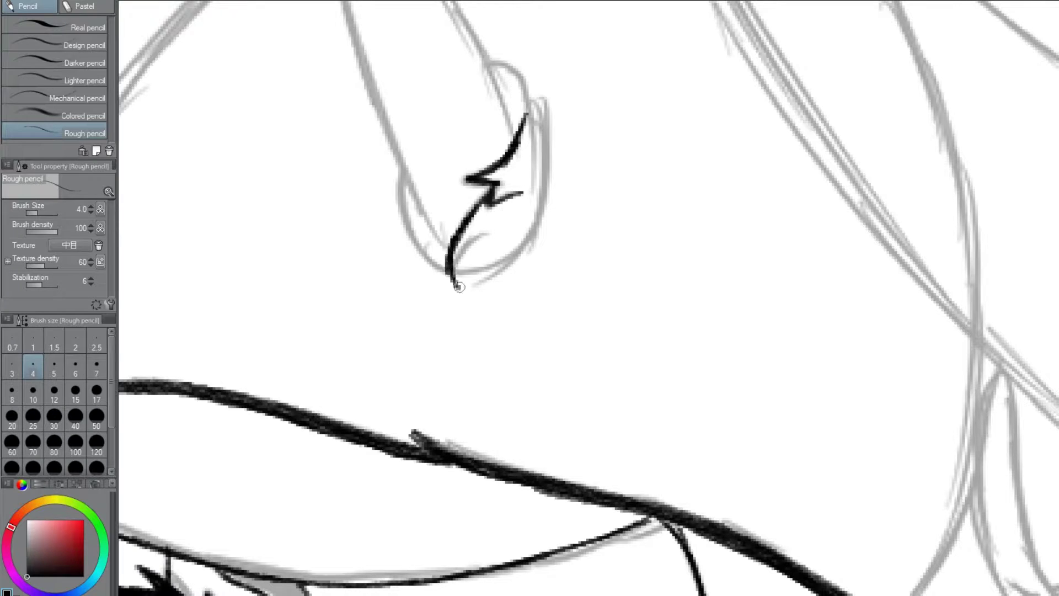
{"action": "left_click_drag", "start_coordinate": [486, 236], "coordinate": [457, 288]}
{"action": "scroll", "coordinate": [459, 287], "scroll_direction": "down", "scroll_amount": 5}
{"action": "scroll", "coordinate": [459, 286], "scroll_direction": "up", "scroll_amount": 5}
{"action": "scroll", "coordinate": [459, 287], "scroll_direction": "down", "scroll_amount": 5}
Ink the torn cap edges at the bases of the left and right horns.
{"action": "scroll", "coordinate": [331, 265], "scroll_direction": "up", "scroll_amount": 5}
{"action": "left_click_drag", "start_coordinate": [321, 246], "coordinate": [326, 265]}
{"action": "scroll", "coordinate": [326, 265], "scroll_direction": "down", "scroll_amount": 5}
{"action": "scroll", "coordinate": [631, 175], "scroll_direction": "up", "scroll_amount": 5}
{"action": "scroll", "coordinate": [662, 336], "scroll_direction": "down", "scroll_amount": 5}
{"action": "scroll", "coordinate": [552, 342], "scroll_direction": "up", "scroll_amount": 1}
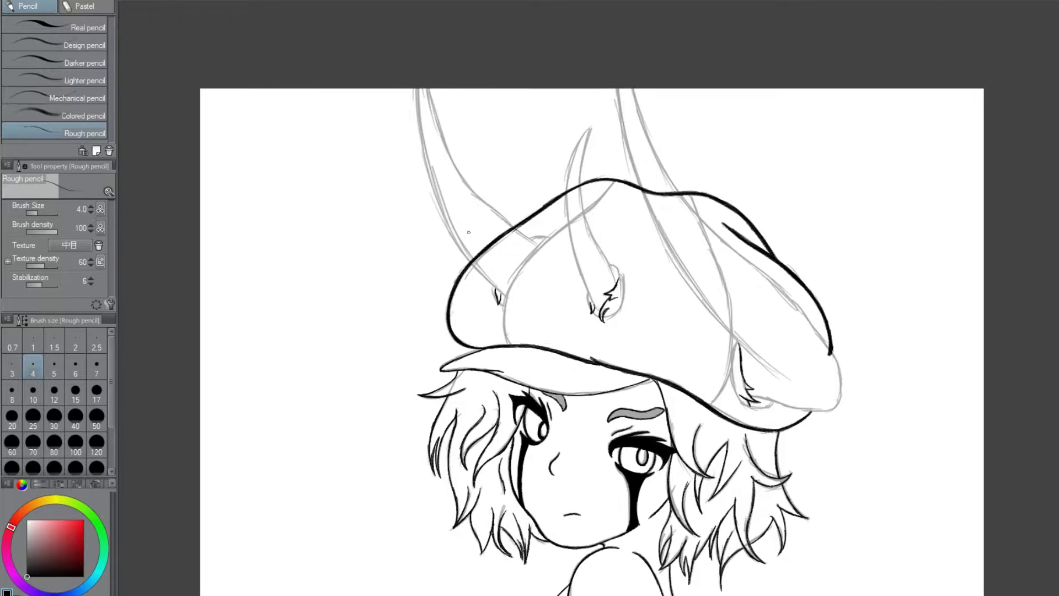
Set the brush size to 6 and ink the cap's front seam from the brim up to the crown.
{"action": "left_click", "coordinate": [76, 367]}
{"action": "scroll", "coordinate": [547, 362], "scroll_direction": "up", "scroll_amount": 4}
{"action": "scroll", "coordinate": [547, 362], "scroll_direction": "down", "scroll_amount": 5}
{"action": "scroll", "coordinate": [678, 214], "scroll_direction": "up", "scroll_amount": 6}
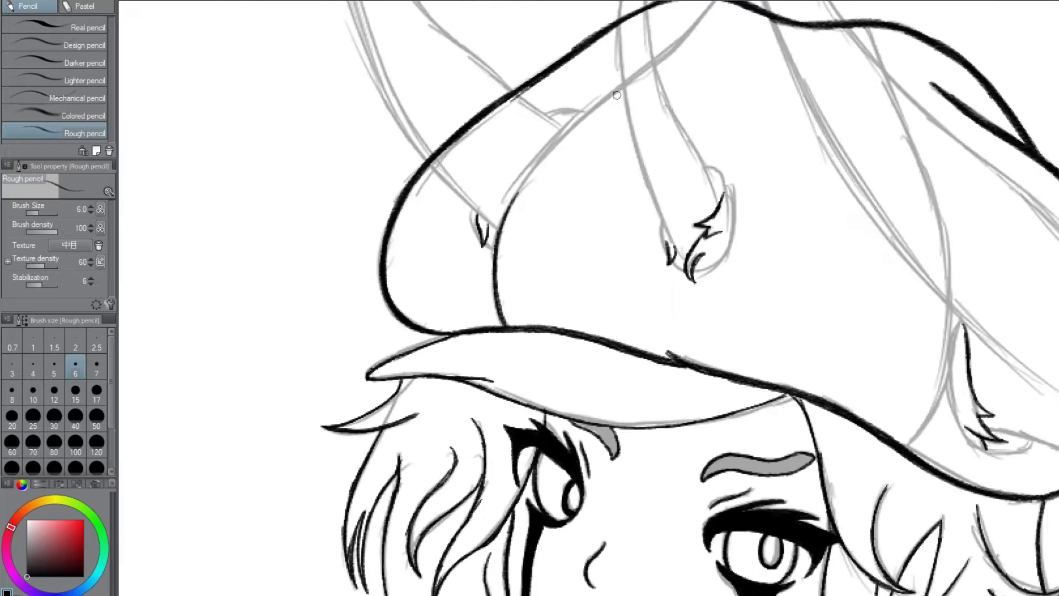
{"action": "scroll", "coordinate": [679, 214], "scroll_direction": "down", "scroll_amount": 2}
{"action": "scroll", "coordinate": [679, 213], "scroll_direction": "up", "scroll_amount": 1}
{"action": "scroll", "coordinate": [800, 419], "scroll_direction": "up", "scroll_amount": 3}
Ink the cap's rear seam down to the lower edge and the outer edge of the right horn's hole.
{"action": "left_click_drag", "start_coordinate": [748, 263], "coordinate": [734, 442]}
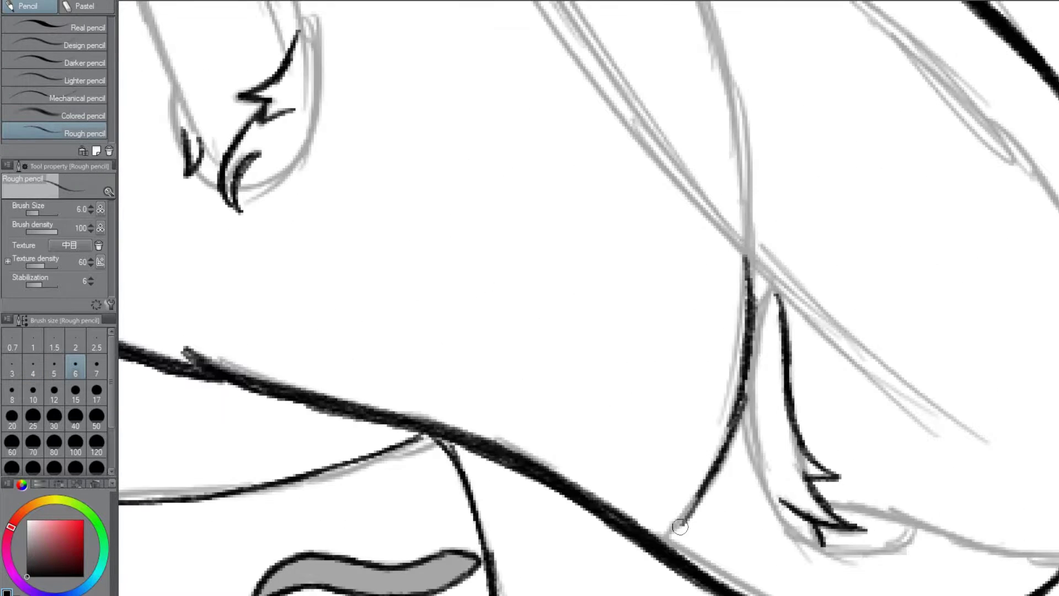
{"action": "key", "text": "ctrl+z"}
{"action": "left_click_drag", "start_coordinate": [748, 264], "coordinate": [664, 536]}
{"action": "left_click_drag", "start_coordinate": [775, 295], "coordinate": [816, 541]}
Complete the edges of the cap hole around the left horn and hide the sketch to check the line art.
{"action": "key", "text": "h"}
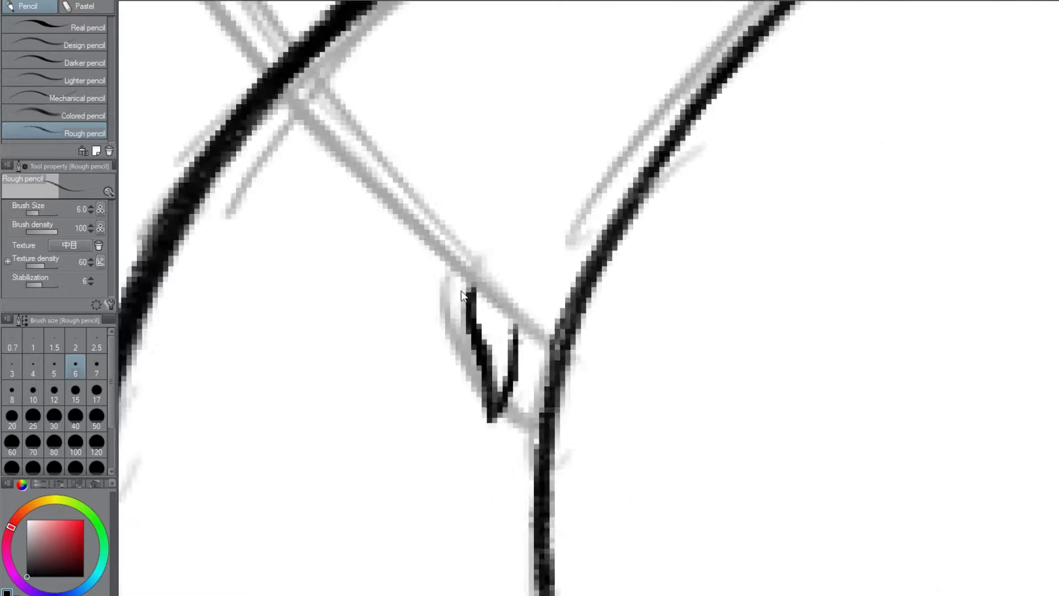
{"action": "scroll", "coordinate": [639, 90], "scroll_direction": "down", "scroll_amount": 1}
{"action": "scroll", "coordinate": [489, 315], "scroll_direction": "down", "scroll_amount": 4}
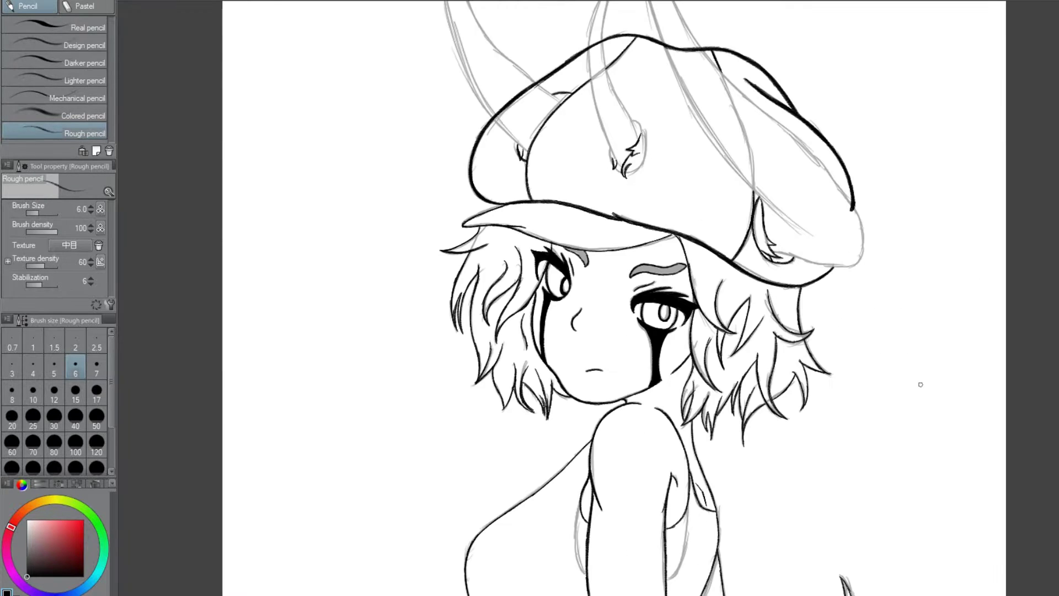
{"action": "scroll", "coordinate": [919, 382], "scroll_direction": "down", "scroll_amount": 3}
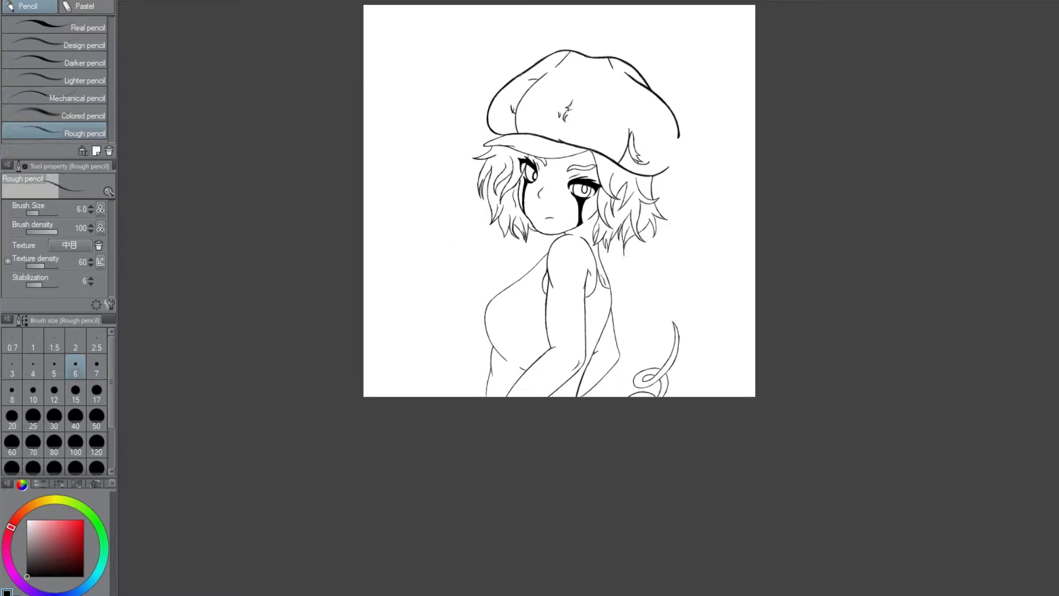
Lasso a small area beside the cap's front seam, delete its contents, and switch to the Hard eraser at size 2.5.
{"action": "key", "text": "m"}
{"action": "scroll", "coordinate": [463, 110], "scroll_direction": "up", "scroll_amount": 5}
{"action": "left_click_drag", "start_coordinate": [515, 260], "coordinate": [518, 133]}
{"action": "key", "text": "Delete"}
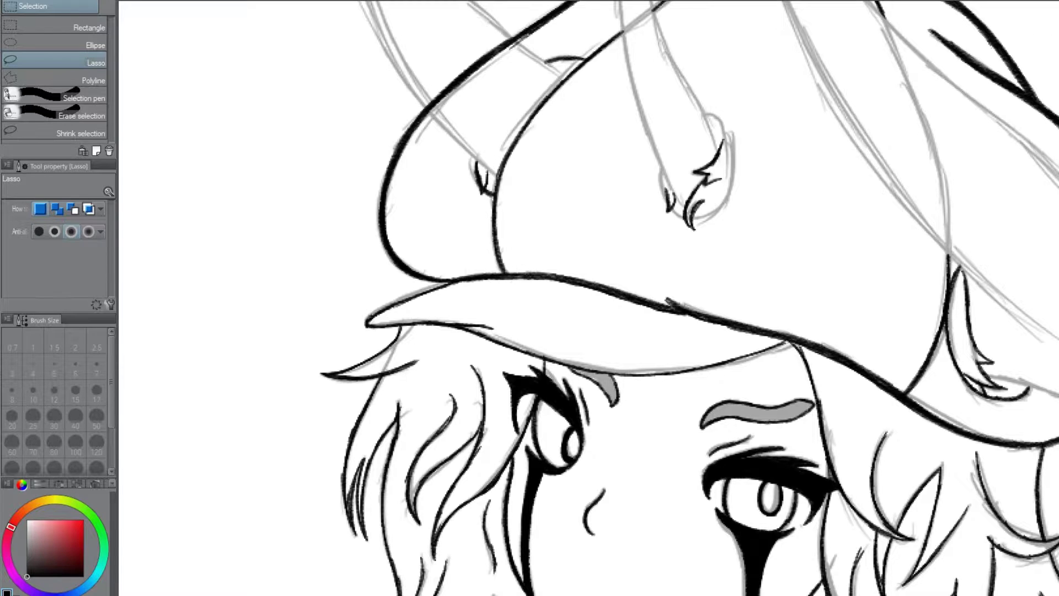
{"action": "scroll", "coordinate": [601, 165], "scroll_direction": "down", "scroll_amount": 2}
{"action": "key", "text": "e"}
{"action": "scroll", "coordinate": [602, 166], "scroll_direction": "up", "scroll_amount": 5}
{"action": "scroll", "coordinate": [601, 166], "scroll_direction": "down", "scroll_amount": 6}
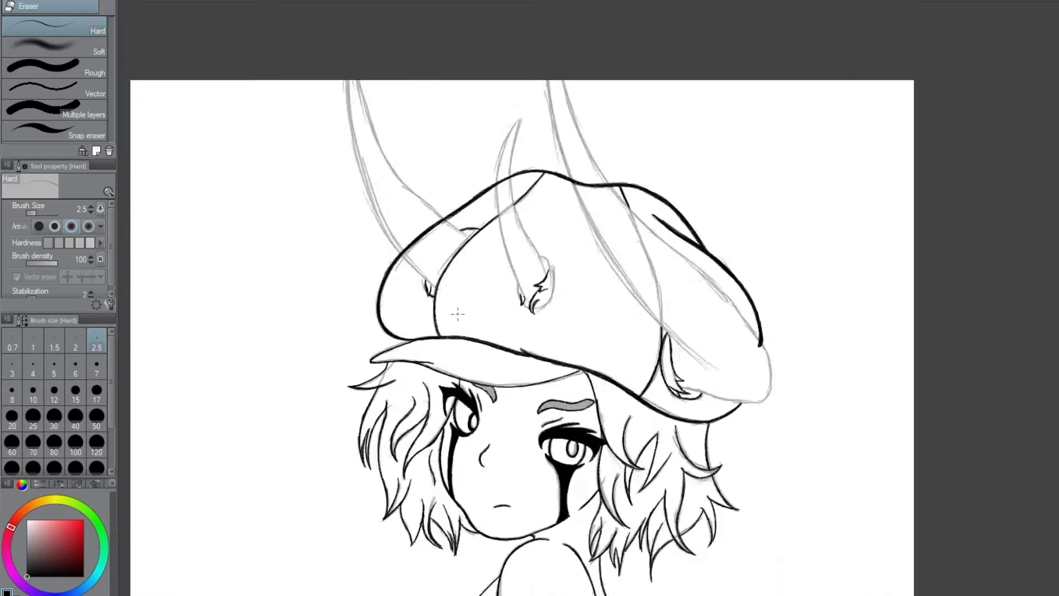
{"action": "scroll", "coordinate": [457, 236], "scroll_direction": "down", "scroll_amount": 3}
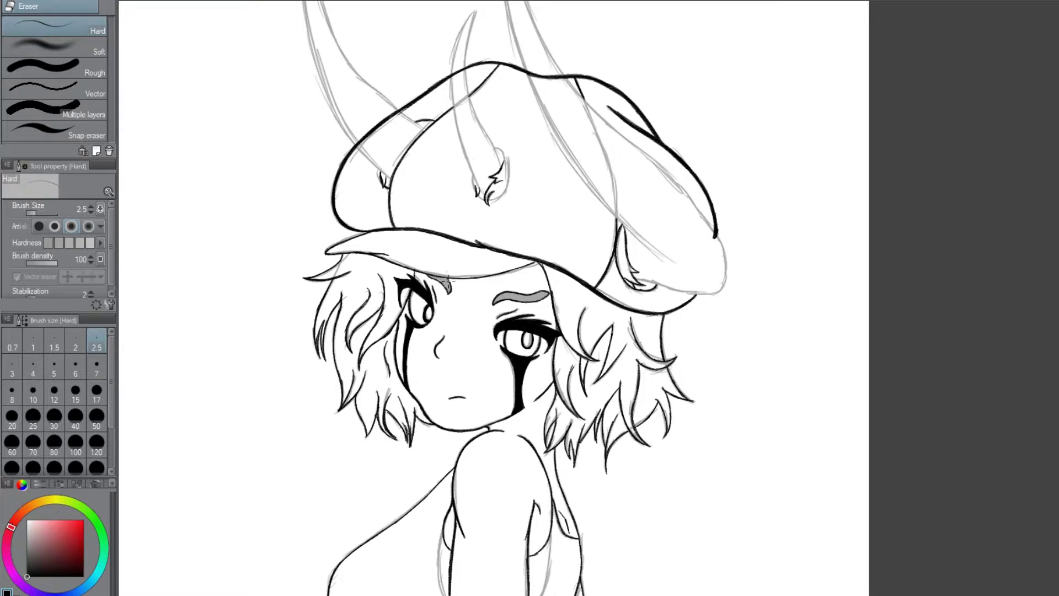
{"action": "scroll", "coordinate": [382, 316], "scroll_direction": "down", "scroll_amount": 1}
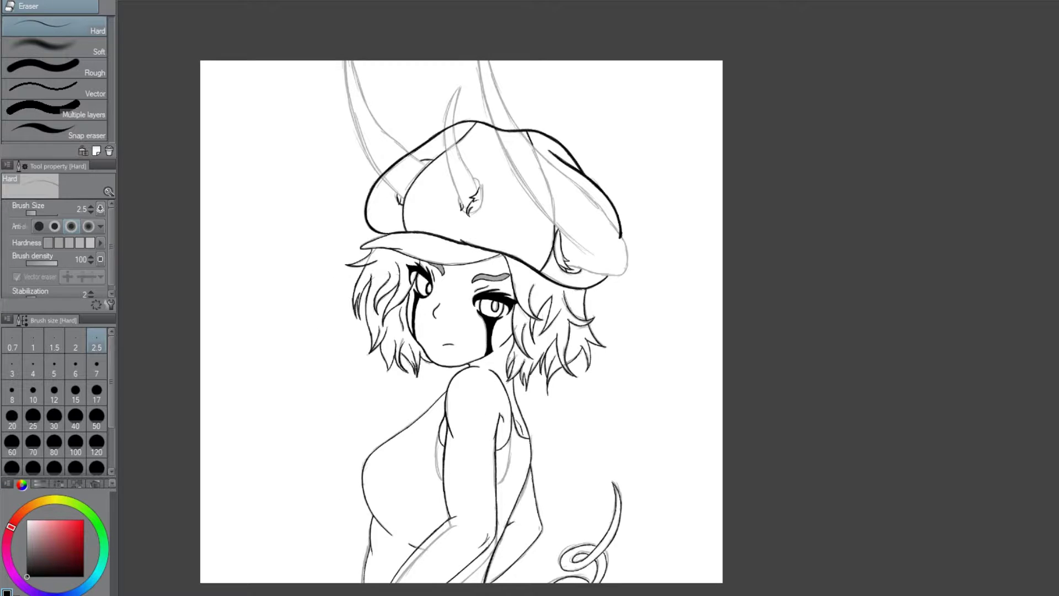
Ink a short curved strand in the left hair lock beside the cheek with the pen at size 3.
{"action": "key", "text": "p"}
{"action": "scroll", "coordinate": [387, 333], "scroll_direction": "up", "scroll_amount": 8}
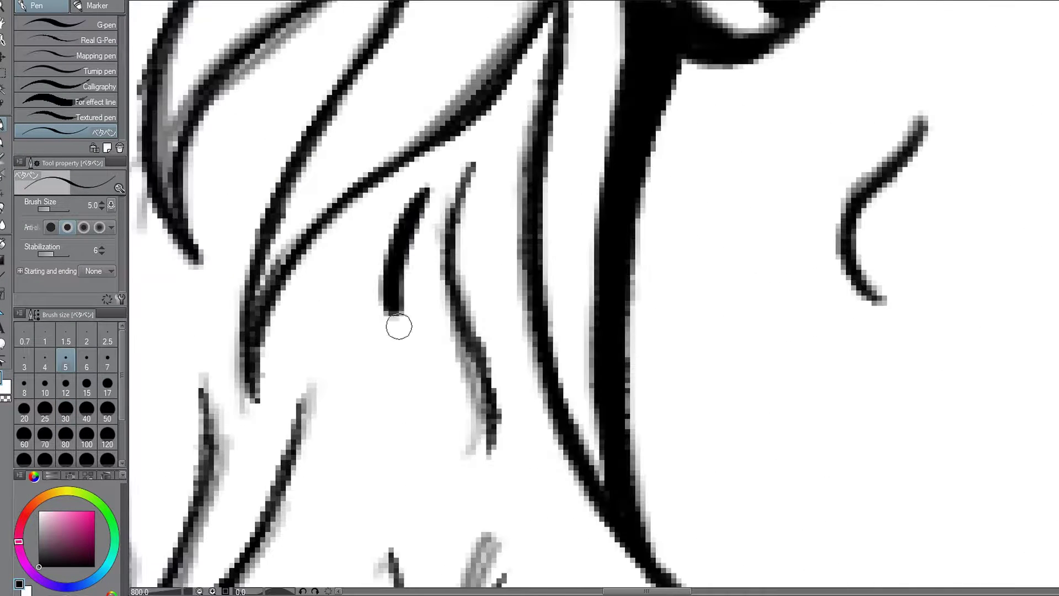
{"action": "key", "text": "ctrl+z"}
{"action": "left_click_drag", "start_coordinate": [427, 190], "coordinate": [398, 318]}
{"action": "key", "text": "ctrl+z"}
{"action": "key", "text": "bracketleft"}
{"action": "key", "text": "bracketleft"}
{"action": "left_click_drag", "start_coordinate": [427, 187], "coordinate": [393, 475]}
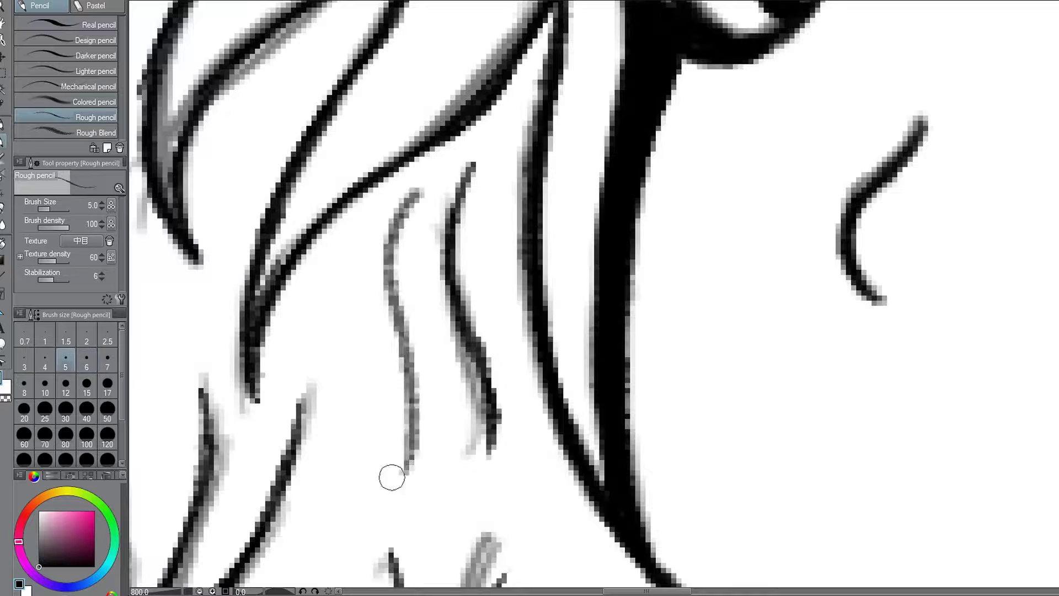
{"action": "key", "text": "ctrl+z"}
{"action": "left_click_drag", "start_coordinate": [450, 174], "coordinate": [407, 331]}
{"action": "scroll", "coordinate": [425, 441], "scroll_direction": "down", "scroll_amount": 8}
{"action": "scroll", "coordinate": [425, 442], "scroll_direction": "up", "scroll_amount": 4}
{"action": "scroll", "coordinate": [425, 441], "scroll_direction": "down", "scroll_amount": 3}
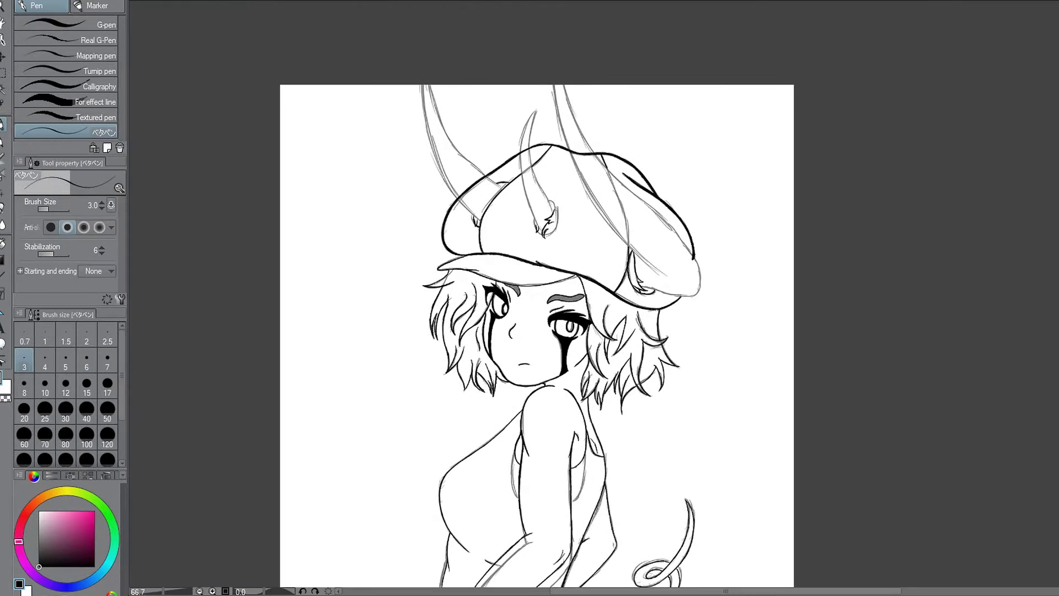
Try to ink the horn outlines freehand with the pen at sizes 5 and 4.
{"action": "scroll", "coordinate": [485, 135], "scroll_direction": "up", "scroll_amount": 4}
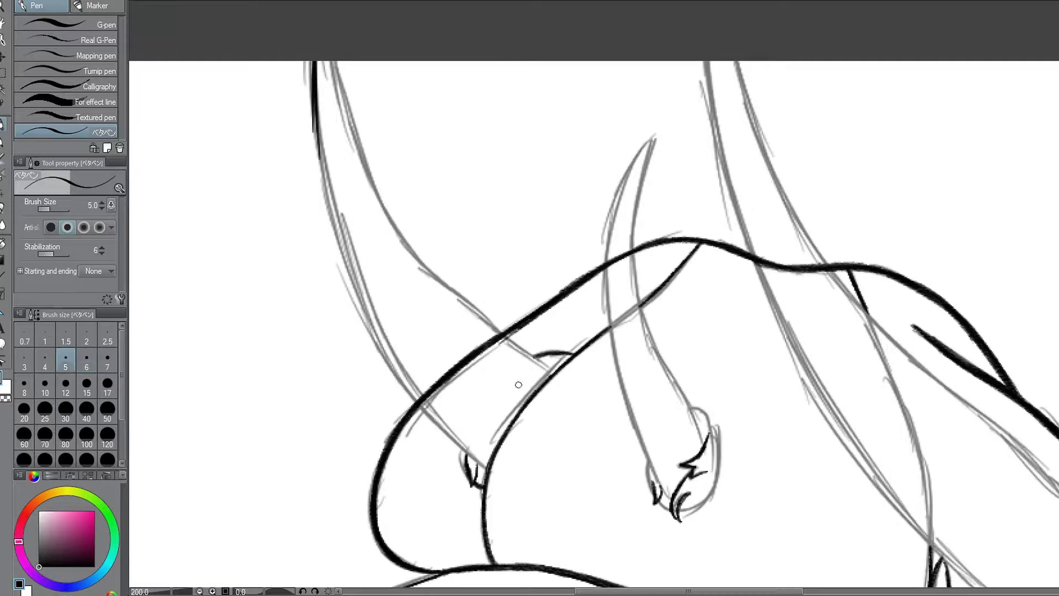
{"action": "scroll", "coordinate": [518, 384], "scroll_direction": "up", "scroll_amount": 3}
{"action": "left_click_drag", "start_coordinate": [390, 320], "coordinate": [633, 149]}
{"action": "key", "text": "ctrl+z"}
{"action": "key", "text": "bracketleft"}
{"action": "left_click_drag", "start_coordinate": [326, 332], "coordinate": [539, 106]}
{"action": "key", "text": "ctrl+z"}
{"action": "scroll", "coordinate": [349, 282], "scroll_direction": "down", "scroll_amount": 5}
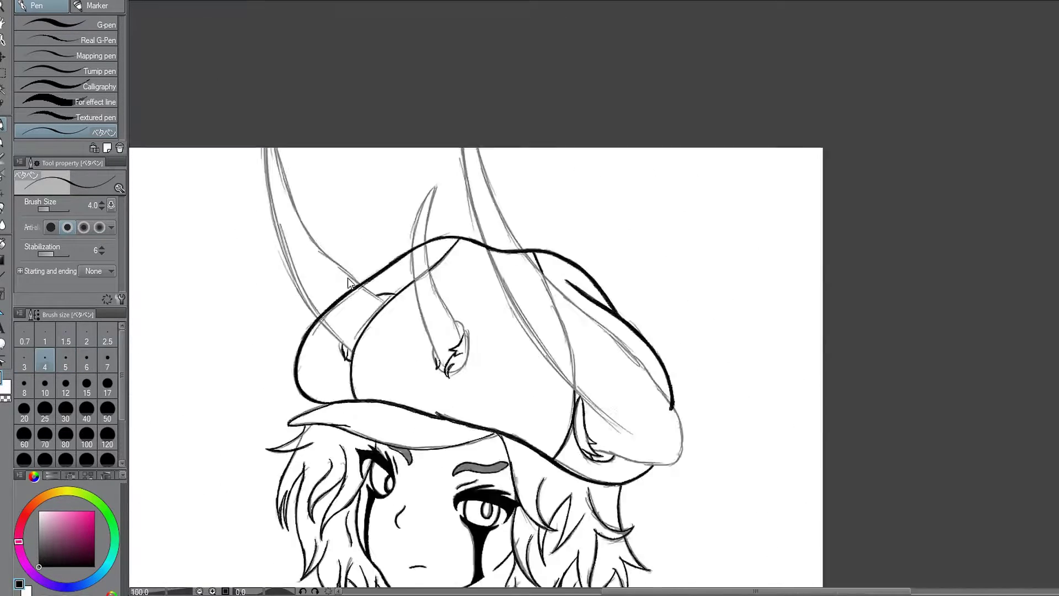
{"action": "scroll", "coordinate": [430, 265], "scroll_direction": "up", "scroll_amount": 4}
{"action": "scroll", "coordinate": [430, 265], "scroll_direction": "down", "scroll_amount": 7}
{"action": "scroll", "coordinate": [432, 78], "scroll_direction": "up", "scroll_amount": 6}
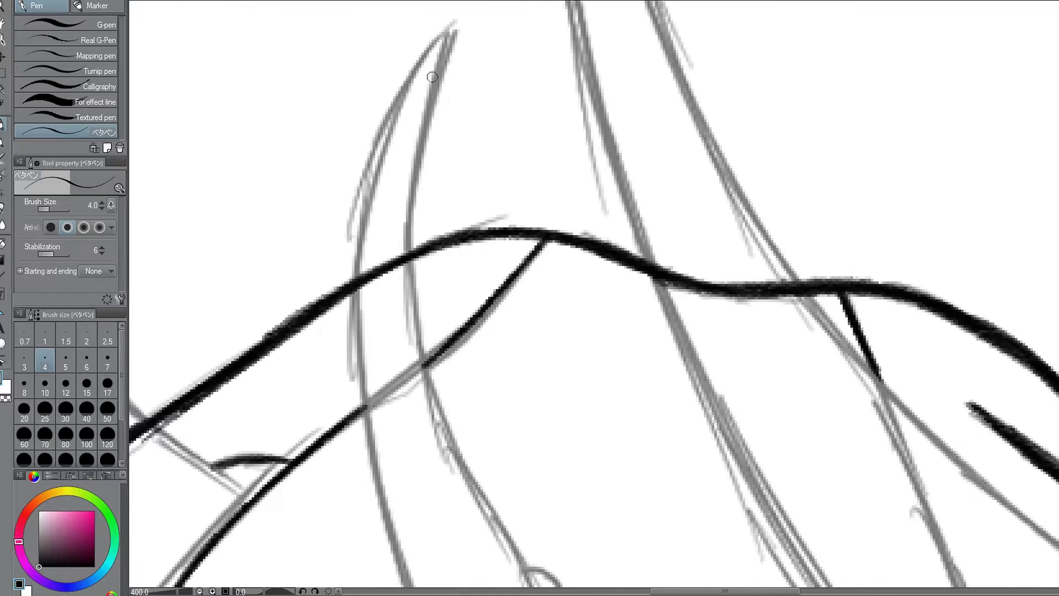
Ink the lower left edge of the small middle horn down to its torn hole using the Curve tool at size 3.
{"action": "scroll", "coordinate": [432, 77], "scroll_direction": "down", "scroll_amount": 5}
{"action": "key", "text": "u"}
{"action": "scroll", "coordinate": [452, 237], "scroll_direction": "up", "scroll_amount": 5}
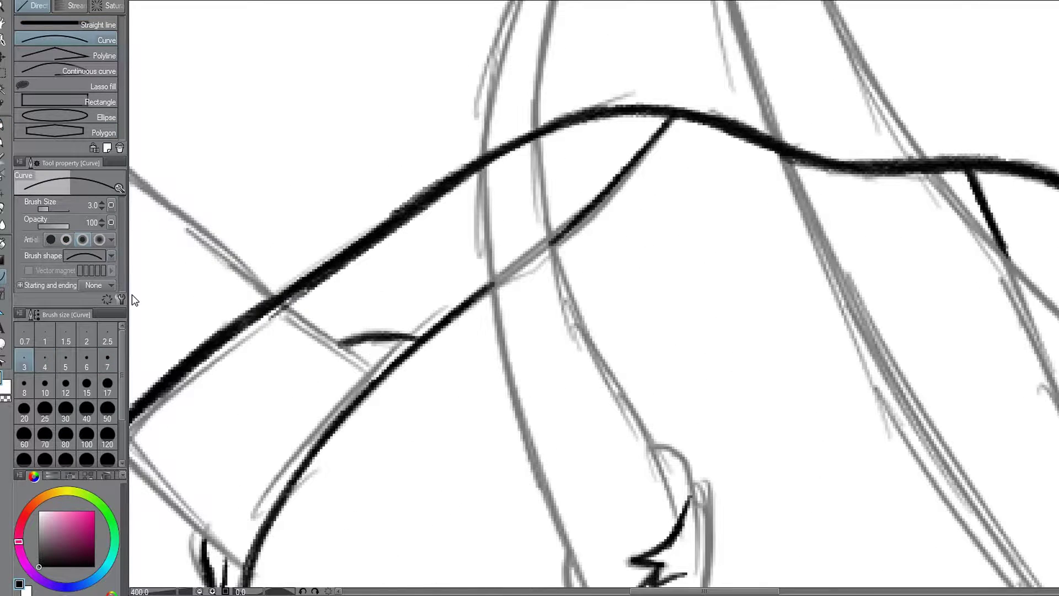
{"action": "mouse_move", "coordinate": [395, 58]}
{"action": "left_mouse_down"}
{"action": "mouse_move", "coordinate": [449, 367]}
{"action": "mouse_move", "coordinate": [437, 408]}
{"action": "left_mouse_up"}
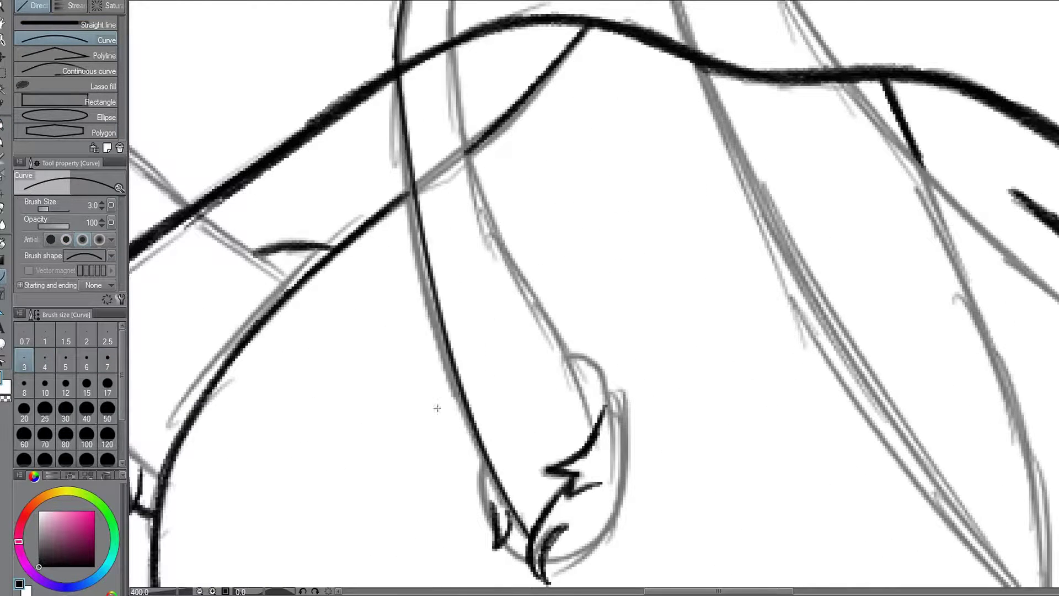
{"action": "scroll", "coordinate": [437, 407], "scroll_direction": "down", "scroll_amount": 5}
{"action": "scroll", "coordinate": [416, 354], "scroll_direction": "up", "scroll_amount": 5}
{"action": "left_click_drag", "start_coordinate": [509, 11], "coordinate": [414, 282]}
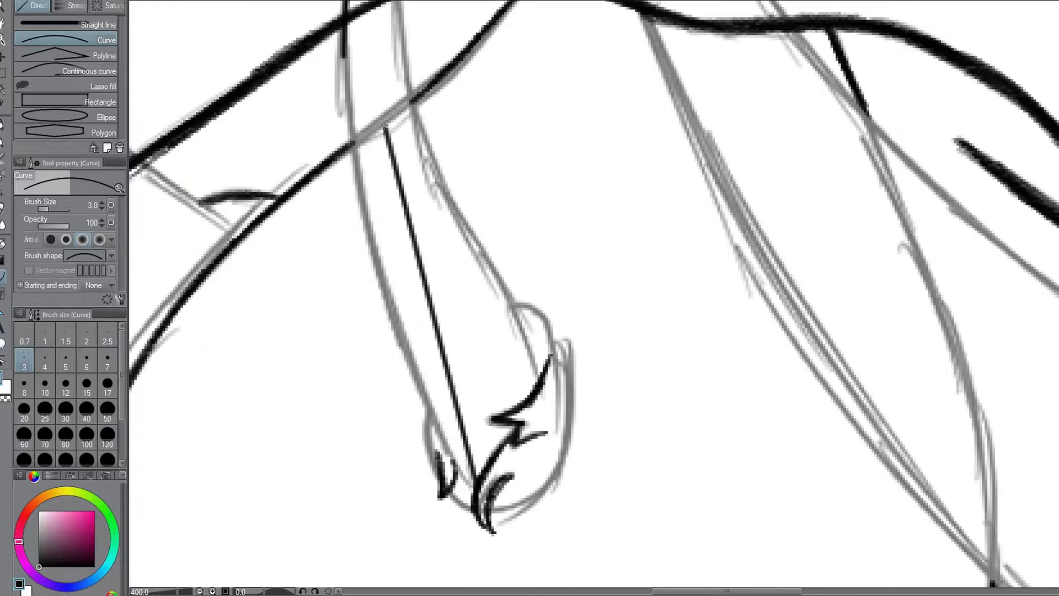
{"action": "left_click_drag", "start_coordinate": [385, 125], "coordinate": [355, 6]}
Ink the middle horn's upper left edge to the tip and its right edge down to the hole.
{"action": "scroll", "coordinate": [355, 5], "scroll_direction": "down", "scroll_amount": 5}
{"action": "scroll", "coordinate": [387, 110], "scroll_direction": "up", "scroll_amount": 5}
{"action": "left_click_drag", "start_coordinate": [359, 579], "coordinate": [410, 8]}
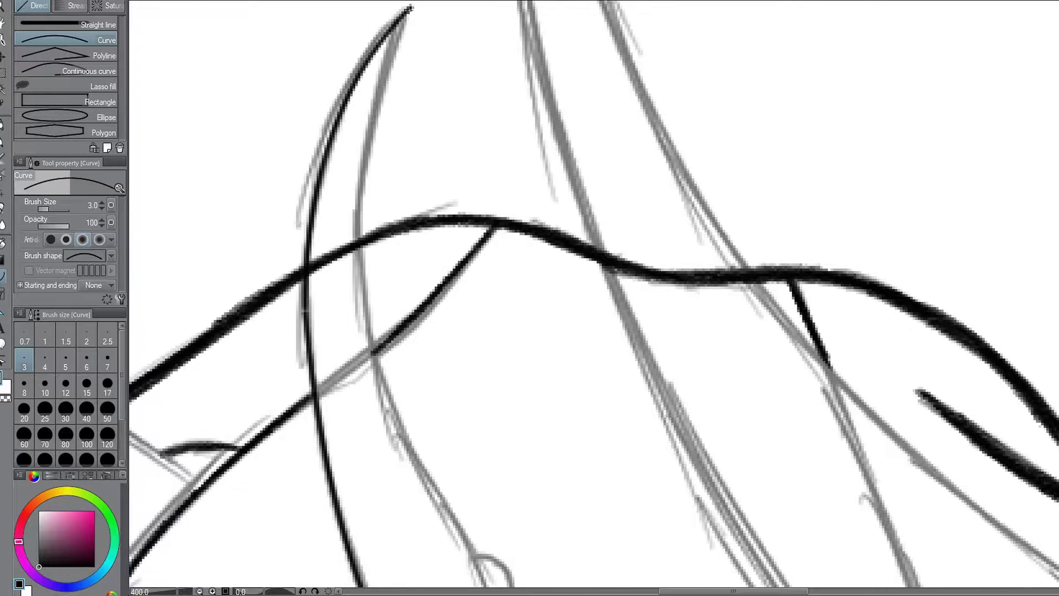
{"action": "left_click", "coordinate": [365, 161]}
{"action": "scroll", "coordinate": [364, 161], "scroll_direction": "down", "scroll_amount": 5}
{"action": "scroll", "coordinate": [416, 342], "scroll_direction": "up", "scroll_amount": 5}
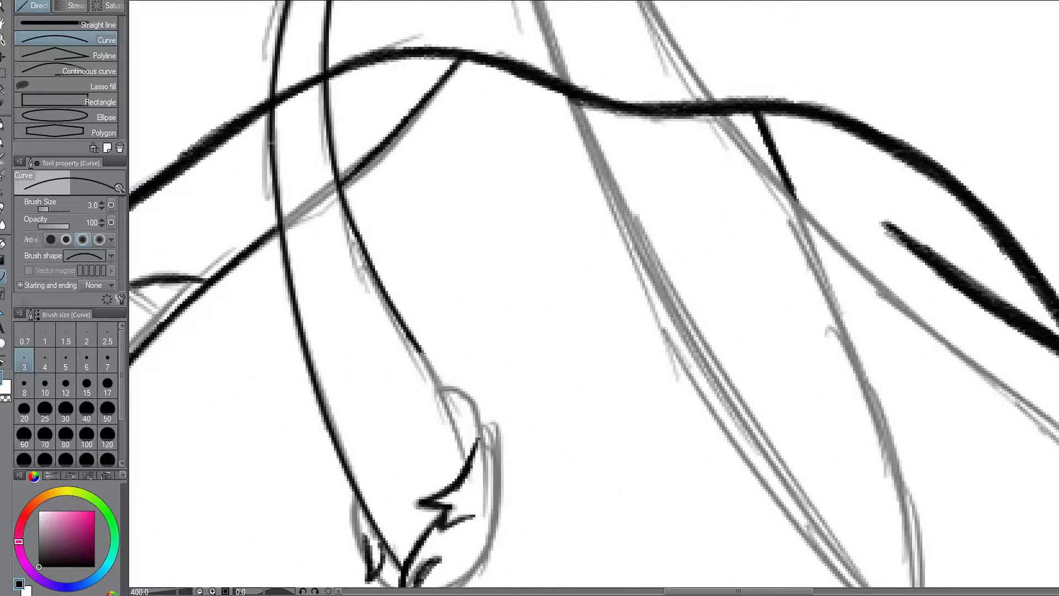
{"action": "scroll", "coordinate": [468, 454], "scroll_direction": "down", "scroll_amount": 3}
{"action": "scroll", "coordinate": [407, 432], "scroll_direction": "up", "scroll_amount": 3}
Ink both long edges of the left horn from the canvas top down to the cap with the Curve tool.
{"action": "scroll", "coordinate": [168, 276], "scroll_direction": "down", "scroll_amount": 4}
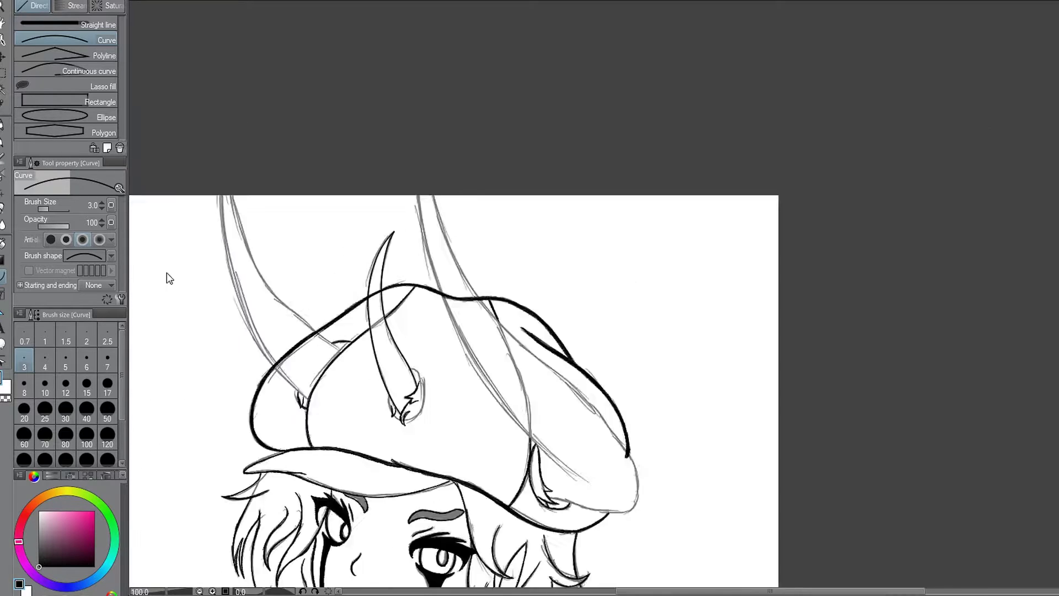
{"action": "scroll", "coordinate": [286, 432], "scroll_direction": "up", "scroll_amount": 3}
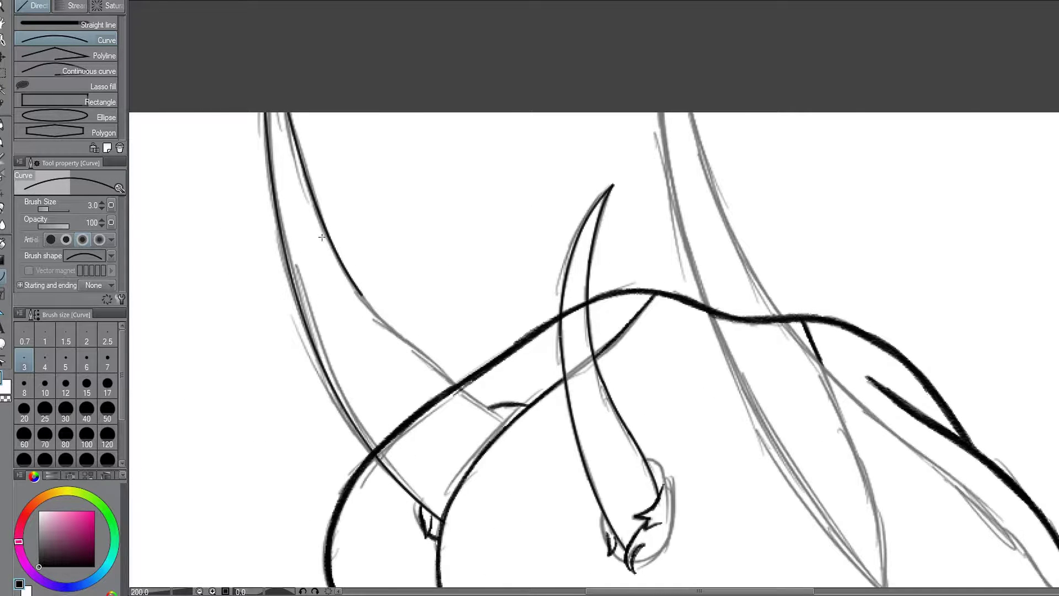
{"action": "scroll", "coordinate": [373, 334], "scroll_direction": "up", "scroll_amount": 2}
{"action": "scroll", "coordinate": [428, 338], "scroll_direction": "down", "scroll_amount": 1}
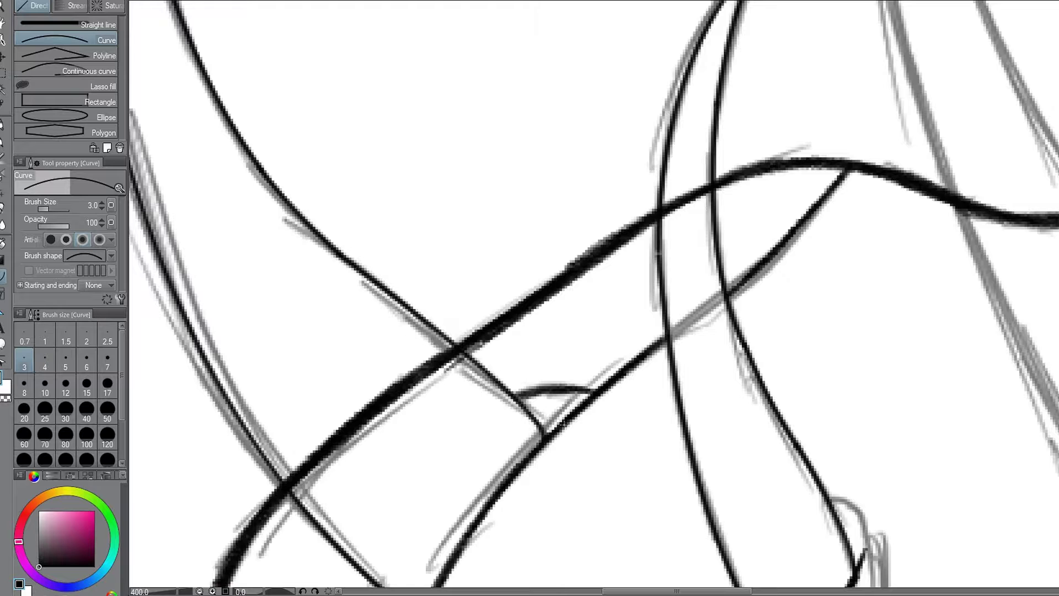
{"action": "scroll", "coordinate": [505, 396], "scroll_direction": "down", "scroll_amount": 2}
Ink the right horn's rounded base and both long edges with the Curve tool at size 3.
{"action": "scroll", "coordinate": [650, 488], "scroll_direction": "up", "scroll_amount": 2}
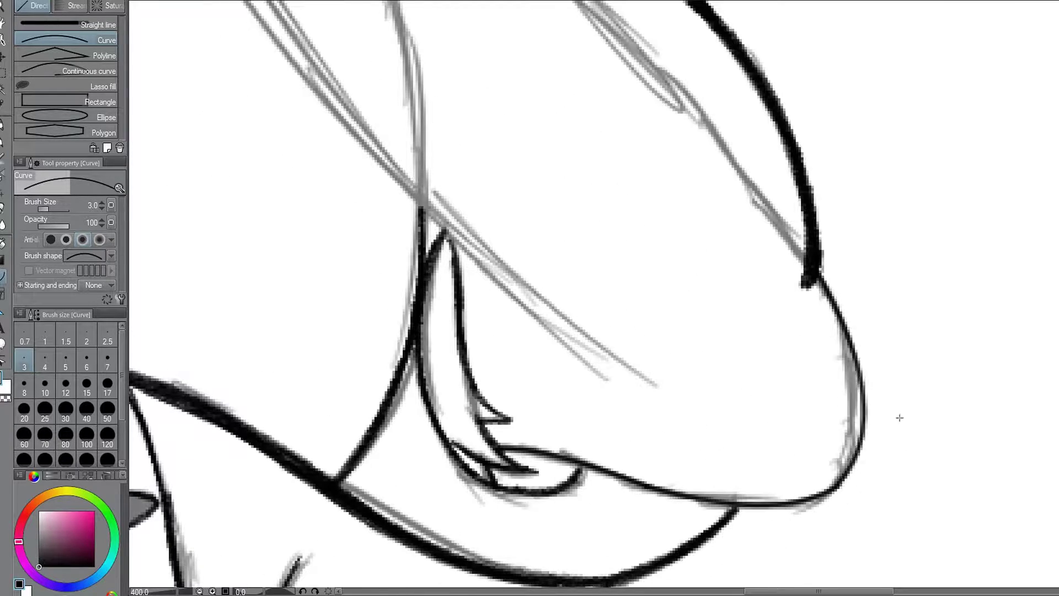
{"action": "left_click", "coordinate": [896, 440]}
{"action": "scroll", "coordinate": [896, 440], "scroll_direction": "down", "scroll_amount": 2}
{"action": "scroll", "coordinate": [797, 189], "scroll_direction": "up", "scroll_amount": 1}
{"action": "left_click_drag", "start_coordinate": [503, 55], "coordinate": [745, 562]}
{"action": "left_click", "coordinate": [521, 348]}
{"action": "scroll", "coordinate": [603, 496], "scroll_direction": "up", "scroll_amount": 2}
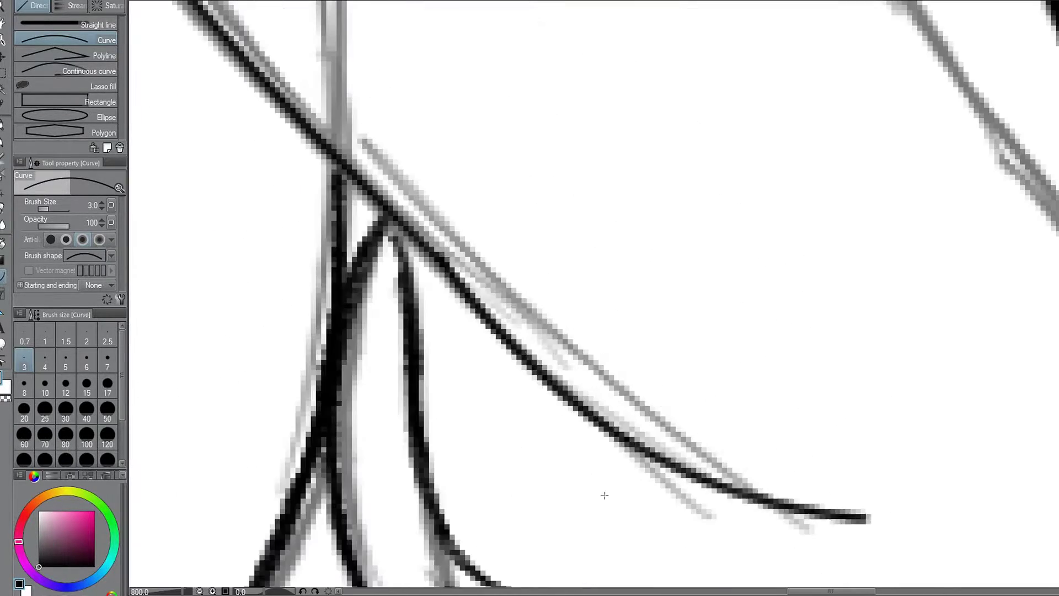
{"action": "scroll", "coordinate": [485, 436], "scroll_direction": "down", "scroll_amount": 2}
{"action": "scroll", "coordinate": [758, 506], "scroll_direction": "up", "scroll_amount": 1}
{"action": "scroll", "coordinate": [607, 414], "scroll_direction": "down", "scroll_amount": 2}
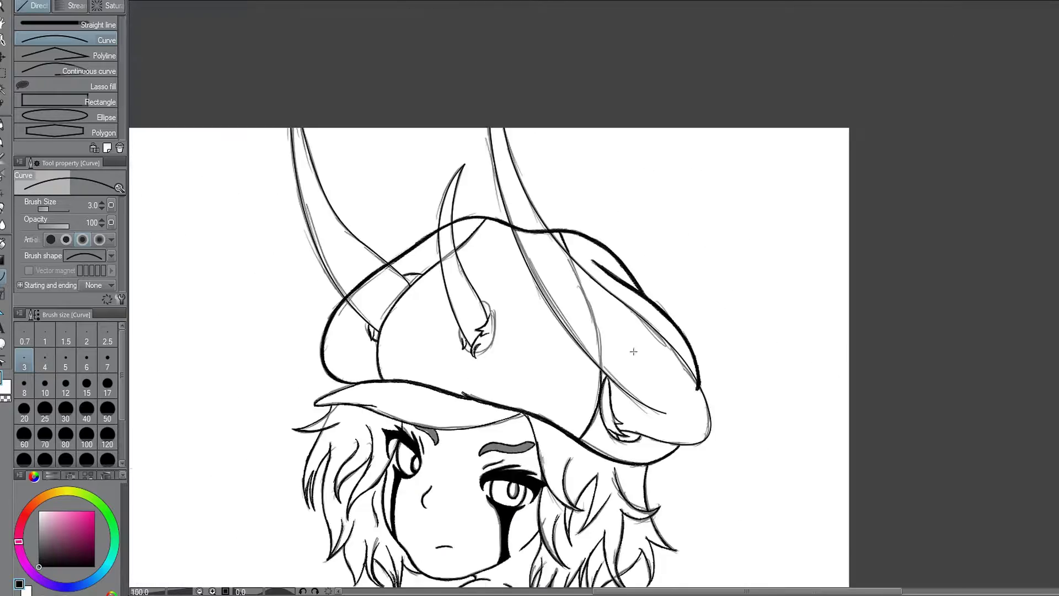
Hide the sketch and erase the cap lines that cross the horns with the Hard eraser at size 17.
{"action": "scroll", "coordinate": [346, 283], "scroll_direction": "down", "scroll_amount": 2}
{"action": "scroll", "coordinate": [344, 335], "scroll_direction": "up", "scroll_amount": 4}
{"action": "key", "text": "e"}
{"action": "left_click_drag", "start_coordinate": [386, 195], "coordinate": [367, 202]}
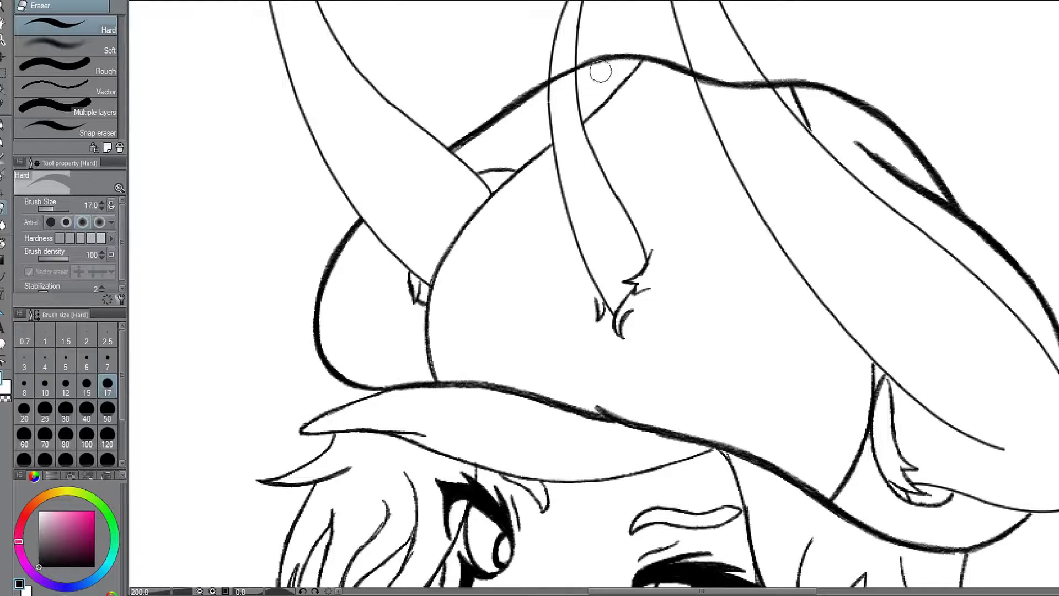
{"action": "scroll", "coordinate": [763, 99], "scroll_direction": "up", "scroll_amount": 2}
{"action": "scroll", "coordinate": [809, 390], "scroll_direction": "down", "scroll_amount": 3}
{"action": "scroll", "coordinate": [634, 291], "scroll_direction": "up", "scroll_amount": 4}
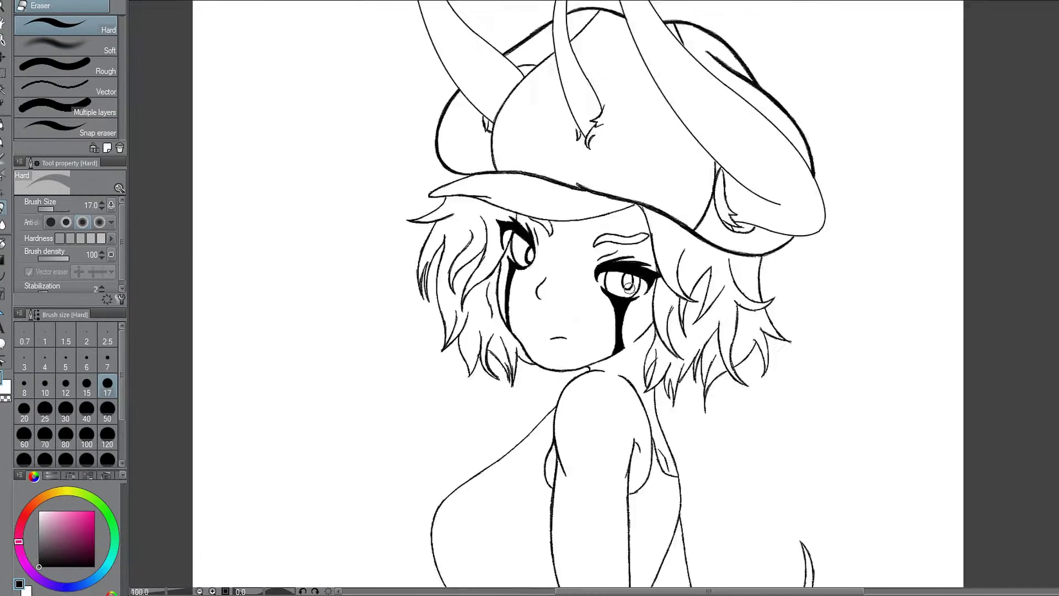
Try to redraw the pupil of the right eye with the pen.
{"action": "key", "text": "p"}
{"action": "scroll", "coordinate": [239, 319], "scroll_direction": "down", "scroll_amount": 3}
{"action": "mouse_move", "coordinate": [614, 280]}
{"action": "left_mouse_down"}
{"action": "mouse_move", "coordinate": [617, 259]}
{"action": "mouse_move", "coordinate": [590, 253]}
{"action": "left_mouse_up"}
{"action": "scroll", "coordinate": [359, 286], "scroll_direction": "up", "scroll_amount": 3}
{"action": "scroll", "coordinate": [599, 225], "scroll_direction": "down", "scroll_amount": 3}
{"action": "scroll", "coordinate": [599, 224], "scroll_direction": "up", "scroll_amount": 3}
{"action": "key", "text": "ctrl+z"}
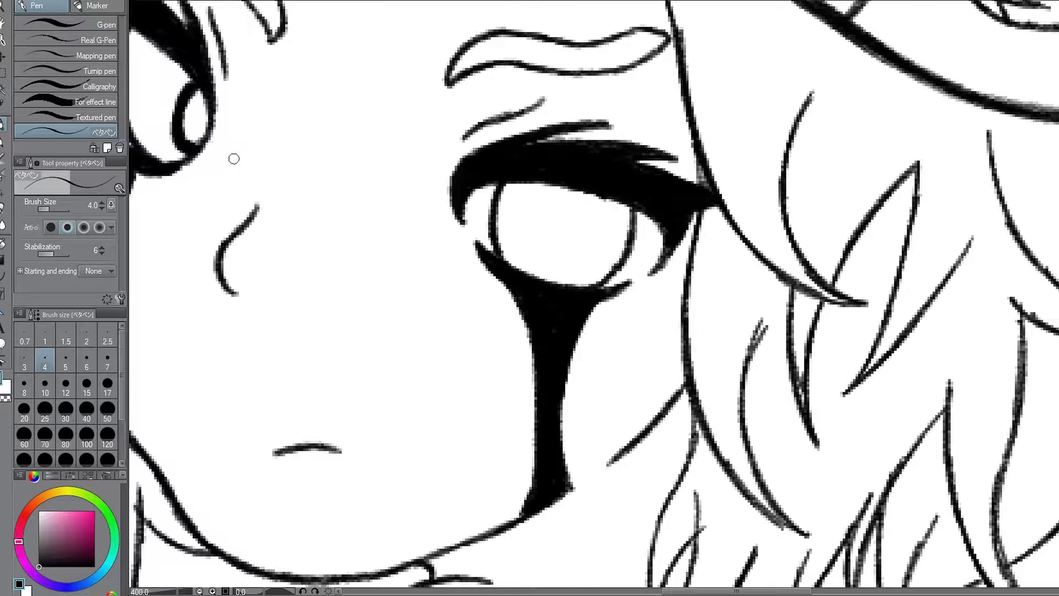
Select the stray curved stroke between the eyes with a rectangle and delete it.
{"action": "key", "text": "m"}
{"action": "left_click_drag", "start_coordinate": [255, 89], "coordinate": [336, 194]}
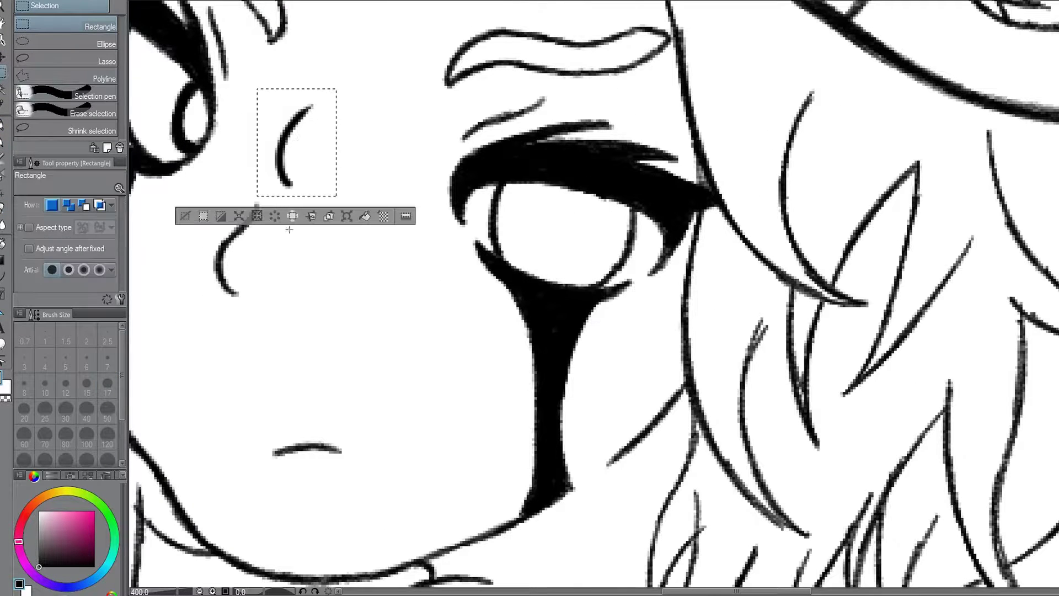
{"action": "key", "text": "Delete"}
Ink a narrow oval pupil inside the right eye's iris with the pen at size 4.
{"action": "key", "text": "p"}
{"action": "scroll", "coordinate": [536, 301], "scroll_direction": "up", "scroll_amount": 2}
{"action": "mouse_move", "coordinate": [552, 149]}
{"action": "left_mouse_down"}
{"action": "mouse_move", "coordinate": [578, 191]}
{"action": "mouse_move", "coordinate": [552, 201]}
{"action": "left_mouse_up"}
{"action": "key", "text": "ctrl+z"}
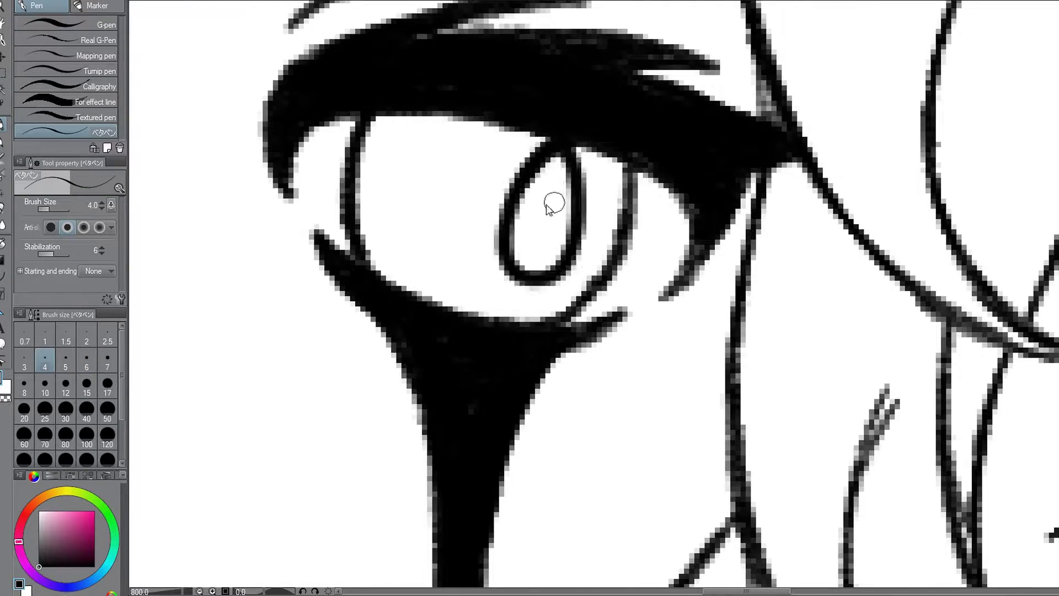
{"action": "scroll", "coordinate": [552, 201], "scroll_direction": "down", "scroll_amount": 5}
{"action": "scroll", "coordinate": [544, 210], "scroll_direction": "down", "scroll_amount": 1}
{"action": "scroll", "coordinate": [543, 209], "scroll_direction": "up", "scroll_amount": 4}
{"action": "scroll", "coordinate": [543, 209], "scroll_direction": "down", "scroll_amount": 5}
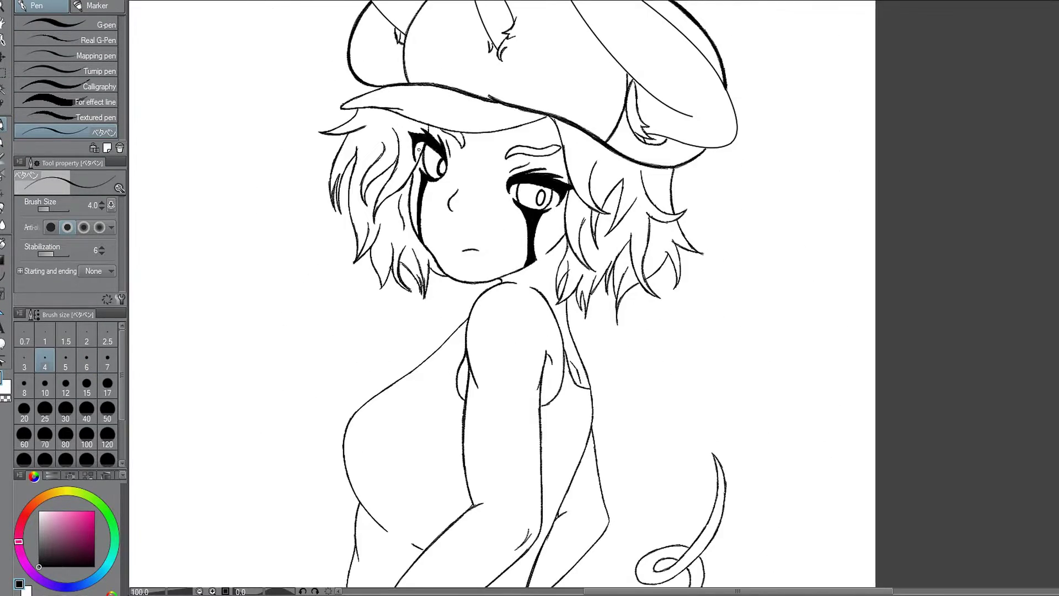
Erase the extra line beside the right eye's iris with the Hard eraser at size 7.
{"action": "scroll", "coordinate": [439, 146], "scroll_direction": "up", "scroll_amount": 2}
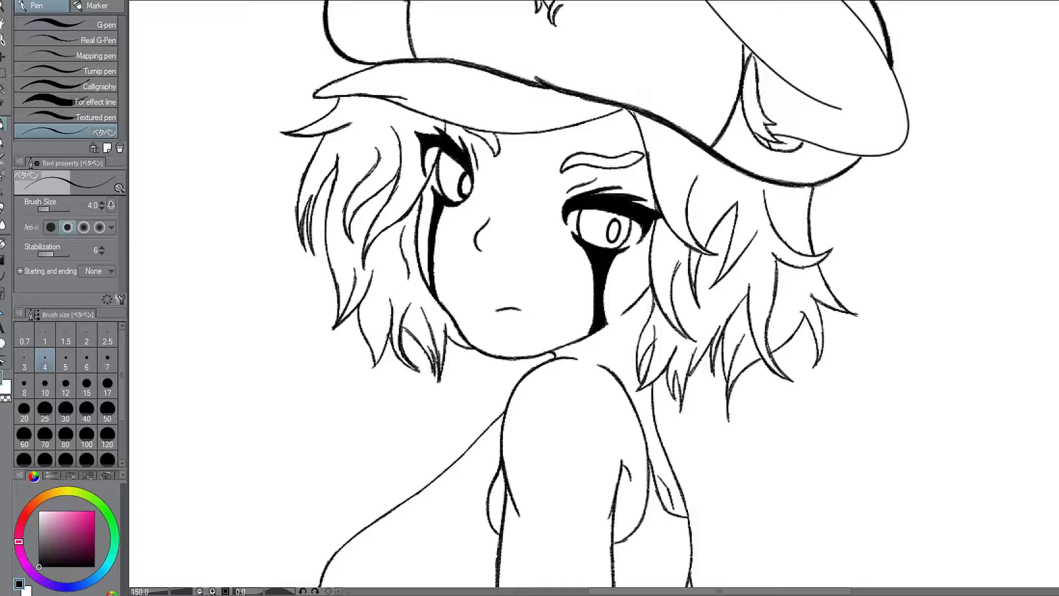
{"action": "scroll", "coordinate": [504, 246], "scroll_direction": "up", "scroll_amount": 10}
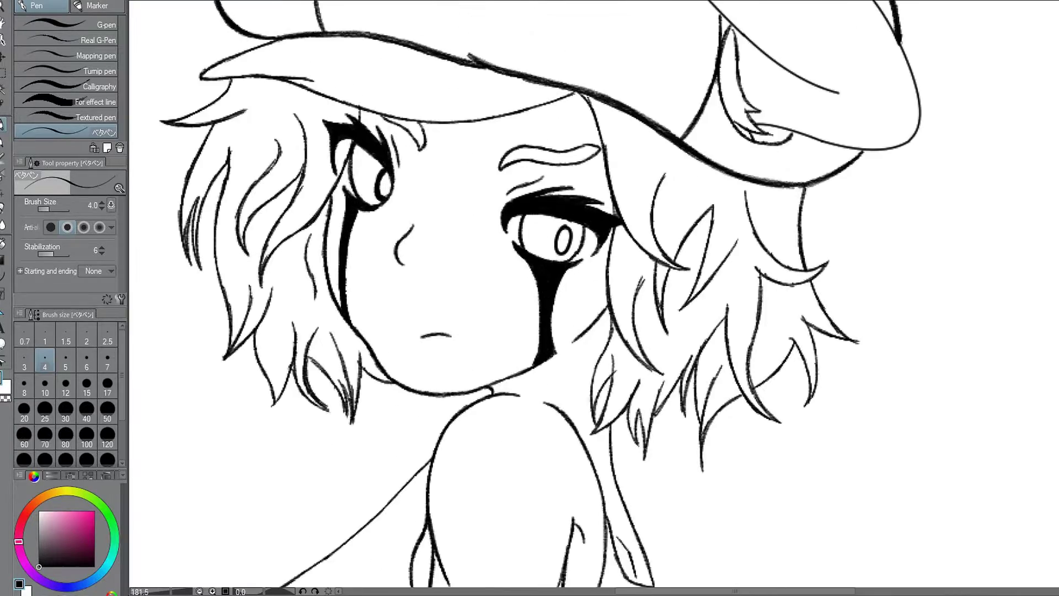
{"action": "scroll", "coordinate": [414, 425], "scroll_direction": "up", "scroll_amount": 3}
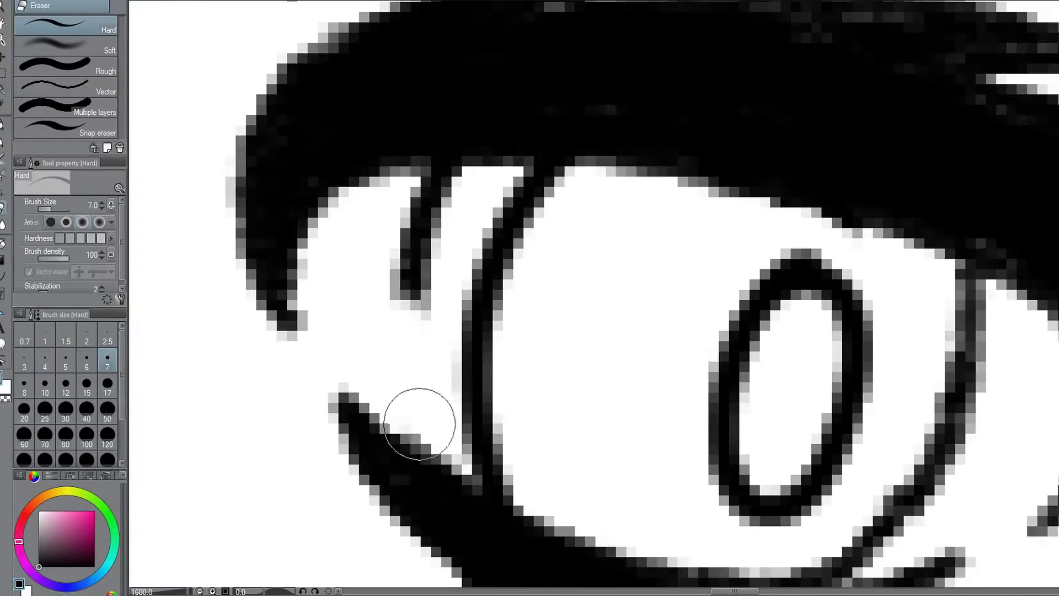
{"action": "scroll", "coordinate": [414, 425], "scroll_direction": "down", "scroll_amount": 10}
{"action": "scroll", "coordinate": [613, 224], "scroll_direction": "up", "scroll_amount": 10}
{"action": "key", "text": "e"}
{"action": "scroll", "coordinate": [446, 193], "scroll_direction": "down", "scroll_amount": 10}
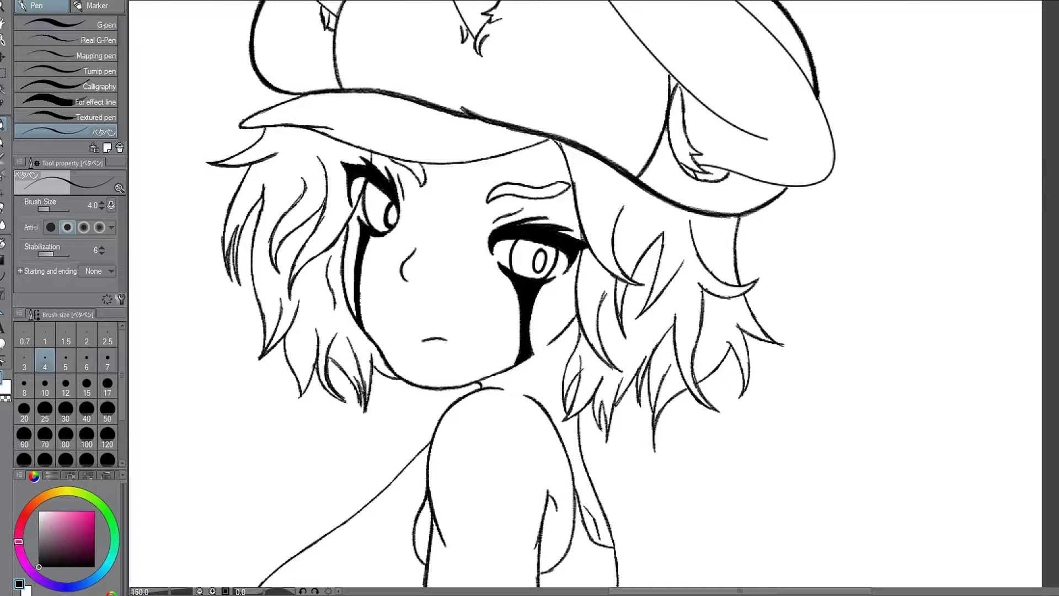
{"action": "scroll", "coordinate": [378, 421], "scroll_direction": "down", "scroll_amount": 4}
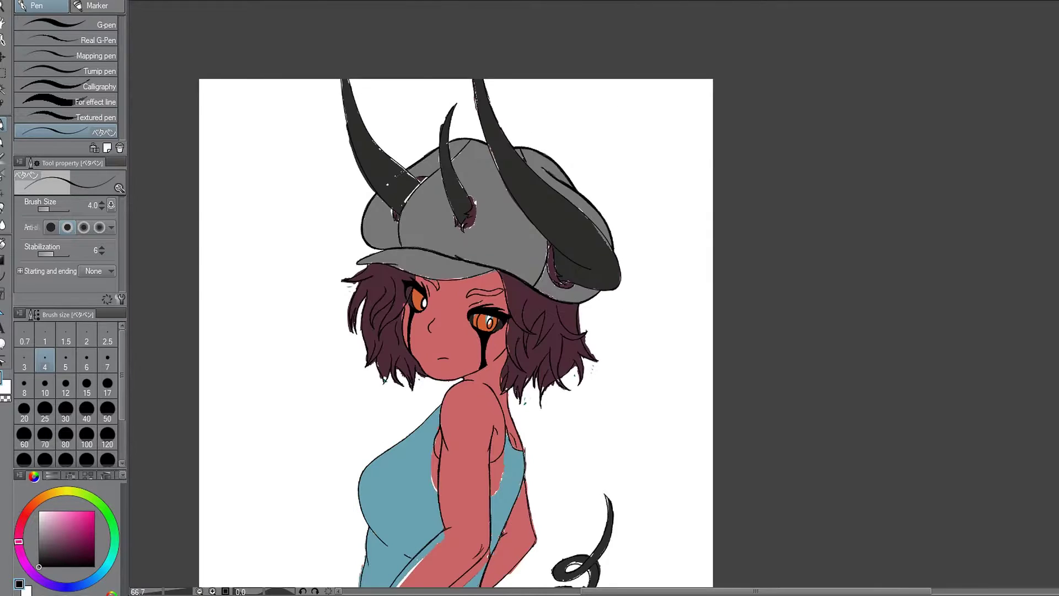
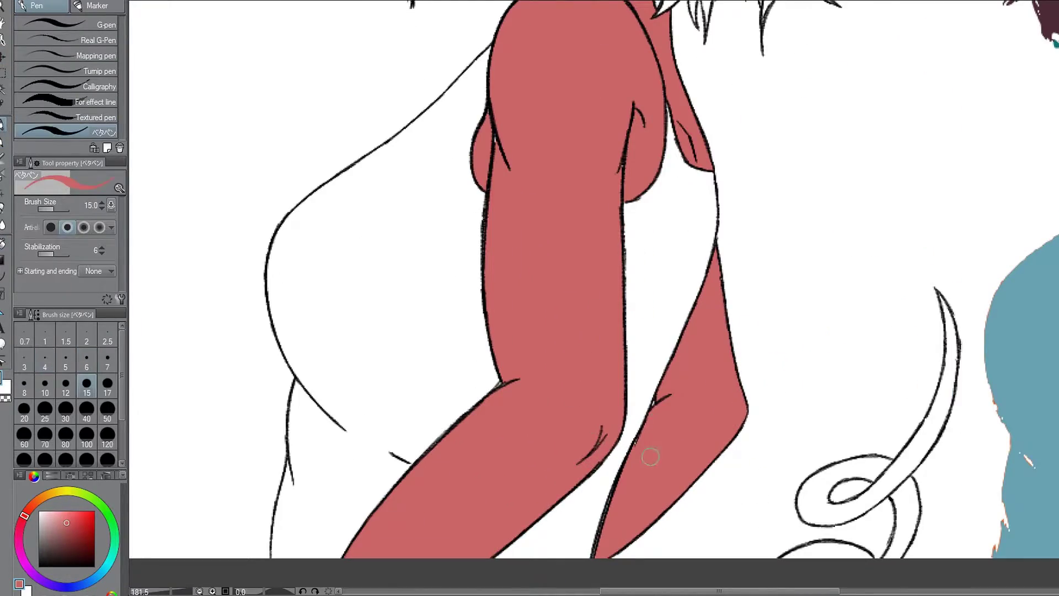
Erase the skin colour that spills into the left eye's white with the Hard eraser at size 7.
{"action": "scroll", "coordinate": [650, 456], "scroll_direction": "down", "scroll_amount": 10}
{"action": "scroll", "coordinate": [568, 88], "scroll_direction": "up", "scroll_amount": 15}
{"action": "key", "text": "e"}
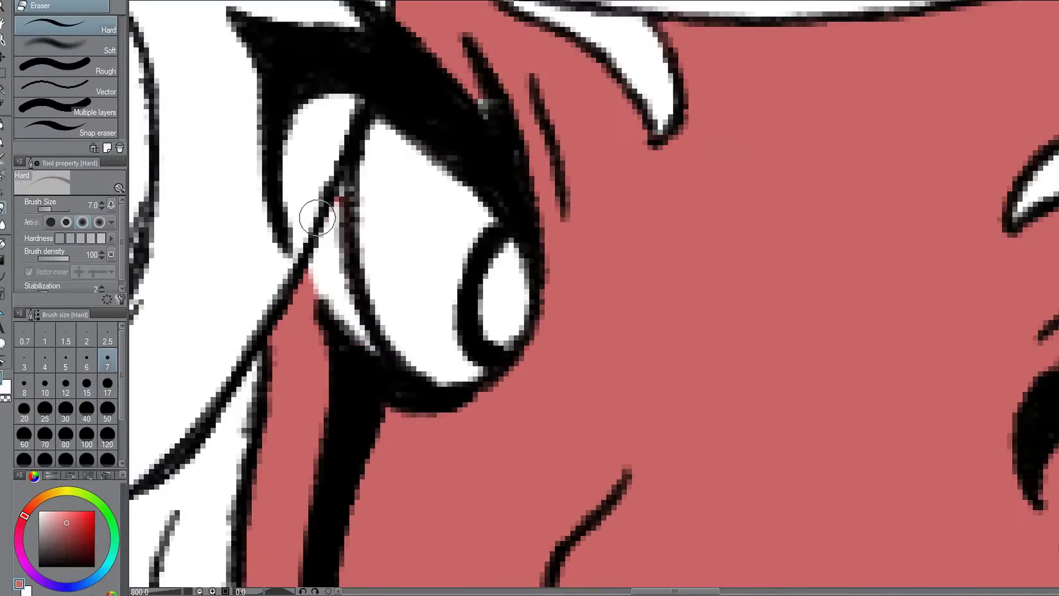
{"action": "left_click", "coordinate": [317, 218], "text": "alt"}
Fill the hair with flat dark maroon and touch up the gaps between strands with the pen at size 7.
{"action": "key", "text": "p"}
{"action": "scroll", "coordinate": [499, 137], "scroll_direction": "down", "scroll_amount": 12}
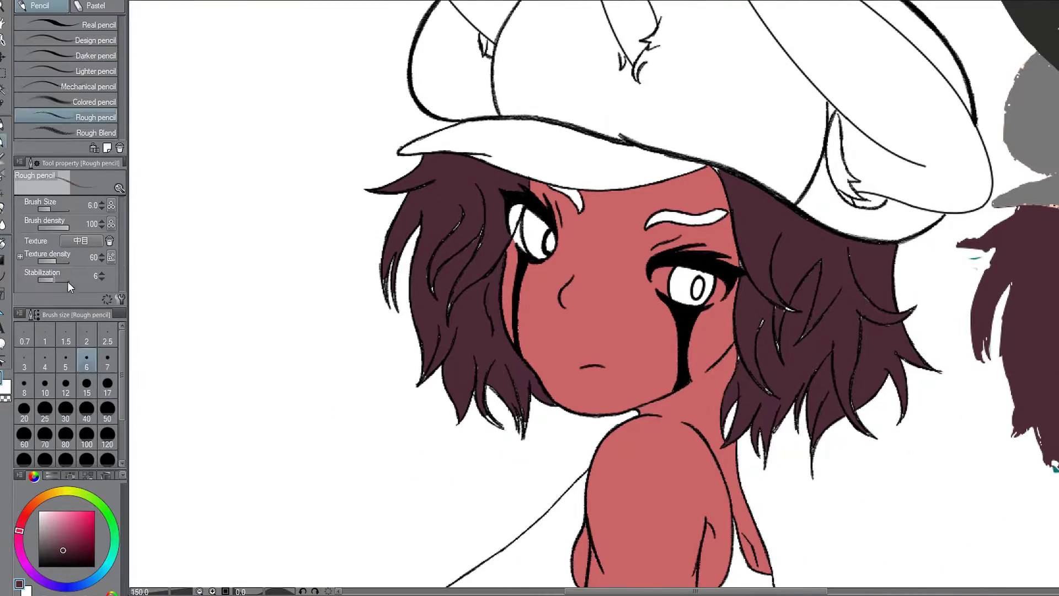
{"action": "key", "text": "p"}
{"action": "scroll", "coordinate": [330, 276], "scroll_direction": "up", "scroll_amount": 4}
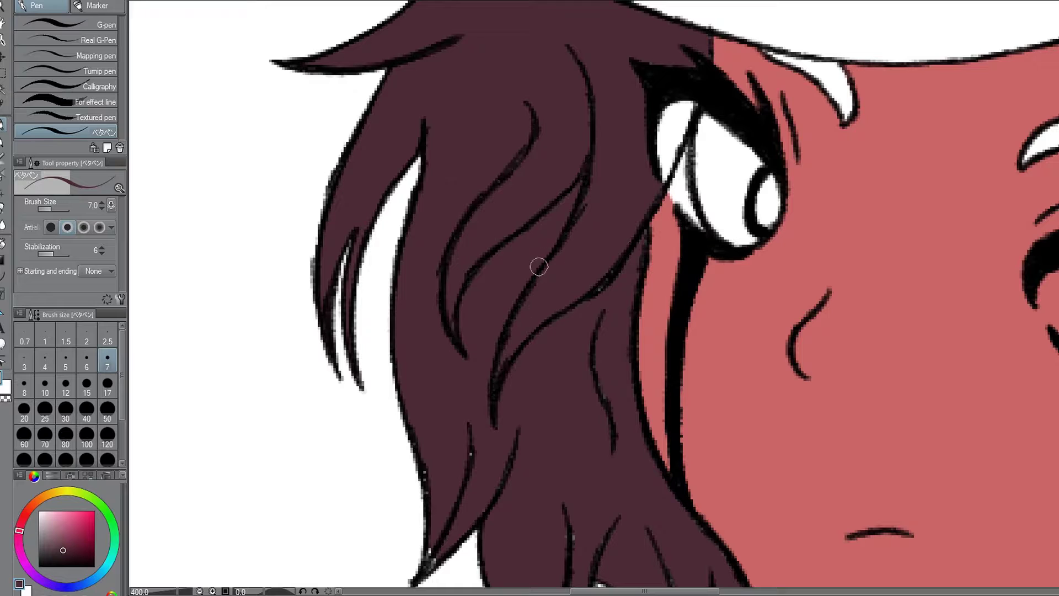
Fill the enclosed gap between the right hair strands beside the neck with the flat red skin colour.
{"action": "scroll", "coordinate": [483, 287], "scroll_direction": "down", "scroll_amount": 3}
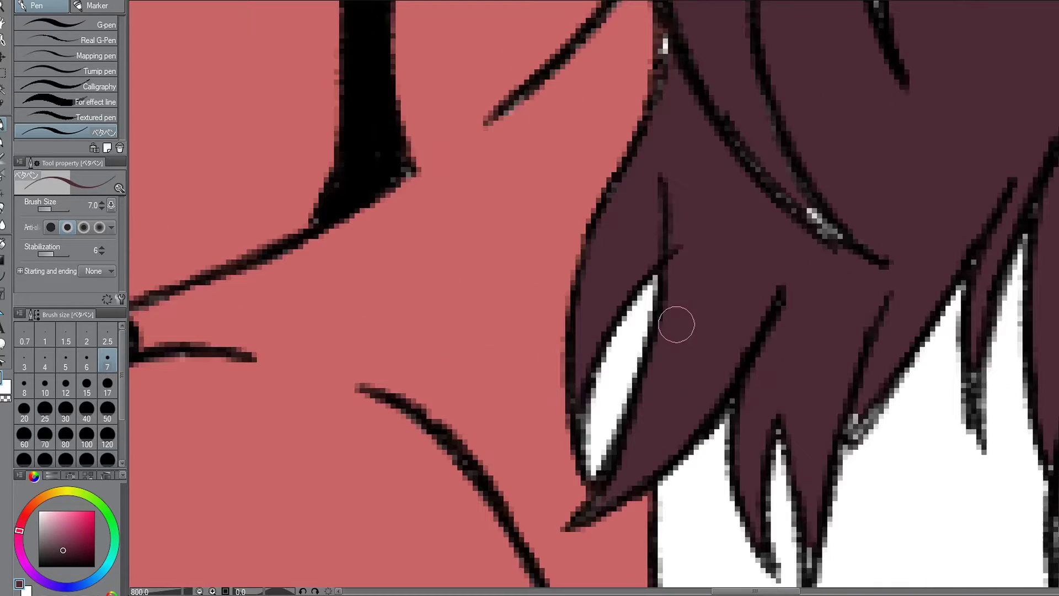
{"action": "key", "text": "p"}
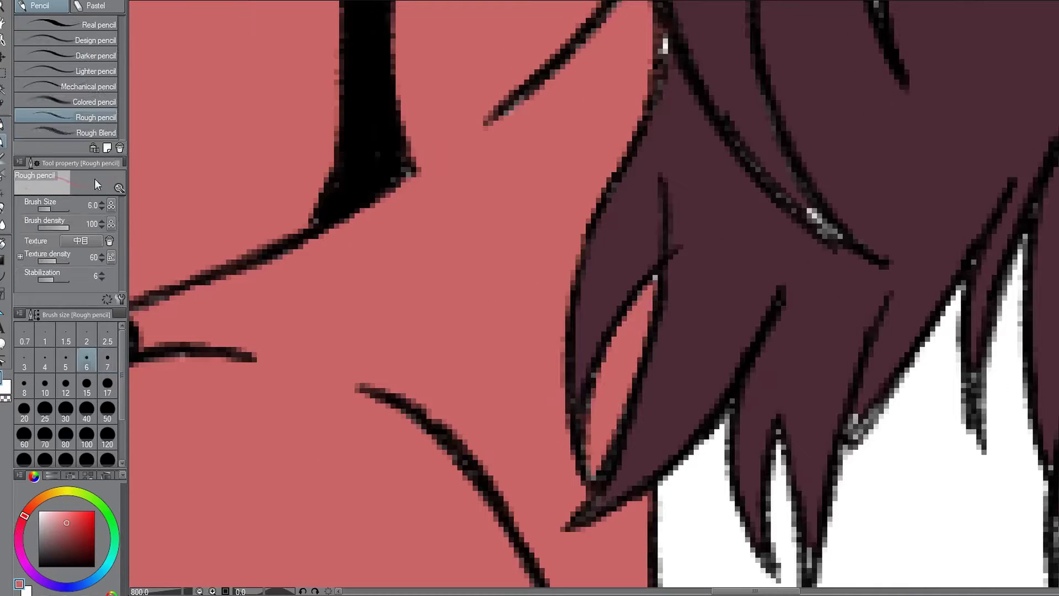
{"action": "scroll", "coordinate": [593, 298], "scroll_direction": "down", "scroll_amount": 4}
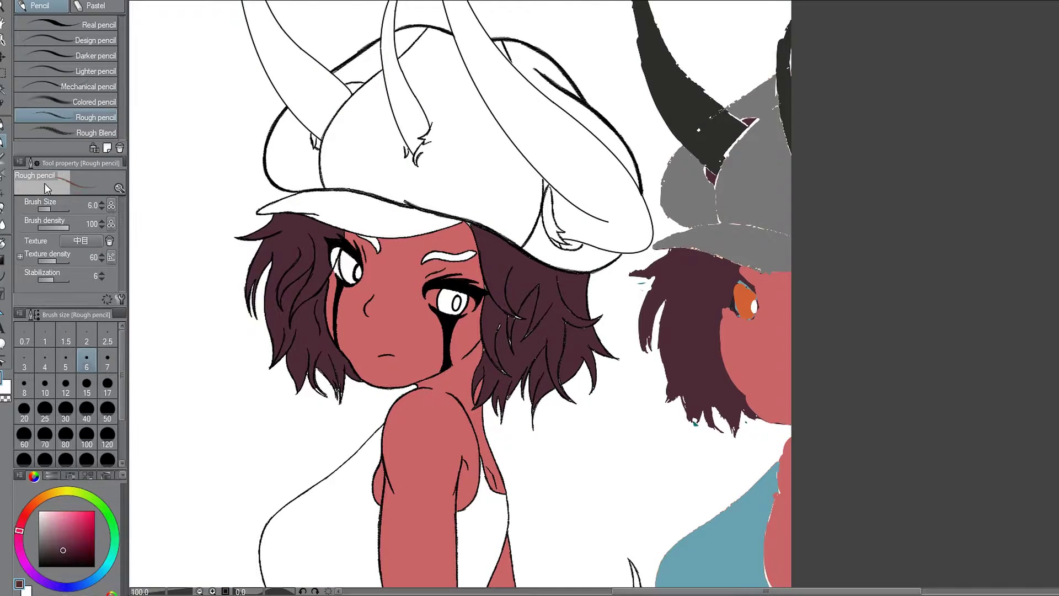
Touch up the remaining gaps in the flat dark maroon hair with the pen at size 7.
{"action": "scroll", "coordinate": [320, 391], "scroll_direction": "up", "scroll_amount": 6}
{"action": "key", "text": "p"}
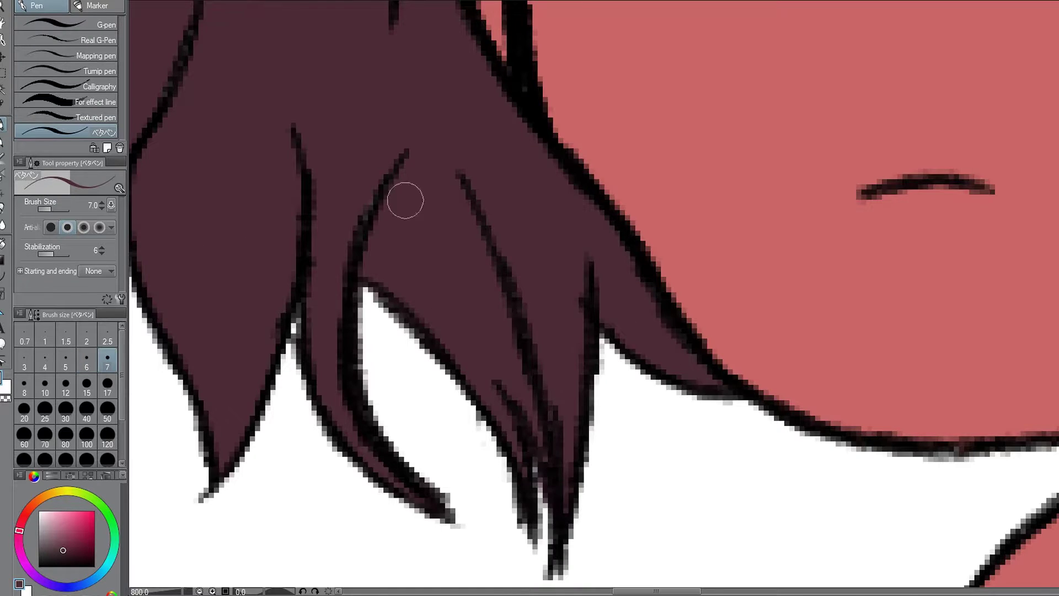
{"action": "scroll", "coordinate": [405, 201], "scroll_direction": "down", "scroll_amount": 6}
{"action": "scroll", "coordinate": [495, 405], "scroll_direction": "up", "scroll_amount": 6}
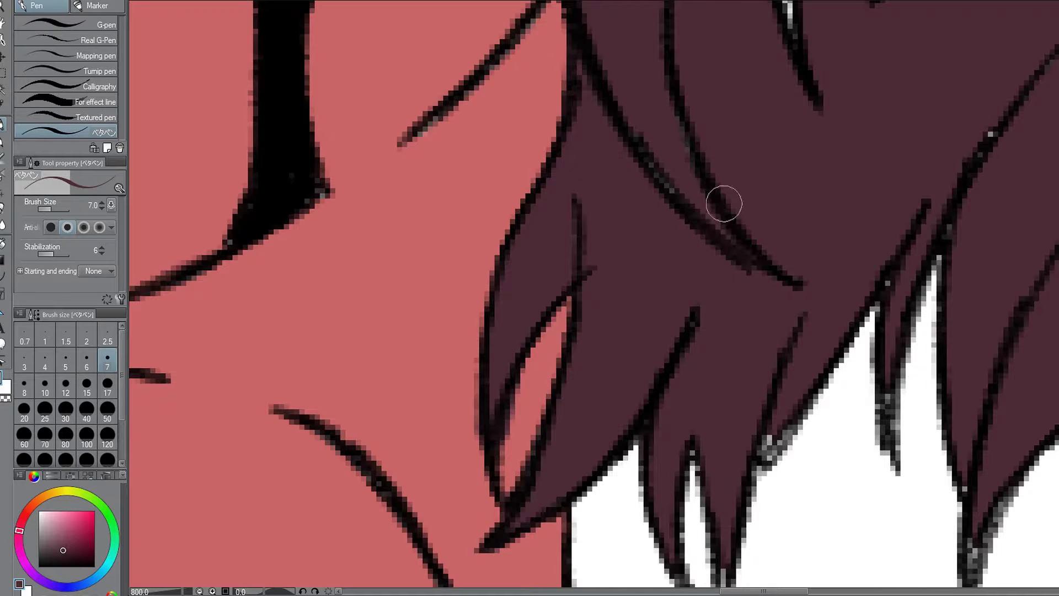
{"action": "scroll", "coordinate": [724, 204], "scroll_direction": "down", "scroll_amount": 3}
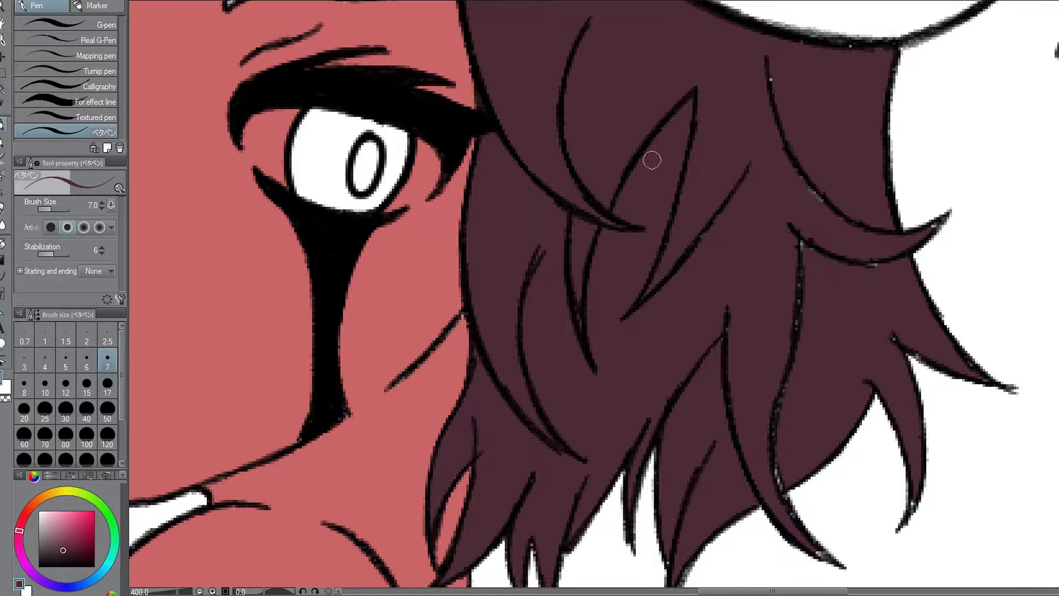
{"action": "left_click_drag", "start_coordinate": [651, 160], "coordinate": [762, 337]}
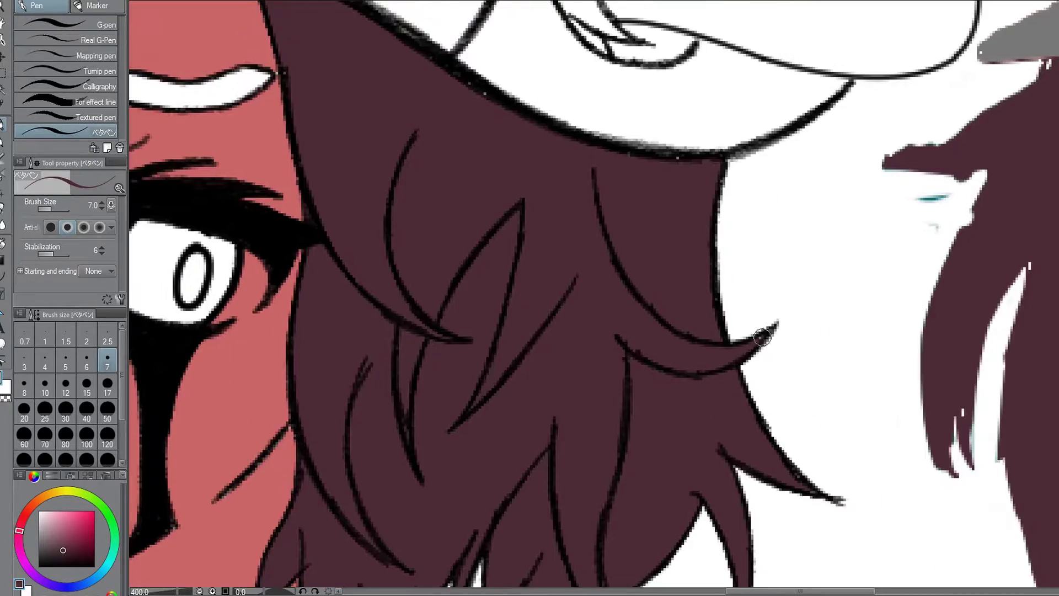
{"action": "scroll", "coordinate": [762, 337], "scroll_direction": "up", "scroll_amount": 3}
Colour both eyebrows dark maroon with the pen at size 7.
{"action": "scroll", "coordinate": [555, 253], "scroll_direction": "down", "scroll_amount": 6}
{"action": "scroll", "coordinate": [504, 130], "scroll_direction": "up", "scroll_amount": 5}
{"action": "left_click_drag", "start_coordinate": [419, 102], "coordinate": [563, 147]}
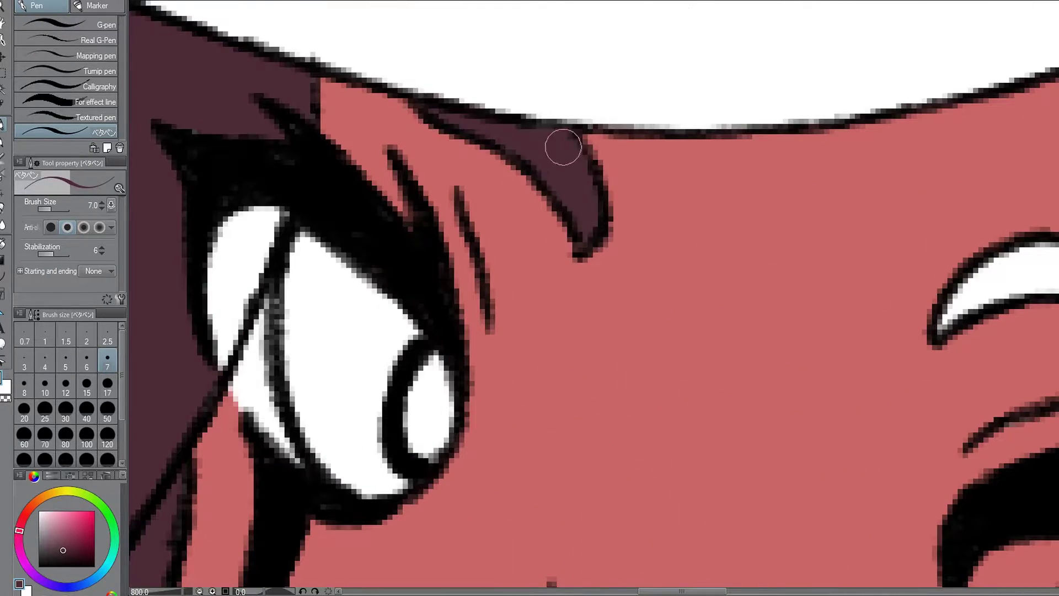
{"action": "mouse_move", "coordinate": [364, 337]}
{"action": "left_mouse_down"}
{"action": "mouse_move", "coordinate": [449, 272]}
{"action": "mouse_move", "coordinate": [612, 303]}
{"action": "mouse_move", "coordinate": [788, 256]}
{"action": "left_mouse_up"}
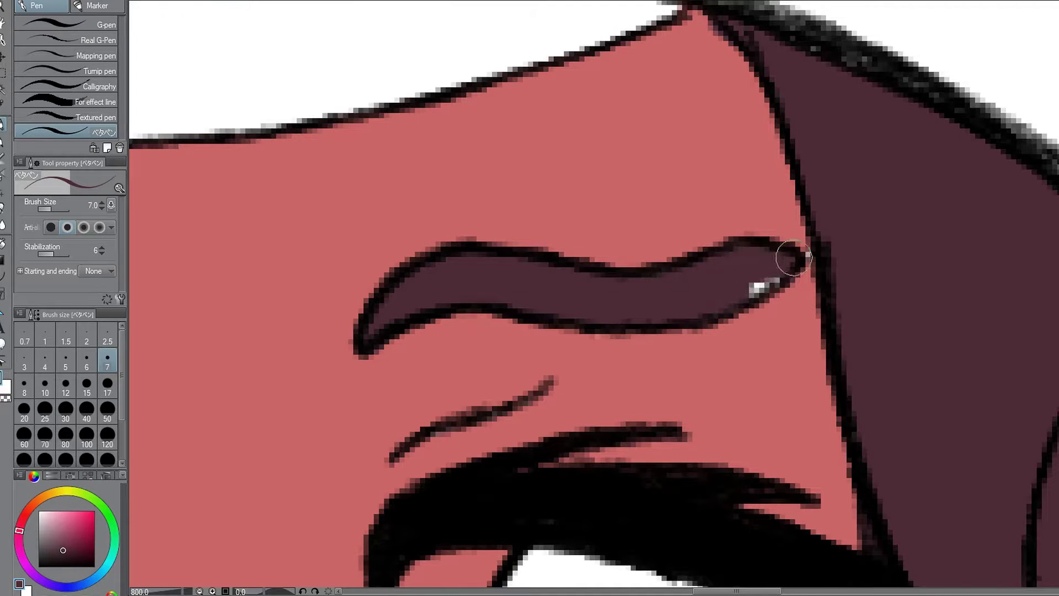
Fill the irises of both eyes with flat orange, leaving the pupils white.
{"action": "scroll", "coordinate": [719, 323], "scroll_direction": "down", "scroll_amount": 8}
{"action": "scroll", "coordinate": [719, 322], "scroll_direction": "up", "scroll_amount": 3}
{"action": "key", "text": "g"}
{"action": "left_click", "coordinate": [557, 245]}
{"action": "left_click", "coordinate": [354, 188]}
{"action": "scroll", "coordinate": [497, 218], "scroll_direction": "down", "scroll_amount": 1}
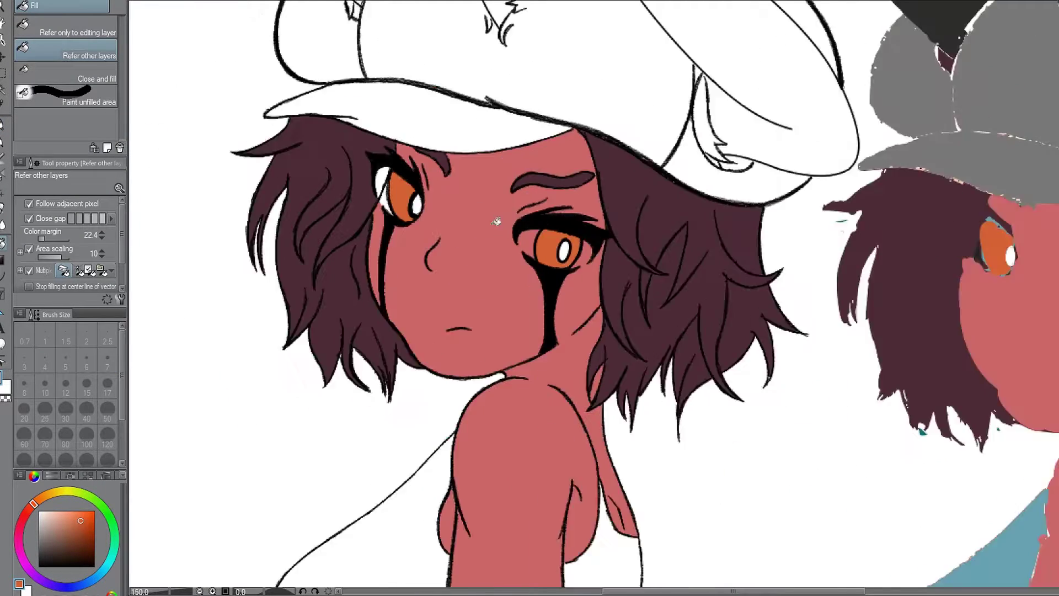
Erase the skin colour covering the right eye's white beside the iris with the Hard eraser at size 7.
{"action": "scroll", "coordinate": [386, 190], "scroll_direction": "up", "scroll_amount": 1}
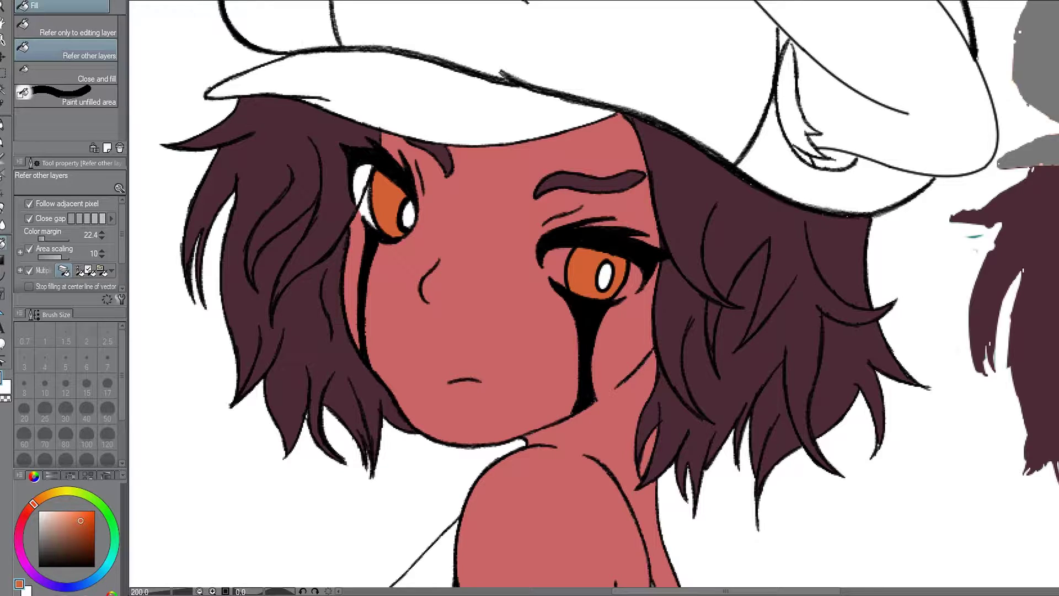
{"action": "scroll", "coordinate": [594, 298], "scroll_direction": "down", "scroll_amount": 1}
{"action": "key", "text": "e"}
{"action": "scroll", "coordinate": [574, 289], "scroll_direction": "up", "scroll_amount": 2}
{"action": "left_click_drag", "start_coordinate": [574, 288], "coordinate": [568, 353]}
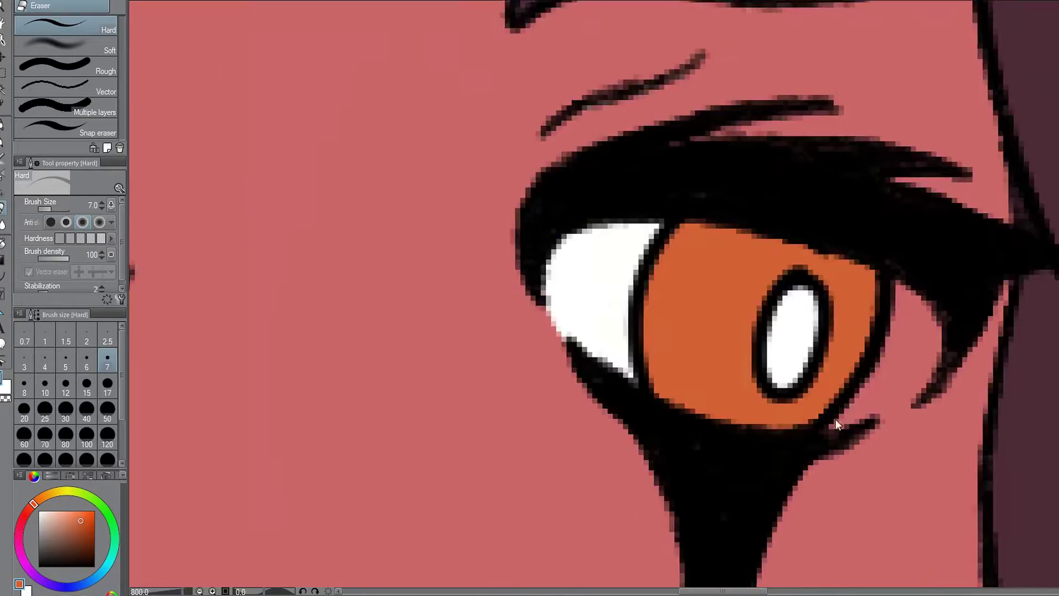
{"action": "left_click_drag", "start_coordinate": [835, 418], "coordinate": [783, 357]}
Cover the part of the left eye behind the hair strand with the sampled dark maroon using the pen at size 7.
{"action": "scroll", "coordinate": [783, 357], "scroll_direction": "down", "scroll_amount": 2}
{"action": "key", "text": "p"}
{"action": "left_click", "coordinate": [529, 180], "text": "alt"}
{"action": "scroll", "coordinate": [530, 179], "scroll_direction": "up", "scroll_amount": 2}
{"action": "scroll", "coordinate": [530, 298], "scroll_direction": "down", "scroll_amount": 4}
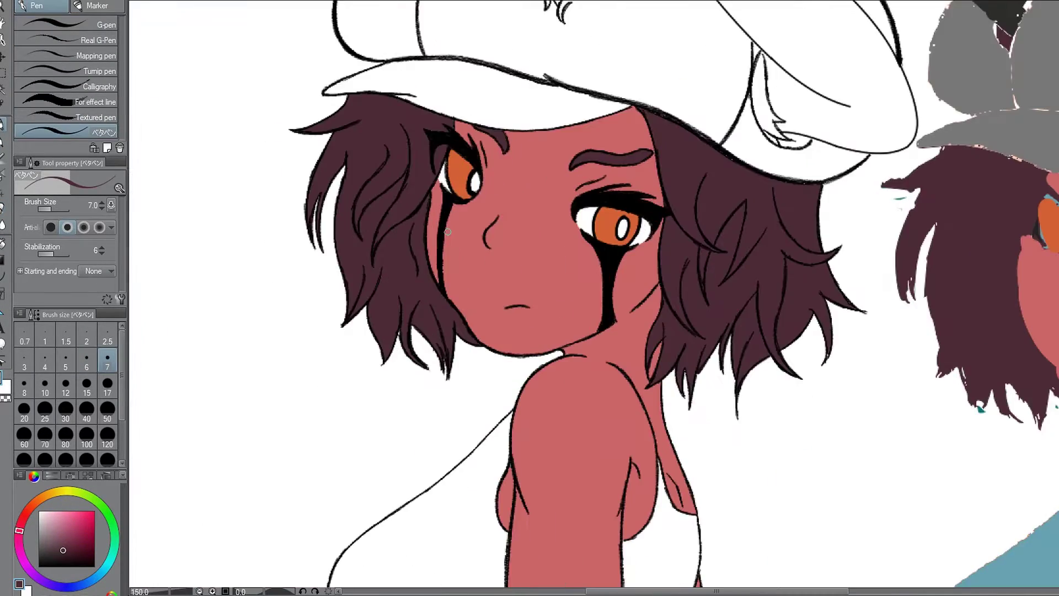
Fill the tank top's front and back areas with the flat blue from the colour sketch.
{"action": "scroll", "coordinate": [529, 298], "scroll_direction": "down", "scroll_amount": 1}
{"action": "key", "text": "g"}
{"action": "left_click", "coordinate": [441, 419]}
{"action": "left_click", "coordinate": [557, 441]}
Fill the cap with flat grey and the horns and curled tail with flat dark grey.
{"action": "scroll", "coordinate": [497, 221], "scroll_direction": "up", "scroll_amount": 2}
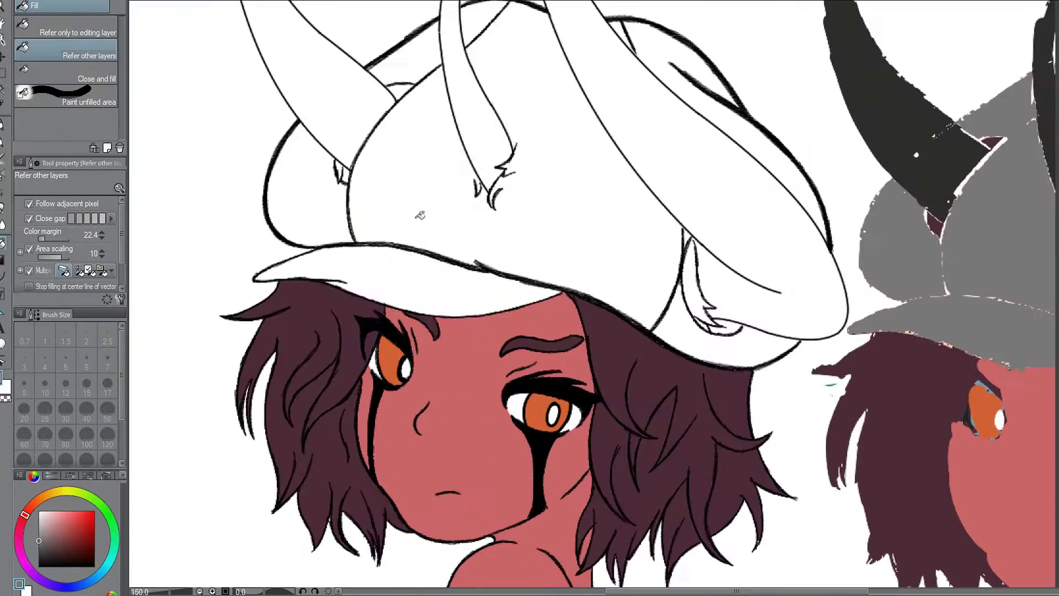
{"action": "left_click", "coordinate": [551, 138]}
{"action": "scroll", "coordinate": [530, 297], "scroll_direction": "down", "scroll_amount": 2}
{"action": "left_click", "coordinate": [507, 138]}
{"action": "left_click", "coordinate": [662, 165]}
{"action": "scroll", "coordinate": [671, 446], "scroll_direction": "down", "scroll_amount": 1}
{"action": "left_click", "coordinate": [671, 447]}
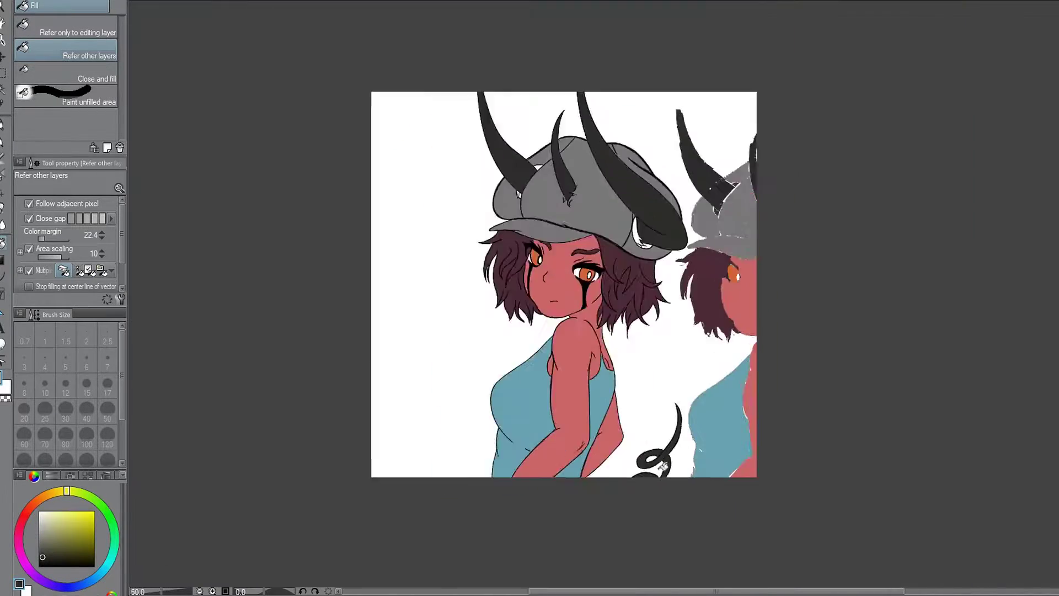
Touch up the unfilled spots along the horns' edges with the dark grey pen at size 7.
{"action": "scroll", "coordinate": [674, 442], "scroll_direction": "up", "scroll_amount": 5}
{"action": "key", "text": "p"}
{"action": "scroll", "coordinate": [675, 433], "scroll_direction": "down", "scroll_amount": 4}
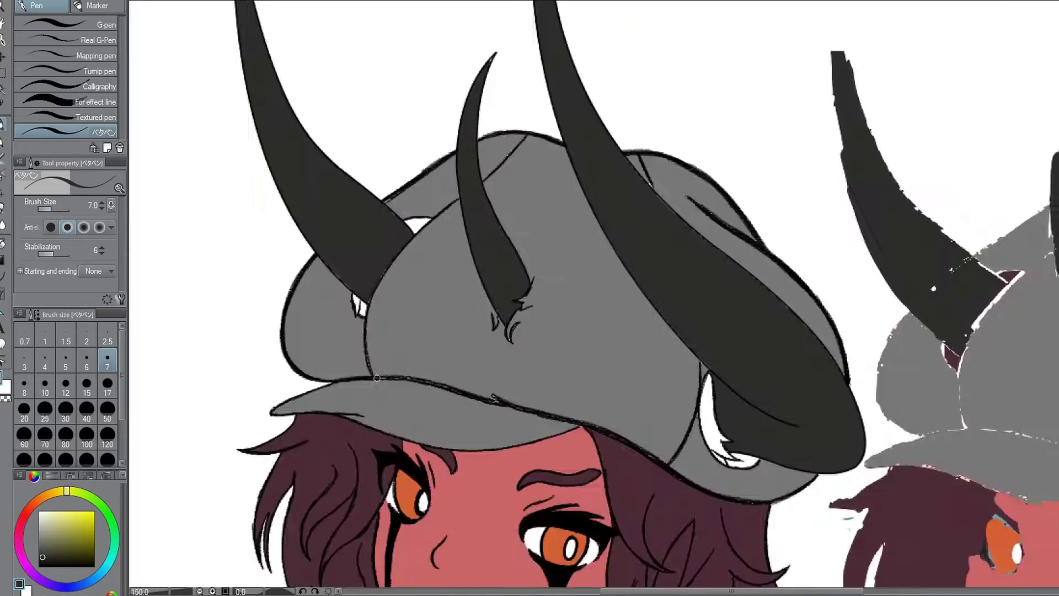
{"action": "scroll", "coordinate": [201, 349], "scroll_direction": "up", "scroll_amount": 4}
{"action": "scroll", "coordinate": [682, 398], "scroll_direction": "down", "scroll_amount": 1}
{"action": "scroll", "coordinate": [682, 397], "scroll_direction": "down", "scroll_amount": 4}
{"action": "scroll", "coordinate": [797, 439], "scroll_direction": "up", "scroll_amount": 4}
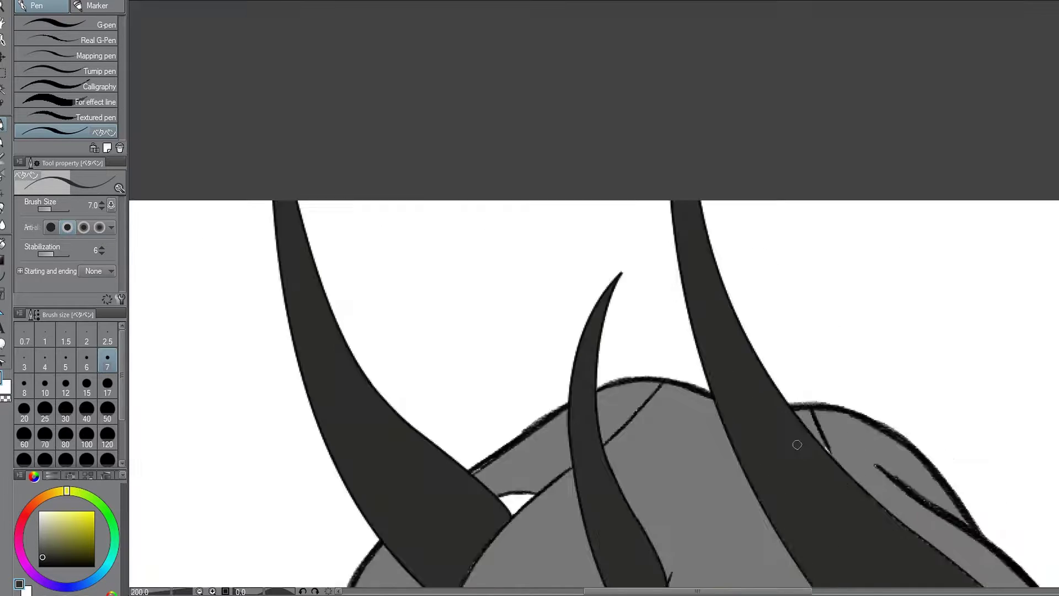
{"action": "scroll", "coordinate": [182, 215], "scroll_direction": "down", "scroll_amount": 5}
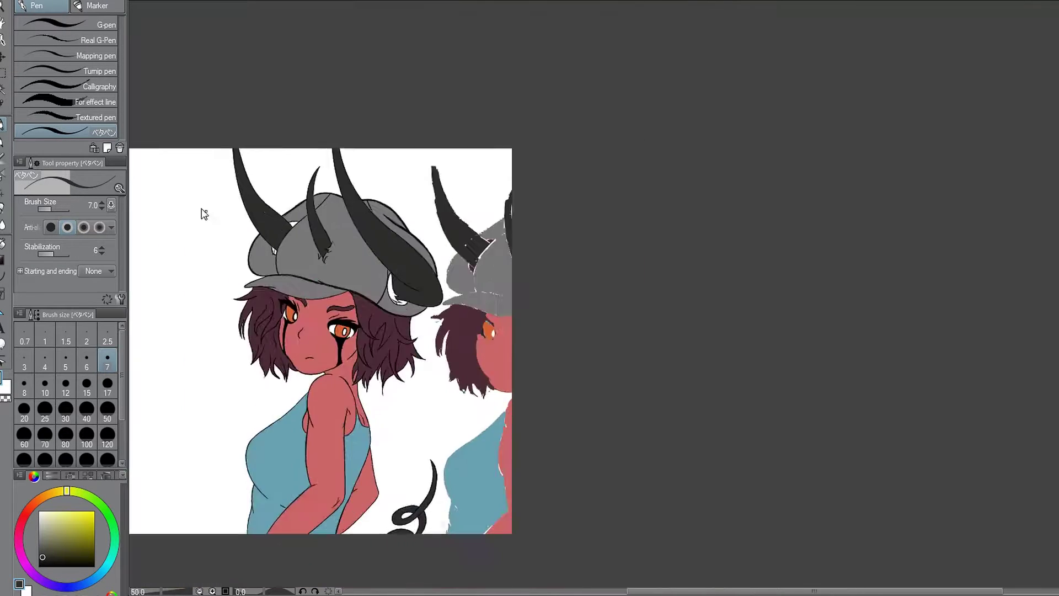
Fill the hair showing at the bases of the left and right horns with flat dark maroon.
{"action": "scroll", "coordinate": [182, 215], "scroll_direction": "up", "scroll_amount": 2}
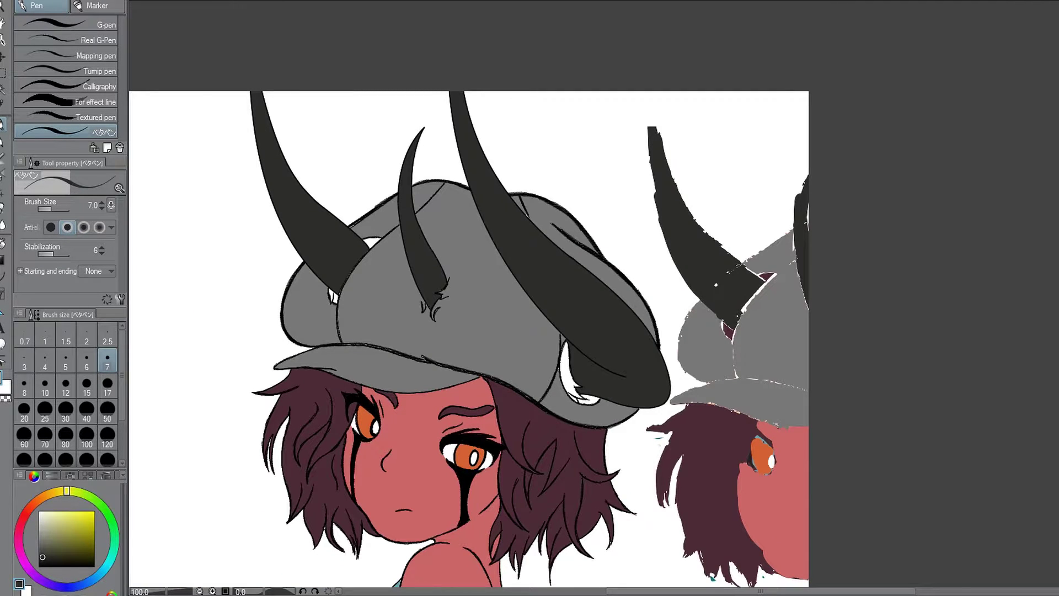
{"action": "scroll", "coordinate": [469, 331], "scroll_direction": "down", "scroll_amount": 2}
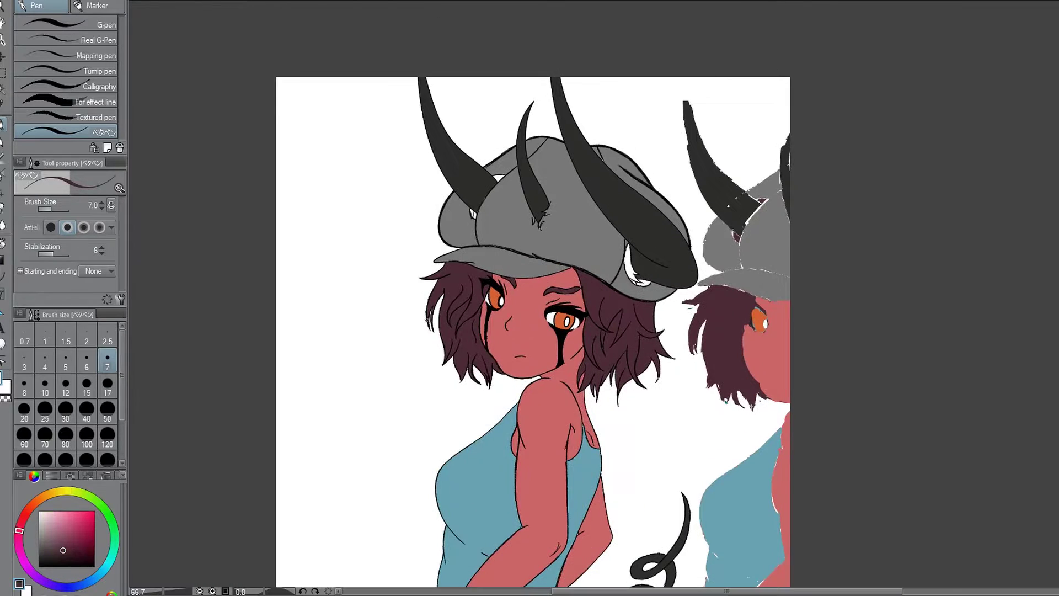
{"action": "scroll", "coordinate": [441, 331], "scroll_direction": "up", "scroll_amount": 3}
{"action": "key", "text": "g"}
Outline the rounded opening around the middle horn's base with the black Rough pencil at size 5 and clean up its line.
{"action": "scroll", "coordinate": [821, 270], "scroll_direction": "up", "scroll_amount": 6}
{"action": "key", "text": "p"}
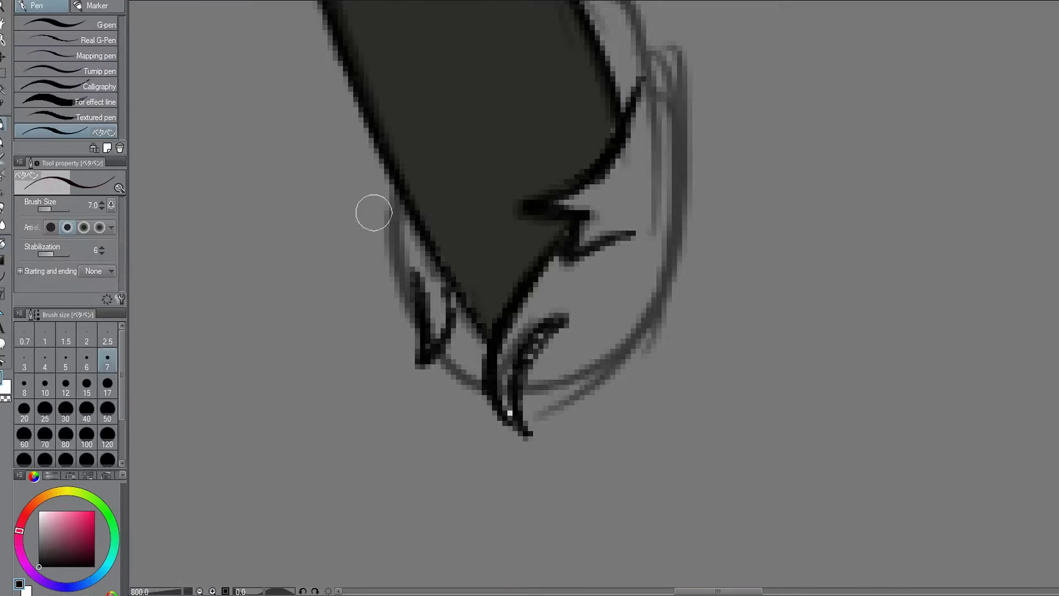
{"action": "left_click", "coordinate": [3, 142]}
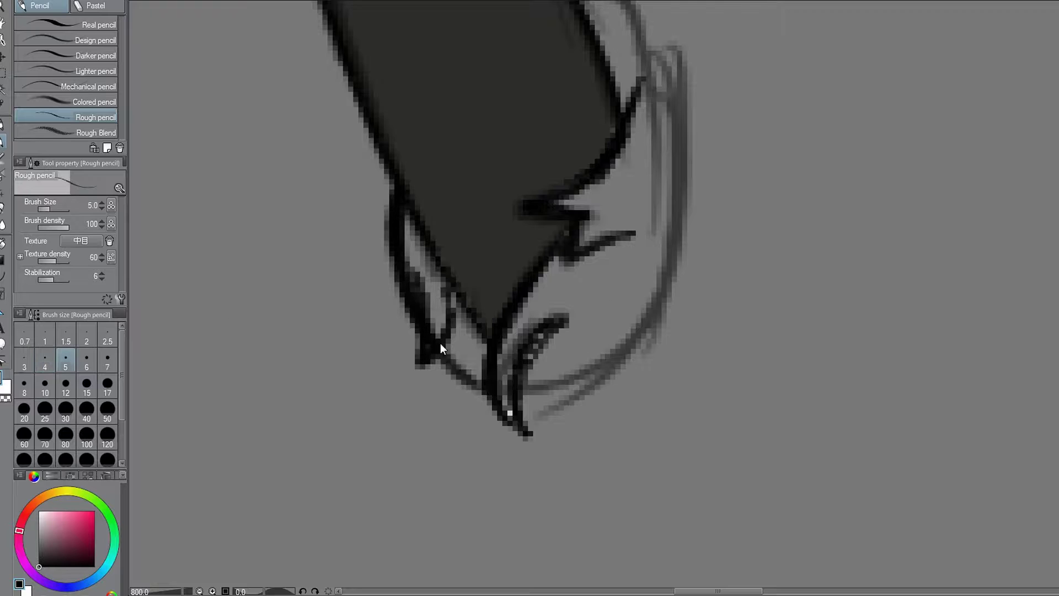
{"action": "left_click_drag", "start_coordinate": [481, 384], "coordinate": [494, 447]}
{"action": "left_click_drag", "start_coordinate": [593, 43], "coordinate": [665, 118]}
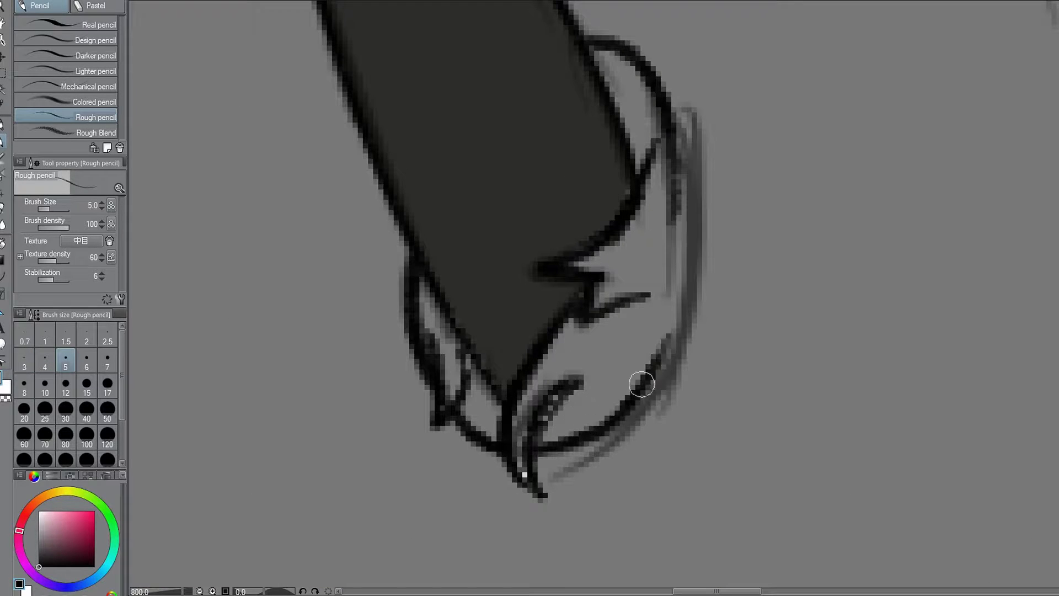
{"action": "left_click_drag", "start_coordinate": [642, 384], "coordinate": [676, 141]}
{"action": "key", "text": "e"}
{"action": "mouse_move", "coordinate": [607, 441]}
{"action": "left_mouse_down"}
{"action": "mouse_move", "coordinate": [650, 177]}
{"action": "mouse_move", "coordinate": [634, 118]}
{"action": "left_mouse_up"}
{"action": "key", "text": "p"}
Clear the cap's fill with the Hard eraser at size 300 and refill the cap with flat grey around the new opening.
{"action": "scroll", "coordinate": [601, 457], "scroll_direction": "down", "scroll_amount": 6}
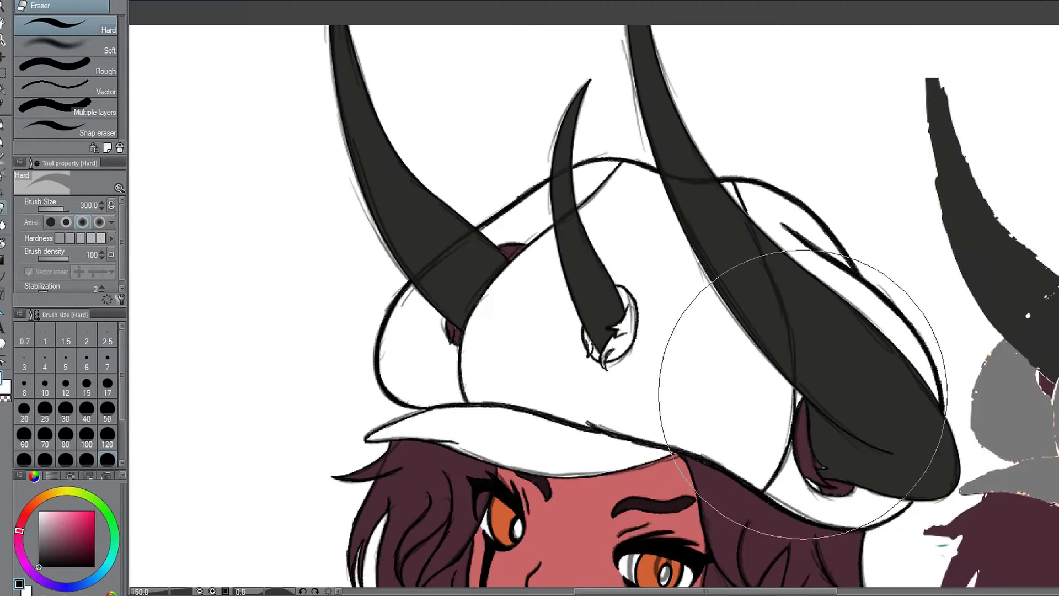
{"action": "key", "text": "g"}
{"action": "left_click", "coordinate": [803, 243]}
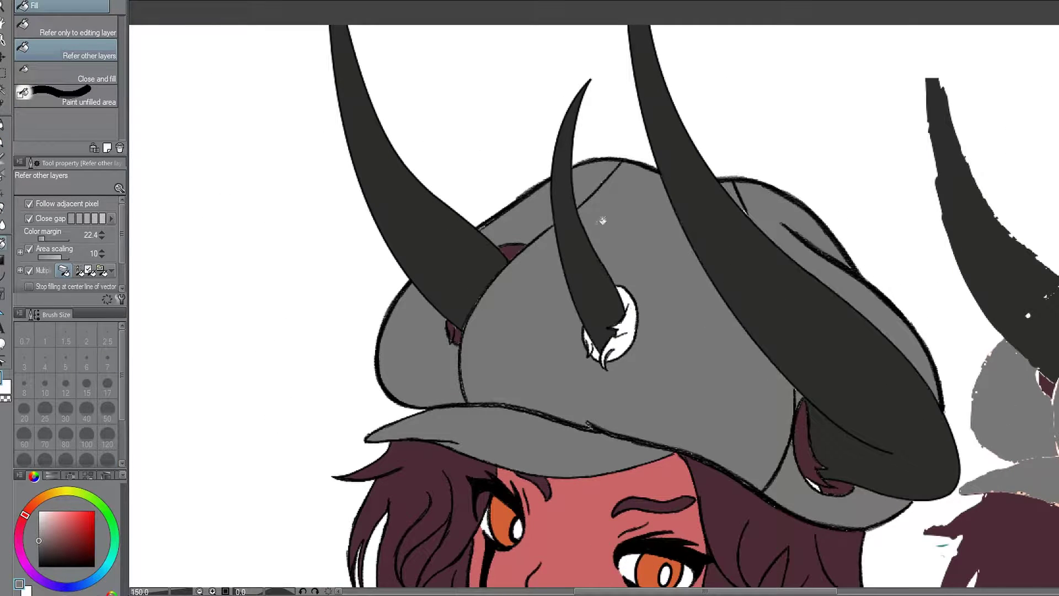
Fill the middle horn's opening with dark maroon and touch up the cap's grey with the pen, reducing its size to 17.
{"action": "scroll", "coordinate": [603, 221], "scroll_direction": "down", "scroll_amount": 2}
{"action": "key", "text": "p"}
{"action": "scroll", "coordinate": [730, 341], "scroll_direction": "up", "scroll_amount": 3}
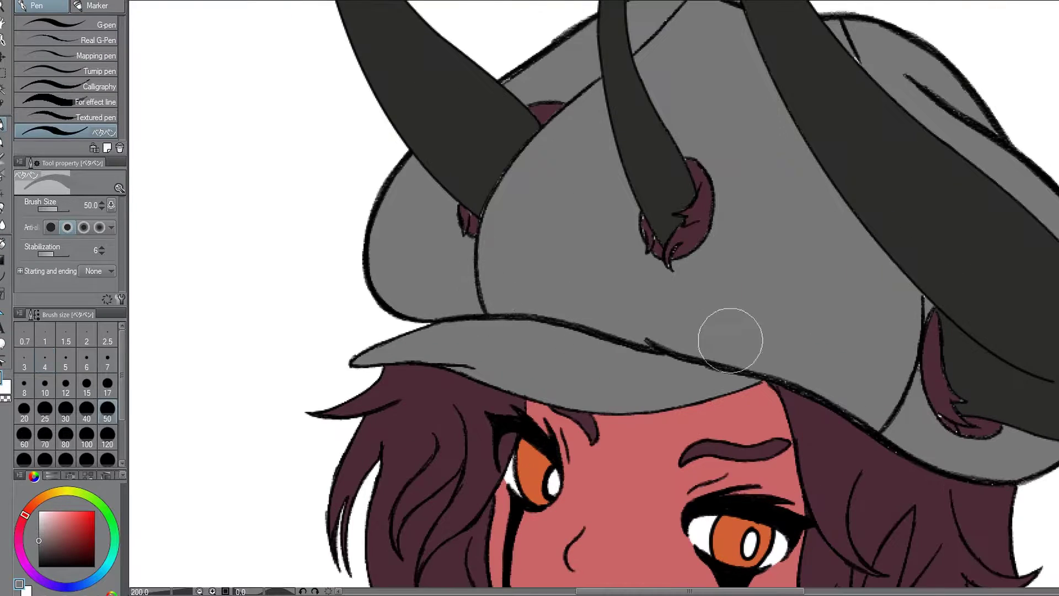
{"action": "scroll", "coordinate": [534, 224], "scroll_direction": "up", "scroll_amount": 2}
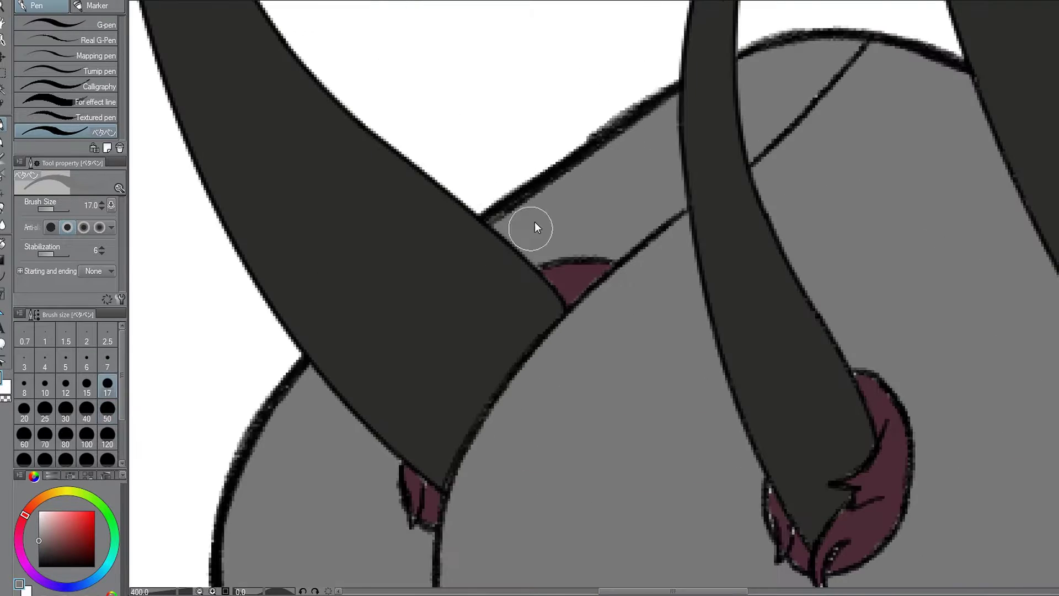
{"action": "left_click", "coordinate": [534, 224], "text": "alt"}
{"action": "scroll", "coordinate": [534, 225], "scroll_direction": "down", "scroll_amount": 3}
{"action": "key", "text": "bracketleft"}
{"action": "key", "text": "bracketleft"}
{"action": "key", "text": "bracketleft"}
{"action": "key", "text": "bracketleft"}
{"action": "key", "text": "bracketleft"}
Touch up the small gaps in the dark maroon opening around the middle horn with the pen at size 7.
{"action": "scroll", "coordinate": [738, 377], "scroll_direction": "up", "scroll_amount": 4}
{"action": "scroll", "coordinate": [738, 377], "scroll_direction": "down", "scroll_amount": 2}
{"action": "scroll", "coordinate": [453, 182], "scroll_direction": "up", "scroll_amount": 2}
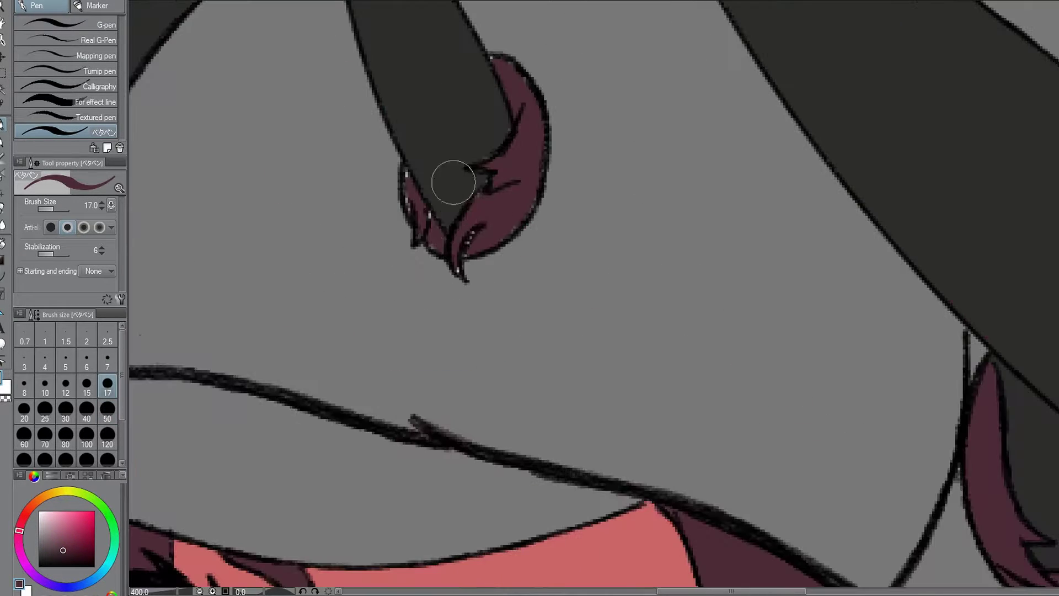
{"action": "key", "text": "bracketleft"}
{"action": "key", "text": "bracketleft"}
{"action": "key", "text": "bracketleft"}
{"action": "key", "text": "bracketleft"}
{"action": "key", "text": "bracketleft"}
{"action": "key", "text": "bracketleft"}
{"action": "key", "text": "bracketleft"}
{"action": "key", "text": "bracketleft"}
{"action": "scroll", "coordinate": [508, 151], "scroll_direction": "down", "scroll_amount": 3}
{"action": "scroll", "coordinate": [364, 295], "scroll_direction": "up", "scroll_amount": 3}
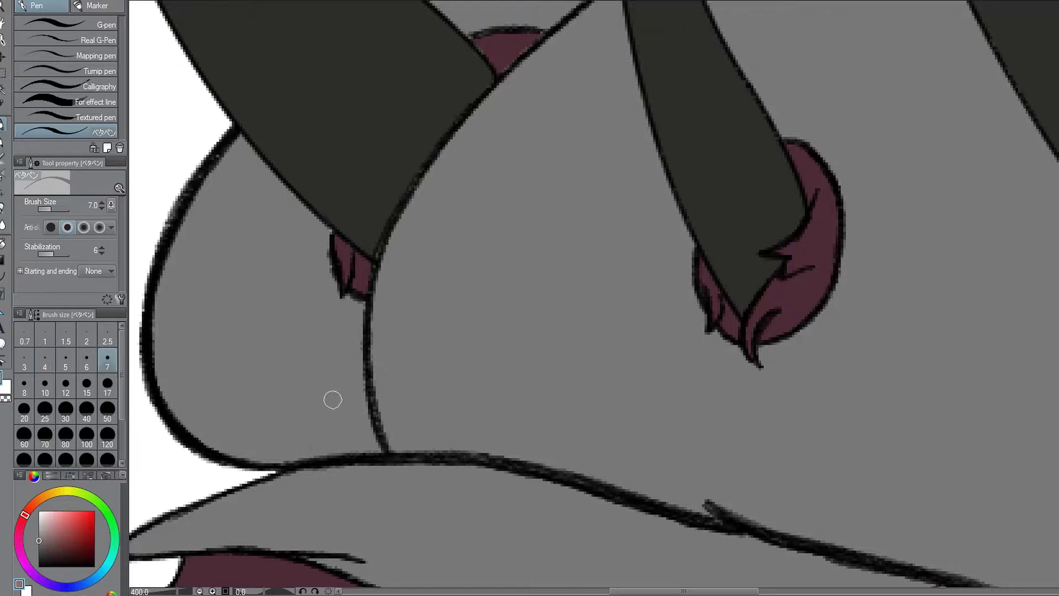
{"action": "scroll", "coordinate": [333, 400], "scroll_direction": "down", "scroll_amount": 3}
Touch up the line art around the right eye with the black Rough pencil at size 5.
{"action": "scroll", "coordinate": [502, 381], "scroll_direction": "up", "scroll_amount": 6}
{"action": "key", "text": "x"}
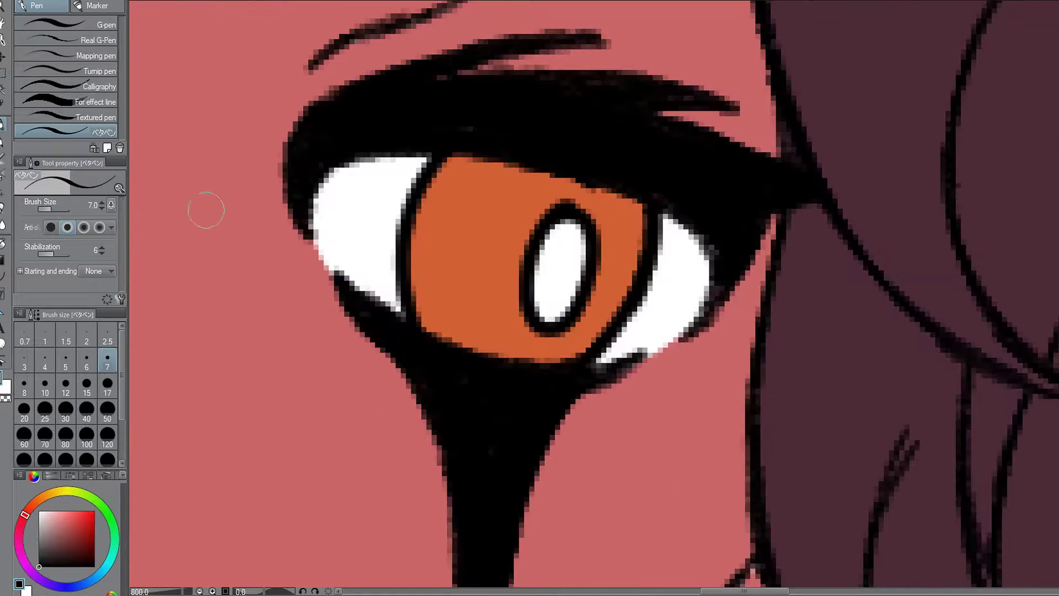
{"action": "key", "text": "p"}
{"action": "scroll", "coordinate": [576, 357], "scroll_direction": "up", "scroll_amount": 1}
{"action": "mouse_move", "coordinate": [503, 224]}
{"action": "left_mouse_down"}
{"action": "mouse_move", "coordinate": [648, 248]}
{"action": "mouse_move", "coordinate": [495, 298]}
{"action": "left_mouse_up"}
{"action": "scroll", "coordinate": [494, 298], "scroll_direction": "down", "scroll_amount": 8}
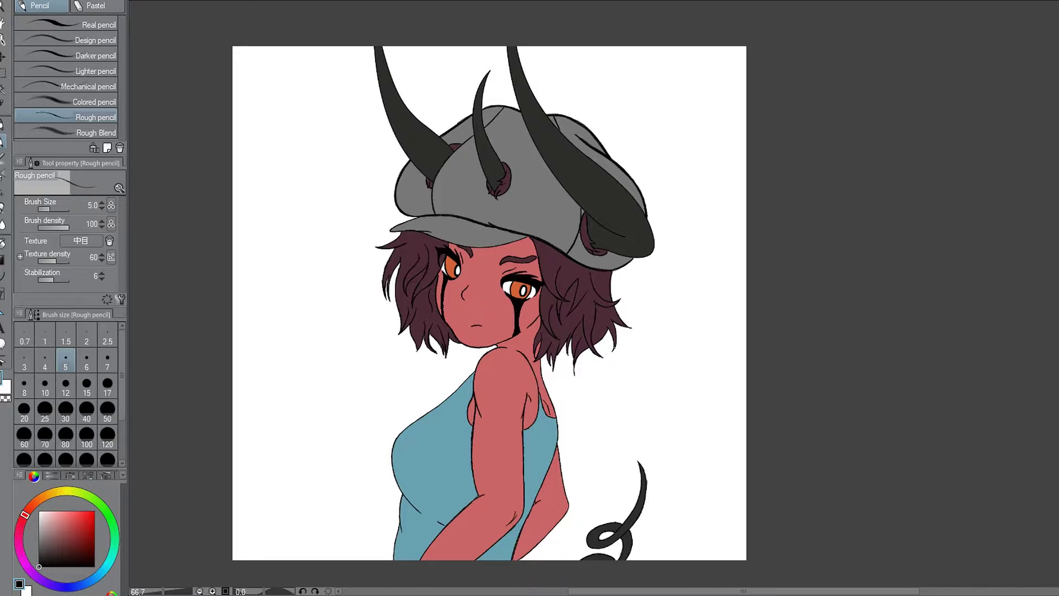
Touch up the black streak below the left eye with the Rough pencil at size 5.
{"action": "scroll", "coordinate": [451, 304], "scroll_direction": "up", "scroll_amount": 7}
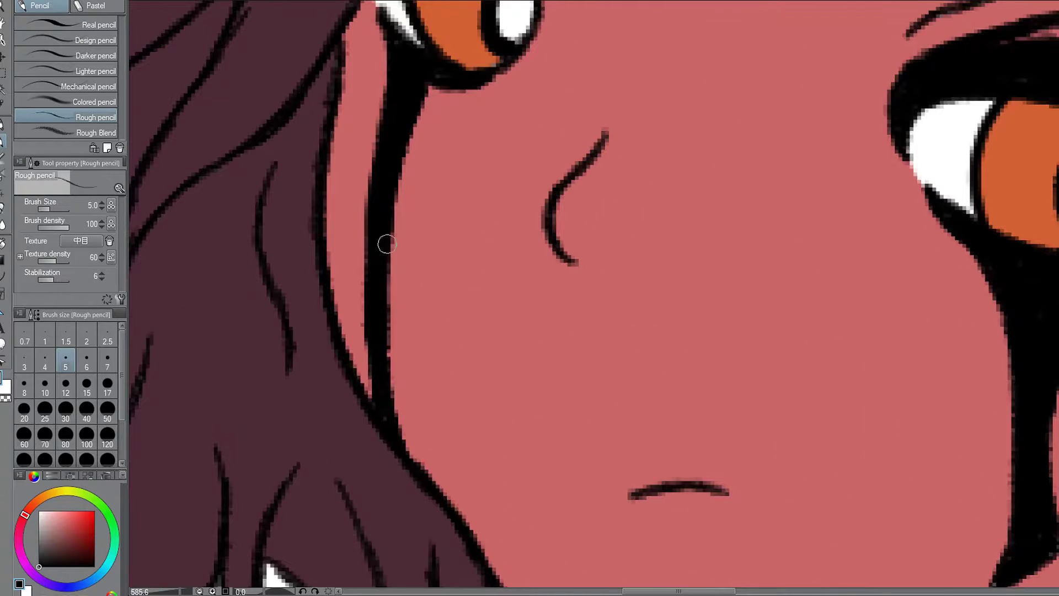
{"action": "scroll", "coordinate": [368, 396], "scroll_direction": "up", "scroll_amount": 2}
{"action": "scroll", "coordinate": [326, 281], "scroll_direction": "down", "scroll_amount": 6}
Show the red-sky city background and colour the transparent areas of the eyes white.
{"action": "scroll", "coordinate": [544, 177], "scroll_direction": "up", "scroll_amount": 7}
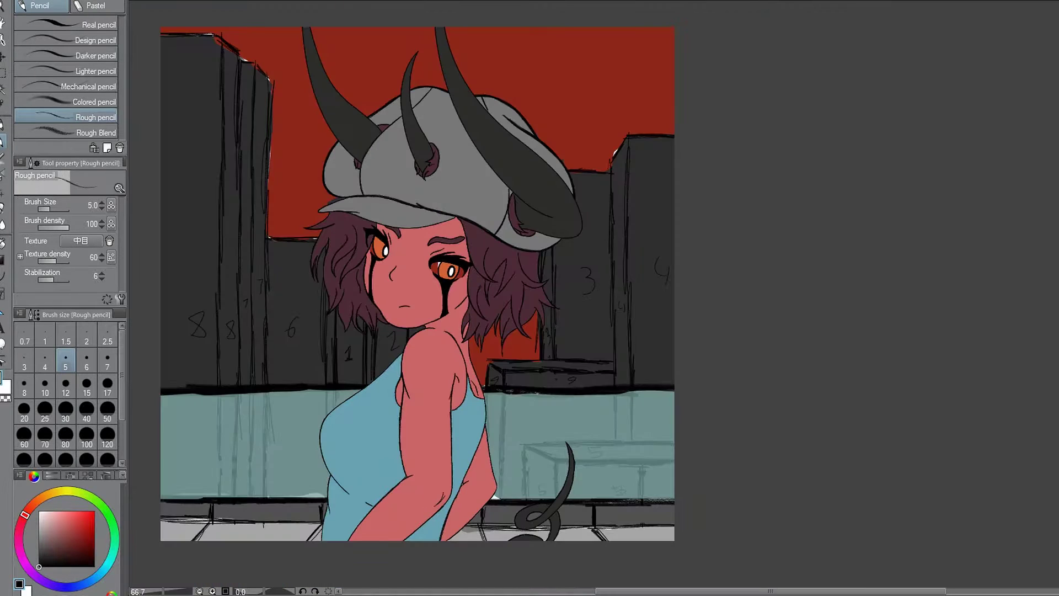
{"action": "key", "text": "e"}
{"action": "key", "text": "p"}
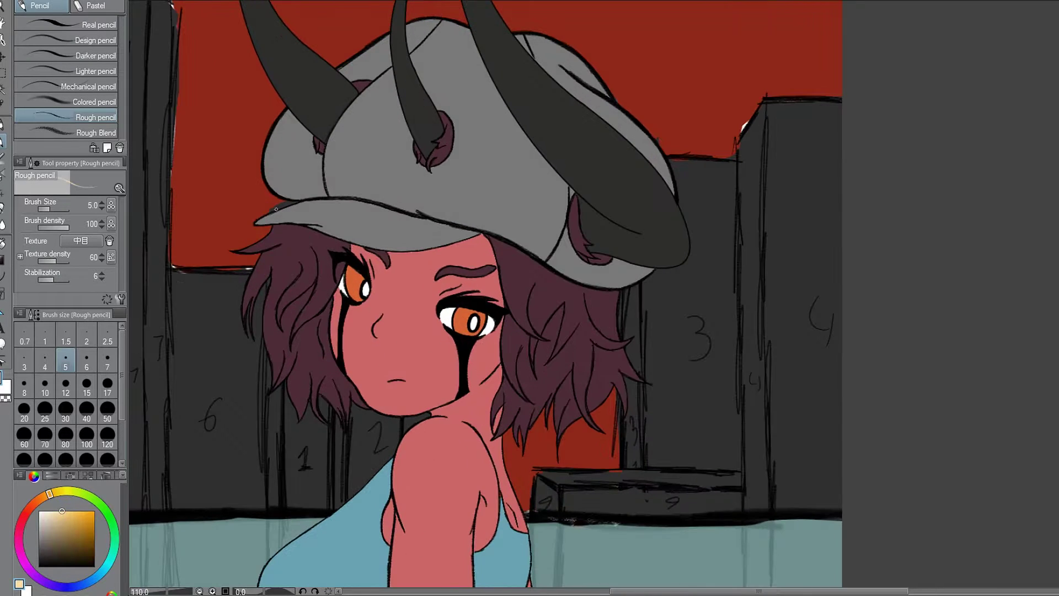
Select everything except the red sky with Auto select set to refer to all layers.
{"action": "key", "text": "p"}
{"action": "left_click_drag", "start_coordinate": [335, 298], "coordinate": [334, 327]}
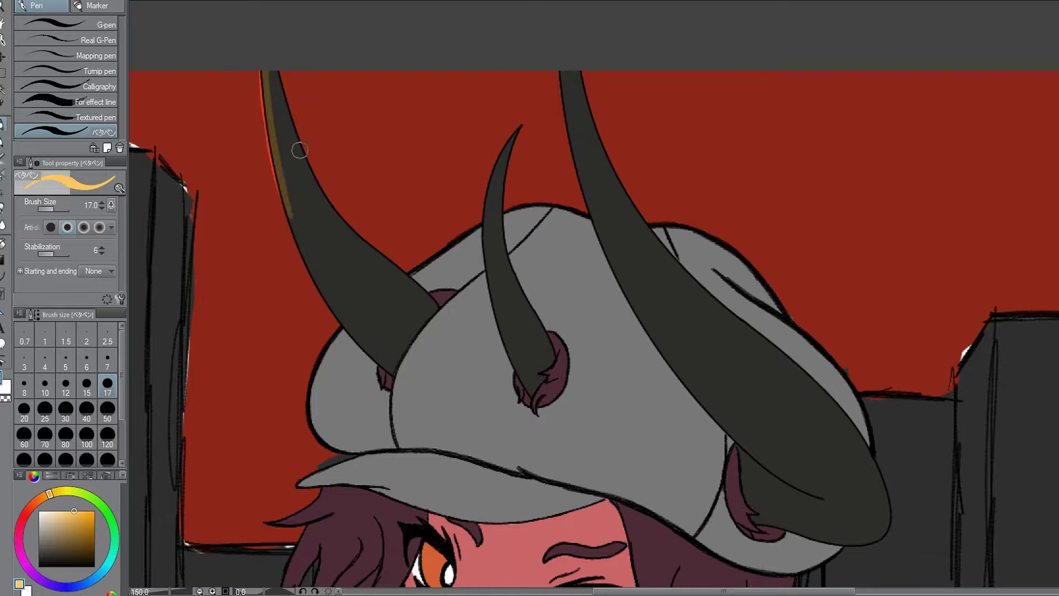
{"action": "left_click", "coordinate": [3, 87]}
{"action": "left_click", "coordinate": [738, 137]}
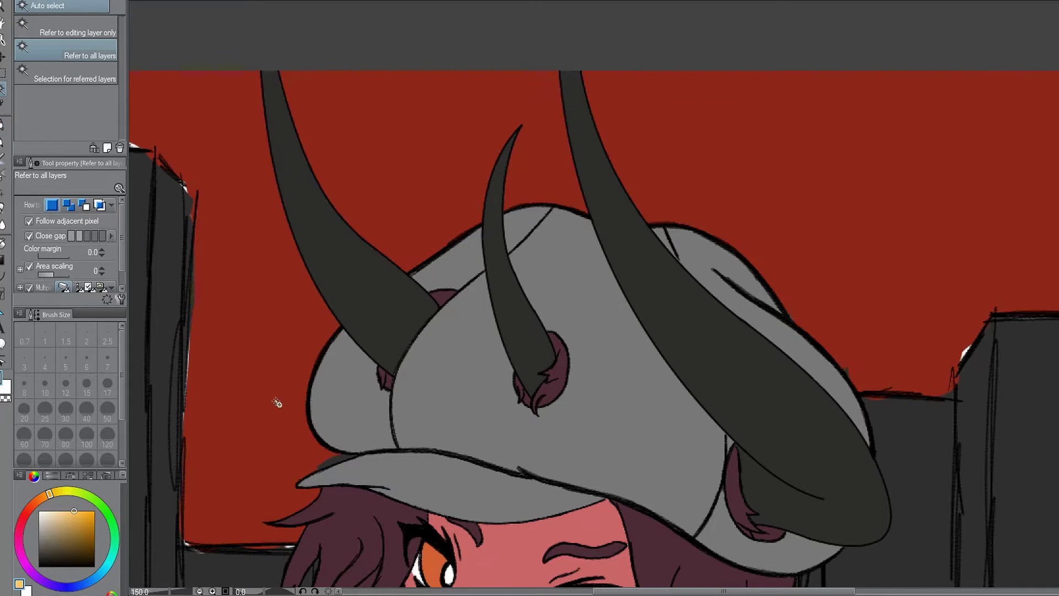
Paint yellow-orange rim light along the left horn, the cap's left edge and the small middle horn with the size 17 pen.
{"action": "key", "text": "p"}
{"action": "mouse_move", "coordinate": [264, 75]}
{"action": "left_mouse_down"}
{"action": "mouse_move", "coordinate": [307, 225]}
{"action": "mouse_move", "coordinate": [405, 381]}
{"action": "left_mouse_up"}
{"action": "left_click_drag", "start_coordinate": [325, 441], "coordinate": [344, 334]}
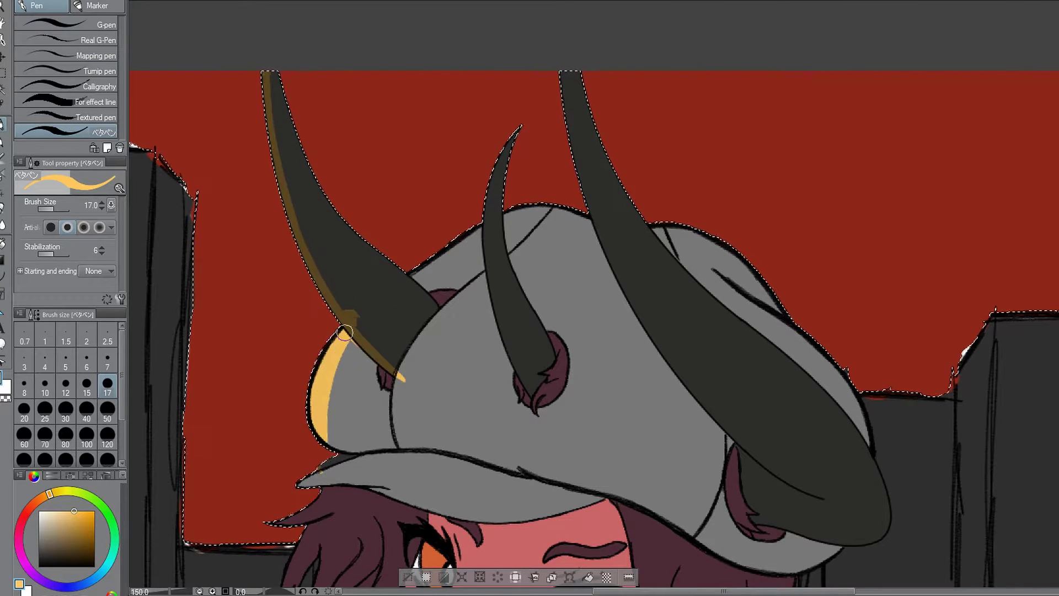
{"action": "left_click_drag", "start_coordinate": [411, 273], "coordinate": [482, 229]}
{"action": "key", "text": "bracketleft"}
{"action": "left_click_drag", "start_coordinate": [516, 130], "coordinate": [486, 287]}
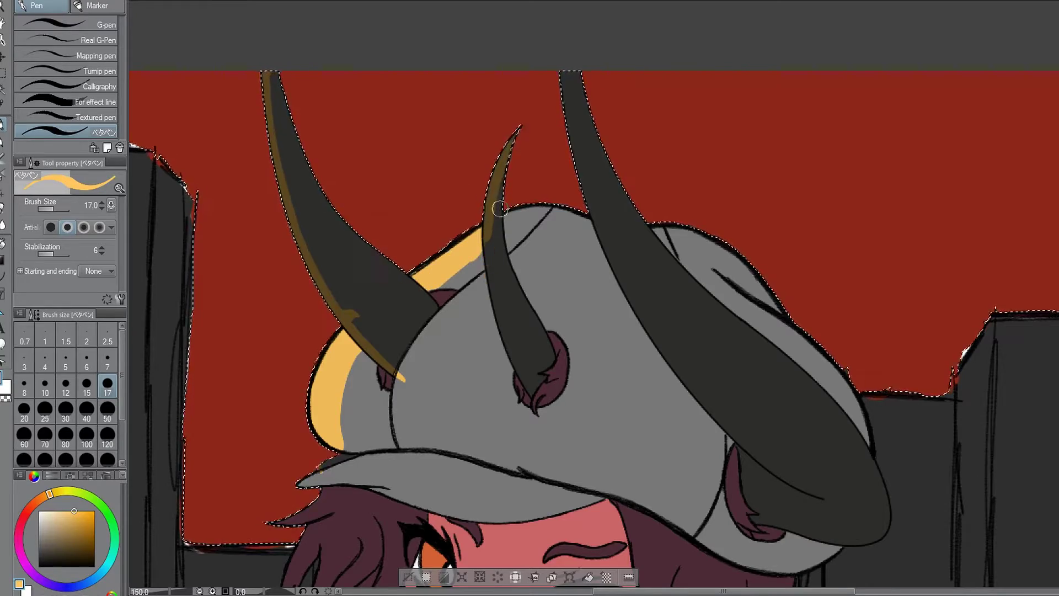
Tidy the rim light on the small horn and paint rim light down the large right horn with the pen at size 15.
{"action": "scroll", "coordinate": [507, 166], "scroll_direction": "up", "scroll_amount": 4}
{"action": "scroll", "coordinate": [480, 312], "scroll_direction": "down", "scroll_amount": 2}
{"action": "scroll", "coordinate": [246, 220], "scroll_direction": "down", "scroll_amount": 2}
{"action": "key", "text": "e"}
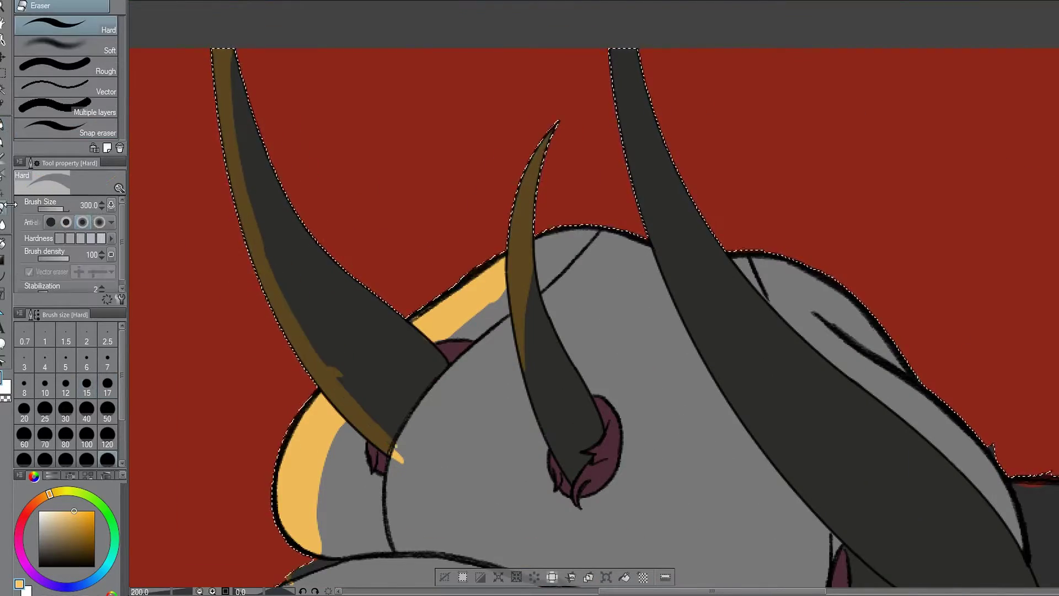
{"action": "scroll", "coordinate": [324, 284], "scroll_direction": "up", "scroll_amount": 4}
{"action": "scroll", "coordinate": [324, 284], "scroll_direction": "down", "scroll_amount": 4}
{"action": "key", "text": "p"}
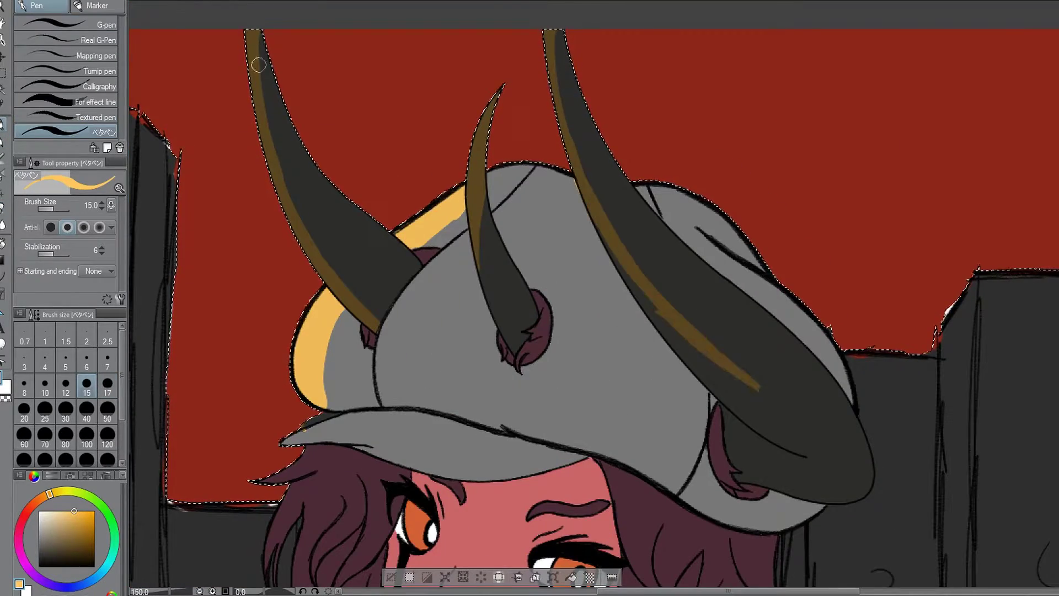
{"action": "mouse_move", "coordinate": [802, 447]}
{"action": "left_mouse_down"}
{"action": "mouse_move", "coordinate": [777, 418]}
{"action": "mouse_move", "coordinate": [738, 404]}
{"action": "mouse_move", "coordinate": [737, 371]}
{"action": "left_mouse_up"}
{"action": "scroll", "coordinate": [738, 371], "scroll_direction": "up", "scroll_amount": 1}
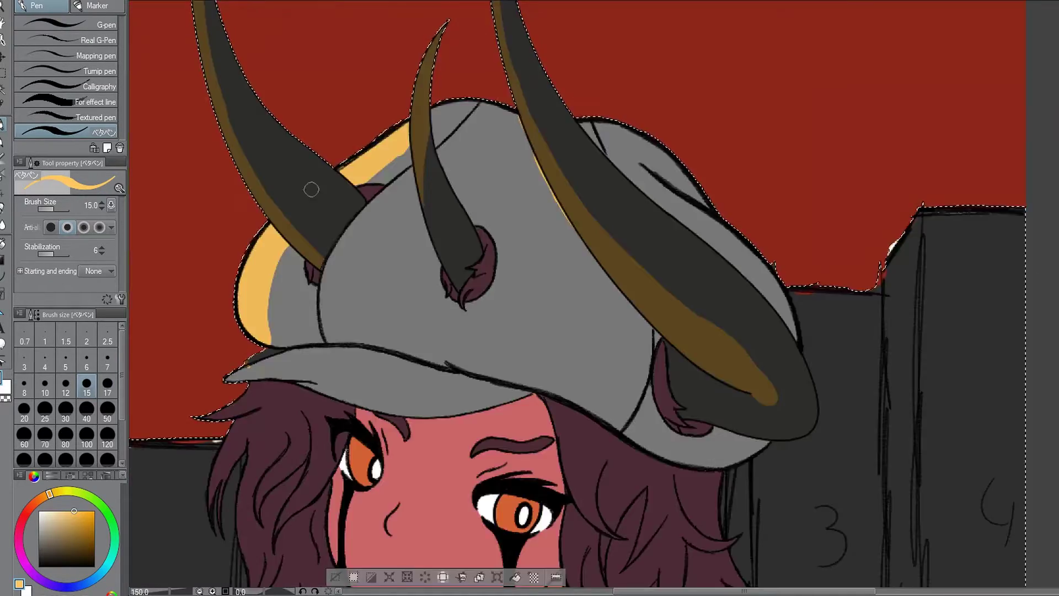
Paint yellow-orange rim light on the pointed front end of the cap's brim.
{"action": "scroll", "coordinate": [248, 386], "scroll_direction": "up", "scroll_amount": 3}
{"action": "mouse_move", "coordinate": [182, 411]}
{"action": "left_mouse_down"}
{"action": "mouse_move", "coordinate": [289, 397]}
{"action": "mouse_move", "coordinate": [287, 411]}
{"action": "mouse_move", "coordinate": [406, 414]}
{"action": "left_mouse_up"}
{"action": "left_click_drag", "start_coordinate": [226, 364], "coordinate": [329, 348]}
{"action": "scroll", "coordinate": [531, 134], "scroll_direction": "down", "scroll_amount": 4}
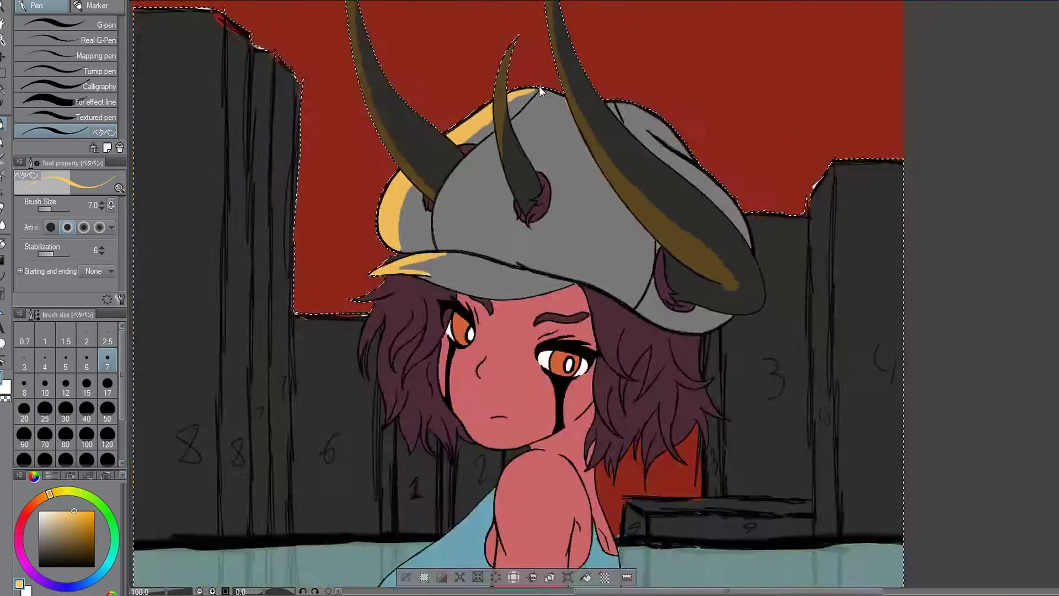
Add thin rim light along the cap's front seam and upper edges beside the horns with the pen at size 7.
{"action": "scroll", "coordinate": [539, 86], "scroll_direction": "up", "scroll_amount": 4}
{"action": "scroll", "coordinate": [487, 220], "scroll_direction": "down", "scroll_amount": 2}
{"action": "scroll", "coordinate": [421, 418], "scroll_direction": "up", "scroll_amount": 2}
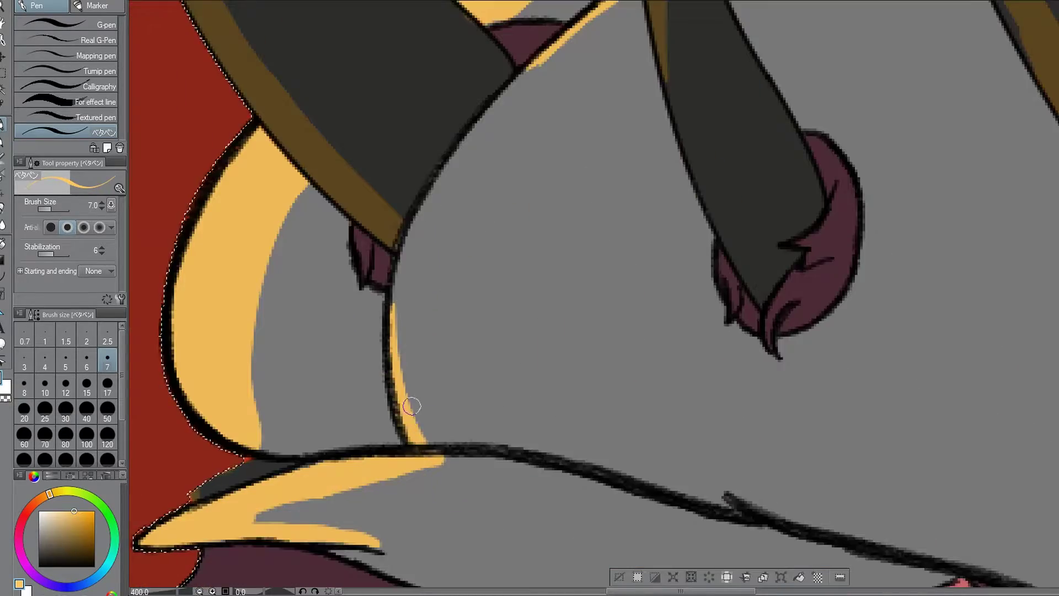
{"action": "scroll", "coordinate": [412, 406], "scroll_direction": "down", "scroll_amount": 4}
{"action": "scroll", "coordinate": [551, 249], "scroll_direction": "down", "scroll_amount": 1}
{"action": "scroll", "coordinate": [647, 158], "scroll_direction": "up", "scroll_amount": 5}
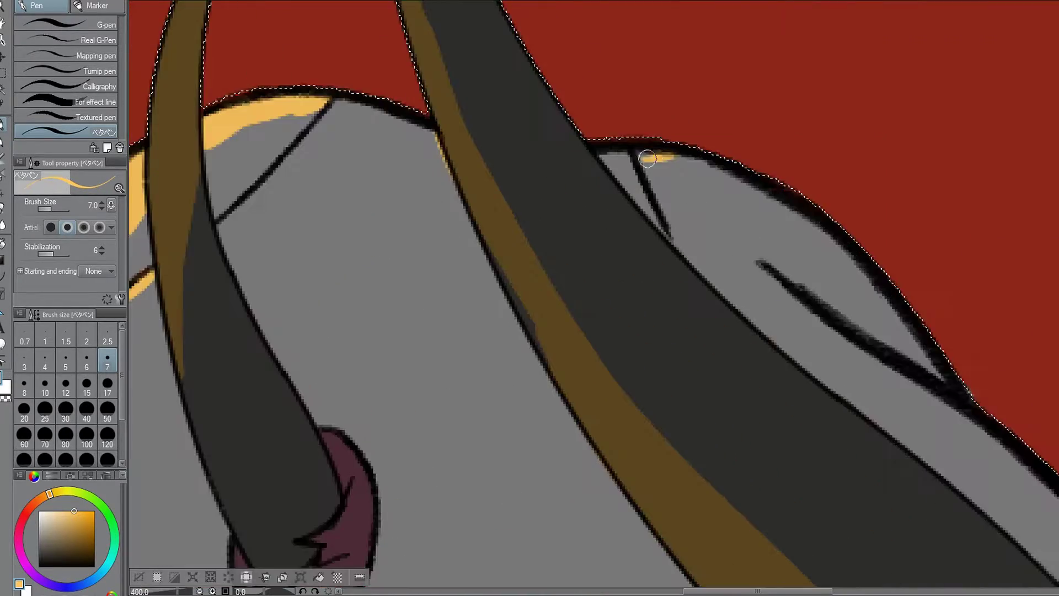
{"action": "scroll", "coordinate": [647, 158], "scroll_direction": "down", "scroll_amount": 5}
Try a muted yellow as the rim light colour on the cap and horns.
{"action": "scroll", "coordinate": [551, 442], "scroll_direction": "up", "scroll_amount": 3}
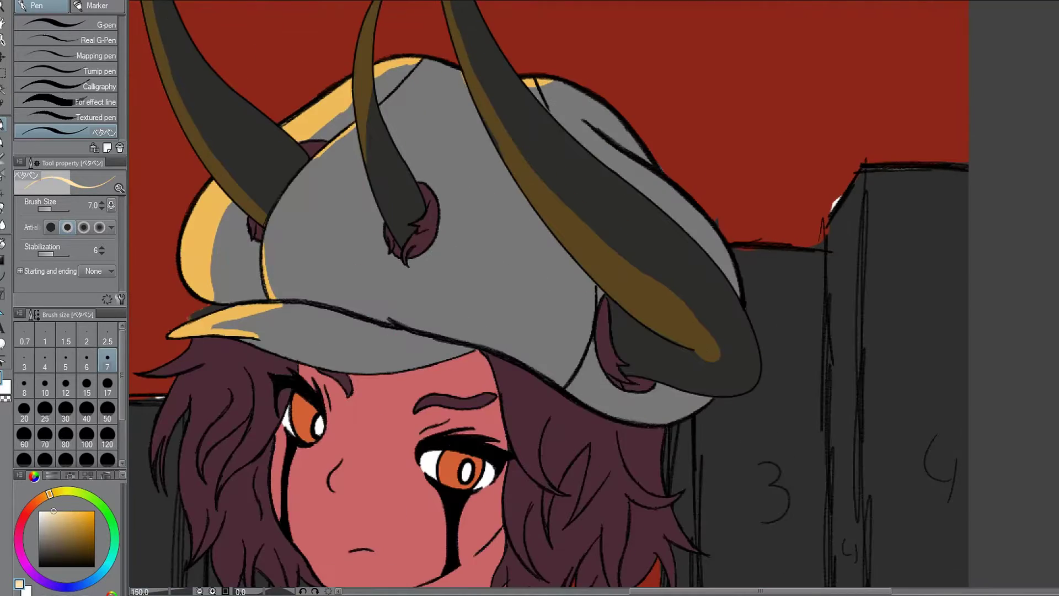
{"action": "scroll", "coordinate": [587, 417], "scroll_direction": "down", "scroll_amount": 2}
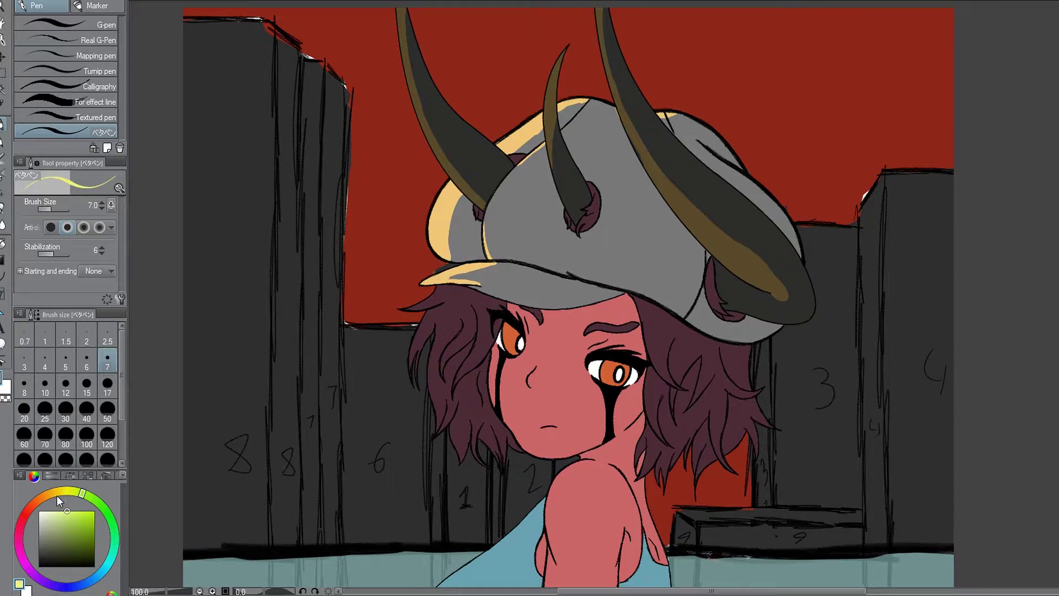
{"action": "left_click", "coordinate": [60, 501]}
{"action": "left_click", "coordinate": [64, 525]}
{"action": "scroll", "coordinate": [614, 151], "scroll_direction": "down", "scroll_amount": 1}
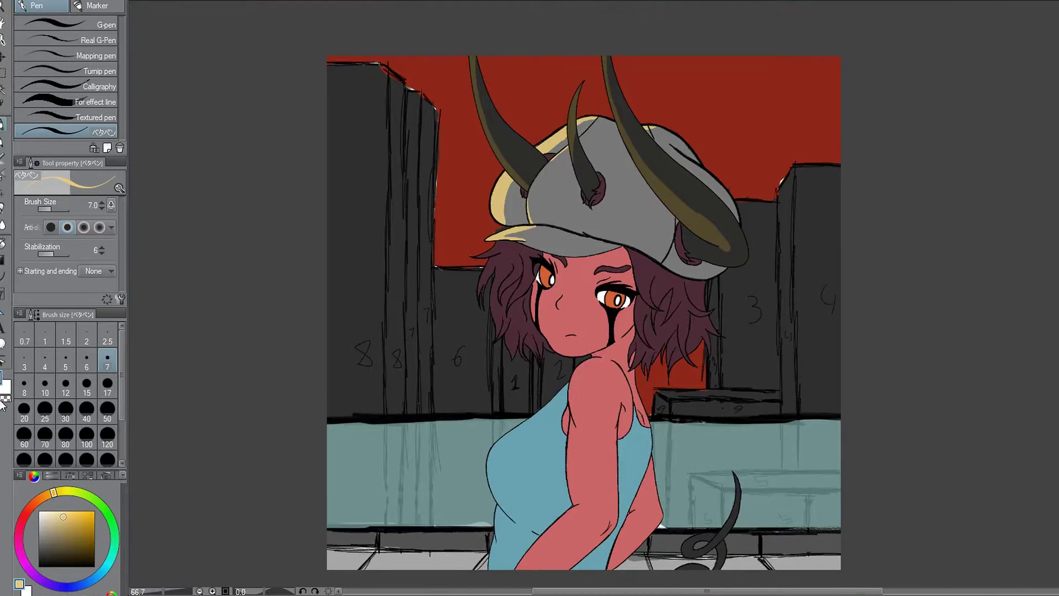
Test an orange Rough Blend stroke on the cap and recolour the rim light orange.
{"action": "scroll", "coordinate": [587, 298], "scroll_direction": "up", "scroll_amount": 2}
{"action": "left_click", "coordinate": [2, 139]}
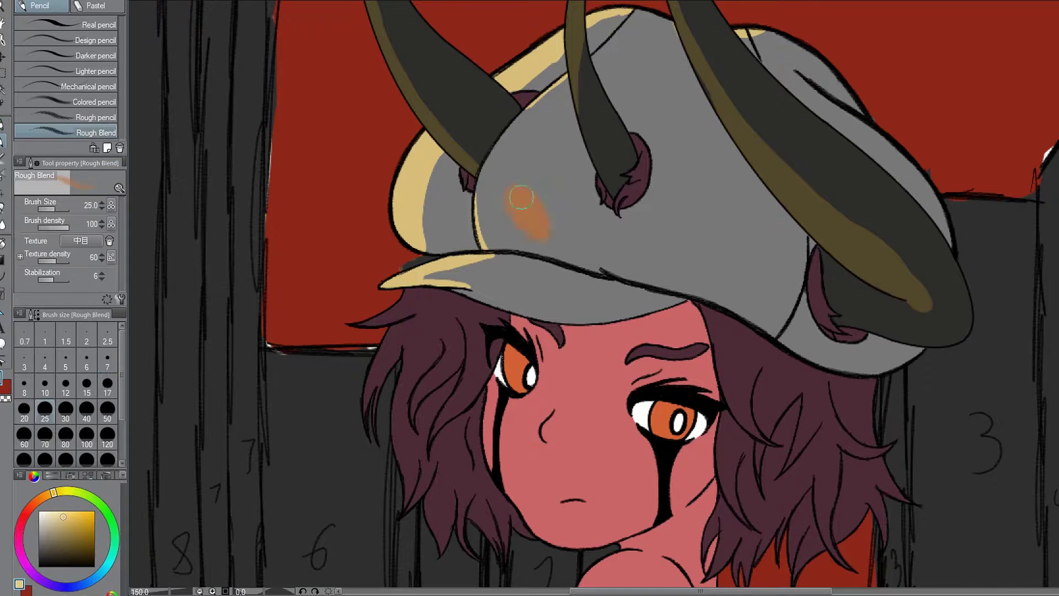
{"action": "scroll", "coordinate": [587, 298], "scroll_direction": "down", "scroll_amount": 1}
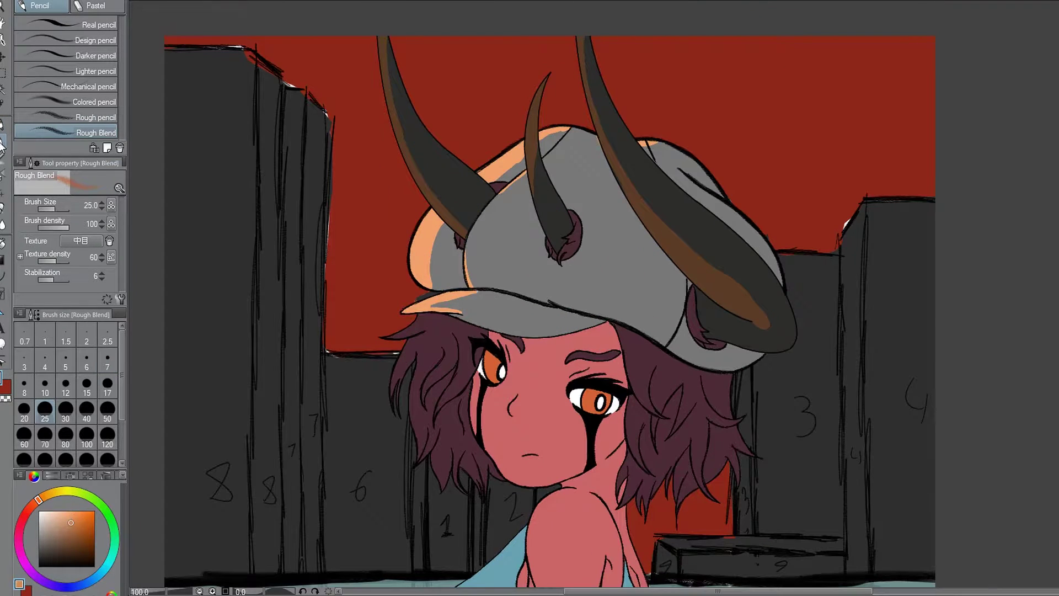
{"action": "scroll", "coordinate": [453, 313], "scroll_direction": "down", "scroll_amount": 2}
{"action": "scroll", "coordinate": [454, 313], "scroll_direction": "up", "scroll_amount": 2}
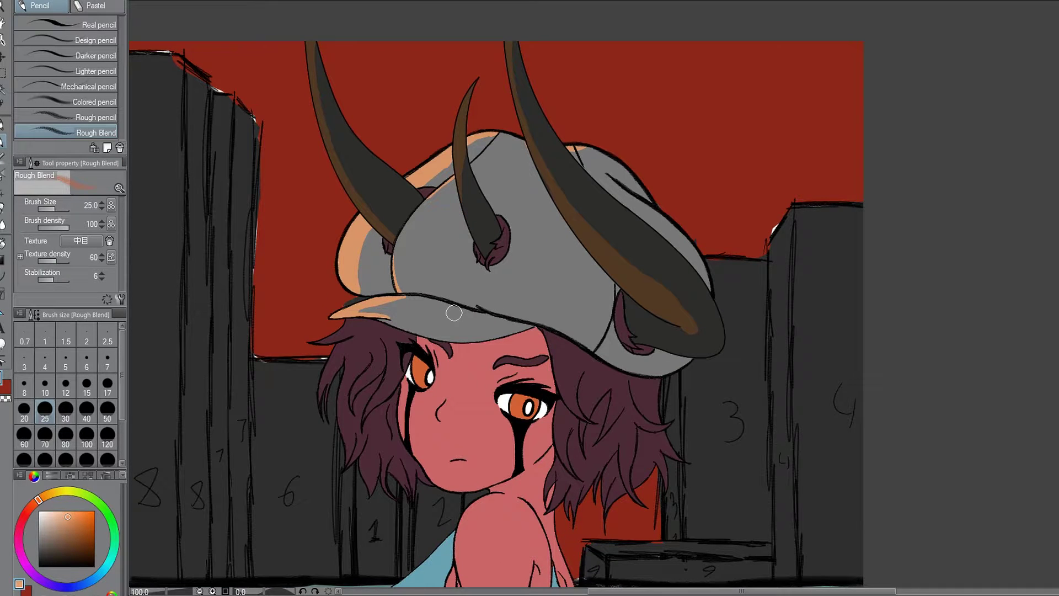
Try painting rim light on the hair just below the cap's brim.
{"action": "scroll", "coordinate": [453, 313], "scroll_direction": "up", "scroll_amount": 2}
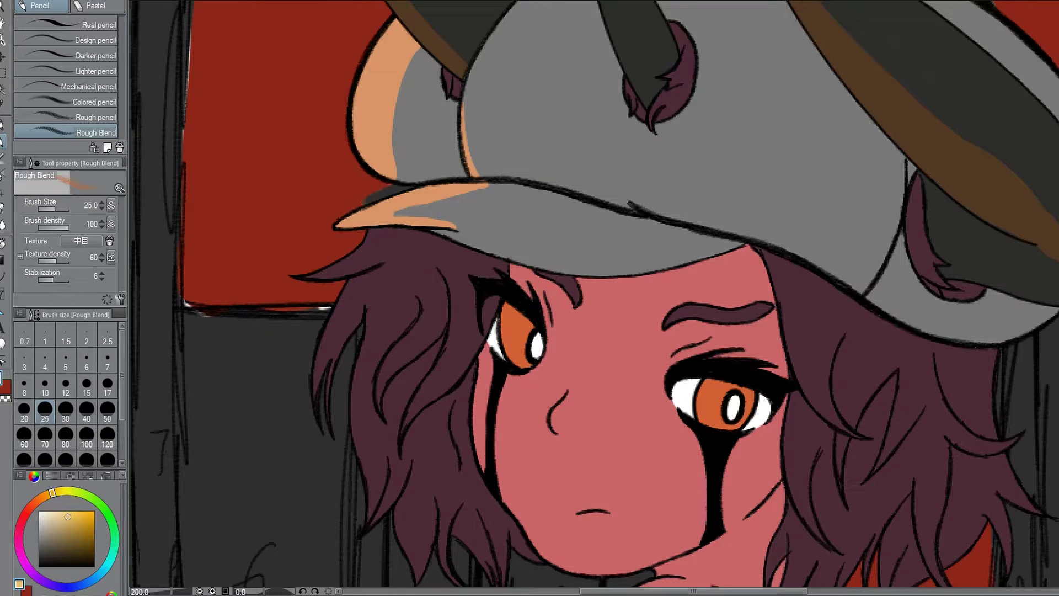
{"action": "key", "text": "p"}
{"action": "left_click_drag", "start_coordinate": [387, 232], "coordinate": [364, 281]}
{"action": "scroll", "coordinate": [420, 353], "scroll_direction": "down", "scroll_amount": 3}
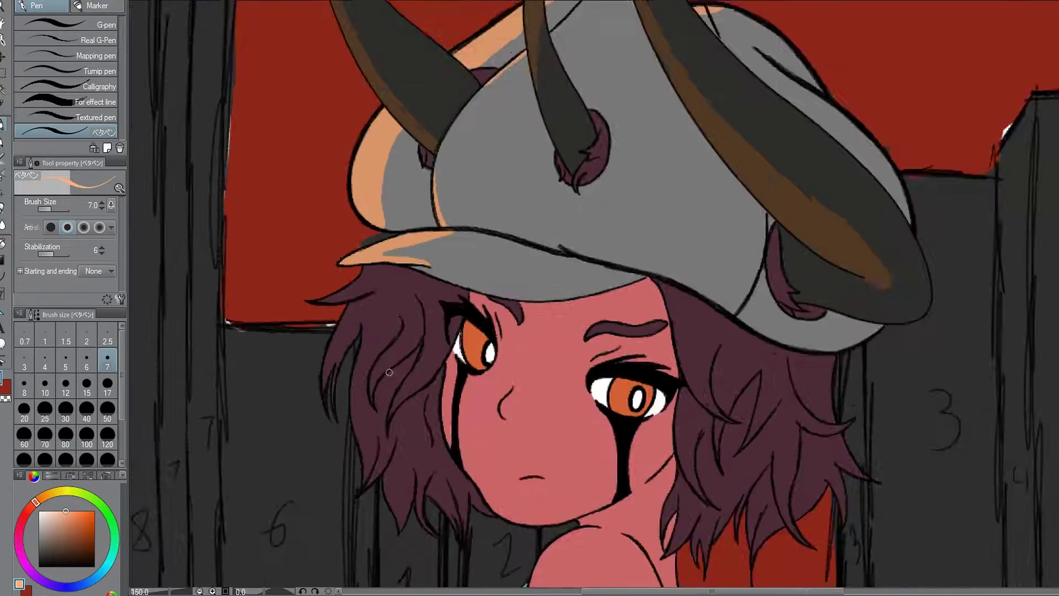
Try a tan secondary highlight inside the selected dark area of the left horn with the size 17 pen.
{"action": "scroll", "coordinate": [419, 149], "scroll_direction": "up", "scroll_amount": 2}
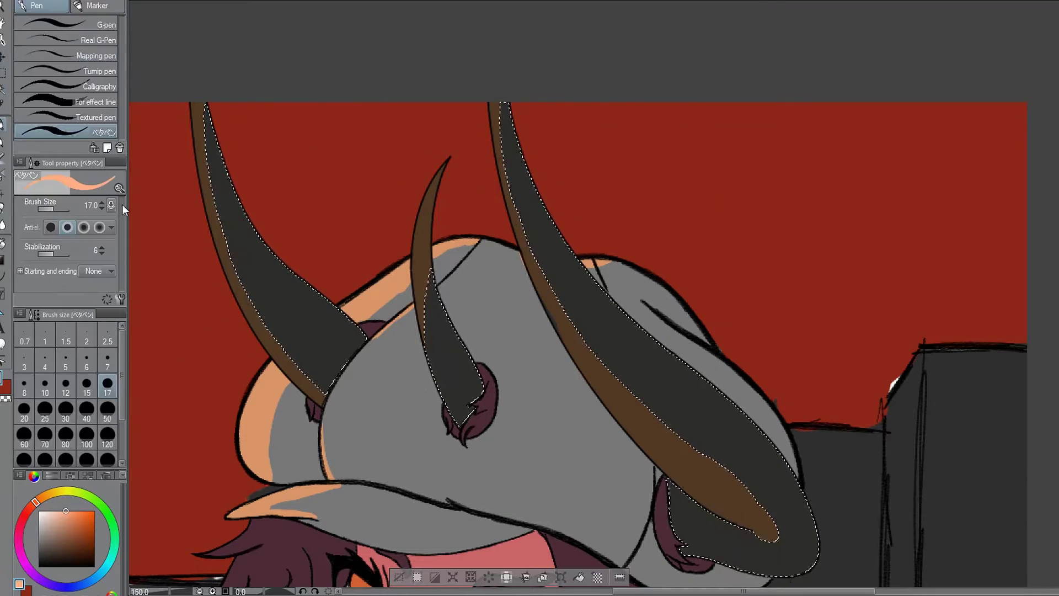
{"action": "scroll", "coordinate": [196, 175], "scroll_direction": "up", "scroll_amount": 1}
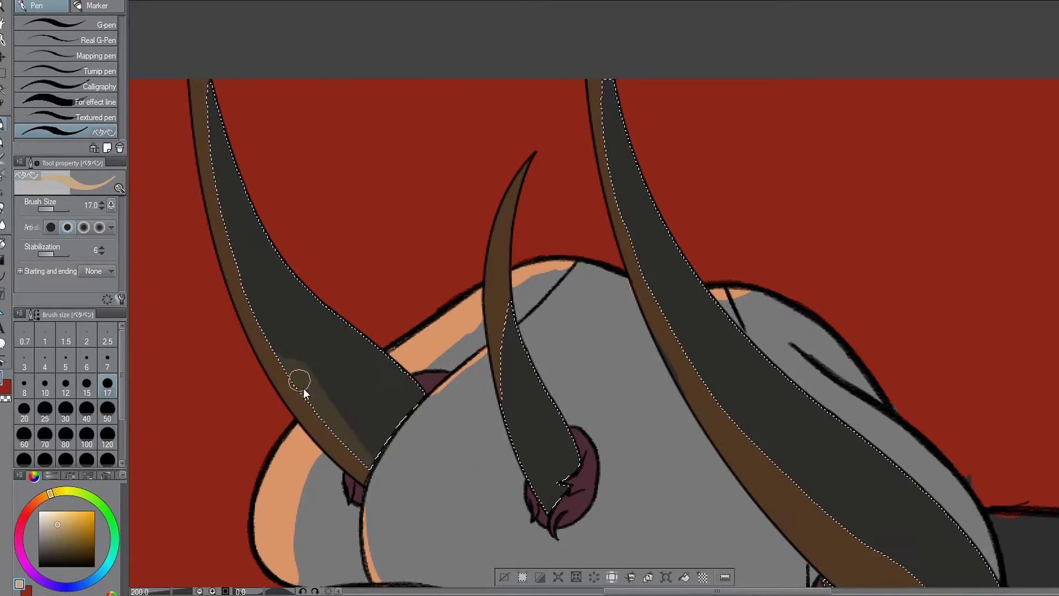
{"action": "mouse_move", "coordinate": [209, 85]}
{"action": "left_mouse_down"}
{"action": "mouse_move", "coordinate": [265, 338]}
{"action": "mouse_move", "coordinate": [323, 414]}
{"action": "left_mouse_up"}
{"action": "key", "text": "ctrl+z"}
{"action": "key", "text": "ctrl+z"}
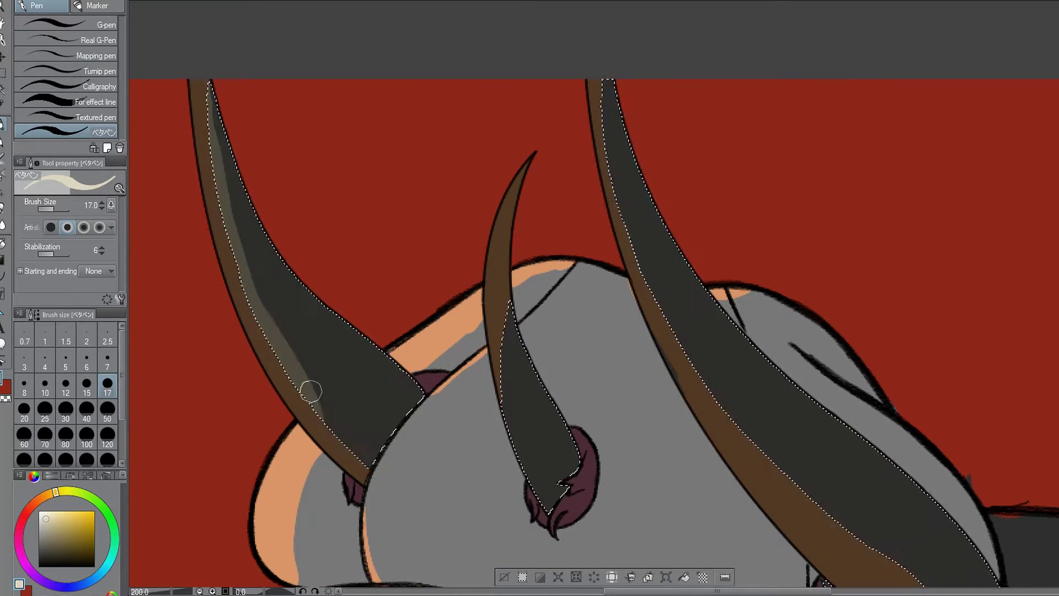
Paint a pale beige secondary highlight beside the rim light on all three horns with the size 17 pen.
{"action": "left_click_drag", "start_coordinate": [283, 371], "coordinate": [227, 220]}
{"action": "left_click_drag", "start_coordinate": [510, 303], "coordinate": [511, 397]}
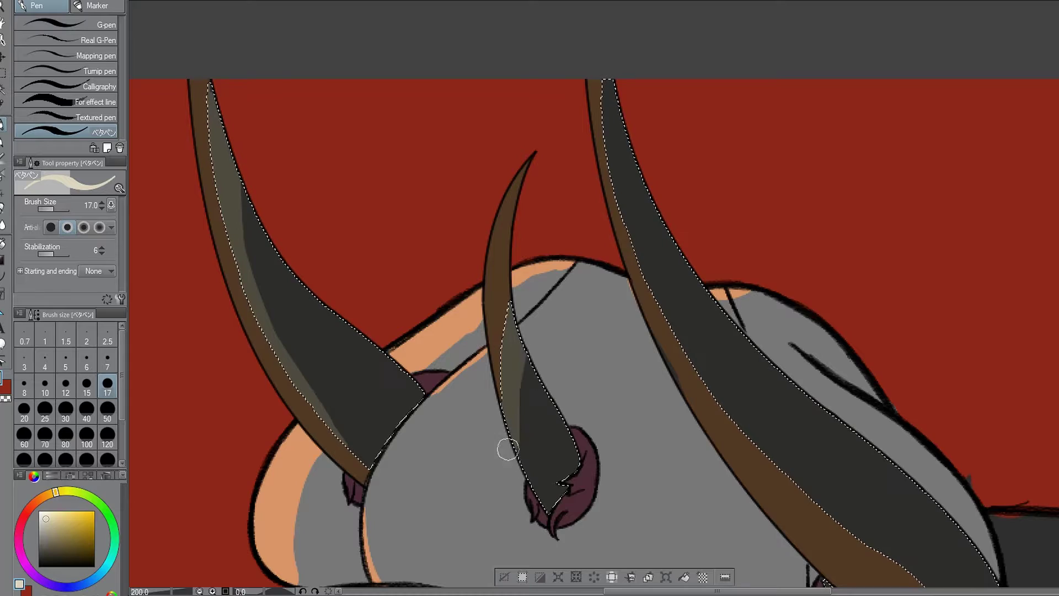
{"action": "left_click_drag", "start_coordinate": [503, 445], "coordinate": [383, 334]}
{"action": "mouse_move", "coordinate": [539, 243]}
{"action": "left_mouse_down"}
{"action": "mouse_move", "coordinate": [708, 418]}
{"action": "mouse_move", "coordinate": [806, 490]}
{"action": "mouse_move", "coordinate": [835, 547]}
{"action": "mouse_move", "coordinate": [823, 490]}
{"action": "left_mouse_up"}
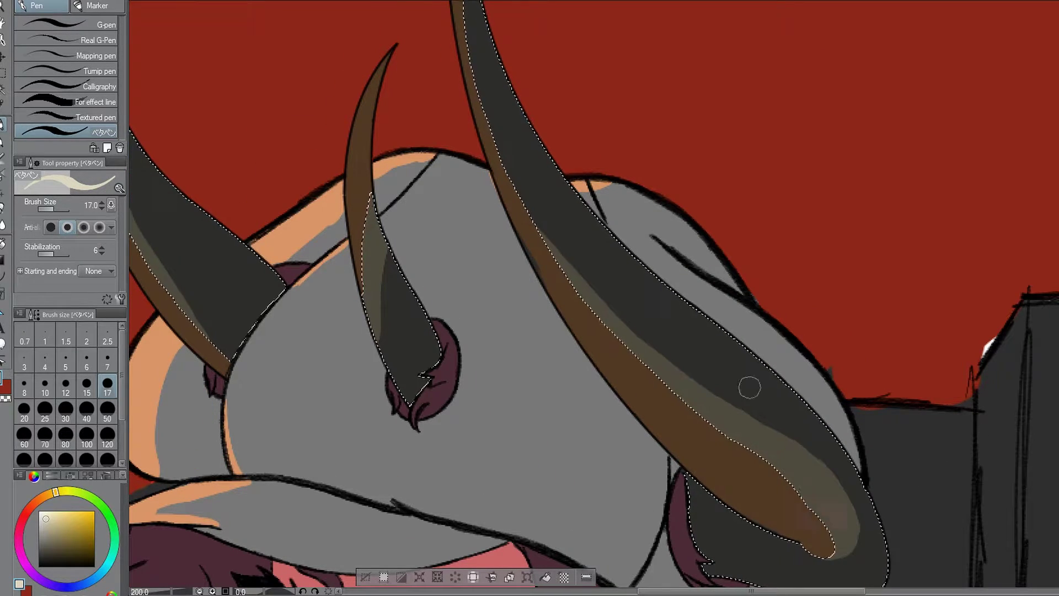
Select the left horn's secondary highlight strip with Auto select set to refer to all layers.
{"action": "scroll", "coordinate": [491, 331], "scroll_direction": "up", "scroll_amount": 3}
{"action": "scroll", "coordinate": [492, 331], "scroll_direction": "down", "scroll_amount": 5}
{"action": "scroll", "coordinate": [264, 242], "scroll_direction": "up", "scroll_amount": 3}
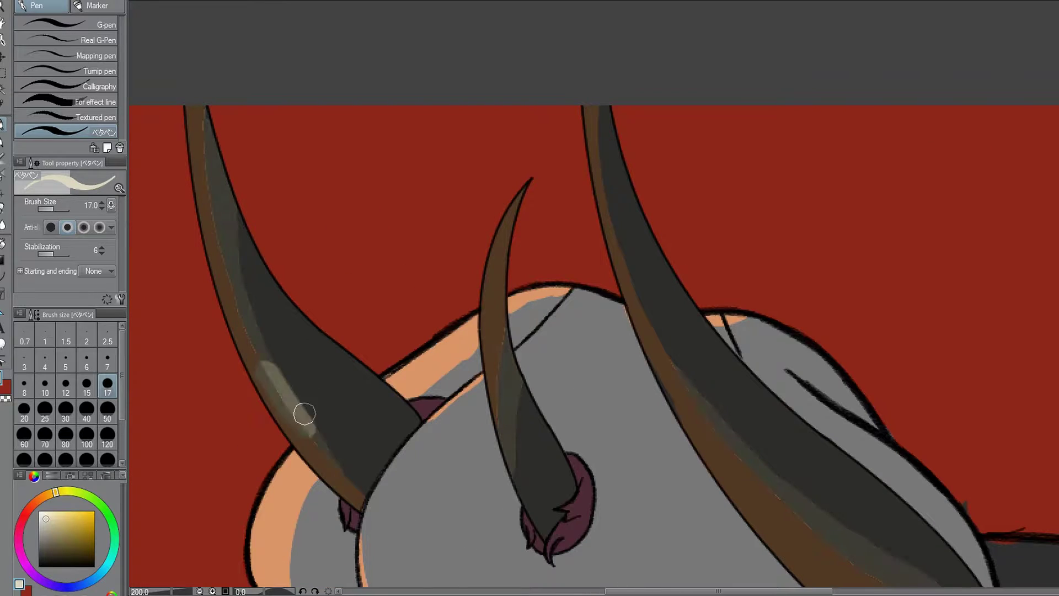
{"action": "key", "text": "k"}
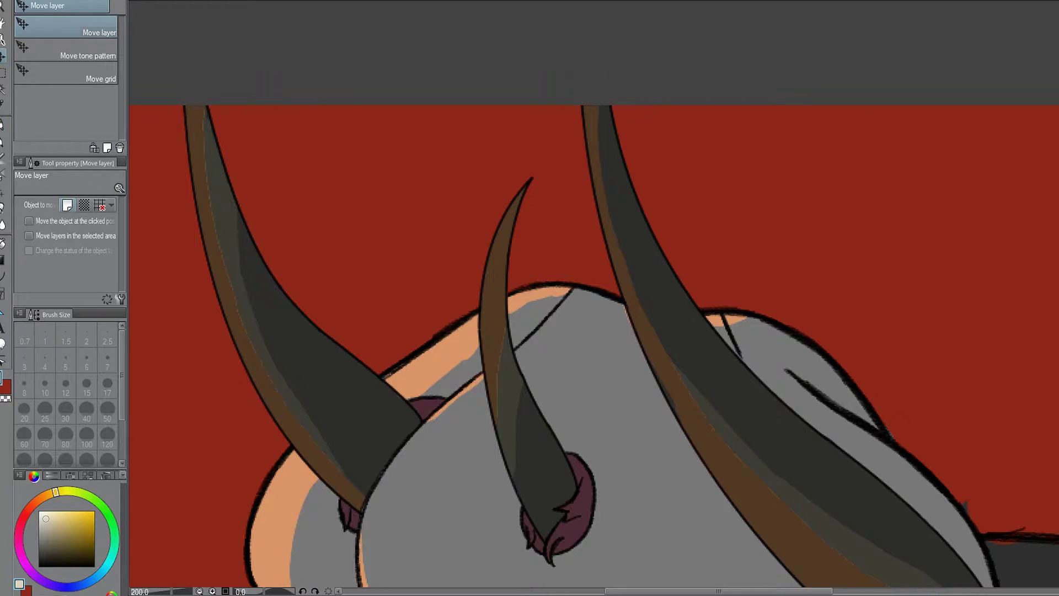
{"action": "key", "text": "p"}
{"action": "scroll", "coordinate": [158, 132], "scroll_direction": "up", "scroll_amount": 3}
{"action": "key", "text": "w"}
{"action": "left_click", "coordinate": [28, 221]}
{"action": "left_click", "coordinate": [197, 135]}
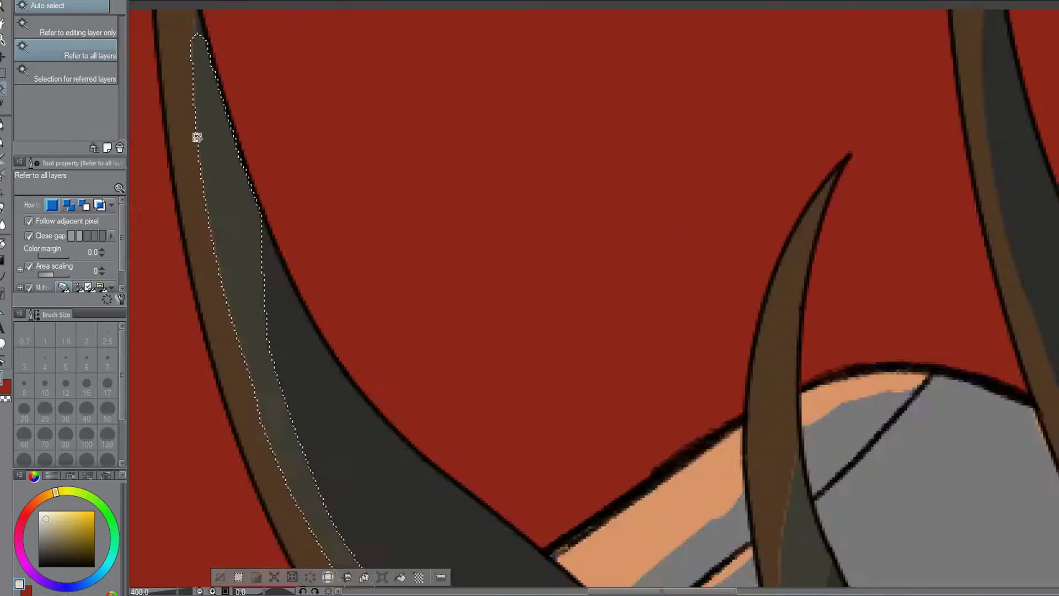
Clear the horn selection and set the Hard eraser to size 7 for the upper end of the left horn.
{"action": "scroll", "coordinate": [196, 136], "scroll_direction": "up", "scroll_amount": 3}
{"action": "scroll", "coordinate": [262, 411], "scroll_direction": "down", "scroll_amount": 6}
{"action": "scroll", "coordinate": [262, 411], "scroll_direction": "up", "scroll_amount": 4}
{"action": "key", "text": "e"}
{"action": "left_click", "coordinate": [108, 360]}
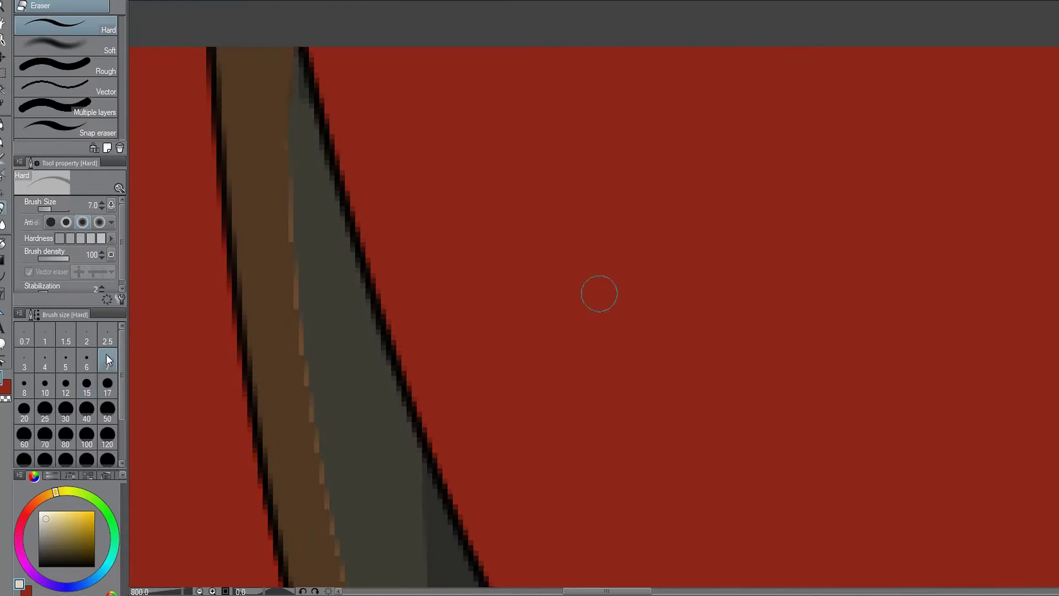
{"action": "scroll", "coordinate": [256, 256], "scroll_direction": "down", "scroll_amount": 6}
Try blending the border between the left horn's rim light and secondary highlight with the Blend tool at size 7.
{"action": "key", "text": "j"}
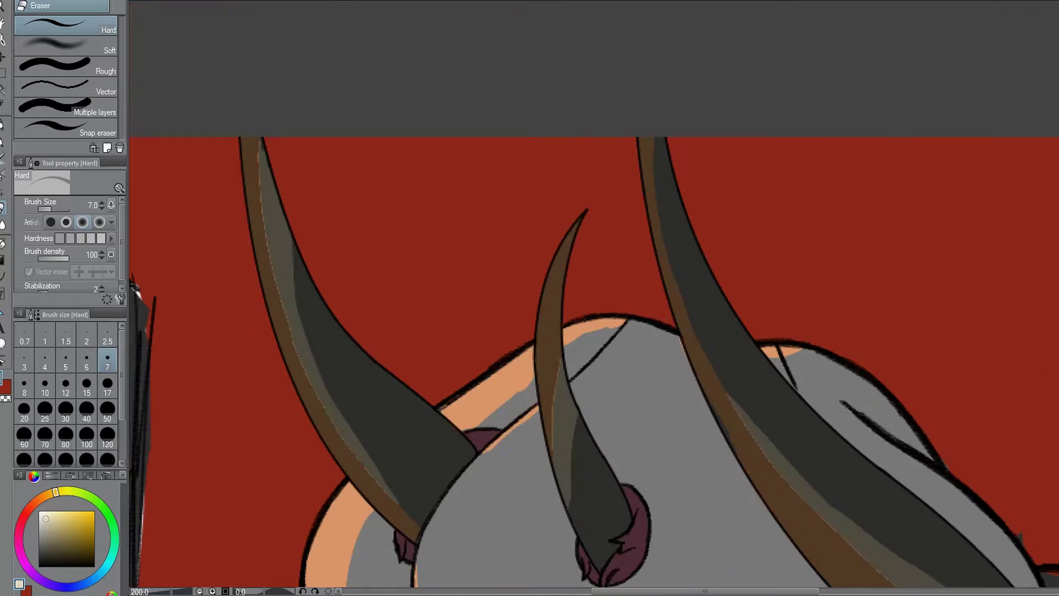
{"action": "scroll", "coordinate": [260, 411], "scroll_direction": "up", "scroll_amount": 6}
{"action": "scroll", "coordinate": [259, 411], "scroll_direction": "down", "scroll_amount": 4}
{"action": "key", "text": "bracketright"}
{"action": "key", "text": "bracketright"}
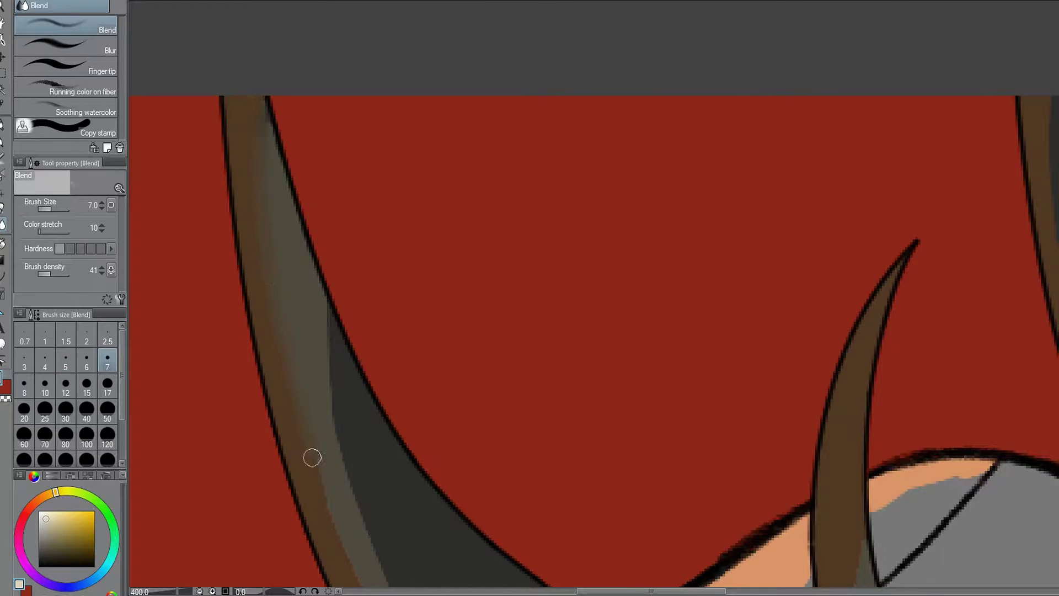
{"action": "scroll", "coordinate": [312, 458], "scroll_direction": "down", "scroll_amount": 4}
{"action": "scroll", "coordinate": [340, 450], "scroll_direction": "down", "scroll_amount": 4}
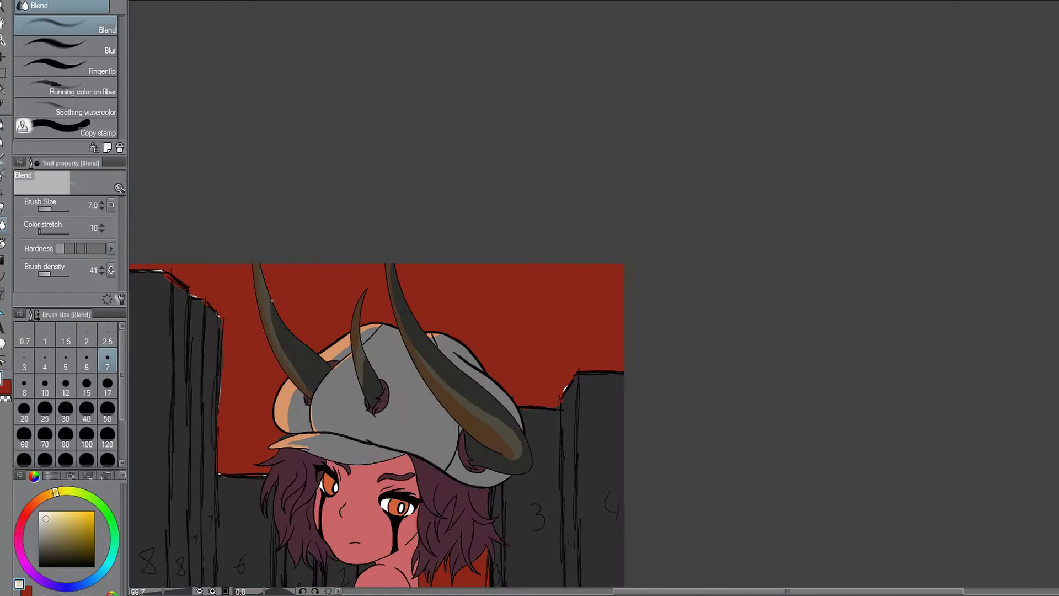
Recolour the rim light on the cap and horns with a deeper, darker orange.
{"action": "scroll", "coordinate": [278, 323], "scroll_direction": "up", "scroll_amount": 3}
{"action": "scroll", "coordinate": [283, 331], "scroll_direction": "down", "scroll_amount": 1}
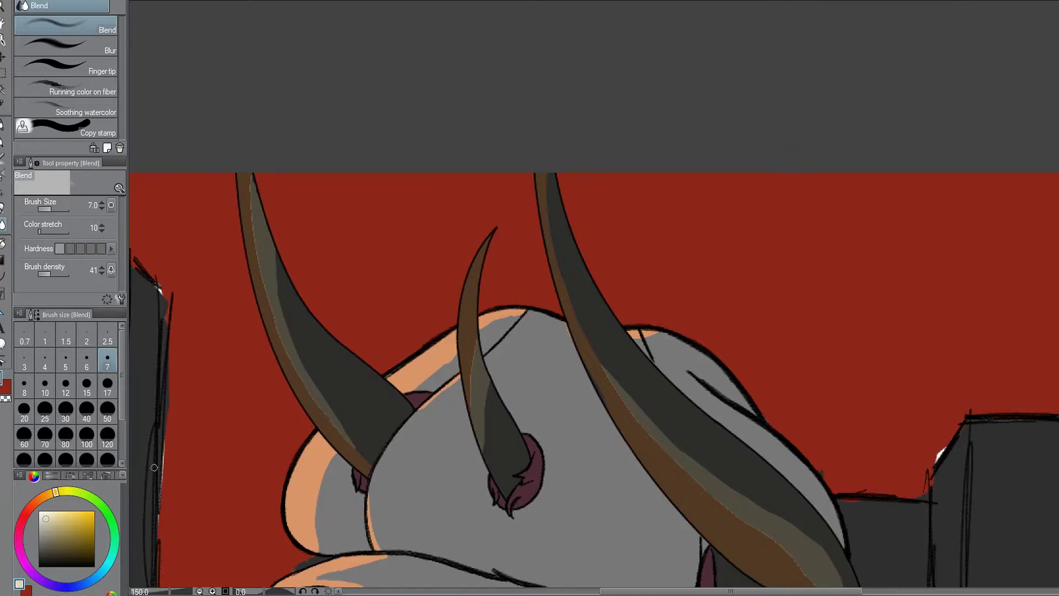
{"action": "left_click", "coordinate": [38, 499]}
{"action": "left_click", "coordinate": [68, 519]}
Try outlining the orange rim area beside the left horn with the Lasso, then clear the selection.
{"action": "scroll", "coordinate": [440, 301], "scroll_direction": "up", "scroll_amount": 2}
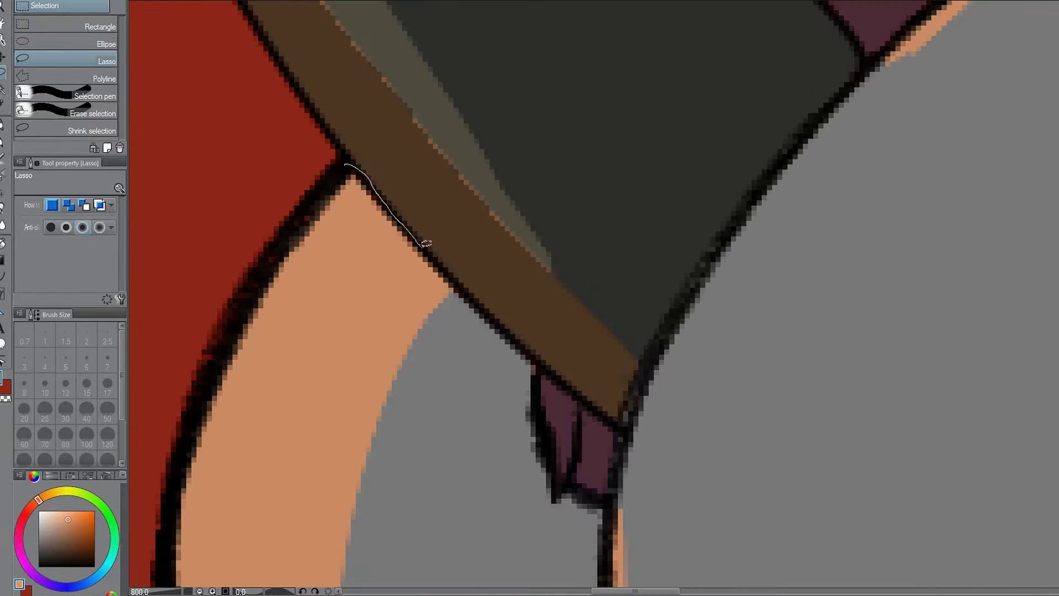
{"action": "scroll", "coordinate": [439, 301], "scroll_direction": "down", "scroll_amount": 4}
{"action": "scroll", "coordinate": [897, 377], "scroll_direction": "up", "scroll_amount": 2}
{"action": "mouse_move", "coordinate": [897, 377]}
{"action": "left_mouse_down"}
{"action": "mouse_move", "coordinate": [934, 524]}
{"action": "mouse_move", "coordinate": [776, 171]}
{"action": "left_mouse_up"}
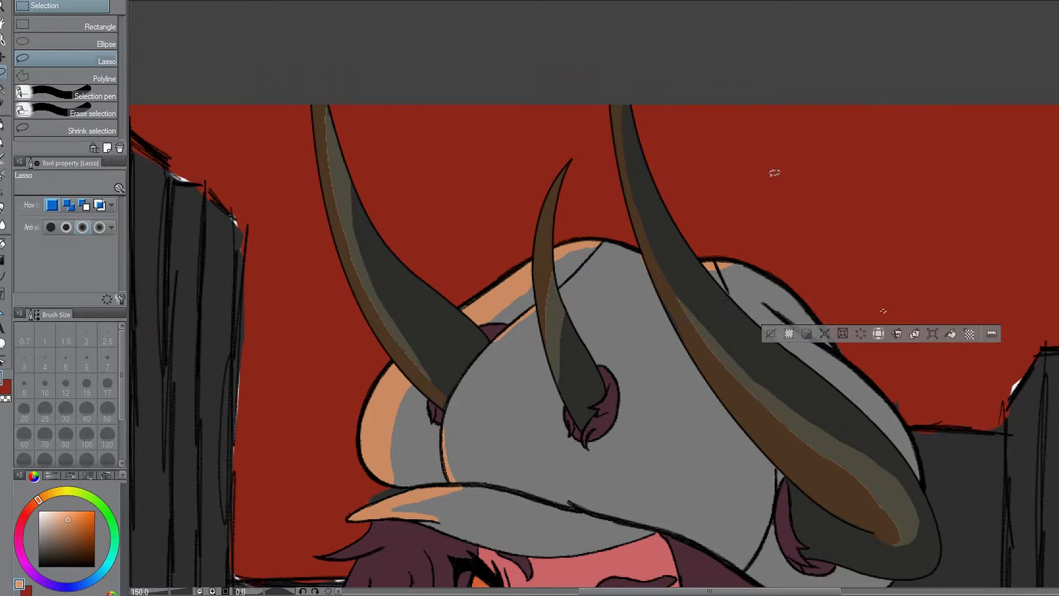
{"action": "key", "text": "ctrl+d"}
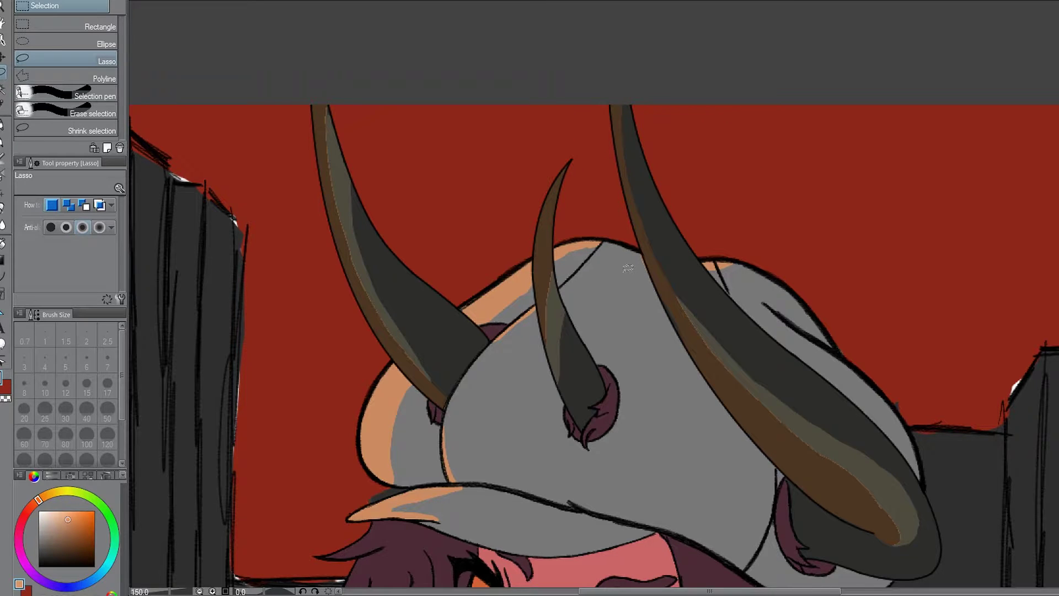
Try painting orange rim light on the hair tuft under the brim with the size 17 pen.
{"action": "scroll", "coordinate": [628, 268], "scroll_direction": "down", "scroll_amount": 4}
{"action": "scroll", "coordinate": [615, 387], "scroll_direction": "up", "scroll_amount": 3}
{"action": "key", "text": "p"}
{"action": "scroll", "coordinate": [465, 349], "scroll_direction": "up", "scroll_amount": 1}
{"action": "left_click_drag", "start_coordinate": [380, 379], "coordinate": [444, 356]}
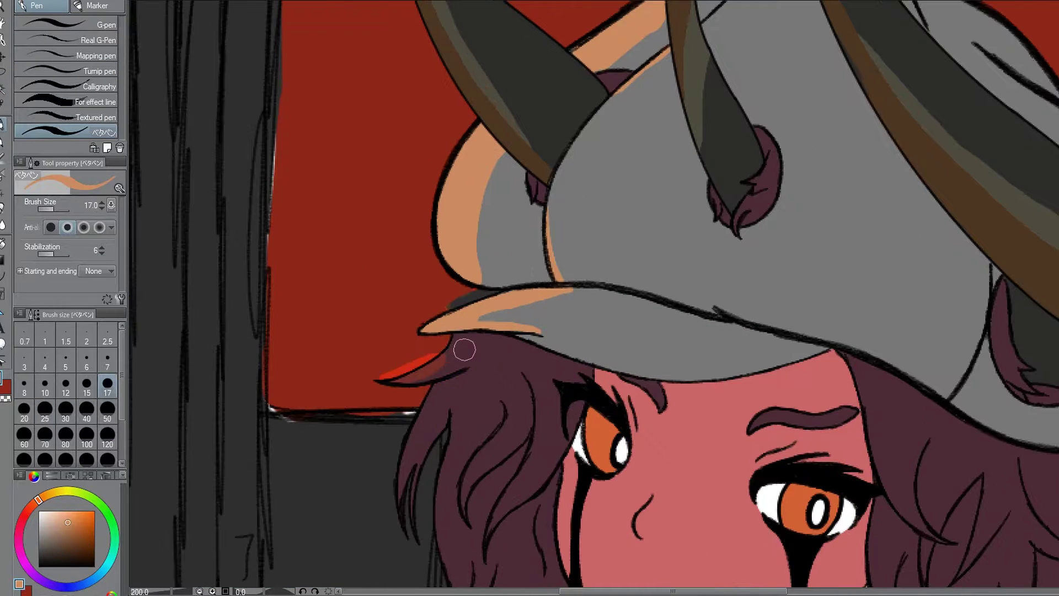
{"action": "scroll", "coordinate": [465, 349], "scroll_direction": "down", "scroll_amount": 3}
Reduce the pen size to 7 and paint orange rim light over the outermost hair lock below the cap brim.
{"action": "scroll", "coordinate": [366, 289], "scroll_direction": "up", "scroll_amount": 4}
{"action": "key", "text": "bracketleft"}
{"action": "key", "text": "bracketleft"}
{"action": "key", "text": "bracketleft"}
{"action": "key", "text": "bracketleft"}
{"action": "key", "text": "bracketleft"}
{"action": "left_click_drag", "start_coordinate": [411, 177], "coordinate": [353, 358]}
{"action": "left_click_drag", "start_coordinate": [428, 210], "coordinate": [375, 388]}
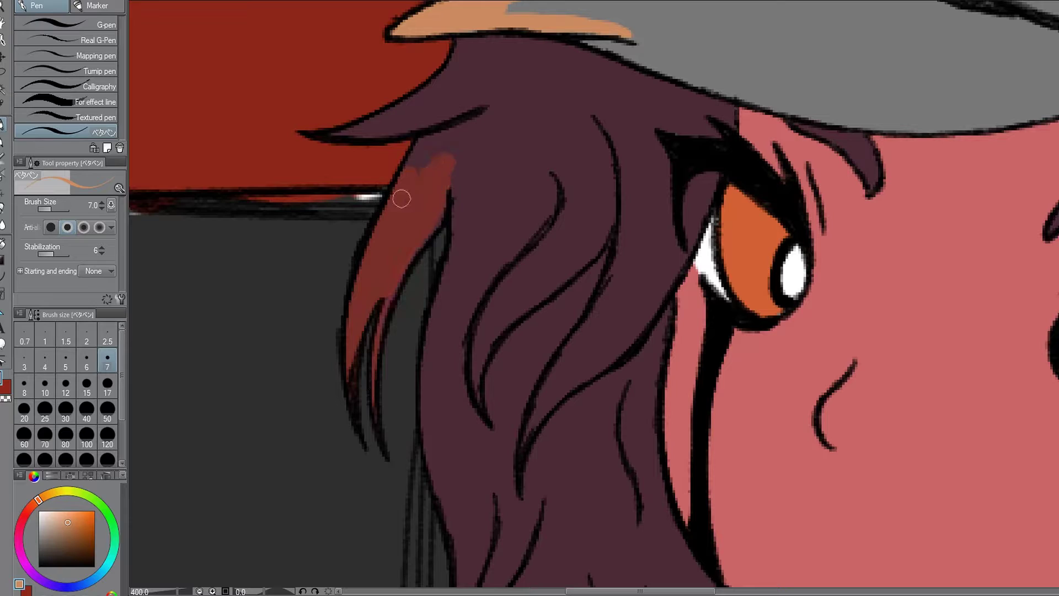
{"action": "scroll", "coordinate": [422, 128], "scroll_direction": "down", "scroll_amount": 1}
{"action": "scroll", "coordinate": [434, 129], "scroll_direction": "up", "scroll_amount": 1}
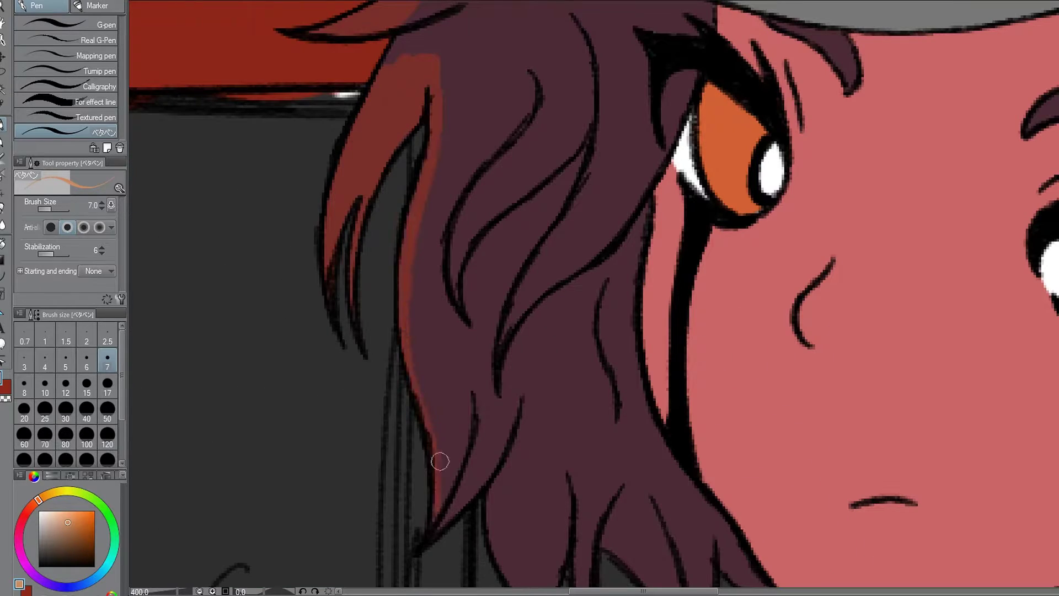
Paint rim light down the hair's outer edge to the pointed tips of the lower locks.
{"action": "left_click_drag", "start_coordinate": [426, 402], "coordinate": [442, 499]}
{"action": "scroll", "coordinate": [440, 462], "scroll_direction": "down", "scroll_amount": 3}
{"action": "scroll", "coordinate": [508, 147], "scroll_direction": "up", "scroll_amount": 4}
{"action": "mouse_move", "coordinate": [355, 414]}
{"action": "left_mouse_down"}
{"action": "mouse_move", "coordinate": [508, 147]}
{"action": "mouse_move", "coordinate": [414, 403]}
{"action": "left_mouse_up"}
{"action": "scroll", "coordinate": [534, 288], "scroll_direction": "down", "scroll_amount": 1}
{"action": "scroll", "coordinate": [591, 196], "scroll_direction": "up", "scroll_amount": 1}
{"action": "scroll", "coordinate": [592, 196], "scroll_direction": "down", "scroll_amount": 1}
{"action": "scroll", "coordinate": [485, 359], "scroll_direction": "down", "scroll_amount": 3}
{"action": "scroll", "coordinate": [485, 360], "scroll_direction": "up", "scroll_amount": 3}
Widen the rim light on the outer hair section and extend it up along the curved inner strands.
{"action": "left_click_drag", "start_coordinate": [491, 419], "coordinate": [411, 208]}
{"action": "scroll", "coordinate": [441, 303], "scroll_direction": "down", "scroll_amount": 1}
{"action": "scroll", "coordinate": [483, 397], "scroll_direction": "up", "scroll_amount": 1}
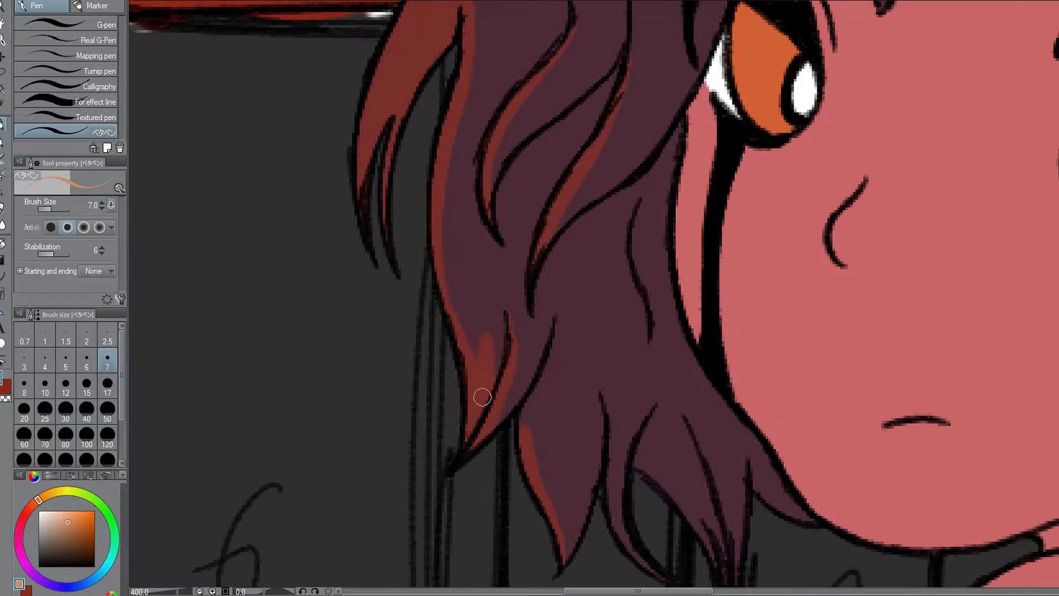
{"action": "left_click_drag", "start_coordinate": [482, 397], "coordinate": [474, 306]}
{"action": "scroll", "coordinate": [475, 306], "scroll_direction": "down", "scroll_amount": 1}
{"action": "scroll", "coordinate": [491, 186], "scroll_direction": "up", "scroll_amount": 1}
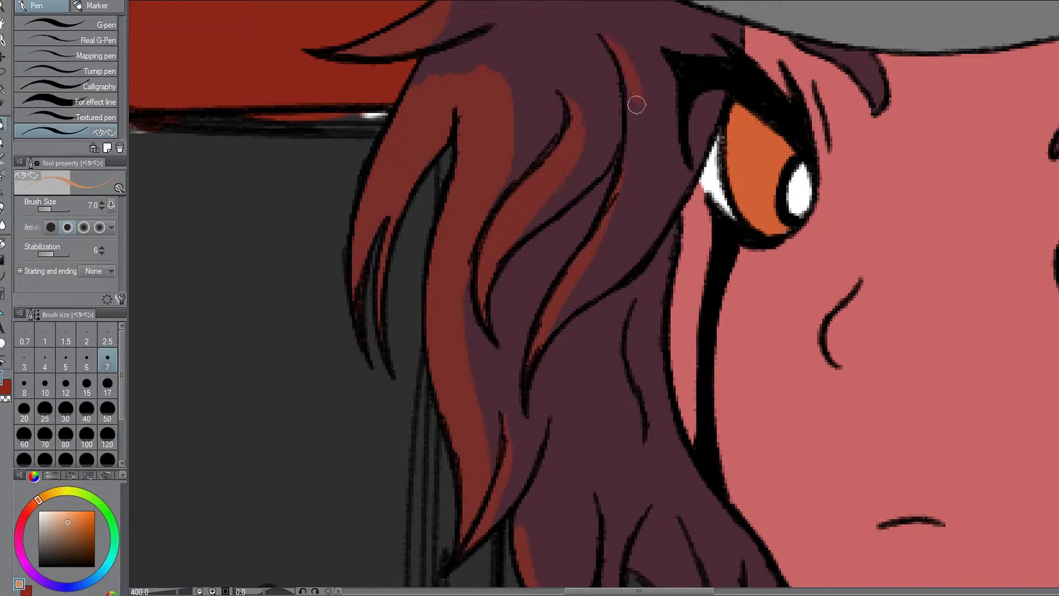
Fill in rim light along the inner hair strands closest to the character's eye.
{"action": "mouse_move", "coordinate": [637, 105]}
{"action": "left_mouse_down"}
{"action": "mouse_move", "coordinate": [597, 251]}
{"action": "mouse_move", "coordinate": [565, 289]}
{"action": "left_mouse_up"}
{"action": "scroll", "coordinate": [501, 224], "scroll_direction": "up", "scroll_amount": 1}
{"action": "left_click_drag", "start_coordinate": [502, 224], "coordinate": [539, 255]}
{"action": "scroll", "coordinate": [539, 255], "scroll_direction": "down", "scroll_amount": 3}
{"action": "scroll", "coordinate": [574, 193], "scroll_direction": "up", "scroll_amount": 2}
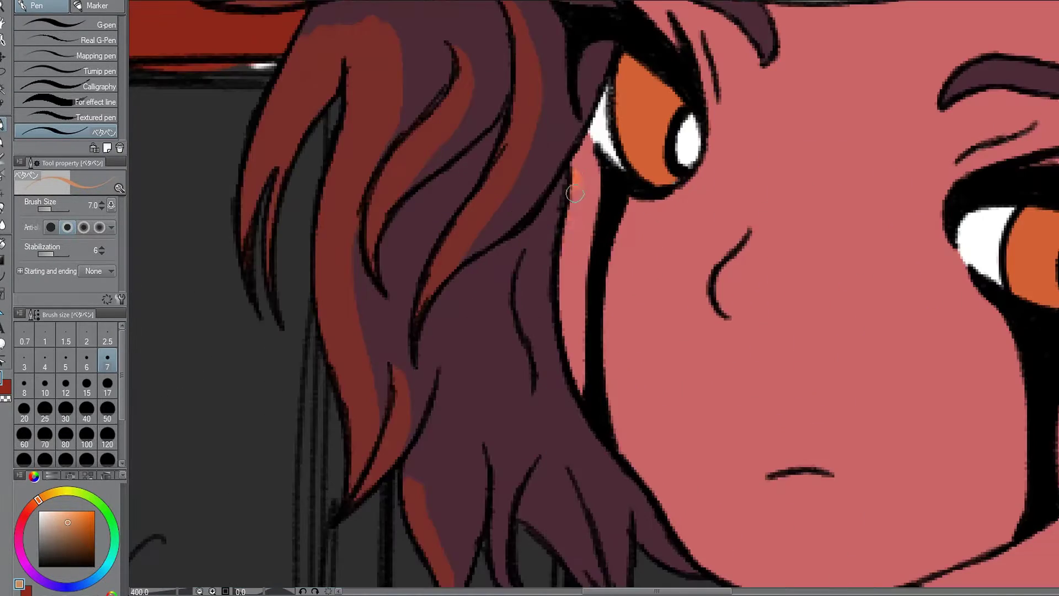
Paint orange rim light along the shaded cheek and jaw edge and beside the nose line.
{"action": "mouse_move", "coordinate": [574, 193]}
{"action": "left_mouse_down"}
{"action": "mouse_move", "coordinate": [571, 269]}
{"action": "mouse_move", "coordinate": [590, 366]}
{"action": "mouse_move", "coordinate": [646, 451]}
{"action": "mouse_move", "coordinate": [573, 411]}
{"action": "mouse_move", "coordinate": [580, 309]}
{"action": "left_mouse_up"}
{"action": "scroll", "coordinate": [645, 450], "scroll_direction": "down", "scroll_amount": 1}
{"action": "scroll", "coordinate": [580, 303], "scroll_direction": "up", "scroll_amount": 2}
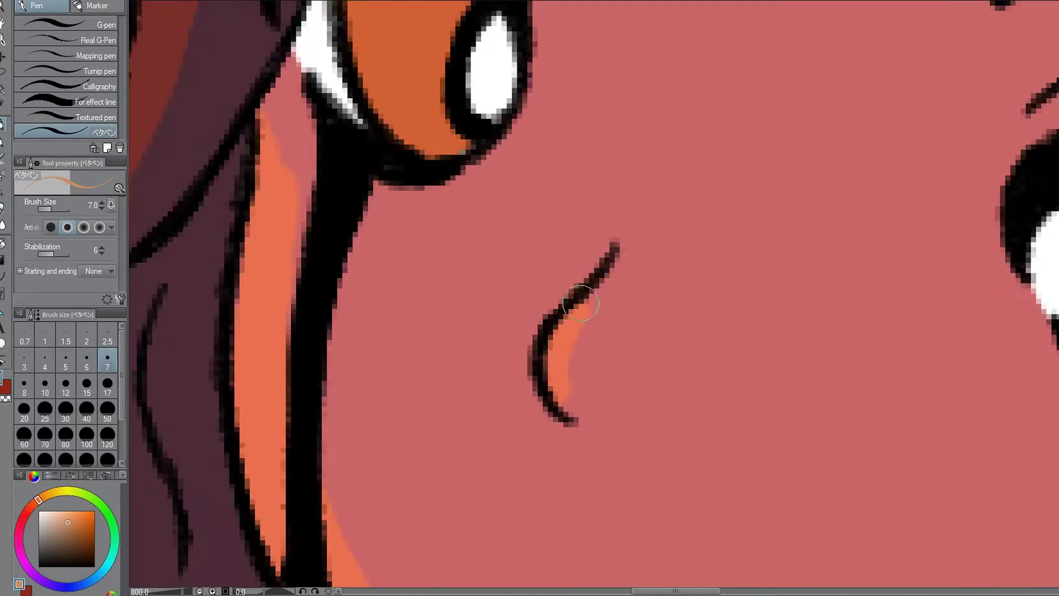
{"action": "scroll", "coordinate": [579, 362], "scroll_direction": "down", "scroll_amount": 2}
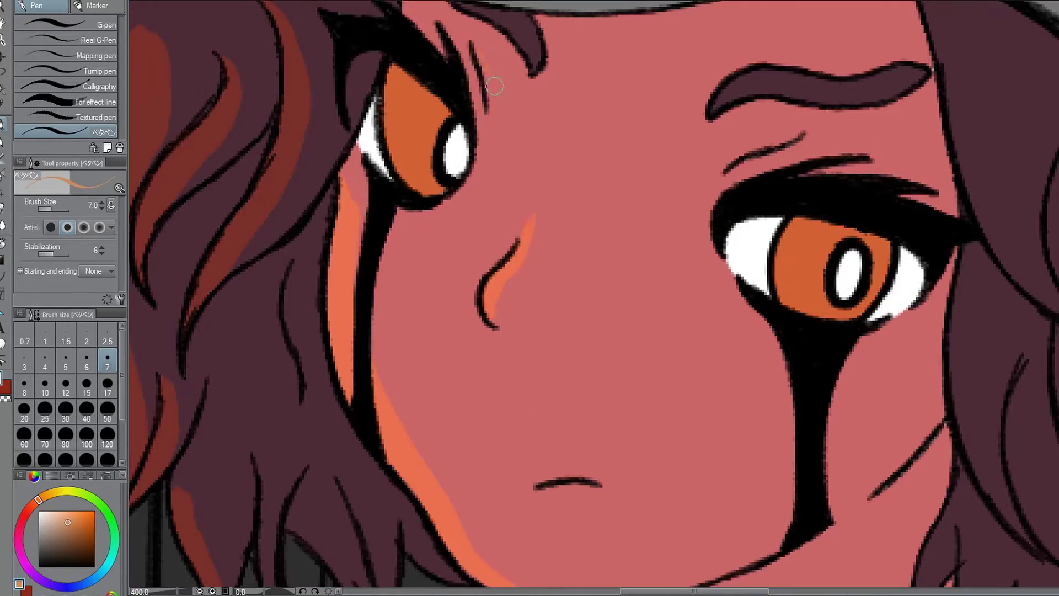
Paint orange rim light along the outer edge of the near shoulder, upper arm and forearm with the size 7 pen.
{"action": "scroll", "coordinate": [797, 131], "scroll_direction": "down", "scroll_amount": 8}
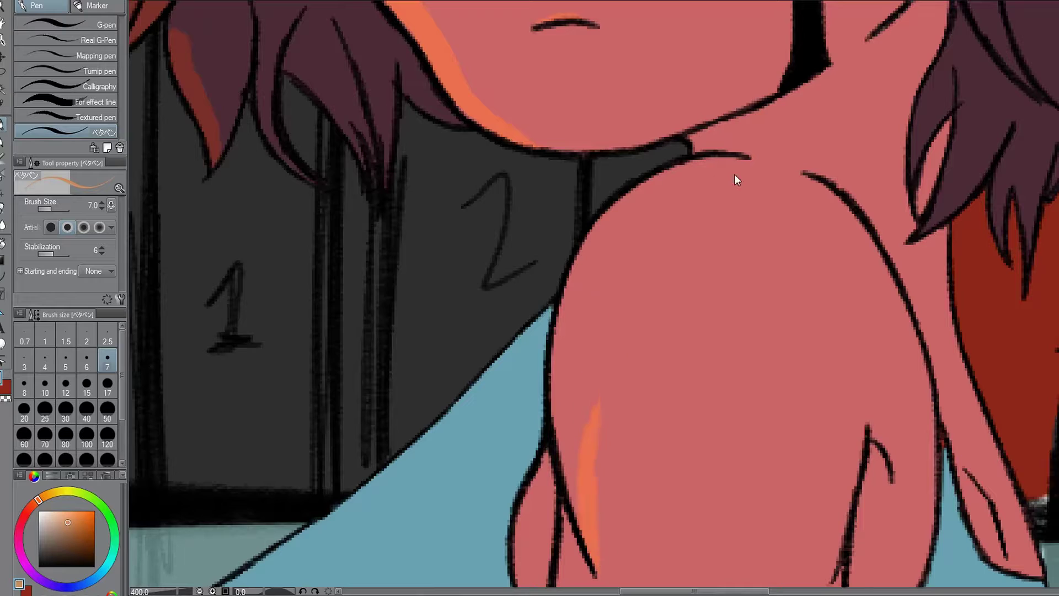
{"action": "mouse_move", "coordinate": [738, 177]}
{"action": "left_mouse_down"}
{"action": "mouse_move", "coordinate": [596, 453]}
{"action": "mouse_move", "coordinate": [629, 210]}
{"action": "mouse_move", "coordinate": [684, 190]}
{"action": "left_mouse_up"}
{"action": "scroll", "coordinate": [684, 191], "scroll_direction": "down", "scroll_amount": 3}
{"action": "scroll", "coordinate": [583, 197], "scroll_direction": "up", "scroll_amount": 2}
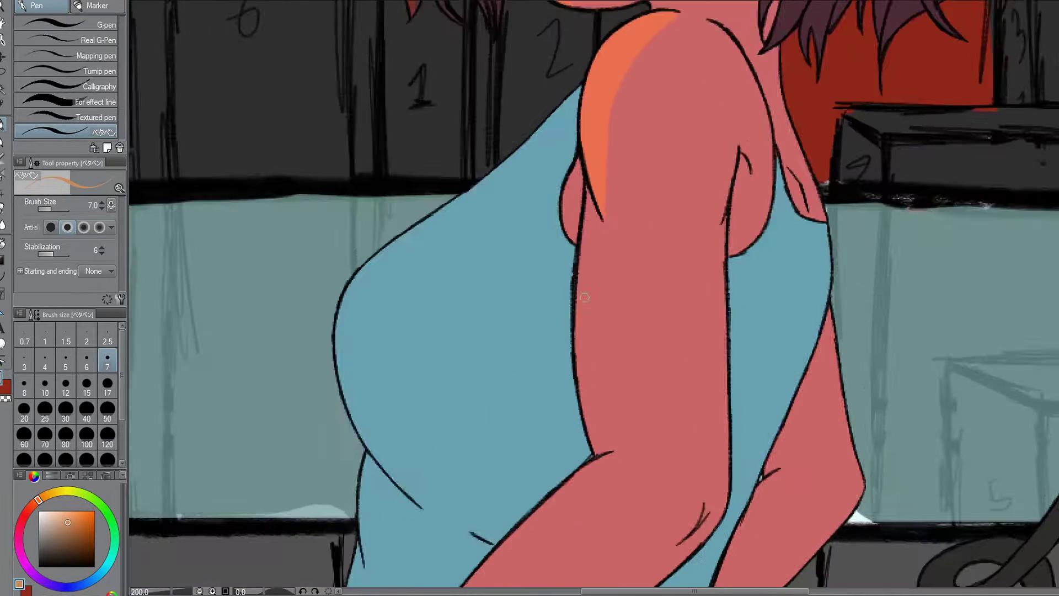
{"action": "scroll", "coordinate": [472, 492], "scroll_direction": "up", "scroll_amount": 2}
{"action": "left_click_drag", "start_coordinate": [473, 491], "coordinate": [780, 157]}
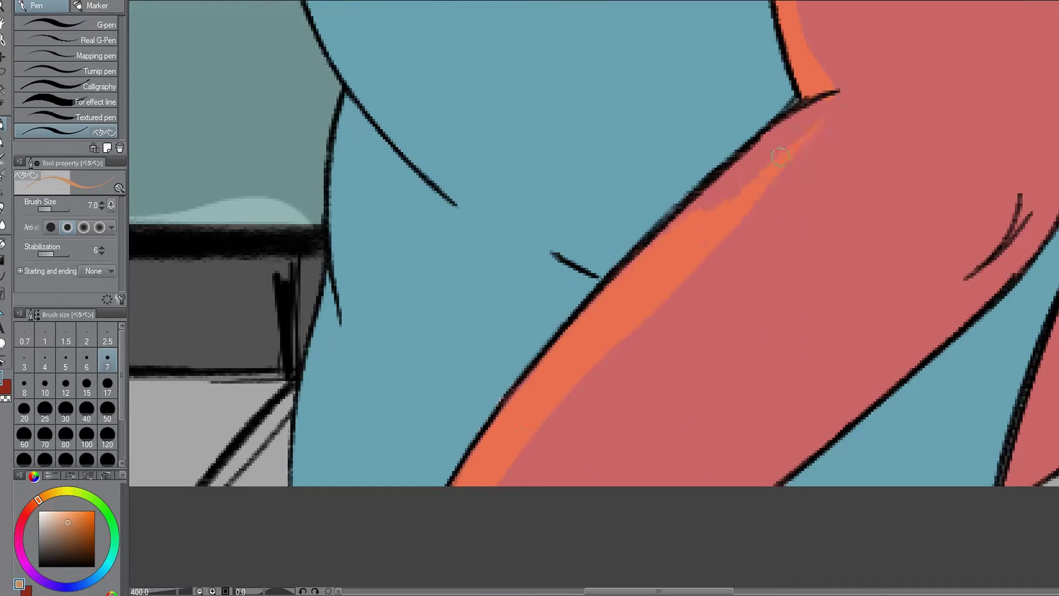
Paint a highlight band along the tank top's front edge, from the strap down to the waist, with the pen at size 7.
{"action": "scroll", "coordinate": [814, 111], "scroll_direction": "down", "scroll_amount": 4}
{"action": "scroll", "coordinate": [463, 299], "scroll_direction": "up", "scroll_amount": 4}
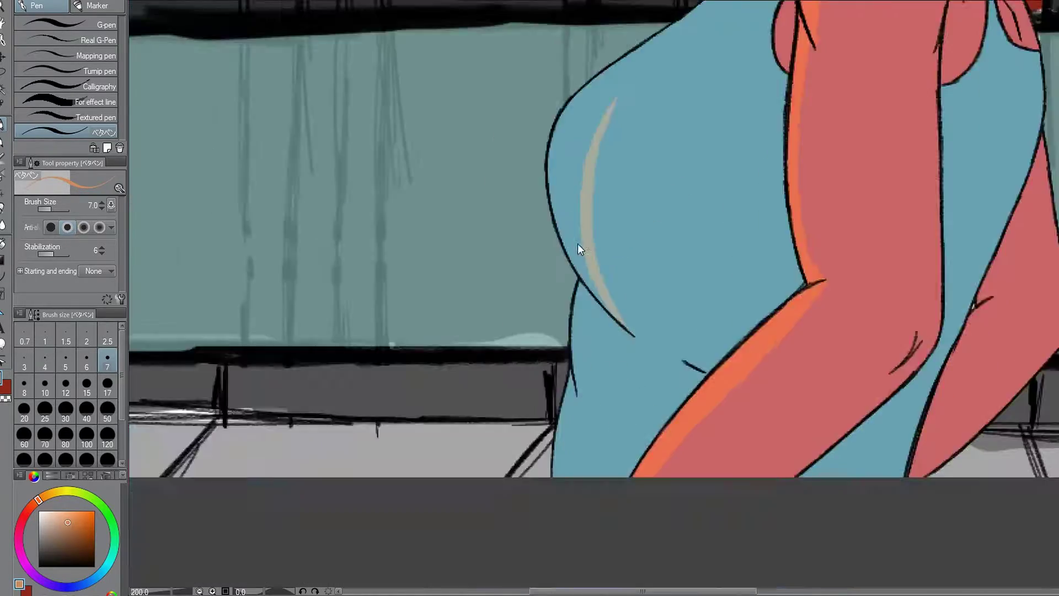
{"action": "left_click_drag", "start_coordinate": [690, 60], "coordinate": [450, 309]}
{"action": "scroll", "coordinate": [449, 309], "scroll_direction": "down", "scroll_amount": 5}
{"action": "left_click_drag", "start_coordinate": [326, 461], "coordinate": [287, 165]}
{"action": "scroll", "coordinate": [287, 166], "scroll_direction": "up", "scroll_amount": 2}
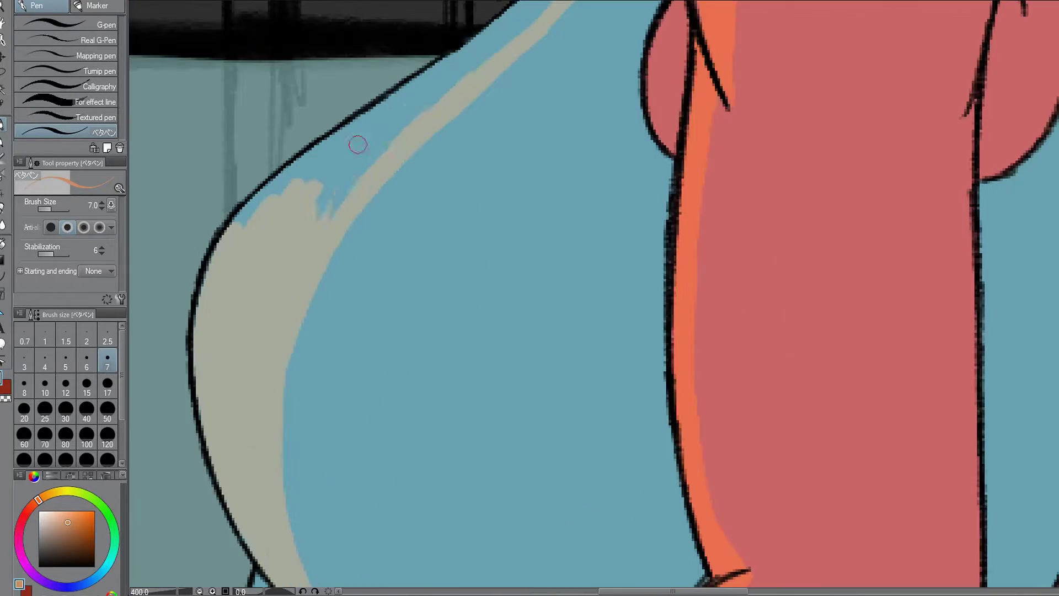
{"action": "left_click_drag", "start_coordinate": [357, 144], "coordinate": [481, 48]}
Paint a brighter orange band along the light-facing side of the irises.
{"action": "scroll", "coordinate": [276, 303], "scroll_direction": "down", "scroll_amount": 6}
{"action": "scroll", "coordinate": [351, 219], "scroll_direction": "up", "scroll_amount": 3}
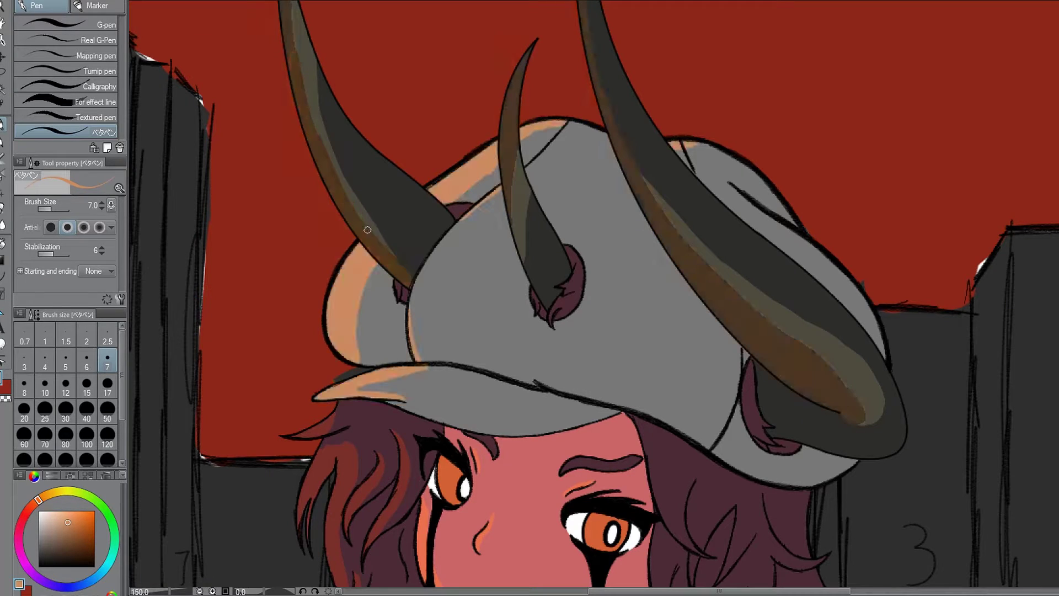
{"action": "scroll", "coordinate": [447, 496], "scroll_direction": "up", "scroll_amount": 6}
{"action": "left_click_drag", "start_coordinate": [456, 300], "coordinate": [463, 436]}
{"action": "left_click_drag", "start_coordinate": [442, 231], "coordinate": [458, 408]}
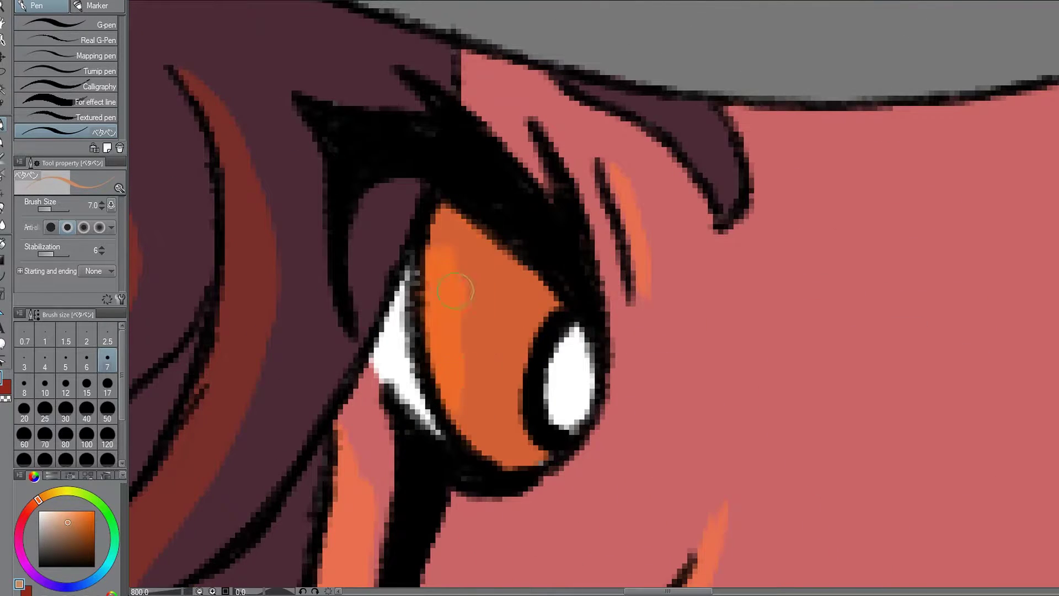
{"action": "scroll", "coordinate": [625, 267], "scroll_direction": "up", "scroll_amount": 2}
{"action": "scroll", "coordinate": [624, 267], "scroll_direction": "down", "scroll_amount": 10}
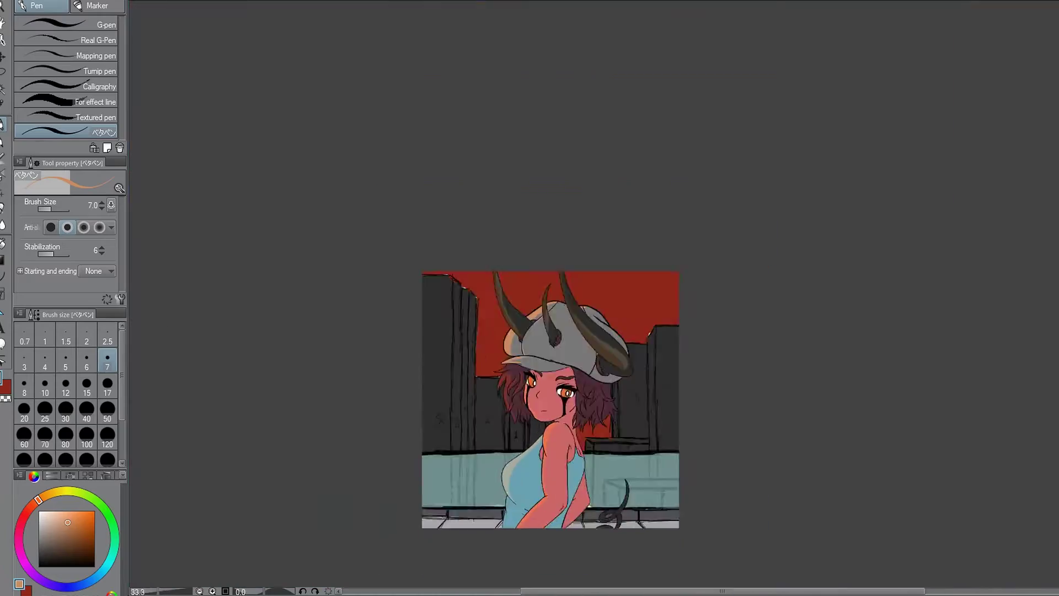
Touch up the orange highlight running down the front edge of the near arm toward the elbow.
{"action": "scroll", "coordinate": [502, 403], "scroll_direction": "up", "scroll_amount": 6}
{"action": "scroll", "coordinate": [500, 402], "scroll_direction": "up", "scroll_amount": 2}
{"action": "scroll", "coordinate": [520, 208], "scroll_direction": "down", "scroll_amount": 2}
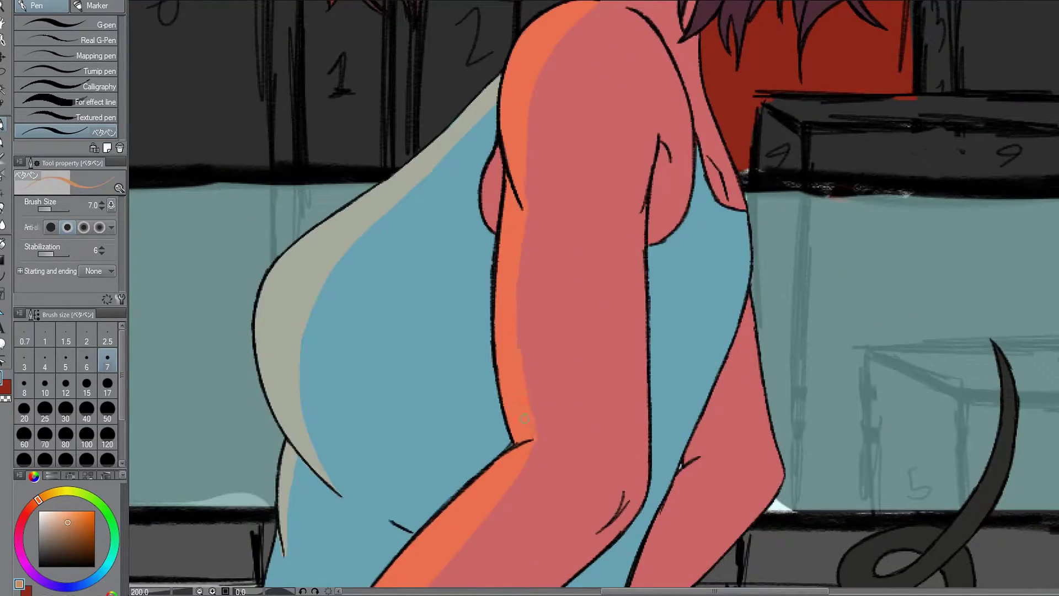
{"action": "left_click_drag", "start_coordinate": [524, 419], "coordinate": [521, 558]}
{"action": "scroll", "coordinate": [498, 467], "scroll_direction": "down", "scroll_amount": 6}
{"action": "scroll", "coordinate": [498, 466], "scroll_direction": "up", "scroll_amount": 8}
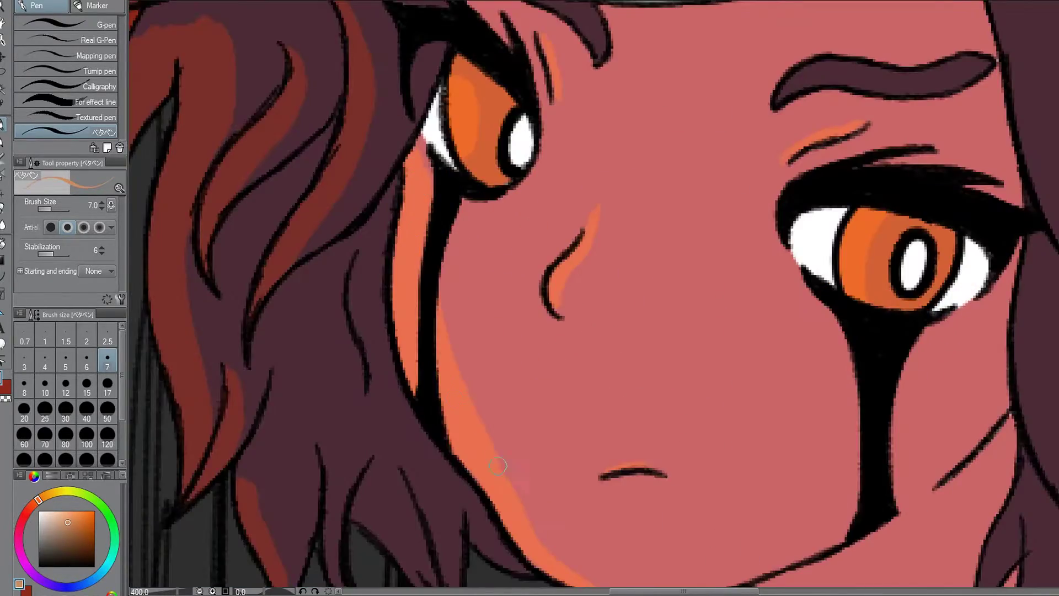
{"action": "scroll", "coordinate": [498, 466], "scroll_direction": "down", "scroll_amount": 8}
Widen the orange highlights on the cap's side panel and along the seams between its crown panels.
{"action": "scroll", "coordinate": [411, 278], "scroll_direction": "up", "scroll_amount": 8}
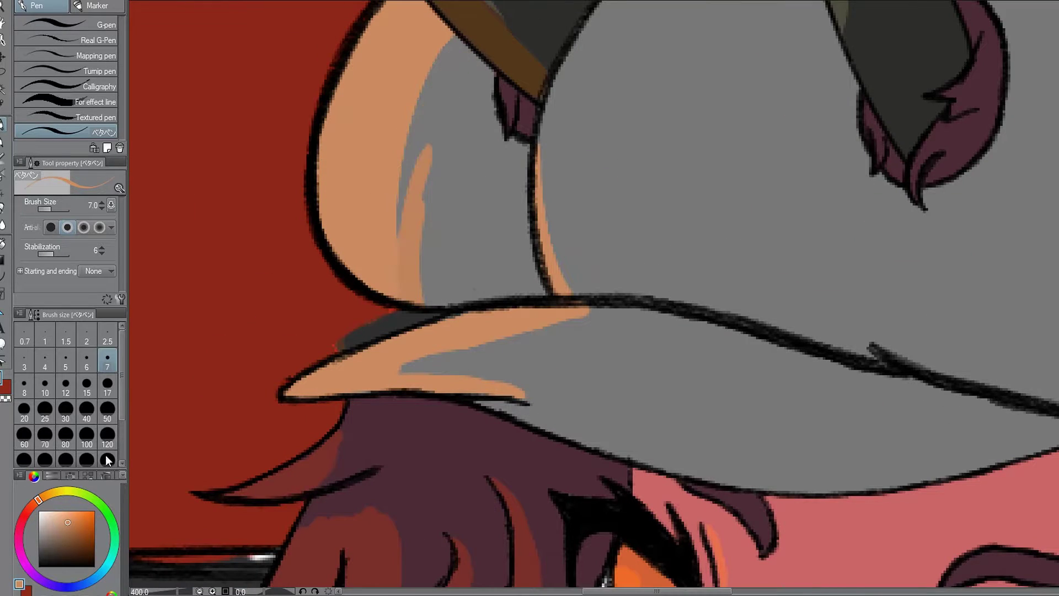
{"action": "scroll", "coordinate": [393, 271], "scroll_direction": "down", "scroll_amount": 2}
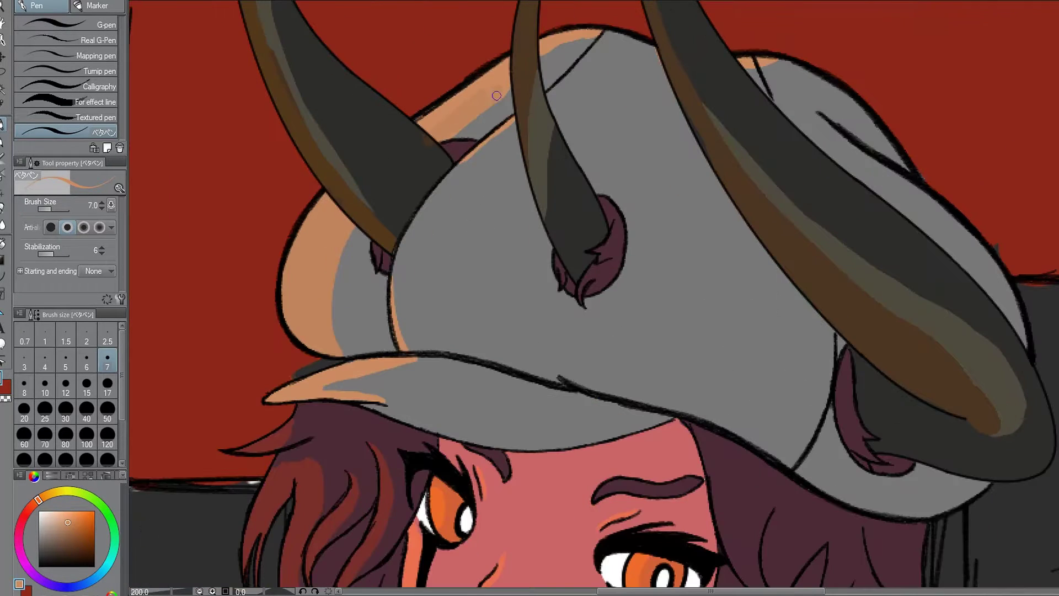
{"action": "scroll", "coordinate": [406, 351], "scroll_direction": "down", "scroll_amount": 6}
{"action": "scroll", "coordinate": [440, 200], "scroll_direction": "up", "scroll_amount": 10}
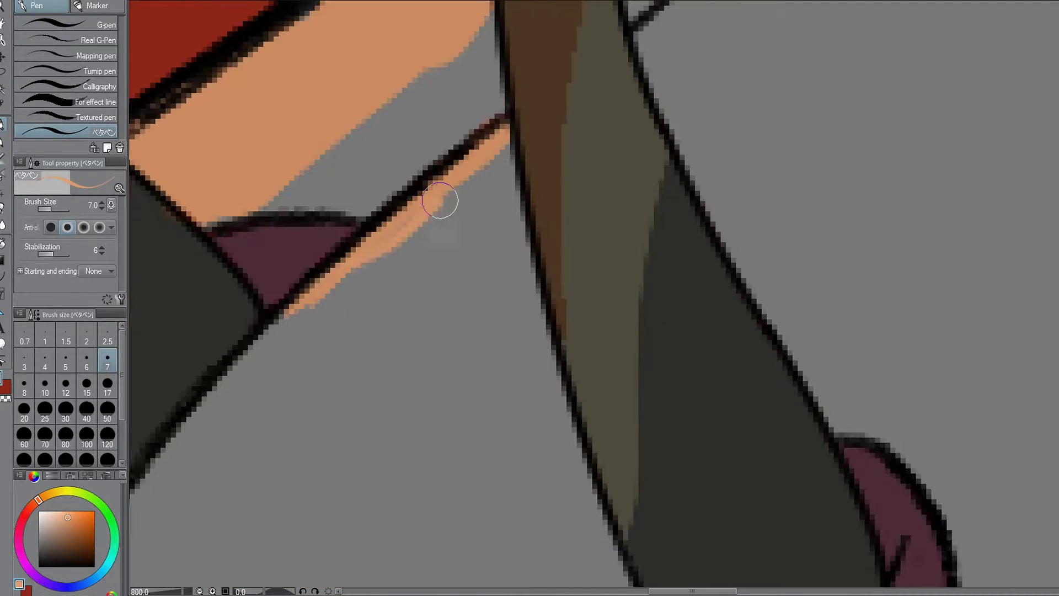
{"action": "scroll", "coordinate": [480, 147], "scroll_direction": "down", "scroll_amount": 2}
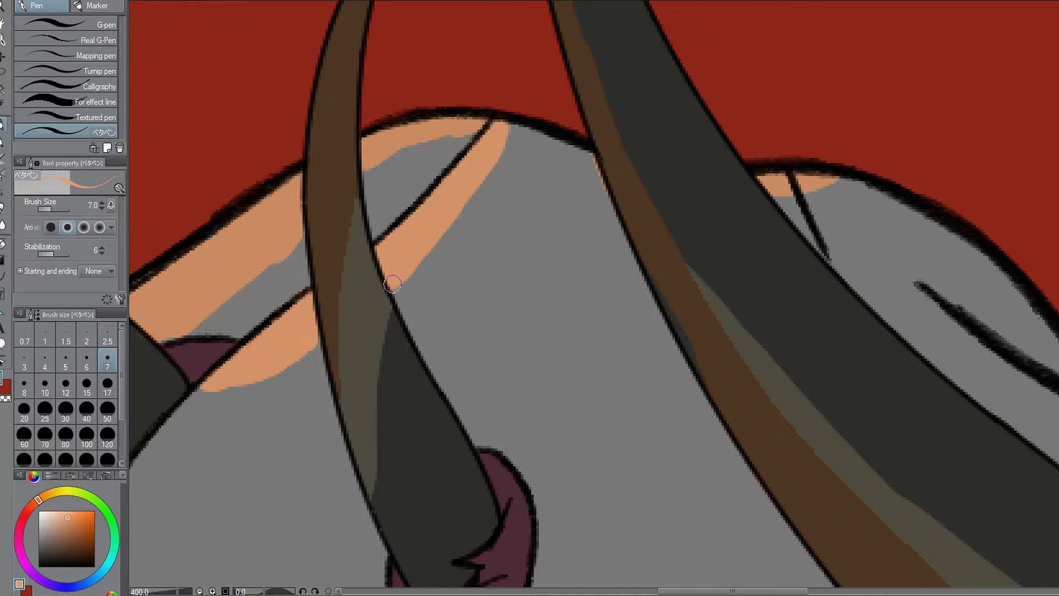
{"action": "scroll", "coordinate": [389, 259], "scroll_direction": "down", "scroll_amount": 3}
{"action": "scroll", "coordinate": [458, 345], "scroll_direction": "down", "scroll_amount": 5}
{"action": "scroll", "coordinate": [476, 279], "scroll_direction": "up", "scroll_amount": 6}
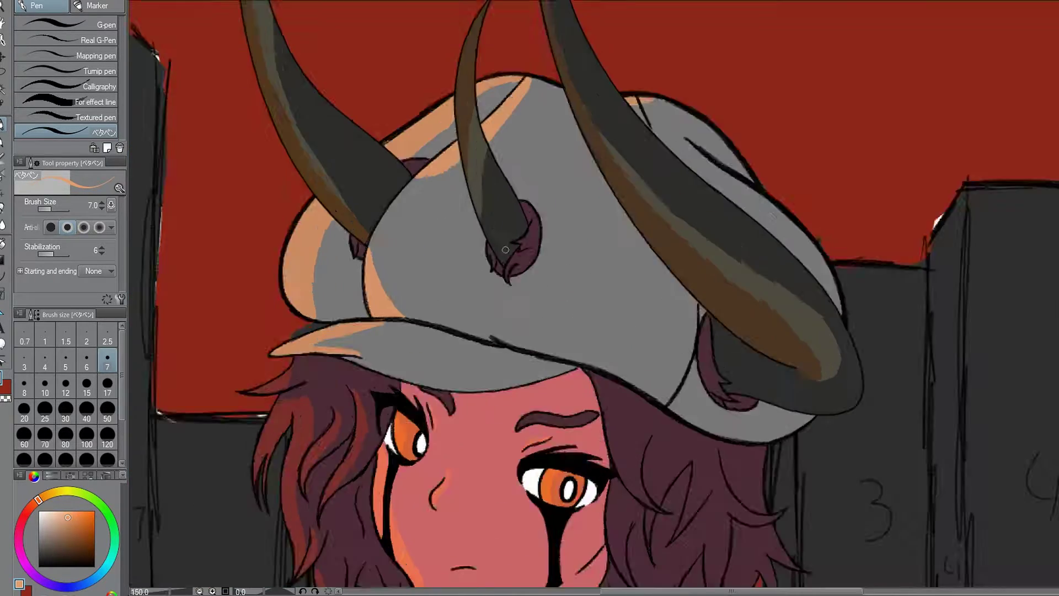
Add reddish highlights to the tips of the fur tufts at the bases of the horns.
{"action": "scroll", "coordinate": [413, 302], "scroll_direction": "down", "scroll_amount": 4}
{"action": "scroll", "coordinate": [635, 317], "scroll_direction": "up", "scroll_amount": 1}
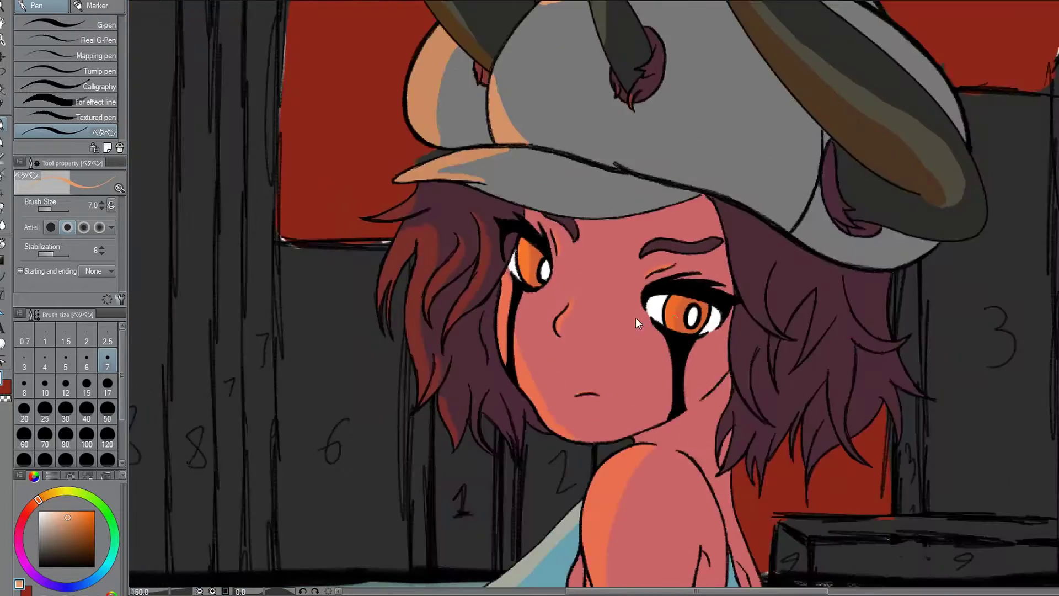
{"action": "scroll", "coordinate": [636, 317], "scroll_direction": "down", "scroll_amount": 2}
{"action": "scroll", "coordinate": [636, 317], "scroll_direction": "up", "scroll_amount": 1}
{"action": "scroll", "coordinate": [397, 264], "scroll_direction": "up", "scroll_amount": 2}
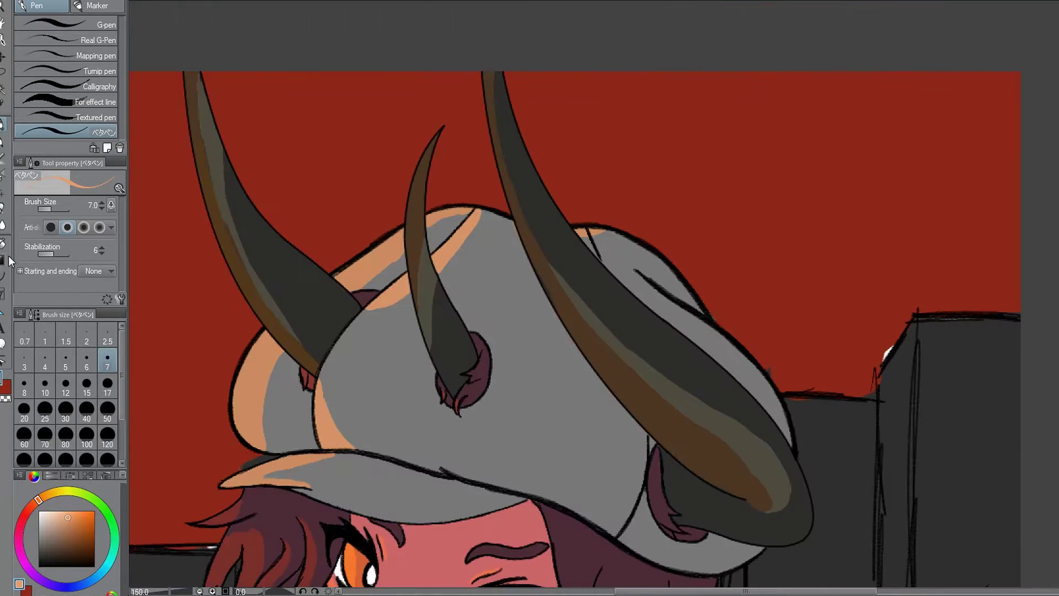
Erase the existing brown and grey highlight bands from the horns with the Hard eraser at size 17.
{"action": "key", "text": "e"}
{"action": "scroll", "coordinate": [420, 302], "scroll_direction": "up", "scroll_amount": 1}
{"action": "scroll", "coordinate": [402, 270], "scroll_direction": "down", "scroll_amount": 3}
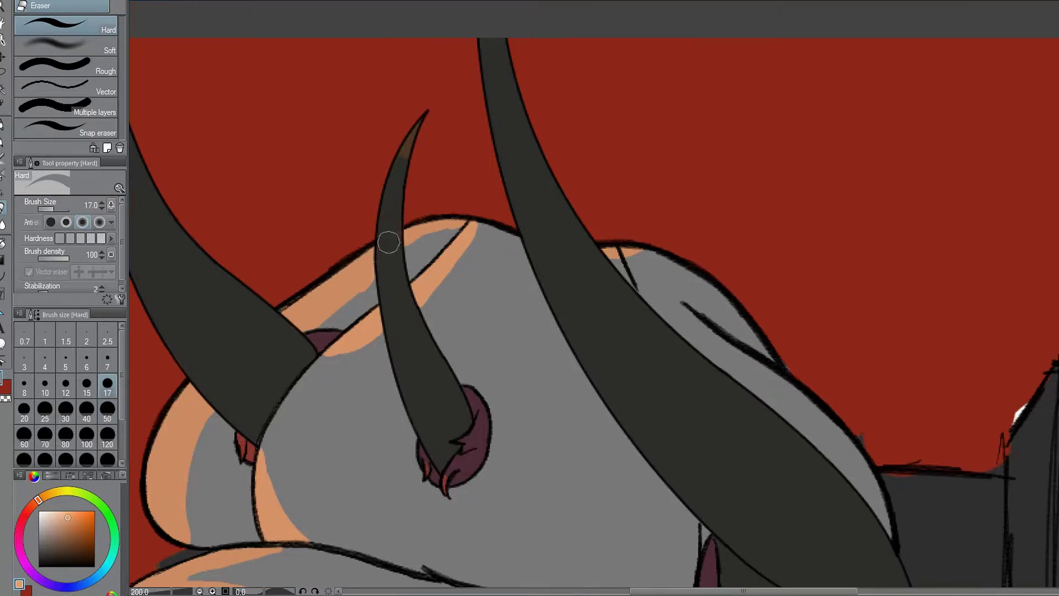
Repaint a single highlight band along the light-facing edge of each horn in pale orange and erase the overspill outside the outlines.
{"action": "key", "text": "p"}
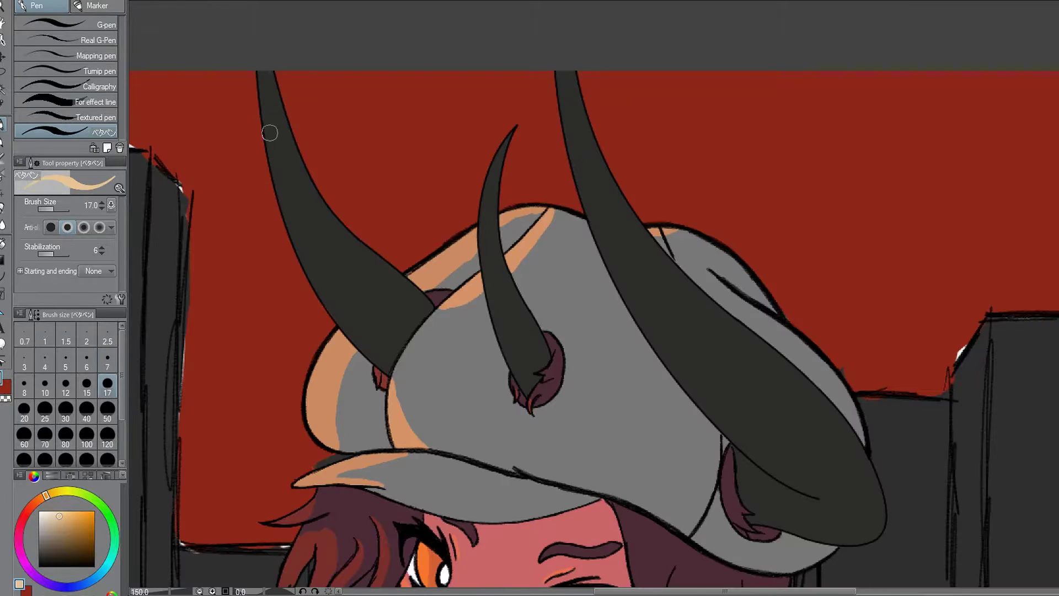
{"action": "left_click_drag", "start_coordinate": [267, 46], "coordinate": [388, 367]}
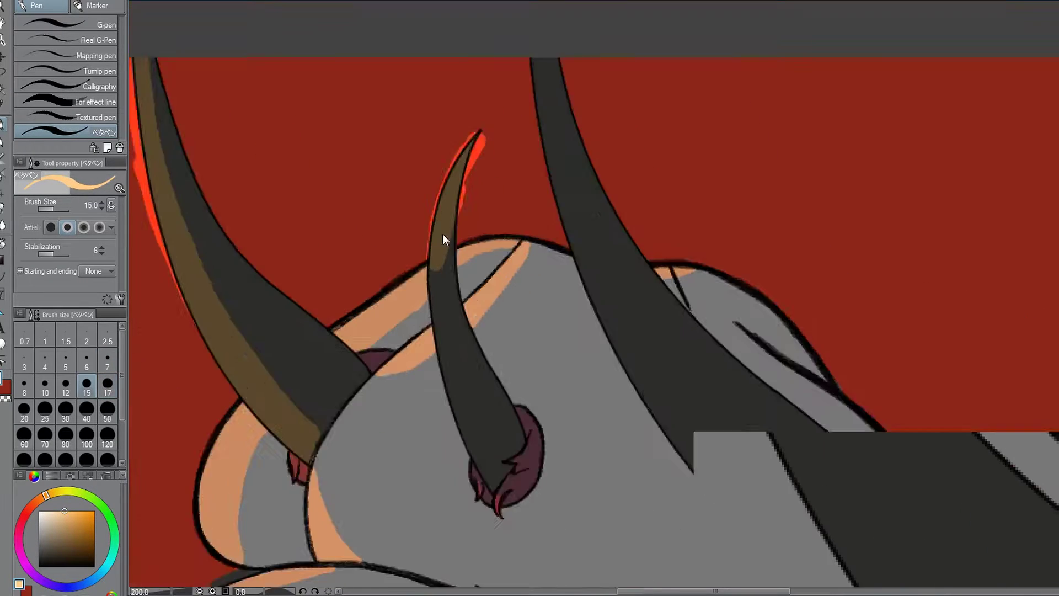
{"action": "left_click_drag", "start_coordinate": [444, 237], "coordinate": [456, 294]}
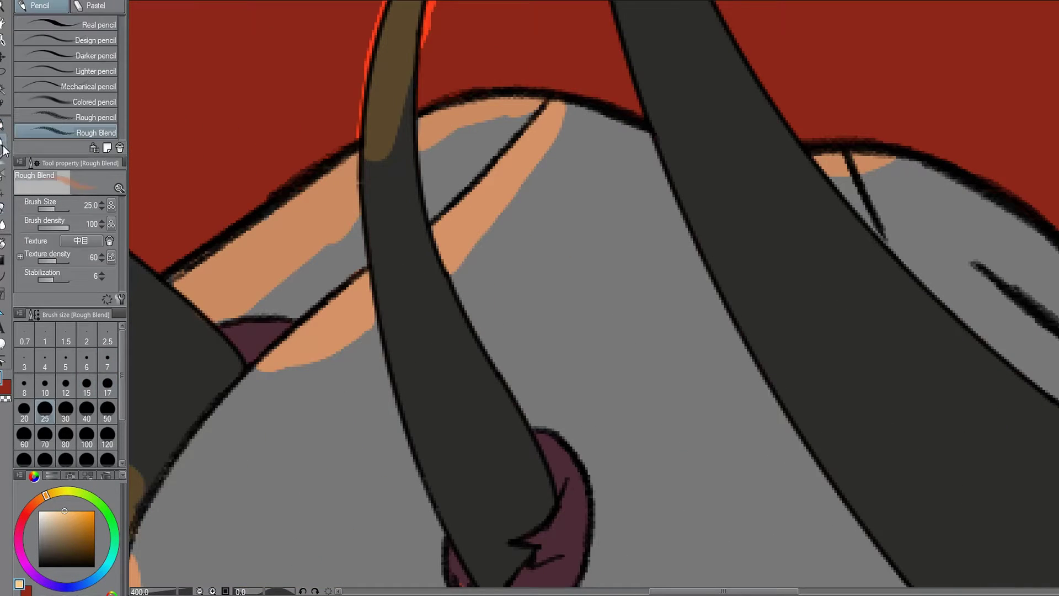
{"action": "left_click_drag", "start_coordinate": [375, 33], "coordinate": [397, 303]}
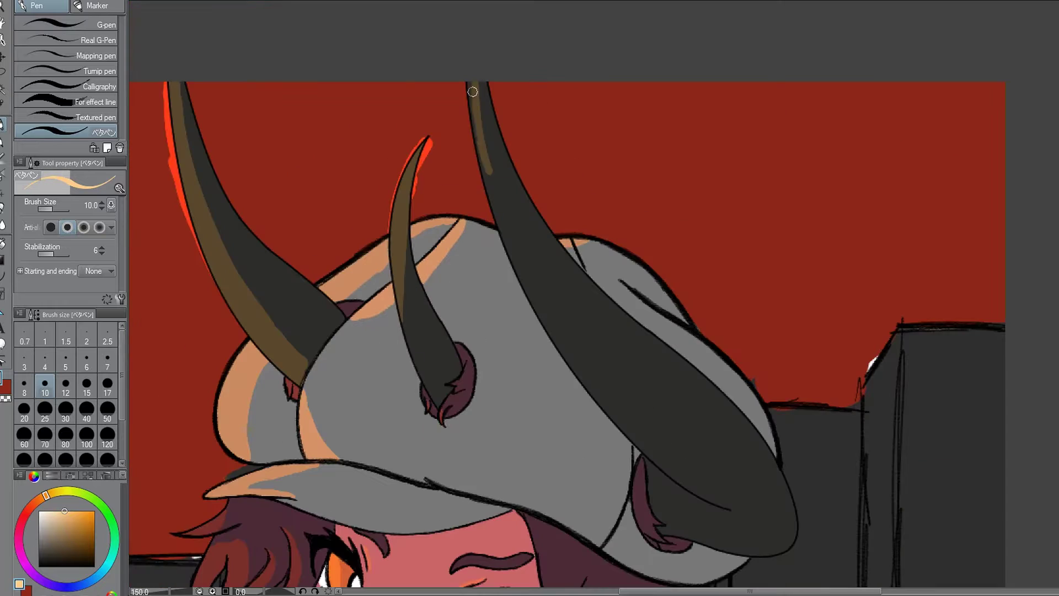
{"action": "mouse_move", "coordinate": [476, 85]}
{"action": "left_mouse_down"}
{"action": "mouse_move", "coordinate": [523, 221]}
{"action": "mouse_move", "coordinate": [693, 457]}
{"action": "left_mouse_up"}
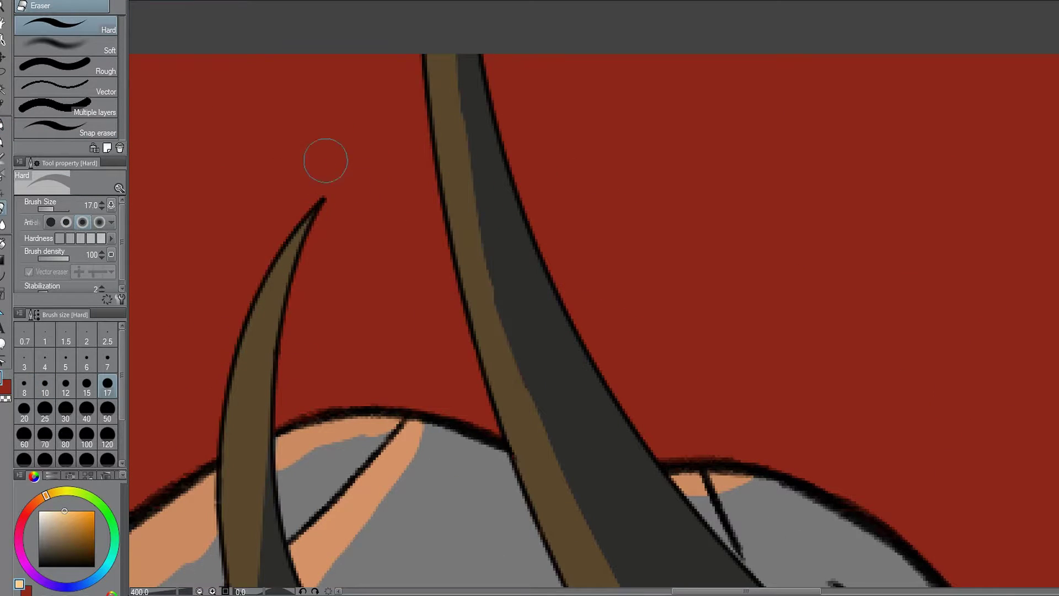
{"action": "scroll", "coordinate": [326, 161], "scroll_direction": "down", "scroll_amount": 6}
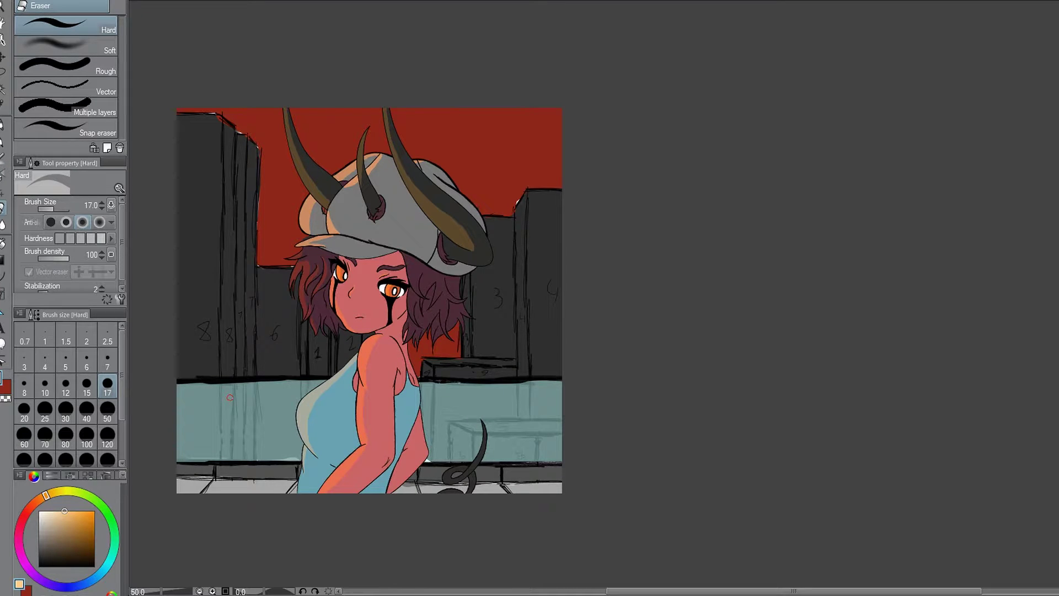
{"action": "key", "text": "ctrl+plus"}
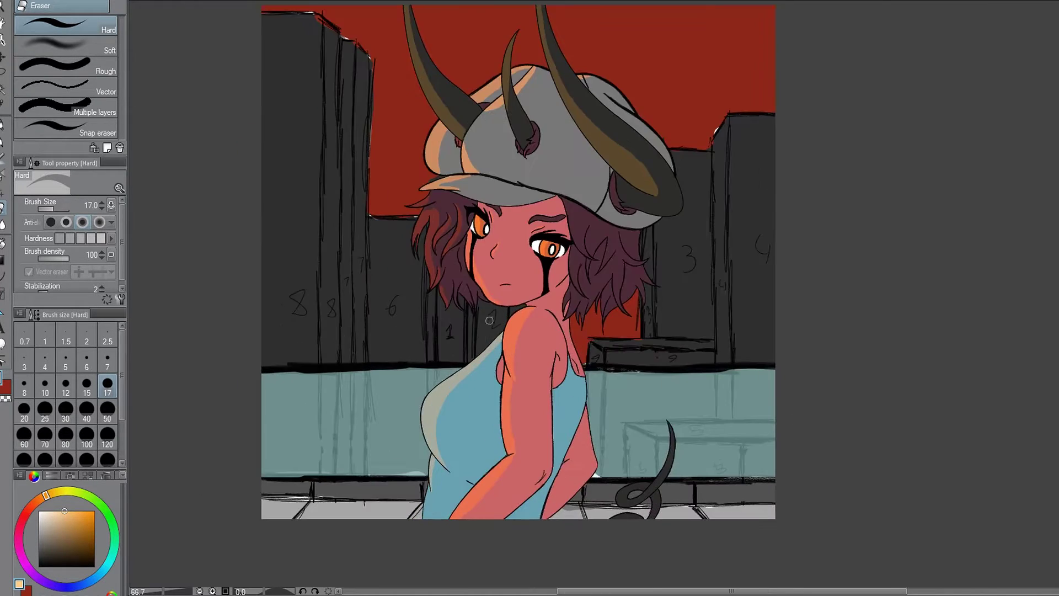
Soften the highlight edges on the tank top, near arm, face and hair into the base colours with the Blend tool.
{"action": "key", "text": "j"}
{"action": "scroll", "coordinate": [420, 470], "scroll_direction": "up", "scroll_amount": 3}
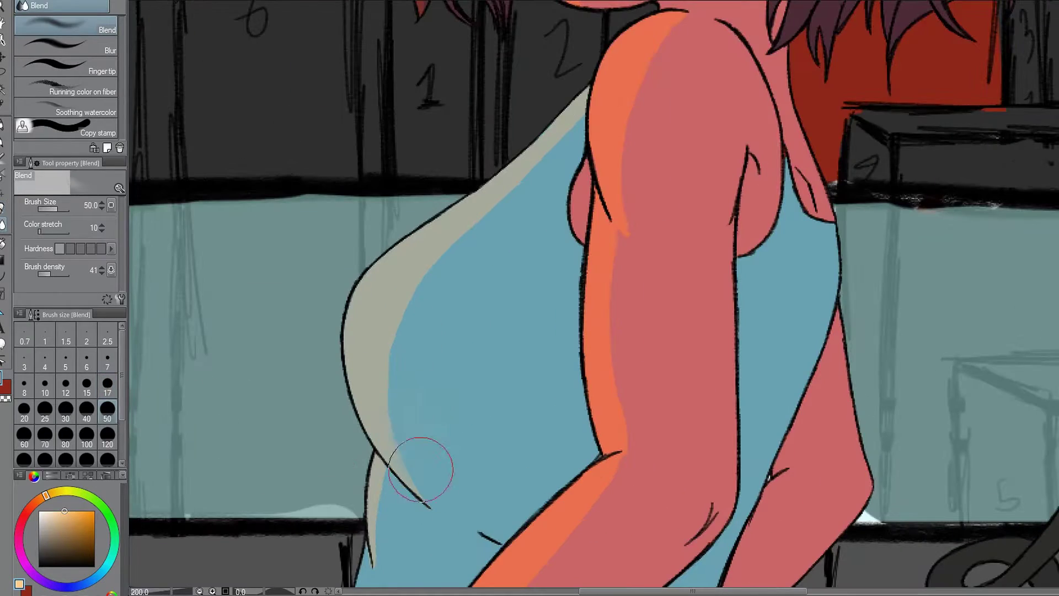
{"action": "scroll", "coordinate": [370, 391], "scroll_direction": "down", "scroll_amount": 2}
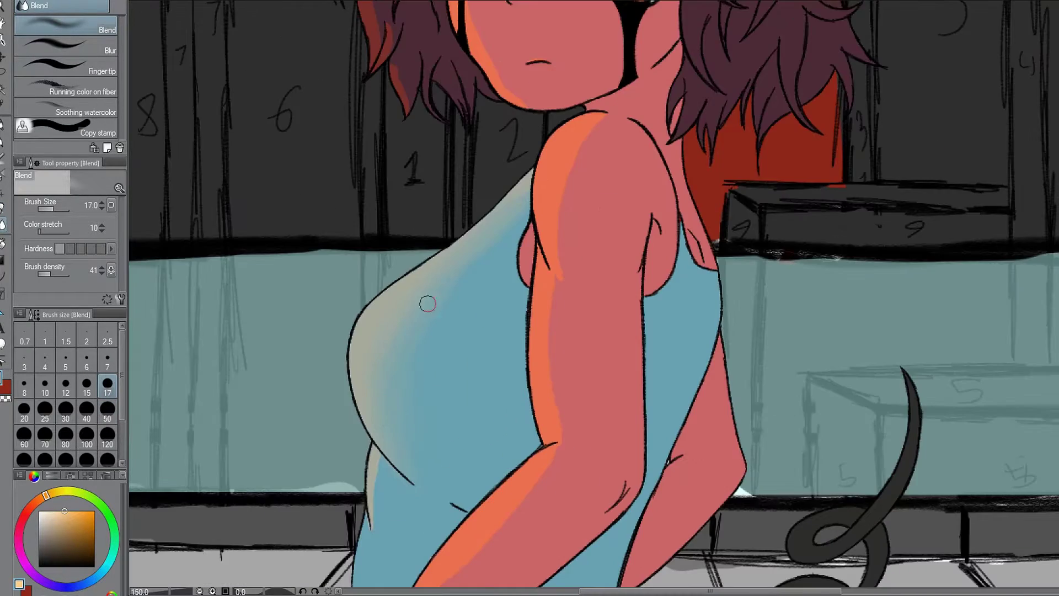
{"action": "left_click_drag", "start_coordinate": [494, 269], "coordinate": [550, 227]}
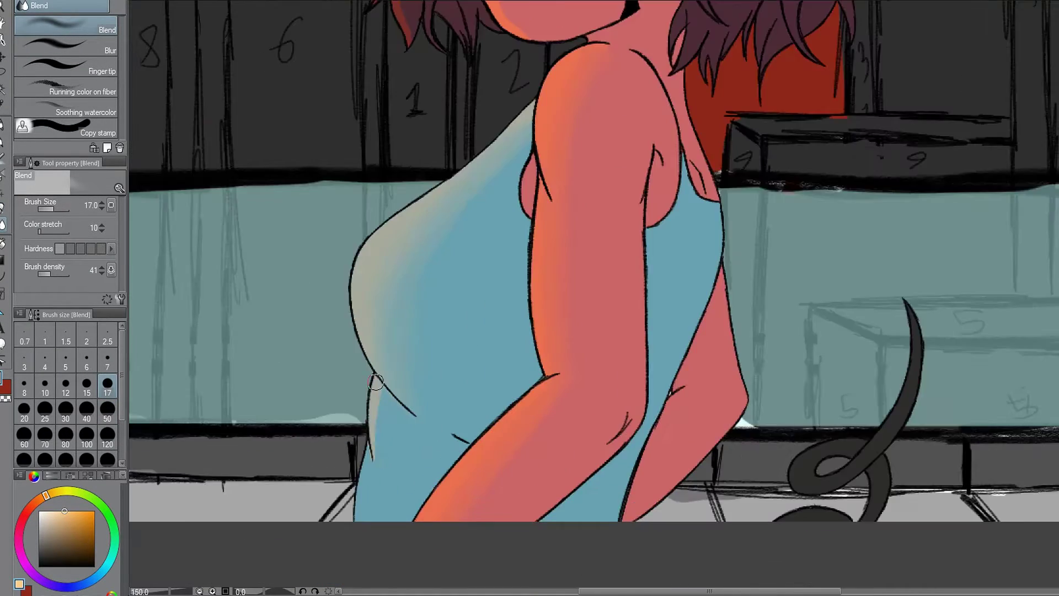
{"action": "scroll", "coordinate": [315, 125], "scroll_direction": "up", "scroll_amount": 2}
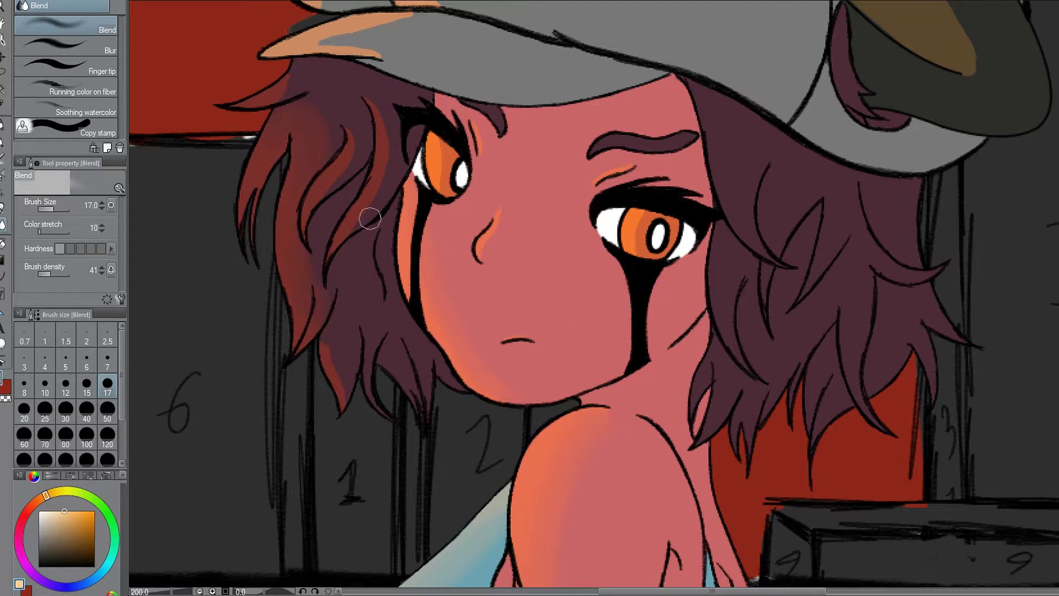
{"action": "left_click_drag", "start_coordinate": [341, 361], "coordinate": [375, 350]}
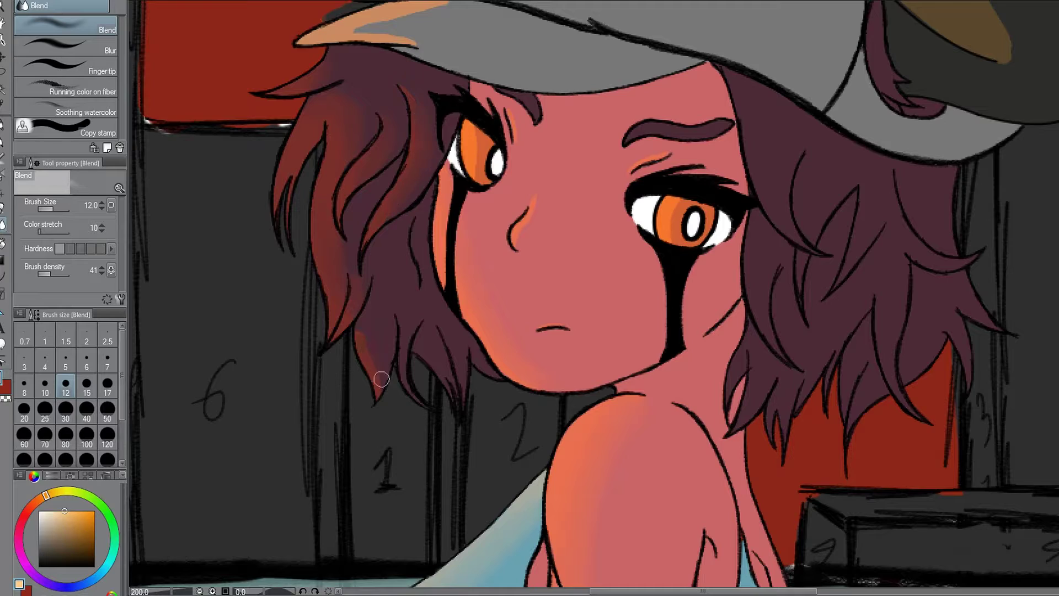
Blend the orange highlights on the cap's brim, side panel and crown seams into the grey at brush size 12.
{"action": "scroll", "coordinate": [541, 55], "scroll_direction": "up", "scroll_amount": 3}
{"action": "left_click_drag", "start_coordinate": [577, 276], "coordinate": [713, 259]}
{"action": "left_click_drag", "start_coordinate": [584, 201], "coordinate": [577, 33]}
{"action": "left_click_drag", "start_coordinate": [555, 83], "coordinate": [544, 154]}
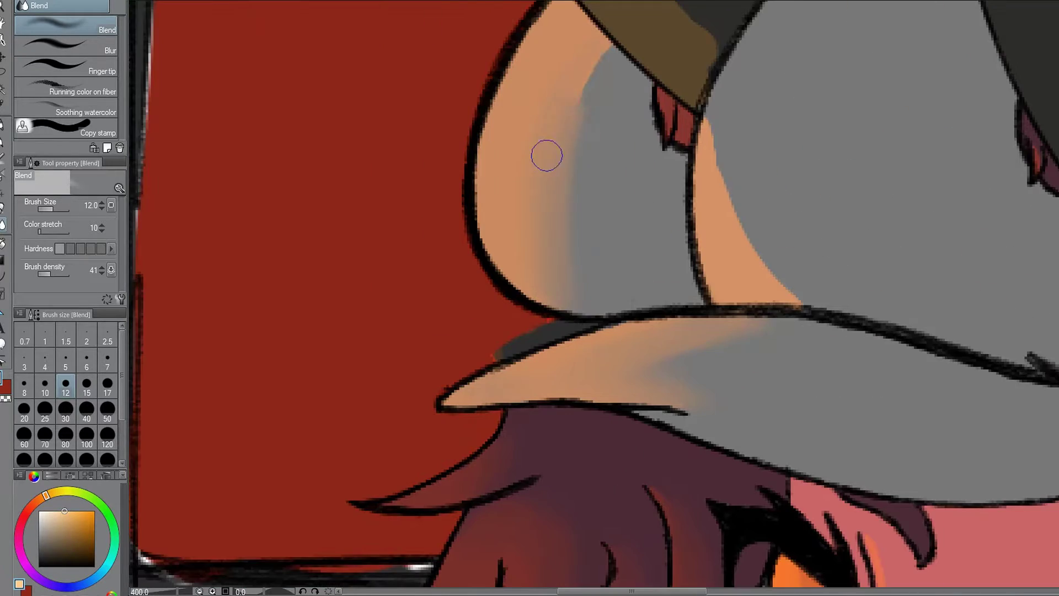
{"action": "mouse_move", "coordinate": [728, 88]}
{"action": "left_mouse_down"}
{"action": "mouse_move", "coordinate": [714, 184]}
{"action": "mouse_move", "coordinate": [800, 292]}
{"action": "left_mouse_up"}
{"action": "scroll", "coordinate": [717, 221], "scroll_direction": "down", "scroll_amount": 5}
{"action": "scroll", "coordinate": [717, 220], "scroll_direction": "up", "scroll_amount": 5}
{"action": "left_click_drag", "start_coordinate": [789, 171], "coordinate": [723, 227]}
{"action": "scroll", "coordinate": [955, 194], "scroll_direction": "down", "scroll_amount": 5}
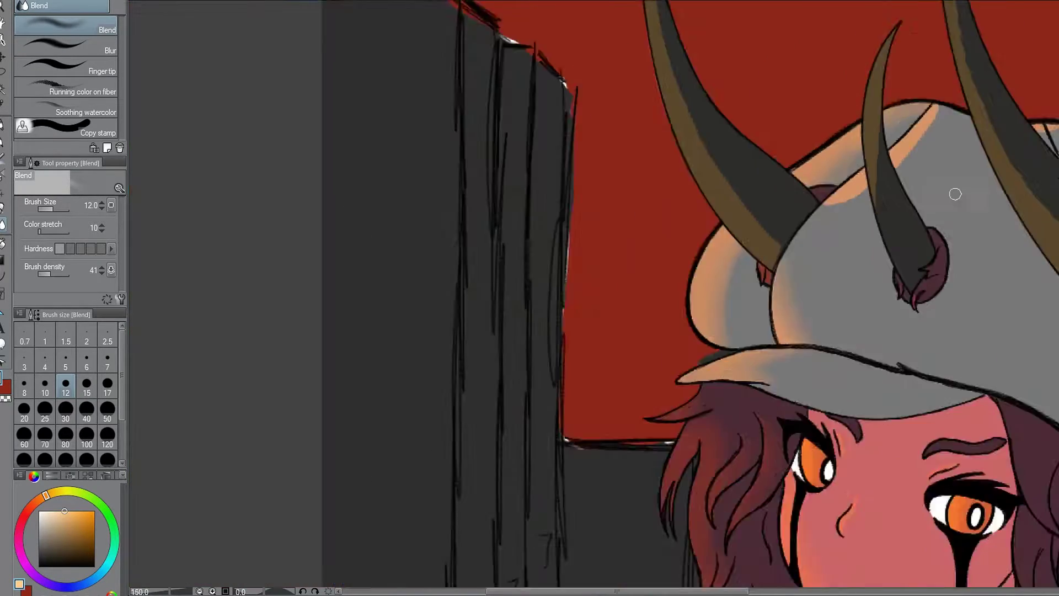
{"action": "scroll", "coordinate": [764, 203], "scroll_direction": "up", "scroll_amount": 5}
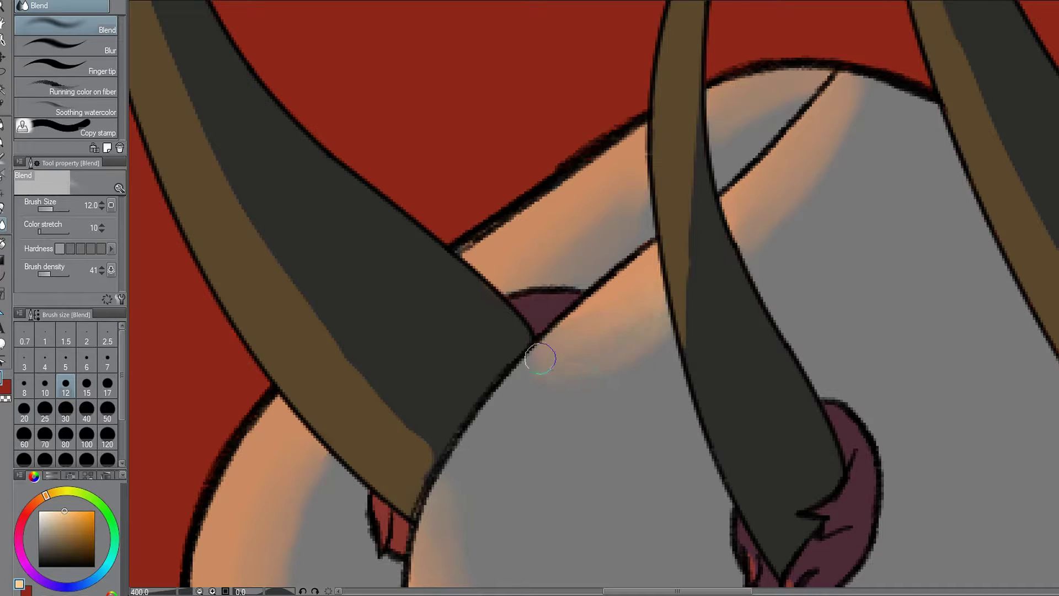
Blend the horns' highlight bands into their dark base and clean up around the small horn with the Hard eraser.
{"action": "scroll", "coordinate": [661, 307], "scroll_direction": "down", "scroll_amount": 4}
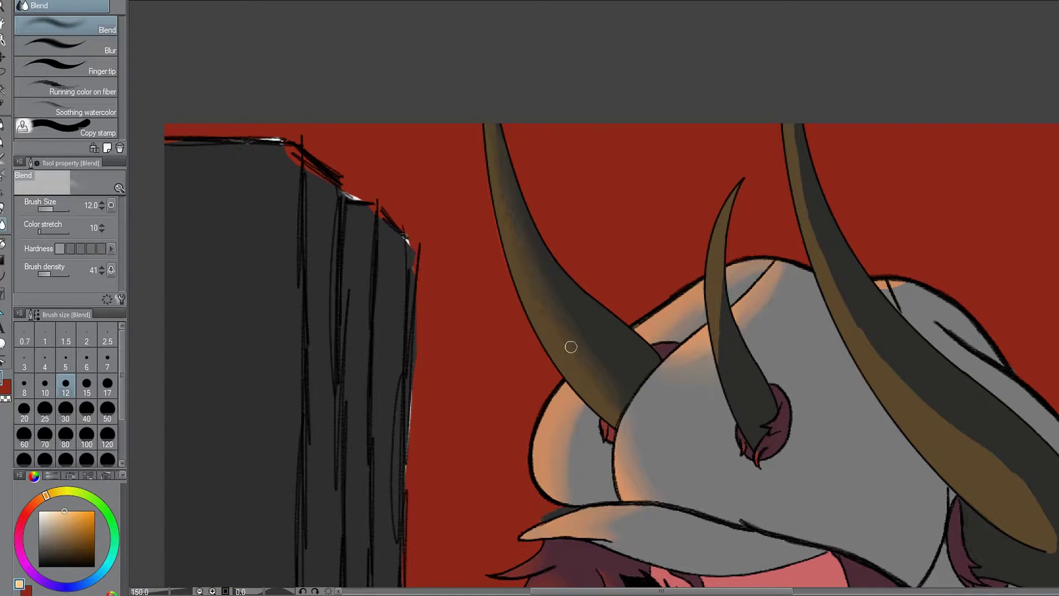
{"action": "scroll", "coordinate": [720, 364], "scroll_direction": "up", "scroll_amount": 2}
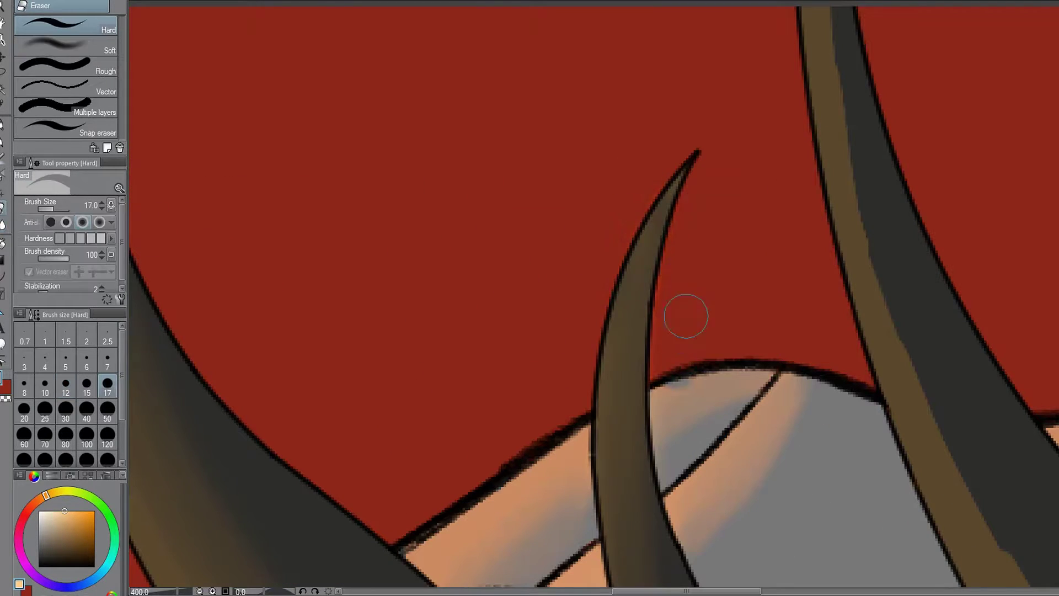
{"action": "scroll", "coordinate": [684, 315], "scroll_direction": "down", "scroll_amount": 3}
{"action": "scroll", "coordinate": [582, 244], "scroll_direction": "up", "scroll_amount": 6}
{"action": "scroll", "coordinate": [582, 245], "scroll_direction": "down", "scroll_amount": 5}
Try to soften the orange highlight beside the nose with the Rough Blend pencil at sizes 25 and 5.
{"action": "key", "text": "p"}
{"action": "scroll", "coordinate": [431, 322], "scroll_direction": "up", "scroll_amount": 5}
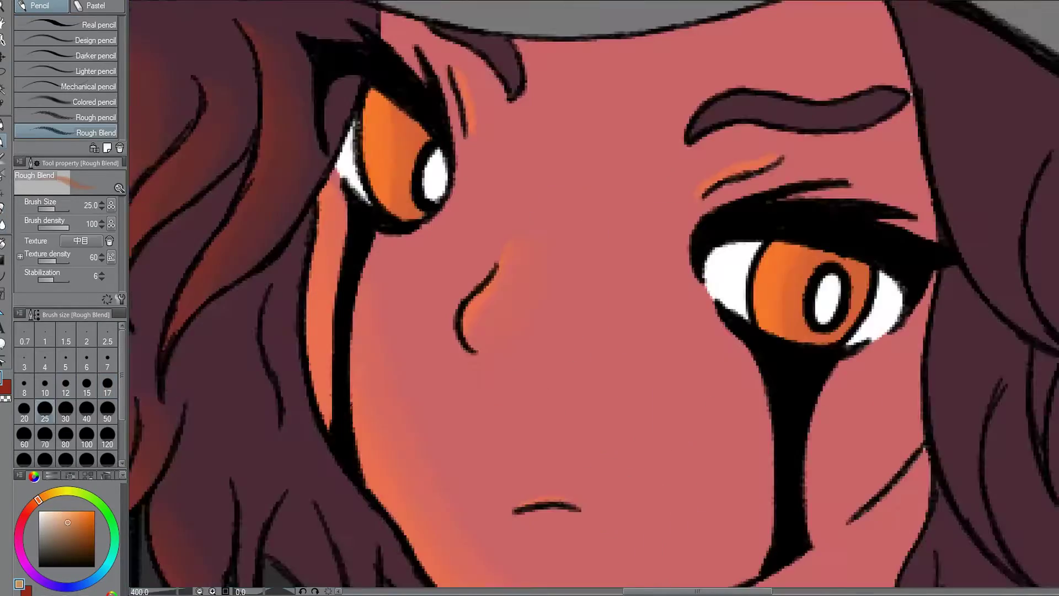
{"action": "scroll", "coordinate": [485, 320], "scroll_direction": "down", "scroll_amount": 5}
{"action": "scroll", "coordinate": [561, 471], "scroll_direction": "up", "scroll_amount": 5}
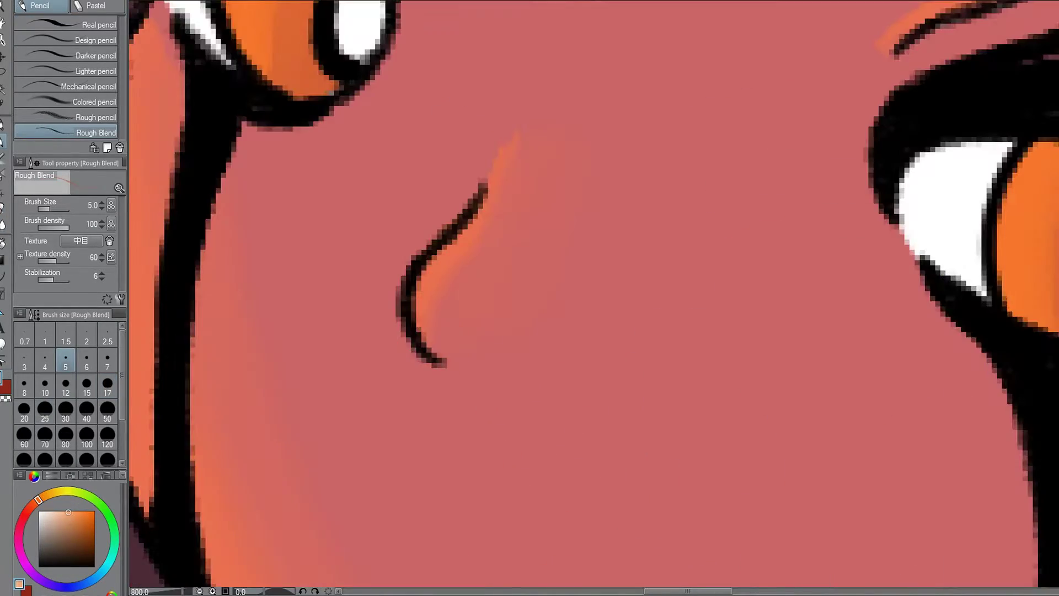
{"action": "scroll", "coordinate": [486, 331], "scroll_direction": "down", "scroll_amount": 6}
{"action": "scroll", "coordinate": [291, 259], "scroll_direction": "up", "scroll_amount": 6}
{"action": "scroll", "coordinate": [290, 259], "scroll_direction": "down", "scroll_amount": 2}
{"action": "key", "text": "p"}
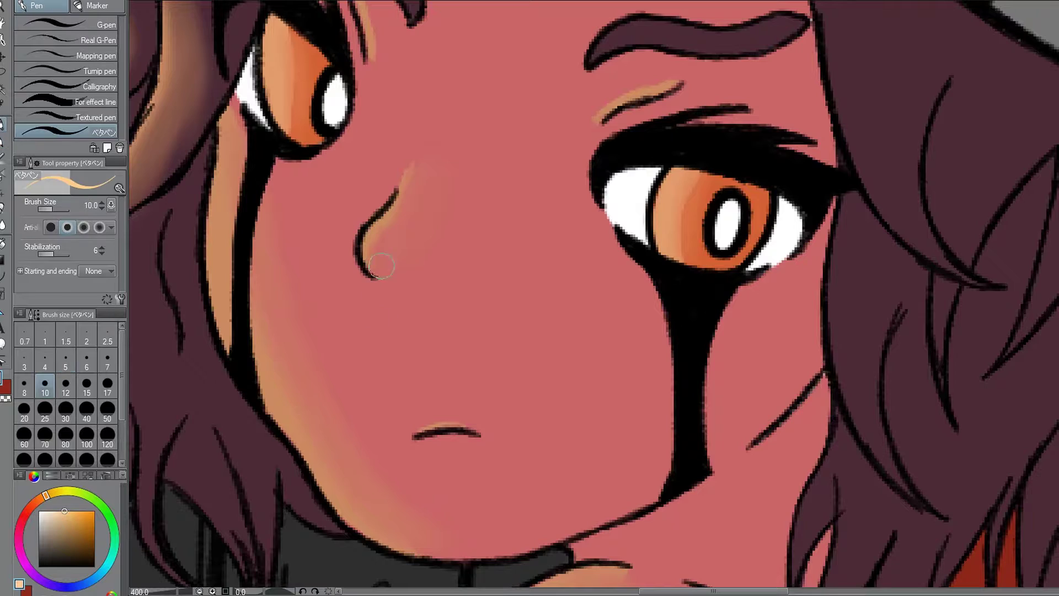
Repaint the nose highlight as a wider pale-orange stroke and blend it into the skin at brush size 12.
{"action": "scroll", "coordinate": [376, 252], "scroll_direction": "down", "scroll_amount": 6}
{"action": "key", "text": "j"}
{"action": "scroll", "coordinate": [408, 238], "scroll_direction": "up", "scroll_amount": 7}
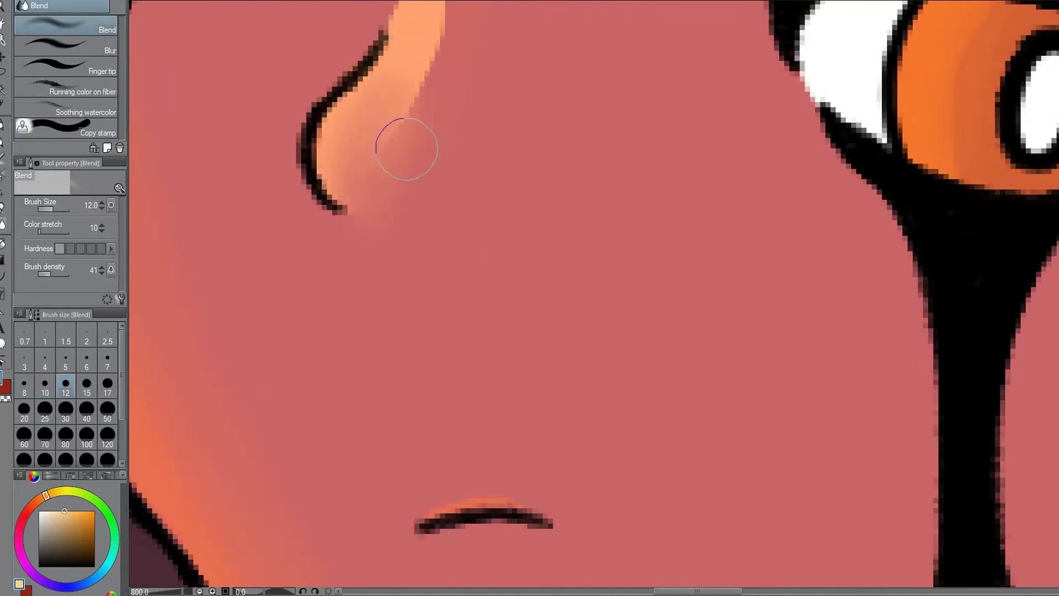
{"action": "scroll", "coordinate": [407, 147], "scroll_direction": "down", "scroll_amount": 2}
{"action": "mouse_move", "coordinate": [407, 147]}
{"action": "left_mouse_down"}
{"action": "mouse_move", "coordinate": [442, 82]}
{"action": "mouse_move", "coordinate": [460, 119]}
{"action": "mouse_move", "coordinate": [424, 139]}
{"action": "mouse_move", "coordinate": [418, 196]}
{"action": "mouse_move", "coordinate": [427, 99]}
{"action": "mouse_move", "coordinate": [443, 74]}
{"action": "mouse_move", "coordinate": [478, 153]}
{"action": "mouse_move", "coordinate": [359, 286]}
{"action": "mouse_move", "coordinate": [460, 206]}
{"action": "mouse_move", "coordinate": [408, 246]}
{"action": "mouse_move", "coordinate": [444, 305]}
{"action": "mouse_move", "coordinate": [406, 135]}
{"action": "left_mouse_up"}
{"action": "scroll", "coordinate": [424, 139], "scroll_direction": "down", "scroll_amount": 6}
{"action": "scroll", "coordinate": [439, 71], "scroll_direction": "up", "scroll_amount": 6}
{"action": "key", "text": "e"}
{"action": "key", "text": "j"}
Blend the highlight along the large right-hand horn into its dark base at brush size 12.
{"action": "scroll", "coordinate": [445, 303], "scroll_direction": "down", "scroll_amount": 6}
{"action": "scroll", "coordinate": [407, 136], "scroll_direction": "up", "scroll_amount": 3}
{"action": "left_click_drag", "start_coordinate": [364, 247], "coordinate": [522, 388]}
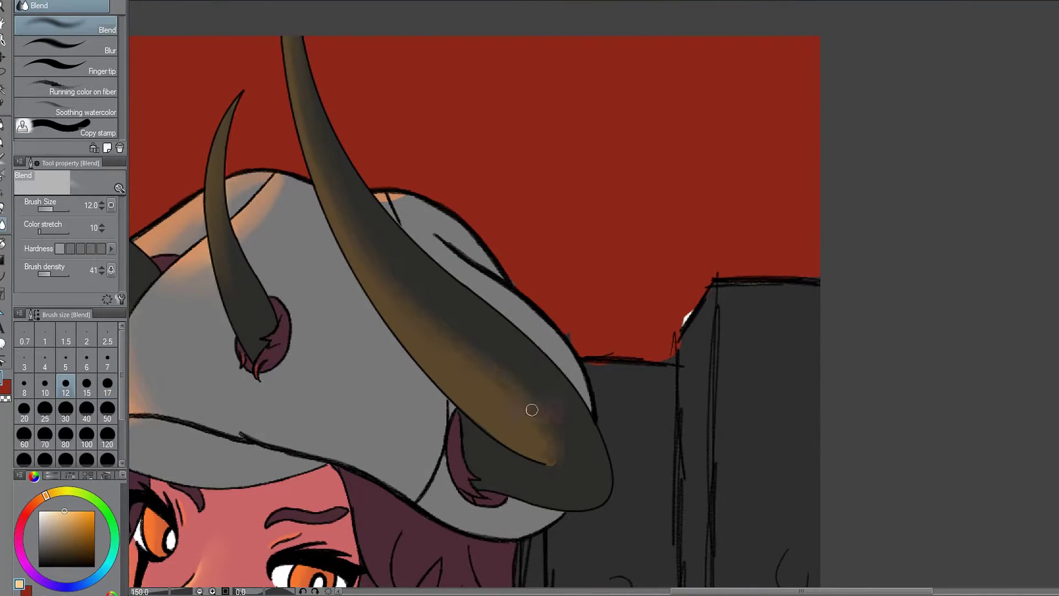
Rework the nose highlight with the Blend tool at size 12 and an orange pen stroke at size 10.
{"action": "scroll", "coordinate": [370, 274], "scroll_direction": "down", "scroll_amount": 3}
{"action": "left_click_drag", "start_coordinate": [370, 342], "coordinate": [419, 166]}
{"action": "scroll", "coordinate": [411, 185], "scroll_direction": "up", "scroll_amount": 5}
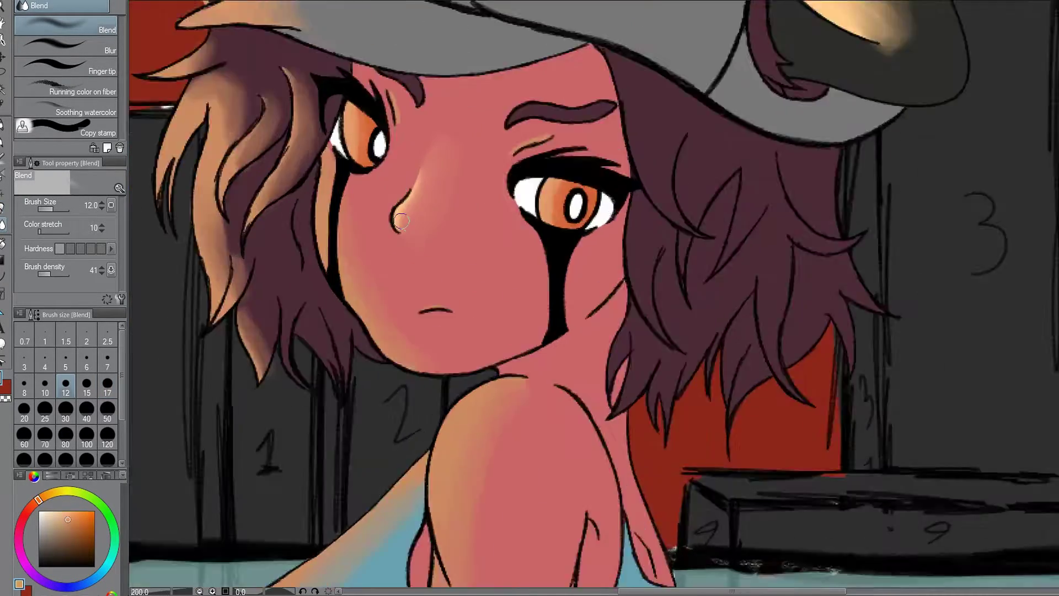
{"action": "key", "text": "p"}
{"action": "scroll", "coordinate": [412, 218], "scroll_direction": "down", "scroll_amount": 2}
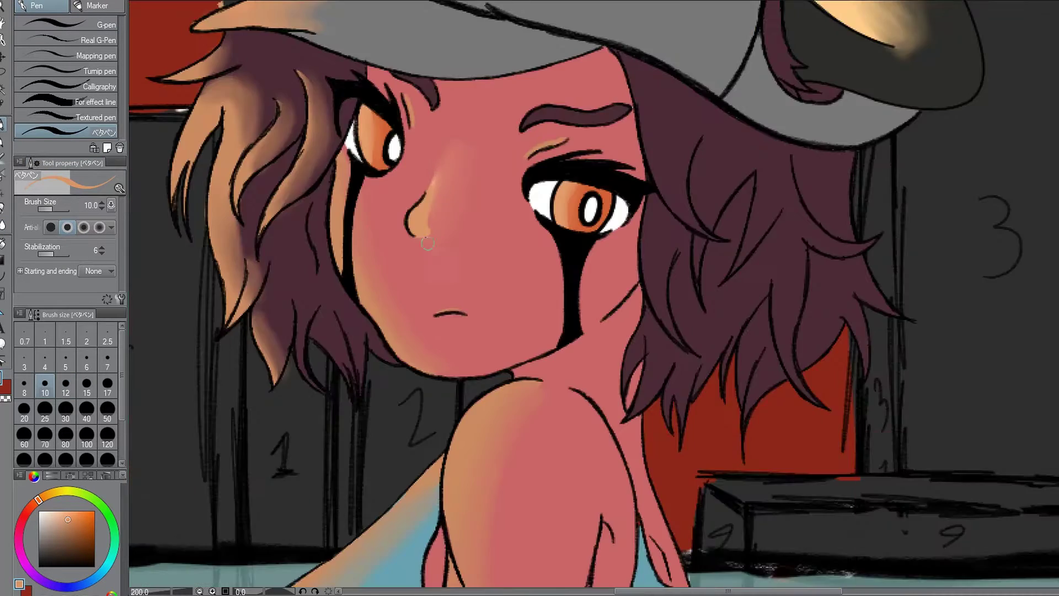
{"action": "left_click_drag", "start_coordinate": [412, 386], "coordinate": [412, 138]}
Widen the warm highlight down the tank top's chest at pen size 17 and blend its edge into the blue.
{"action": "scroll", "coordinate": [412, 276], "scroll_direction": "up", "scroll_amount": 1}
{"action": "left_click", "coordinate": [107, 383]}
{"action": "mouse_move", "coordinate": [358, 496]}
{"action": "left_mouse_down"}
{"action": "mouse_move", "coordinate": [347, 457]}
{"action": "mouse_move", "coordinate": [328, 344]}
{"action": "mouse_move", "coordinate": [522, 135]}
{"action": "left_mouse_up"}
{"action": "key", "text": "e"}
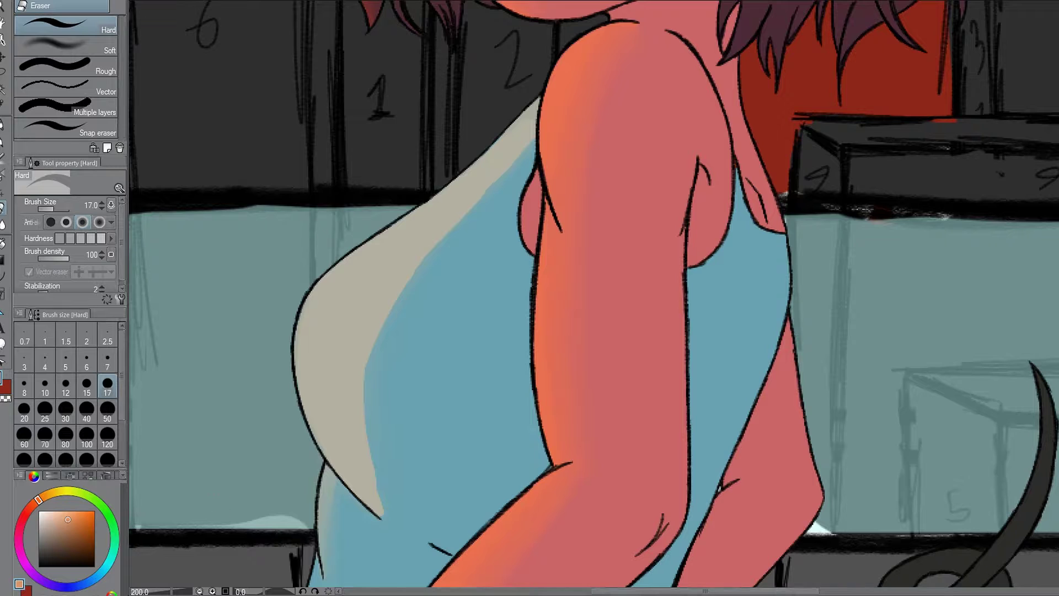
{"action": "key", "text": "j"}
{"action": "left_click_drag", "start_coordinate": [367, 320], "coordinate": [365, 477]}
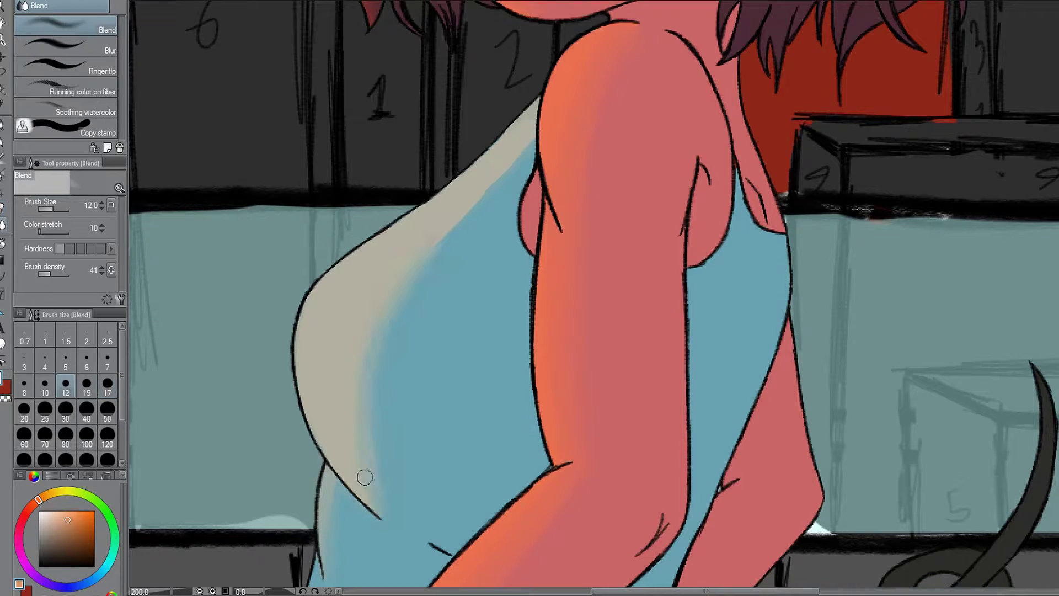
{"action": "scroll", "coordinate": [487, 193], "scroll_direction": "down", "scroll_amount": 10}
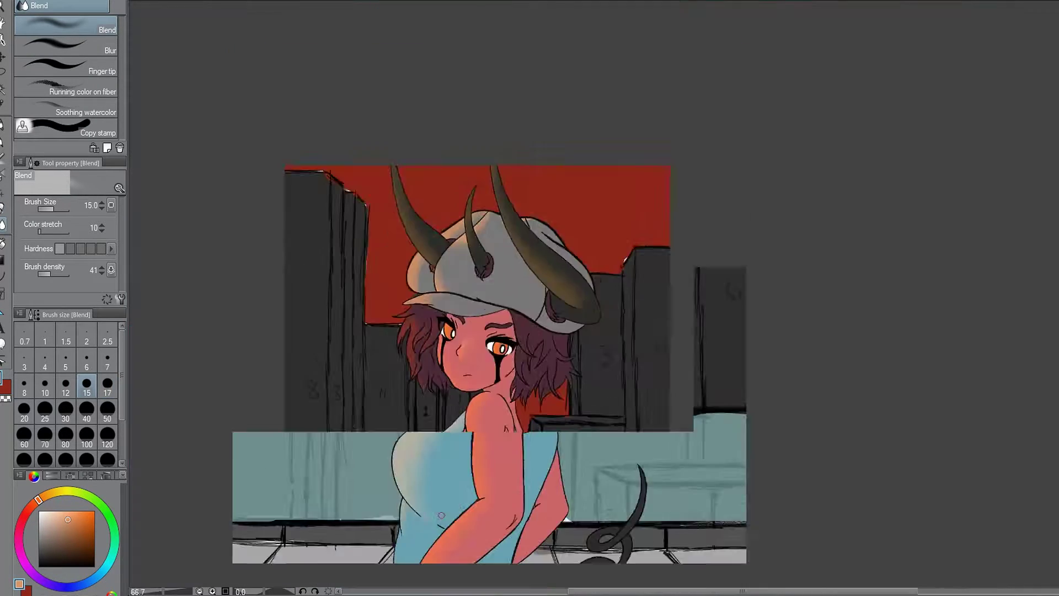
Erase the nose highlight, repaint it as a slim orange stroke along the nose line and blend it at size 5.
{"action": "scroll", "coordinate": [487, 220], "scroll_direction": "up", "scroll_amount": 10}
{"action": "scroll", "coordinate": [487, 220], "scroll_direction": "down", "scroll_amount": 2}
{"action": "scroll", "coordinate": [544, 103], "scroll_direction": "up", "scroll_amount": 3}
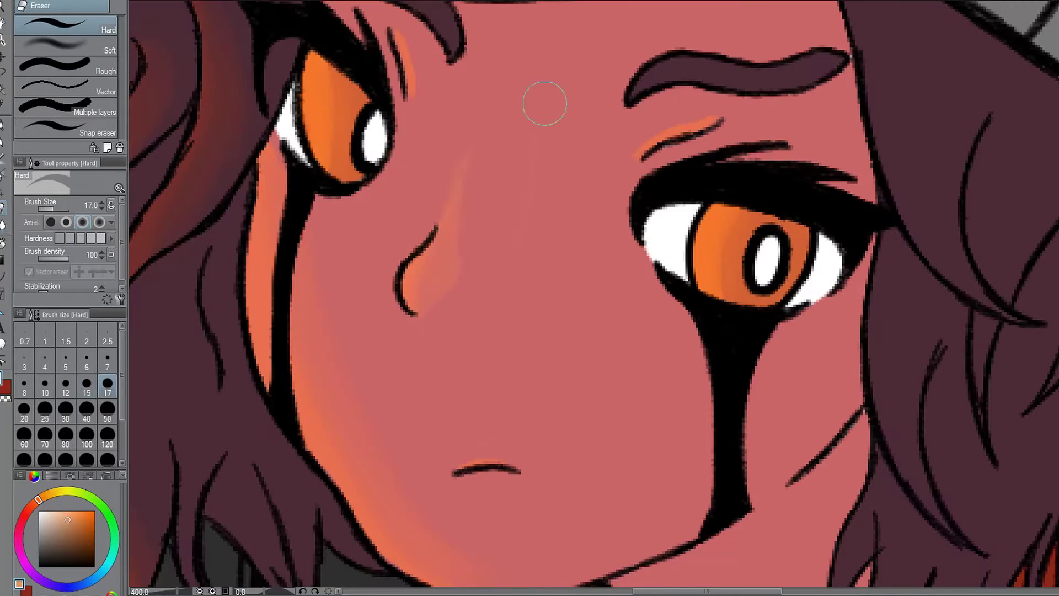
{"action": "key", "text": "p"}
{"action": "key", "text": "p"}
{"action": "scroll", "coordinate": [421, 293], "scroll_direction": "up", "scroll_amount": 5}
{"action": "left_click_drag", "start_coordinate": [428, 251], "coordinate": [494, 99]}
{"action": "key", "text": "ctrl+z"}
{"action": "key", "text": "j"}
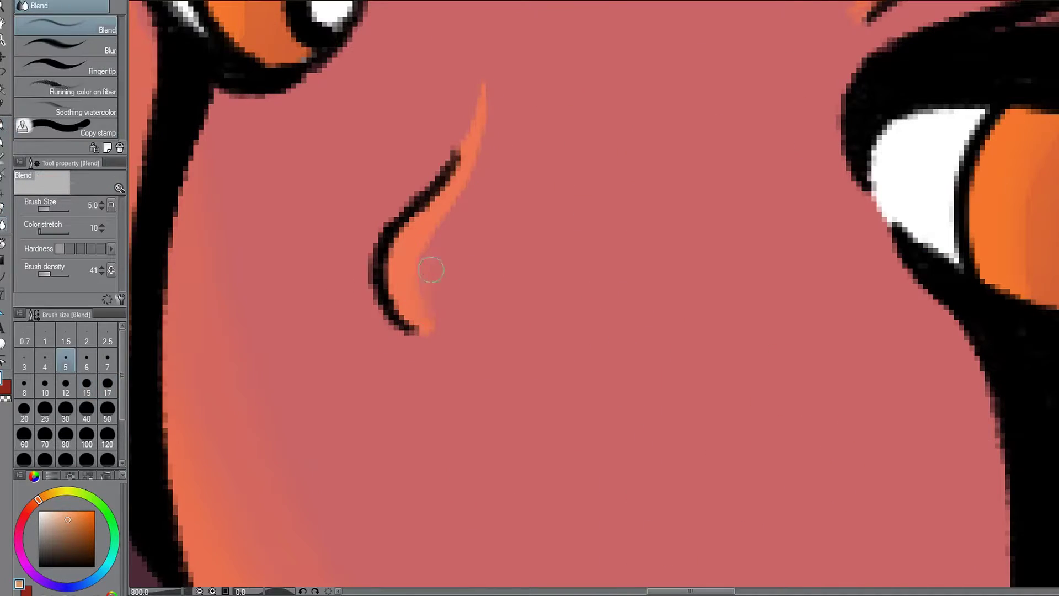
{"action": "scroll", "coordinate": [446, 280], "scroll_direction": "down", "scroll_amount": 10}
{"action": "scroll", "coordinate": [508, 148], "scroll_direction": "up", "scroll_amount": 2}
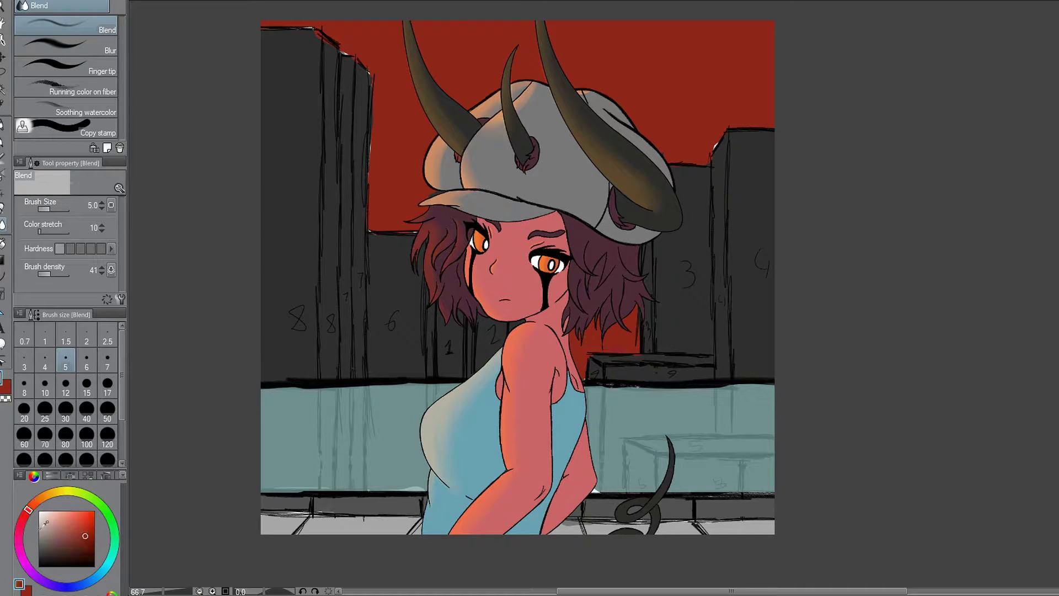
{"action": "key", "text": "p"}
{"action": "scroll", "coordinate": [546, 265], "scroll_direction": "up", "scroll_amount": 3}
{"action": "left_click_drag", "start_coordinate": [548, 297], "coordinate": [548, 366]}
{"action": "key", "text": "ctrl+z"}
{"action": "left_click_drag", "start_coordinate": [646, 162], "coordinate": [672, 206]}
{"action": "scroll", "coordinate": [170, 441], "scroll_direction": "up", "scroll_amount": 2}
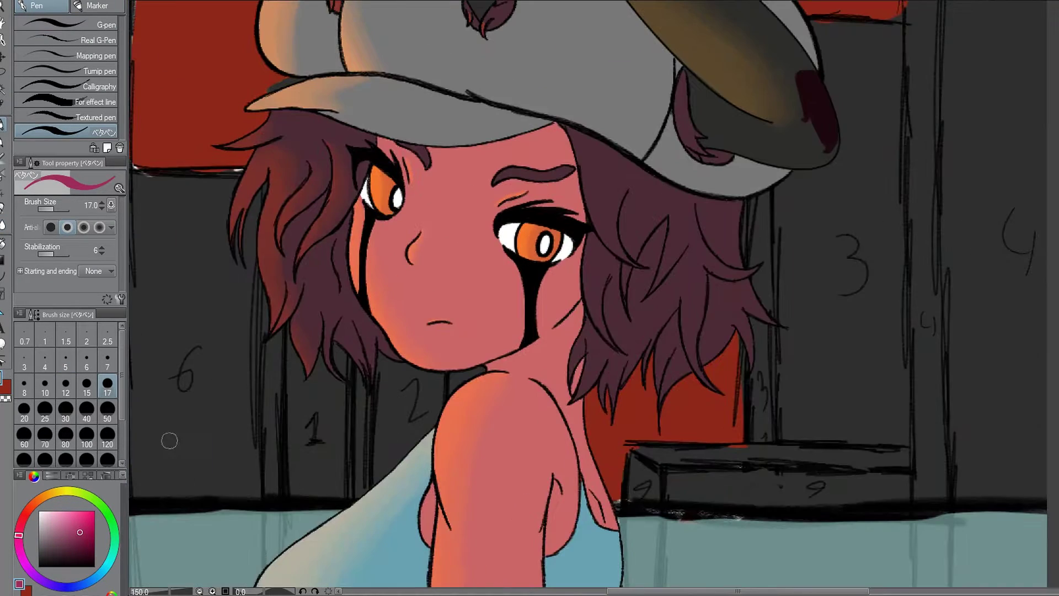
{"action": "key", "text": "ctrl+z"}
Paint dark magenta shadows between the left-hand hair locks and along the hair under the cap's brim at brush size 5.
{"action": "scroll", "coordinate": [692, 237], "scroll_direction": "down", "scroll_amount": 4}
{"action": "left_click", "coordinate": [45, 386]}
{"action": "scroll", "coordinate": [497, 342], "scroll_direction": "up", "scroll_amount": 6}
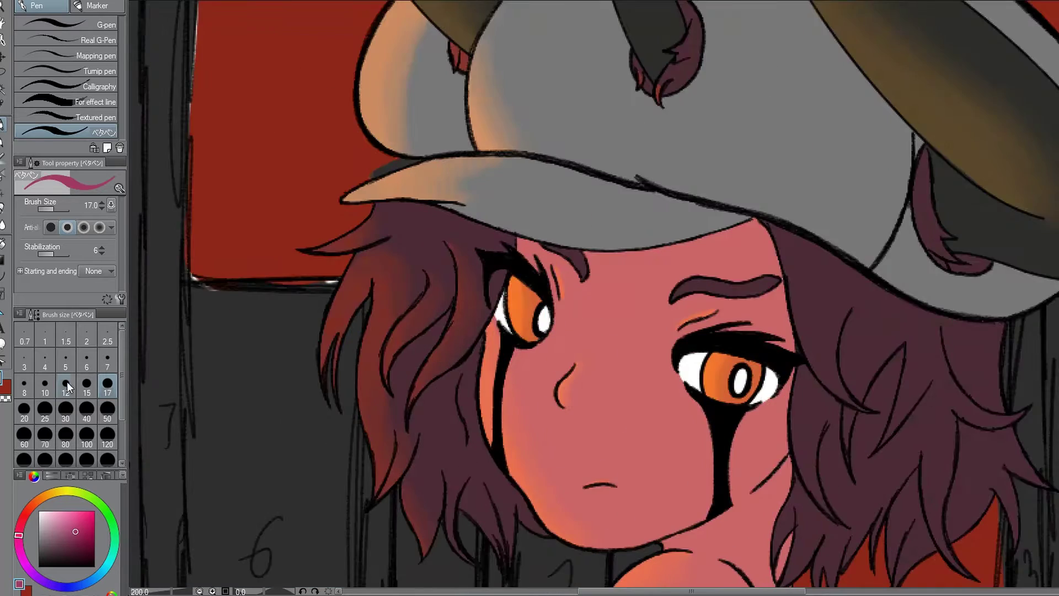
{"action": "left_click_drag", "start_coordinate": [347, 455], "coordinate": [431, 329]}
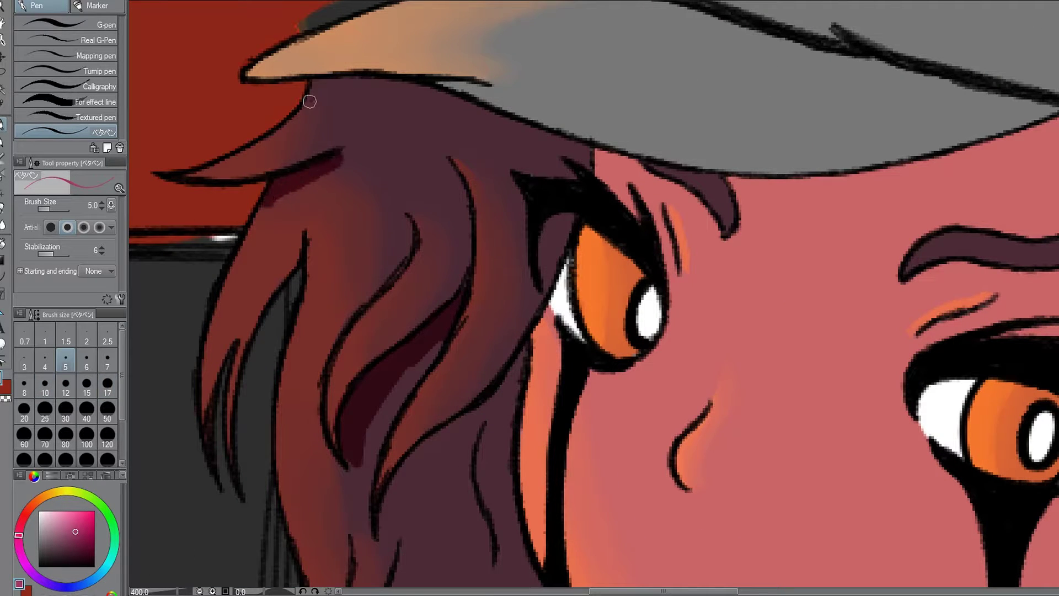
{"action": "mouse_move", "coordinate": [310, 102]}
{"action": "left_mouse_down"}
{"action": "mouse_move", "coordinate": [406, 81]}
{"action": "mouse_move", "coordinate": [544, 169]}
{"action": "left_mouse_up"}
Paint the cap's cast shadow across the forehead just below the brim in dark magenta.
{"action": "left_click_drag", "start_coordinate": [486, 115], "coordinate": [721, 194]}
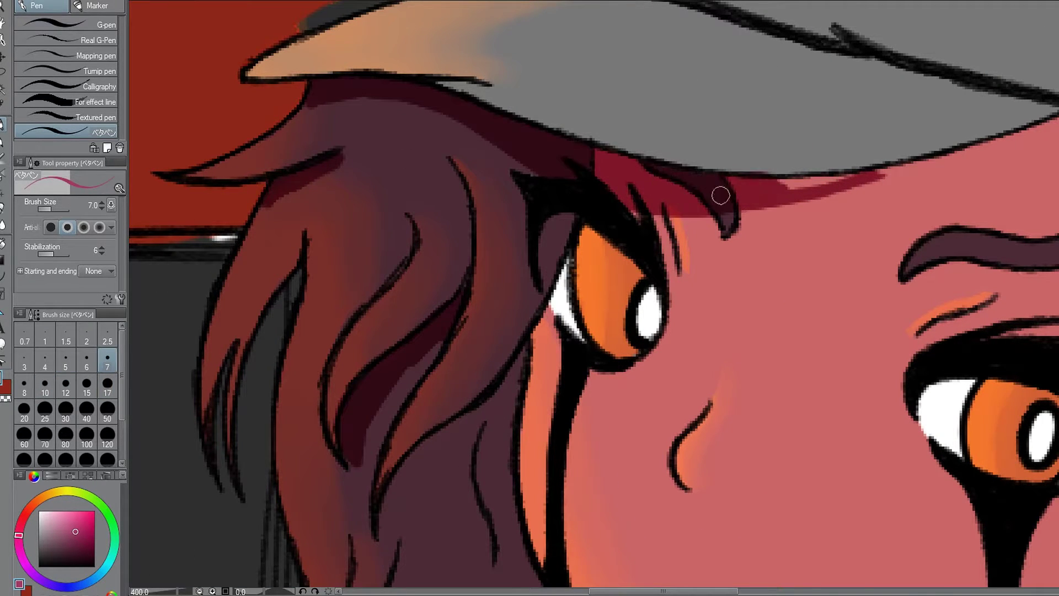
{"action": "scroll", "coordinate": [721, 194], "scroll_direction": "right", "scroll_amount": 3}
{"action": "key", "text": "bracketright"}
{"action": "key", "text": "bracketright"}
{"action": "left_click_drag", "start_coordinate": [910, 139], "coordinate": [722, 203]}
Shade the left-hand hair beside the cheek down to its tips and the shadowed side of the nose at size 7.
{"action": "scroll", "coordinate": [635, 249], "scroll_direction": "left", "scroll_amount": 5}
{"action": "scroll", "coordinate": [552, 276], "scroll_direction": "down", "scroll_amount": 4}
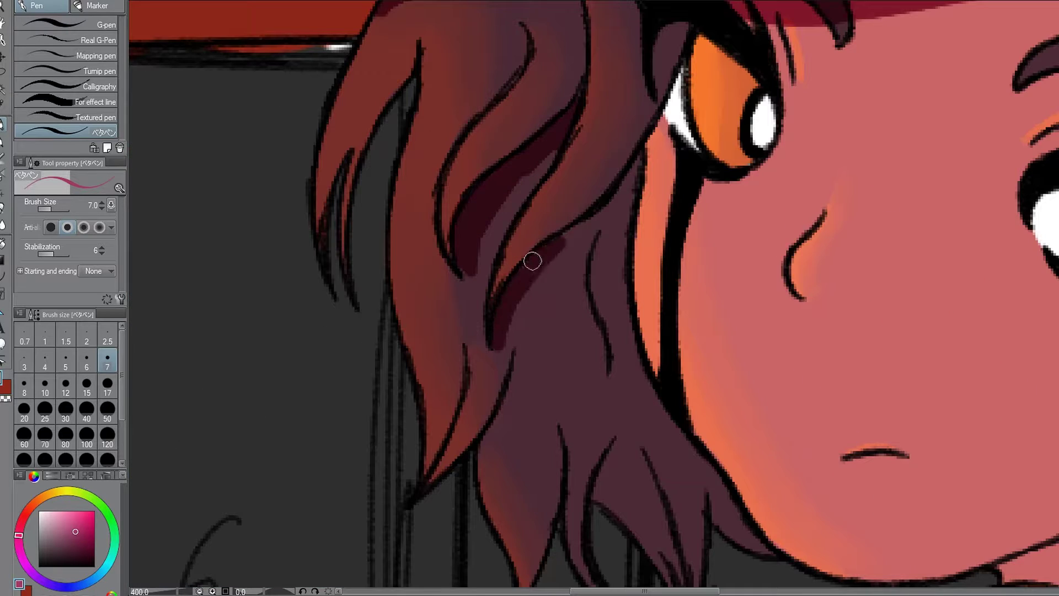
{"action": "mouse_move", "coordinate": [469, 266]}
{"action": "left_mouse_down"}
{"action": "mouse_move", "coordinate": [611, 320]}
{"action": "mouse_move", "coordinate": [656, 439]}
{"action": "mouse_move", "coordinate": [704, 444]}
{"action": "left_mouse_up"}
{"action": "scroll", "coordinate": [638, 393], "scroll_direction": "down", "scroll_amount": 3}
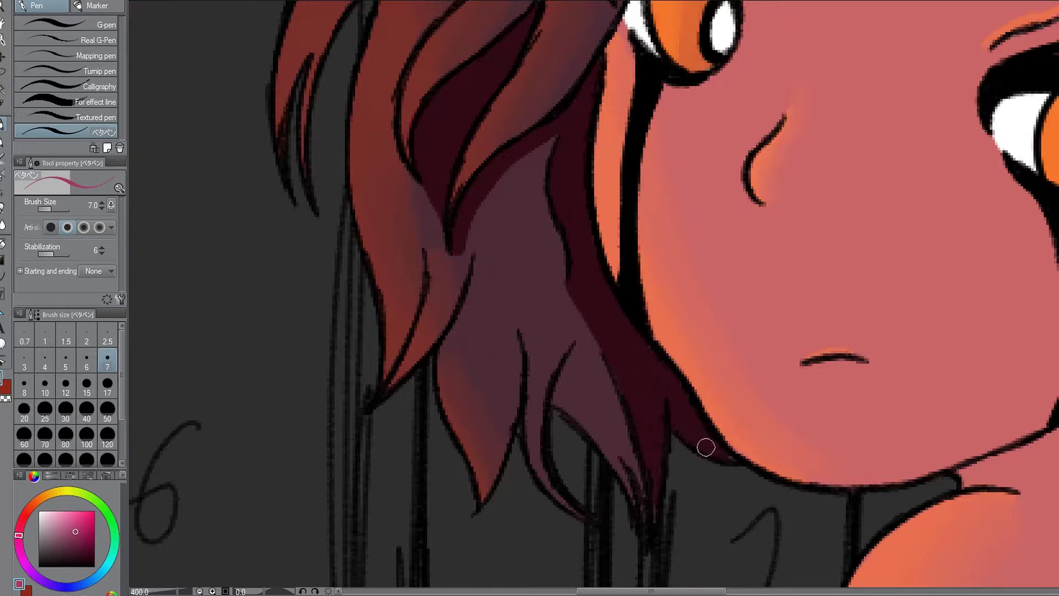
{"action": "scroll", "coordinate": [705, 445], "scroll_direction": "up", "scroll_amount": 2}
{"action": "mouse_move", "coordinate": [738, 211]}
{"action": "left_mouse_down"}
{"action": "mouse_move", "coordinate": [769, 100]}
{"action": "mouse_move", "coordinate": [691, 146]}
{"action": "left_mouse_up"}
Add dark magenta shadows beneath the overlapping lower strands of the left-hand hair at brush size 7.
{"action": "scroll", "coordinate": [690, 146], "scroll_direction": "down", "scroll_amount": 5}
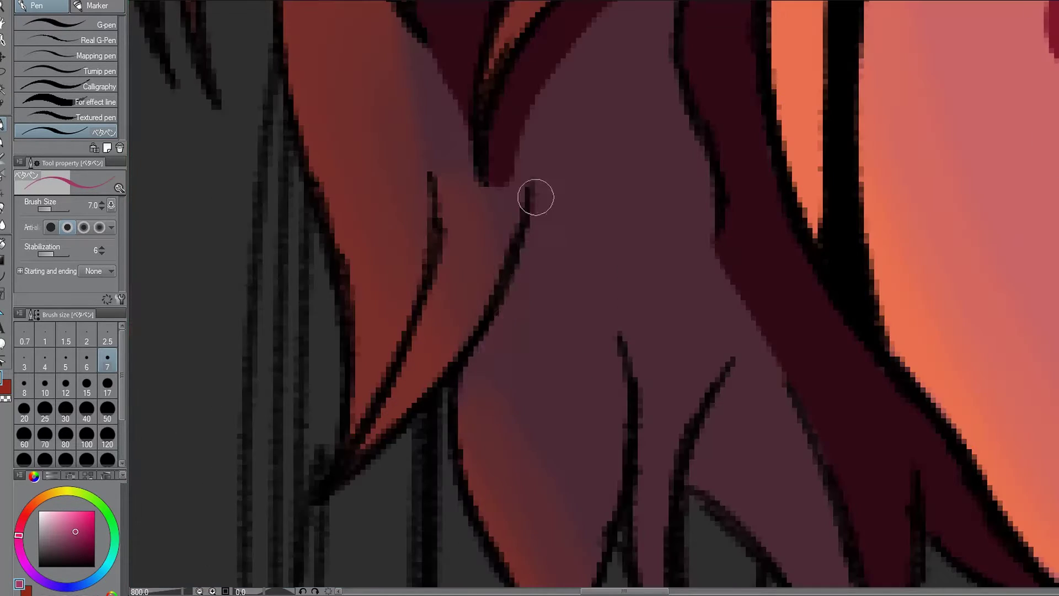
{"action": "left_click_drag", "start_coordinate": [534, 193], "coordinate": [475, 386]}
{"action": "scroll", "coordinate": [594, 369], "scroll_direction": "down", "scroll_amount": 3}
{"action": "scroll", "coordinate": [474, 290], "scroll_direction": "up", "scroll_amount": 3}
{"action": "left_click_drag", "start_coordinate": [505, 207], "coordinate": [474, 290]}
{"action": "scroll", "coordinate": [475, 289], "scroll_direction": "down", "scroll_amount": 5}
Paint a dark magenta eyelid shadow above the lashes of the right-hand eye at brush size 7.
{"action": "scroll", "coordinate": [407, 223], "scroll_direction": "up", "scroll_amount": 4}
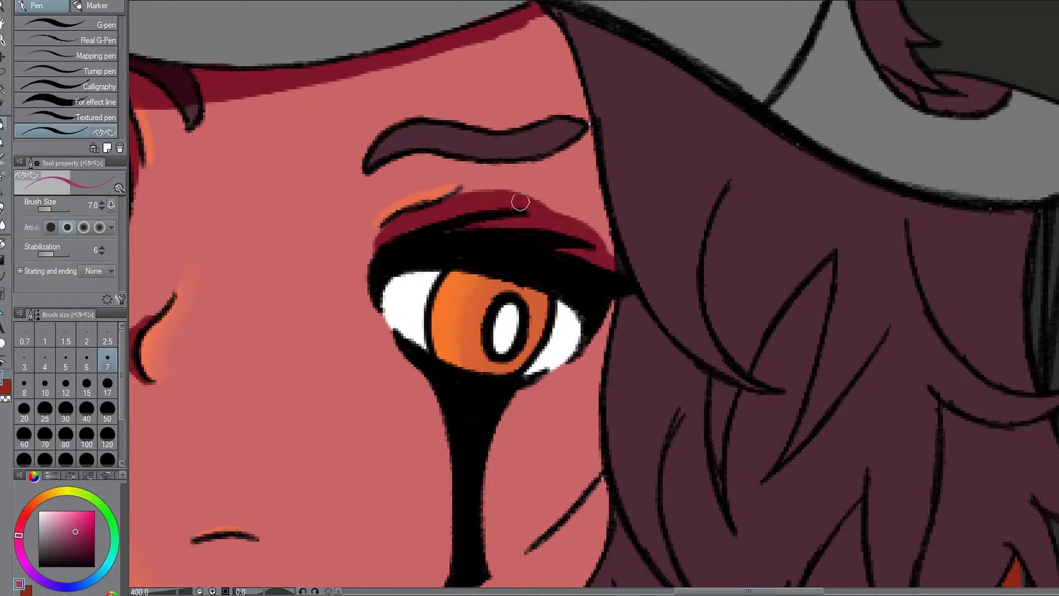
{"action": "scroll", "coordinate": [520, 202], "scroll_direction": "down", "scroll_amount": 5}
{"action": "scroll", "coordinate": [634, 224], "scroll_direction": "up", "scroll_amount": 5}
{"action": "mouse_move", "coordinate": [685, 163]}
{"action": "left_mouse_down"}
{"action": "mouse_move", "coordinate": [633, 225]}
{"action": "mouse_move", "coordinate": [468, 319]}
{"action": "mouse_move", "coordinate": [620, 243]}
{"action": "left_mouse_up"}
{"action": "scroll", "coordinate": [621, 243], "scroll_direction": "down", "scroll_amount": 5}
{"action": "scroll", "coordinate": [621, 242], "scroll_direction": "up", "scroll_amount": 5}
Fill the neck under the jaw and the upper back behind the near shoulder with dark magenta shadow.
{"action": "left_click_drag", "start_coordinate": [496, 278], "coordinate": [623, 231]}
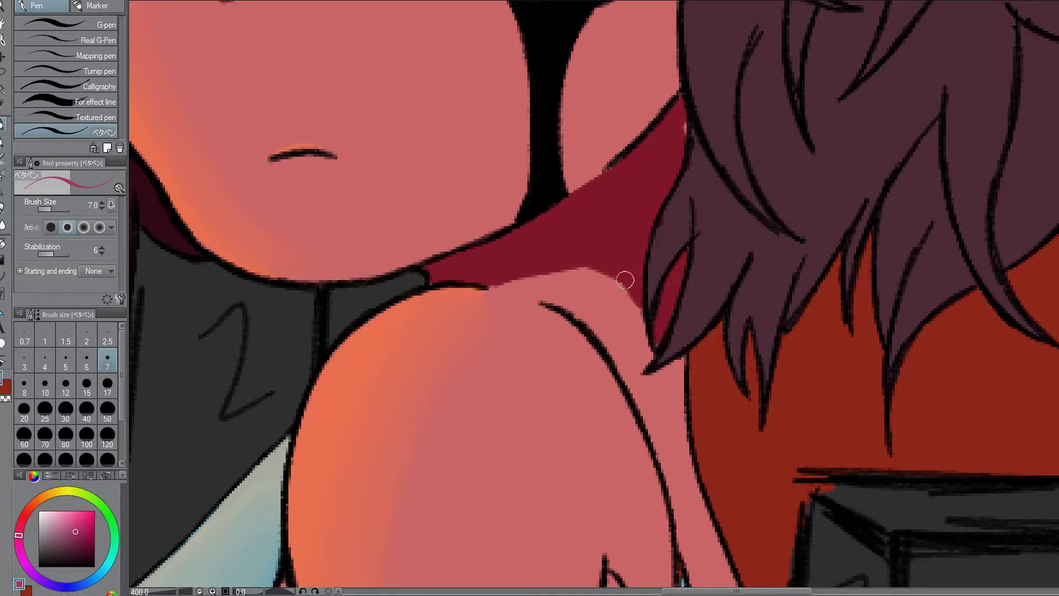
{"action": "scroll", "coordinate": [643, 331], "scroll_direction": "down", "scroll_amount": 5}
{"action": "left_click_drag", "start_coordinate": [625, 281], "coordinate": [669, 421]}
{"action": "scroll", "coordinate": [620, 348], "scroll_direction": "up", "scroll_amount": 5}
{"action": "left_click_drag", "start_coordinate": [552, 204], "coordinate": [591, 255]}
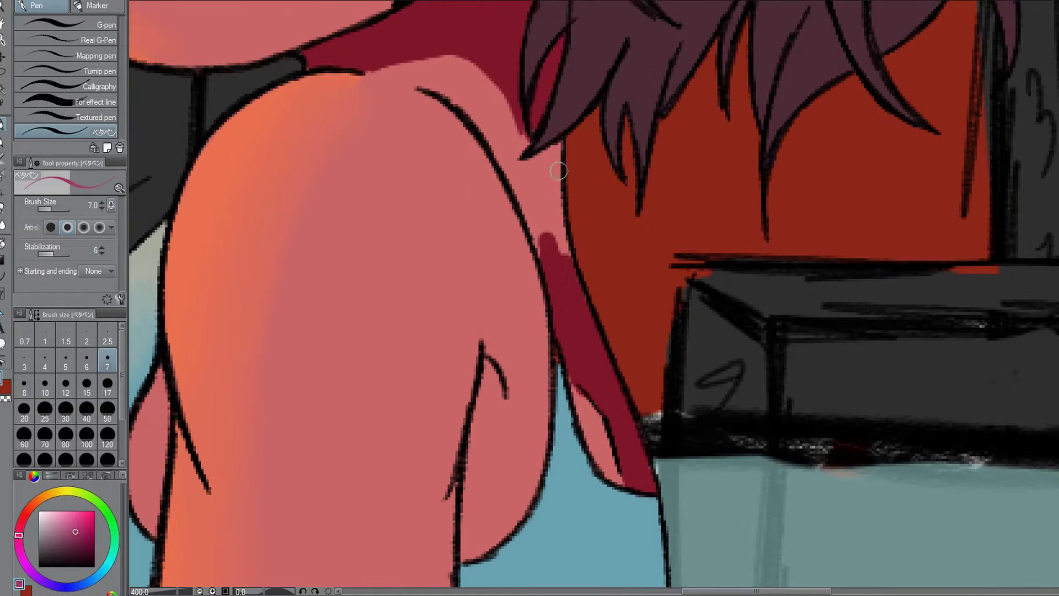
{"action": "left_click_drag", "start_coordinate": [521, 144], "coordinate": [469, 77]}
{"action": "scroll", "coordinate": [433, 134], "scroll_direction": "down", "scroll_amount": 2}
{"action": "left_click_drag", "start_coordinate": [432, 135], "coordinate": [551, 182]}
{"action": "scroll", "coordinate": [551, 182], "scroll_direction": "down", "scroll_amount": 3}
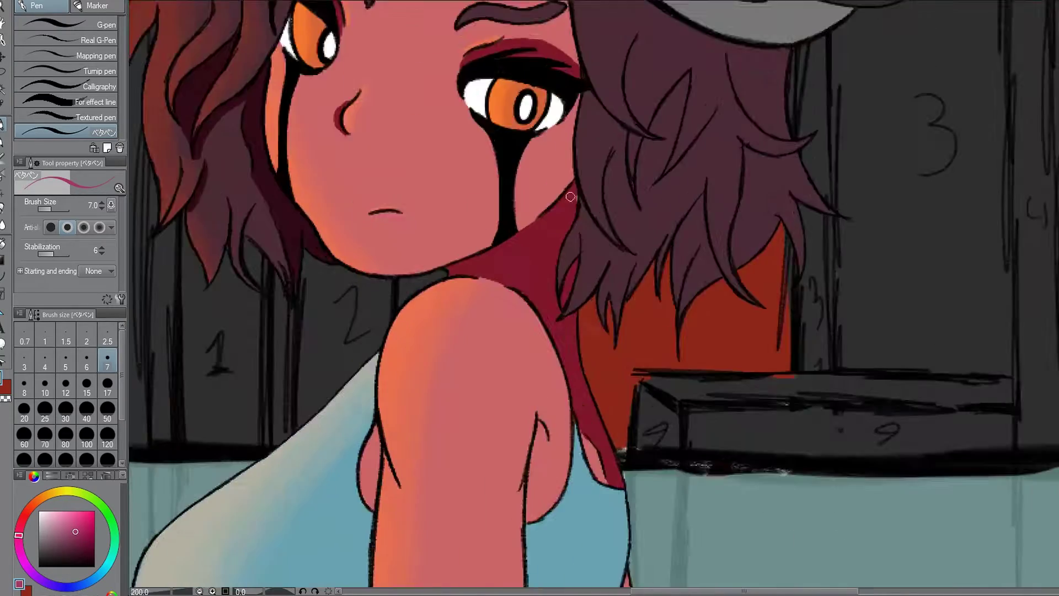
Shade the fur tuft at the base of the large right-hand horn in dark magenta at brush size 7.
{"action": "scroll", "coordinate": [528, 142], "scroll_direction": "up", "scroll_amount": 5}
{"action": "scroll", "coordinate": [539, 116], "scroll_direction": "down", "scroll_amount": 5}
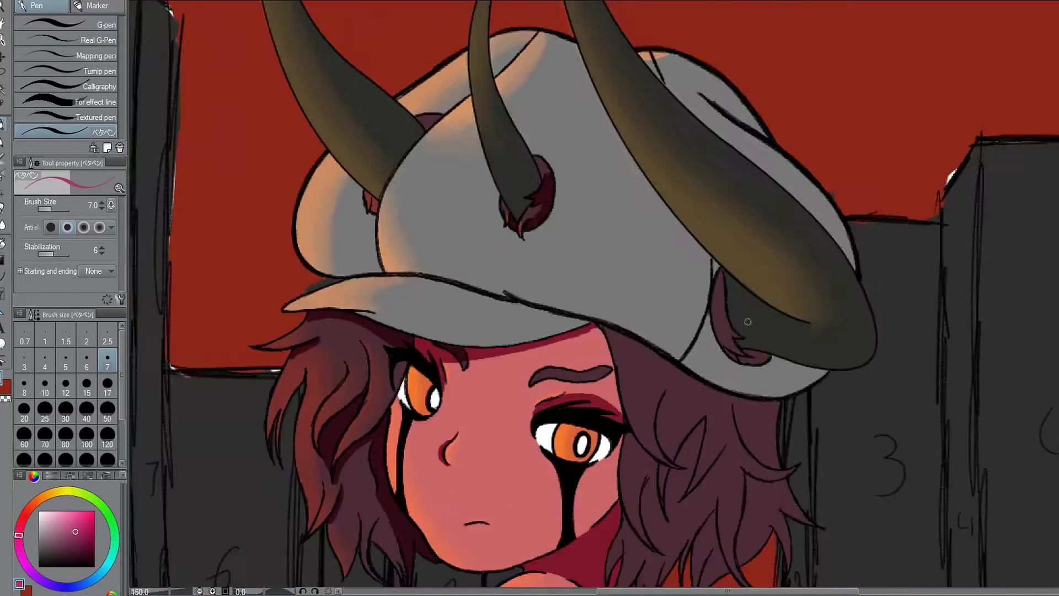
{"action": "scroll", "coordinate": [679, 307], "scroll_direction": "up", "scroll_amount": 4}
{"action": "left_click_drag", "start_coordinate": [679, 307], "coordinate": [747, 379]}
{"action": "scroll", "coordinate": [617, 388], "scroll_direction": "up", "scroll_amount": 1}
{"action": "mouse_move", "coordinate": [617, 387]}
{"action": "left_mouse_down"}
{"action": "mouse_move", "coordinate": [568, 322]}
{"action": "mouse_move", "coordinate": [585, 435]}
{"action": "left_mouse_up"}
{"action": "scroll", "coordinate": [646, 278], "scroll_direction": "down", "scroll_amount": 2}
Paint shadows along the inner strands and lower underside of the right-hand hair at brush size 7.
{"action": "scroll", "coordinate": [551, 320], "scroll_direction": "down", "scroll_amount": 3}
{"action": "scroll", "coordinate": [551, 320], "scroll_direction": "up", "scroll_amount": 5}
{"action": "scroll", "coordinate": [523, 371], "scroll_direction": "up", "scroll_amount": 1}
{"action": "mouse_move", "coordinate": [551, 320]}
{"action": "left_mouse_down"}
{"action": "mouse_move", "coordinate": [523, 372]}
{"action": "mouse_move", "coordinate": [579, 291]}
{"action": "mouse_move", "coordinate": [612, 342]}
{"action": "mouse_move", "coordinate": [656, 229]}
{"action": "left_mouse_up"}
{"action": "left_click_drag", "start_coordinate": [745, 132], "coordinate": [716, 350]}
{"action": "left_click_drag", "start_coordinate": [644, 374], "coordinate": [651, 386]}
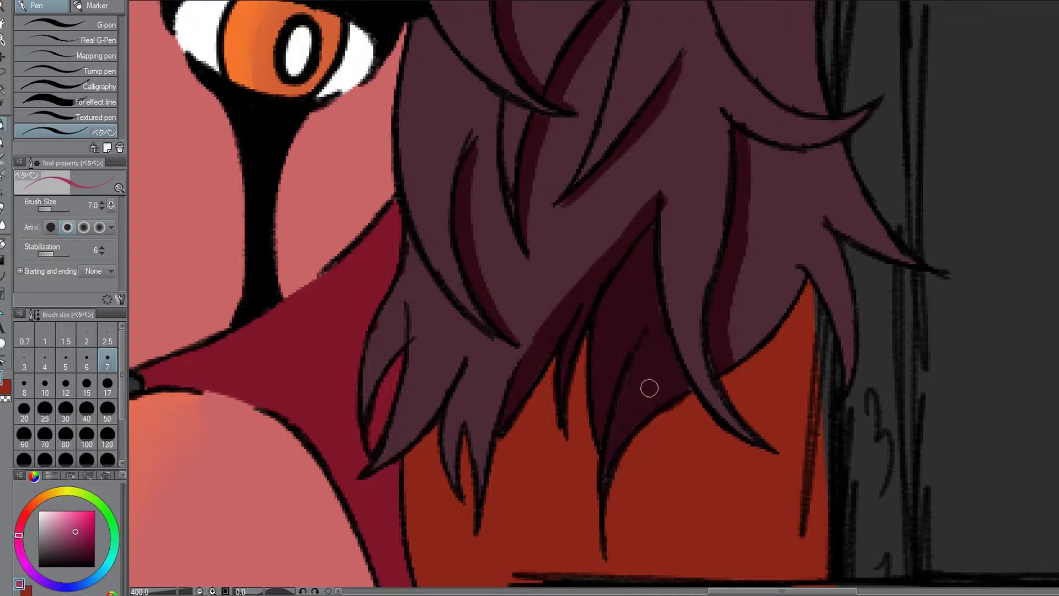
{"action": "scroll", "coordinate": [651, 385], "scroll_direction": "down", "scroll_amount": 3}
{"action": "scroll", "coordinate": [544, 395], "scroll_direction": "up", "scroll_amount": 3}
{"action": "mouse_move", "coordinate": [574, 298]}
{"action": "left_mouse_down"}
{"action": "mouse_move", "coordinate": [544, 395]}
{"action": "mouse_move", "coordinate": [585, 260]}
{"action": "left_mouse_up"}
Shade beneath the outer curling locks of the right-hand hair, widening the shadow under the lowest curl.
{"action": "scroll", "coordinate": [688, 307], "scroll_direction": "down", "scroll_amount": 2}
{"action": "scroll", "coordinate": [688, 307], "scroll_direction": "up", "scroll_amount": 2}
{"action": "left_click_drag", "start_coordinate": [662, 297], "coordinate": [613, 182]}
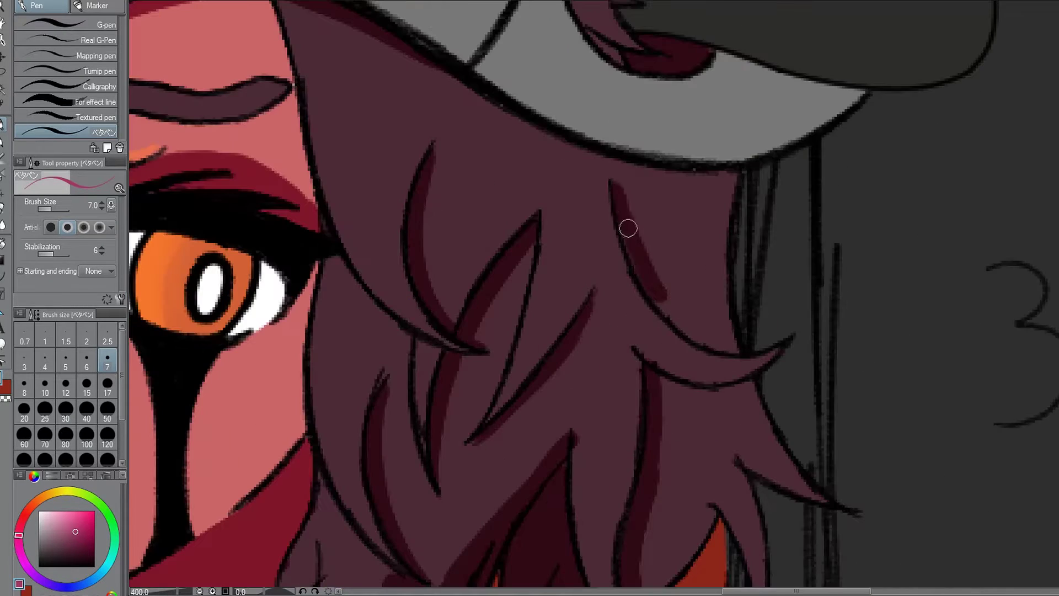
{"action": "left_click_drag", "start_coordinate": [697, 401], "coordinate": [670, 510]}
{"action": "key", "text": "e"}
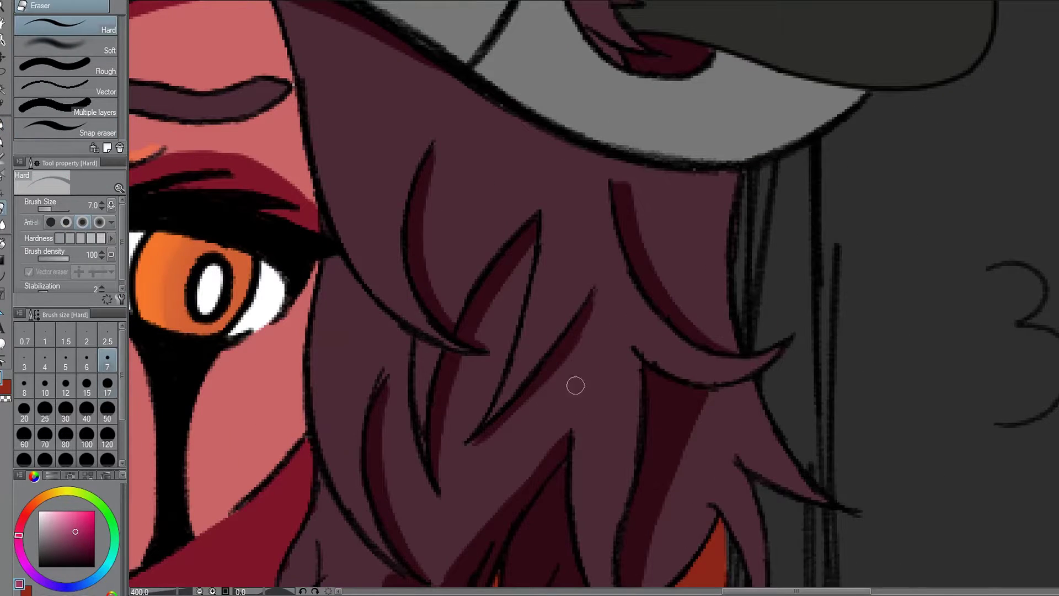
{"action": "scroll", "coordinate": [576, 385], "scroll_direction": "down", "scroll_amount": 4}
Try a darker, redder shade over the neck shadow beneath the jaw at brush size 6.
{"action": "key", "text": "p"}
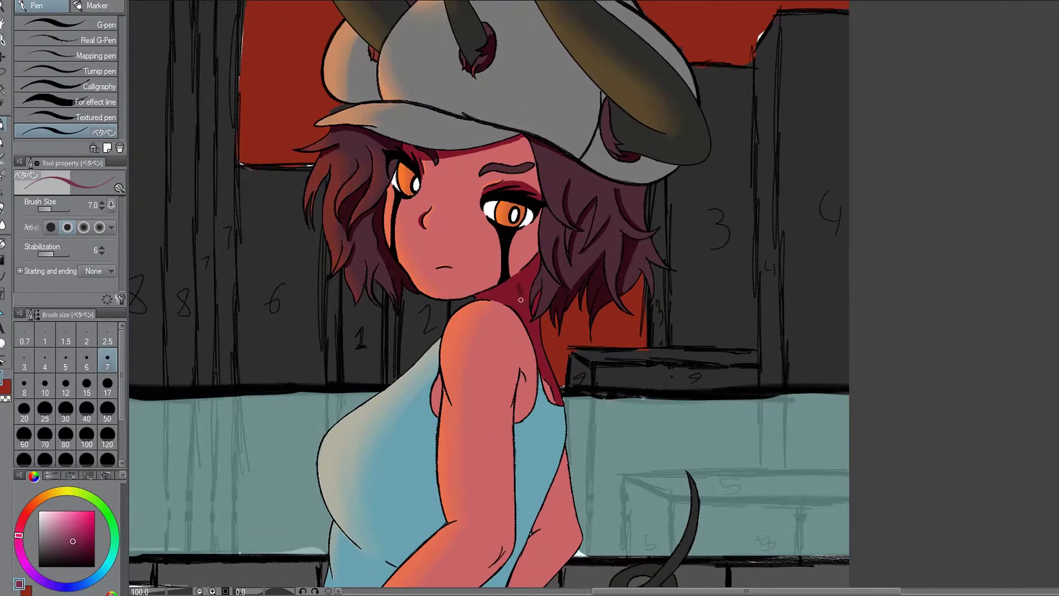
{"action": "scroll", "coordinate": [521, 299], "scroll_direction": "up", "scroll_amount": 4}
{"action": "key", "text": "bracketleft"}
{"action": "left_click_drag", "start_coordinate": [331, 335], "coordinate": [468, 293]}
{"action": "left_click", "coordinate": [24, 516]}
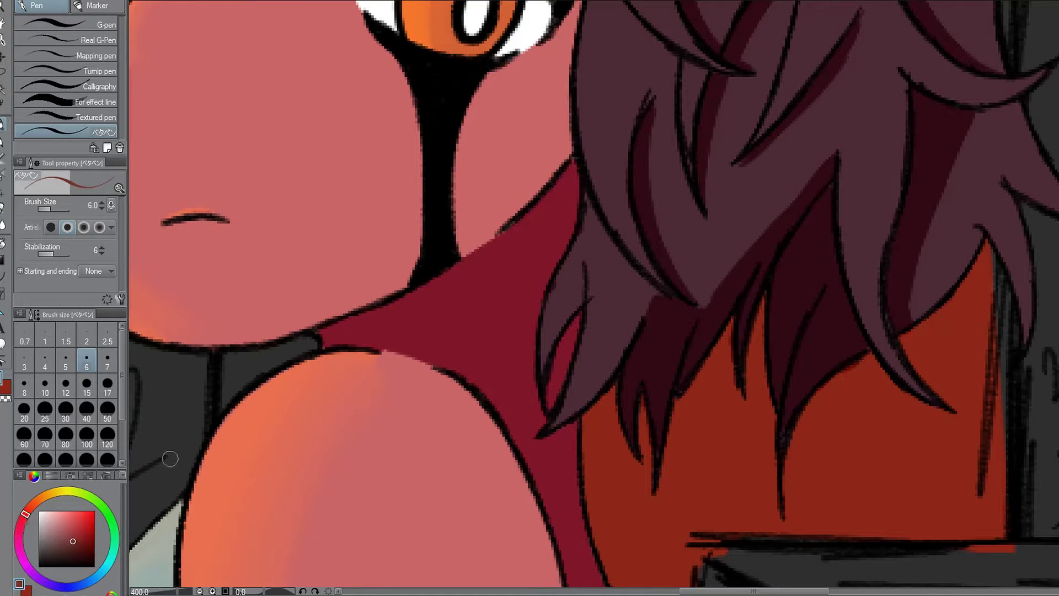
{"action": "left_click_drag", "start_coordinate": [364, 339], "coordinate": [475, 276]}
Paint red-orange shadows on the far side and upper edge of both irises at brush size 6.
{"action": "left_click", "coordinate": [34, 503]}
{"action": "scroll", "coordinate": [331, 276], "scroll_direction": "up", "scroll_amount": 2}
{"action": "scroll", "coordinate": [396, 255], "scroll_direction": "down", "scroll_amount": 4}
{"action": "scroll", "coordinate": [396, 255], "scroll_direction": "up", "scroll_amount": 1}
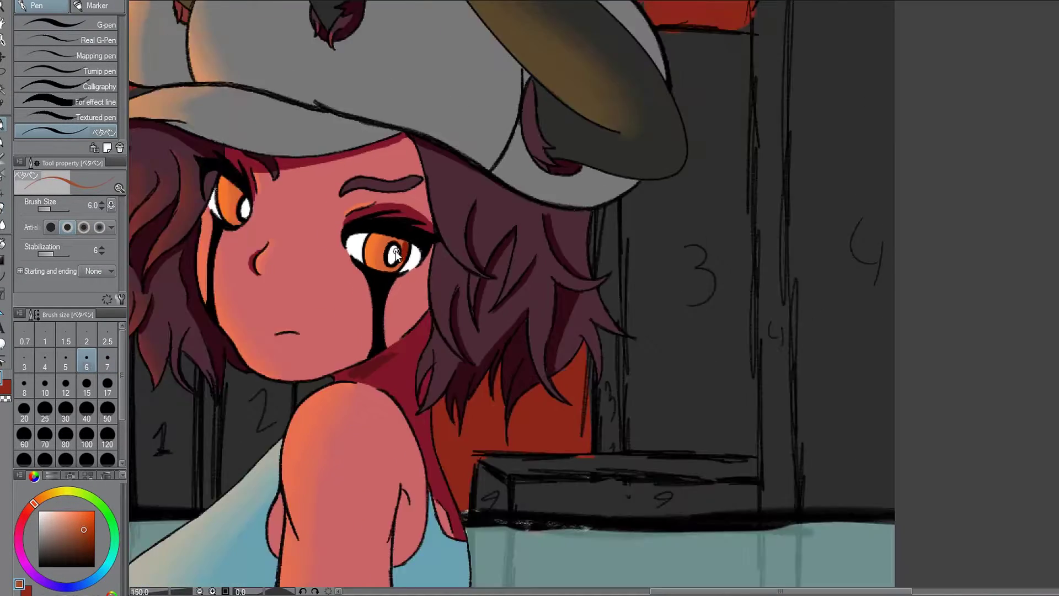
{"action": "scroll", "coordinate": [396, 255], "scroll_direction": "up", "scroll_amount": 3}
{"action": "left_click", "coordinate": [311, 315], "text": "alt"}
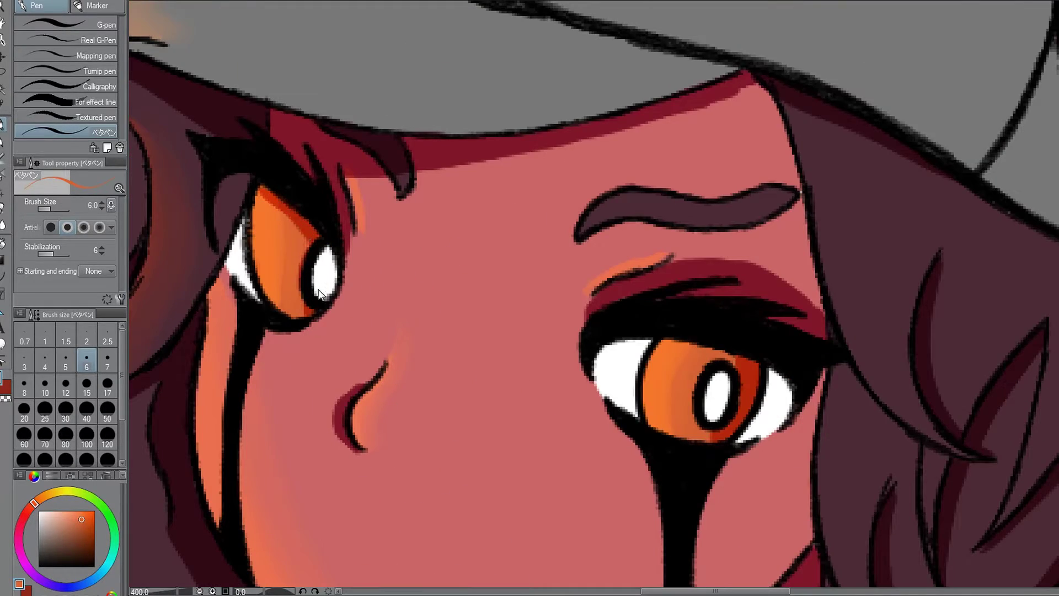
{"action": "scroll", "coordinate": [319, 294], "scroll_direction": "down", "scroll_amount": 3}
{"action": "scroll", "coordinate": [496, 331], "scroll_direction": "up", "scroll_amount": 2}
Deepen the shadow across the neck and upper back with a darker red at brush size 6.
{"action": "scroll", "coordinate": [607, 386], "scroll_direction": "down", "scroll_amount": 2}
{"action": "left_click_drag", "start_coordinate": [607, 402], "coordinate": [648, 370]}
{"action": "scroll", "coordinate": [576, 416], "scroll_direction": "up", "scroll_amount": 3}
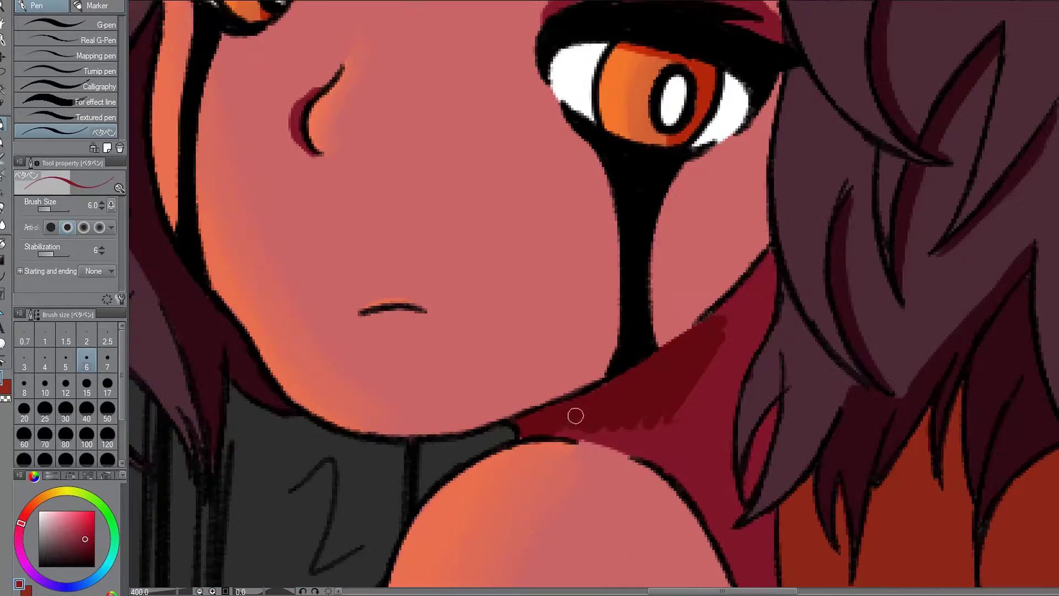
{"action": "mouse_move", "coordinate": [576, 415]}
{"action": "left_mouse_down"}
{"action": "mouse_move", "coordinate": [754, 300]}
{"action": "mouse_move", "coordinate": [670, 465]}
{"action": "left_mouse_up"}
{"action": "scroll", "coordinate": [634, 407], "scroll_direction": "down", "scroll_amount": 3}
{"action": "scroll", "coordinate": [599, 309], "scroll_direction": "up", "scroll_amount": 3}
{"action": "left_click_drag", "start_coordinate": [557, 337], "coordinate": [599, 281]}
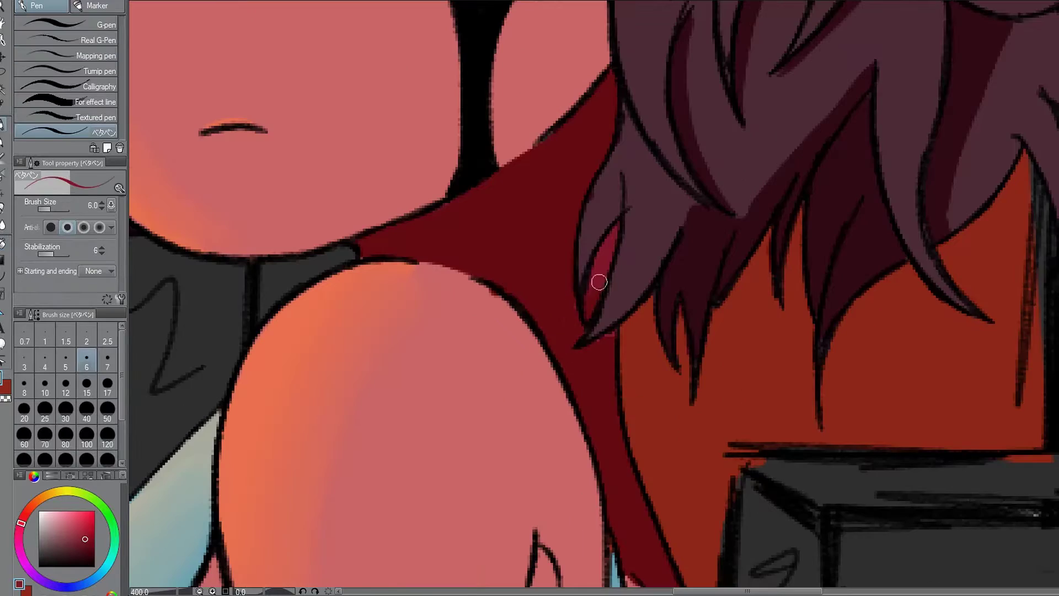
Paint a dark red shadow across the forehead beneath the cap brim at brush size 6.
{"action": "scroll", "coordinate": [599, 282], "scroll_direction": "down", "scroll_amount": 3}
{"action": "scroll", "coordinate": [455, 162], "scroll_direction": "up", "scroll_amount": 3}
{"action": "left_click_drag", "start_coordinate": [436, 128], "coordinate": [456, 162]}
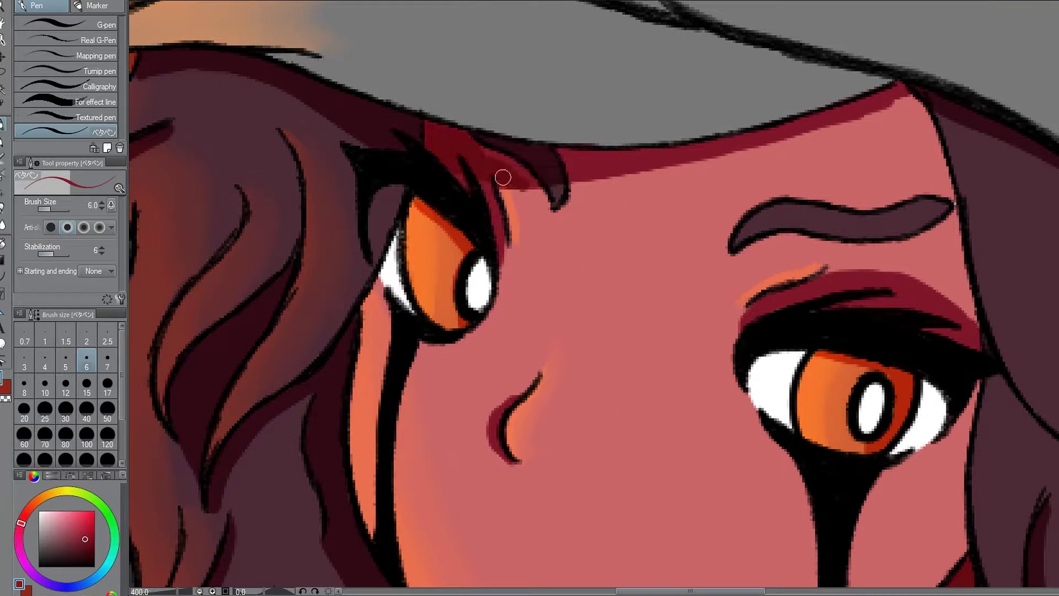
{"action": "scroll", "coordinate": [502, 177], "scroll_direction": "down", "scroll_amount": 3}
{"action": "scroll", "coordinate": [889, 93], "scroll_direction": "up", "scroll_amount": 3}
{"action": "left_click_drag", "start_coordinate": [888, 92], "coordinate": [736, 145]}
Shade the armpit, the back edge of the near upper arm and the underside of its forearm in dark red.
{"action": "scroll", "coordinate": [561, 180], "scroll_direction": "down", "scroll_amount": 3}
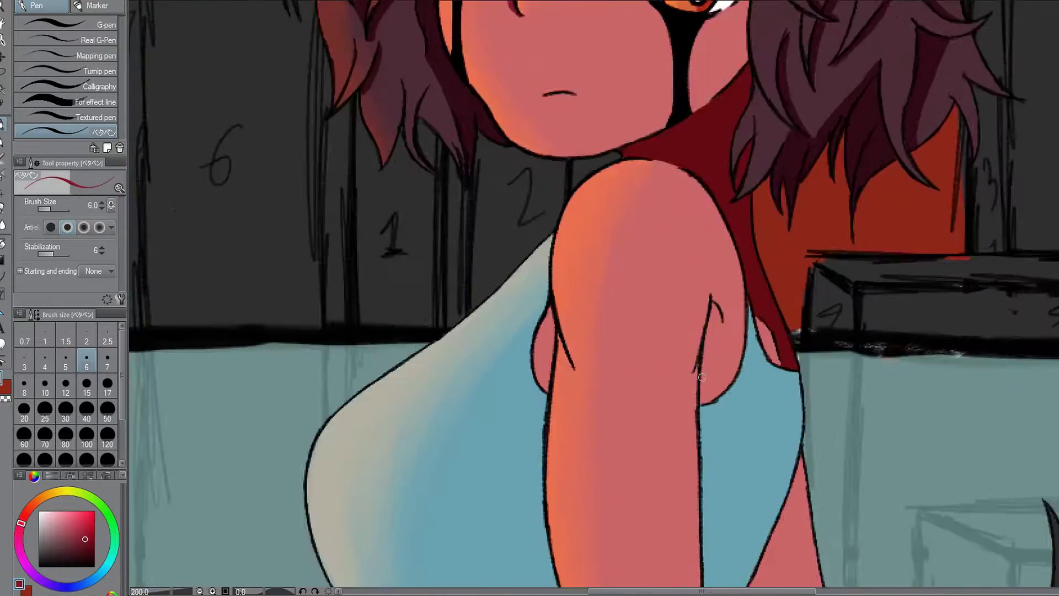
{"action": "scroll", "coordinate": [698, 304], "scroll_direction": "up", "scroll_amount": 3}
{"action": "mouse_move", "coordinate": [676, 433]}
{"action": "left_mouse_down"}
{"action": "mouse_move", "coordinate": [697, 300]}
{"action": "mouse_move", "coordinate": [709, 419]}
{"action": "left_mouse_up"}
{"action": "scroll", "coordinate": [700, 314], "scroll_direction": "down", "scroll_amount": 3}
{"action": "scroll", "coordinate": [699, 308], "scroll_direction": "down", "scroll_amount": 2}
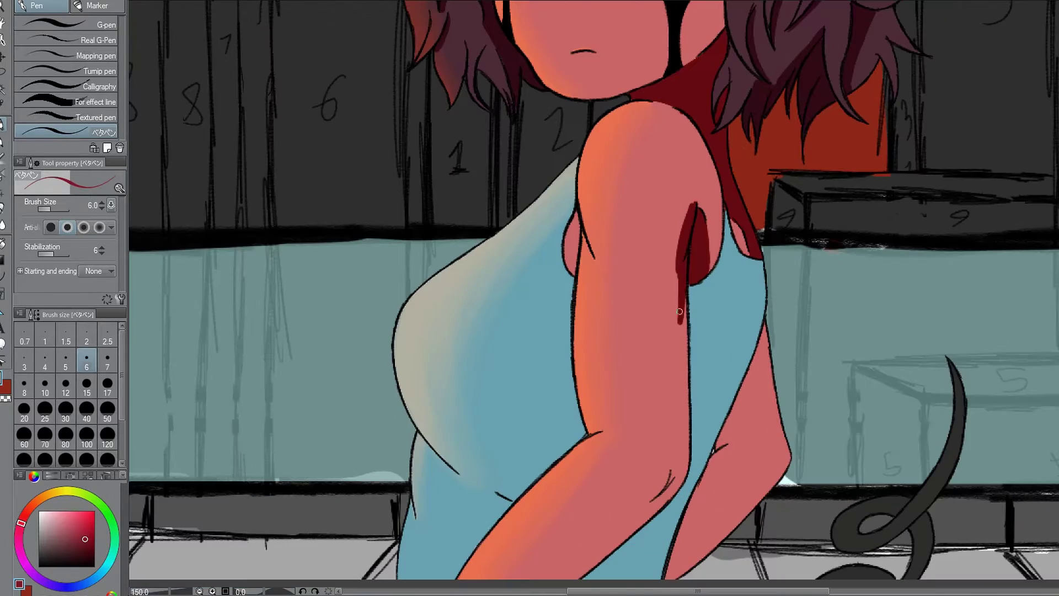
{"action": "left_click_drag", "start_coordinate": [678, 255], "coordinate": [684, 397]}
{"action": "scroll", "coordinate": [684, 397], "scroll_direction": "down", "scroll_amount": 2}
{"action": "scroll", "coordinate": [684, 399], "scroll_direction": "up", "scroll_amount": 3}
{"action": "left_click_drag", "start_coordinate": [648, 455], "coordinate": [598, 502]}
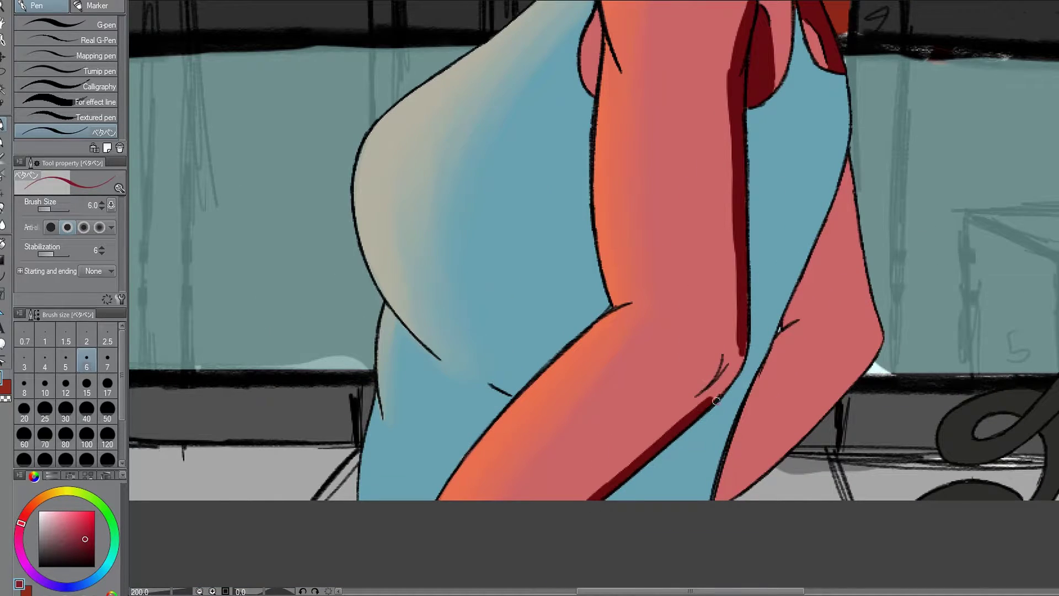
Paint the same dark red shadow down the outer edge of the far arm, around its elbow and under its forearm.
{"action": "scroll", "coordinate": [716, 401], "scroll_direction": "up", "scroll_amount": 2}
{"action": "mouse_move", "coordinate": [753, 221]}
{"action": "left_mouse_down"}
{"action": "mouse_move", "coordinate": [710, 454]}
{"action": "mouse_move", "coordinate": [781, 389]}
{"action": "left_mouse_up"}
{"action": "scroll", "coordinate": [710, 454], "scroll_direction": "down", "scroll_amount": 3}
{"action": "scroll", "coordinate": [614, 553], "scroll_direction": "up", "scroll_amount": 2}
{"action": "scroll", "coordinate": [780, 389], "scroll_direction": "down", "scroll_amount": 3}
{"action": "scroll", "coordinate": [753, 371], "scroll_direction": "up", "scroll_amount": 3}
{"action": "left_click_drag", "start_coordinate": [742, 248], "coordinate": [753, 370]}
{"action": "scroll", "coordinate": [749, 254], "scroll_direction": "down", "scroll_amount": 3}
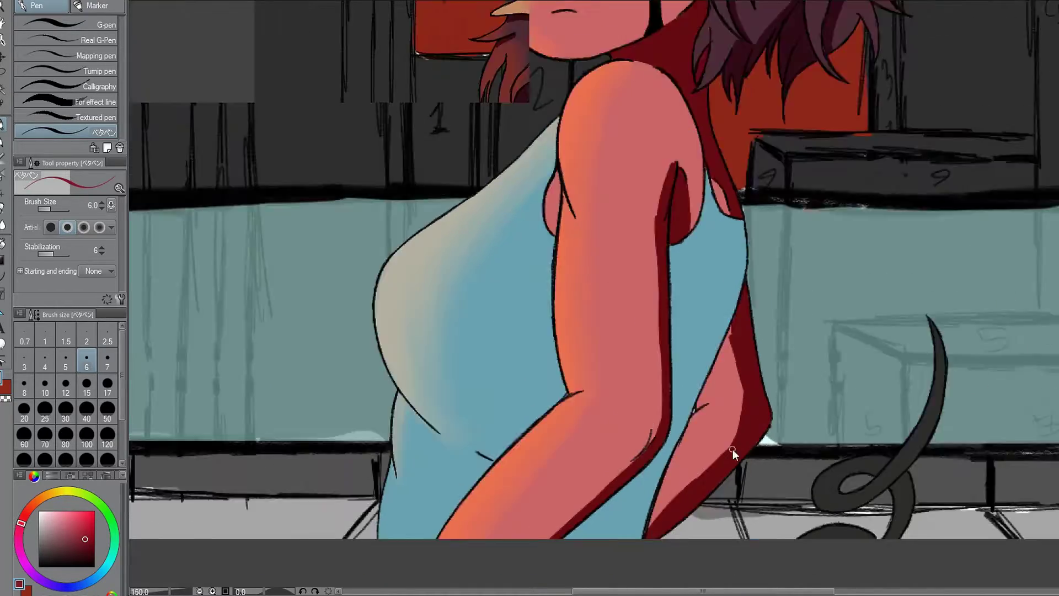
Fill the cap's rear band and the part of the cap behind the largest horn with a dark brown shadow.
{"action": "scroll", "coordinate": [618, 55], "scroll_direction": "up", "scroll_amount": 3}
{"action": "scroll", "coordinate": [464, 248], "scroll_direction": "up", "scroll_amount": 2}
{"action": "scroll", "coordinate": [464, 249], "scroll_direction": "down", "scroll_amount": 3}
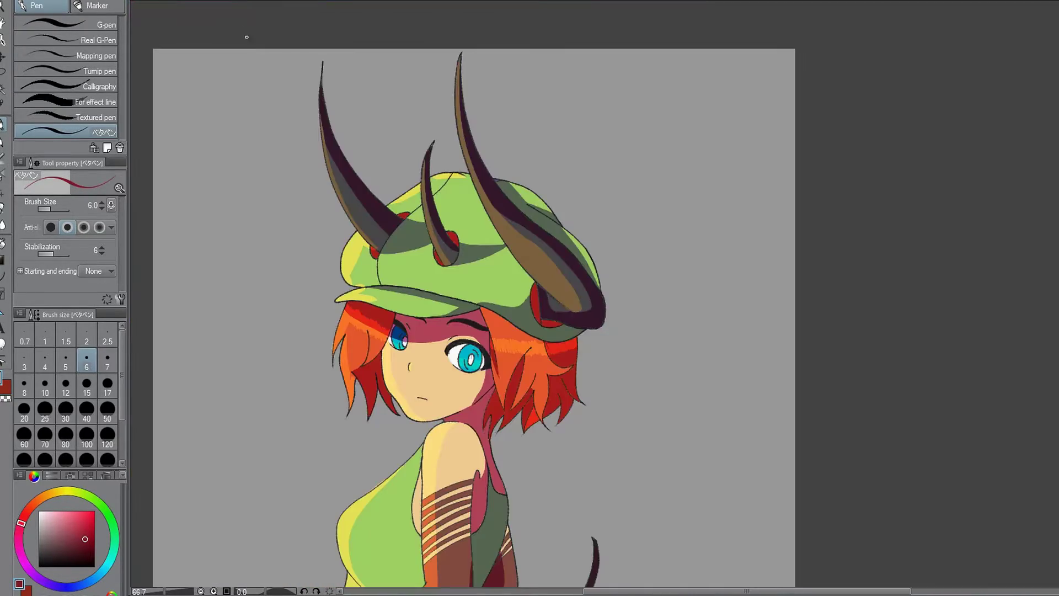
{"action": "scroll", "coordinate": [464, 249], "scroll_direction": "up", "scroll_amount": 3}
{"action": "scroll", "coordinate": [694, 376], "scroll_direction": "up", "scroll_amount": 1}
{"action": "key", "text": "g"}
{"action": "key", "text": "ctrl+z"}
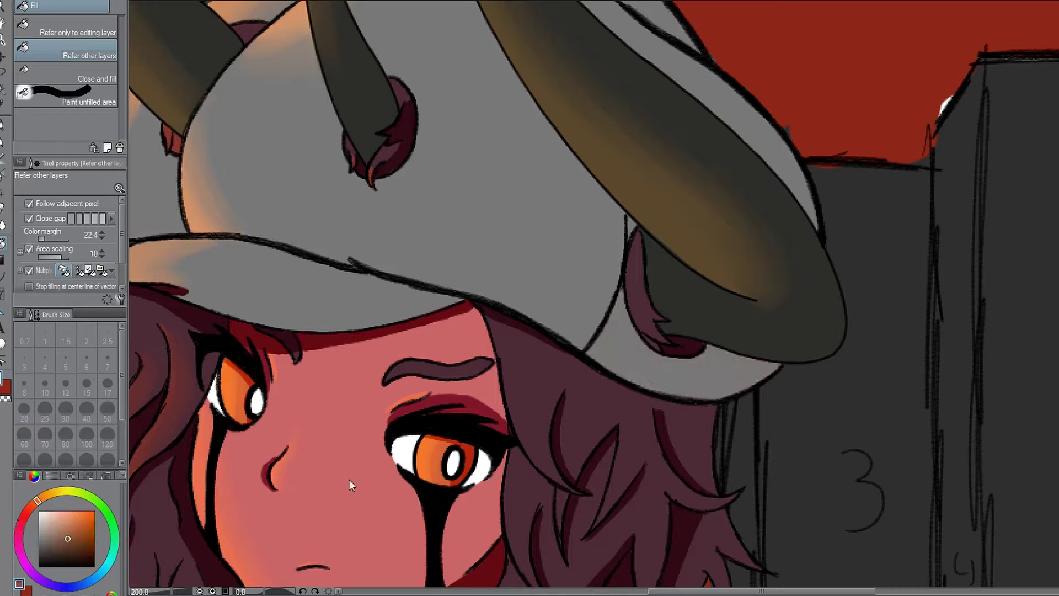
{"action": "key", "text": "ctrl+y"}
{"action": "key", "text": "ctrl+z"}
{"action": "key", "text": "ctrl+y"}
{"action": "scroll", "coordinate": [607, 547], "scroll_direction": "down", "scroll_amount": 1}
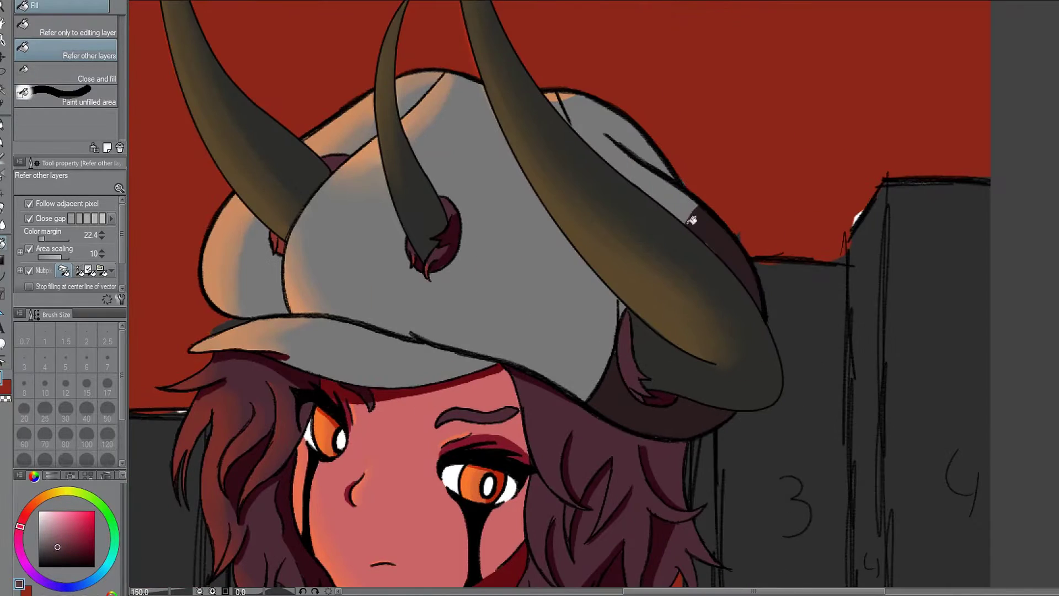
Fill the curling tail with the dark shadow colour.
{"action": "scroll", "coordinate": [342, 263], "scroll_direction": "up", "scroll_amount": 1}
{"action": "scroll", "coordinate": [313, 475], "scroll_direction": "down", "scroll_amount": 2}
{"action": "scroll", "coordinate": [313, 475], "scroll_direction": "up", "scroll_amount": 1}
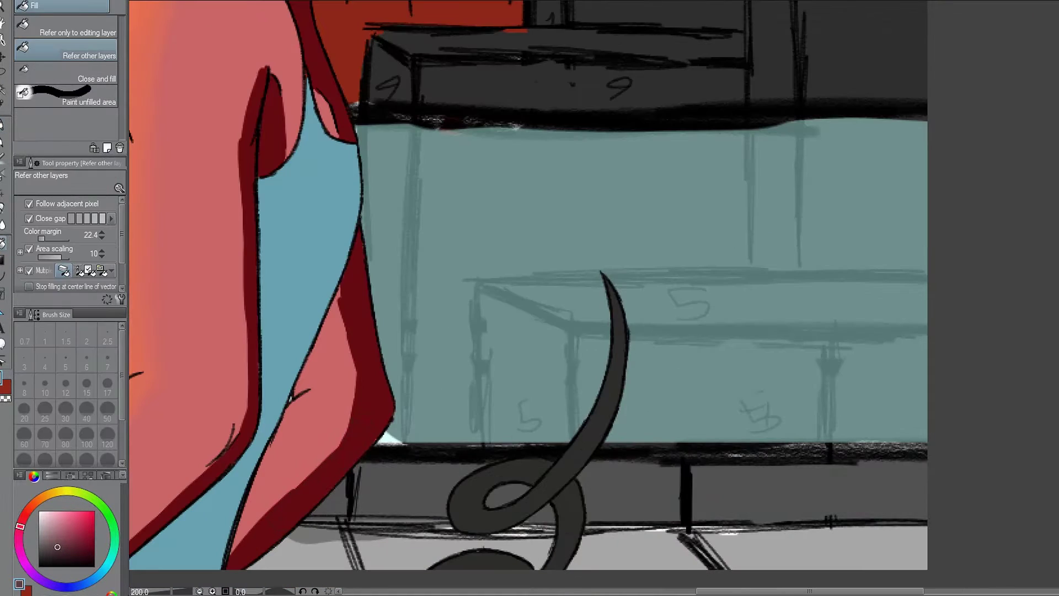
{"action": "scroll", "coordinate": [512, 476], "scroll_direction": "up", "scroll_amount": 1}
{"action": "scroll", "coordinate": [511, 475], "scroll_direction": "down", "scroll_amount": 3}
{"action": "scroll", "coordinate": [385, 371], "scroll_direction": "up", "scroll_amount": 2}
{"action": "scroll", "coordinate": [385, 371], "scroll_direction": "up", "scroll_amount": 1}
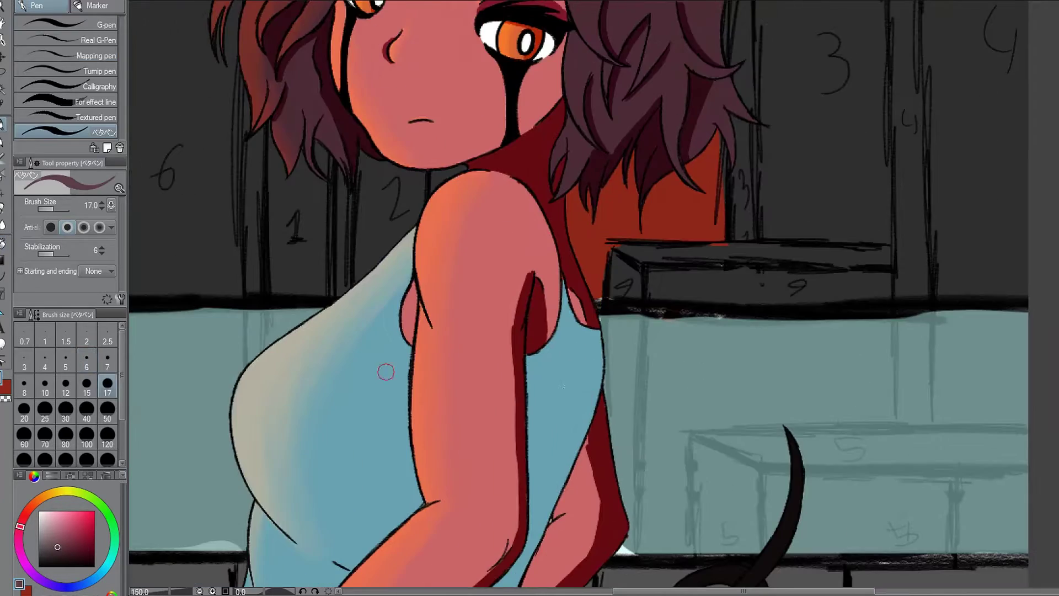
Shade the blue top behind the near arm and beside its elbow in dark navy at brush size 17.
{"action": "key", "text": "p"}
{"action": "scroll", "coordinate": [473, 378], "scroll_direction": "up", "scroll_amount": 1}
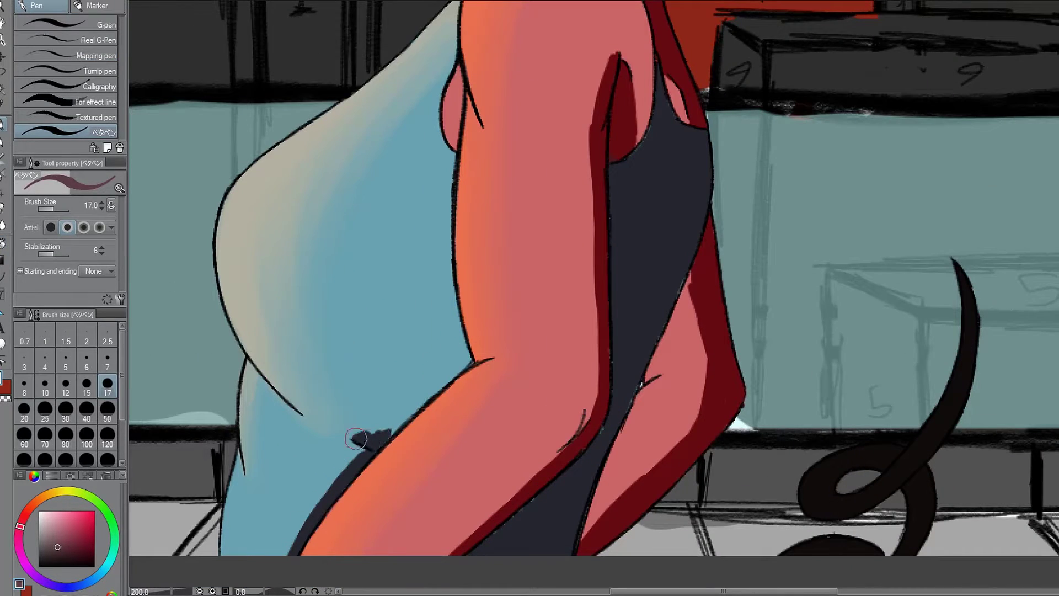
{"action": "left_click_drag", "start_coordinate": [355, 439], "coordinate": [419, 374]}
{"action": "scroll", "coordinate": [409, 364], "scroll_direction": "down", "scroll_amount": 3}
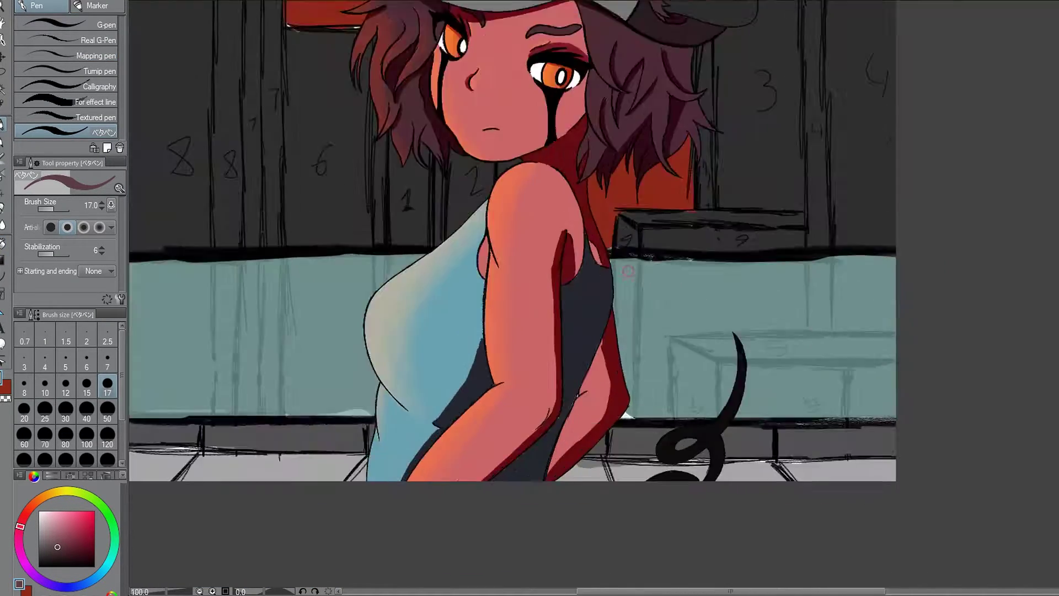
Refill the red skin shadows on the neck, arms and forehead with the darker brown shadow colour.
{"action": "scroll", "coordinate": [534, 331], "scroll_direction": "up", "scroll_amount": 2}
{"action": "key", "text": "g"}
{"action": "scroll", "coordinate": [511, 459], "scroll_direction": "down", "scroll_amount": 3}
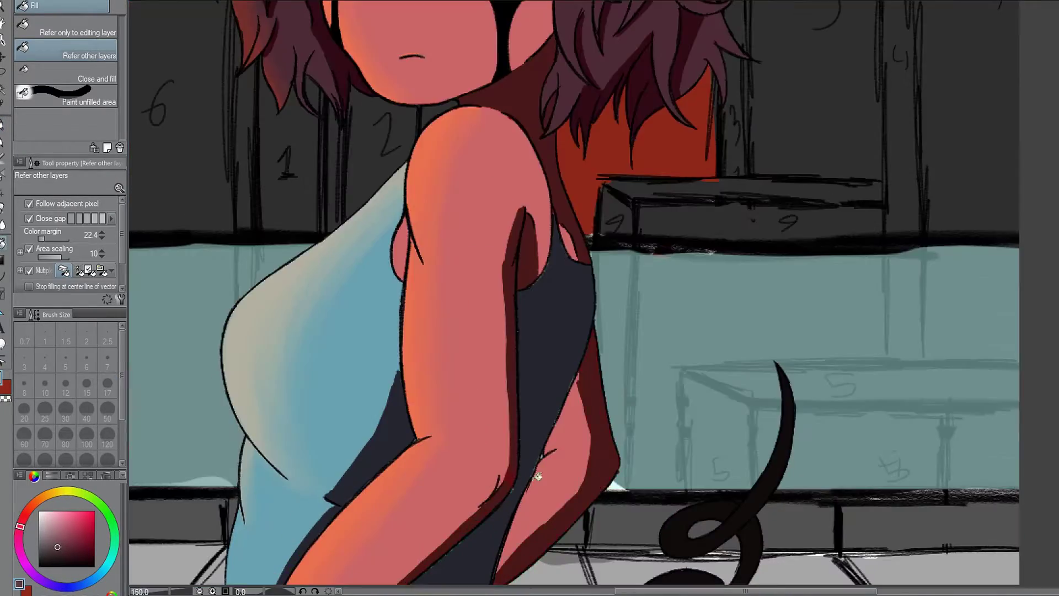
{"action": "scroll", "coordinate": [538, 473], "scroll_direction": "up", "scroll_amount": 3}
{"action": "scroll", "coordinate": [497, 276], "scroll_direction": "up", "scroll_amount": 3}
{"action": "scroll", "coordinate": [413, 130], "scroll_direction": "down", "scroll_amount": 3}
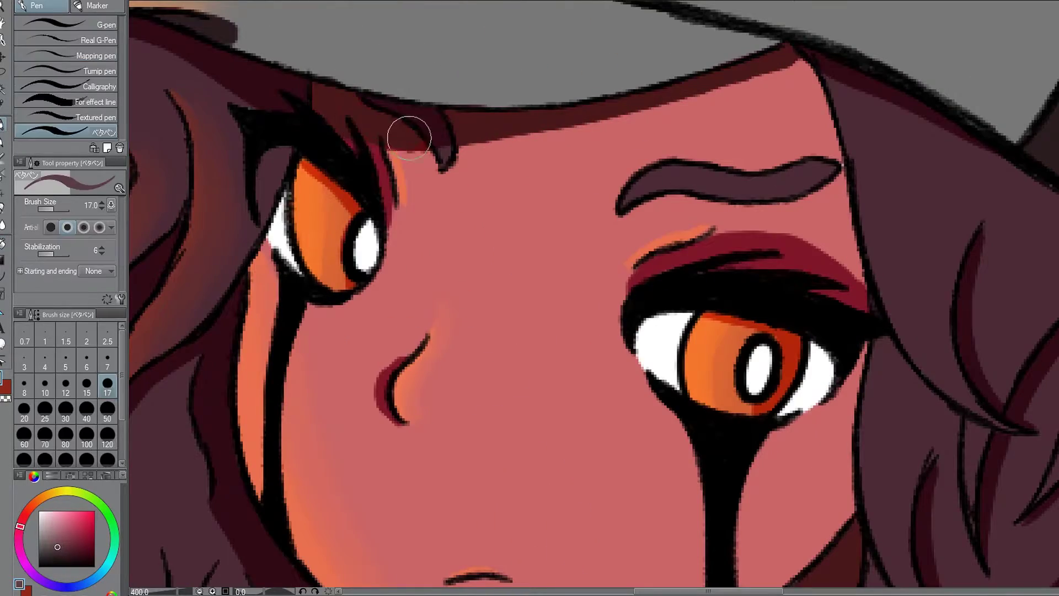
{"action": "scroll", "coordinate": [472, 196], "scroll_direction": "up", "scroll_amount": 3}
{"action": "scroll", "coordinate": [545, 238], "scroll_direction": "down", "scroll_amount": 2}
{"action": "scroll", "coordinate": [545, 238], "scroll_direction": "down", "scroll_amount": 3}
Paint near-black shadows at the bases of the three horns at brush size 17.
{"action": "key", "text": "p"}
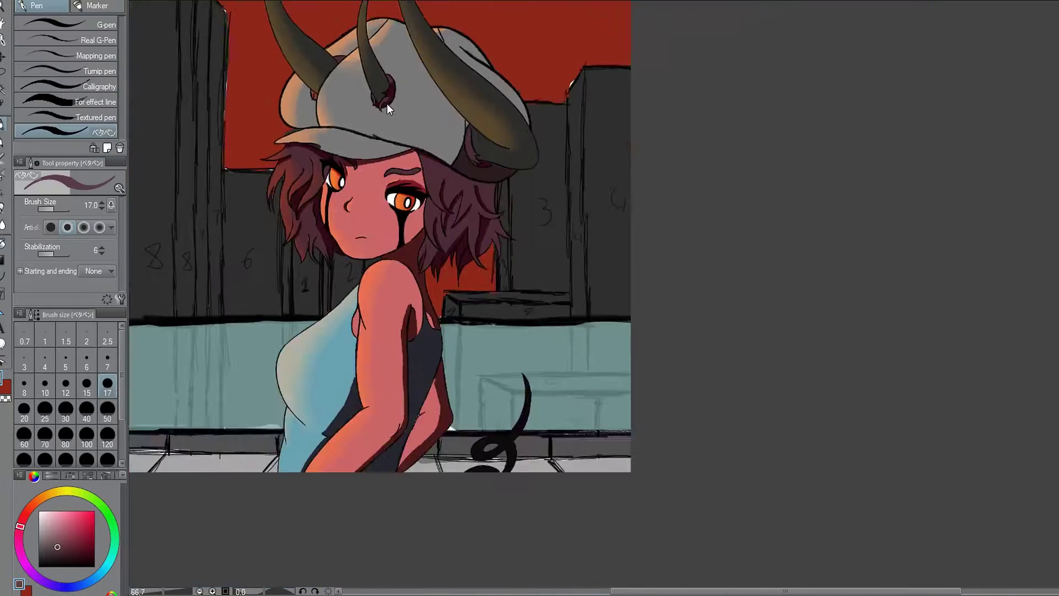
{"action": "scroll", "coordinate": [367, 128], "scroll_direction": "up", "scroll_amount": 3}
{"action": "mouse_move", "coordinate": [538, 206]}
{"action": "left_mouse_down"}
{"action": "mouse_move", "coordinate": [524, 193]}
{"action": "mouse_move", "coordinate": [412, 177]}
{"action": "left_mouse_up"}
{"action": "left_click_drag", "start_coordinate": [844, 311], "coordinate": [862, 434]}
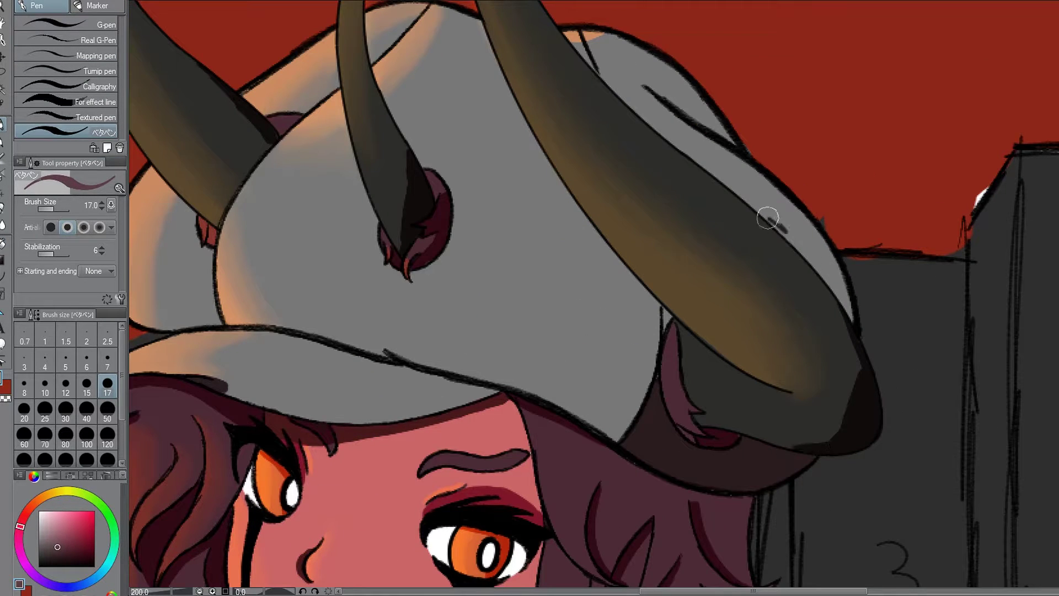
Paint a thin tapering shadow on the cap along the rear edge of the largest horn at brush size 6.
{"action": "scroll", "coordinate": [657, 133], "scroll_direction": "up", "scroll_amount": 2}
{"action": "key", "text": "bracketleft"}
{"action": "key", "text": "bracketleft"}
{"action": "key", "text": "bracketleft"}
{"action": "key", "text": "bracketleft"}
{"action": "key", "text": "bracketleft"}
{"action": "key", "text": "bracketleft"}
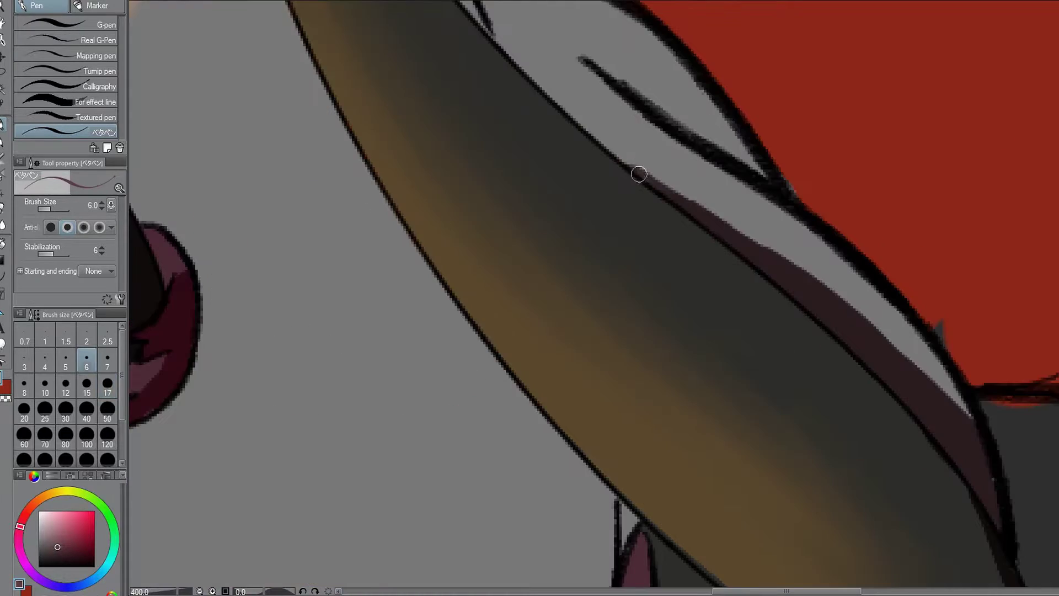
{"action": "scroll", "coordinate": [638, 173], "scroll_direction": "down", "scroll_amount": 2}
{"action": "scroll", "coordinate": [485, 279], "scroll_direction": "up", "scroll_amount": 2}
{"action": "scroll", "coordinate": [485, 279], "scroll_direction": "down", "scroll_amount": 3}
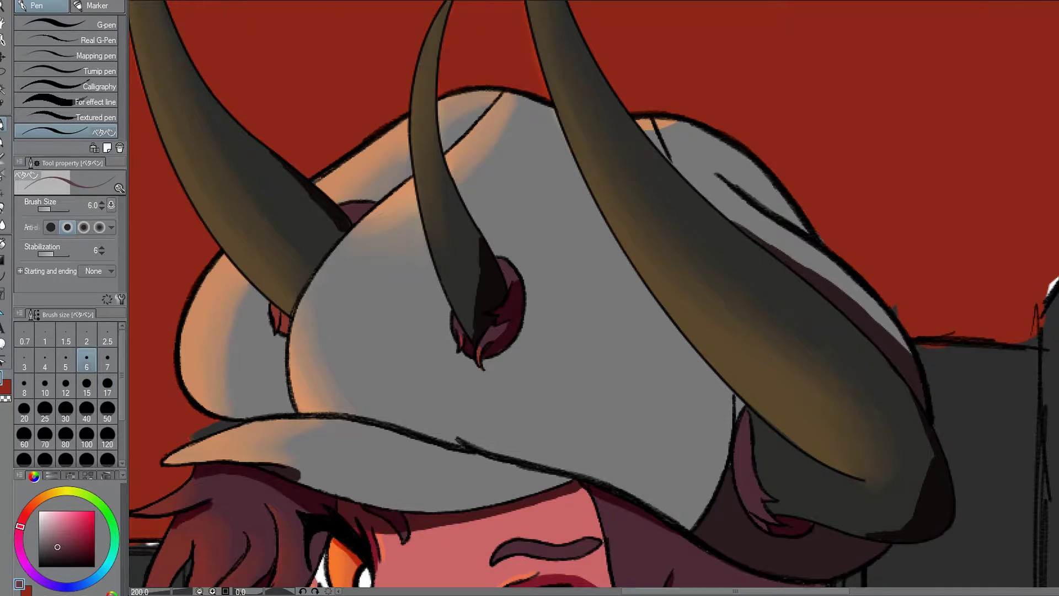
Cover the light gaps along the outline of the top's shadow between the two arms.
{"action": "scroll", "coordinate": [530, 298], "scroll_direction": "down", "scroll_amount": 3}
{"action": "scroll", "coordinate": [688, 433], "scroll_direction": "up", "scroll_amount": 6}
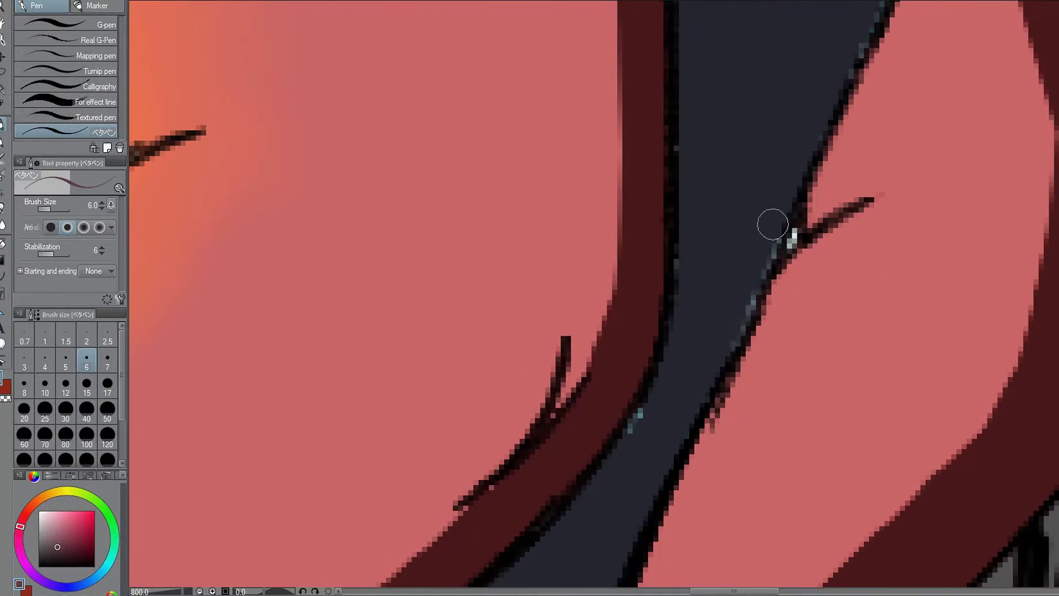
{"action": "left_click_drag", "start_coordinate": [772, 225], "coordinate": [745, 331]}
{"action": "scroll", "coordinate": [745, 331], "scroll_direction": "down", "scroll_amount": 4}
{"action": "scroll", "coordinate": [560, 185], "scroll_direction": "up", "scroll_amount": 2}
{"action": "scroll", "coordinate": [558, 99], "scroll_direction": "down", "scroll_amount": 3}
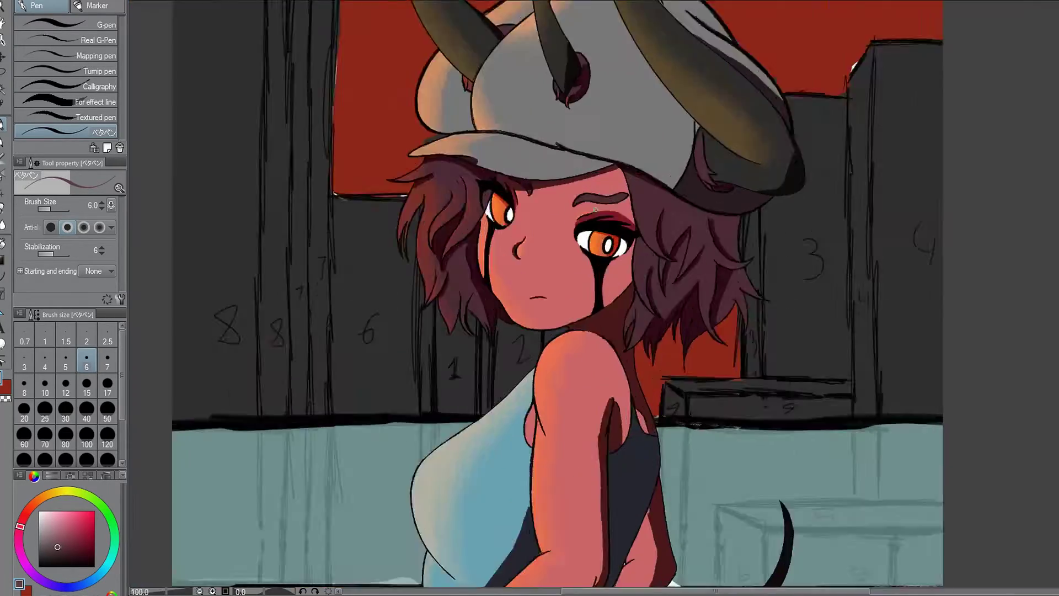
Sketch the outline of a cast shadow sweeping from the smaller horns across the cap's front to the rear band.
{"action": "scroll", "coordinate": [595, 209], "scroll_direction": "down", "scroll_amount": 1}
{"action": "scroll", "coordinate": [329, 225], "scroll_direction": "up", "scroll_amount": 4}
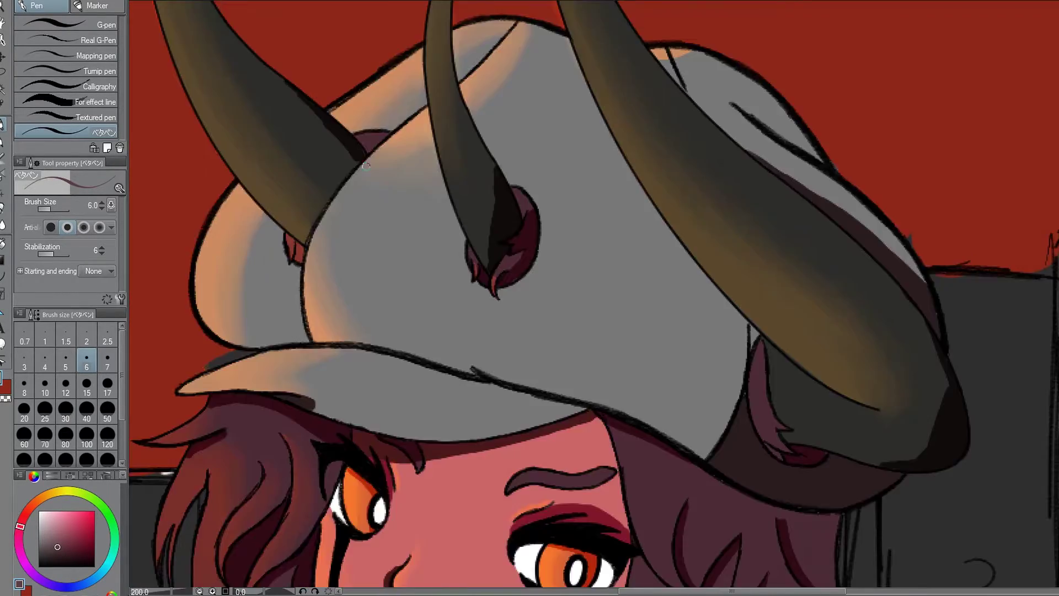
{"action": "scroll", "coordinate": [366, 165], "scroll_direction": "down", "scroll_amount": 1}
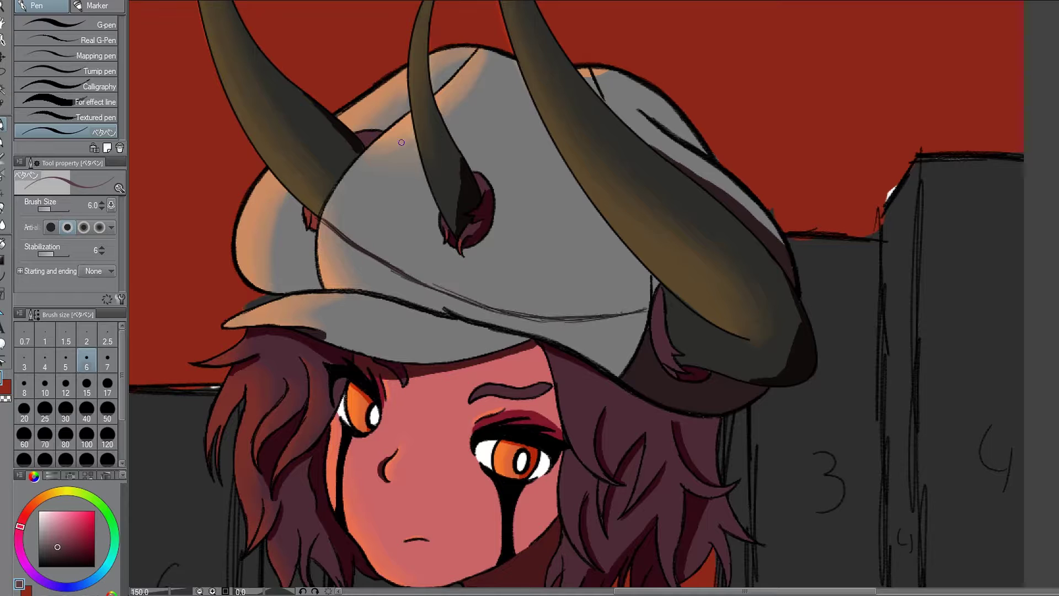
{"action": "left_click_drag", "start_coordinate": [648, 304], "coordinate": [499, 256]}
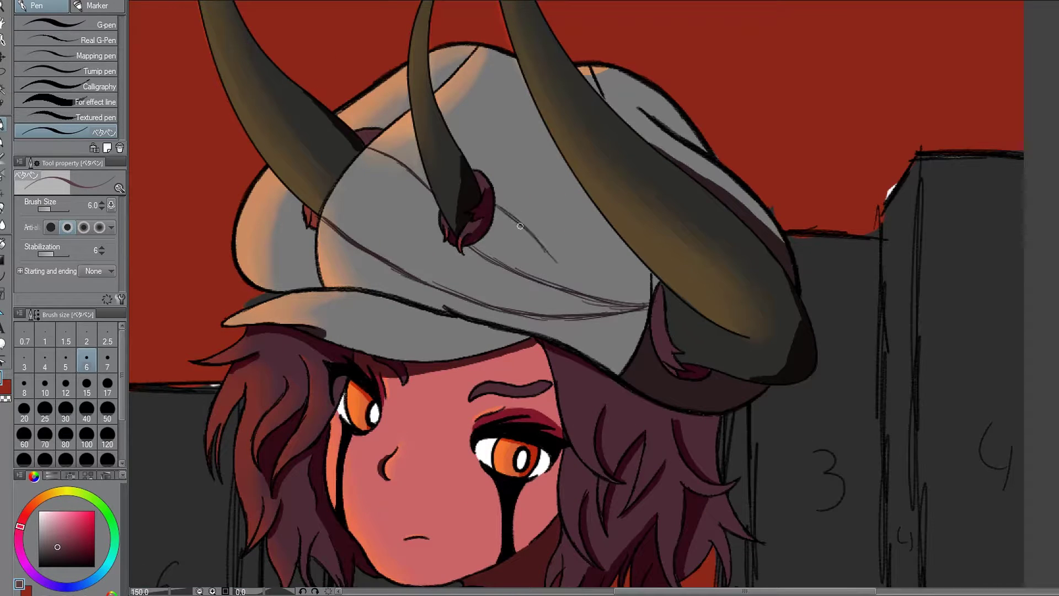
{"action": "scroll", "coordinate": [572, 282], "scroll_direction": "down", "scroll_amount": 2}
{"action": "scroll", "coordinate": [357, 215], "scroll_direction": "up", "scroll_amount": 4}
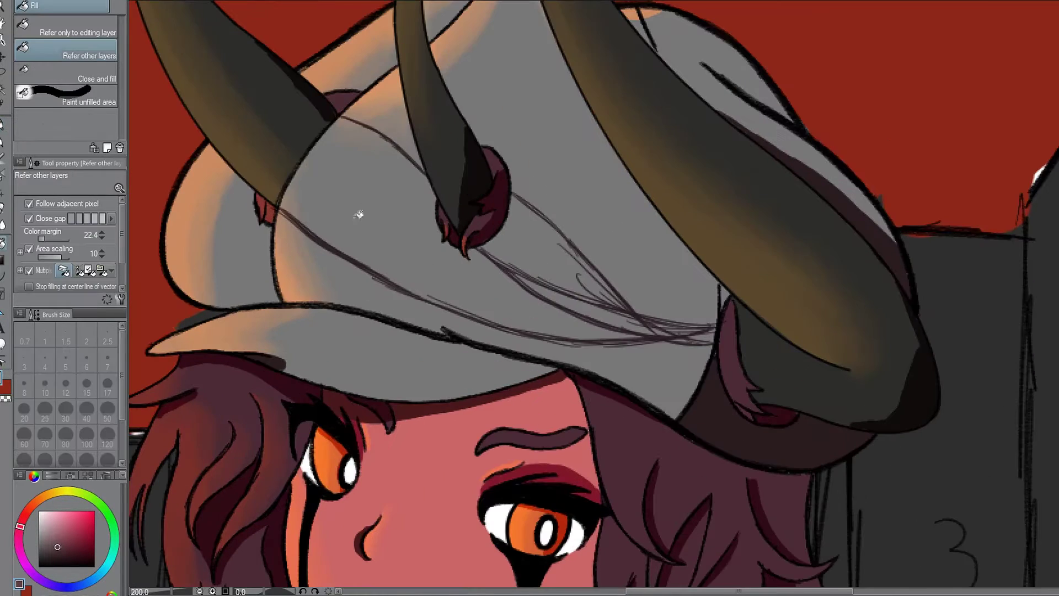
Fill the outlined cast shadow on the cap's front with dark brown and clean up its tapering end.
{"action": "left_click", "coordinate": [308, 223]}
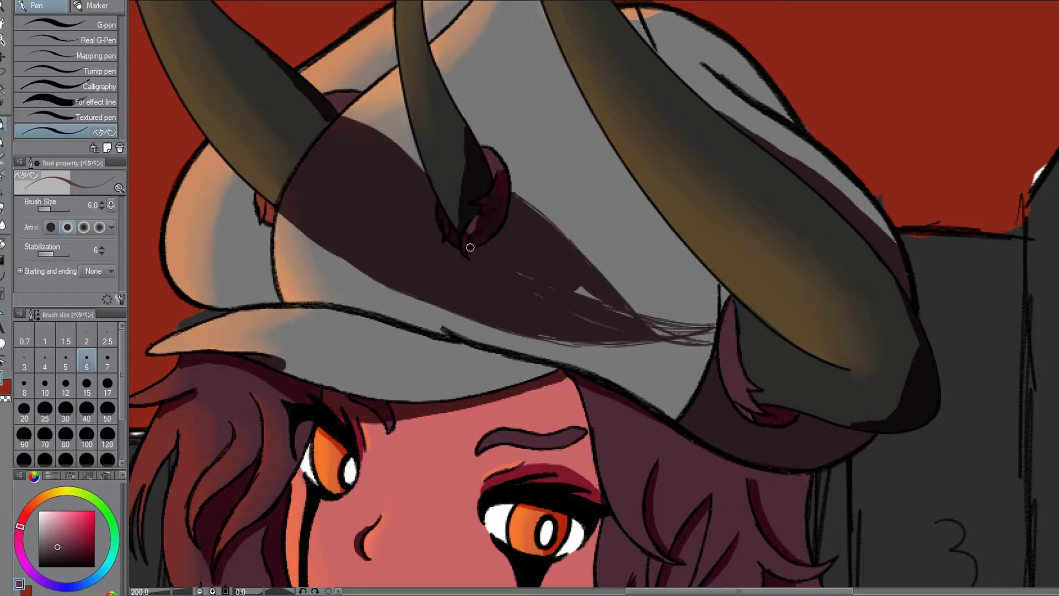
{"action": "scroll", "coordinate": [470, 247], "scroll_direction": "down", "scroll_amount": 4}
{"action": "scroll", "coordinate": [513, 207], "scroll_direction": "up", "scroll_amount": 3}
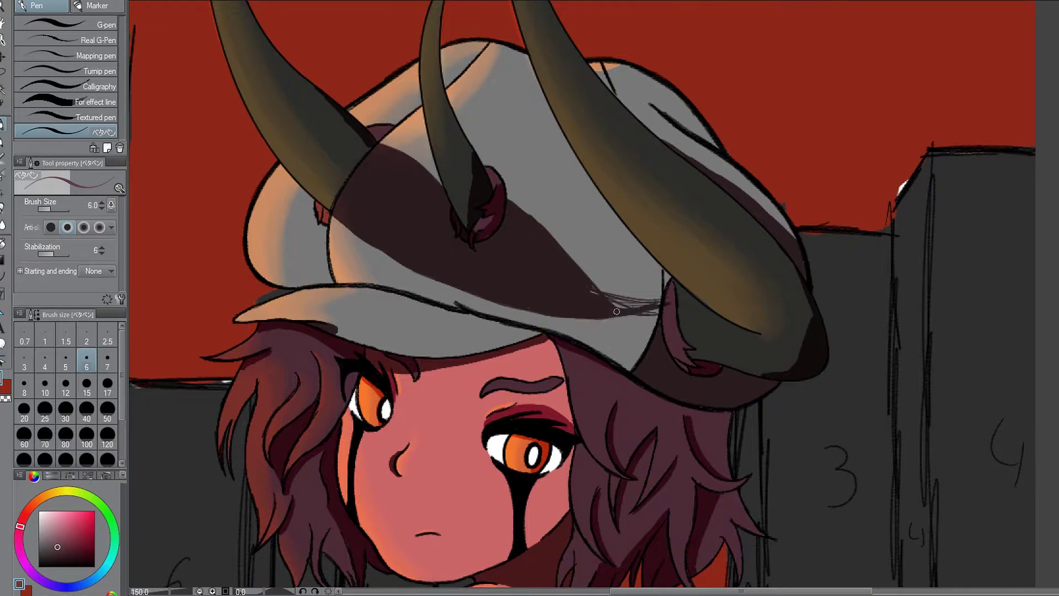
{"action": "scroll", "coordinate": [564, 282], "scroll_direction": "down", "scroll_amount": 3}
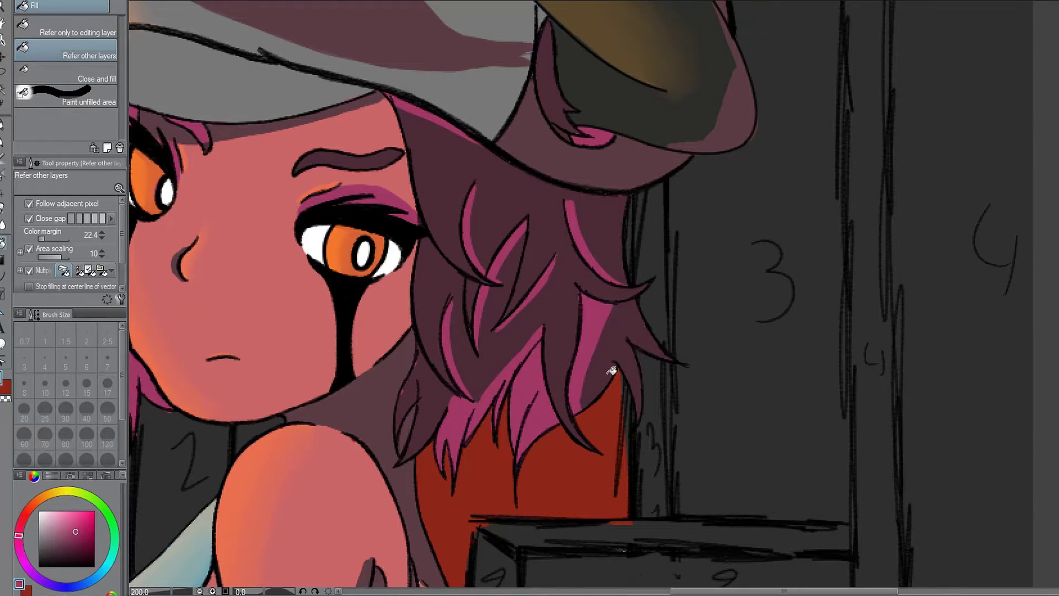
Fill the outer locks of the right-hand hair with magenta shadow and hide the background.
{"action": "key", "text": "ctrl+z"}
{"action": "left_click", "coordinate": [600, 327]}
{"action": "key", "text": "p"}
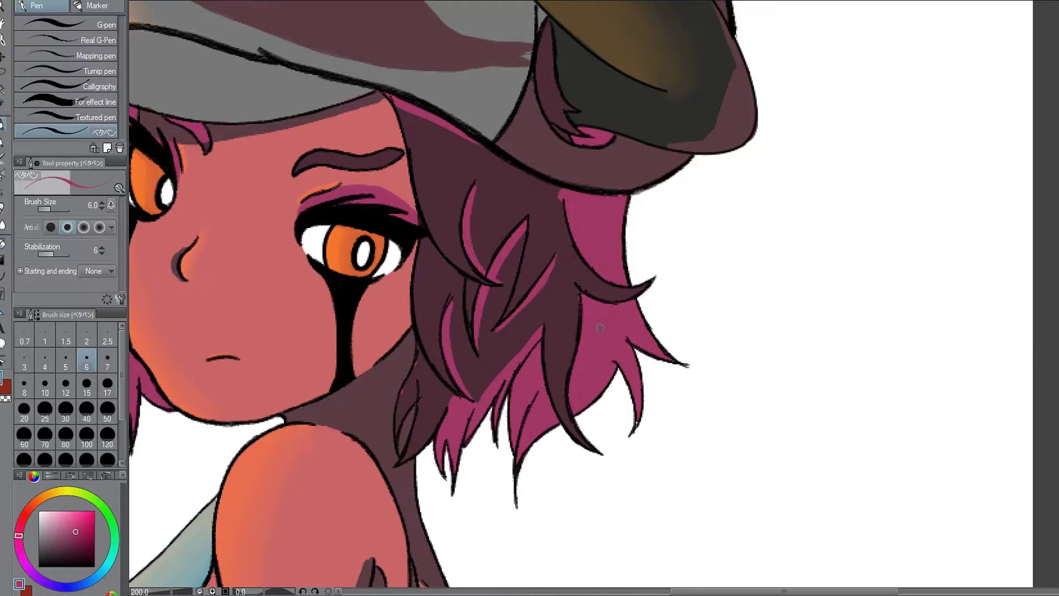
Paint magenta shadow over the fur tuft at the base of the middle horn at brush size 6.
{"action": "scroll", "coordinate": [570, 196], "scroll_direction": "down", "scroll_amount": 3}
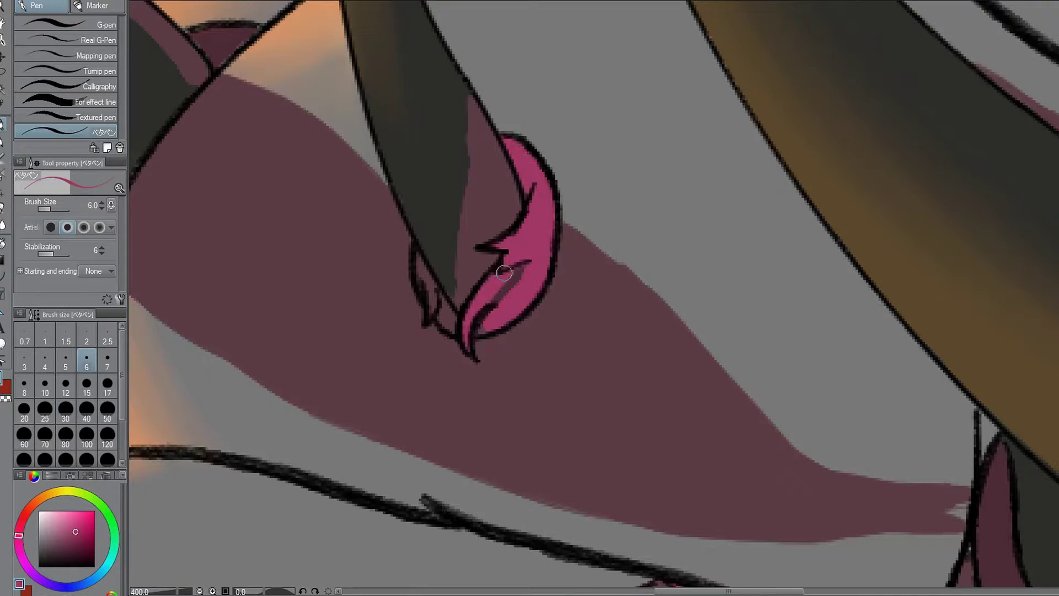
{"action": "scroll", "coordinate": [503, 272], "scroll_direction": "down", "scroll_amount": 5}
{"action": "scroll", "coordinate": [476, 253], "scroll_direction": "up", "scroll_amount": 3}
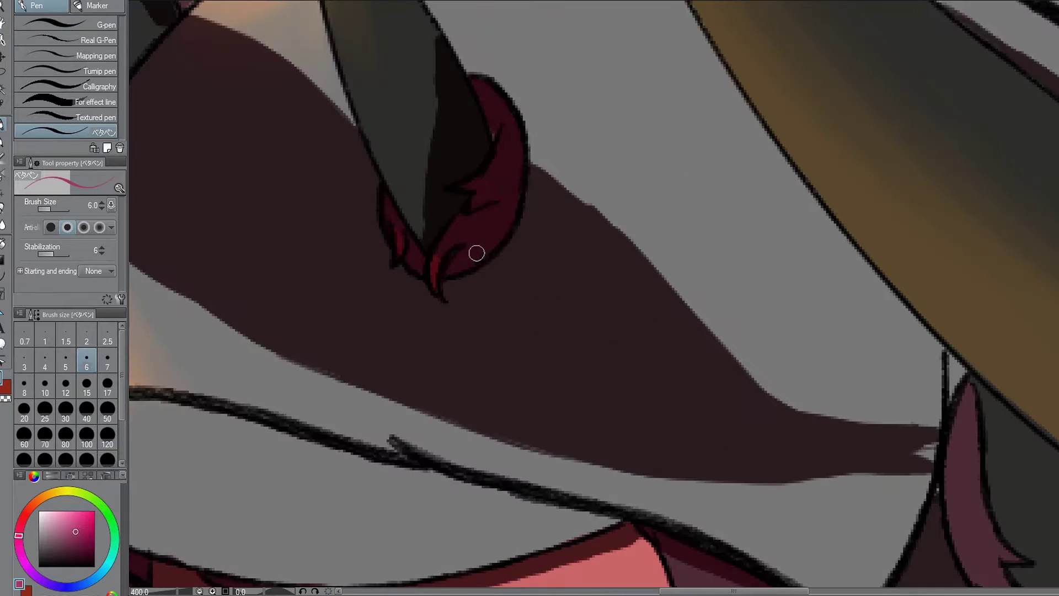
Blend the edge of the top's dark shadow beside the near elbow, starting with the Blend tool at size 17.
{"action": "scroll", "coordinate": [477, 253], "scroll_direction": "down", "scroll_amount": 6}
{"action": "key", "text": "j"}
{"action": "scroll", "coordinate": [309, 520], "scroll_direction": "up", "scroll_amount": 3}
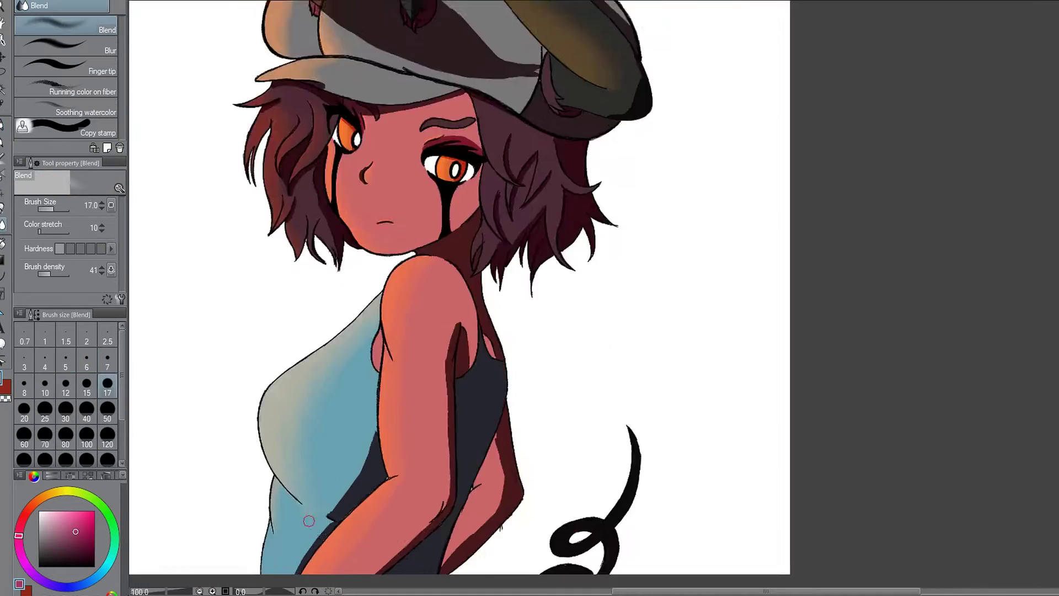
{"action": "scroll", "coordinate": [309, 521], "scroll_direction": "up", "scroll_amount": 4}
{"action": "mouse_move", "coordinate": [359, 419]}
{"action": "left_mouse_down"}
{"action": "mouse_move", "coordinate": [314, 530]}
{"action": "mouse_move", "coordinate": [370, 401]}
{"action": "mouse_move", "coordinate": [303, 548]}
{"action": "left_mouse_up"}
{"action": "key", "text": "bracketleft"}
{"action": "key", "text": "bracketleft"}
{"action": "key", "text": "bracketleft"}
{"action": "key", "text": "bracketleft"}
{"action": "left_click_drag", "start_coordinate": [547, 157], "coordinate": [371, 368]}
{"action": "mouse_move", "coordinate": [462, 316]}
{"action": "left_mouse_down"}
{"action": "mouse_move", "coordinate": [497, 182]}
{"action": "mouse_move", "coordinate": [445, 350]}
{"action": "left_mouse_up"}
Blend the dark shadow edge along the back of the near upper arm at brush size 5.
{"action": "key", "text": "bracketleft"}
{"action": "key", "text": "bracketleft"}
{"action": "key", "text": "bracketleft"}
{"action": "scroll", "coordinate": [504, 184], "scroll_direction": "up", "scroll_amount": 1}
{"action": "scroll", "coordinate": [463, 224], "scroll_direction": "down", "scroll_amount": 1}
{"action": "scroll", "coordinate": [463, 224], "scroll_direction": "up", "scroll_amount": 3}
{"action": "left_click_drag", "start_coordinate": [480, 320], "coordinate": [508, 186]}
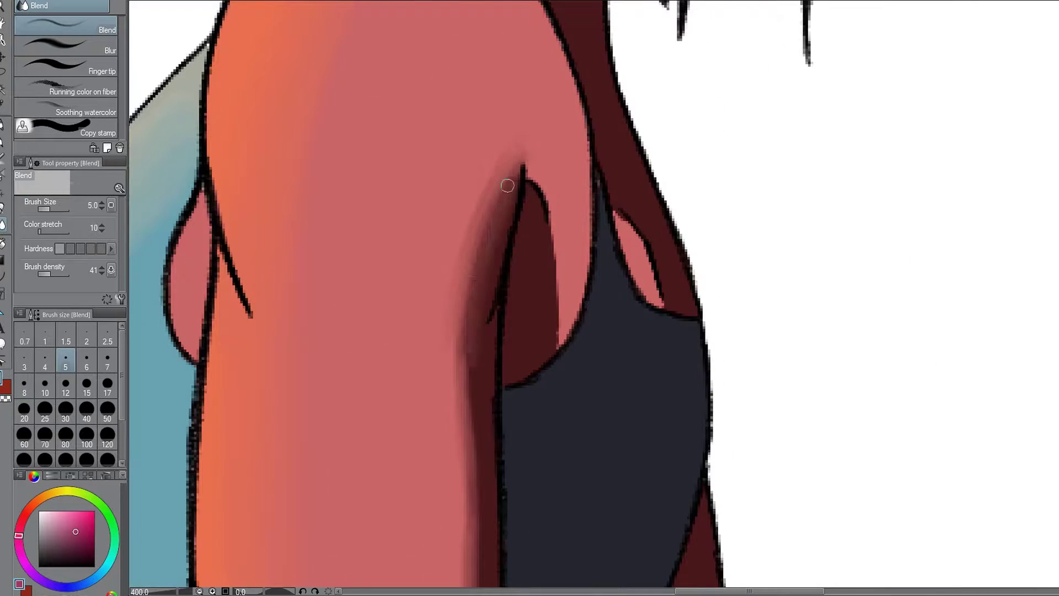
{"action": "scroll", "coordinate": [462, 423], "scroll_direction": "down", "scroll_amount": 4}
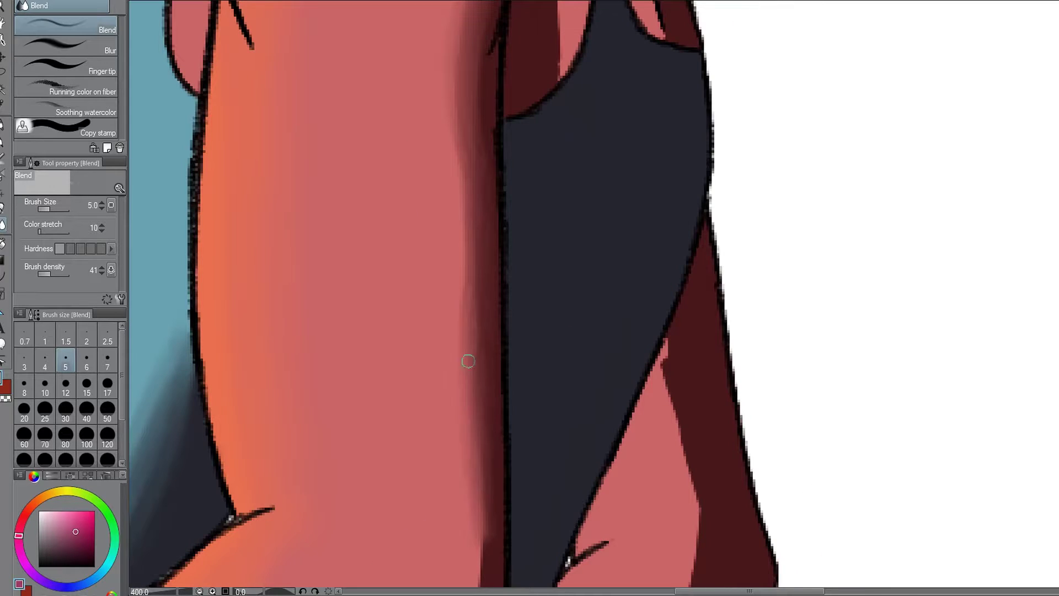
Blend the dark shadow edges in the left-hand hair and beneath the cap brim with the Blend tool at size 5.
{"action": "scroll", "coordinate": [468, 361], "scroll_direction": "up", "scroll_amount": 6}
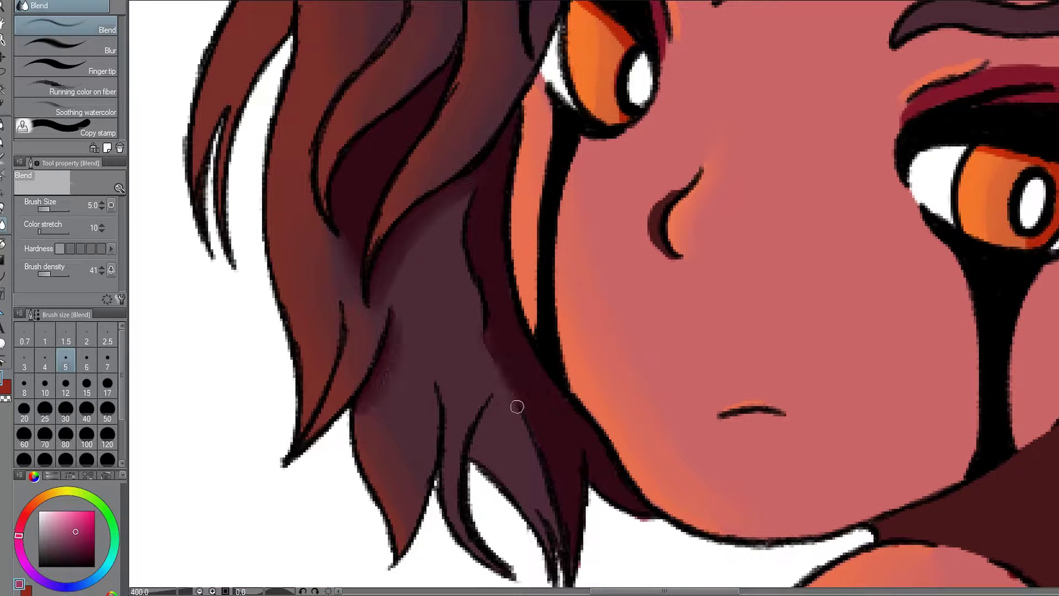
{"action": "scroll", "coordinate": [517, 407], "scroll_direction": "down", "scroll_amount": 5}
{"action": "scroll", "coordinate": [494, 138], "scroll_direction": "up", "scroll_amount": 5}
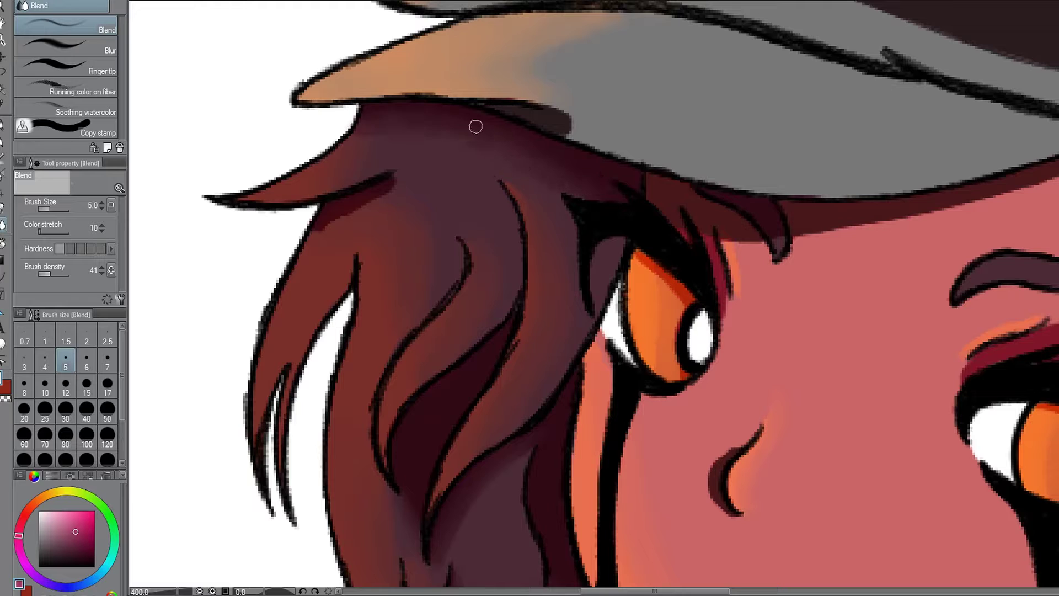
Blend the red shadows inside the orange irises of both eyes at brush size 5.
{"action": "scroll", "coordinate": [618, 338], "scroll_direction": "down", "scroll_amount": 2}
{"action": "scroll", "coordinate": [911, 413], "scroll_direction": "up", "scroll_amount": 3}
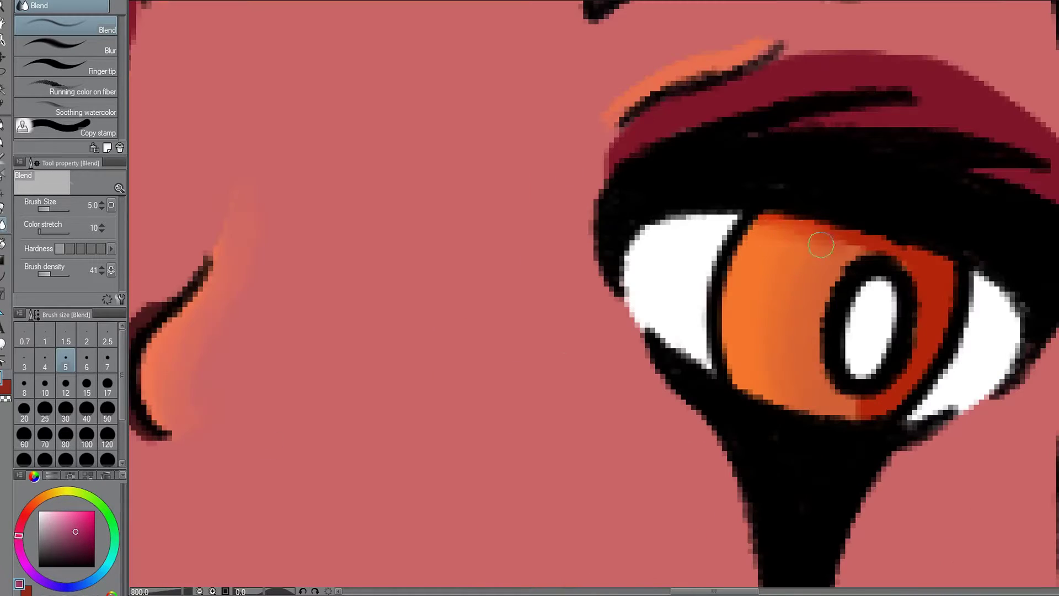
{"action": "scroll", "coordinate": [855, 372], "scroll_direction": "down", "scroll_amount": 6}
{"action": "scroll", "coordinate": [705, 297], "scroll_direction": "up", "scroll_amount": 8}
{"action": "mouse_move", "coordinate": [705, 296]}
{"action": "left_mouse_down"}
{"action": "mouse_move", "coordinate": [732, 417]}
{"action": "mouse_move", "coordinate": [685, 413]}
{"action": "mouse_move", "coordinate": [712, 259]}
{"action": "left_mouse_up"}
{"action": "scroll", "coordinate": [846, 448], "scroll_direction": "down", "scroll_amount": 6}
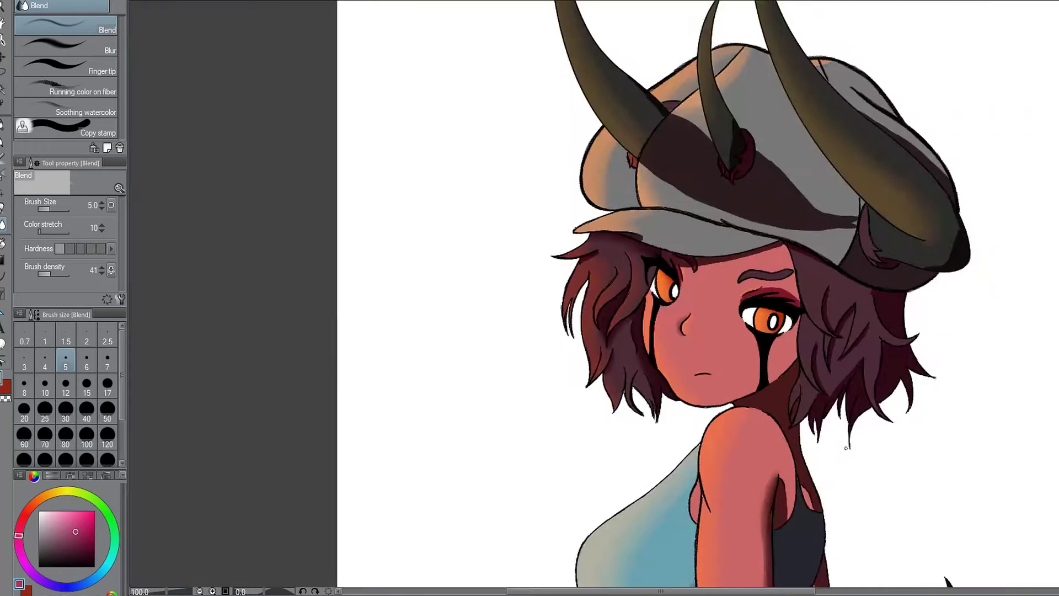
Blend the dark shadow edge around the near elbow and along the underside of the near forearm at size 5.
{"action": "scroll", "coordinate": [846, 448], "scroll_direction": "up", "scroll_amount": 3}
{"action": "left_click_drag", "start_coordinate": [703, 375], "coordinate": [678, 482]}
{"action": "scroll", "coordinate": [593, 458], "scroll_direction": "up", "scroll_amount": 2}
{"action": "mouse_move", "coordinate": [594, 458]}
{"action": "left_mouse_down"}
{"action": "mouse_move", "coordinate": [690, 379]}
{"action": "mouse_move", "coordinate": [683, 371]}
{"action": "mouse_move", "coordinate": [614, 416]}
{"action": "mouse_move", "coordinate": [759, 319]}
{"action": "left_mouse_up"}
{"action": "scroll", "coordinate": [825, 159], "scroll_direction": "down", "scroll_amount": 2}
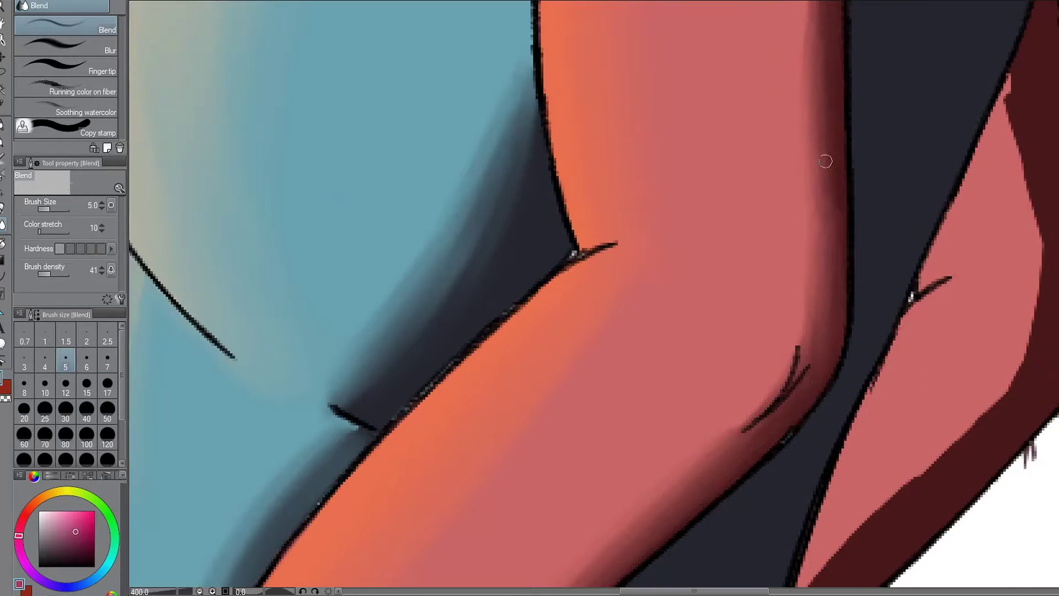
Blend the dark shadow edge along the far forearm and upper arm, raising the Blend brush size to 7.
{"action": "scroll", "coordinate": [551, 347], "scroll_direction": "up", "scroll_amount": 2}
{"action": "mouse_move", "coordinate": [550, 348]}
{"action": "left_mouse_down"}
{"action": "mouse_move", "coordinate": [583, 281]}
{"action": "mouse_move", "coordinate": [567, 304]}
{"action": "mouse_move", "coordinate": [672, 218]}
{"action": "left_mouse_up"}
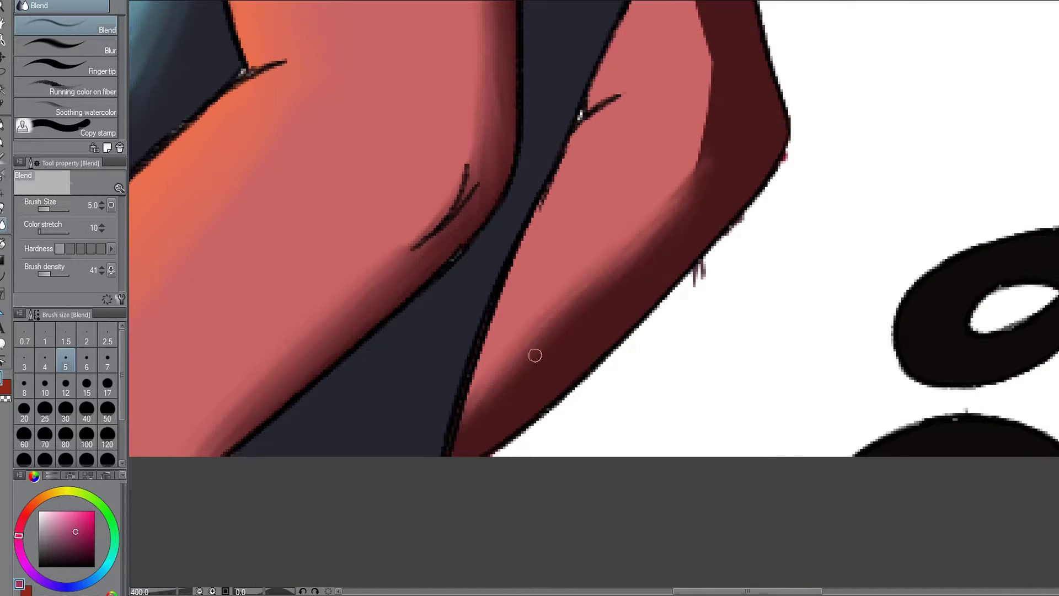
{"action": "scroll", "coordinate": [719, 118], "scroll_direction": "down", "scroll_amount": 2}
{"action": "scroll", "coordinate": [719, 118], "scroll_direction": "up", "scroll_amount": 1}
{"action": "left_click_drag", "start_coordinate": [612, 132], "coordinate": [632, 282]}
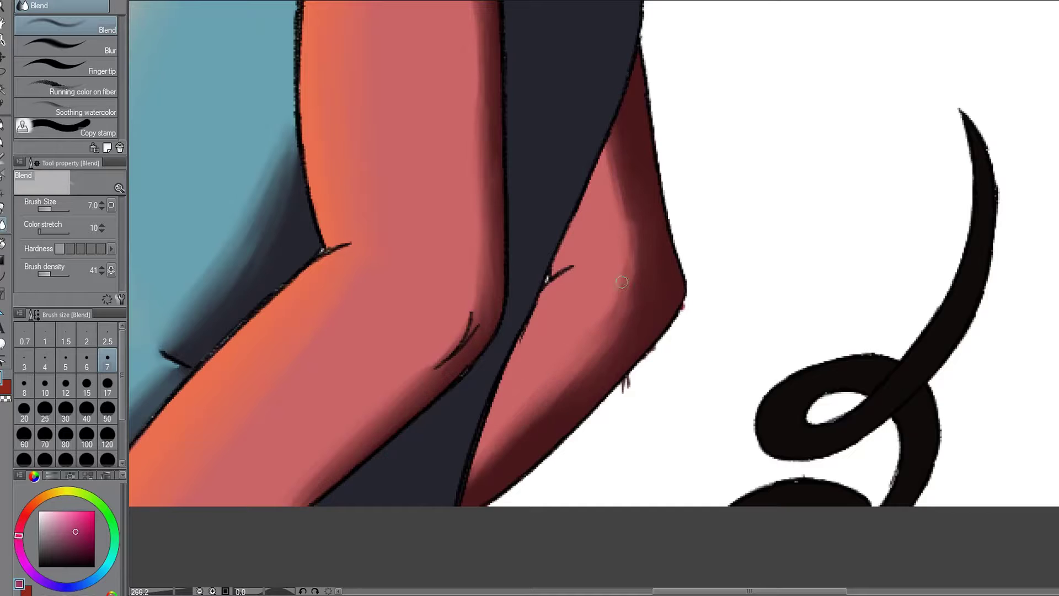
{"action": "scroll", "coordinate": [568, 398], "scroll_direction": "down", "scroll_amount": 2}
{"action": "scroll", "coordinate": [510, 404], "scroll_direction": "up", "scroll_amount": 3}
{"action": "scroll", "coordinate": [648, 269], "scroll_direction": "down", "scroll_amount": 2}
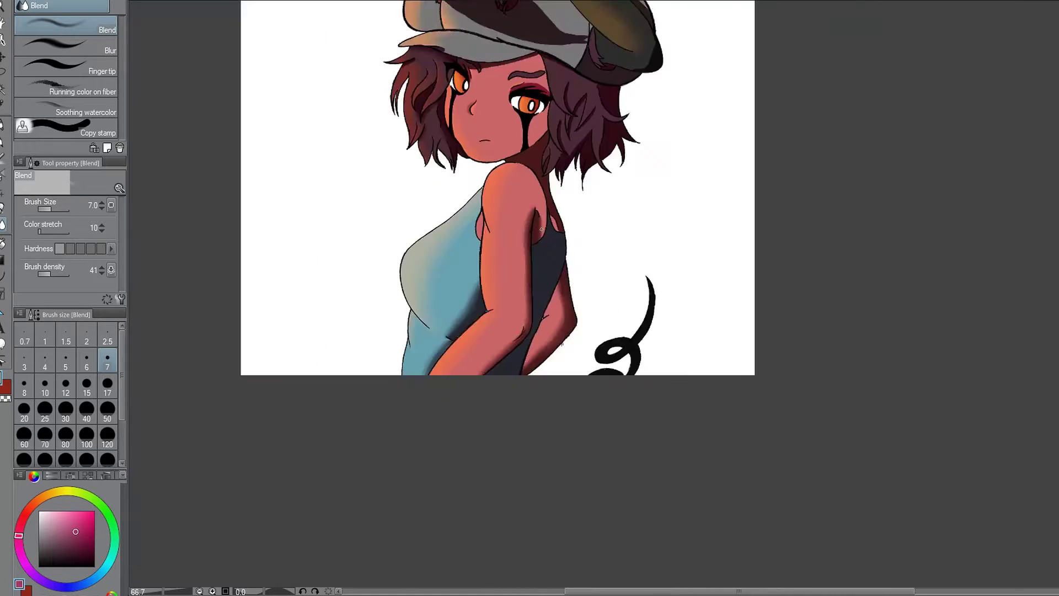
Blend the cap's cast shadow across the forehead and the adjoining right-hand hair at brush size 7.
{"action": "scroll", "coordinate": [334, 109], "scroll_direction": "up", "scroll_amount": 3}
{"action": "mouse_move", "coordinate": [333, 108]}
{"action": "left_mouse_down"}
{"action": "mouse_move", "coordinate": [363, 122]}
{"action": "mouse_move", "coordinate": [587, 73]}
{"action": "left_mouse_up"}
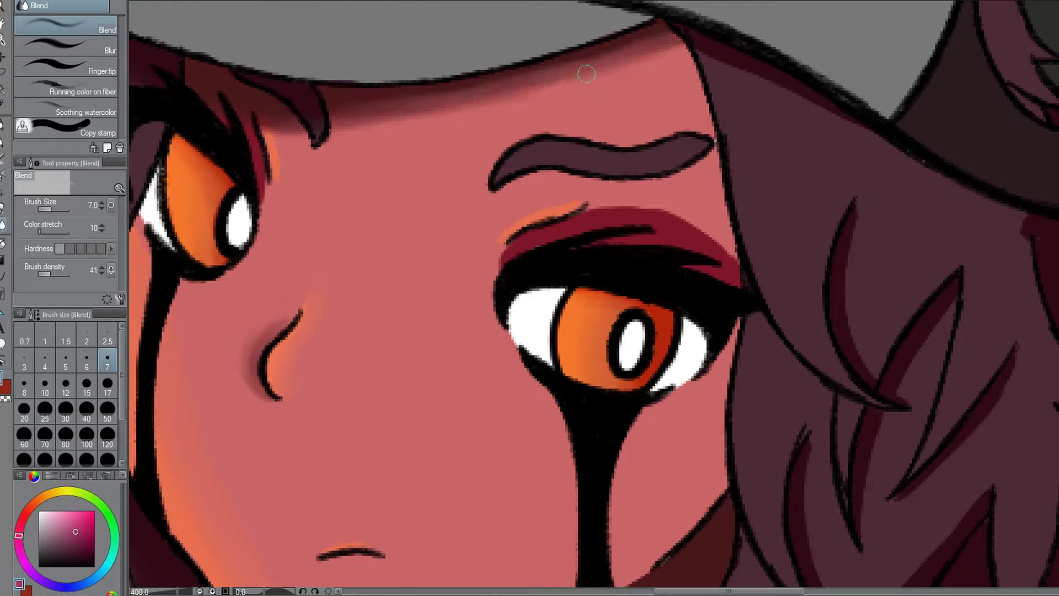
{"action": "scroll", "coordinate": [656, 46], "scroll_direction": "down", "scroll_amount": 2}
{"action": "scroll", "coordinate": [475, 180], "scroll_direction": "up", "scroll_amount": 3}
{"action": "mouse_move", "coordinate": [476, 180]}
{"action": "left_mouse_down"}
{"action": "mouse_move", "coordinate": [434, 154]}
{"action": "mouse_move", "coordinate": [638, 319]}
{"action": "mouse_move", "coordinate": [463, 179]}
{"action": "left_mouse_up"}
{"action": "scroll", "coordinate": [856, 402], "scroll_direction": "down", "scroll_amount": 2}
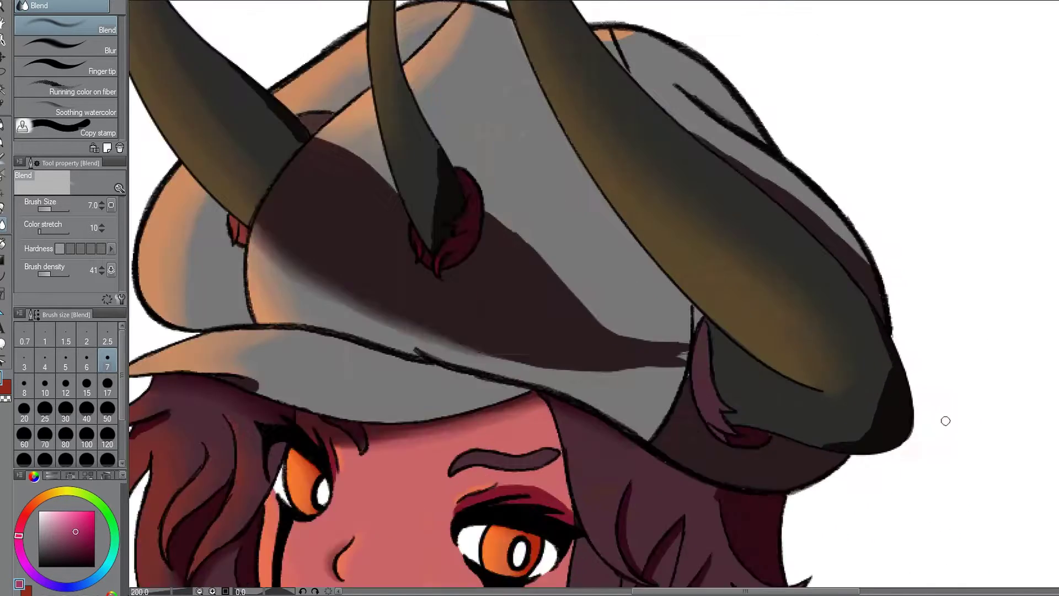
Blend the black shadow into the thick base of the right-hand horn at brush size 7.
{"action": "scroll", "coordinate": [821, 374], "scroll_direction": "up", "scroll_amount": 3}
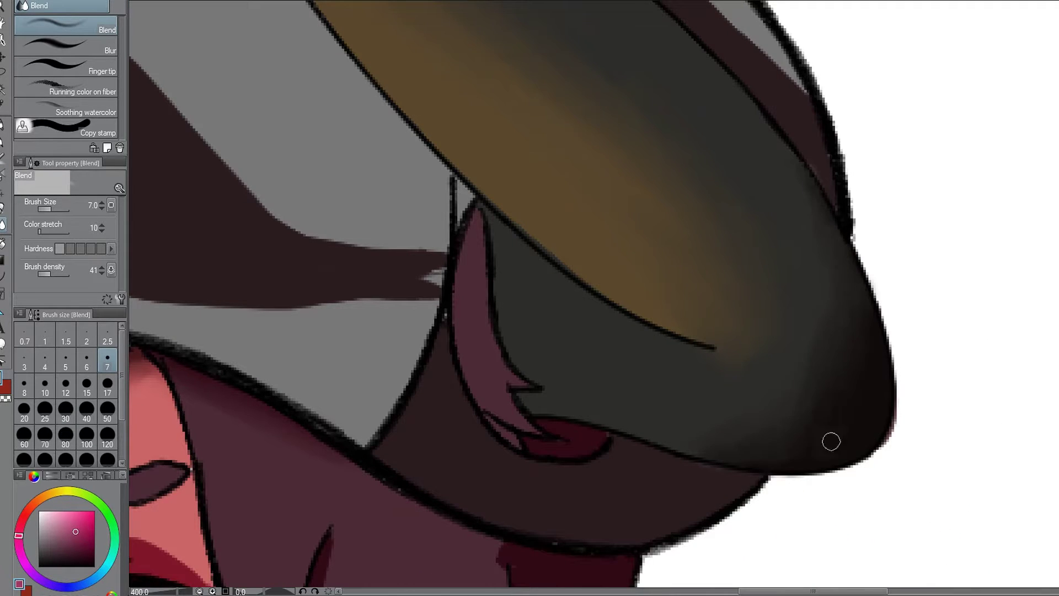
{"action": "scroll", "coordinate": [832, 442], "scroll_direction": "down", "scroll_amount": 2}
{"action": "scroll", "coordinate": [435, 449], "scroll_direction": "up", "scroll_amount": 3}
{"action": "scroll", "coordinate": [435, 449], "scroll_direction": "down", "scroll_amount": 3}
Paint a dark shadow on the cheek beside the right-hand hair with the pen at size 6 and blend it smooth.
{"action": "key", "text": "p"}
{"action": "scroll", "coordinate": [908, 454], "scroll_direction": "up", "scroll_amount": 3}
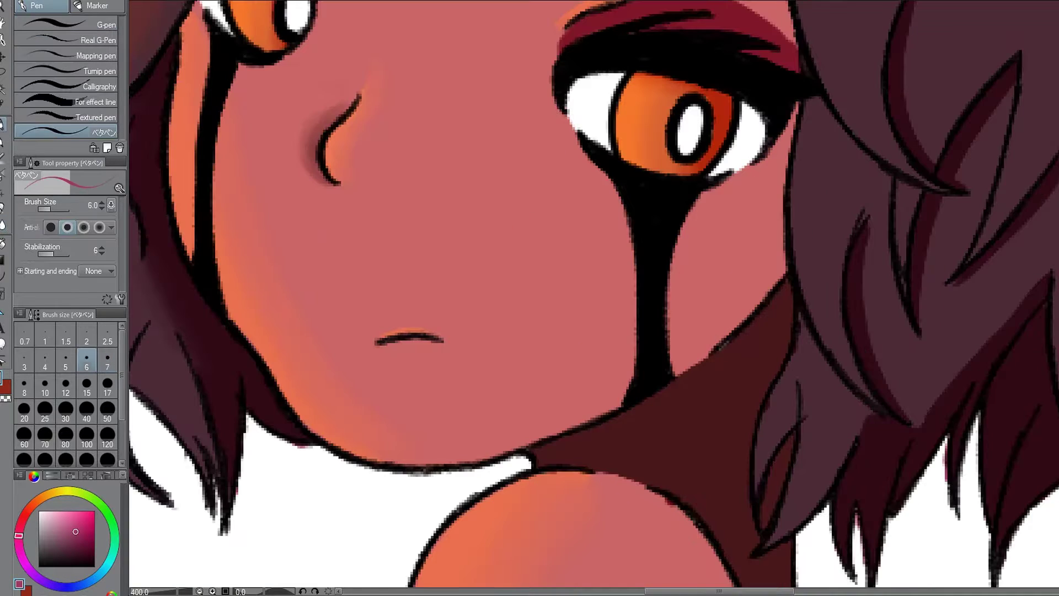
{"action": "left_click", "coordinate": [697, 307], "text": "alt"}
{"action": "mouse_move", "coordinate": [767, 260]}
{"action": "left_mouse_down"}
{"action": "mouse_move", "coordinate": [723, 355]}
{"action": "mouse_move", "coordinate": [775, 260]}
{"action": "mouse_move", "coordinate": [710, 359]}
{"action": "left_mouse_up"}
{"action": "key", "text": "j"}
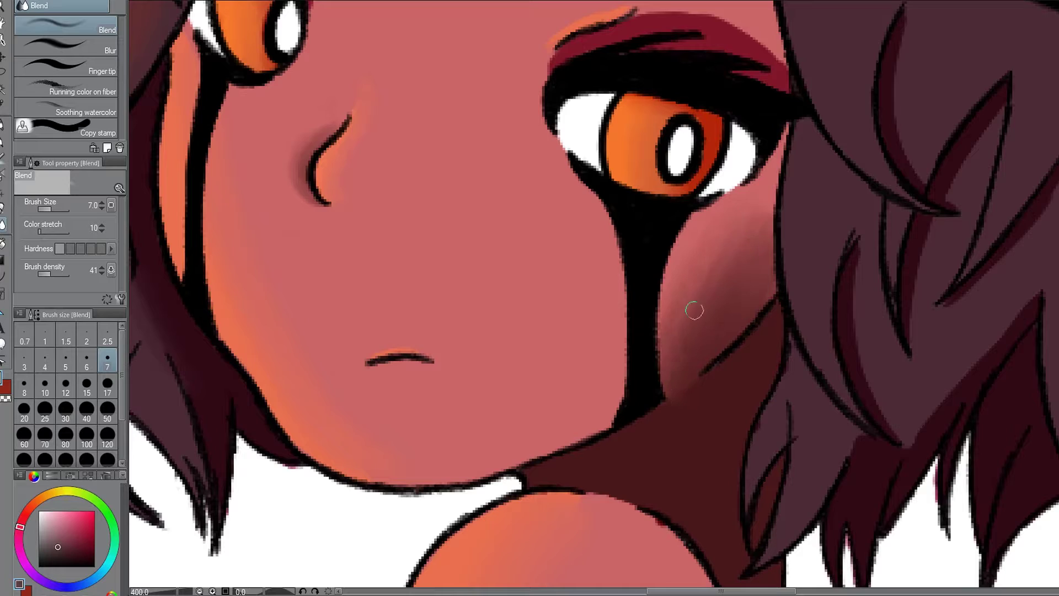
Blend the edges of the crimson eyeshadow above the near eye into the skin at size 7.
{"action": "scroll", "coordinate": [672, 424], "scroll_direction": "down", "scroll_amount": 4}
{"action": "scroll", "coordinate": [560, 257], "scroll_direction": "up", "scroll_amount": 5}
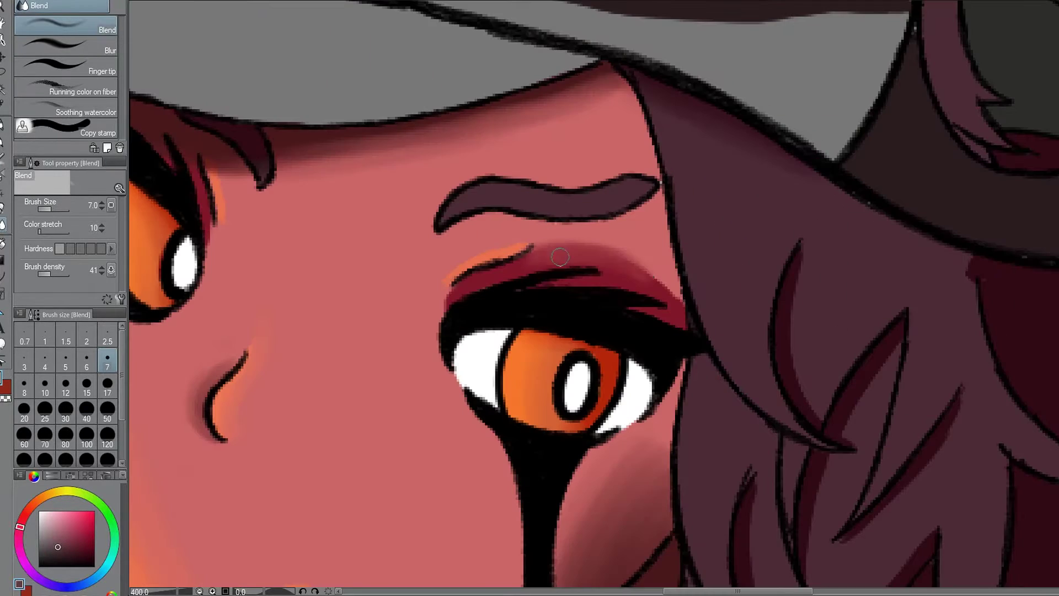
{"action": "scroll", "coordinate": [440, 312], "scroll_direction": "down", "scroll_amount": 5}
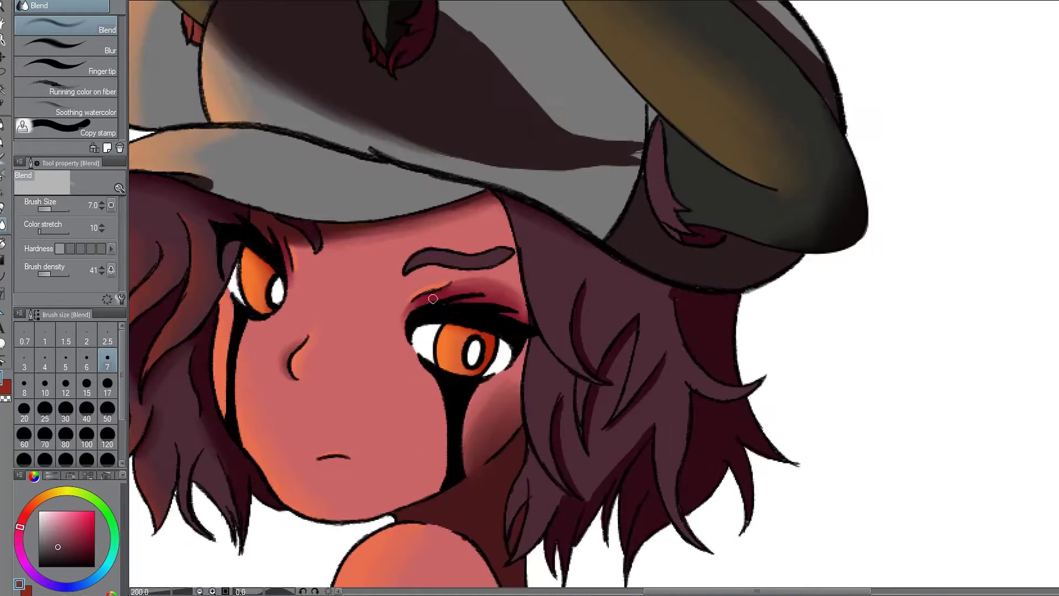
Blend the magenta shadows between the inner locks of the right-hand hair at brush size 7.
{"action": "scroll", "coordinate": [524, 405], "scroll_direction": "up", "scroll_amount": 5}
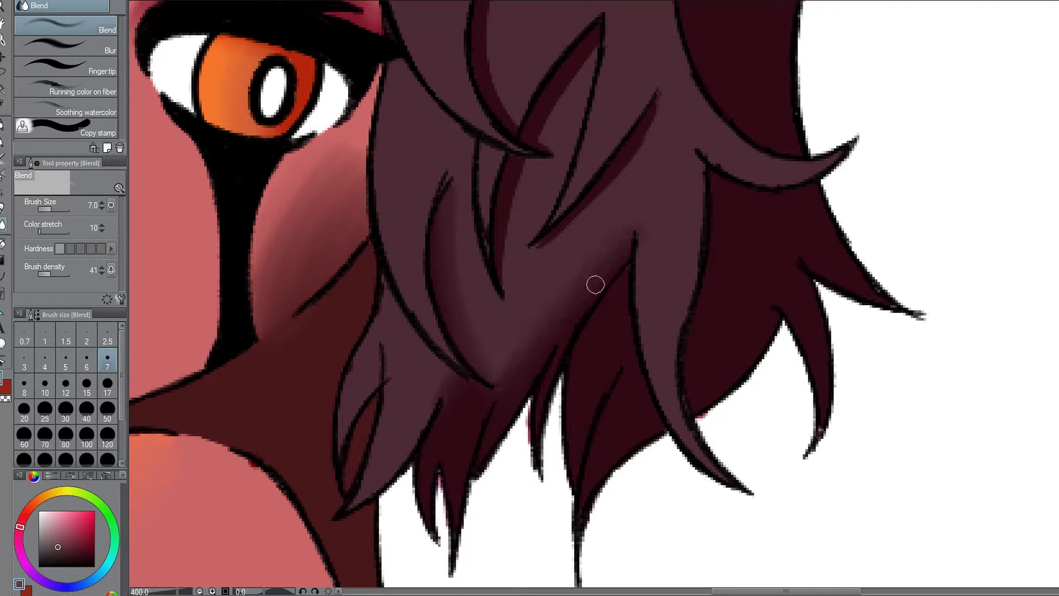
{"action": "left_click_drag", "start_coordinate": [635, 116], "coordinate": [525, 260]}
{"action": "left_click_drag", "start_coordinate": [599, 39], "coordinate": [552, 125]}
{"action": "scroll", "coordinate": [569, 282], "scroll_direction": "down", "scroll_amount": 2}
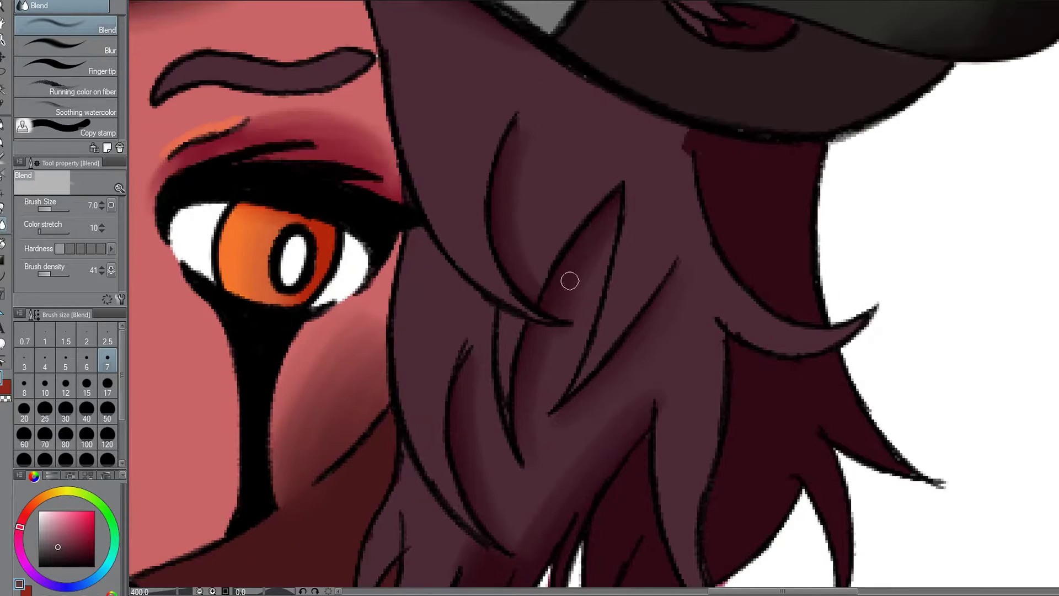
{"action": "scroll", "coordinate": [705, 236], "scroll_direction": "down", "scroll_amount": 3}
Blend the upper and lower edges of the large dark shadow across the front of the cap at size 7.
{"action": "scroll", "coordinate": [705, 236], "scroll_direction": "down", "scroll_amount": 1}
{"action": "scroll", "coordinate": [436, 131], "scroll_direction": "up", "scroll_amount": 5}
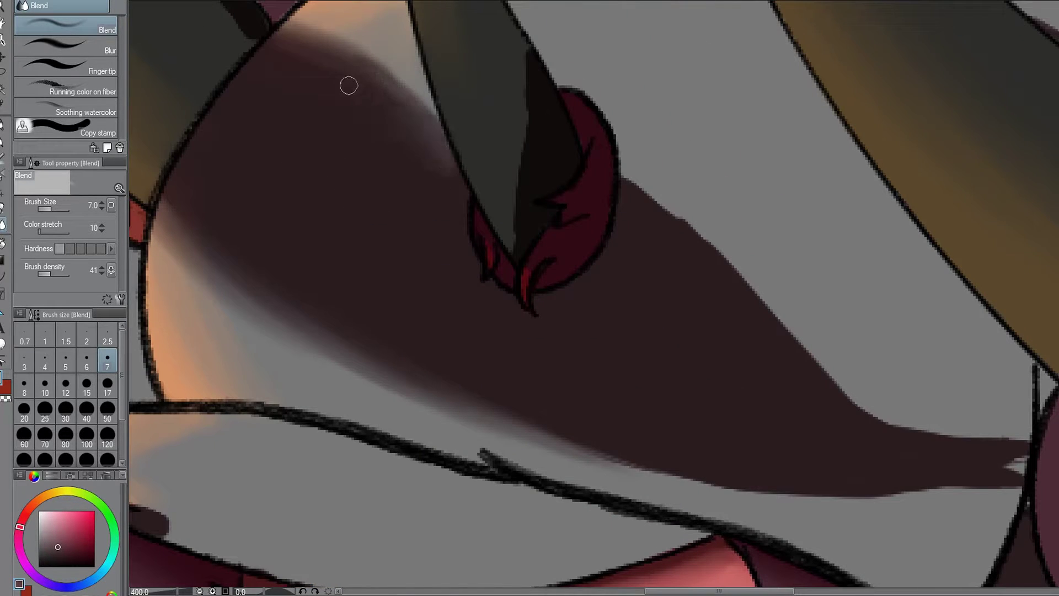
{"action": "mouse_move", "coordinate": [615, 166]}
{"action": "left_mouse_down"}
{"action": "mouse_move", "coordinate": [625, 186]}
{"action": "mouse_move", "coordinate": [820, 355]}
{"action": "mouse_move", "coordinate": [931, 428]}
{"action": "mouse_move", "coordinate": [908, 418]}
{"action": "left_mouse_up"}
{"action": "scroll", "coordinate": [908, 418], "scroll_direction": "right", "scroll_amount": 5}
{"action": "mouse_move", "coordinate": [239, 397]}
{"action": "left_mouse_down"}
{"action": "mouse_move", "coordinate": [457, 480]}
{"action": "mouse_move", "coordinate": [662, 462]}
{"action": "mouse_move", "coordinate": [469, 449]}
{"action": "left_mouse_up"}
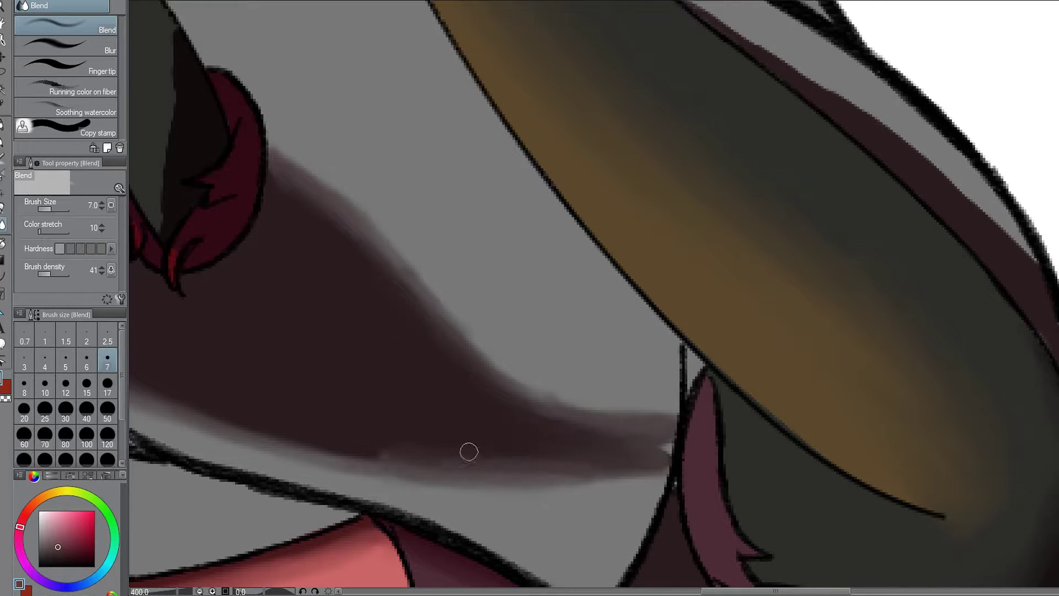
{"action": "scroll", "coordinate": [208, 343], "scroll_direction": "down", "scroll_amount": 2}
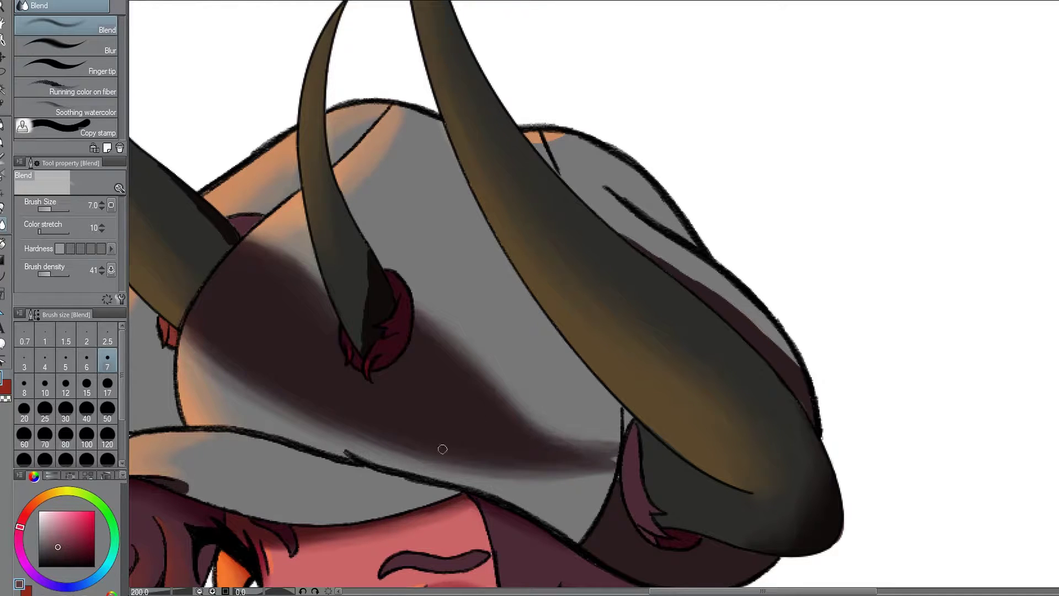
Blend the dark shadow along the cap's back edge behind the large horn and show the background again.
{"action": "scroll", "coordinate": [443, 450], "scroll_direction": "down", "scroll_amount": 2}
{"action": "scroll", "coordinate": [442, 449], "scroll_direction": "up", "scroll_amount": 1}
{"action": "scroll", "coordinate": [497, 280], "scroll_direction": "down", "scroll_amount": 3}
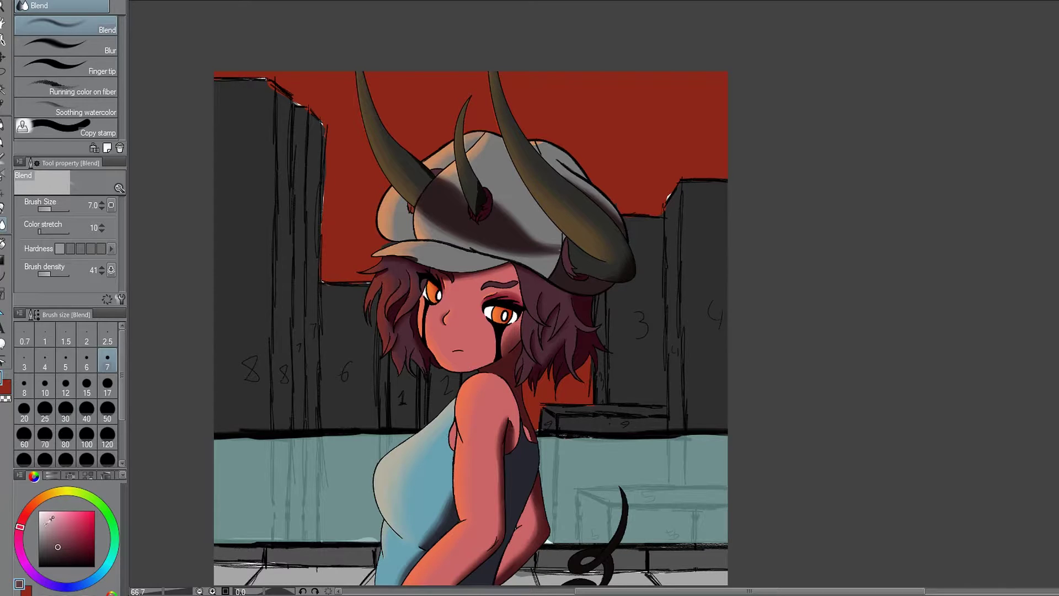
{"action": "left_click", "coordinate": [33, 592]}
{"action": "key", "text": "p"}
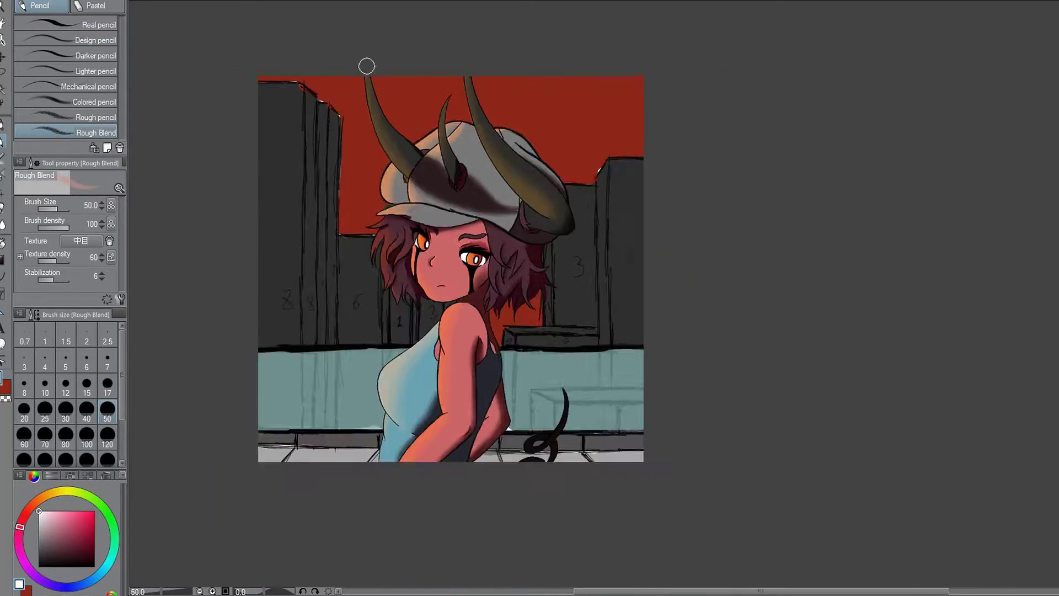
{"action": "scroll", "coordinate": [366, 64], "scroll_direction": "up", "scroll_amount": 1}
{"action": "left_click", "coordinate": [456, 119]}
{"action": "key", "text": "ctrl+z"}
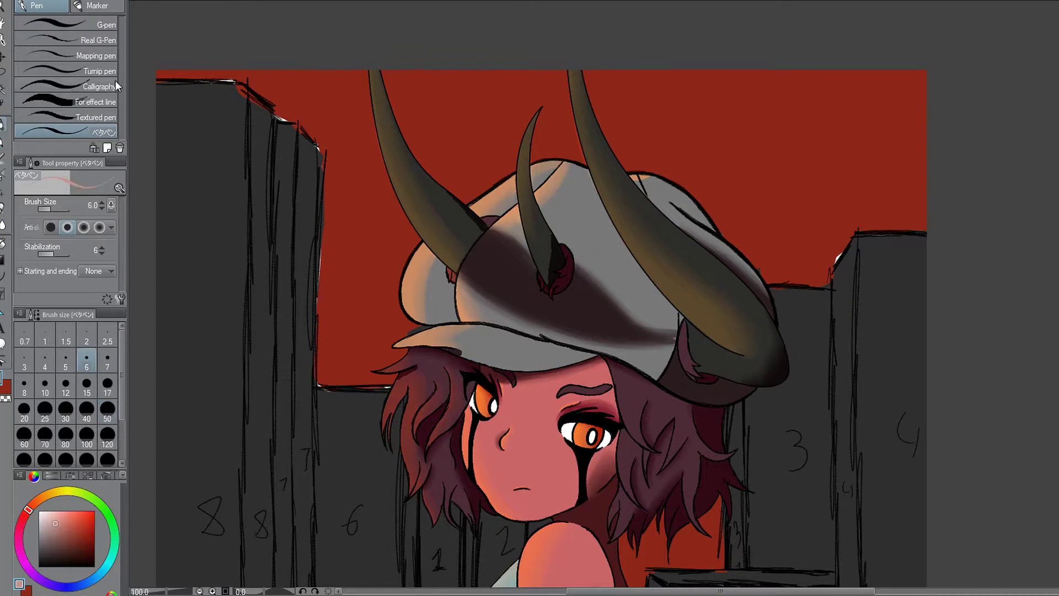
Paint pale pink cloud wisps across the red sky with the Textured pen at size 17 and blend them at size 7.
{"action": "key", "text": "p"}
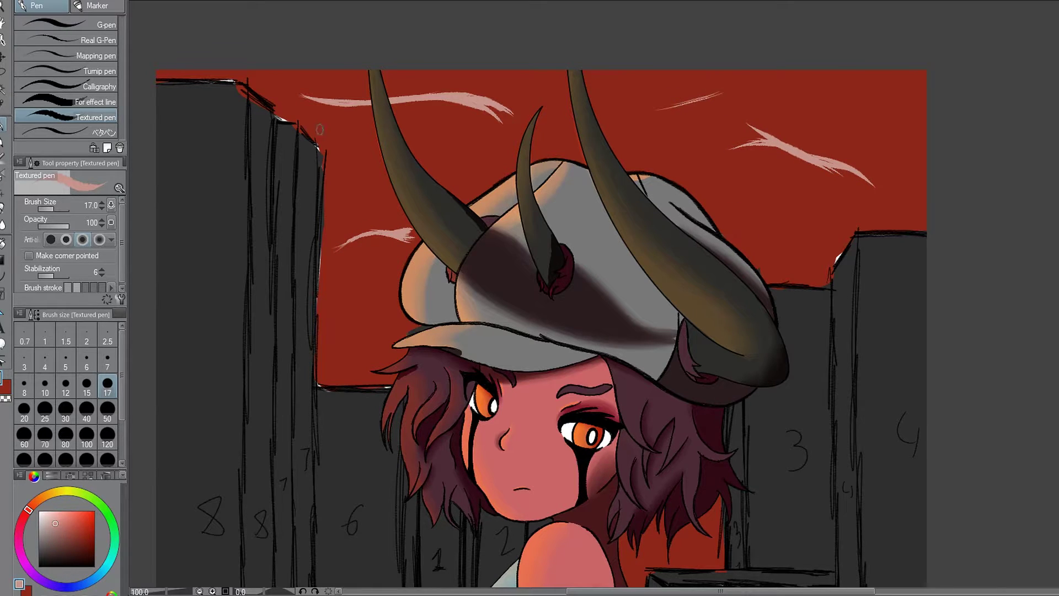
{"action": "scroll", "coordinate": [598, 149], "scroll_direction": "up", "scroll_amount": 1}
{"action": "key", "text": "j"}
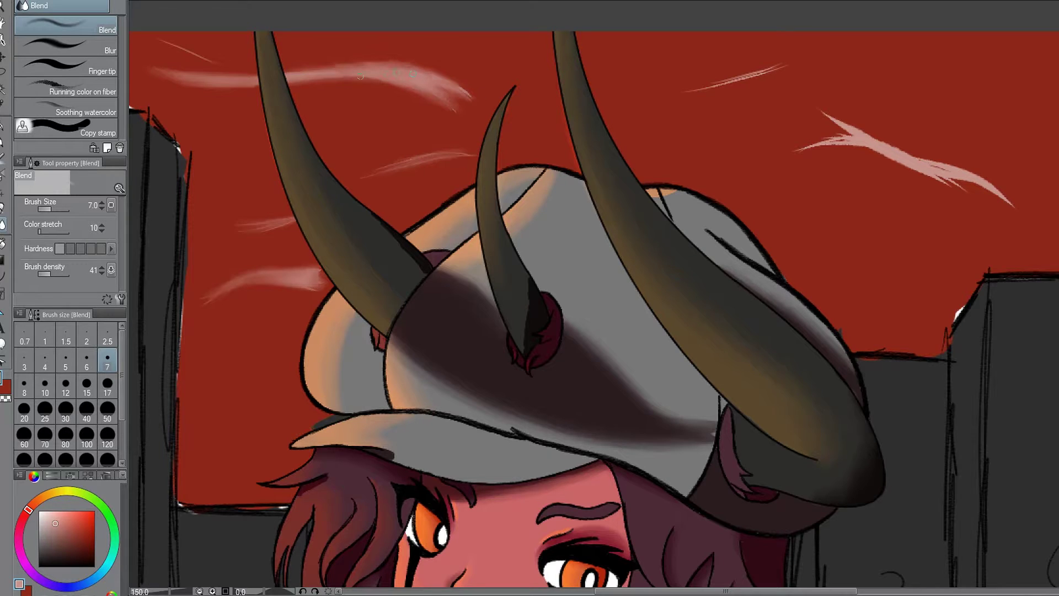
{"action": "scroll", "coordinate": [1004, 277], "scroll_direction": "down", "scroll_amount": 6}
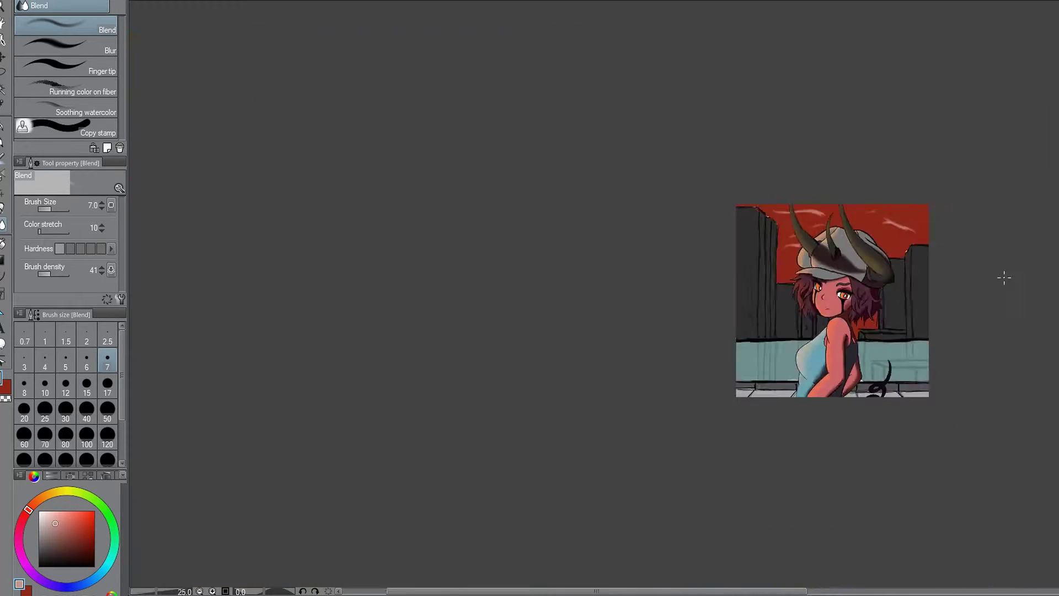
{"action": "scroll", "coordinate": [863, 192], "scroll_direction": "up", "scroll_amount": 3}
{"action": "left_click_drag", "start_coordinate": [871, 204], "coordinate": [858, 213]}
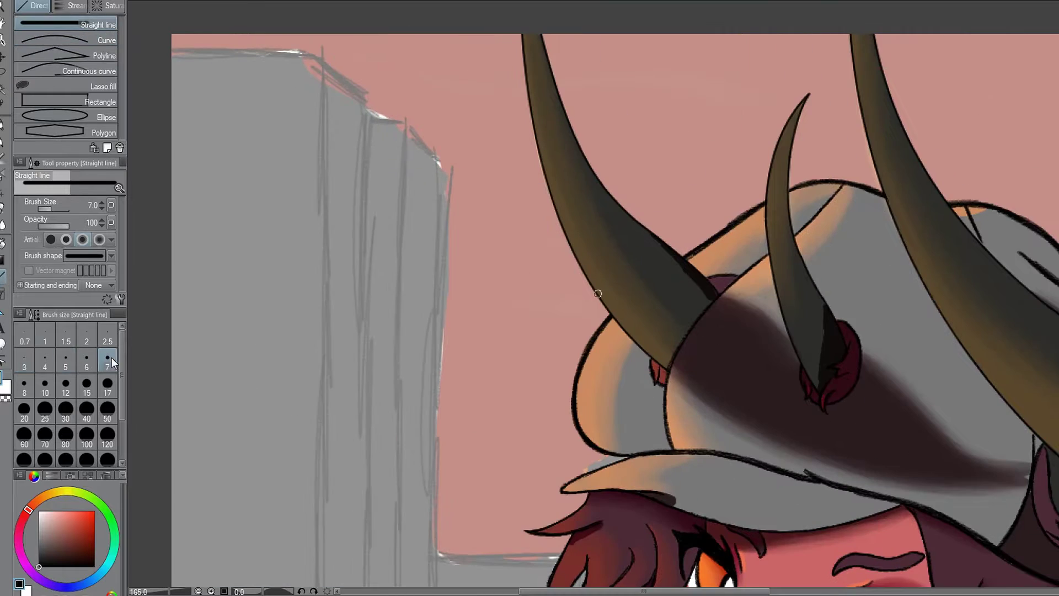
Outline the flat roof and sloped corner of the leftmost building with black straight lines at brush size 5.
{"action": "left_click_drag", "start_coordinate": [303, 48], "coordinate": [321, 53]}
{"action": "scroll", "coordinate": [321, 53], "scroll_direction": "up", "scroll_amount": 3}
{"action": "left_click_drag", "start_coordinate": [321, 53], "coordinate": [367, 93]}
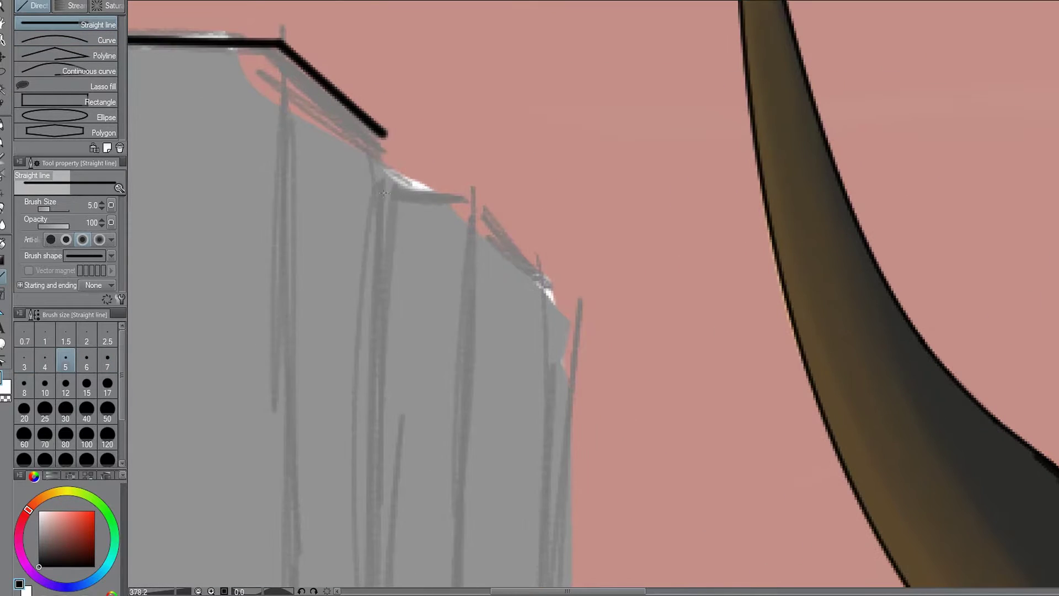
{"action": "key", "text": "ctrl+z"}
Lasso the leftmost building's sloped roof line and place a copy at the neighbouring building's roof corner.
{"action": "key", "text": "m"}
{"action": "mouse_move", "coordinate": [294, 27]}
{"action": "left_mouse_down"}
{"action": "mouse_move", "coordinate": [396, 121]}
{"action": "mouse_move", "coordinate": [347, 38]}
{"action": "left_mouse_up"}
{"action": "scroll", "coordinate": [347, 38], "scroll_direction": "up", "scroll_amount": 3}
{"action": "left_click_drag", "start_coordinate": [249, 7], "coordinate": [343, 55]}
{"action": "key", "text": "ctrl+t"}
{"action": "scroll", "coordinate": [475, 190], "scroll_direction": "down", "scroll_amount": 2}
{"action": "left_click_drag", "start_coordinate": [475, 190], "coordinate": [670, 367]}
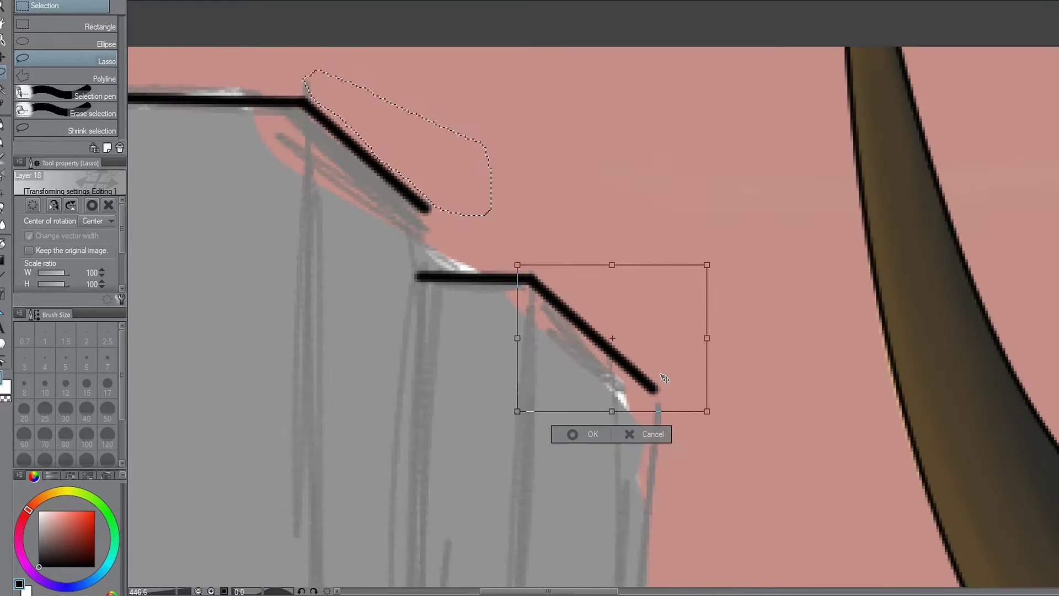
{"action": "scroll", "coordinate": [646, 274], "scroll_direction": "down", "scroll_amount": 1}
{"action": "key", "text": "Return"}
Draw a black vertical straight line from the leftmost building's roof corner down past the canvas bottom at size 5.
{"action": "scroll", "coordinate": [645, 273], "scroll_direction": "down", "scroll_amount": 5}
{"action": "scroll", "coordinate": [390, 355], "scroll_direction": "up", "scroll_amount": 4}
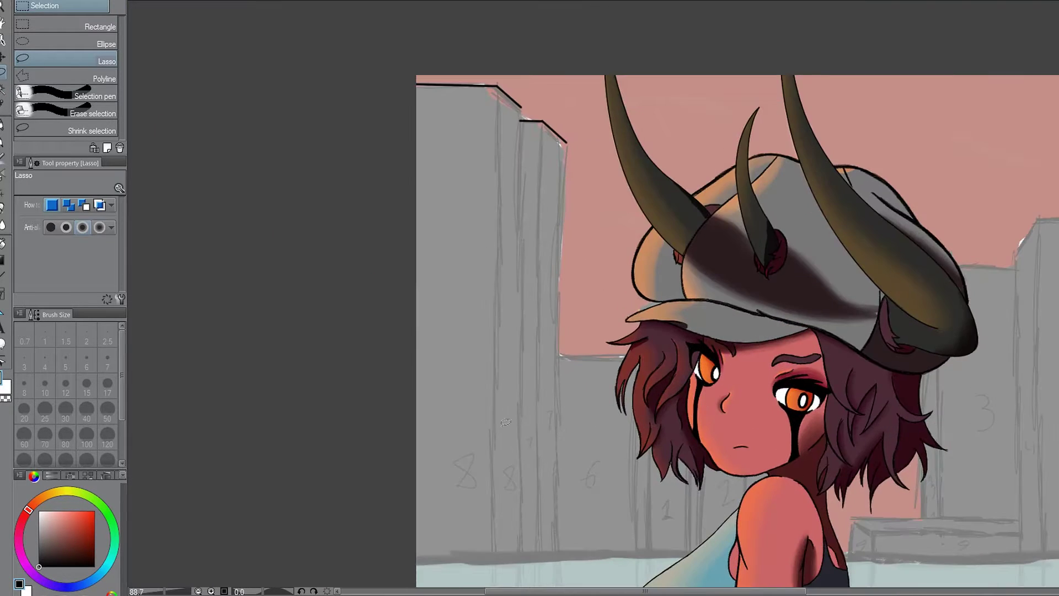
{"action": "key", "text": "u"}
{"action": "scroll", "coordinate": [512, 169], "scroll_direction": "up", "scroll_amount": 3}
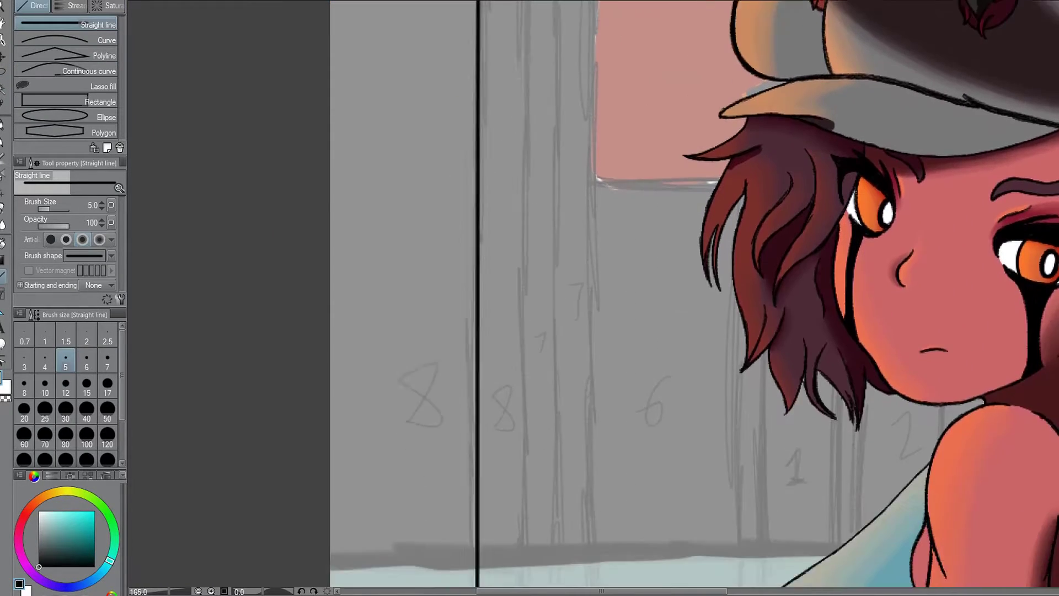
{"action": "scroll", "coordinate": [511, 169], "scroll_direction": "down", "scroll_amount": 6}
{"action": "scroll", "coordinate": [494, 390], "scroll_direction": "down", "scroll_amount": 5}
Draw a second vertical line down from the first roof slope's lower end and trim its excess with the Hard eraser at size 6.
{"action": "scroll", "coordinate": [495, 390], "scroll_direction": "up", "scroll_amount": 8}
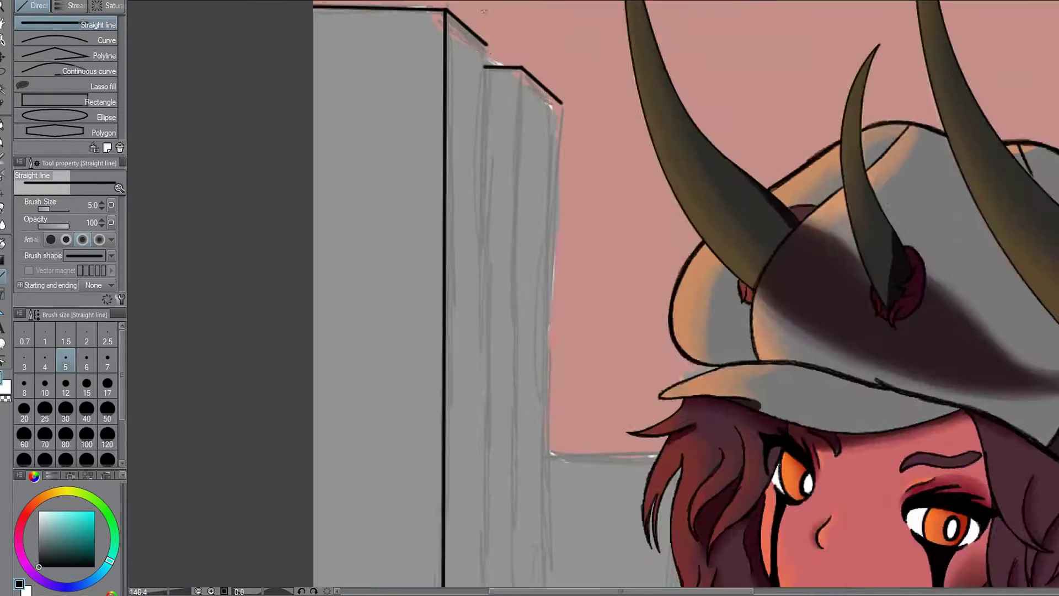
{"action": "scroll", "coordinate": [494, 390], "scroll_direction": "down", "scroll_amount": 3}
{"action": "scroll", "coordinate": [485, 539], "scroll_direction": "down", "scroll_amount": 3}
{"action": "scroll", "coordinate": [485, 539], "scroll_direction": "up", "scroll_amount": 2}
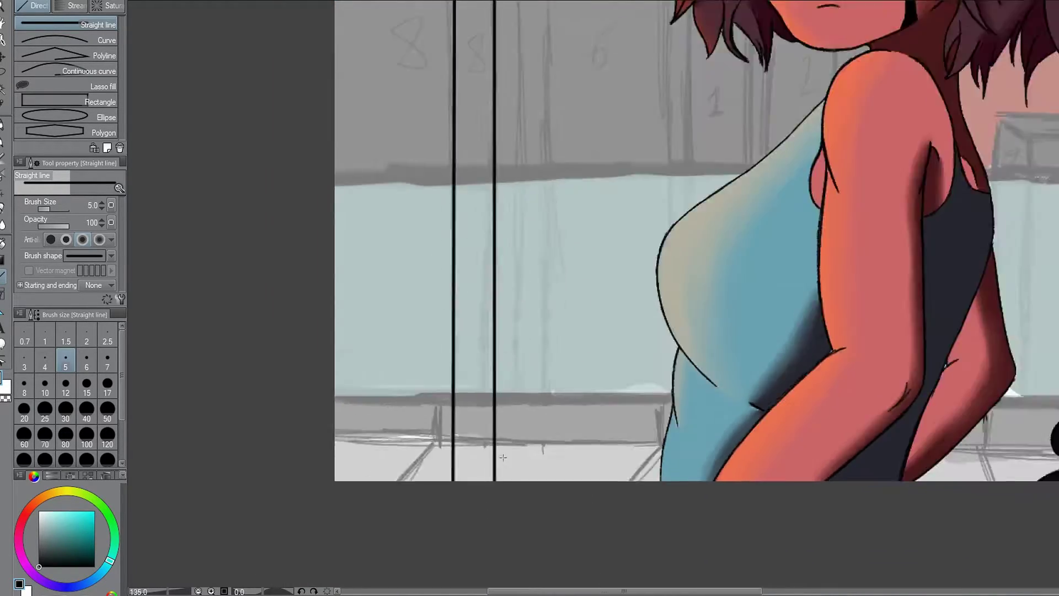
{"action": "scroll", "coordinate": [484, 539], "scroll_direction": "down", "scroll_amount": 4}
{"action": "scroll", "coordinate": [459, 173], "scroll_direction": "up", "scroll_amount": 6}
{"action": "scroll", "coordinate": [459, 173], "scroll_direction": "up", "scroll_amount": 3}
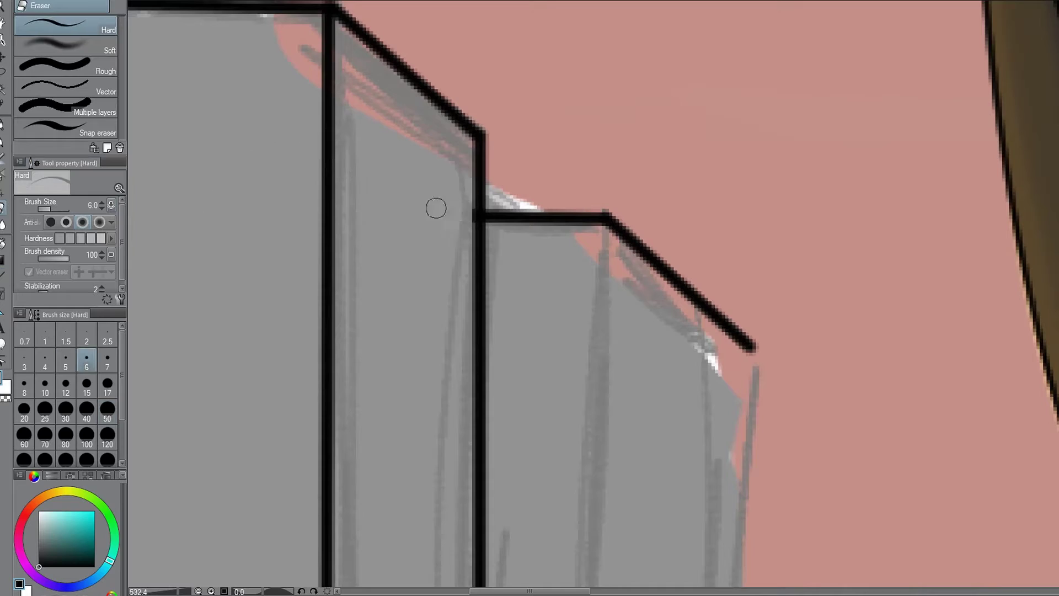
Draw a third vertical straight line from the second building's roof corner down past the canvas bottom at size 5.
{"action": "scroll", "coordinate": [435, 208], "scroll_direction": "down", "scroll_amount": 5}
{"action": "scroll", "coordinate": [434, 208], "scroll_direction": "up", "scroll_amount": 4}
{"action": "scroll", "coordinate": [469, 113], "scroll_direction": "down", "scroll_amount": 8}
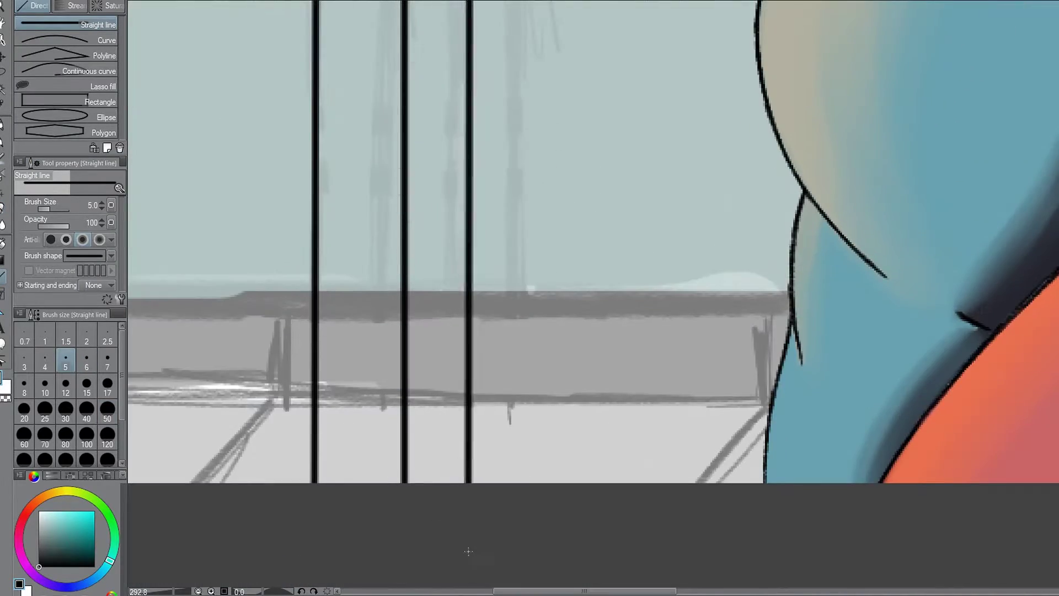
Draw a fourth vertical straight line from the second roof slope's lower end down past the canvas bottom at size 5.
{"action": "scroll", "coordinate": [469, 113], "scroll_direction": "up", "scroll_amount": 5}
{"action": "scroll", "coordinate": [469, 113], "scroll_direction": "down", "scroll_amount": 10}
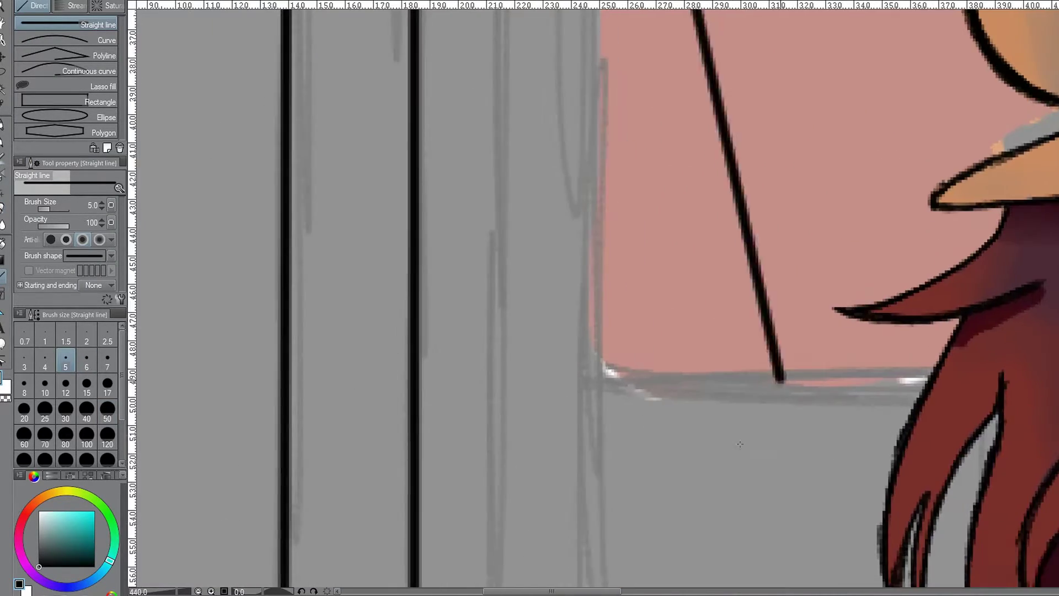
{"action": "scroll", "coordinate": [515, 487], "scroll_direction": "down", "scroll_amount": 6}
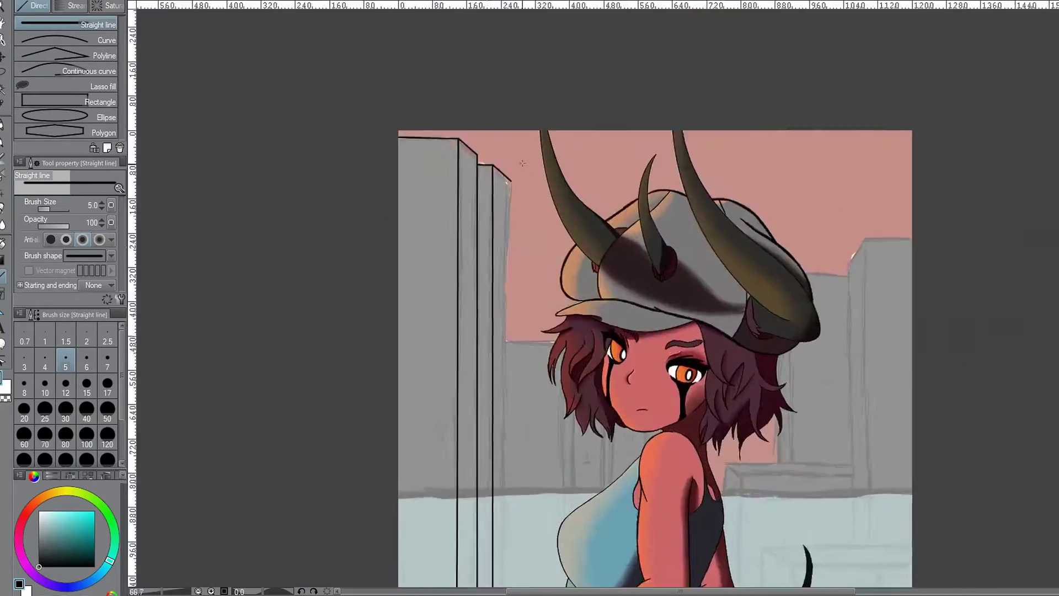
{"action": "scroll", "coordinate": [516, 487], "scroll_direction": "up", "scroll_amount": 5}
{"action": "scroll", "coordinate": [503, 98], "scroll_direction": "down", "scroll_amount": 6}
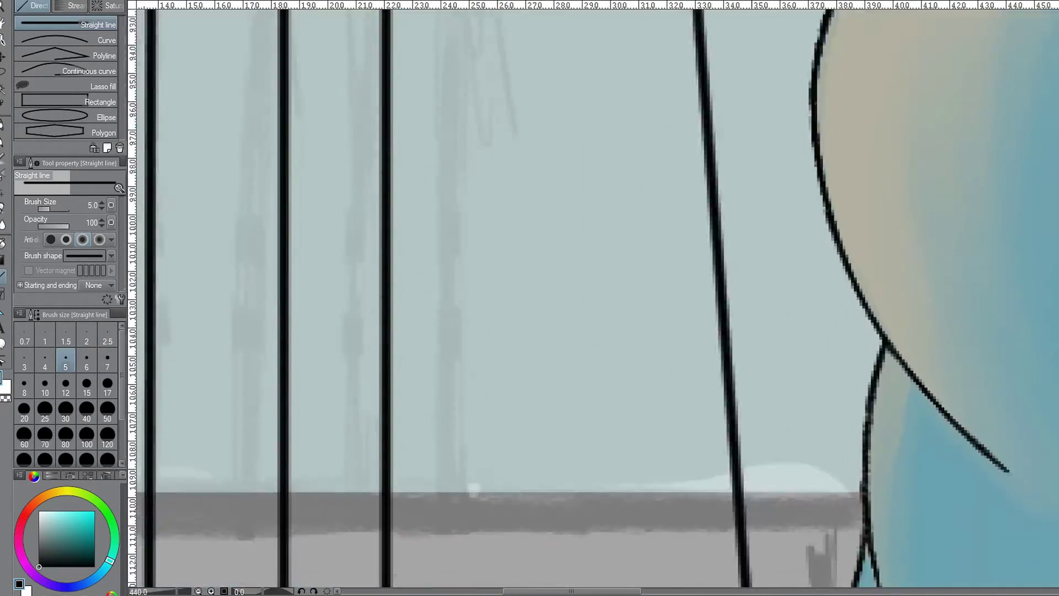
{"action": "scroll", "coordinate": [503, 97], "scroll_direction": "up", "scroll_amount": 4}
{"action": "scroll", "coordinate": [503, 97], "scroll_direction": "up", "scroll_amount": 4}
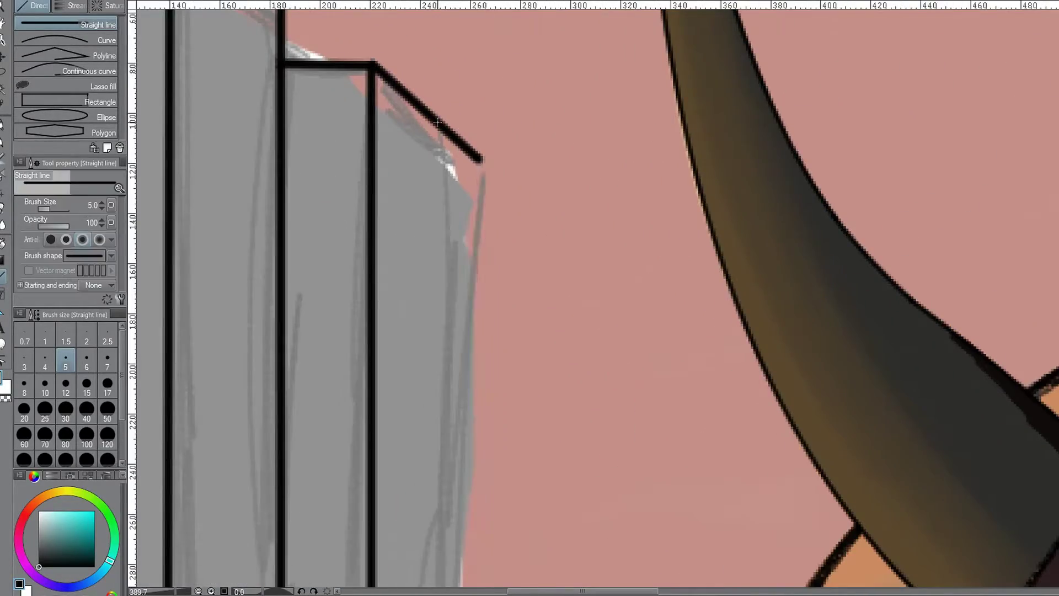
{"action": "scroll", "coordinate": [438, 309], "scroll_direction": "down", "scroll_amount": 8}
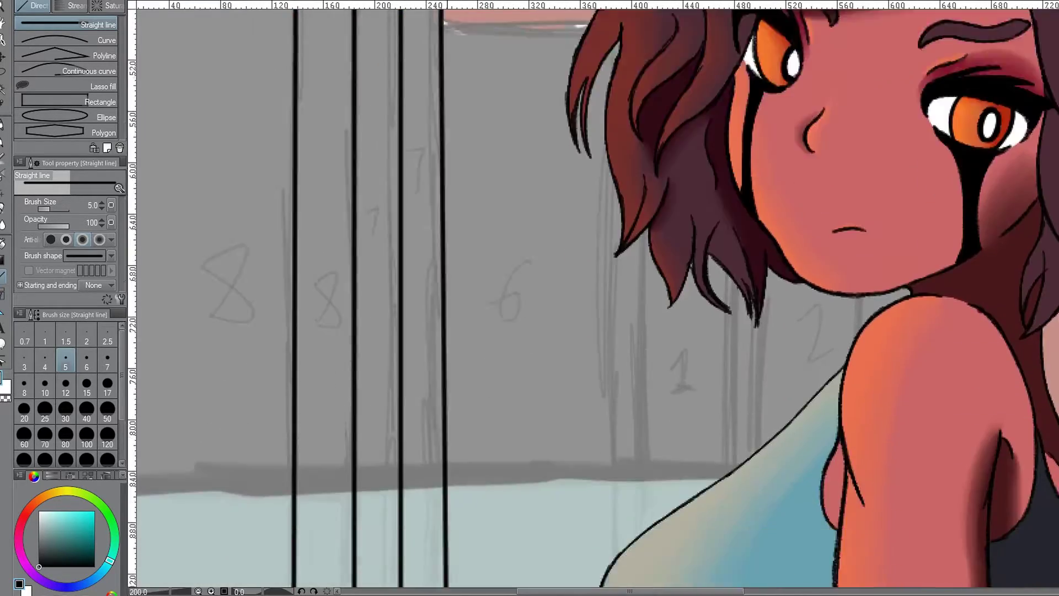
{"action": "scroll", "coordinate": [441, 489], "scroll_direction": "down", "scroll_amount": 8}
{"action": "scroll", "coordinate": [441, 331], "scroll_direction": "up", "scroll_amount": 8}
{"action": "key", "text": "e"}
{"action": "scroll", "coordinate": [607, 369], "scroll_direction": "down", "scroll_amount": 6}
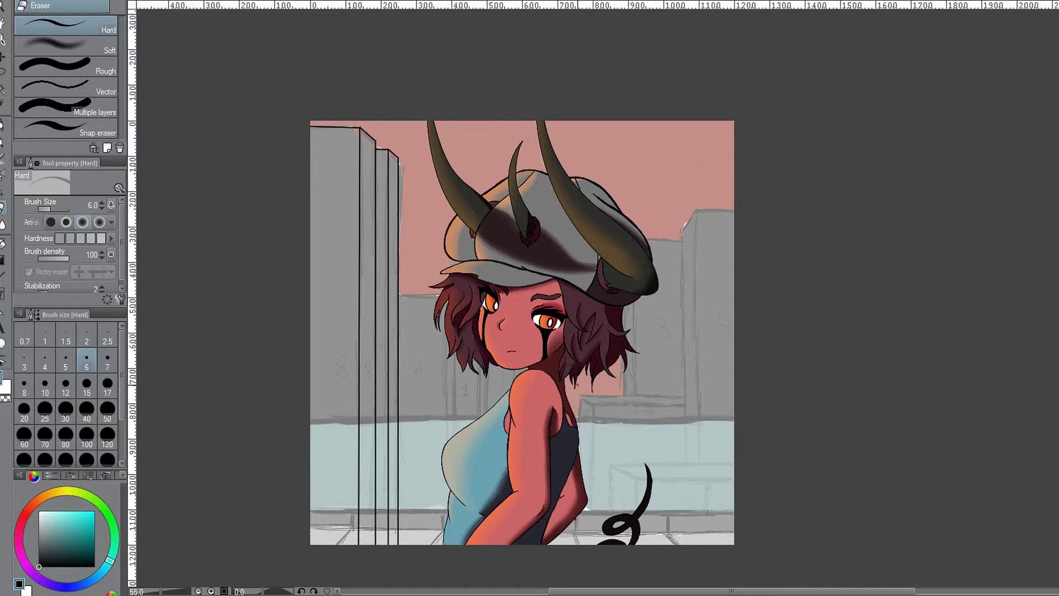
{"action": "scroll", "coordinate": [552, 497], "scroll_direction": "up", "scroll_amount": 5}
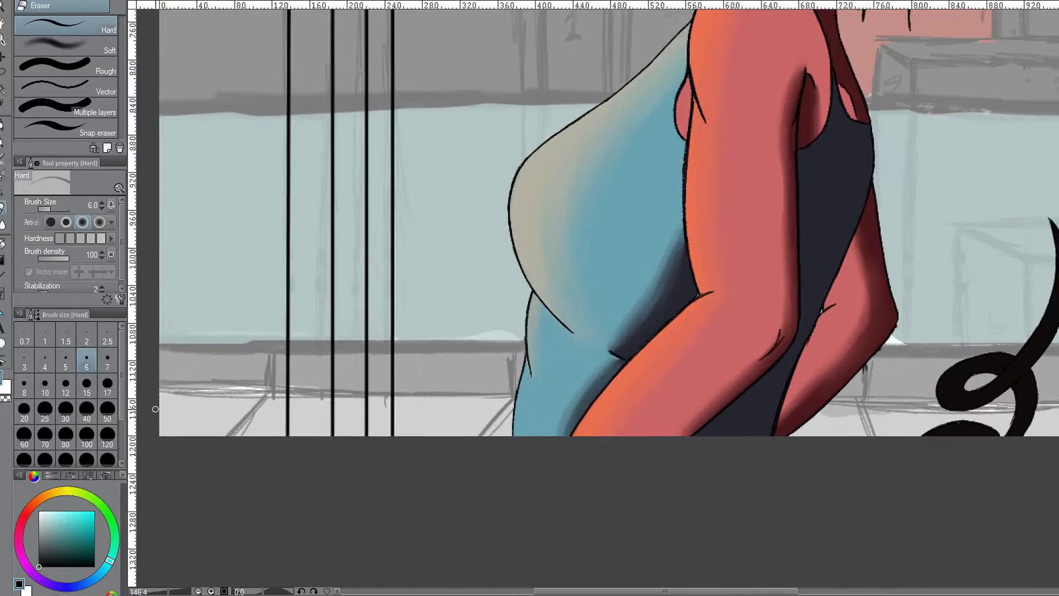
Draw a horizontal straight line at size 5 across the full canvas width where the low wall meets the floor.
{"action": "key", "text": "u"}
{"action": "scroll", "coordinate": [596, 220], "scroll_direction": "right", "scroll_amount": 5}
{"action": "scroll", "coordinate": [541, 305], "scroll_direction": "down", "scroll_amount": 4}
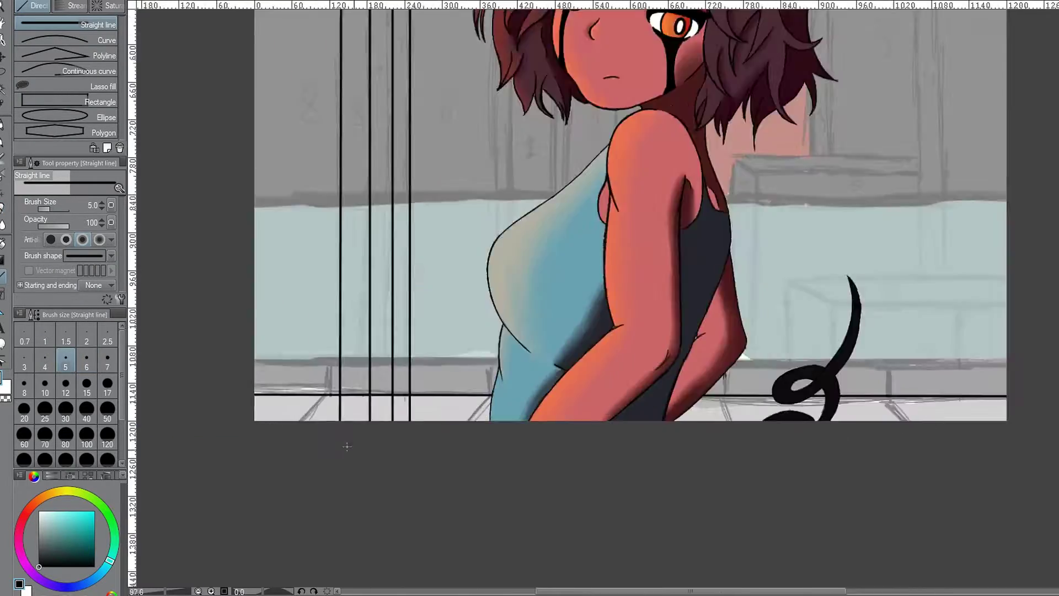
{"action": "scroll", "coordinate": [386, 275], "scroll_direction": "up", "scroll_amount": 4}
{"action": "scroll", "coordinate": [542, 305], "scroll_direction": "down", "scroll_amount": 6}
{"action": "scroll", "coordinate": [541, 305], "scroll_direction": "up", "scroll_amount": 3}
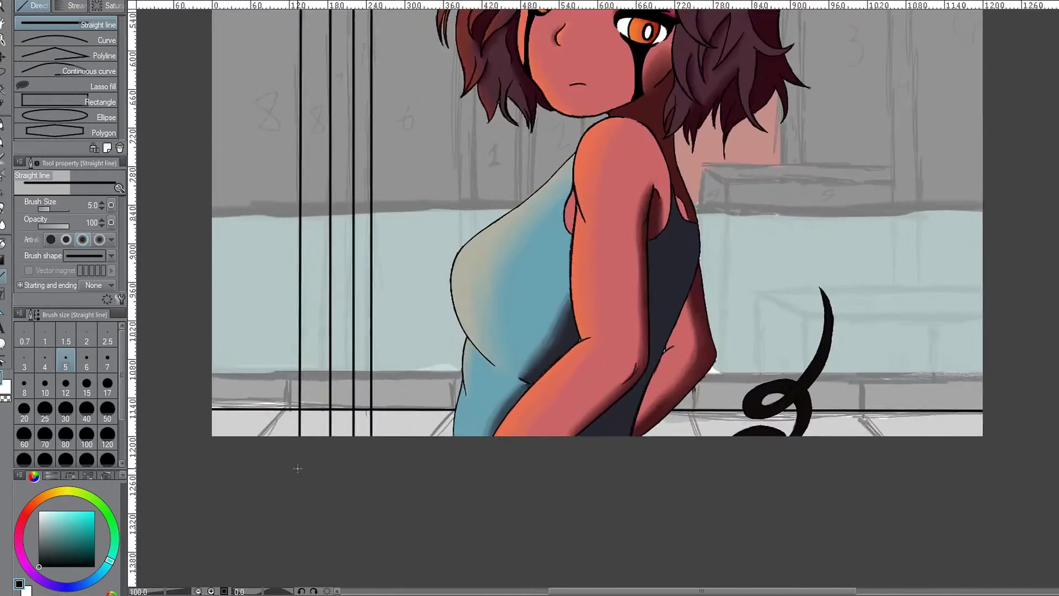
{"action": "scroll", "coordinate": [296, 465], "scroll_direction": "down", "scroll_amount": 4}
{"action": "scroll", "coordinate": [398, 275], "scroll_direction": "up", "scroll_amount": 2}
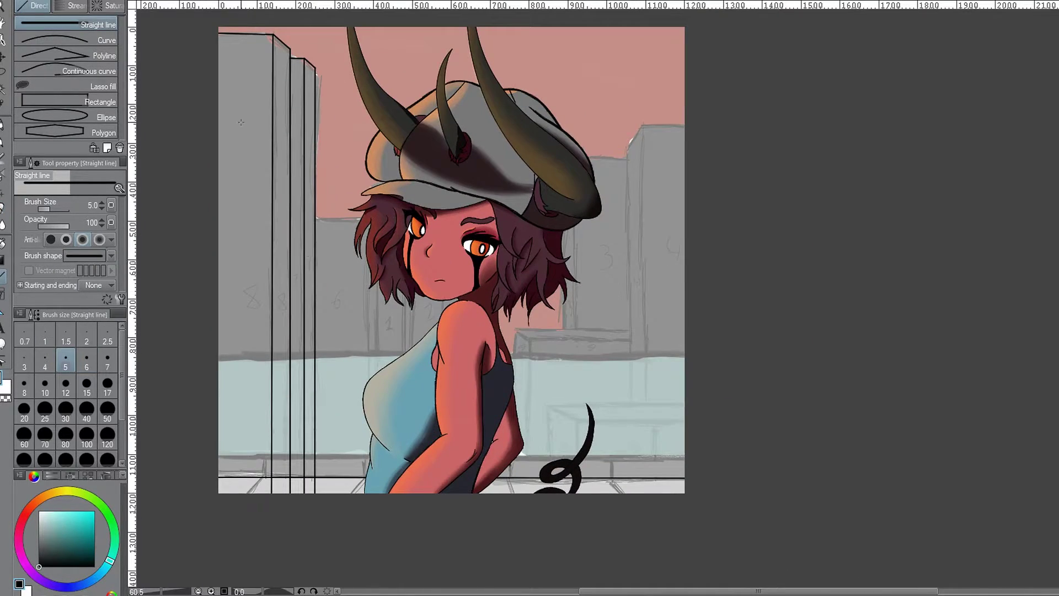
Ink the leftmost wall and floor seam with straight diagonal and vertical lines, reducing the brush size to 3.
{"action": "scroll", "coordinate": [352, 434], "scroll_direction": "up", "scroll_amount": 5}
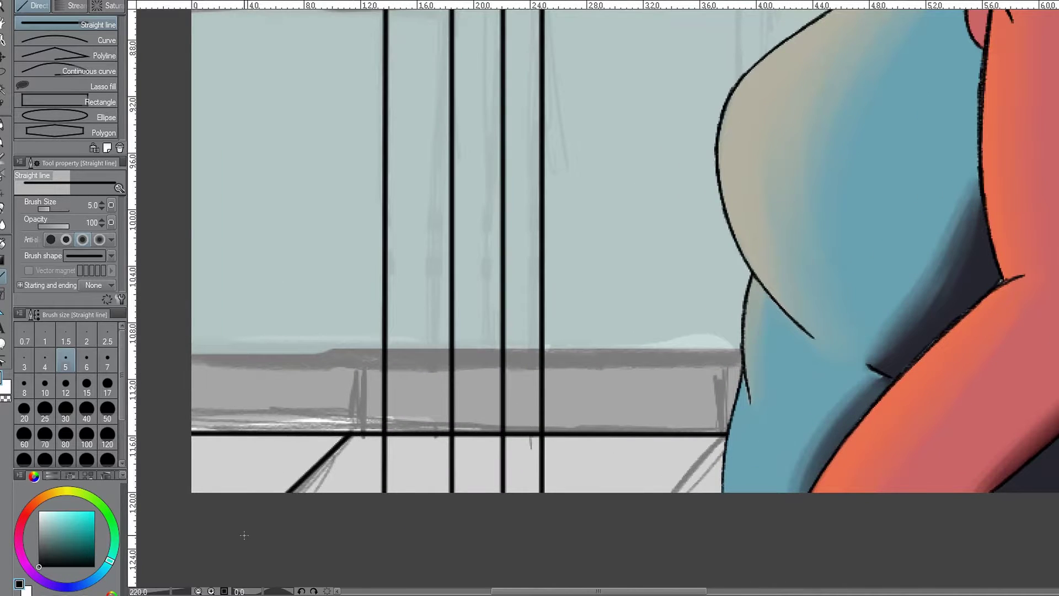
{"action": "scroll", "coordinate": [244, 535], "scroll_direction": "up", "scroll_amount": 3}
{"action": "key", "text": "bracketleft"}
{"action": "key", "text": "bracketleft"}
{"action": "left_click_drag", "start_coordinate": [391, 420], "coordinate": [391, 287]}
{"action": "scroll", "coordinate": [390, 286], "scroll_direction": "down", "scroll_amount": 3}
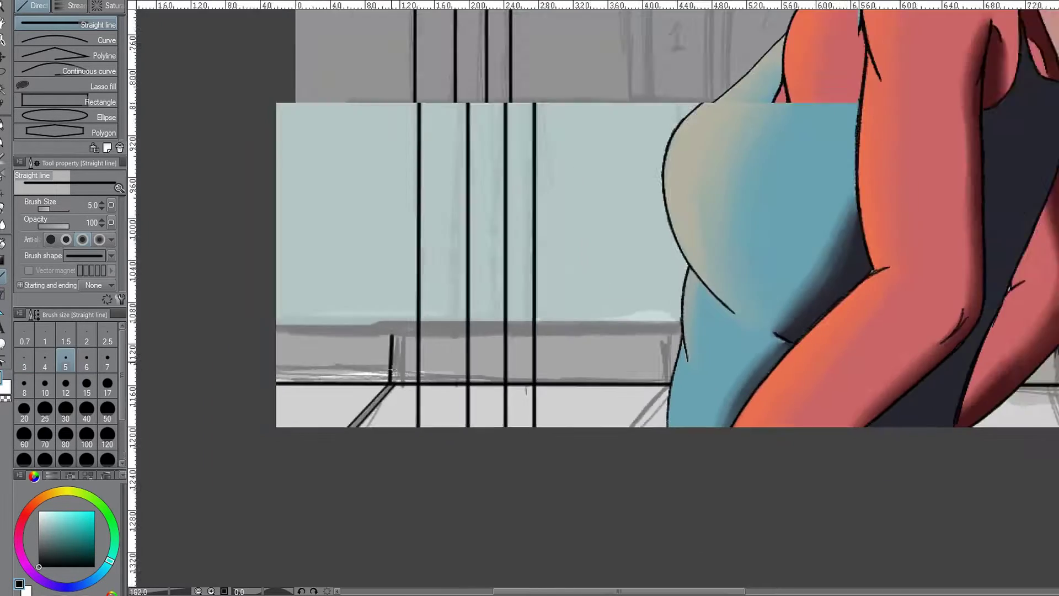
Ink the seam beside the character's blue shirt with paired diagonal floor lines and vertical wall lines at size 3.
{"action": "scroll", "coordinate": [380, 259], "scroll_direction": "up", "scroll_amount": 4}
{"action": "scroll", "coordinate": [422, 326], "scroll_direction": "down", "scroll_amount": 3}
{"action": "scroll", "coordinate": [773, 298], "scroll_direction": "up", "scroll_amount": 4}
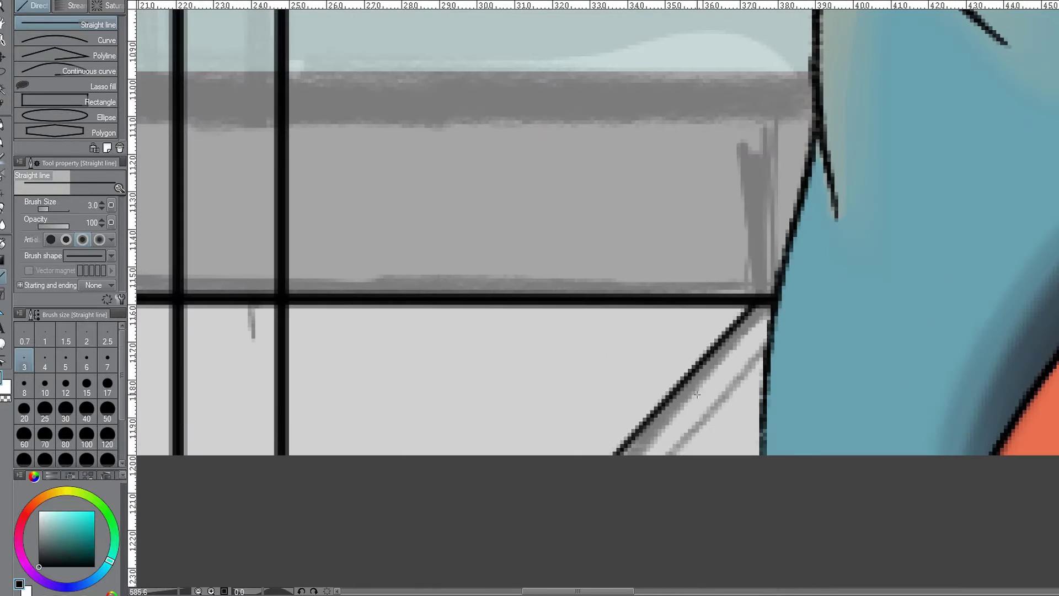
{"action": "mouse_move", "coordinate": [750, 119]}
{"action": "left_mouse_down"}
{"action": "mouse_move", "coordinate": [750, 297]}
{"action": "mouse_move", "coordinate": [770, 119]}
{"action": "left_mouse_up"}
Ink the remaining wall and floor seams beside the character's rear arm and beyond the tail with paired straight lines at size 3.
{"action": "scroll", "coordinate": [770, 119], "scroll_direction": "down", "scroll_amount": 8}
{"action": "scroll", "coordinate": [581, 261], "scroll_direction": "up", "scroll_amount": 6}
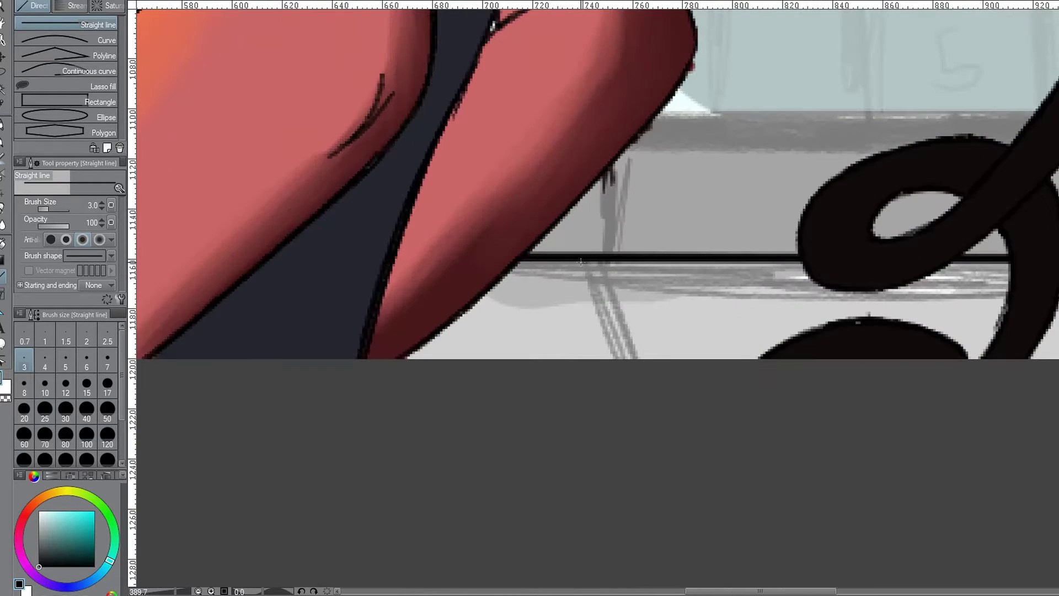
{"action": "scroll", "coordinate": [645, 369], "scroll_direction": "up", "scroll_amount": 2}
{"action": "left_click_drag", "start_coordinate": [595, 323], "coordinate": [598, 218]}
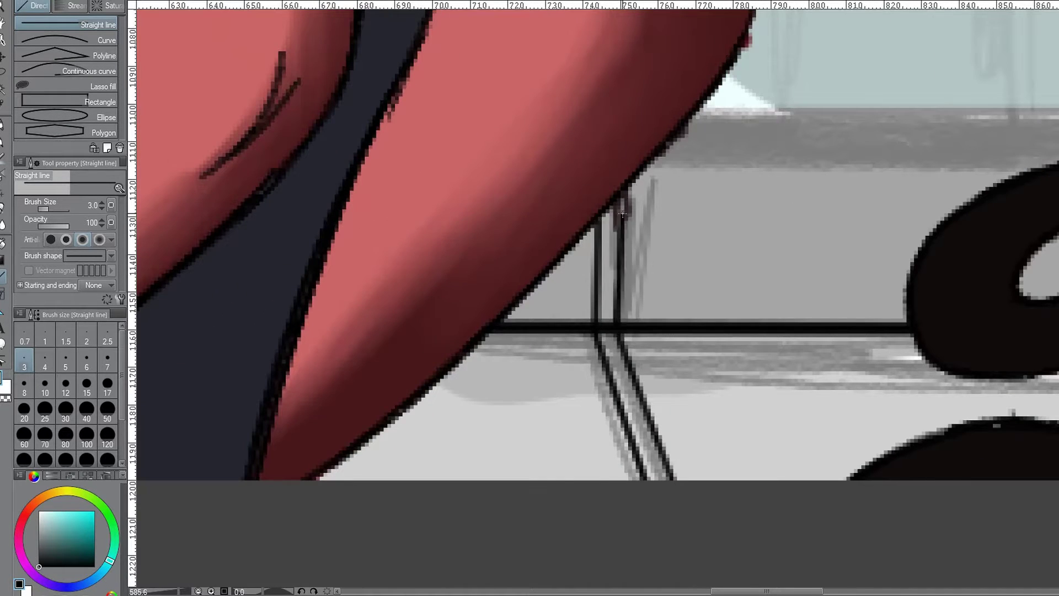
{"action": "key", "text": "e"}
{"action": "scroll", "coordinate": [624, 228], "scroll_direction": "down", "scroll_amount": 6}
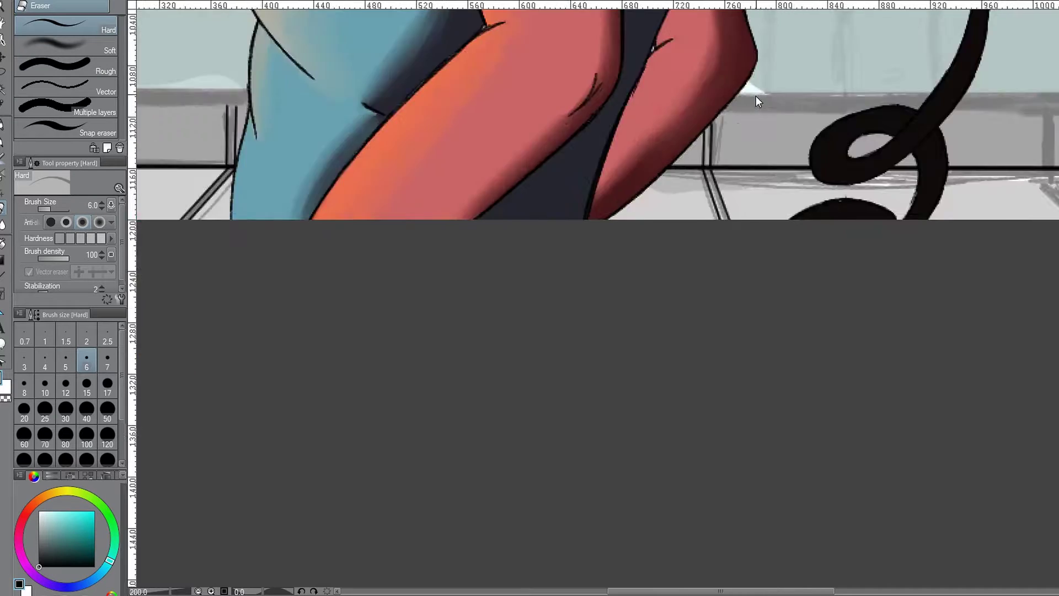
{"action": "scroll", "coordinate": [460, 114], "scroll_direction": "up", "scroll_amount": 5}
Draw two parallel horizontal straight lines at size 4 across the canvas for the ledge beneath the glass.
{"action": "key", "text": "u"}
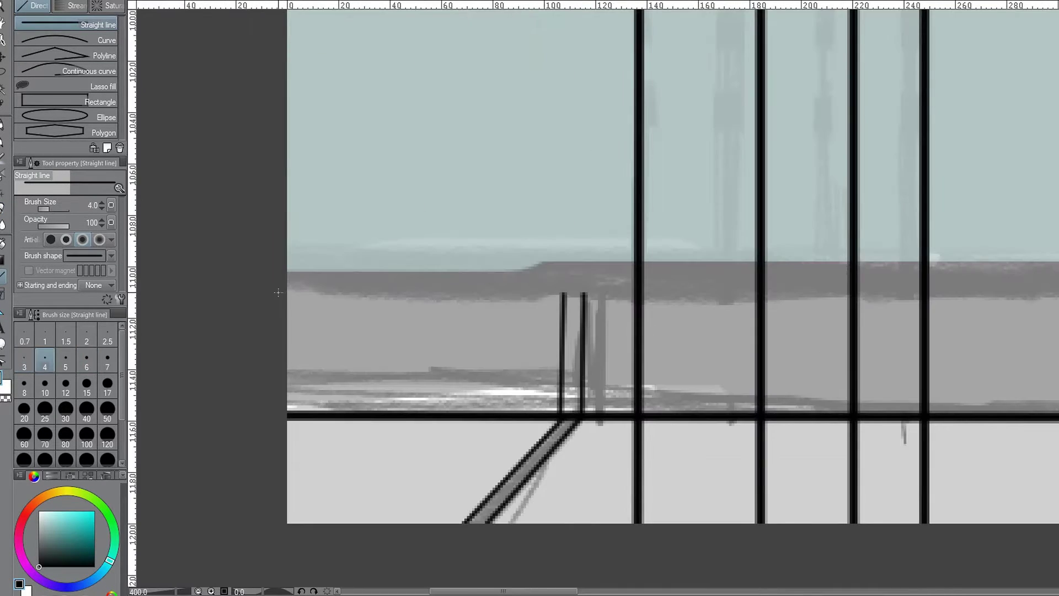
{"action": "scroll", "coordinate": [278, 293], "scroll_direction": "right", "scroll_amount": 15}
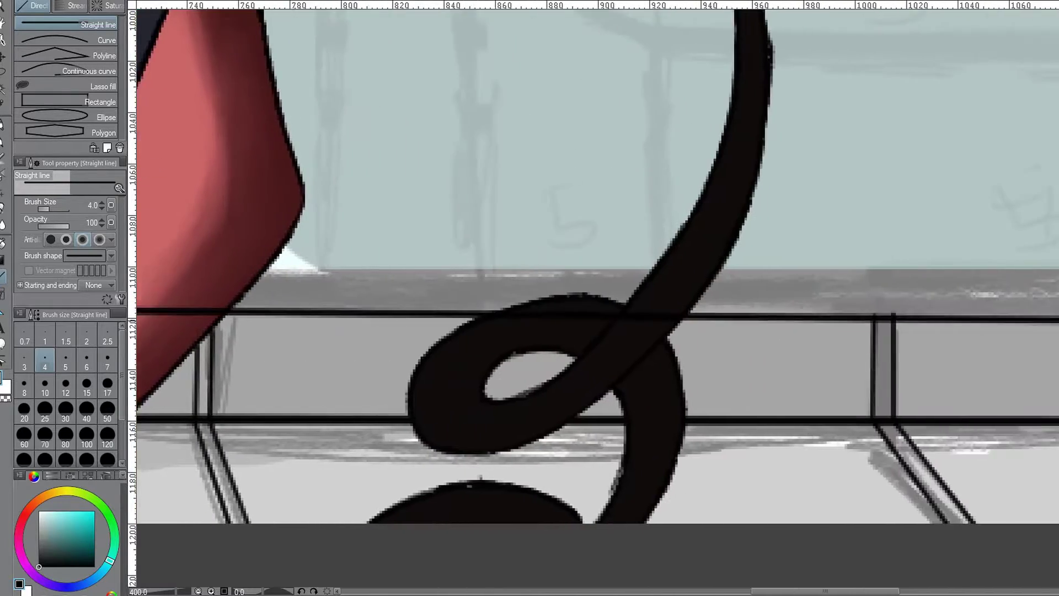
{"action": "scroll", "coordinate": [597, 264], "scroll_direction": "down", "scroll_amount": 3}
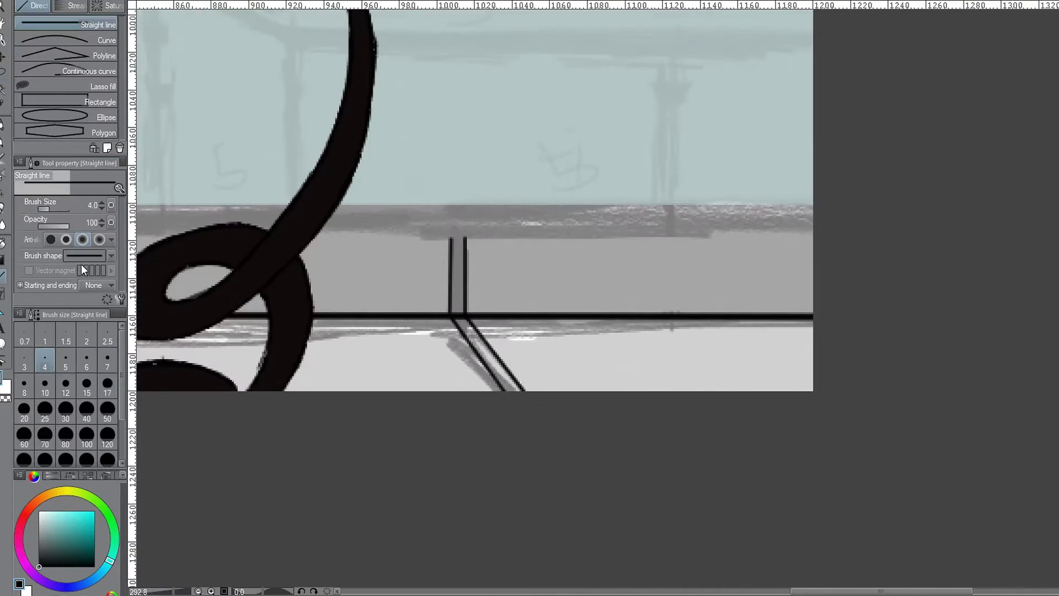
{"action": "scroll", "coordinate": [742, 286], "scroll_direction": "left", "scroll_amount": 15}
{"action": "scroll", "coordinate": [742, 286], "scroll_direction": "up", "scroll_amount": 3}
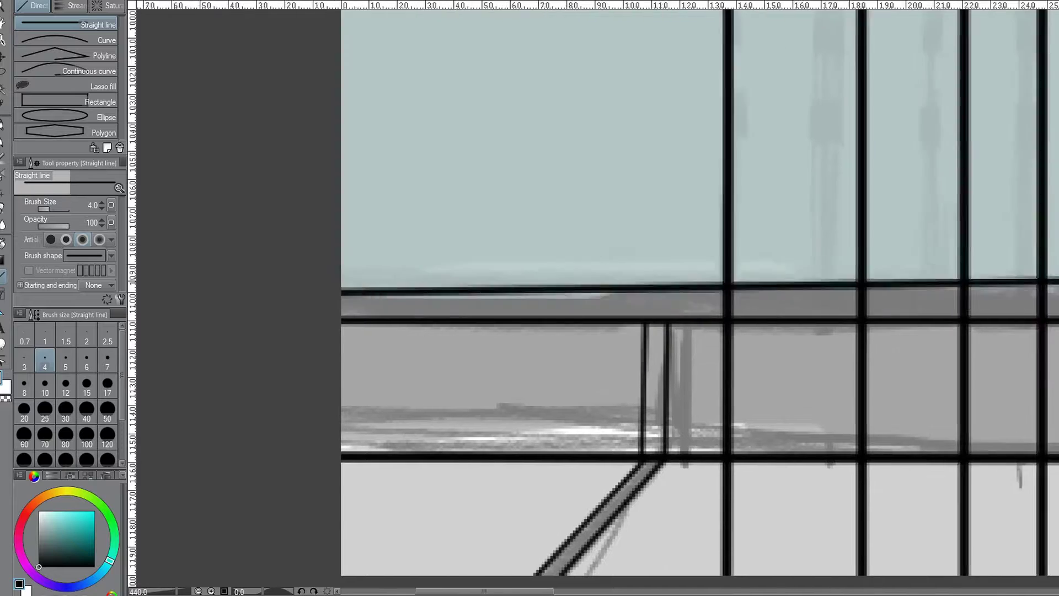
{"action": "scroll", "coordinate": [995, 287], "scroll_direction": "right", "scroll_amount": 20}
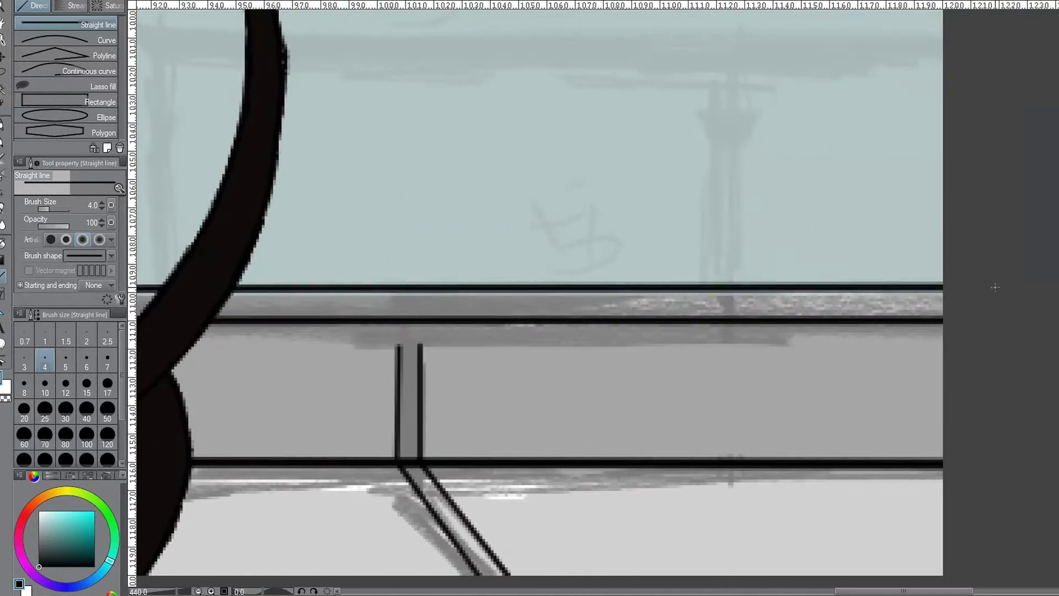
{"action": "scroll", "coordinate": [723, 252], "scroll_direction": "down", "scroll_amount": 10}
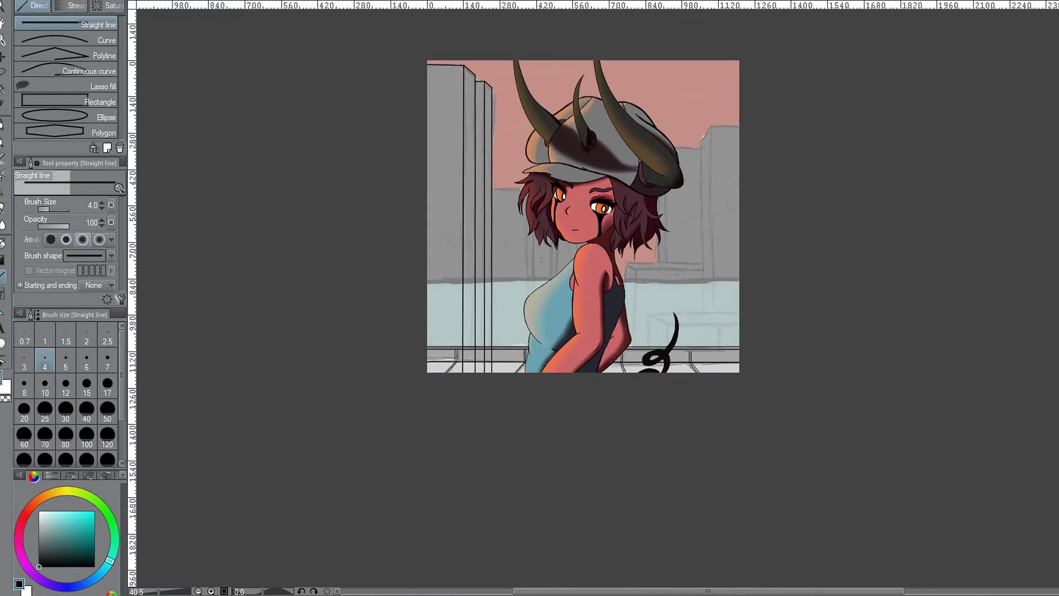
Extend the rightmost seam's vertical lines up to the ledge with straight lines at size 3.
{"action": "scroll", "coordinate": [674, 332], "scroll_direction": "up", "scroll_amount": 13}
{"action": "key", "text": "bracketleft"}
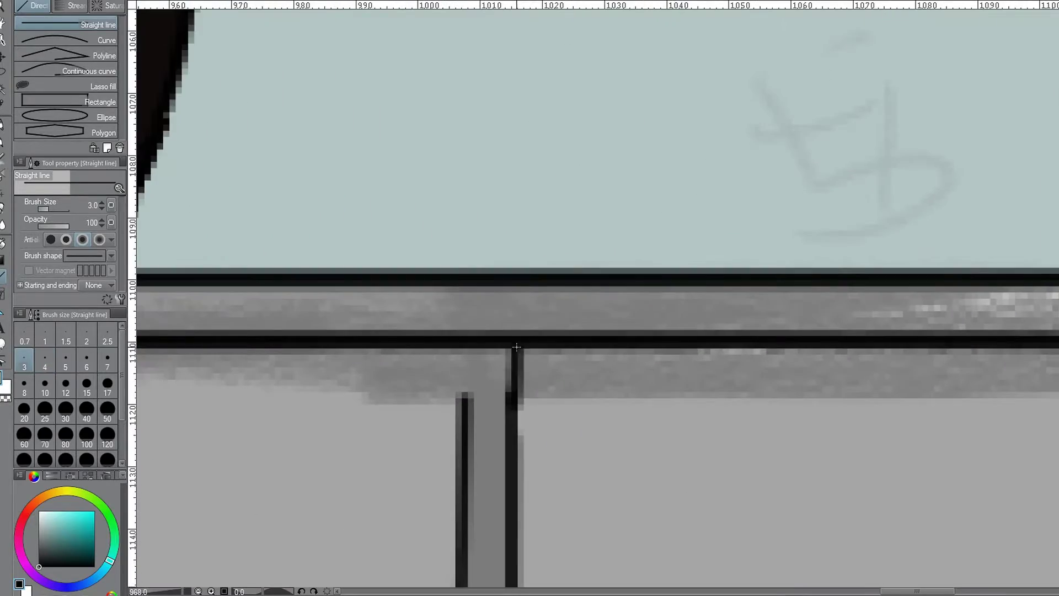
{"action": "key", "text": "ctrl+z"}
{"action": "left_click_drag", "start_coordinate": [514, 347], "coordinate": [514, 402]}
Draw two parallel horizontal straight lines at size 4 across the canvas for the rail above the glass.
{"action": "scroll", "coordinate": [1010, 266], "scroll_direction": "down", "scroll_amount": 12}
{"action": "key", "text": "bracketright"}
{"action": "scroll", "coordinate": [1010, 266], "scroll_direction": "up", "scroll_amount": 5}
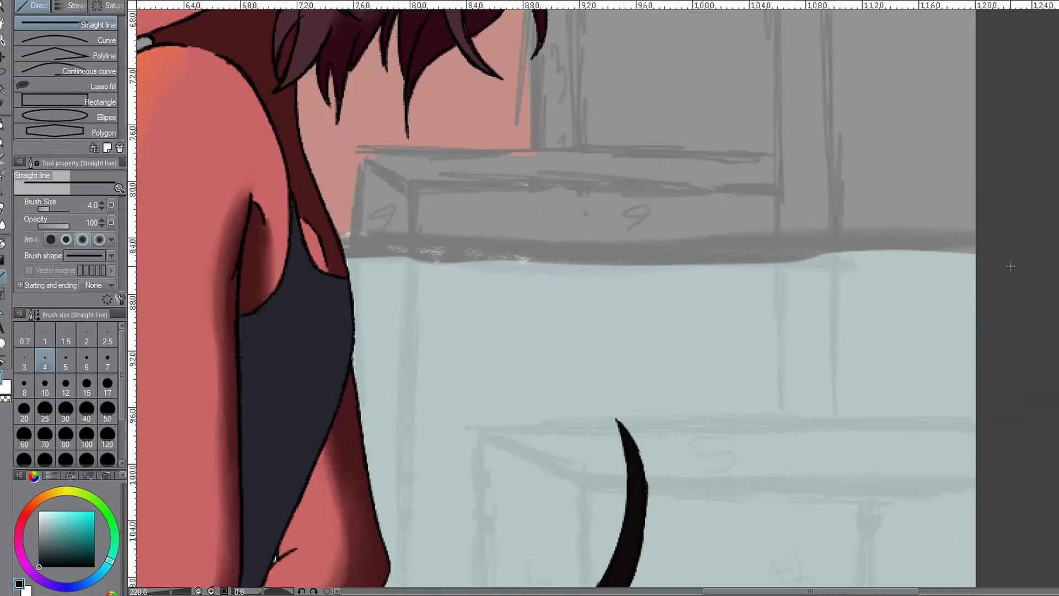
{"action": "scroll", "coordinate": [1011, 266], "scroll_direction": "down", "scroll_amount": 5}
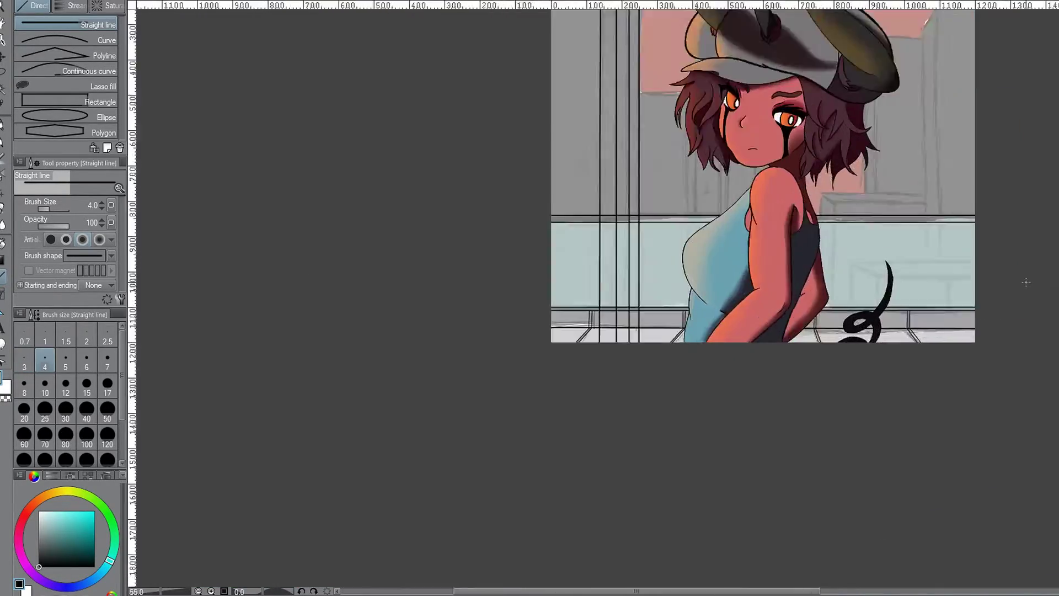
{"action": "scroll", "coordinate": [993, 223], "scroll_direction": "up", "scroll_amount": 3}
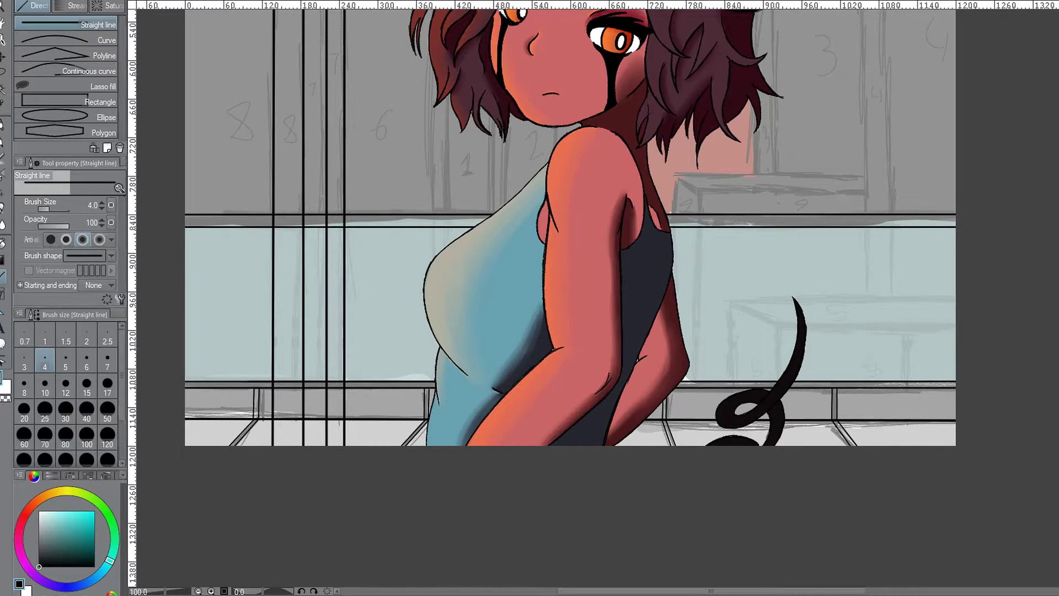
{"action": "scroll", "coordinate": [782, 153], "scroll_direction": "down", "scroll_amount": 3}
{"action": "scroll", "coordinate": [163, 412], "scroll_direction": "up", "scroll_amount": 3}
Erase the four building verticals where they cross the low wall and floor below the ledge with the Hard eraser.
{"action": "key", "text": "e"}
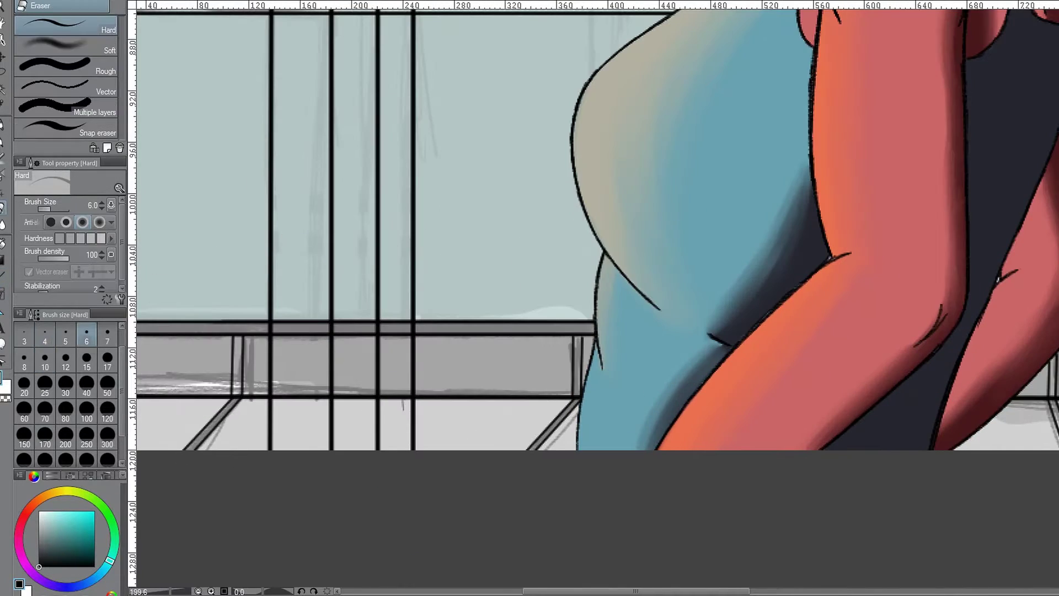
{"action": "scroll", "coordinate": [303, 445], "scroll_direction": "up", "scroll_amount": 2}
{"action": "left_click_drag", "start_coordinate": [232, 447], "coordinate": [232, 359]}
{"action": "left_click_drag", "start_coordinate": [513, 446], "coordinate": [513, 398]}
{"action": "left_click_drag", "start_coordinate": [444, 447], "coordinate": [444, 359]}
{"action": "left_click_drag", "start_coordinate": [352, 442], "coordinate": [352, 374]}
{"action": "mouse_move", "coordinate": [238, 251]}
{"action": "left_mouse_down"}
{"action": "mouse_move", "coordinate": [231, 322]}
{"action": "mouse_move", "coordinate": [377, 301]}
{"action": "mouse_move", "coordinate": [354, 255]}
{"action": "mouse_move", "coordinate": [509, 249]}
{"action": "mouse_move", "coordinate": [352, 325]}
{"action": "left_mouse_up"}
Erase the four vertical lines inside the narrow ledge band using the Hard eraser at size 6.
{"action": "scroll", "coordinate": [351, 326], "scroll_direction": "up", "scroll_amount": 3}
{"action": "key", "text": "bracketleft"}
{"action": "key", "text": "bracketleft"}
{"action": "key", "text": "bracketleft"}
{"action": "key", "text": "bracketleft"}
{"action": "key", "text": "bracketleft"}
{"action": "key", "text": "bracketleft"}
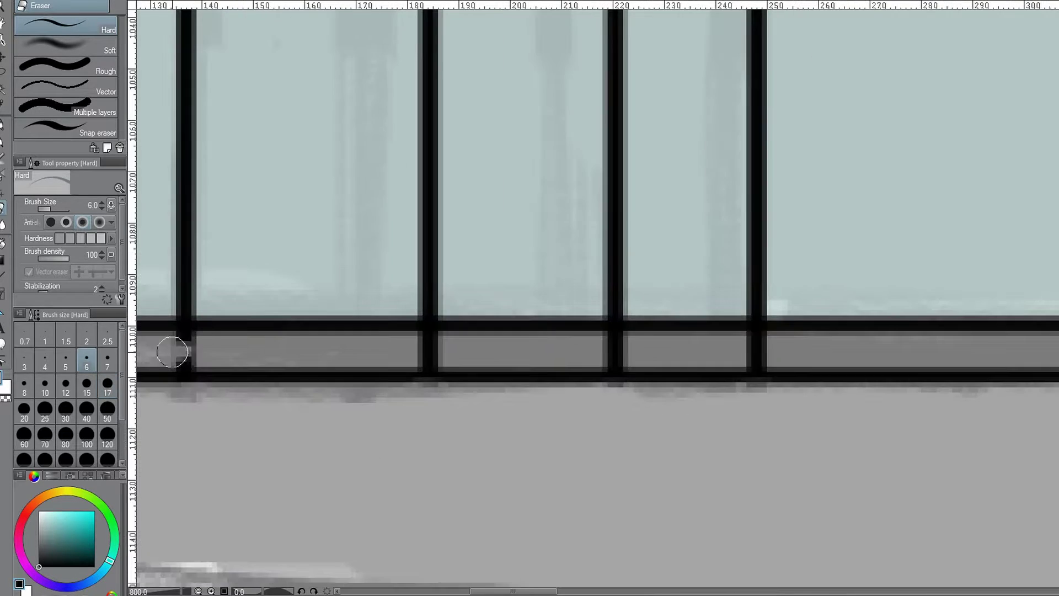
{"action": "left_click_drag", "start_coordinate": [166, 349], "coordinate": [185, 350]}
{"action": "left_click_drag", "start_coordinate": [430, 336], "coordinate": [437, 348]}
{"action": "left_click_drag", "start_coordinate": [615, 337], "coordinate": [624, 354]}
{"action": "left_click_drag", "start_coordinate": [756, 335], "coordinate": [759, 350]}
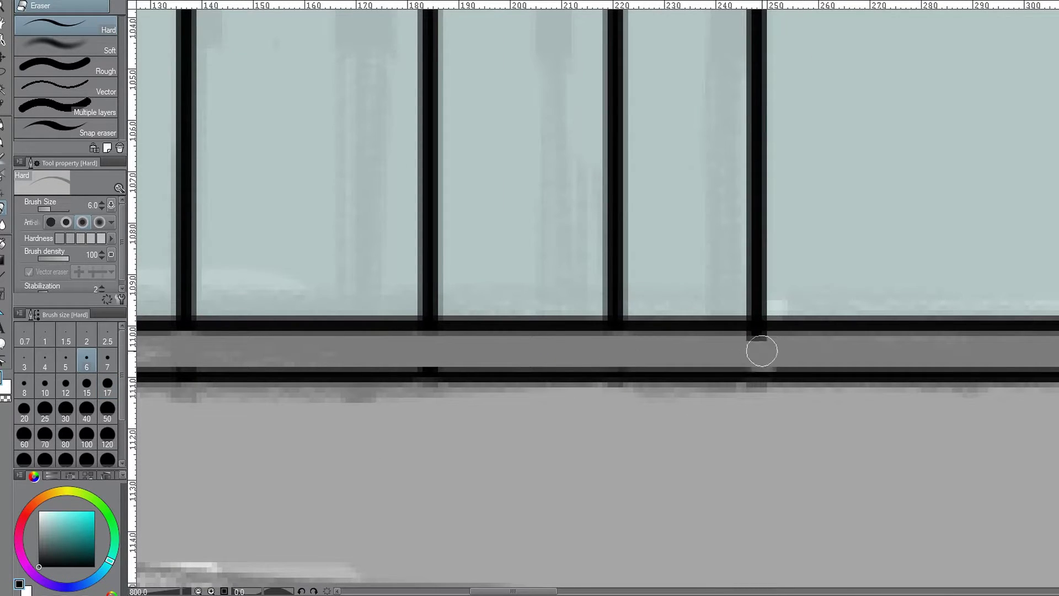
Erase the building verticals crossing the rail band above the glass with the Hard eraser at size 6.
{"action": "scroll", "coordinate": [759, 349], "scroll_direction": "down", "scroll_amount": 8}
{"action": "scroll", "coordinate": [592, 293], "scroll_direction": "up", "scroll_amount": 8}
{"action": "mouse_move", "coordinate": [444, 334]}
{"action": "left_mouse_down"}
{"action": "mouse_move", "coordinate": [451, 312]}
{"action": "mouse_move", "coordinate": [438, 251]}
{"action": "left_mouse_up"}
{"action": "mouse_move", "coordinate": [680, 334]}
{"action": "left_mouse_down"}
{"action": "mouse_move", "coordinate": [697, 290]}
{"action": "mouse_move", "coordinate": [679, 254]}
{"action": "left_mouse_up"}
{"action": "mouse_move", "coordinate": [860, 268]}
{"action": "left_mouse_down"}
{"action": "mouse_move", "coordinate": [654, 343]}
{"action": "mouse_move", "coordinate": [654, 273]}
{"action": "left_mouse_up"}
{"action": "left_click_drag", "start_coordinate": [782, 300], "coordinate": [792, 328]}
{"action": "scroll", "coordinate": [792, 328], "scroll_direction": "down", "scroll_amount": 6}
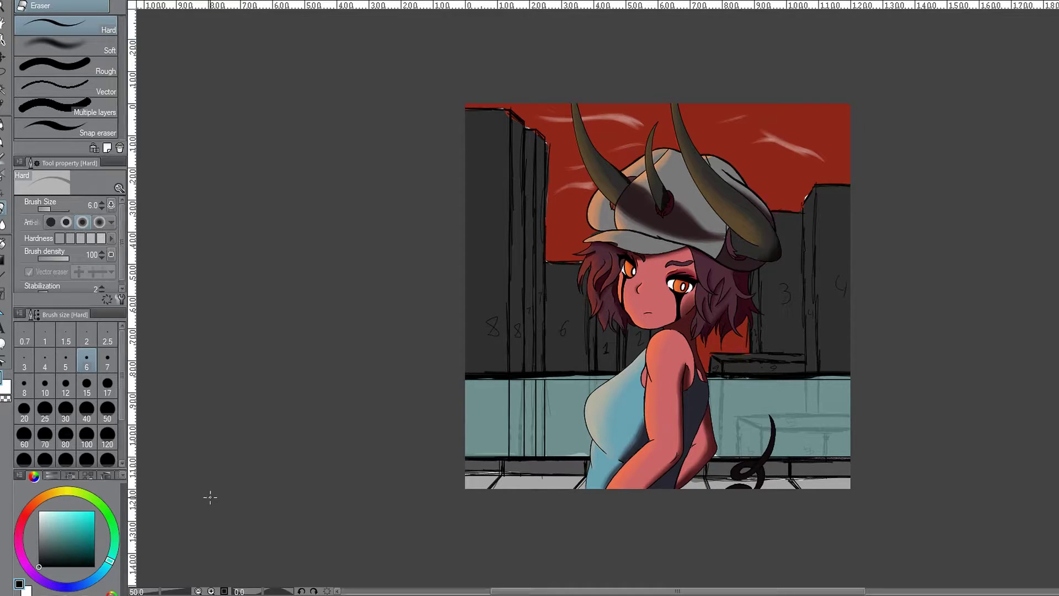
Fill the glass panel of the railing with teal using the Refer other layers fill.
{"action": "scroll", "coordinate": [208, 497], "scroll_direction": "up", "scroll_amount": 5}
{"action": "key", "text": "g"}
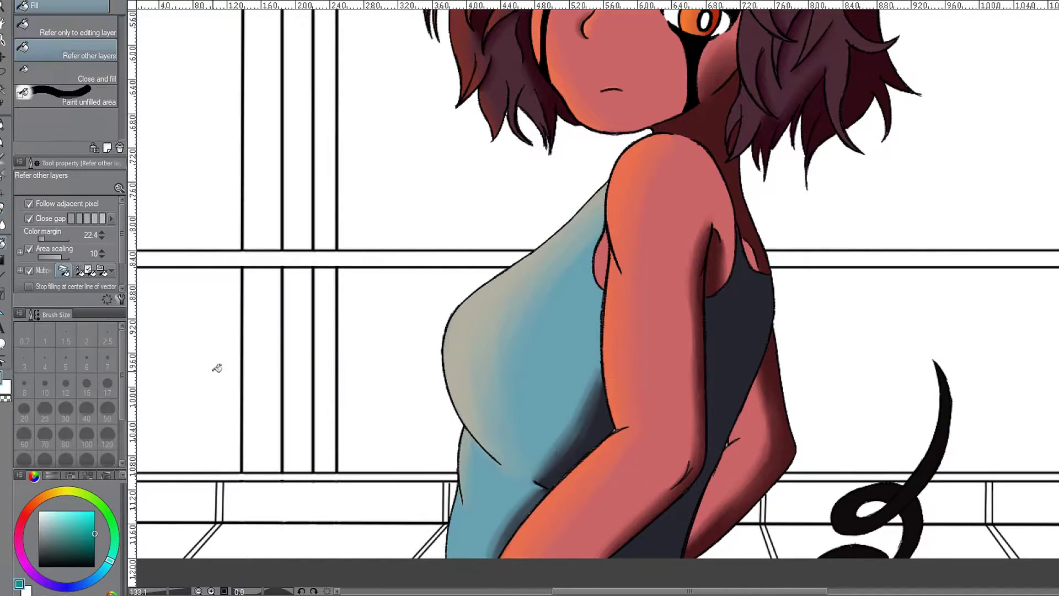
{"action": "left_click", "coordinate": [237, 386]}
{"action": "scroll", "coordinate": [839, 347], "scroll_direction": "down", "scroll_amount": 2}
{"action": "scroll", "coordinate": [480, 359], "scroll_direction": "up", "scroll_amount": 4}
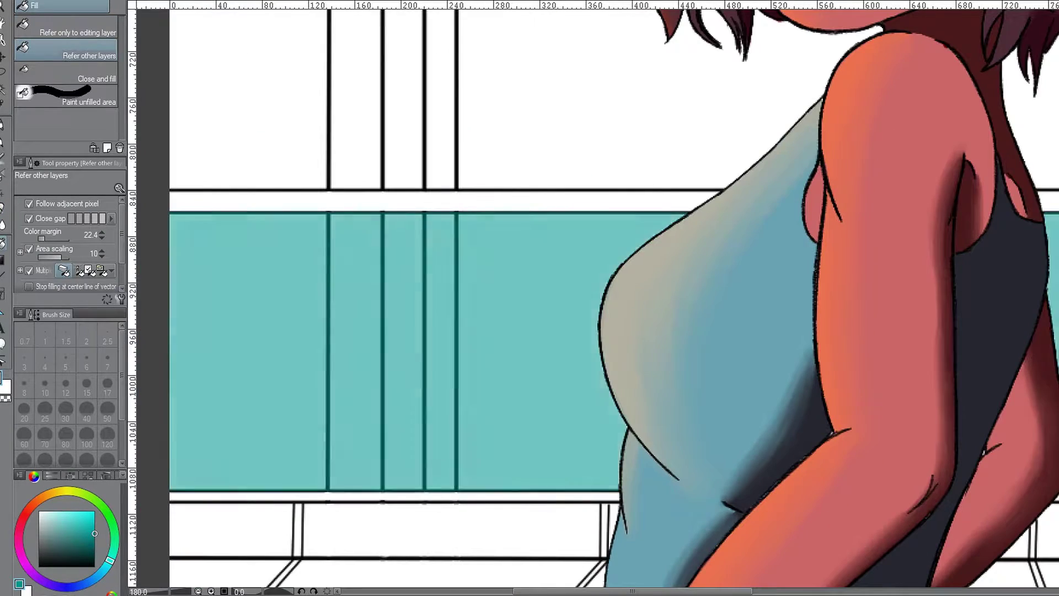
Draw two light, roughly parallel diagonal straight lines at size 4 across the glass panel as a reflection's edges.
{"action": "scroll", "coordinate": [607, 298], "scroll_direction": "down", "scroll_amount": 2}
{"action": "key", "text": "u"}
{"action": "scroll", "coordinate": [507, 188], "scroll_direction": "up", "scroll_amount": 2}
{"action": "left_click_drag", "start_coordinate": [176, 296], "coordinate": [507, 189]}
{"action": "left_click_drag", "start_coordinate": [185, 342], "coordinate": [591, 188]}
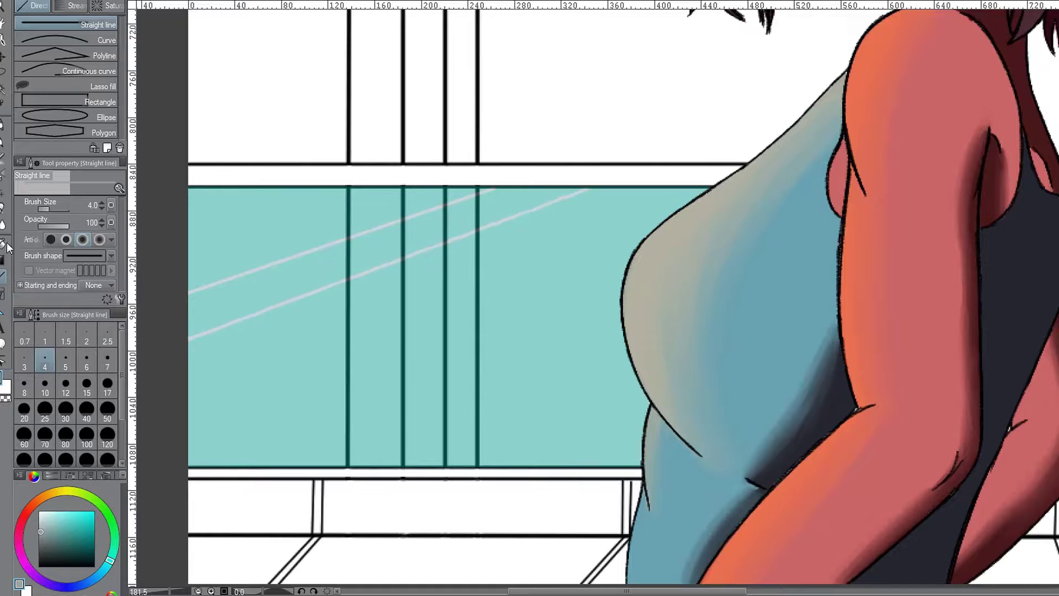
Fill the band between the two diagonal reflection lines with light grey at a Color margin of 0.
{"action": "key", "text": "g"}
{"action": "left_click", "coordinate": [288, 284]}
{"action": "scroll", "coordinate": [237, 309], "scroll_direction": "up", "scroll_amount": 2}
{"action": "scroll", "coordinate": [643, 310], "scroll_direction": "down", "scroll_amount": 5}
{"action": "scroll", "coordinate": [643, 310], "scroll_direction": "up", "scroll_amount": 3}
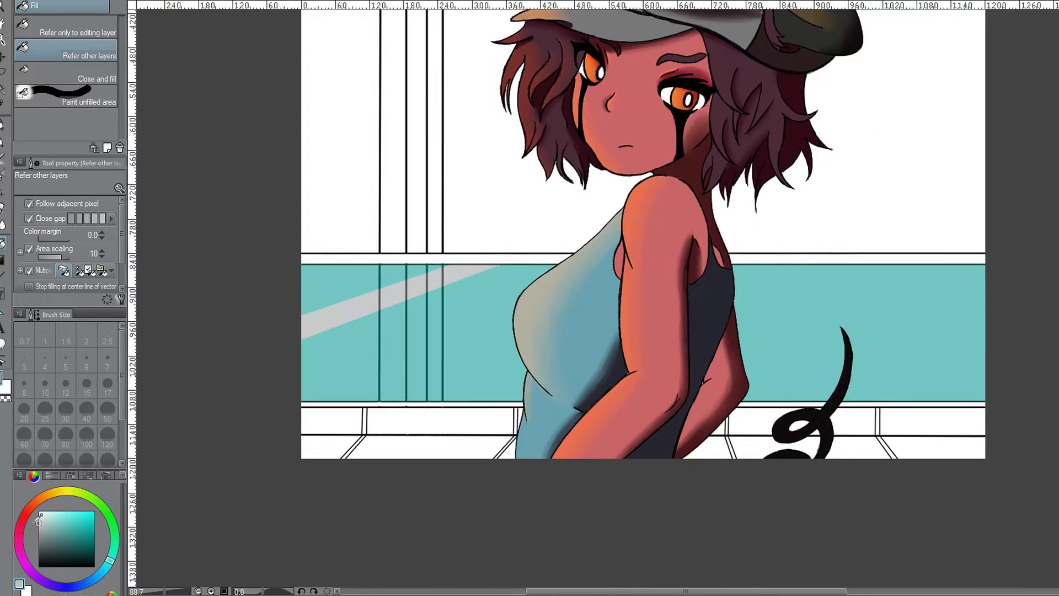
Refill the glass reflection band with light grey, setting the fill's Color margin to 20.4 and Area scaling to 0.
{"action": "left_click", "coordinate": [39, 521]}
{"action": "left_click", "coordinate": [334, 298]}
{"action": "scroll", "coordinate": [333, 298], "scroll_direction": "up", "scroll_amount": 2}
{"action": "left_click", "coordinate": [52, 256]}
{"action": "left_click_drag", "start_coordinate": [39, 239], "coordinate": [41, 238]}
{"action": "scroll", "coordinate": [607, 298], "scroll_direction": "down", "scroll_amount": 5}
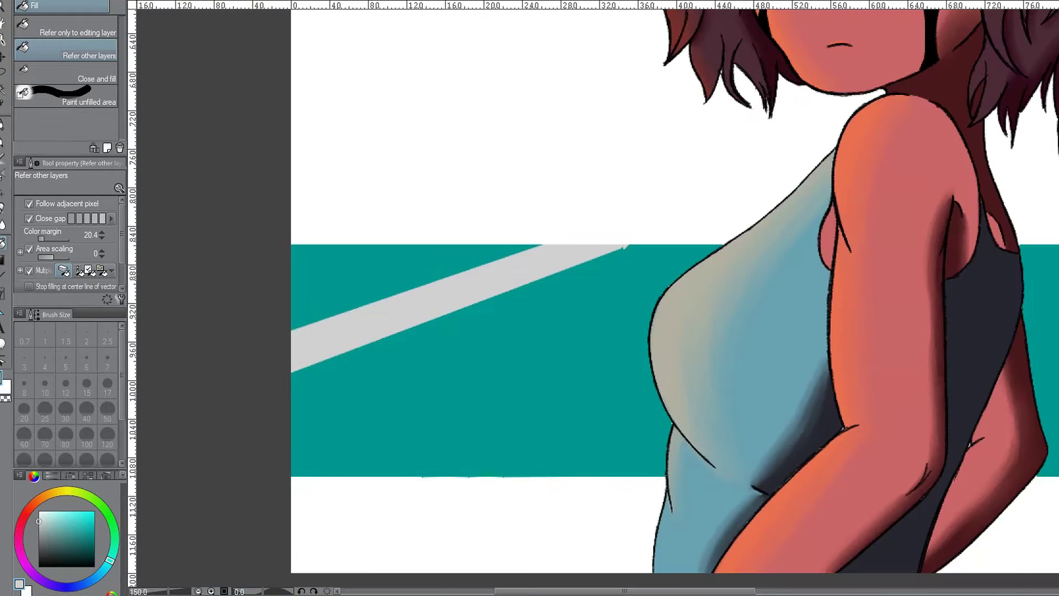
Undo the light grey reflection band and its diagonal edges on the glass panel.
{"action": "key", "text": "ctrl+z"}
{"action": "scroll", "coordinate": [412, 368], "scroll_direction": "down", "scroll_amount": 2}
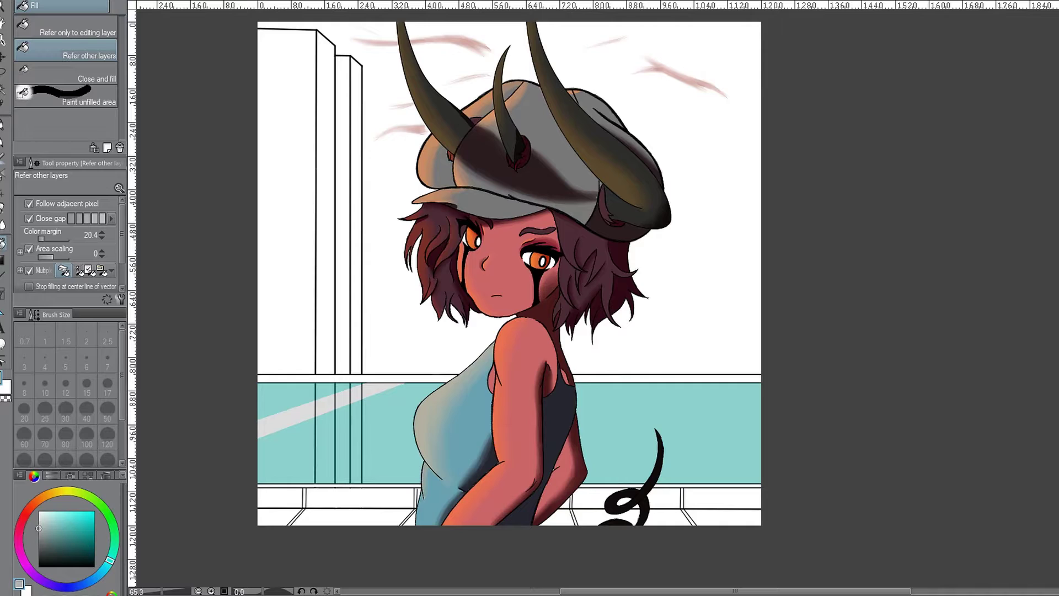
{"action": "left_click", "coordinate": [603, 429]}
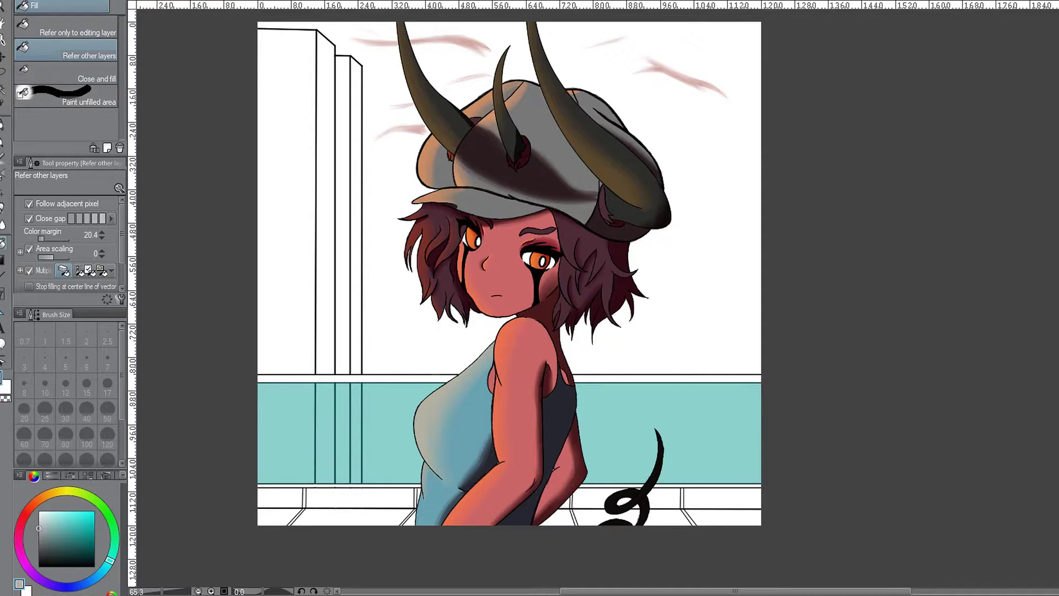
Undo the recent line and colour changes on the glass panel, and draw a white size 30 test curve over the tall building.
{"action": "key", "text": "p"}
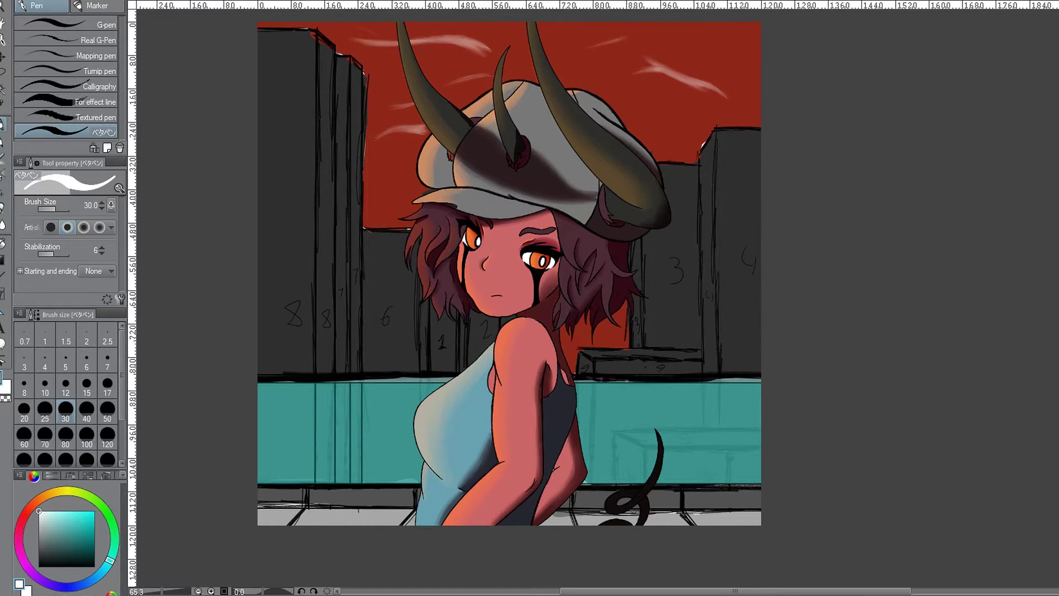
{"action": "key", "text": "ctrl+z"}
{"action": "key", "text": "ctrl+z"}
{"action": "key", "text": "ctrl+y"}
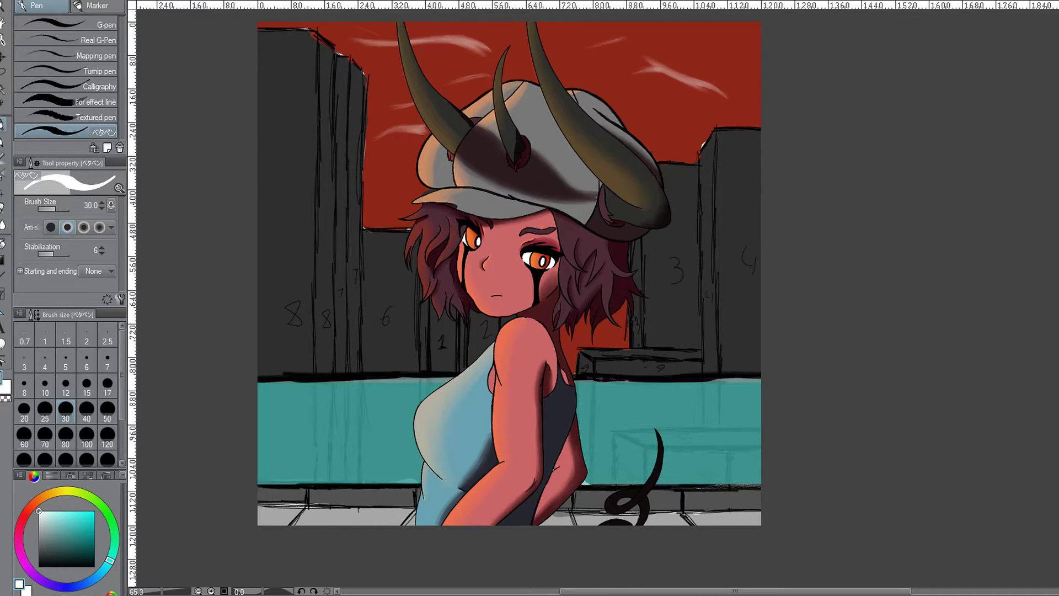
{"action": "key", "text": "ctrl+z"}
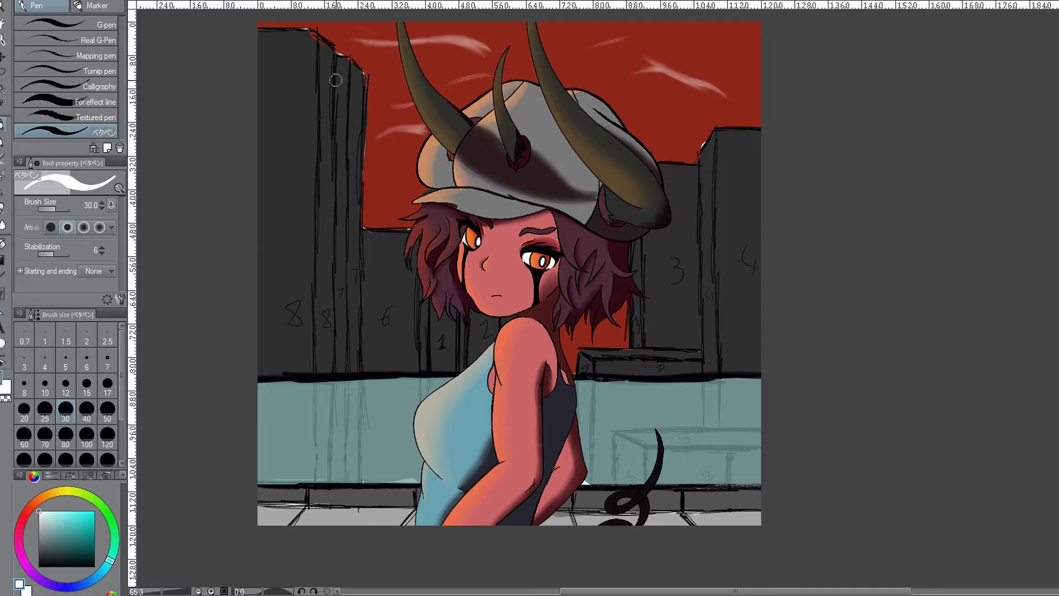
{"action": "mouse_move", "coordinate": [356, 73]}
{"action": "left_mouse_down"}
{"action": "mouse_move", "coordinate": [324, 69]}
{"action": "mouse_move", "coordinate": [309, 171]}
{"action": "left_mouse_up"}
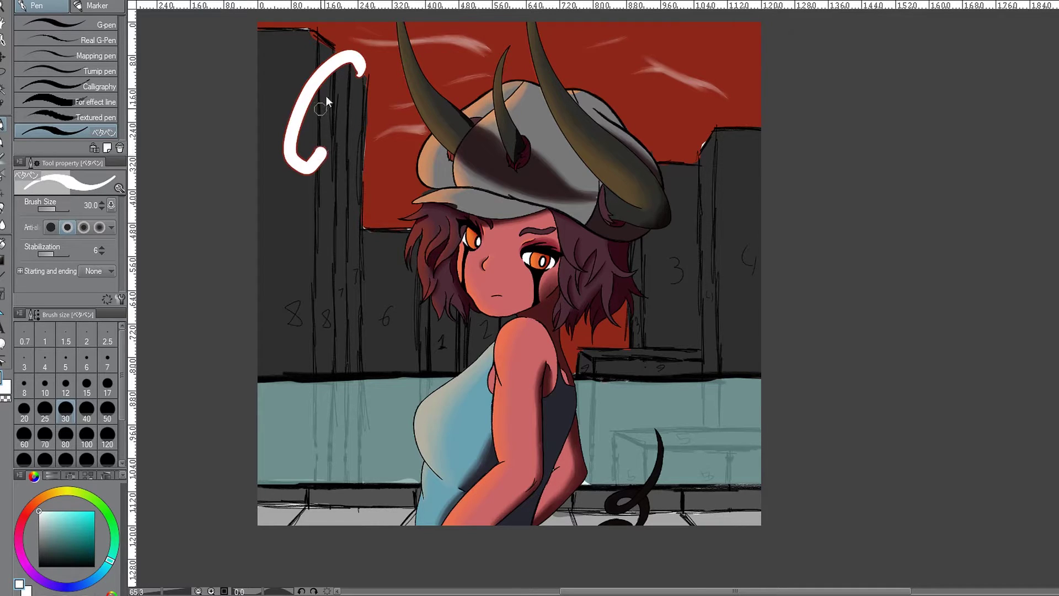
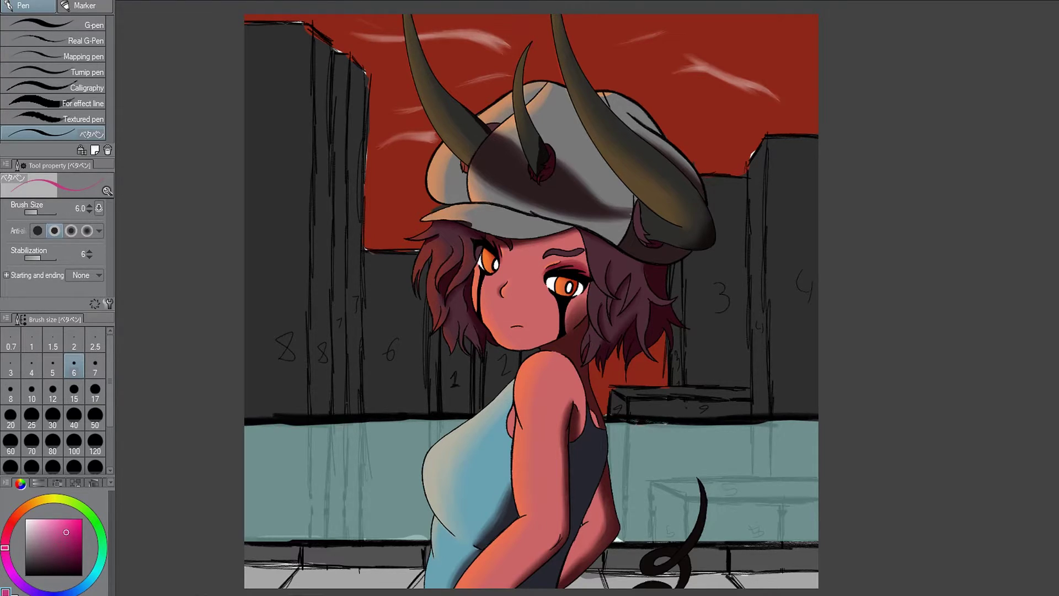
Paint a light orange oval highlight on the upper shoulder with the size 6 pen and blend its edges.
{"action": "left_click_drag", "start_coordinate": [413, 244], "coordinate": [436, 232]}
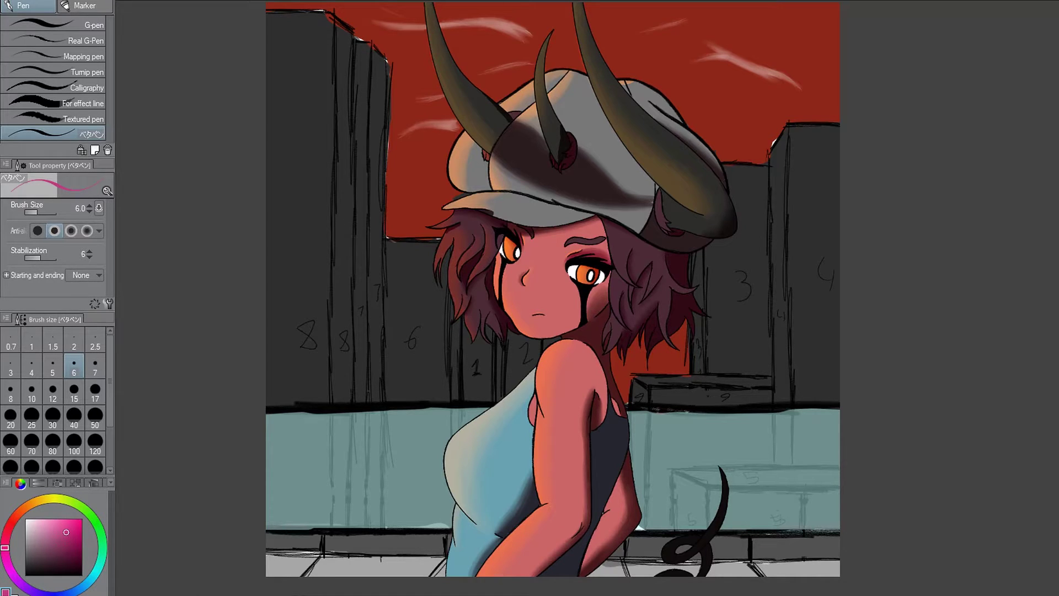
{"action": "key", "text": "ctrl+plus"}
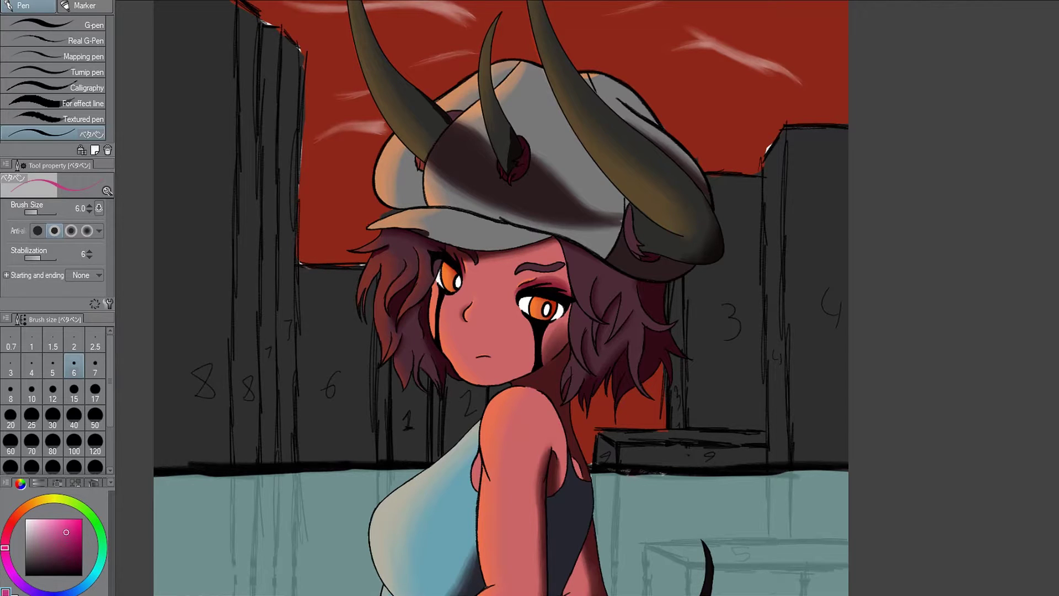
{"action": "key", "text": "ctrl+plus"}
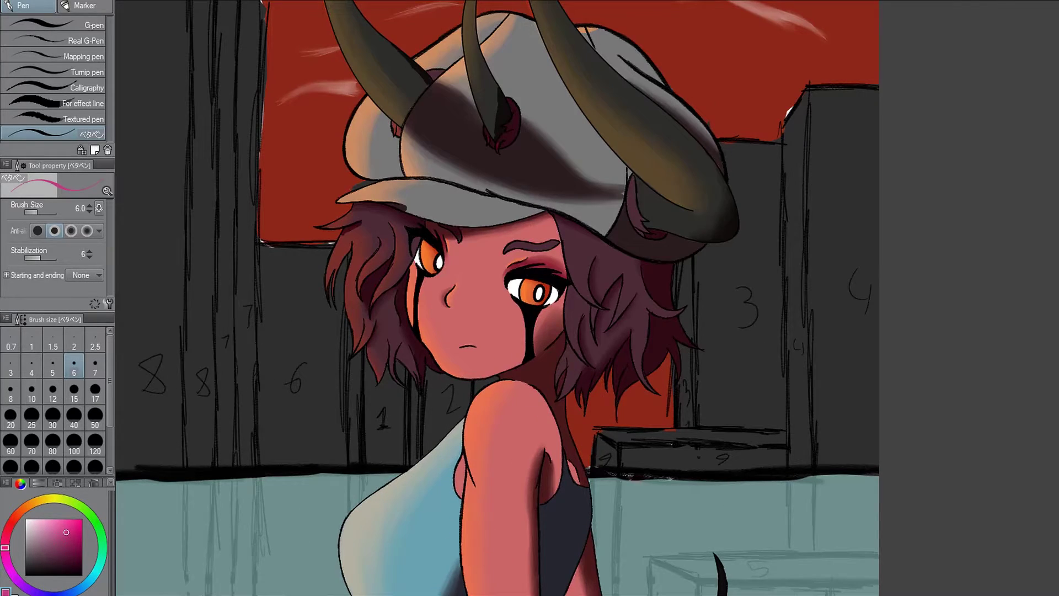
{"action": "left_click", "coordinate": [22, 511]}
{"action": "left_click", "coordinate": [51, 523]}
{"action": "scroll", "coordinate": [517, 334], "scroll_direction": "down", "scroll_amount": 2}
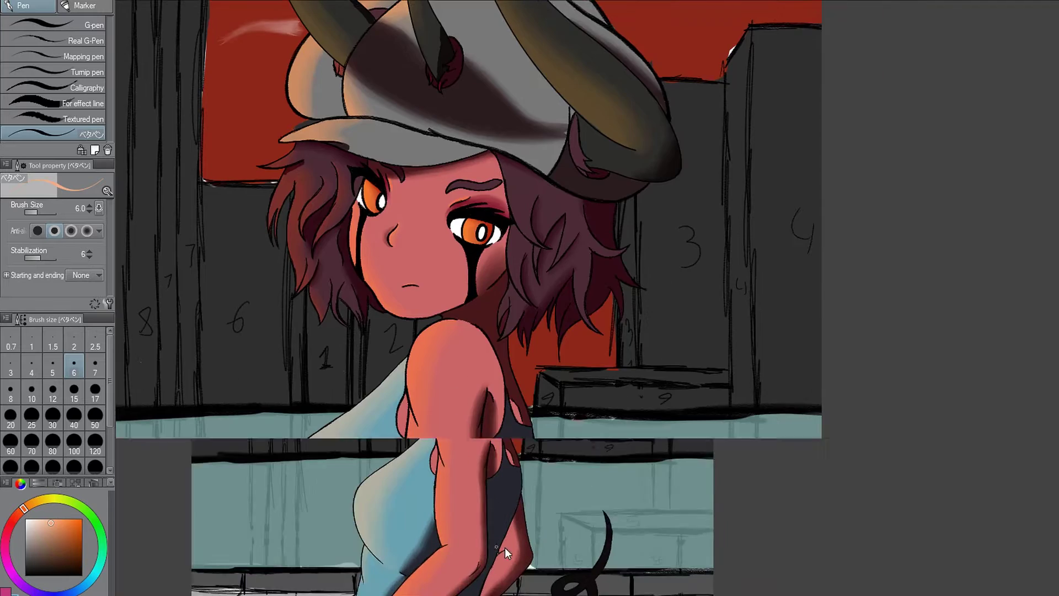
{"action": "key", "text": "ctrl+plus"}
{"action": "left_click_drag", "start_coordinate": [386, 317], "coordinate": [437, 213]}
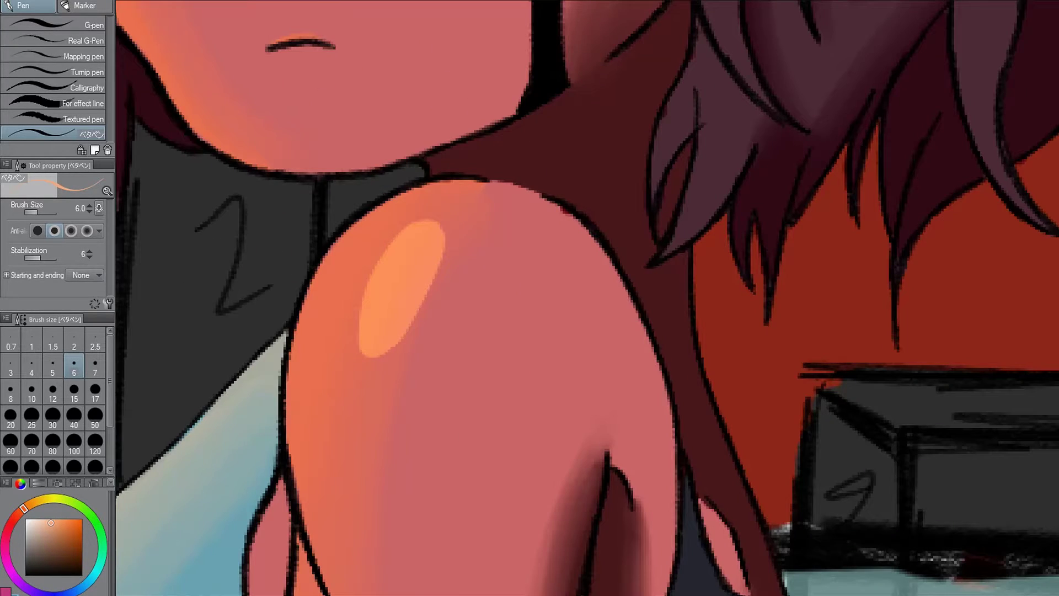
{"action": "key", "text": "j"}
{"action": "mouse_move", "coordinate": [403, 265]}
{"action": "left_mouse_down"}
{"action": "mouse_move", "coordinate": [449, 229]}
{"action": "mouse_move", "coordinate": [355, 360]}
{"action": "left_mouse_up"}
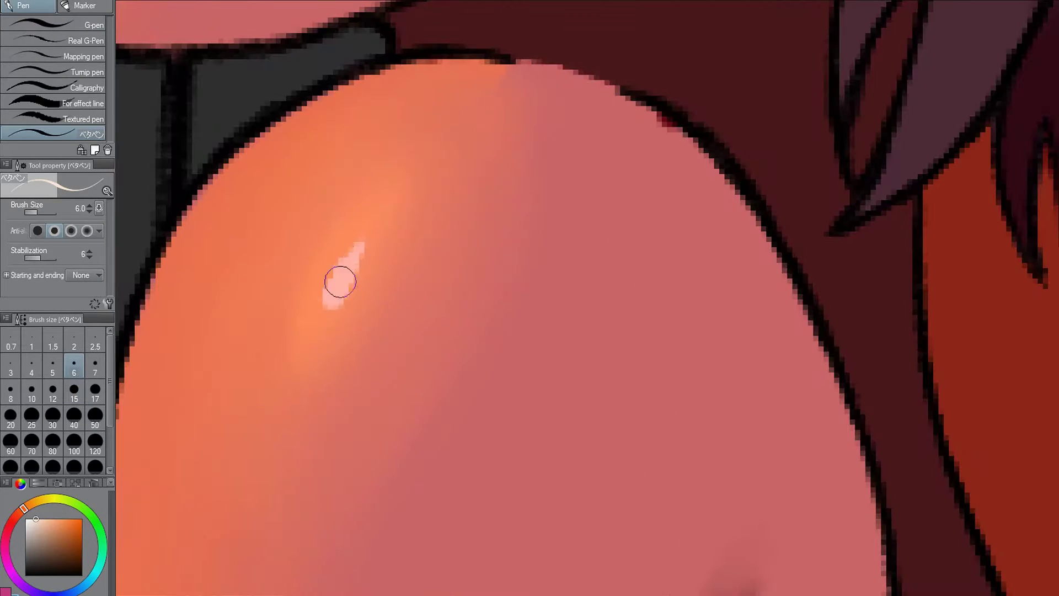
Paint a small pale pink spot in the centre of the shoulder highlight and surround it with a larger light orange oval.
{"action": "left_click_drag", "start_coordinate": [364, 249], "coordinate": [329, 309]}
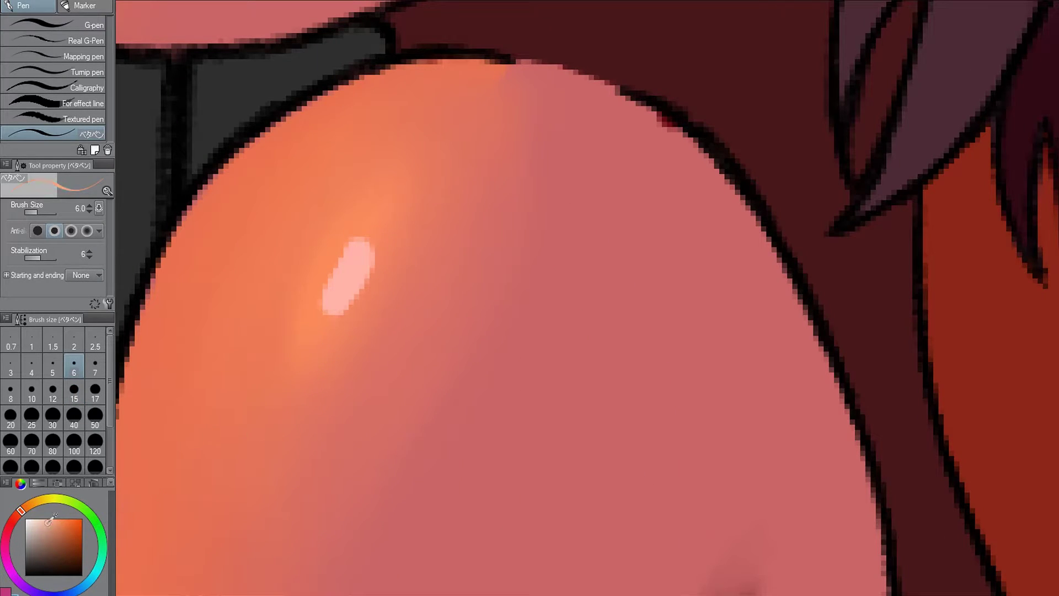
{"action": "left_click", "coordinate": [364, 204], "text": "alt"}
{"action": "left_click_drag", "start_coordinate": [580, 218], "coordinate": [539, 470]}
{"action": "key", "text": "ctrl+z"}
{"action": "mouse_move", "coordinate": [400, 231]}
{"action": "left_mouse_down"}
{"action": "mouse_move", "coordinate": [317, 346]}
{"action": "mouse_move", "coordinate": [381, 326]}
{"action": "mouse_move", "coordinate": [276, 331]}
{"action": "left_mouse_up"}
{"action": "key", "text": "ctrl+z"}
{"action": "key", "text": "ctrl+z"}
{"action": "left_click", "coordinate": [342, 274], "text": "alt"}
{"action": "key", "text": "ctrl+y"}
Extend the pink core of the shoulder highlight and blend it into the orange with the Blend brush at size 5.
{"action": "left_click", "coordinate": [353, 270], "text": "alt"}
{"action": "left_click_drag", "start_coordinate": [358, 259], "coordinate": [338, 288]}
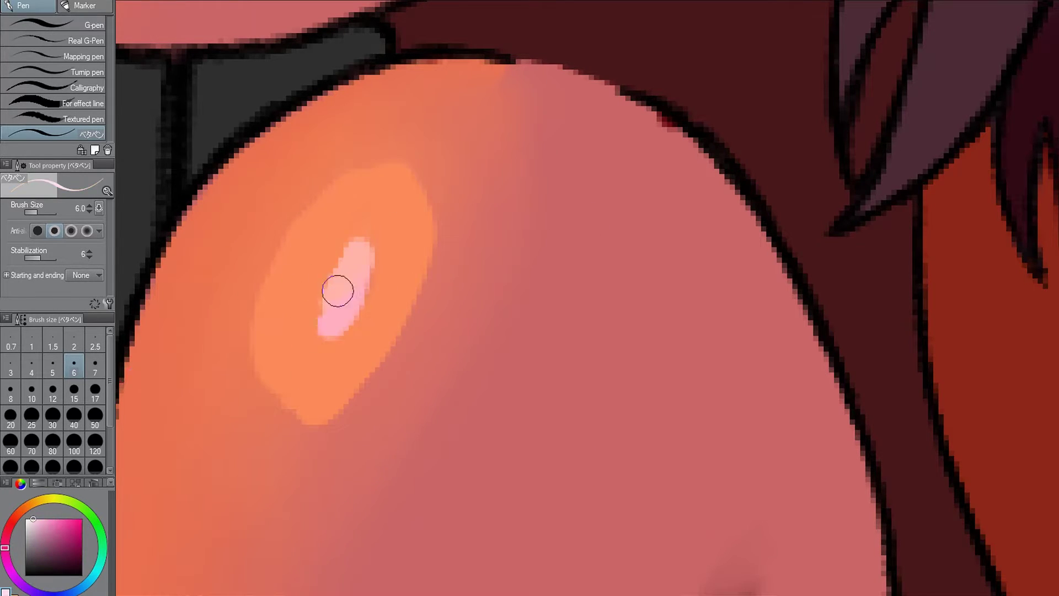
{"action": "left_click_drag", "start_coordinate": [337, 288], "coordinate": [370, 238]}
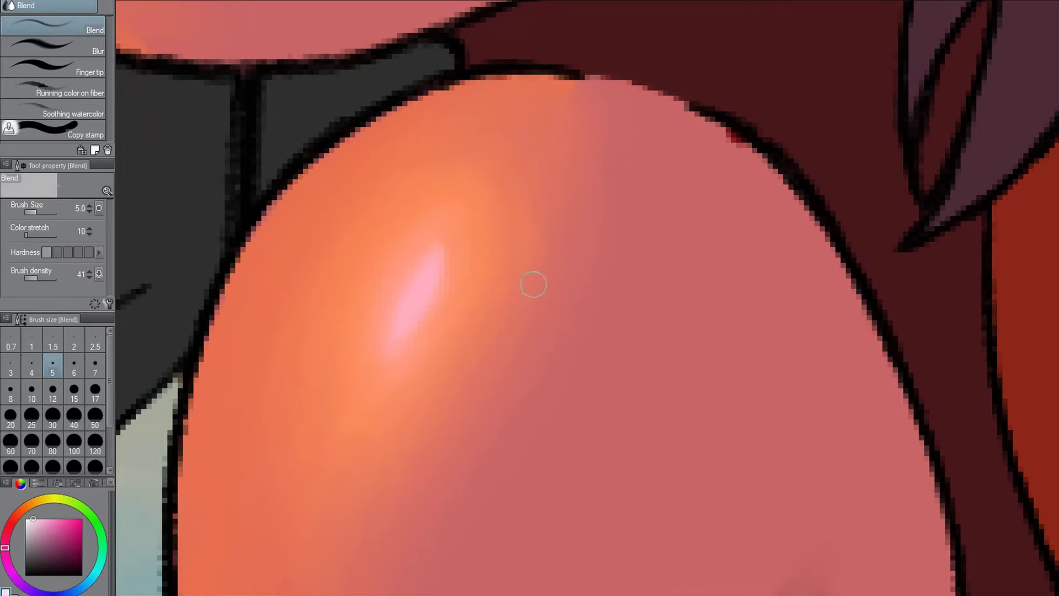
{"action": "scroll", "coordinate": [533, 285], "scroll_direction": "down", "scroll_amount": 5}
{"action": "scroll", "coordinate": [488, 208], "scroll_direction": "up", "scroll_amount": 4}
{"action": "scroll", "coordinate": [479, 190], "scroll_direction": "down", "scroll_amount": 4}
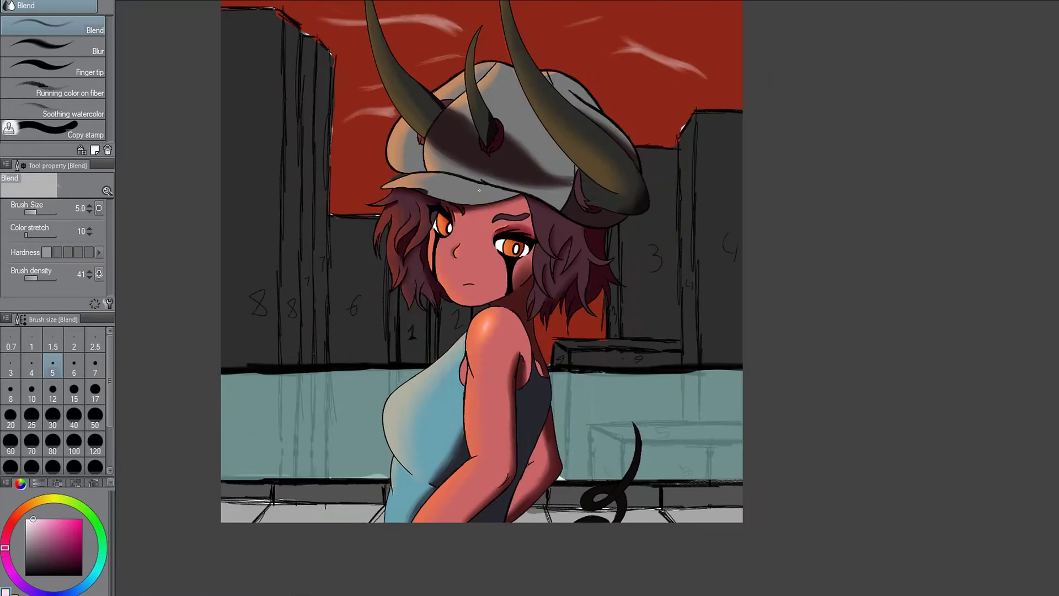
Try to lasso the shoulder highlight and move it closer to the arm's outer outline.
{"action": "scroll", "coordinate": [491, 331], "scroll_direction": "up", "scroll_amount": 6}
{"action": "key", "text": "m"}
{"action": "scroll", "coordinate": [386, 331], "scroll_direction": "down", "scroll_amount": 2}
{"action": "left_click_drag", "start_coordinate": [386, 174], "coordinate": [381, 177]}
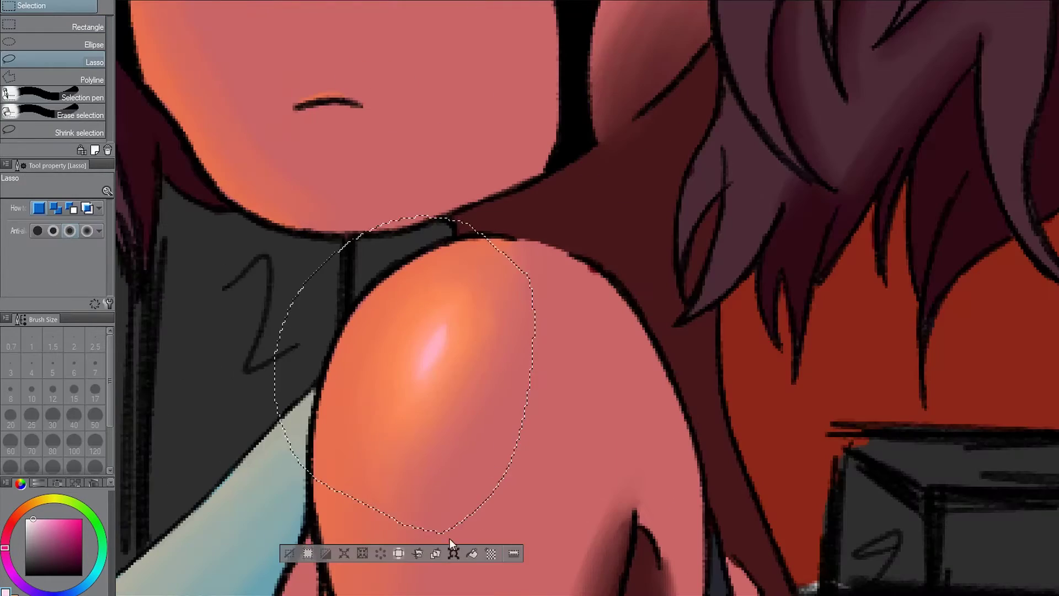
{"action": "key", "text": "ctrl+t"}
{"action": "mouse_move", "coordinate": [396, 415]}
{"action": "left_mouse_down"}
{"action": "mouse_move", "coordinate": [414, 359]}
{"action": "mouse_move", "coordinate": [355, 407]}
{"action": "left_mouse_up"}
{"action": "key", "text": "Escape"}
{"action": "key", "text": "e"}
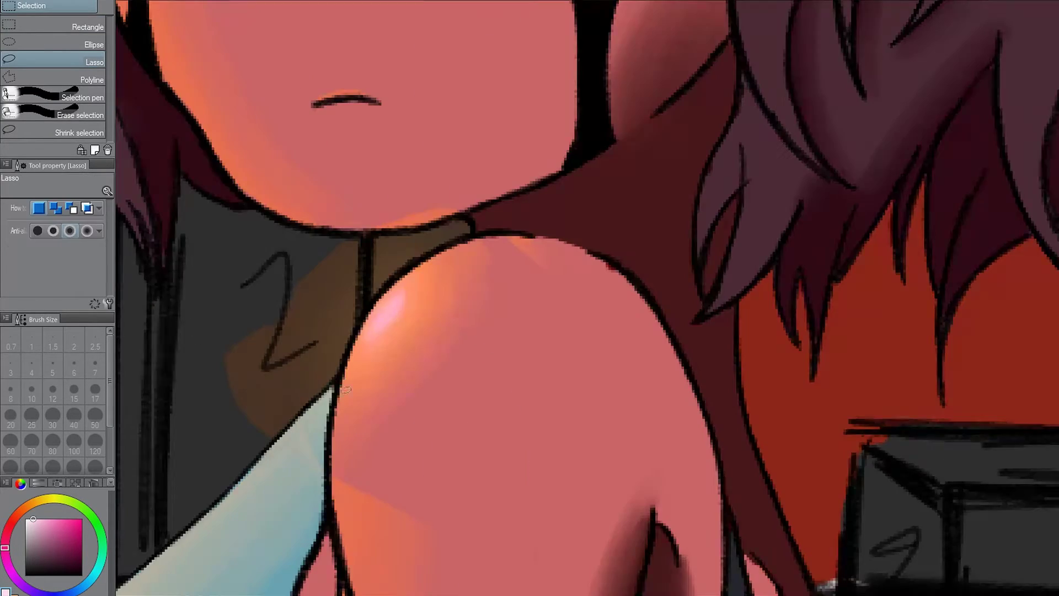
{"action": "scroll", "coordinate": [242, 436], "scroll_direction": "down", "scroll_amount": 3}
{"action": "scroll", "coordinate": [331, 359], "scroll_direction": "up", "scroll_amount": 3}
{"action": "left_click", "coordinate": [348, 386], "text": "alt"}
{"action": "key", "text": "p"}
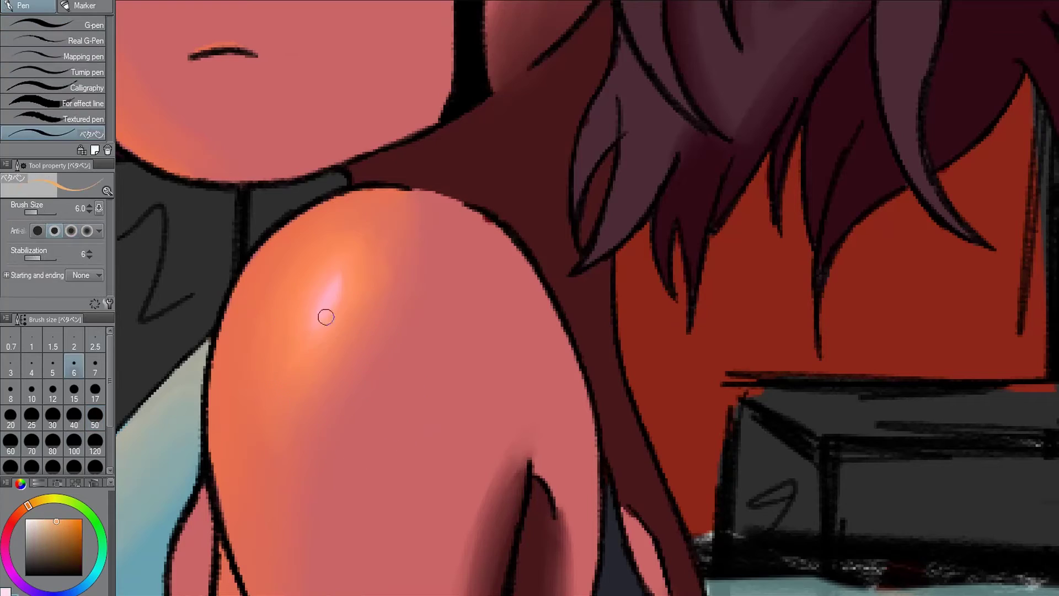
{"action": "key", "text": "ctrl+d"}
Paint over the shoulder highlight, leaving an orange rim light along the arm's outer edge, and blend it at size 15.
{"action": "scroll", "coordinate": [251, 458], "scroll_direction": "down", "scroll_amount": 4}
{"action": "scroll", "coordinate": [331, 386], "scroll_direction": "up", "scroll_amount": 4}
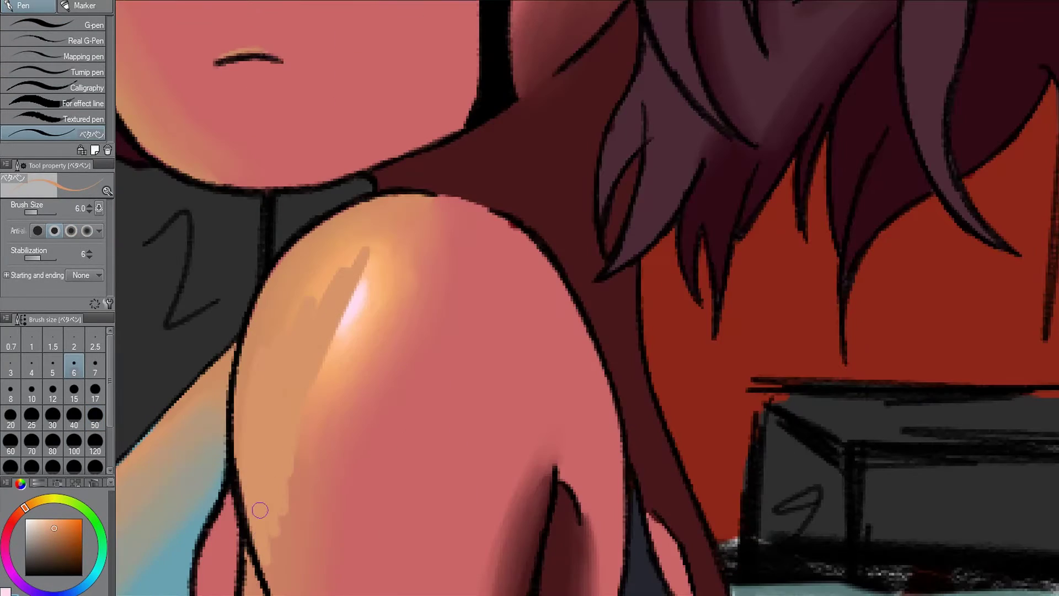
{"action": "key", "text": "e"}
{"action": "mouse_move", "coordinate": [369, 386]}
{"action": "left_mouse_down"}
{"action": "mouse_move", "coordinate": [425, 284]}
{"action": "mouse_move", "coordinate": [331, 441]}
{"action": "mouse_move", "coordinate": [359, 243]}
{"action": "left_mouse_up"}
{"action": "key", "text": "p"}
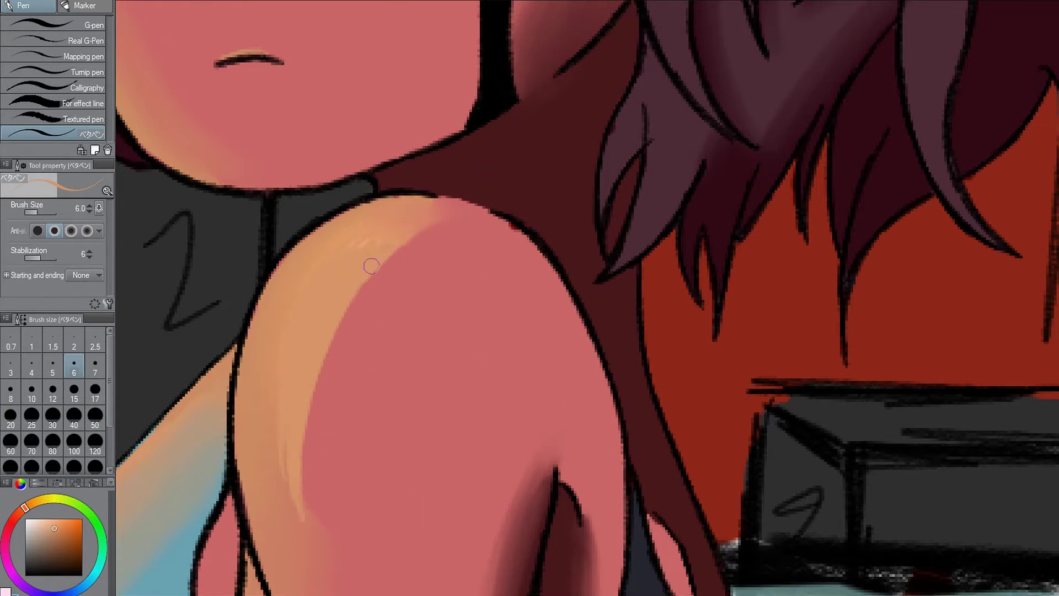
{"action": "scroll", "coordinate": [319, 367], "scroll_direction": "down", "scroll_amount": 3}
{"action": "scroll", "coordinate": [319, 366], "scroll_direction": "up", "scroll_amount": 3}
{"action": "key", "text": "j"}
{"action": "scroll", "coordinate": [271, 465], "scroll_direction": "up", "scroll_amount": 2}
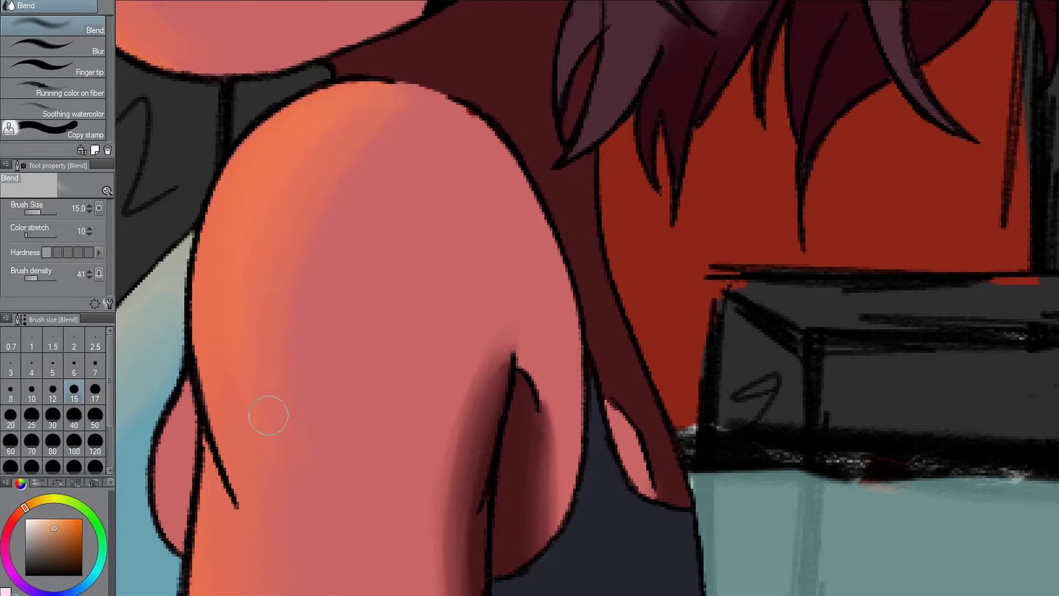
Cut back the dark shadow on the cap beneath the large curved horn, exposing the grey fabric along the lower edge.
{"action": "scroll", "coordinate": [317, 110], "scroll_direction": "down", "scroll_amount": 4}
{"action": "scroll", "coordinate": [331, 248], "scroll_direction": "up", "scroll_amount": 3}
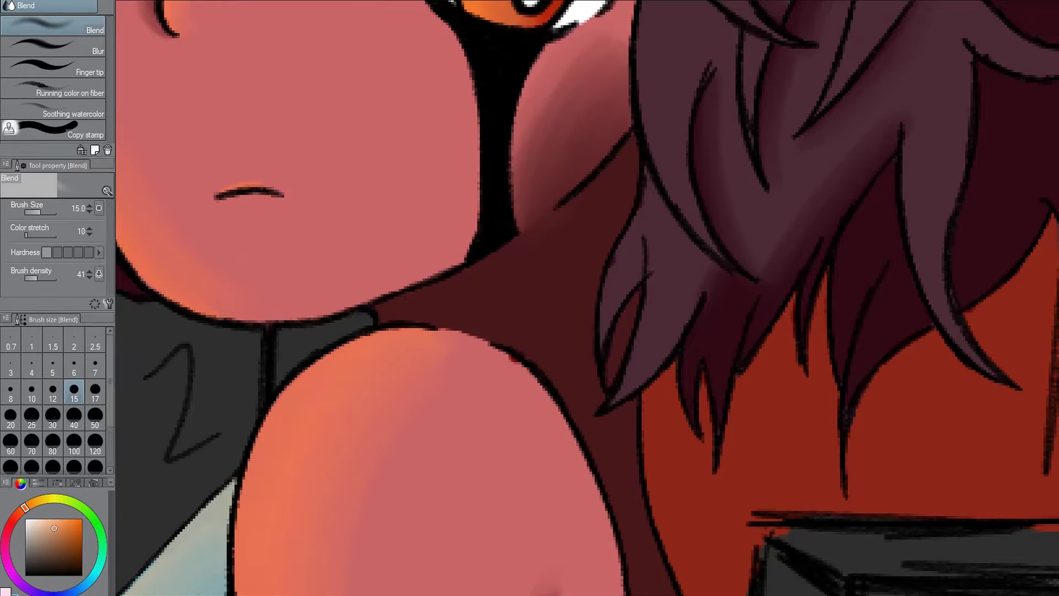
{"action": "scroll", "coordinate": [356, 233], "scroll_direction": "down", "scroll_amount": 1}
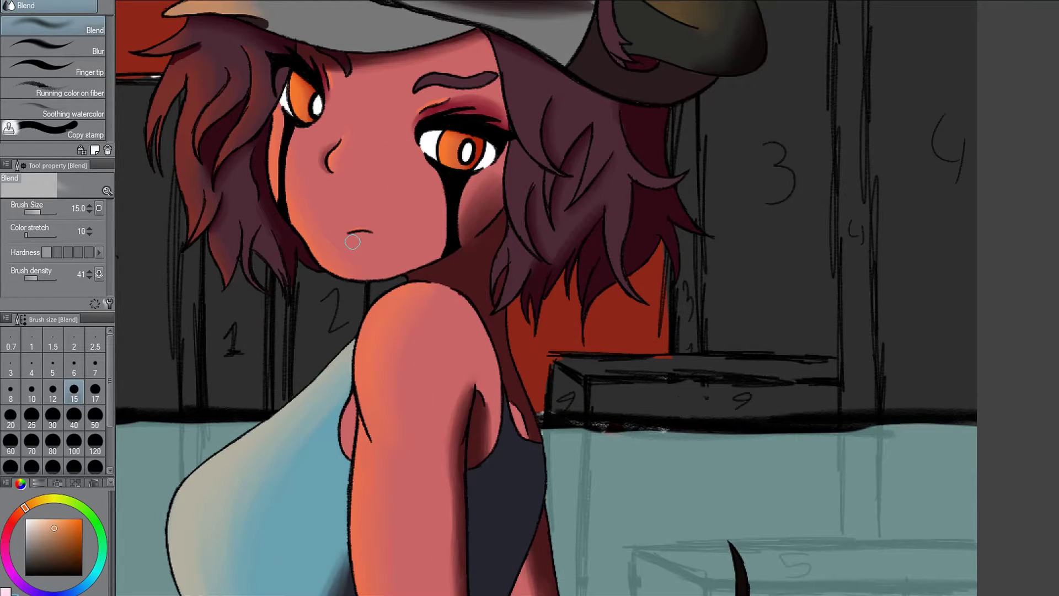
{"action": "scroll", "coordinate": [495, 348], "scroll_direction": "up", "scroll_amount": 5}
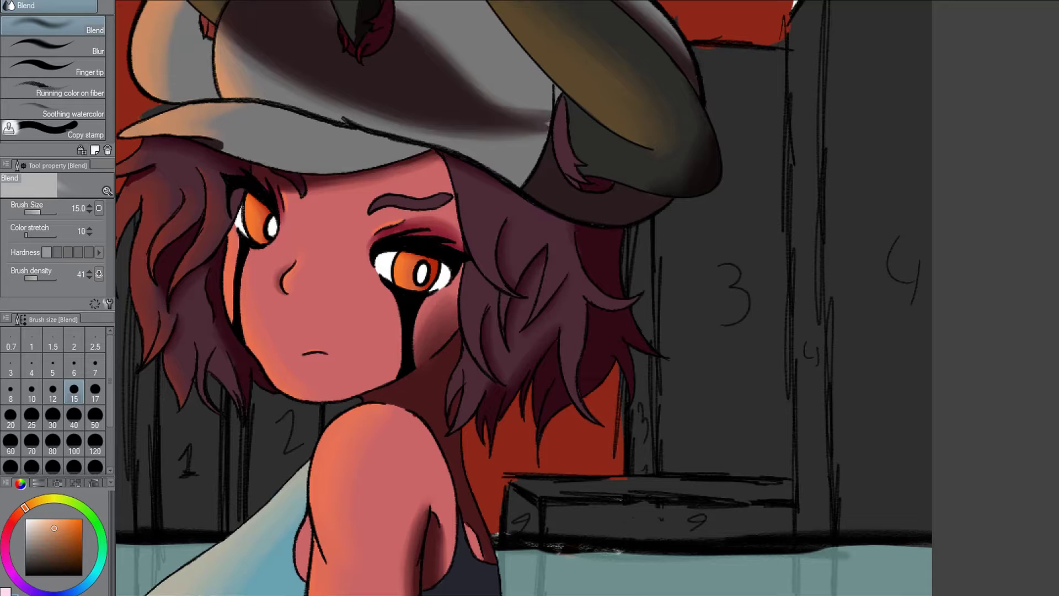
{"action": "scroll", "coordinate": [552, 165], "scroll_direction": "down", "scroll_amount": 3}
{"action": "scroll", "coordinate": [552, 166], "scroll_direction": "up", "scroll_amount": 8}
{"action": "key", "text": "e"}
{"action": "mouse_move", "coordinate": [366, 279]}
{"action": "left_mouse_down"}
{"action": "mouse_move", "coordinate": [407, 223]}
{"action": "mouse_move", "coordinate": [440, 295]}
{"action": "mouse_move", "coordinate": [482, 279]}
{"action": "mouse_move", "coordinate": [615, 435]}
{"action": "left_mouse_up"}
{"action": "scroll", "coordinate": [439, 295], "scroll_direction": "up", "scroll_amount": 1}
Soften the edge of the cap's shadow beneath the large horn with the Blend brush at size 7.
{"action": "key", "text": "j"}
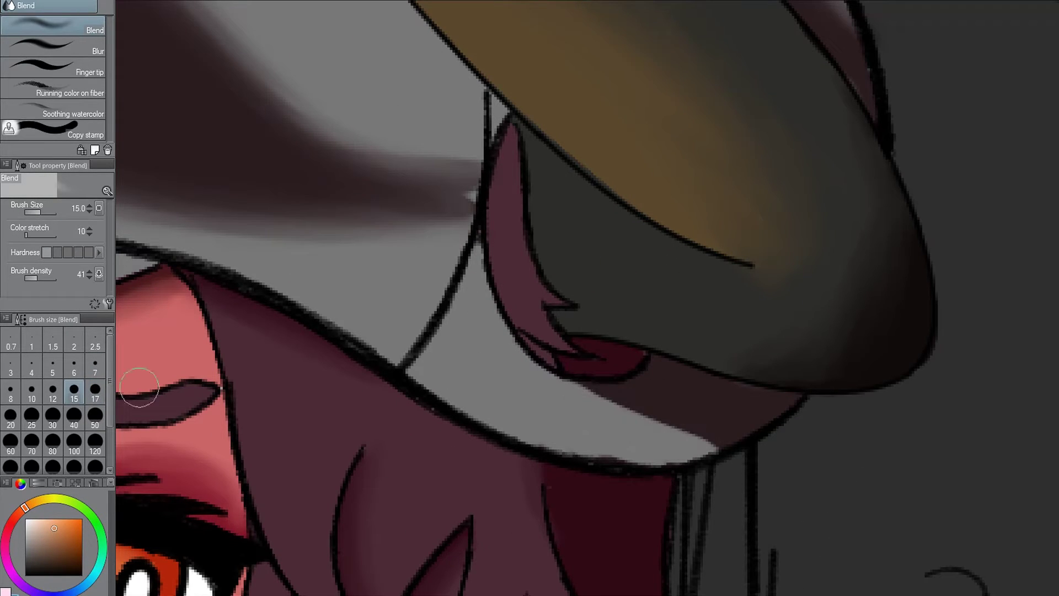
{"action": "left_click", "coordinate": [95, 367]}
{"action": "scroll", "coordinate": [558, 374], "scroll_direction": "up", "scroll_amount": 2}
{"action": "mouse_move", "coordinate": [559, 374]}
{"action": "left_mouse_down"}
{"action": "mouse_move", "coordinate": [603, 432]}
{"action": "mouse_move", "coordinate": [475, 333]}
{"action": "mouse_move", "coordinate": [539, 409]}
{"action": "left_mouse_up"}
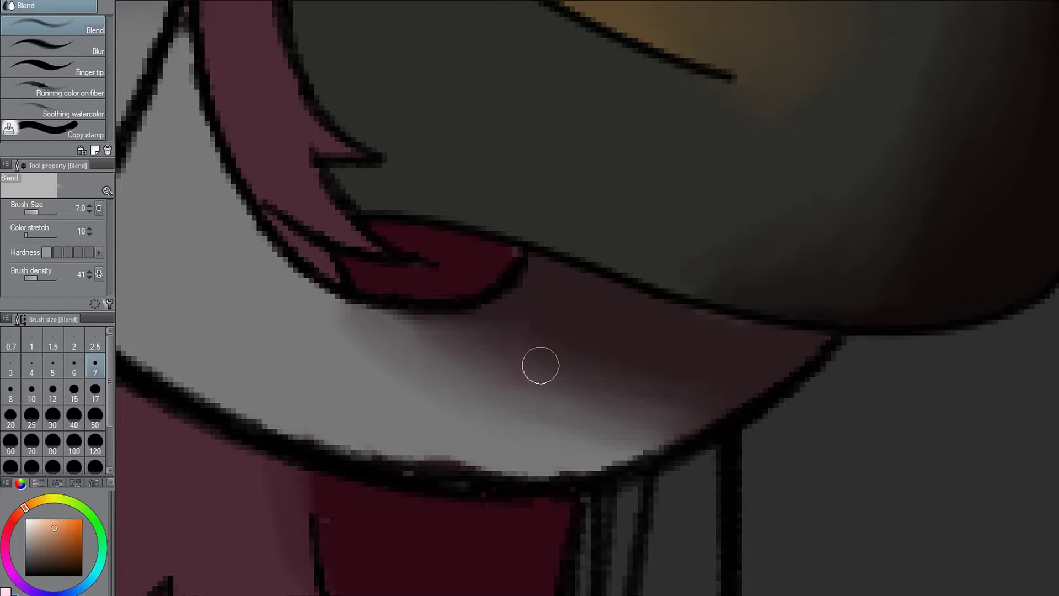
Examine the shading at the horn bases, on the cap and on the shoulder's lit edge up close.
{"action": "scroll", "coordinate": [467, 342], "scroll_direction": "down", "scroll_amount": 5}
{"action": "scroll", "coordinate": [390, 329], "scroll_direction": "up", "scroll_amount": 6}
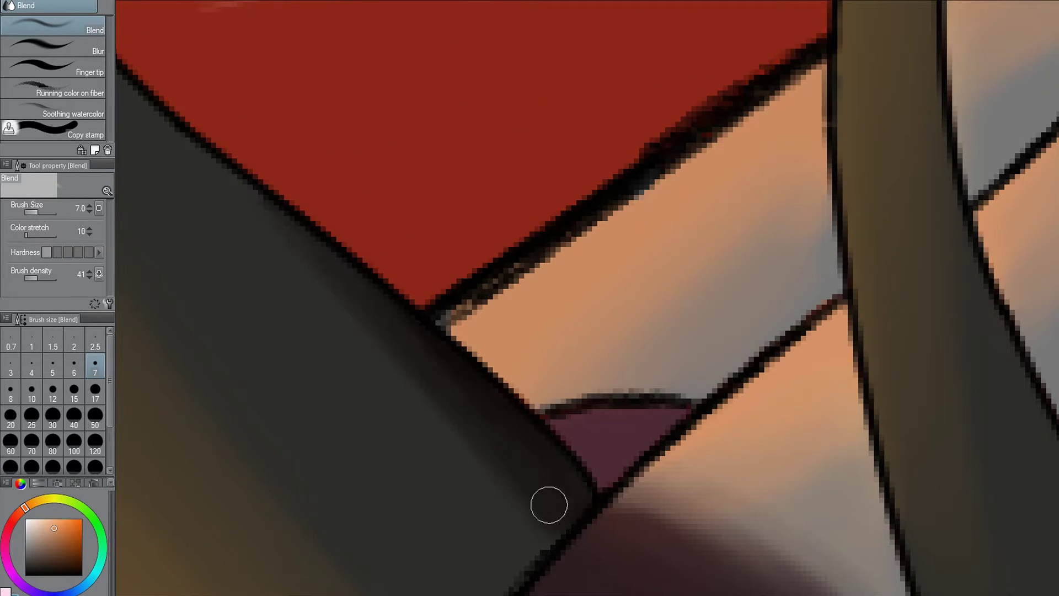
{"action": "scroll", "coordinate": [548, 504], "scroll_direction": "down", "scroll_amount": 2}
{"action": "scroll", "coordinate": [603, 515], "scroll_direction": "up", "scroll_amount": 5}
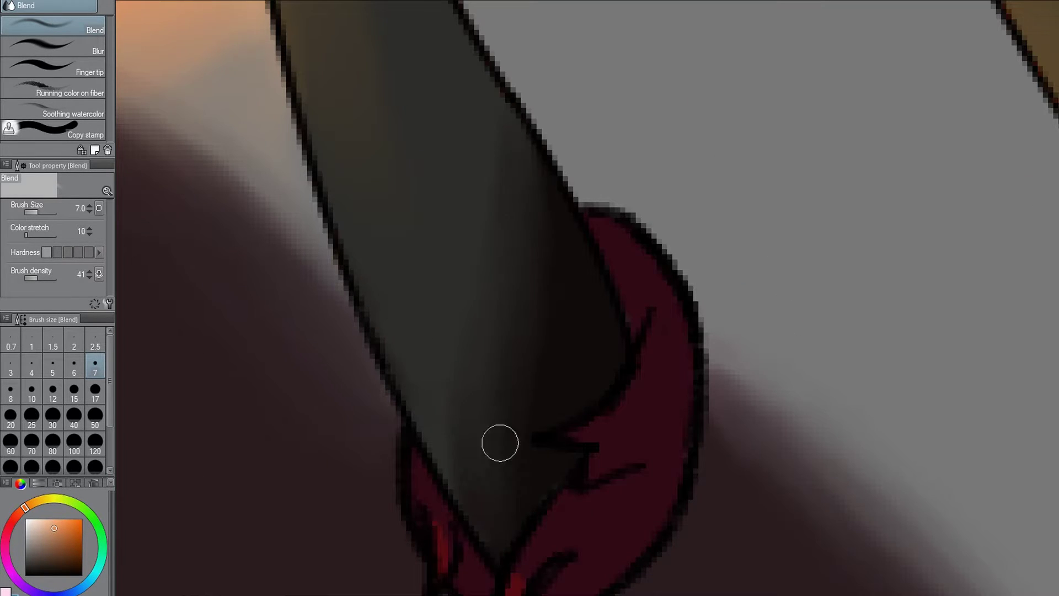
{"action": "scroll", "coordinate": [500, 443], "scroll_direction": "down", "scroll_amount": 5}
{"action": "scroll", "coordinate": [473, 334], "scroll_direction": "up", "scroll_amount": 6}
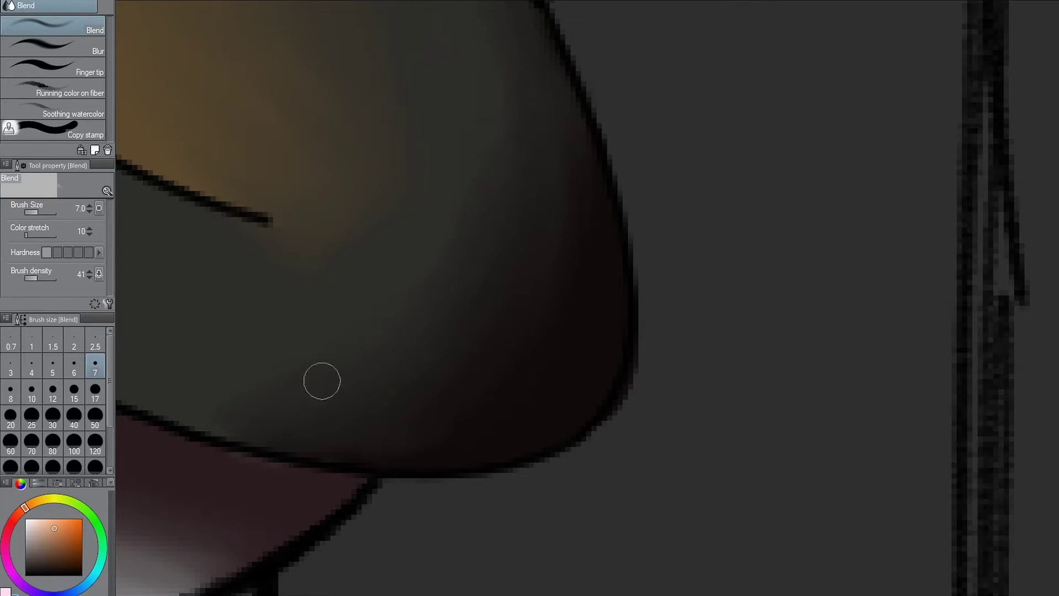
{"action": "scroll", "coordinate": [322, 381], "scroll_direction": "down", "scroll_amount": 5}
{"action": "scroll", "coordinate": [417, 233], "scroll_direction": "up", "scroll_amount": 5}
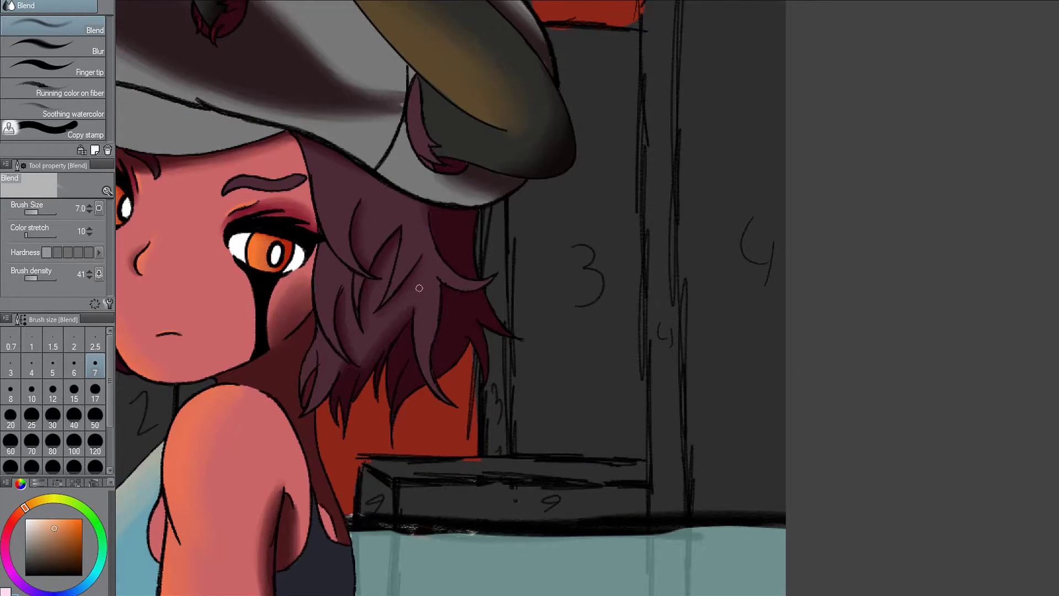
{"action": "scroll", "coordinate": [419, 288], "scroll_direction": "down", "scroll_amount": 4}
{"action": "scroll", "coordinate": [237, 173], "scroll_direction": "up", "scroll_amount": 5}
{"action": "left_click_drag", "start_coordinate": [237, 173], "coordinate": [232, 142]}
{"action": "scroll", "coordinate": [232, 144], "scroll_direction": "up", "scroll_amount": 5}
{"action": "scroll", "coordinate": [312, 207], "scroll_direction": "down", "scroll_amount": 5}
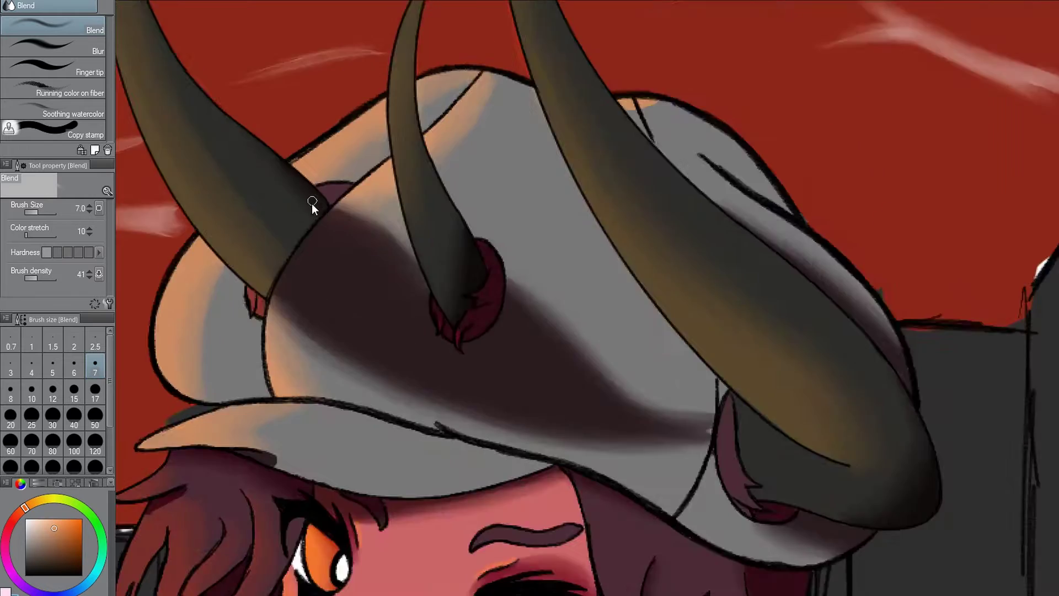
{"action": "scroll", "coordinate": [313, 207], "scroll_direction": "down", "scroll_amount": 5}
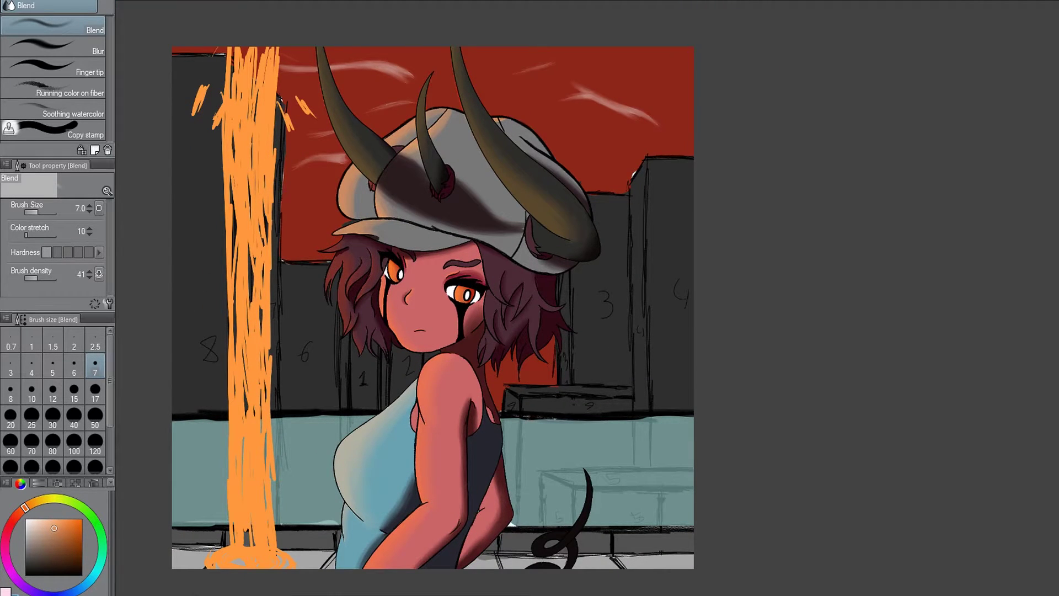
{"action": "scroll", "coordinate": [311, 552], "scroll_direction": "down", "scroll_amount": 3}
{"action": "scroll", "coordinate": [439, 386], "scroll_direction": "up", "scroll_amount": 8}
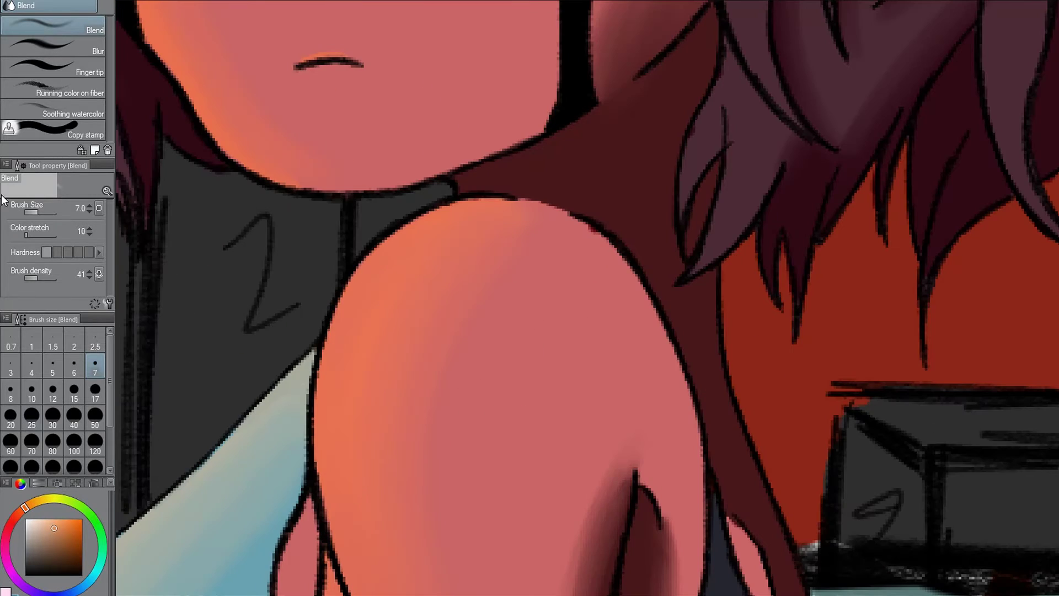
Paint a light orange highlight with a pink core on the shoulder's lit edge and blend it at size 7.
{"action": "key", "text": "p"}
{"action": "key", "text": "p"}
{"action": "scroll", "coordinate": [397, 173], "scroll_direction": "up", "scroll_amount": 3}
{"action": "mouse_move", "coordinate": [303, 284]}
{"action": "left_mouse_down"}
{"action": "mouse_move", "coordinate": [343, 208]}
{"action": "mouse_move", "coordinate": [378, 173]}
{"action": "mouse_move", "coordinate": [343, 315]}
{"action": "left_mouse_up"}
{"action": "key", "text": "j"}
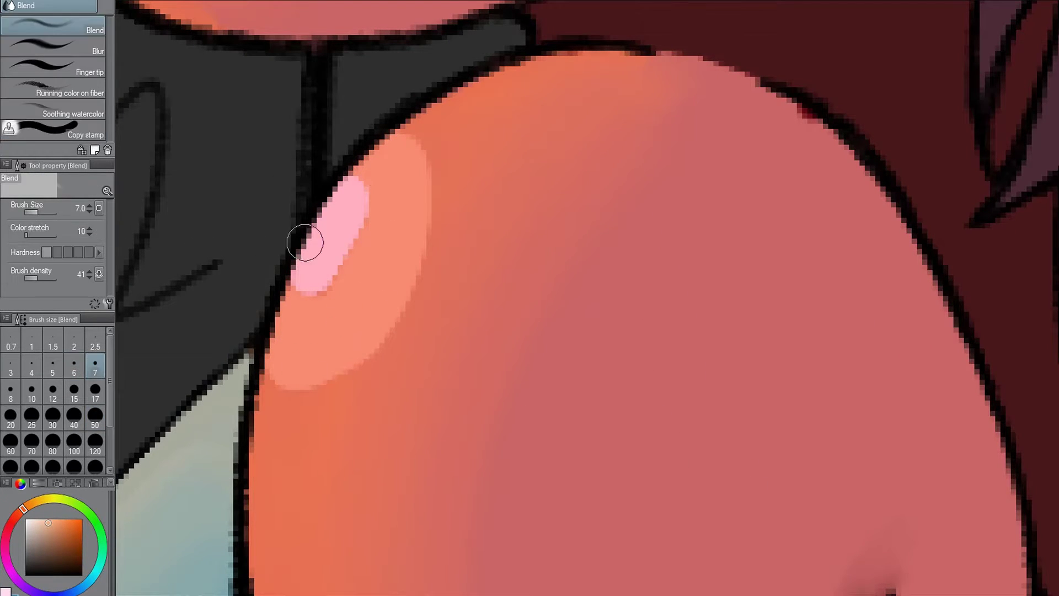
{"action": "mouse_move", "coordinate": [307, 239]}
{"action": "left_mouse_down"}
{"action": "mouse_move", "coordinate": [344, 275]}
{"action": "mouse_move", "coordinate": [343, 207]}
{"action": "left_mouse_up"}
{"action": "left_click_drag", "start_coordinate": [398, 280], "coordinate": [332, 382]}
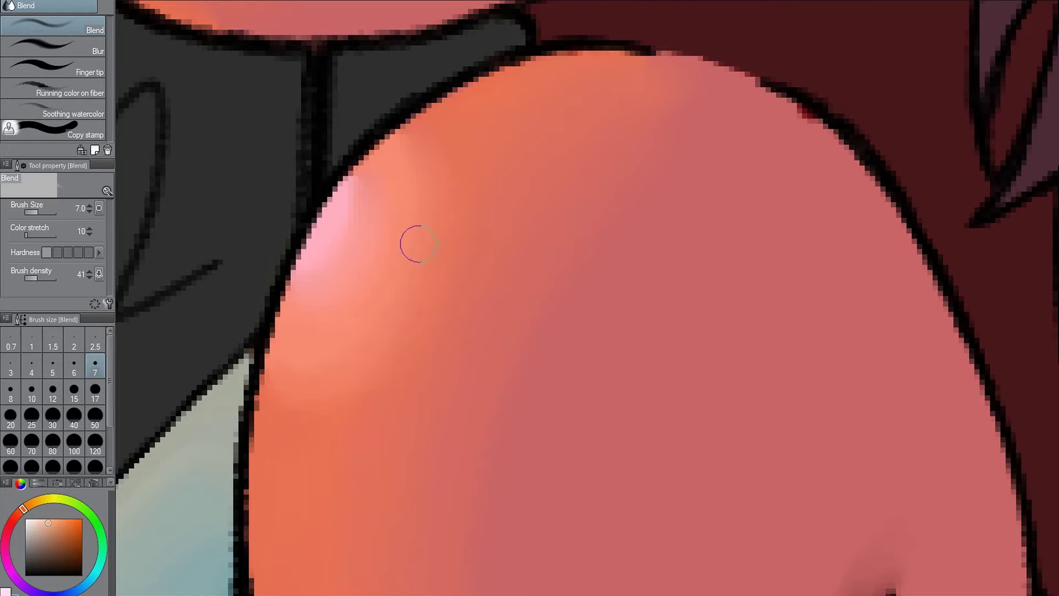
{"action": "scroll", "coordinate": [338, 210], "scroll_direction": "down", "scroll_amount": 3}
{"action": "scroll", "coordinate": [379, 260], "scroll_direction": "up", "scroll_amount": 3}
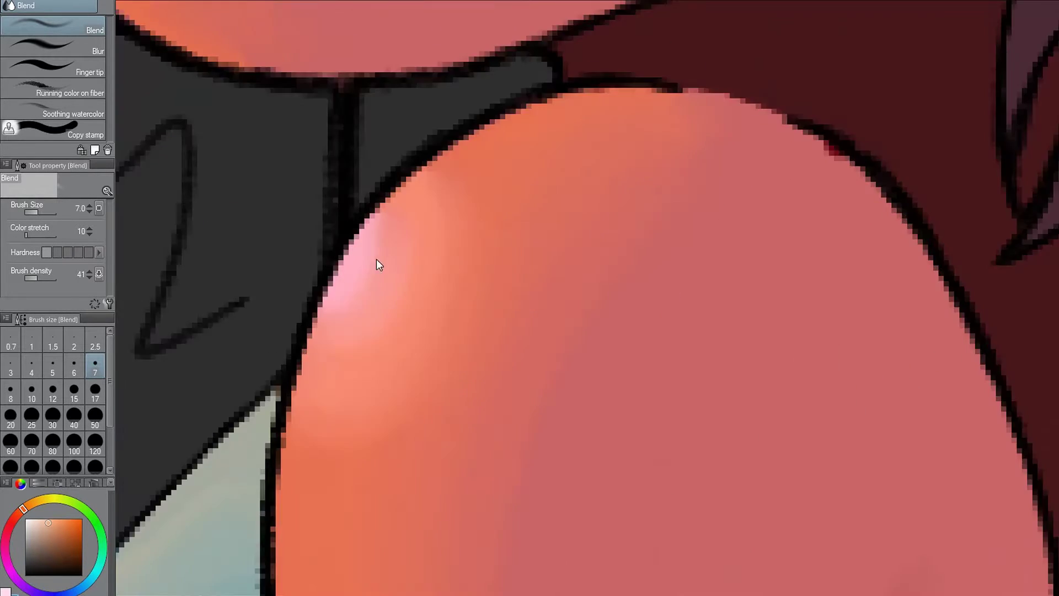
{"action": "scroll", "coordinate": [414, 166], "scroll_direction": "down", "scroll_amount": 4}
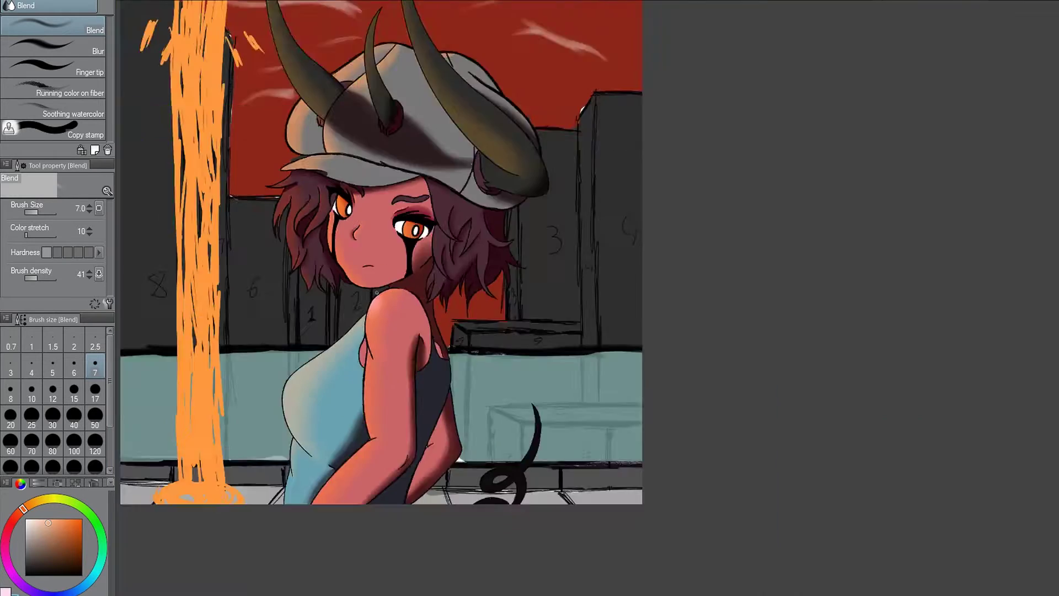
Paint a pale highlight on the outer edge of the far eye's orange iris and blend it at size 5.
{"action": "scroll", "coordinate": [339, 307], "scroll_direction": "up", "scroll_amount": 5}
{"action": "key", "text": "p"}
{"action": "scroll", "coordinate": [338, 308], "scroll_direction": "up", "scroll_amount": 2}
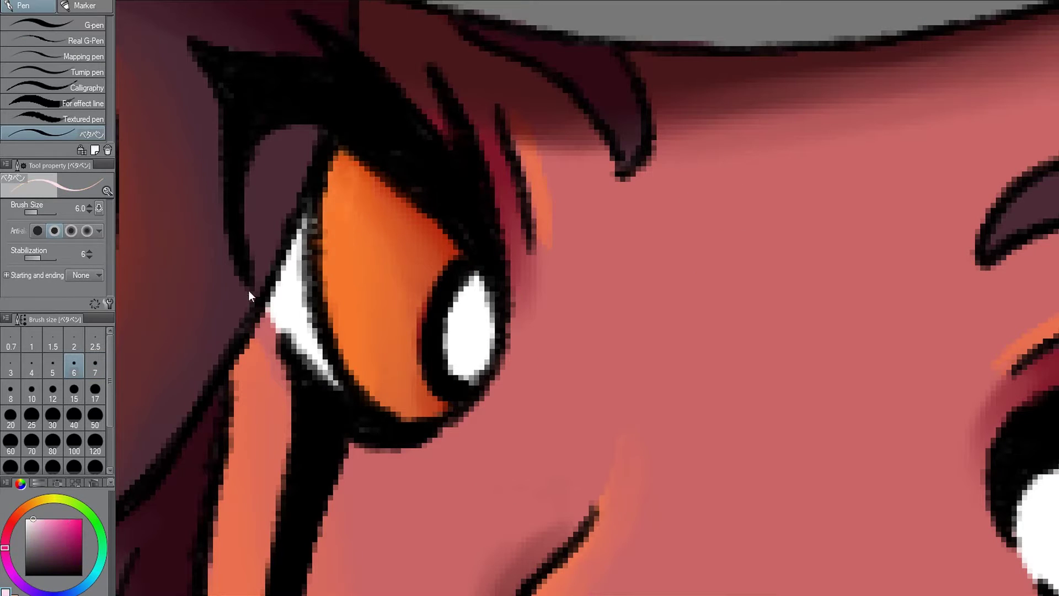
{"action": "key", "text": "j"}
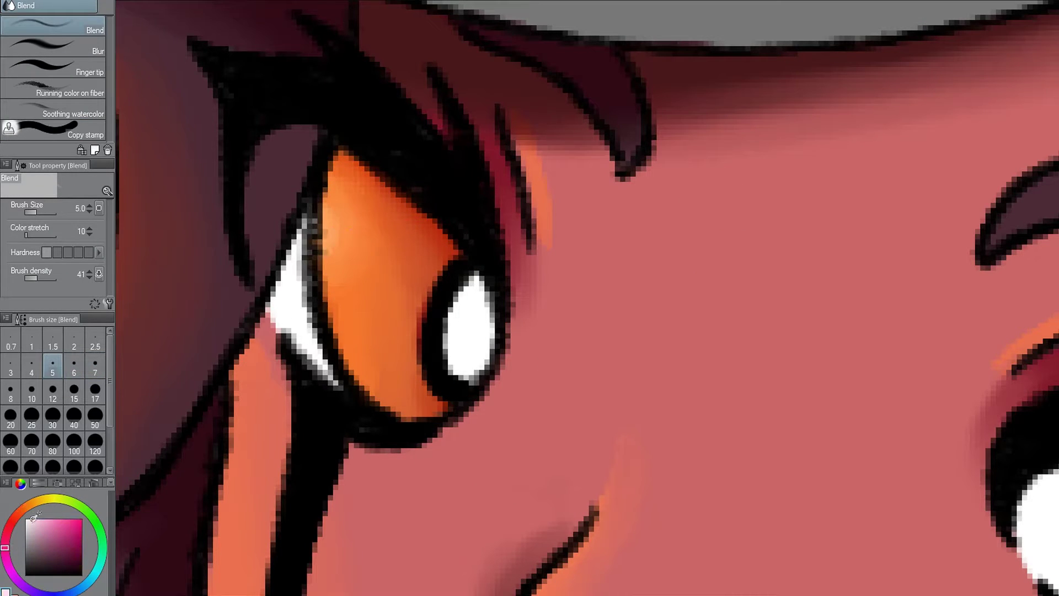
{"action": "key", "text": "p"}
{"action": "mouse_move", "coordinate": [331, 237]}
{"action": "left_mouse_down"}
{"action": "mouse_move", "coordinate": [364, 217]}
{"action": "mouse_move", "coordinate": [329, 216]}
{"action": "mouse_move", "coordinate": [363, 259]}
{"action": "mouse_move", "coordinate": [393, 234]}
{"action": "mouse_move", "coordinate": [421, 245]}
{"action": "mouse_move", "coordinate": [401, 281]}
{"action": "mouse_move", "coordinate": [403, 306]}
{"action": "mouse_move", "coordinate": [411, 218]}
{"action": "left_mouse_up"}
{"action": "key", "text": "j"}
{"action": "scroll", "coordinate": [330, 217], "scroll_direction": "down", "scroll_amount": 4}
{"action": "scroll", "coordinate": [568, 309], "scroll_direction": "up", "scroll_amount": 6}
{"action": "key", "text": "p"}
{"action": "key", "text": "j"}
Add another light stroke to the eye's iris and soften it with the Blend brush.
{"action": "scroll", "coordinate": [411, 218], "scroll_direction": "down", "scroll_amount": 4}
{"action": "scroll", "coordinate": [282, 321], "scroll_direction": "up", "scroll_amount": 6}
{"action": "key", "text": "p"}
{"action": "mouse_move", "coordinate": [356, 292]}
{"action": "left_mouse_down"}
{"action": "mouse_move", "coordinate": [363, 261]}
{"action": "mouse_move", "coordinate": [381, 242]}
{"action": "left_mouse_up"}
{"action": "key", "text": "j"}
{"action": "scroll", "coordinate": [381, 276], "scroll_direction": "down", "scroll_amount": 3}
{"action": "scroll", "coordinate": [393, 365], "scroll_direction": "down", "scroll_amount": 4}
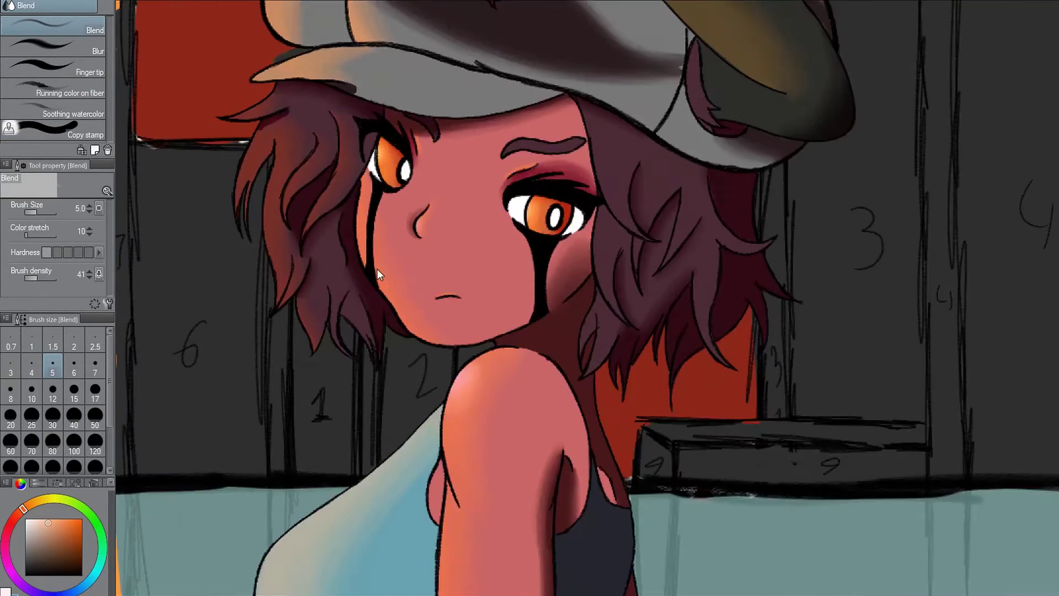
Touch up the light on the face with the pen and blend it at size 5.
{"action": "scroll", "coordinate": [303, 34], "scroll_direction": "up", "scroll_amount": 6}
{"action": "key", "text": "p"}
{"action": "key", "text": "x"}
{"action": "key", "text": "j"}
{"action": "mouse_move", "coordinate": [202, 50]}
{"action": "left_mouse_down"}
{"action": "mouse_move", "coordinate": [209, 111]}
{"action": "mouse_move", "coordinate": [245, 67]}
{"action": "left_mouse_up"}
{"action": "scroll", "coordinate": [245, 66], "scroll_direction": "down", "scroll_amount": 4}
{"action": "scroll", "coordinate": [424, 506], "scroll_direction": "down", "scroll_amount": 2}
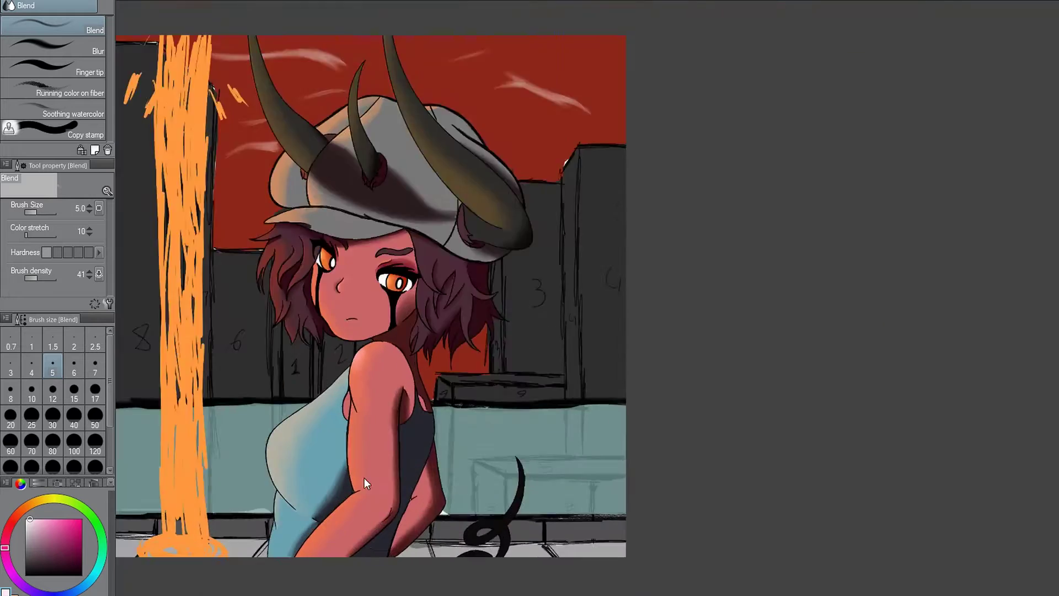
Shade the back edge of the shoulder and the armpit area with dark red pen strokes at size 6.
{"action": "scroll", "coordinate": [356, 275], "scroll_direction": "up", "scroll_amount": 6}
{"action": "key", "text": "x"}
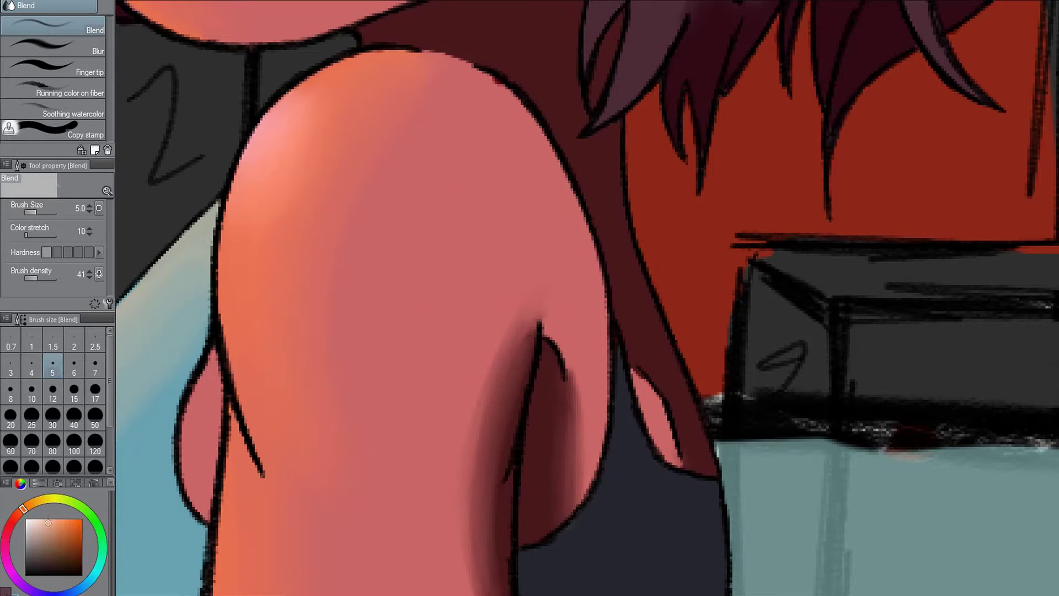
{"action": "key", "text": "p"}
{"action": "left_click_drag", "start_coordinate": [500, 223], "coordinate": [506, 332]}
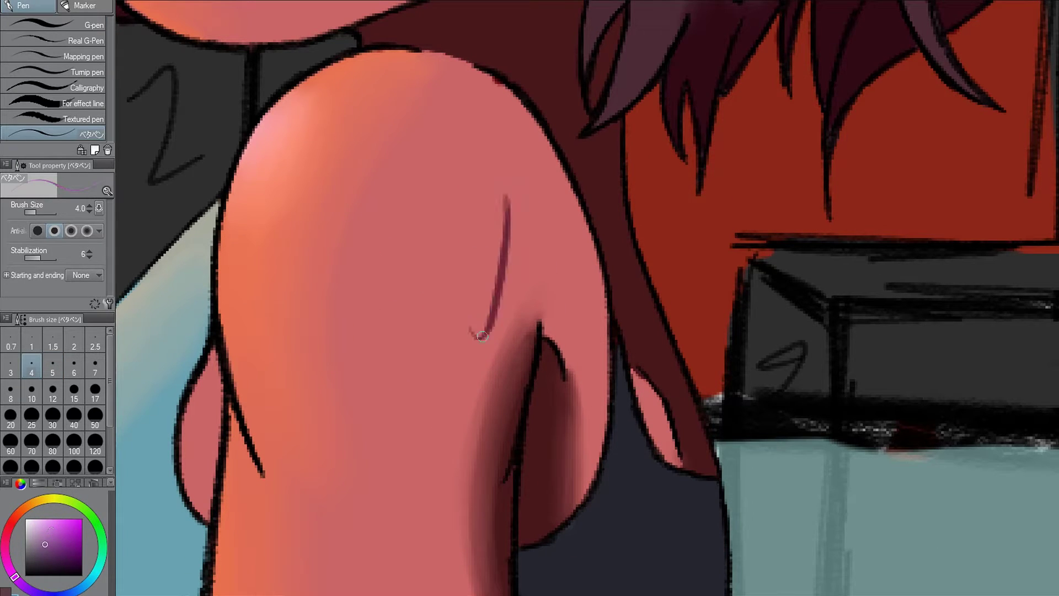
{"action": "key", "text": "ctrl+z"}
{"action": "left_click_drag", "start_coordinate": [501, 89], "coordinate": [574, 248]}
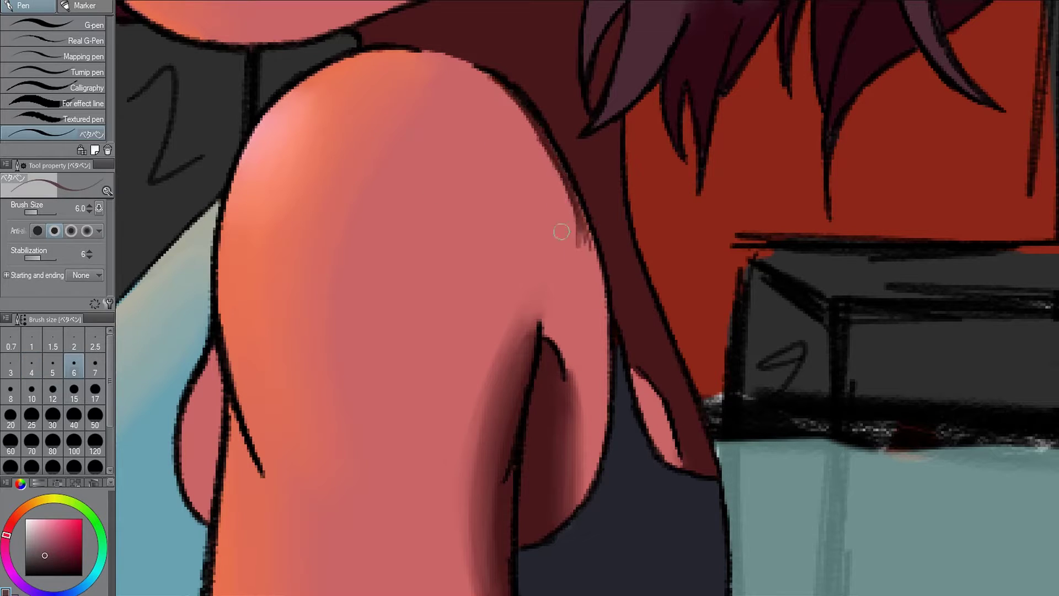
{"action": "left_click_drag", "start_coordinate": [569, 193], "coordinate": [596, 331]}
{"action": "left_click_drag", "start_coordinate": [568, 259], "coordinate": [607, 502]}
{"action": "left_click_drag", "start_coordinate": [551, 231], "coordinate": [602, 364]}
{"action": "left_click_drag", "start_coordinate": [558, 166], "coordinate": [529, 331]}
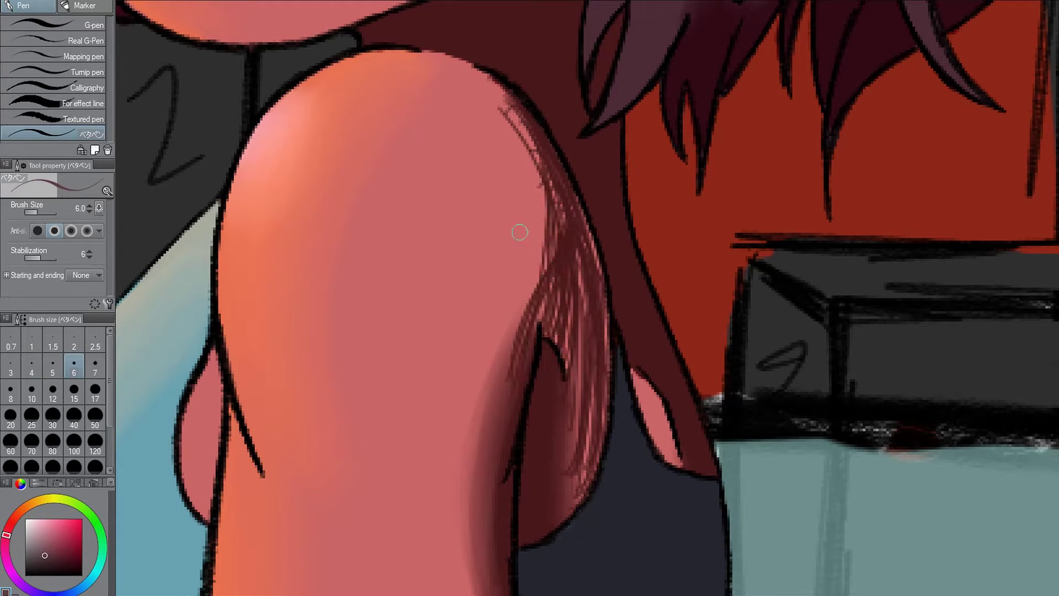
{"action": "left_click_drag", "start_coordinate": [530, 143], "coordinate": [499, 356]}
Paint a purple band along the inner edge of the upper arm's dark shadow with the size 6 pen.
{"action": "scroll", "coordinate": [511, 281], "scroll_direction": "up", "scroll_amount": 1}
{"action": "scroll", "coordinate": [536, 183], "scroll_direction": "down", "scroll_amount": 2}
{"action": "left_click_drag", "start_coordinate": [480, 546], "coordinate": [516, 295]}
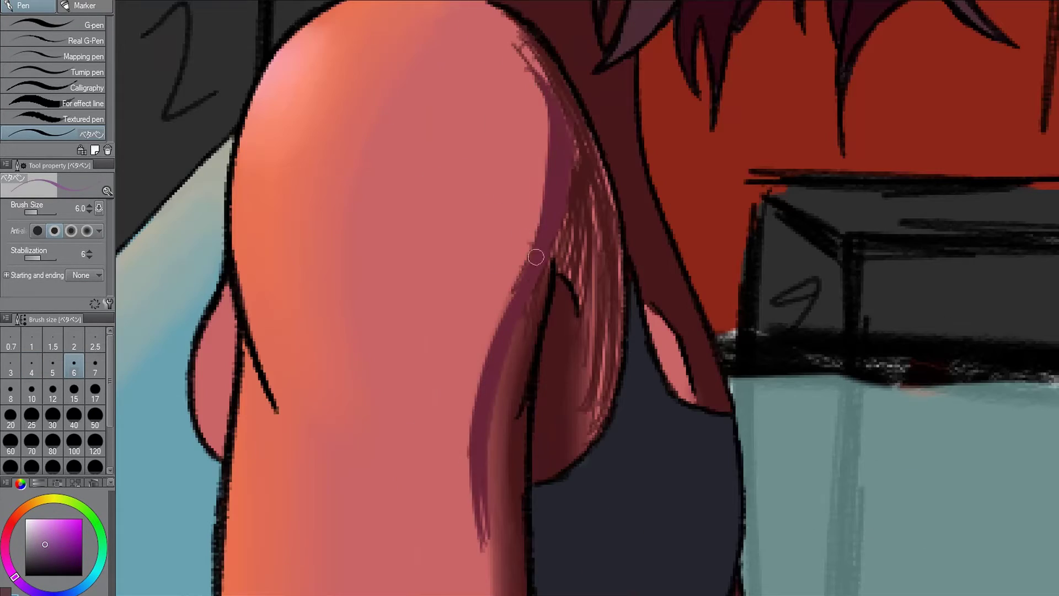
{"action": "scroll", "coordinate": [513, 248], "scroll_direction": "down", "scroll_amount": 3}
{"action": "mouse_move", "coordinate": [476, 245]}
{"action": "left_mouse_down"}
{"action": "mouse_move", "coordinate": [480, 529]}
{"action": "mouse_move", "coordinate": [502, 187]}
{"action": "left_mouse_up"}
{"action": "scroll", "coordinate": [504, 161], "scroll_direction": "down", "scroll_amount": 2}
{"action": "scroll", "coordinate": [498, 206], "scroll_direction": "up", "scroll_amount": 3}
Fill the armpit shadow with dark red and blend it with the purple band at size 5.
{"action": "key", "text": "j"}
{"action": "scroll", "coordinate": [499, 209], "scroll_direction": "up", "scroll_amount": 3}
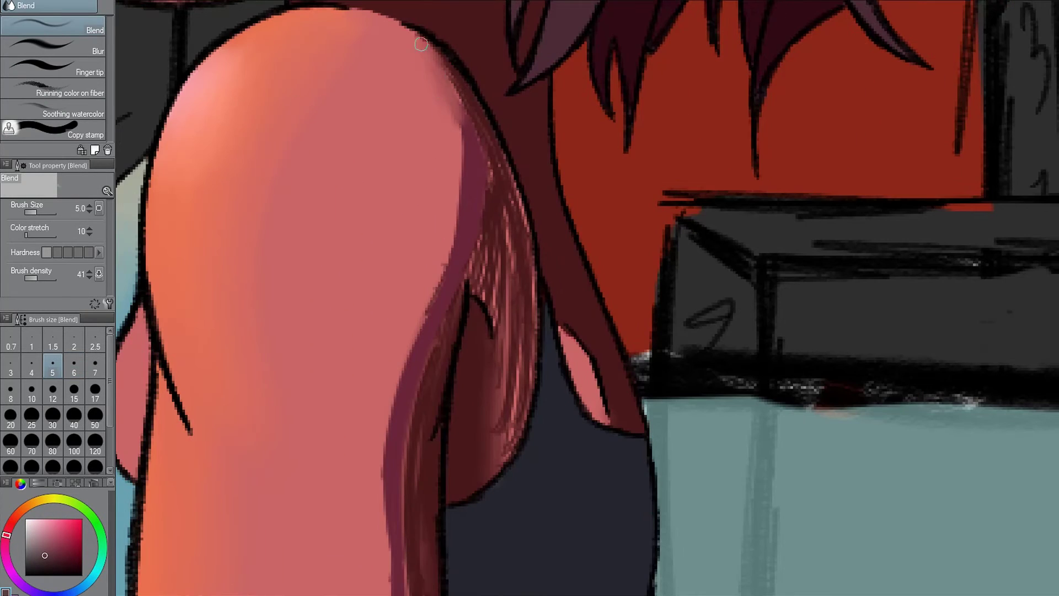
{"action": "key", "text": "p"}
{"action": "mouse_move", "coordinate": [480, 442]}
{"action": "left_mouse_down"}
{"action": "mouse_move", "coordinate": [535, 420]}
{"action": "mouse_move", "coordinate": [527, 327]}
{"action": "mouse_move", "coordinate": [505, 269]}
{"action": "mouse_move", "coordinate": [524, 238]}
{"action": "mouse_move", "coordinate": [528, 283]}
{"action": "left_mouse_up"}
{"action": "key", "text": "j"}
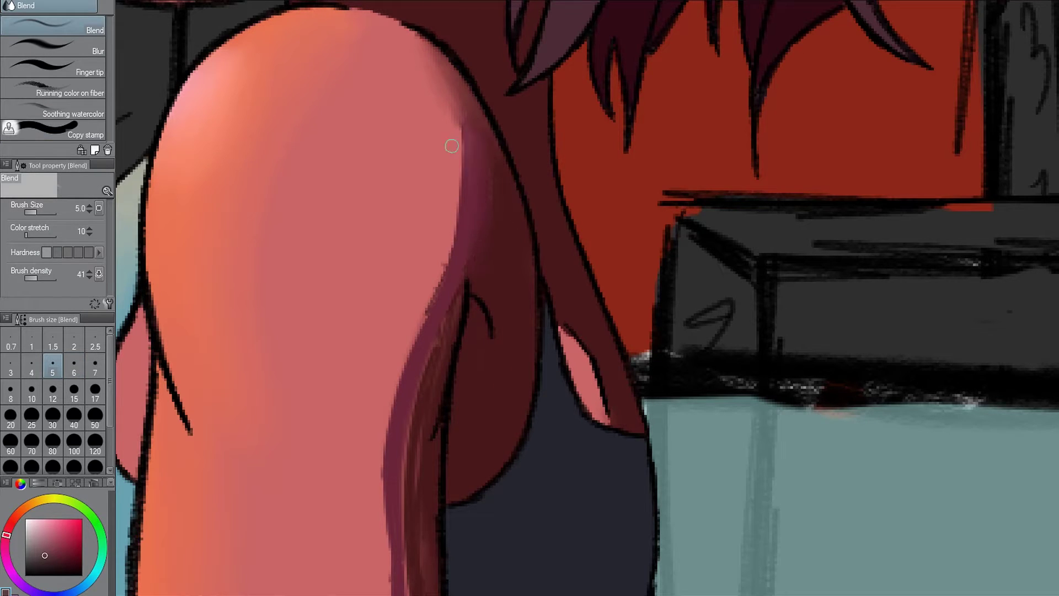
{"action": "mouse_move", "coordinate": [452, 145]}
{"action": "left_mouse_down"}
{"action": "mouse_move", "coordinate": [473, 166]}
{"action": "mouse_move", "coordinate": [430, 428]}
{"action": "left_mouse_up"}
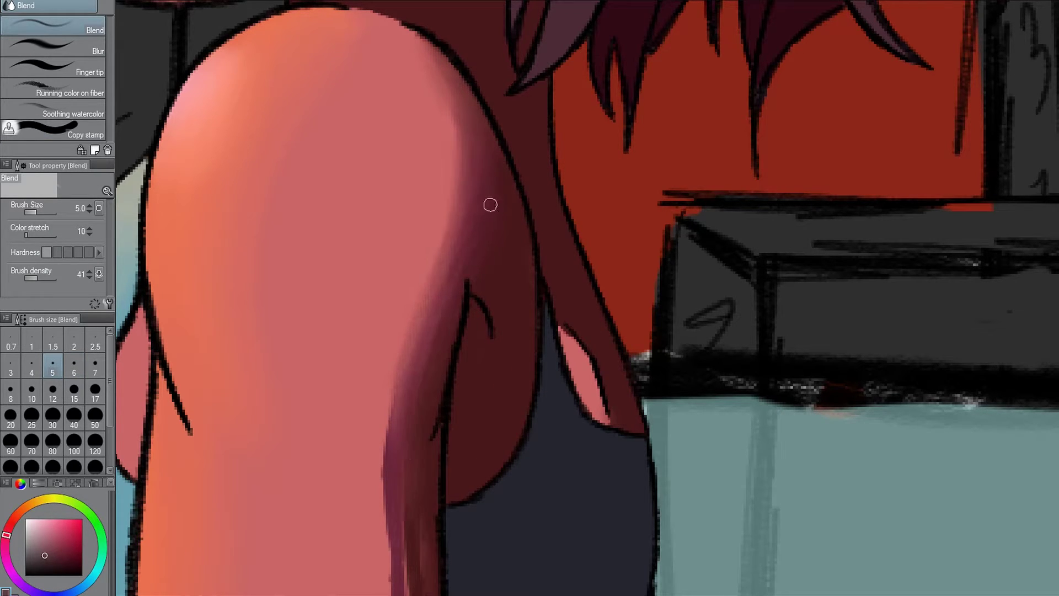
Blend the purple and dark red shadow down the back of the arm to the elbow at size 5.
{"action": "scroll", "coordinate": [490, 205], "scroll_direction": "down", "scroll_amount": 3}
{"action": "mouse_move", "coordinate": [454, 237]}
{"action": "left_mouse_down"}
{"action": "mouse_move", "coordinate": [423, 451]}
{"action": "mouse_move", "coordinate": [449, 456]}
{"action": "left_mouse_up"}
{"action": "scroll", "coordinate": [432, 484], "scroll_direction": "down", "scroll_amount": 2}
{"action": "scroll", "coordinate": [428, 352], "scroll_direction": "up", "scroll_amount": 2}
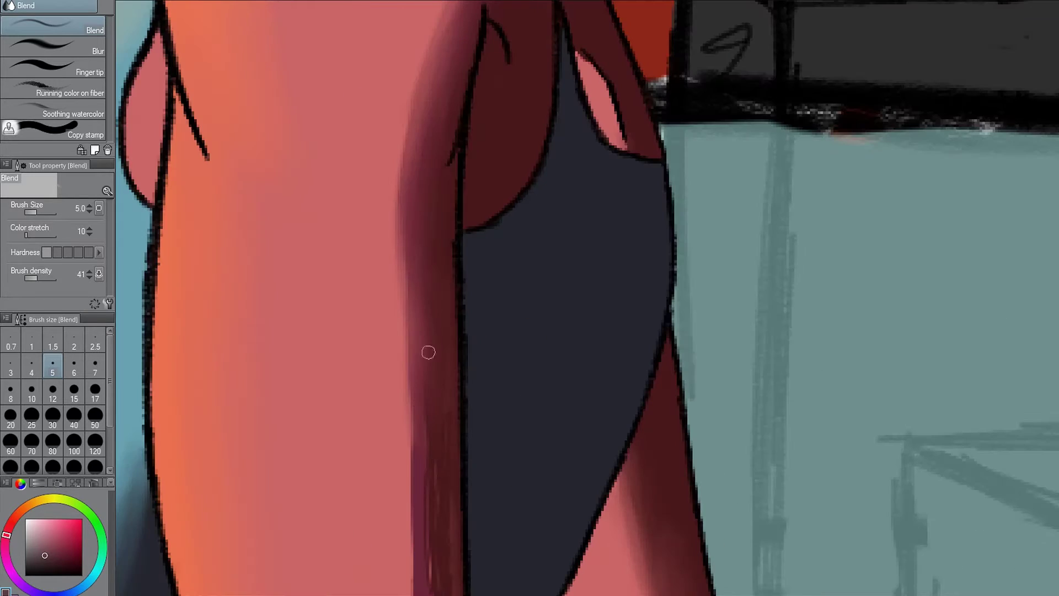
{"action": "scroll", "coordinate": [398, 137], "scroll_direction": "down", "scroll_amount": 3}
{"action": "left_click_drag", "start_coordinate": [420, 339], "coordinate": [414, 291]}
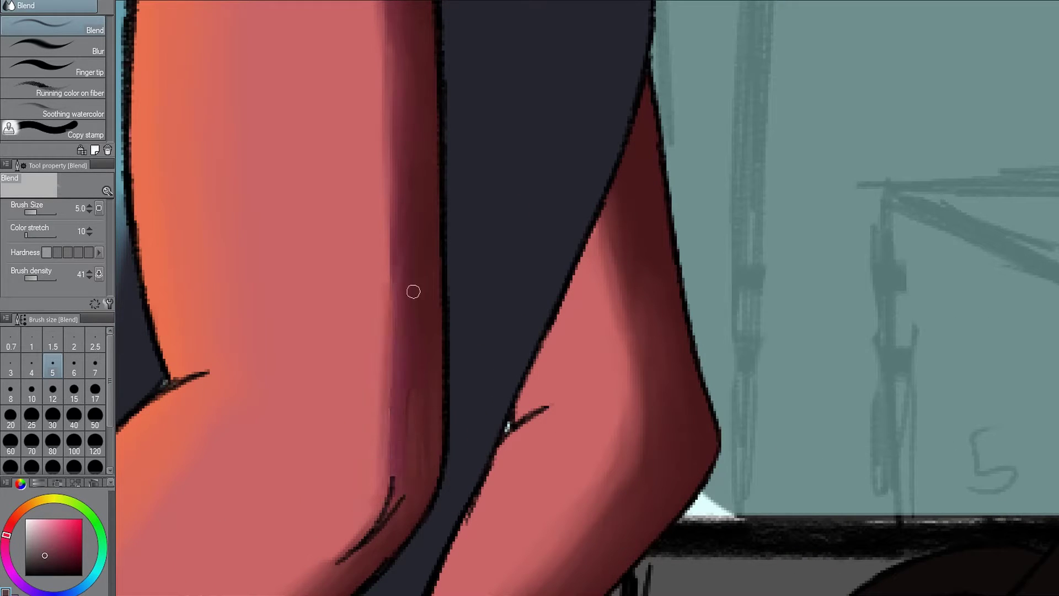
{"action": "scroll", "coordinate": [403, 359], "scroll_direction": "down", "scroll_amount": 2}
{"action": "scroll", "coordinate": [395, 203], "scroll_direction": "up", "scroll_amount": 2}
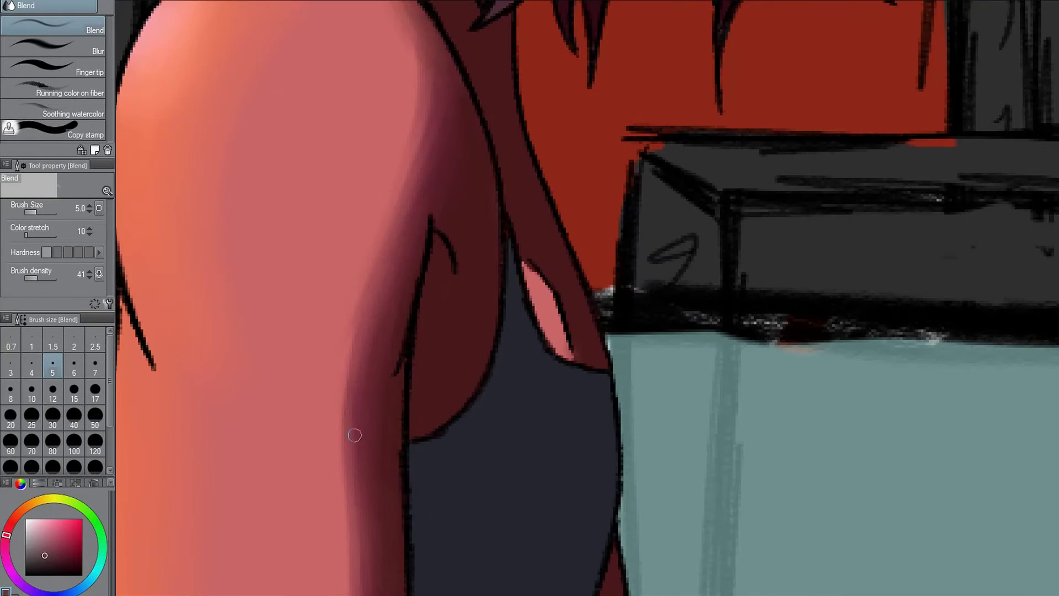
{"action": "scroll", "coordinate": [355, 433], "scroll_direction": "down", "scroll_amount": 2}
{"action": "scroll", "coordinate": [361, 376], "scroll_direction": "up", "scroll_amount": 2}
{"action": "scroll", "coordinate": [362, 377], "scroll_direction": "down", "scroll_amount": 5}
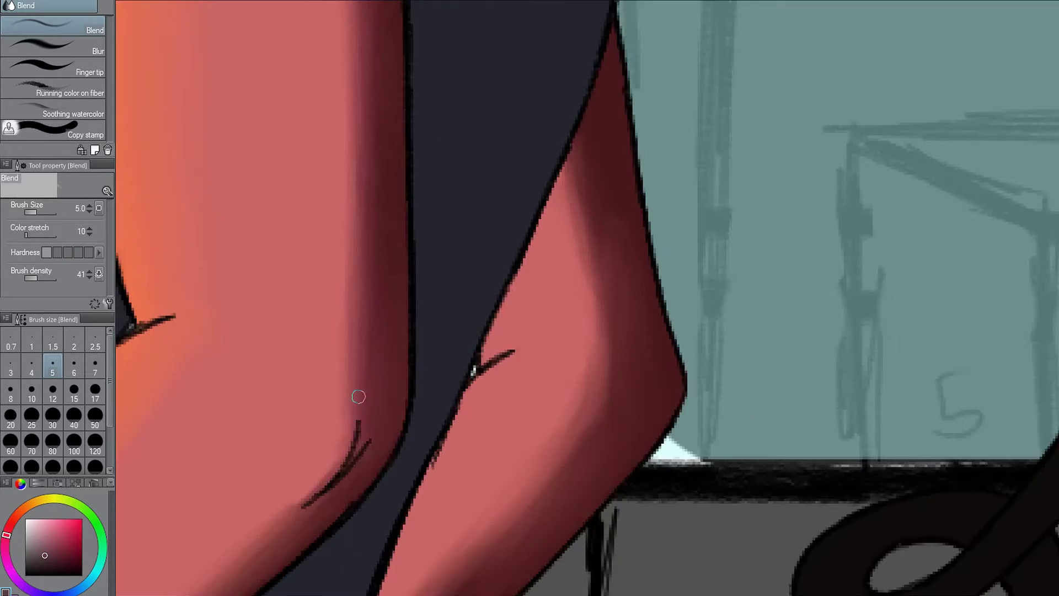
Repaint a stronger purple band along the shadow edge from the shoulder down the upper arm at pen size 6.
{"action": "scroll", "coordinate": [361, 331], "scroll_direction": "up", "scroll_amount": 5}
{"action": "key", "text": "p"}
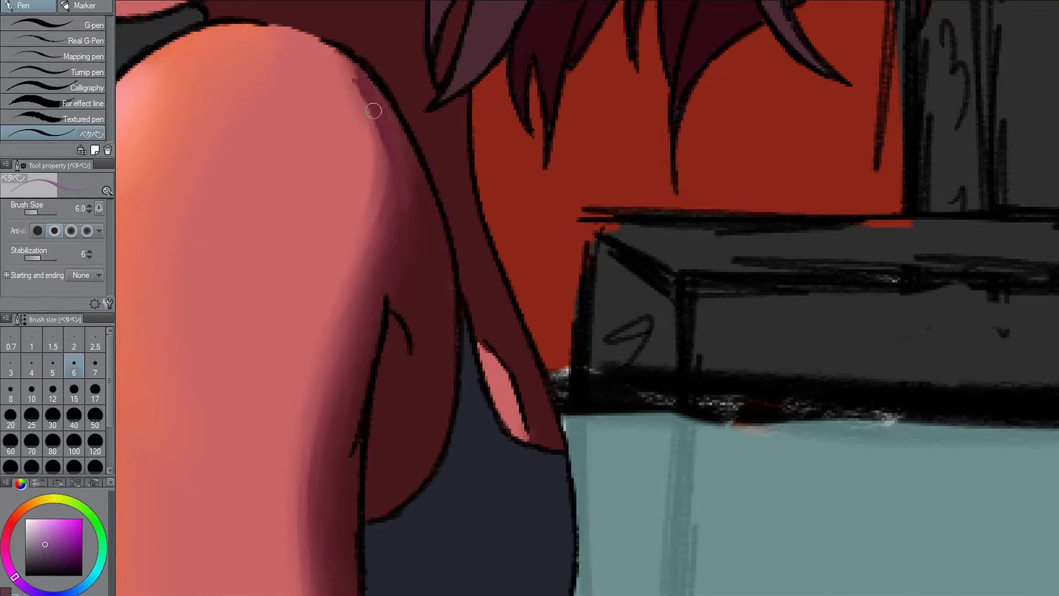
{"action": "left_click_drag", "start_coordinate": [386, 105], "coordinate": [332, 380]}
{"action": "left_click_drag", "start_coordinate": [347, 326], "coordinate": [309, 574]}
{"action": "scroll", "coordinate": [346, 166], "scroll_direction": "up", "scroll_amount": 1}
{"action": "scroll", "coordinate": [345, 166], "scroll_direction": "down", "scroll_amount": 2}
{"action": "scroll", "coordinate": [343, 386], "scroll_direction": "up", "scroll_amount": 3}
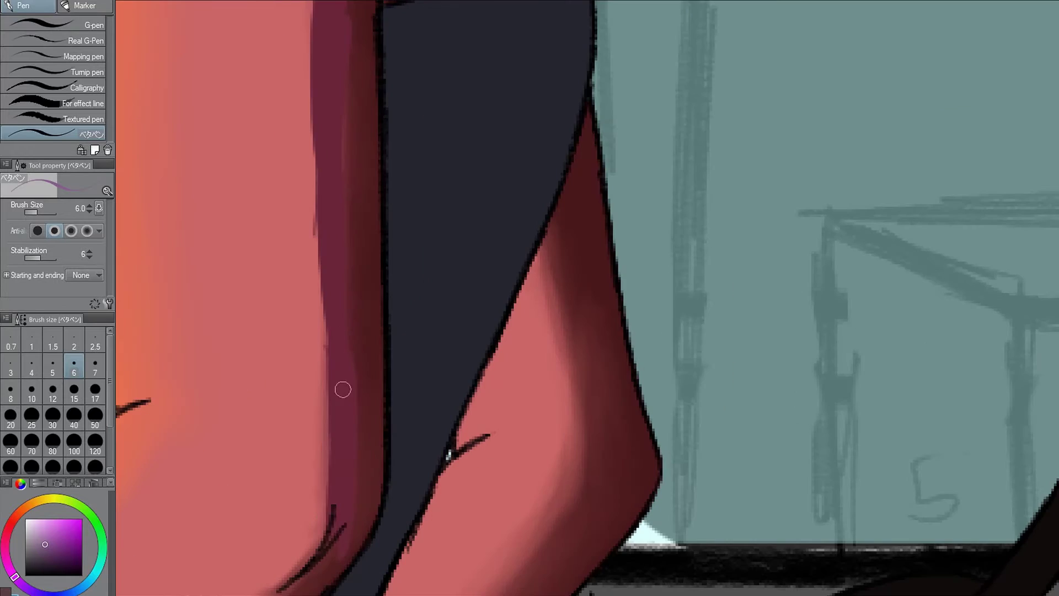
{"action": "scroll", "coordinate": [343, 386], "scroll_direction": "down", "scroll_amount": 1}
{"action": "scroll", "coordinate": [390, 378], "scroll_direction": "up", "scroll_amount": 1}
Continue the purple shadow around the elbow and along the forearm's lower edge.
{"action": "left_click_drag", "start_coordinate": [541, 251], "coordinate": [476, 316]}
{"action": "scroll", "coordinate": [538, 269], "scroll_direction": "down", "scroll_amount": 1}
{"action": "mouse_move", "coordinate": [243, 515]}
{"action": "left_mouse_down"}
{"action": "mouse_move", "coordinate": [331, 422]}
{"action": "mouse_move", "coordinate": [406, 373]}
{"action": "left_mouse_up"}
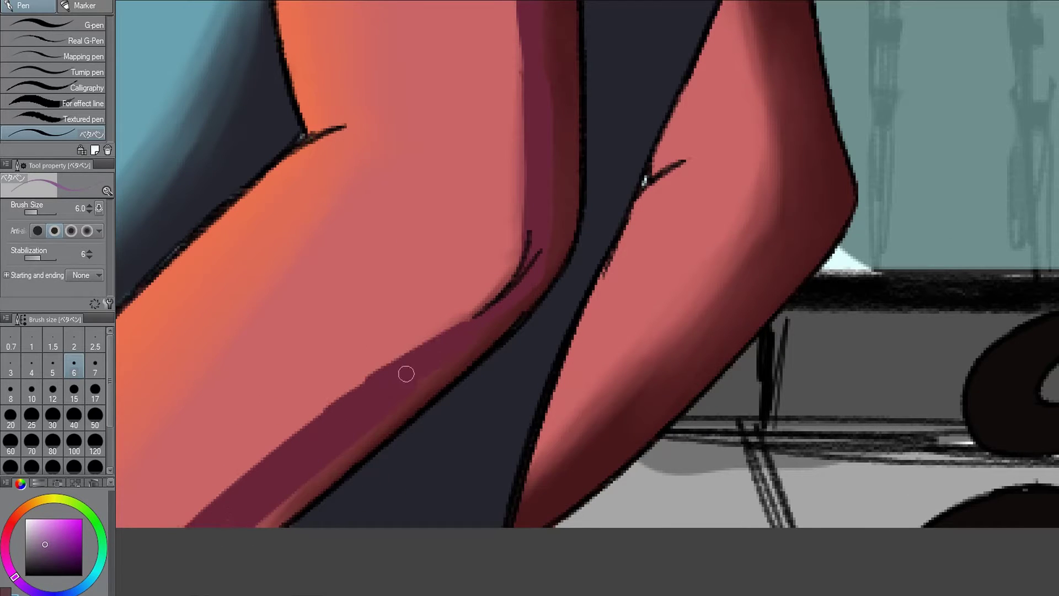
{"action": "left_click_drag", "start_coordinate": [342, 458], "coordinate": [497, 319]}
{"action": "scroll", "coordinate": [537, 204], "scroll_direction": "up", "scroll_amount": 1}
{"action": "scroll", "coordinate": [537, 205], "scroll_direction": "down", "scroll_amount": 4}
{"action": "scroll", "coordinate": [500, 205], "scroll_direction": "up", "scroll_amount": 2}
Blend the purple band into the skin and dark shadow along the shoulder and upper arm.
{"action": "key", "text": "j"}
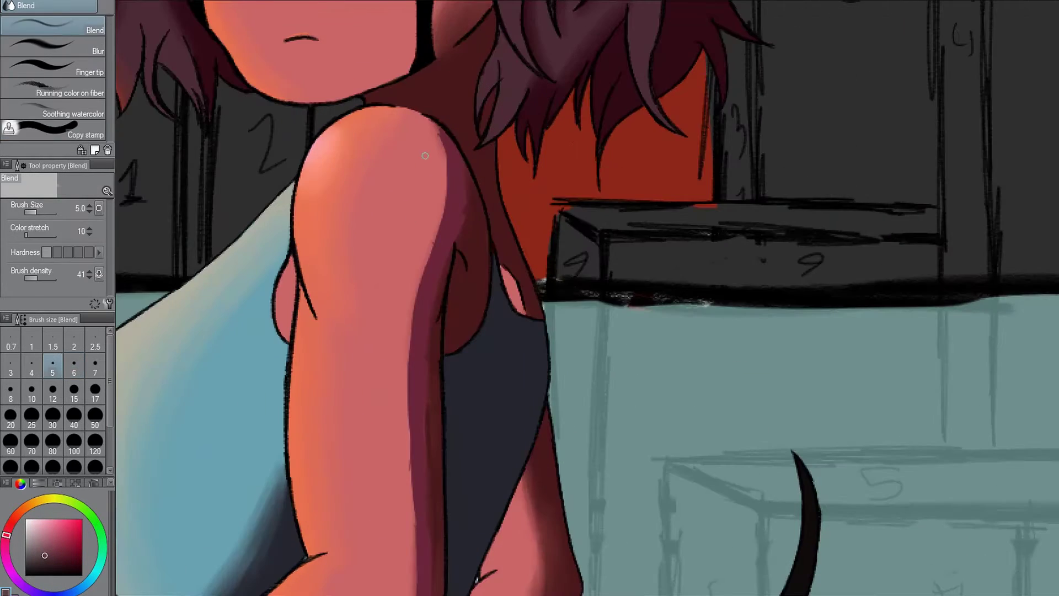
{"action": "scroll", "coordinate": [500, 205], "scroll_direction": "up", "scroll_amount": 2}
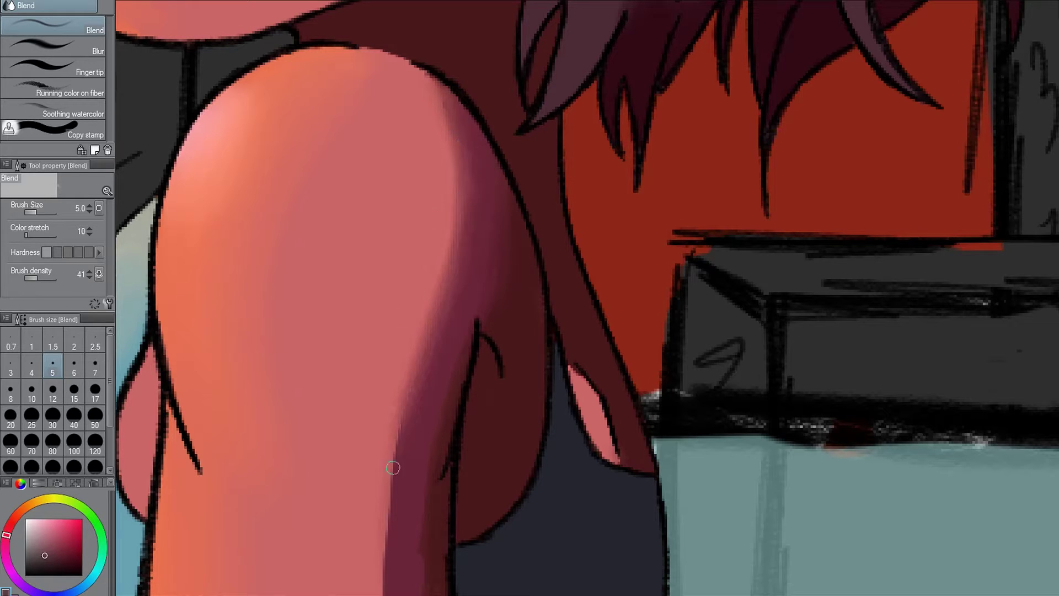
{"action": "scroll", "coordinate": [511, 265], "scroll_direction": "right", "scroll_amount": 1}
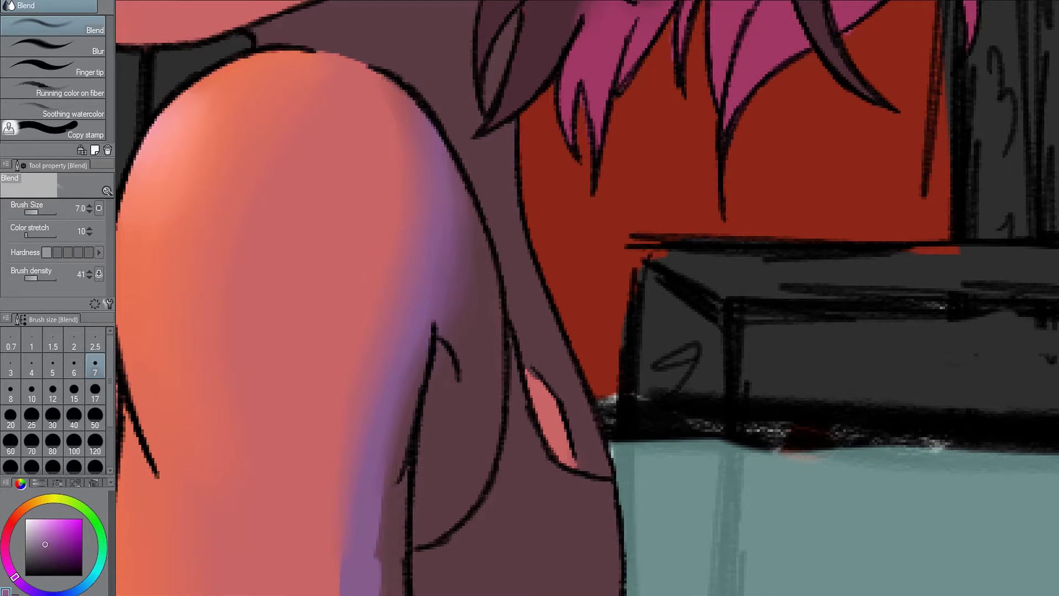
{"action": "scroll", "coordinate": [402, 243], "scroll_direction": "down", "scroll_amount": 4}
{"action": "scroll", "coordinate": [402, 243], "scroll_direction": "up", "scroll_amount": 1}
{"action": "scroll", "coordinate": [402, 242], "scroll_direction": "down", "scroll_amount": 1}
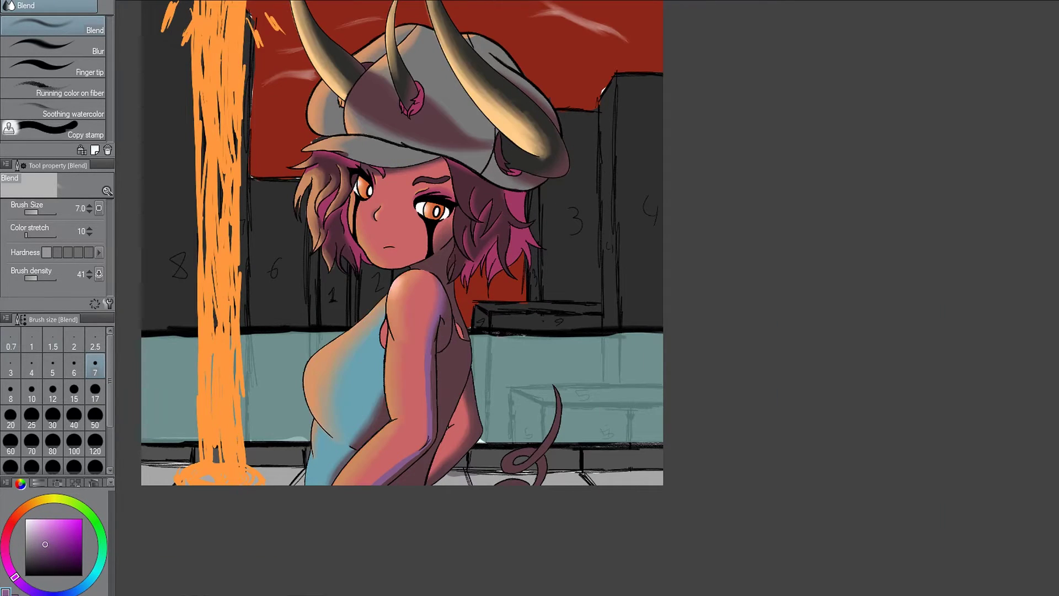
Undo the change that lightened the shadows across the character.
{"action": "key", "text": "ctrl+z"}
{"action": "key", "text": "ctrl+z"}
{"action": "key", "text": "ctrl+z"}
{"action": "scroll", "coordinate": [224, 252], "scroll_direction": "up", "scroll_amount": 4}
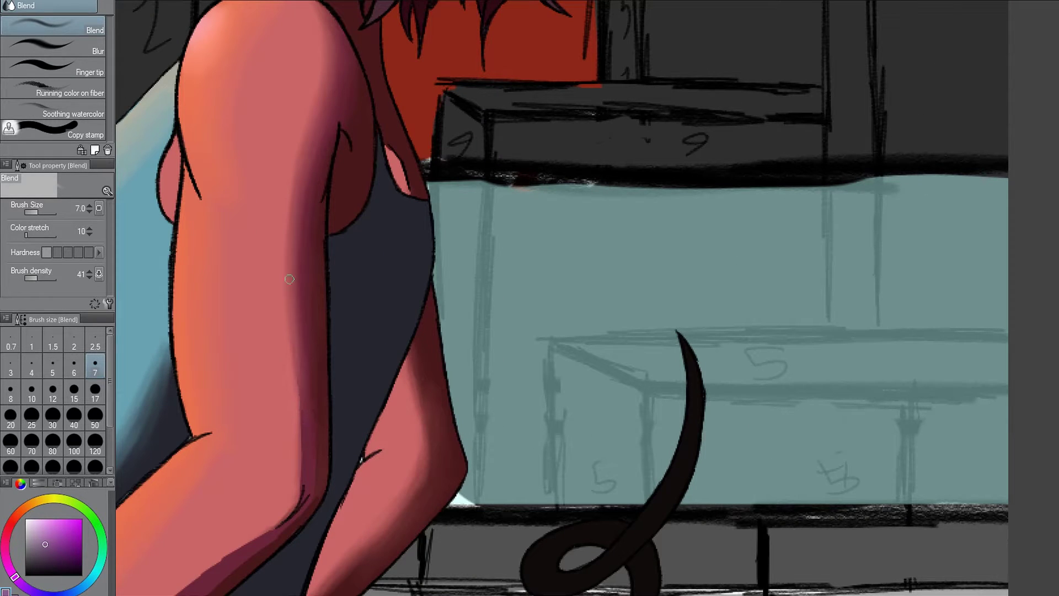
Blend the purple shadow around the elbow and along the forearm's lower edge at size 7.
{"action": "scroll", "coordinate": [288, 372], "scroll_direction": "down", "scroll_amount": 2}
{"action": "scroll", "coordinate": [350, 336], "scroll_direction": "up", "scroll_amount": 5}
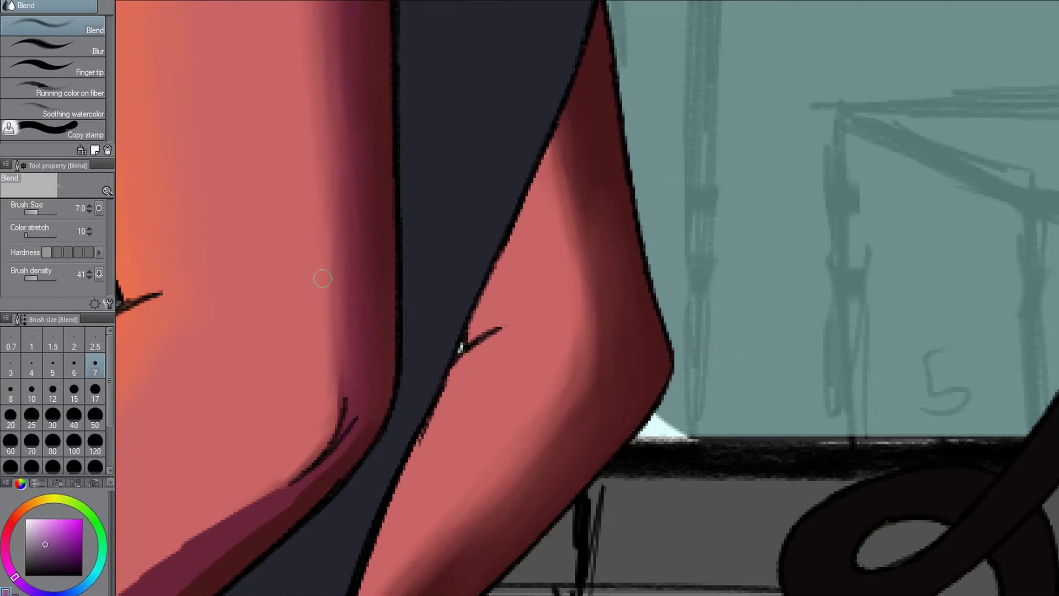
{"action": "left_click_drag", "start_coordinate": [467, 279], "coordinate": [182, 490]}
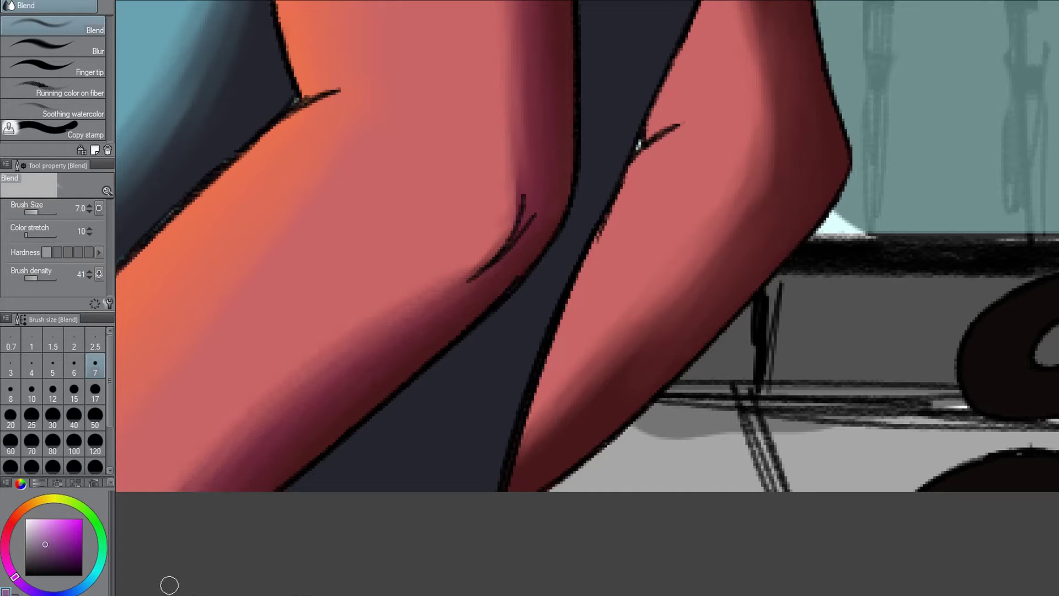
{"action": "scroll", "coordinate": [386, 276], "scroll_direction": "down", "scroll_amount": 2}
{"action": "scroll", "coordinate": [432, 279], "scroll_direction": "up", "scroll_amount": 2}
{"action": "scroll", "coordinate": [433, 279], "scroll_direction": "down", "scroll_amount": 4}
{"action": "scroll", "coordinate": [491, 346], "scroll_direction": "up", "scroll_amount": 2}
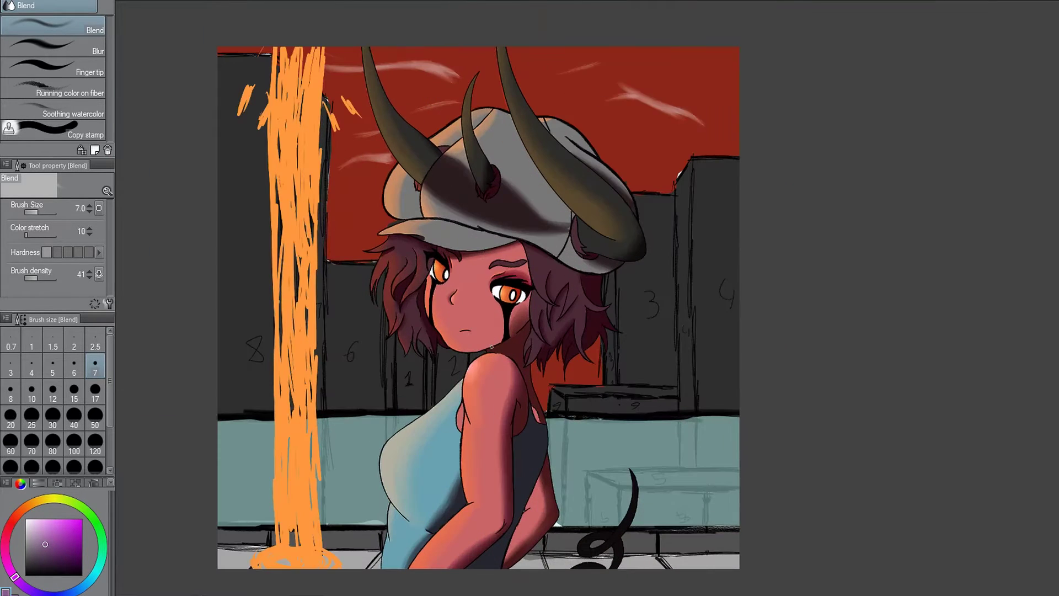
{"action": "scroll", "coordinate": [491, 347], "scroll_direction": "up", "scroll_amount": 3}
{"action": "scroll", "coordinate": [487, 468], "scroll_direction": "down", "scroll_amount": 3}
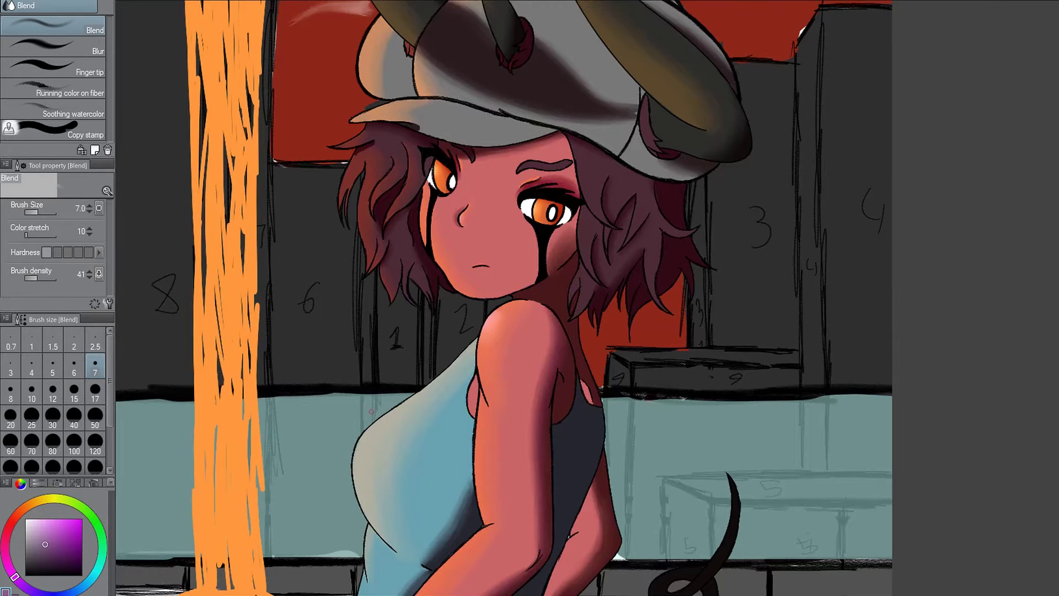
Compare the character with lightened and dark shadows by undoing and redoing the change, ending on the dark version.
{"action": "scroll", "coordinate": [469, 298], "scroll_direction": "down", "scroll_amount": 1}
{"action": "scroll", "coordinate": [491, 346], "scroll_direction": "up", "scroll_amount": 3}
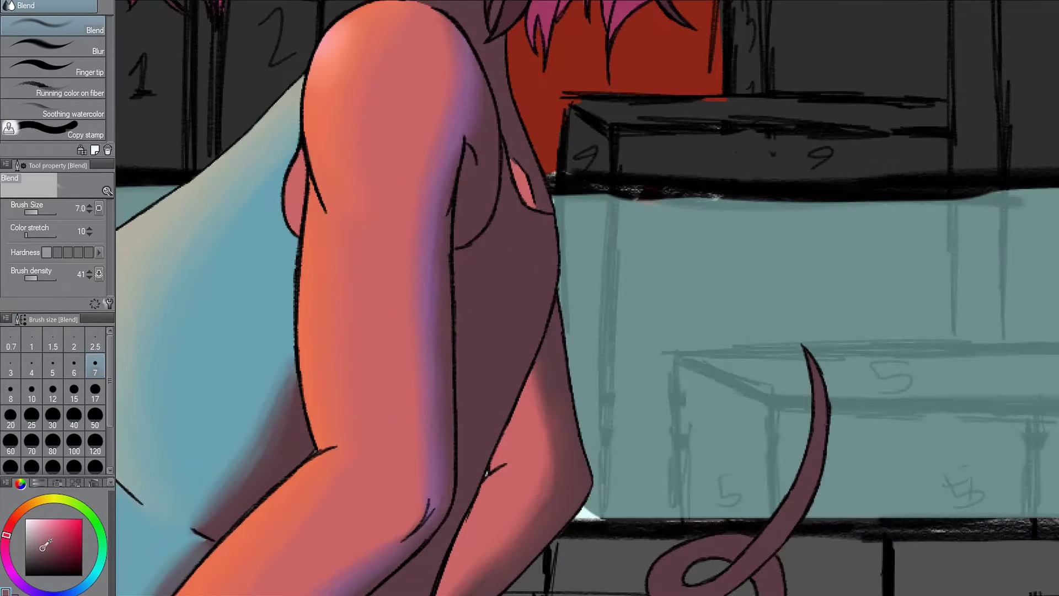
{"action": "scroll", "coordinate": [497, 331], "scroll_direction": "down", "scroll_amount": 2}
{"action": "key", "text": "ctrl+z"}
{"action": "key", "text": "ctrl+y"}
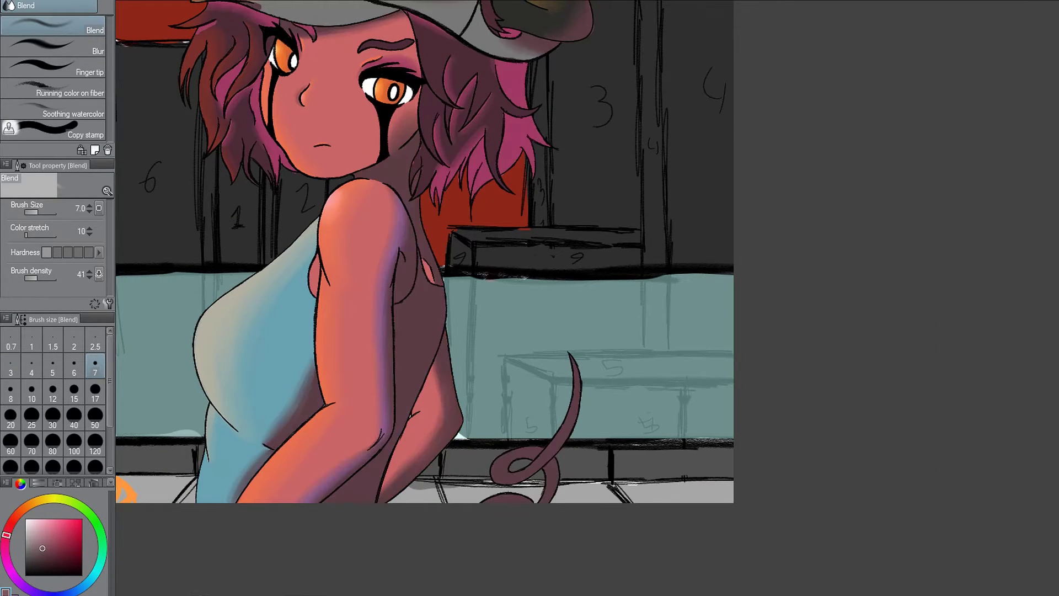
{"action": "key", "text": "ctrl+z"}
{"action": "scroll", "coordinate": [353, 221], "scroll_direction": "down", "scroll_amount": 2}
{"action": "scroll", "coordinate": [353, 221], "scroll_direction": "up", "scroll_amount": 2}
{"action": "key", "text": "ctrl+z"}
{"action": "key", "text": "ctrl+y"}
{"action": "key", "text": "ctrl+z"}
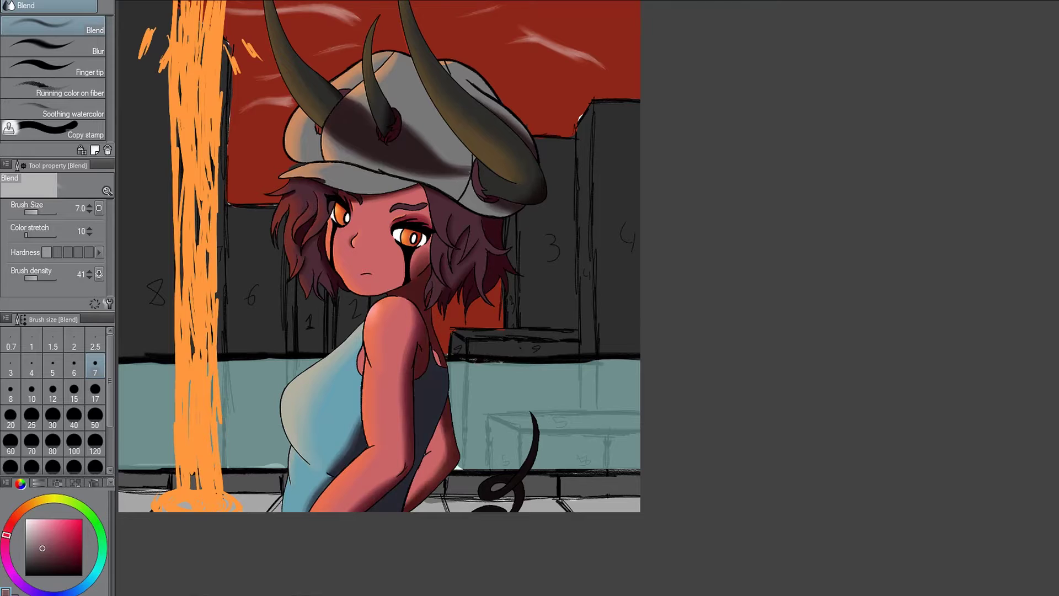
Compare the shading with and without the latest change by redoing and undoing it.
{"action": "key", "text": "ctrl+y"}
{"action": "key", "text": "ctrl+z"}
{"action": "key", "text": "ctrl+y"}
{"action": "key", "text": "ctrl+z"}
{"action": "scroll", "coordinate": [382, 456], "scroll_direction": "up", "scroll_amount": 1}
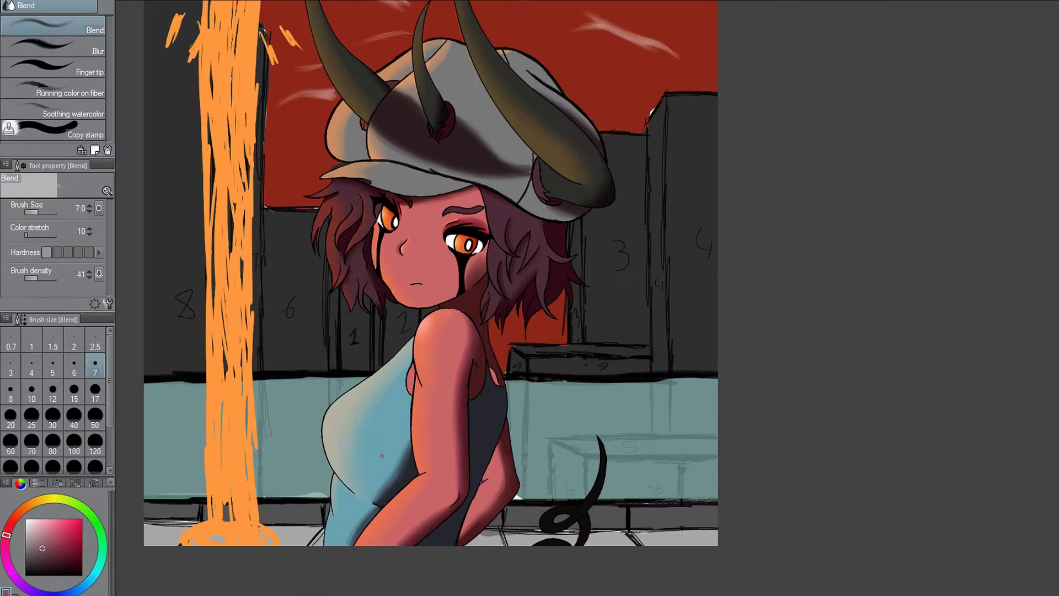
Paint purple into the cheek shadow beside the black streak under the eye and blend it into the skin.
{"action": "scroll", "coordinate": [480, 254], "scroll_direction": "up", "scroll_amount": 4}
{"action": "key", "text": "p"}
{"action": "mouse_move", "coordinate": [475, 254]}
{"action": "left_mouse_down"}
{"action": "mouse_move", "coordinate": [430, 334]}
{"action": "mouse_move", "coordinate": [490, 296]}
{"action": "left_mouse_up"}
{"action": "key", "text": "j"}
{"action": "left_click_drag", "start_coordinate": [442, 324], "coordinate": [493, 238]}
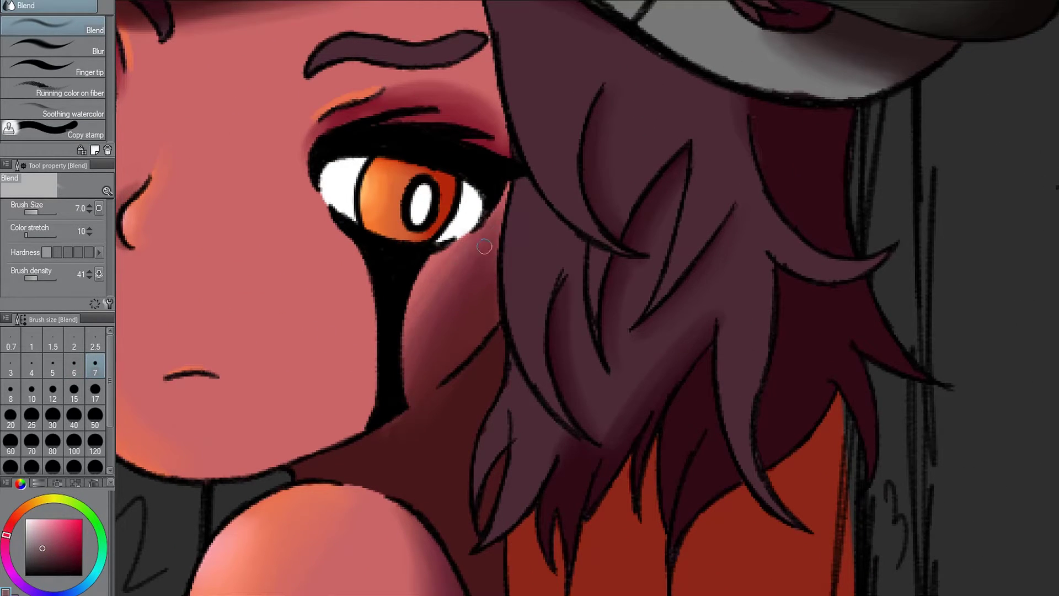
Dock the Color History palette in its own area directly above the color wheel.
{"action": "key", "text": "p"}
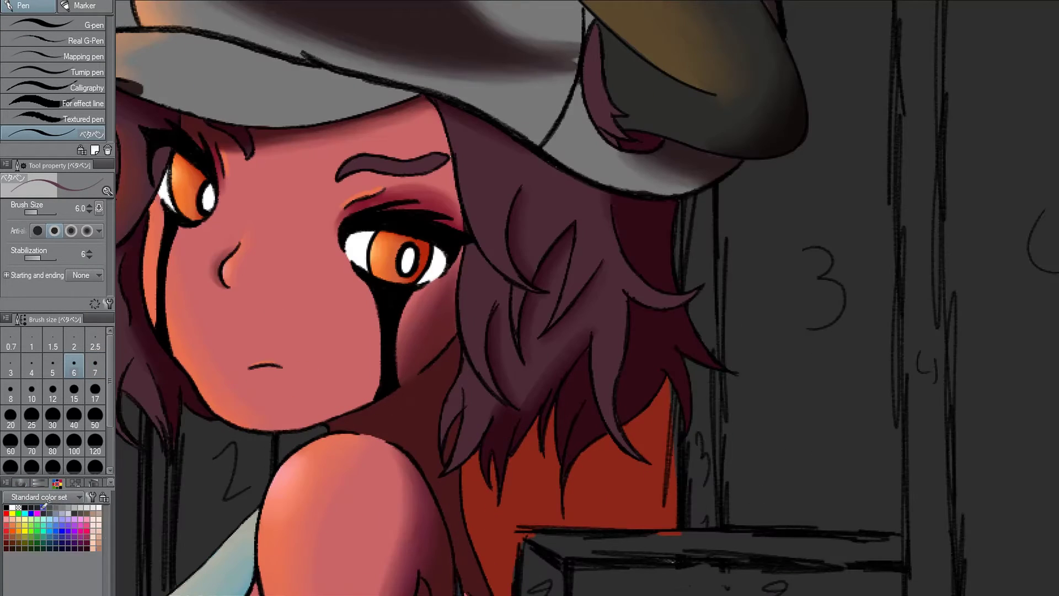
{"action": "left_click", "coordinate": [20, 483]}
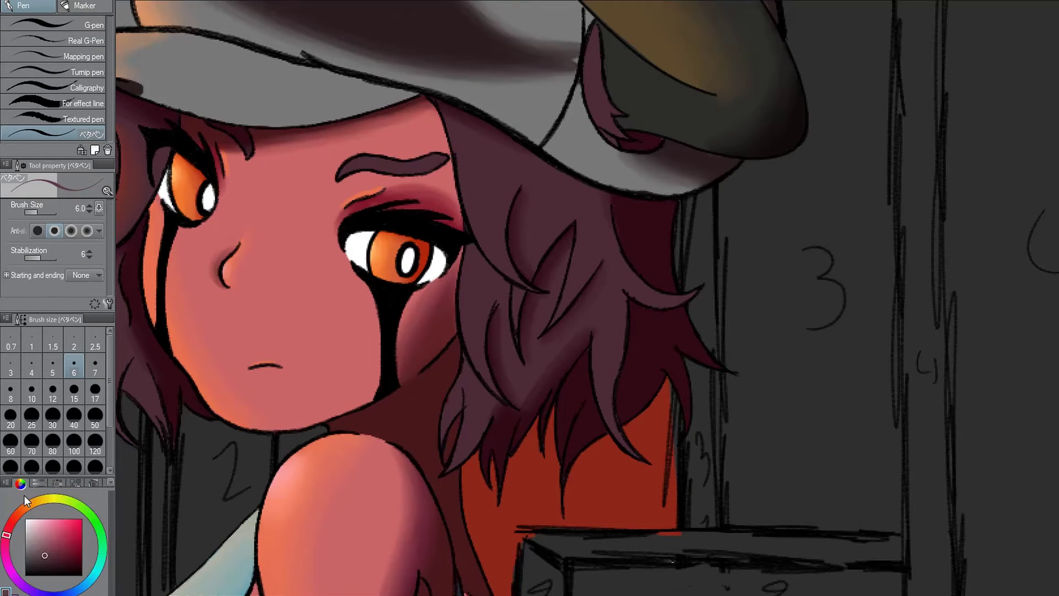
{"action": "left_click", "coordinate": [94, 483]}
{"action": "left_click", "coordinate": [98, 484]}
{"action": "left_click_drag", "start_coordinate": [94, 482], "coordinate": [72, 410]}
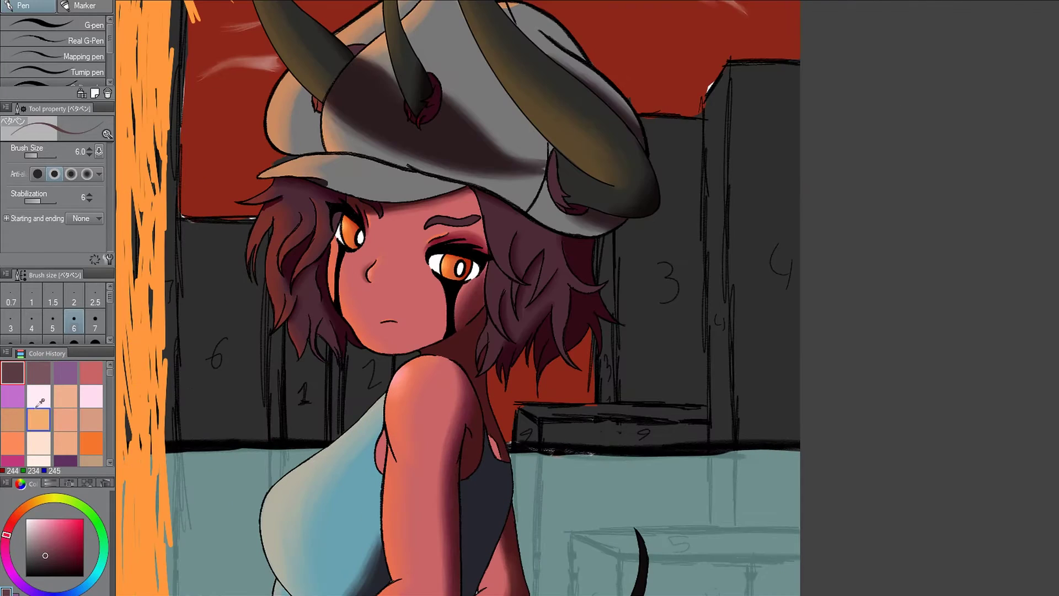
Switch the color set to New color set, group it with the Color History palette and show the history swatches.
{"action": "left_click", "coordinate": [68, 483]}
{"action": "left_click", "coordinate": [74, 483]}
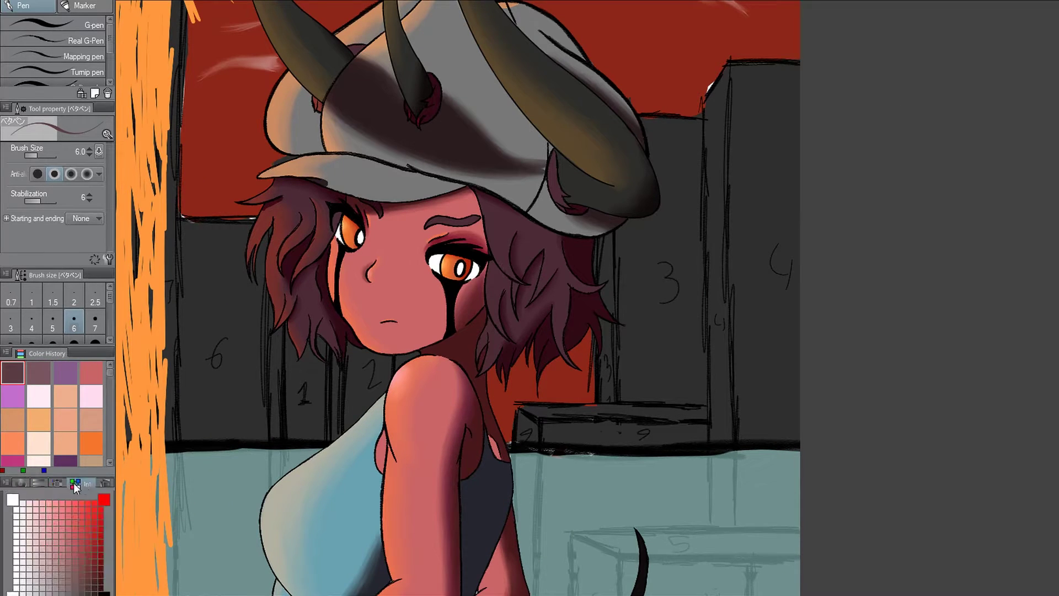
{"action": "left_click", "coordinate": [61, 486]}
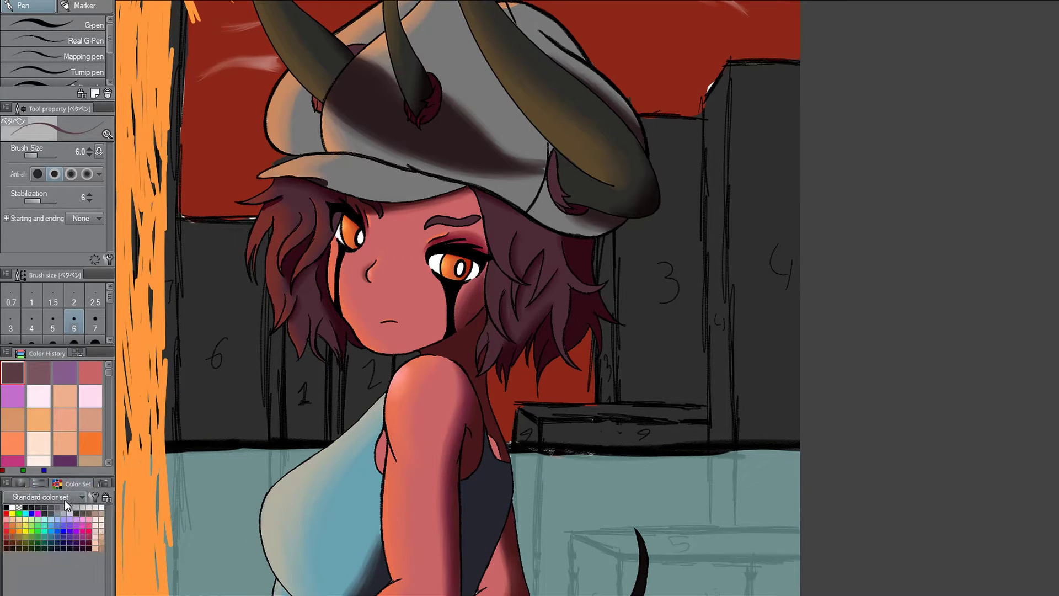
{"action": "scroll", "coordinate": [61, 496], "scroll_direction": "down", "scroll_amount": 1}
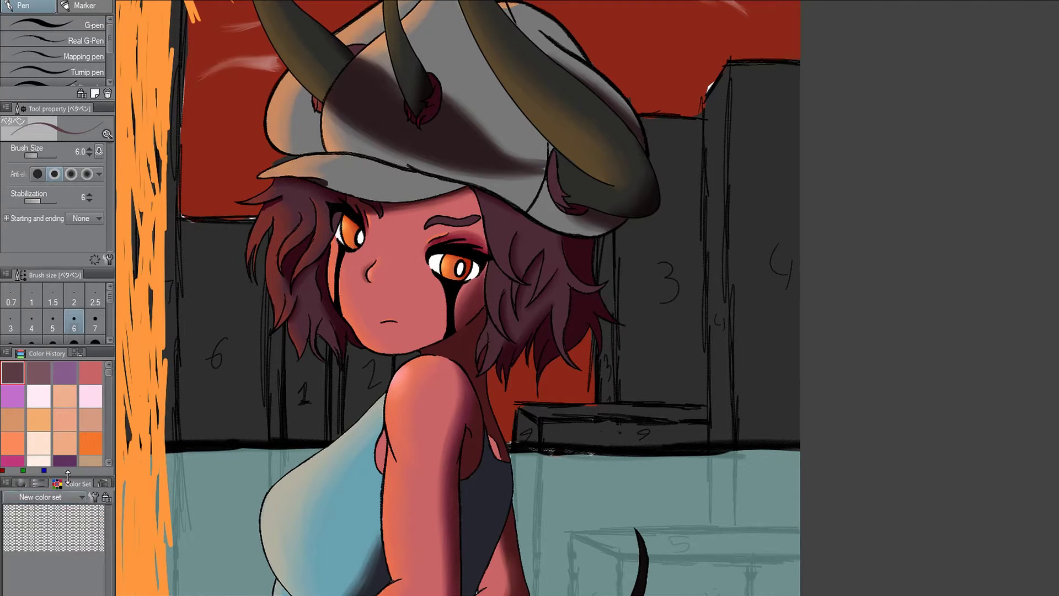
{"action": "left_click_drag", "start_coordinate": [77, 483], "coordinate": [66, 356]}
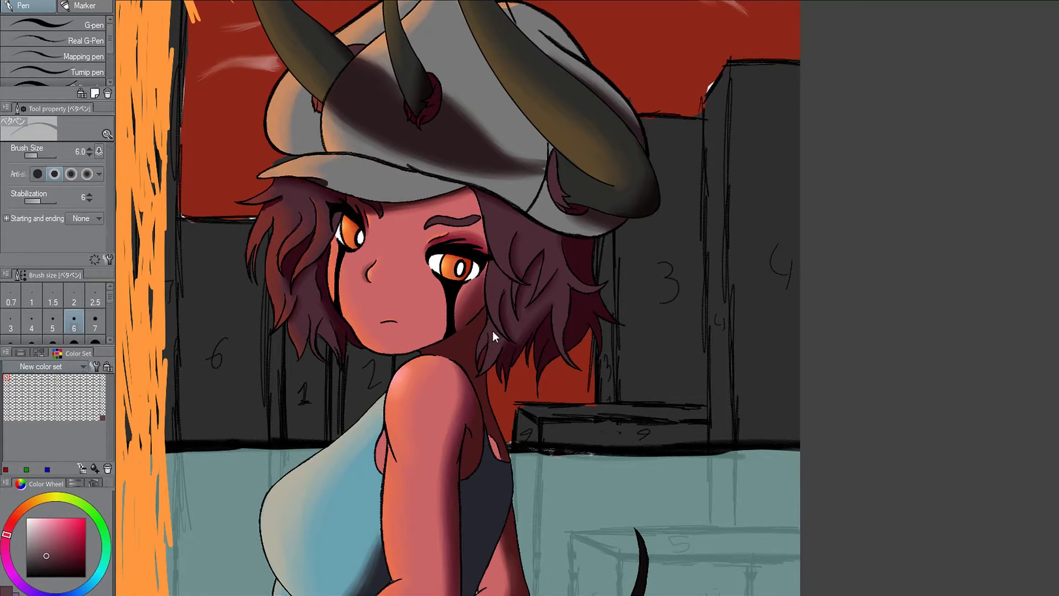
{"action": "left_click", "coordinate": [21, 353]}
{"action": "key", "text": "c"}
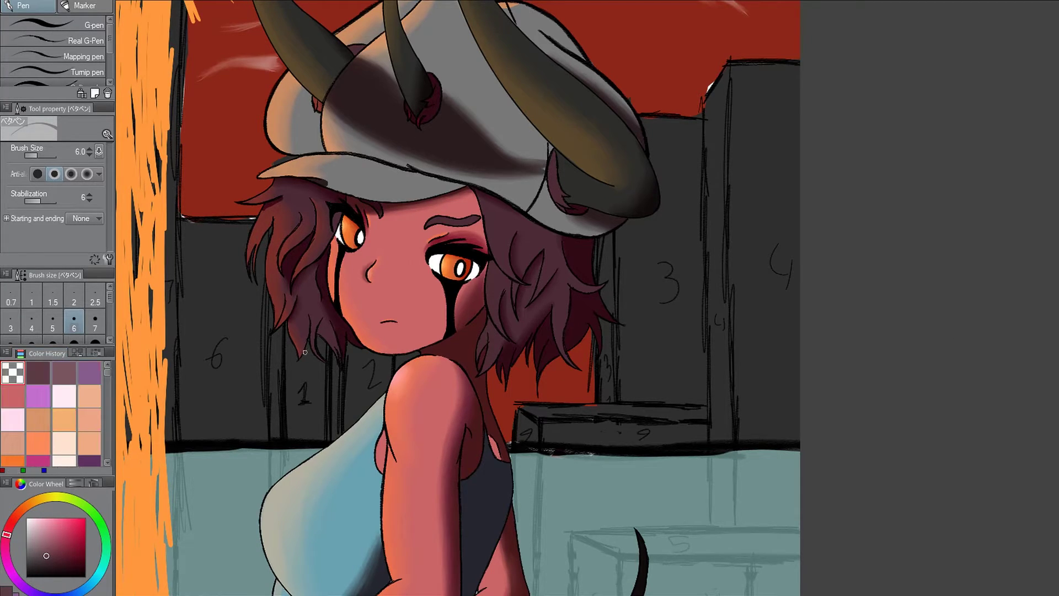
Enlarge the pen's brush size to 17 for shading the blue top.
{"action": "scroll", "coordinate": [344, 530], "scroll_direction": "down", "scroll_amount": 5}
{"action": "scroll", "coordinate": [449, 355], "scroll_direction": "up", "scroll_amount": 8}
{"action": "key", "text": "ctrl+0"}
{"action": "scroll", "coordinate": [386, 546], "scroll_direction": "up", "scroll_amount": 6}
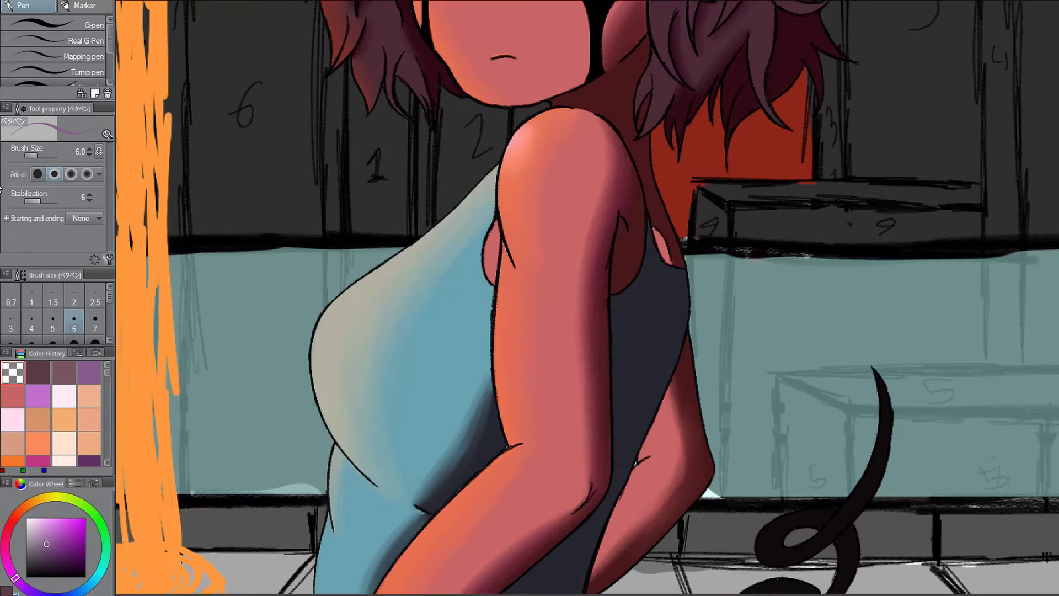
{"action": "key", "text": "bracketright"}
{"action": "key", "text": "bracketright"}
{"action": "key", "text": "bracketright"}
{"action": "key", "text": "bracketright"}
{"action": "key", "text": "bracketright"}
{"action": "key", "text": "bracketright"}
{"action": "mouse_move", "coordinate": [386, 460]}
{"action": "left_mouse_down"}
{"action": "mouse_move", "coordinate": [308, 544]}
{"action": "mouse_move", "coordinate": [325, 563]}
{"action": "mouse_move", "coordinate": [378, 461]}
{"action": "left_mouse_up"}
{"action": "key", "text": "ctrl+z"}
{"action": "left_click", "coordinate": [330, 505], "text": "alt"}
{"action": "key", "text": "ctrl+z"}
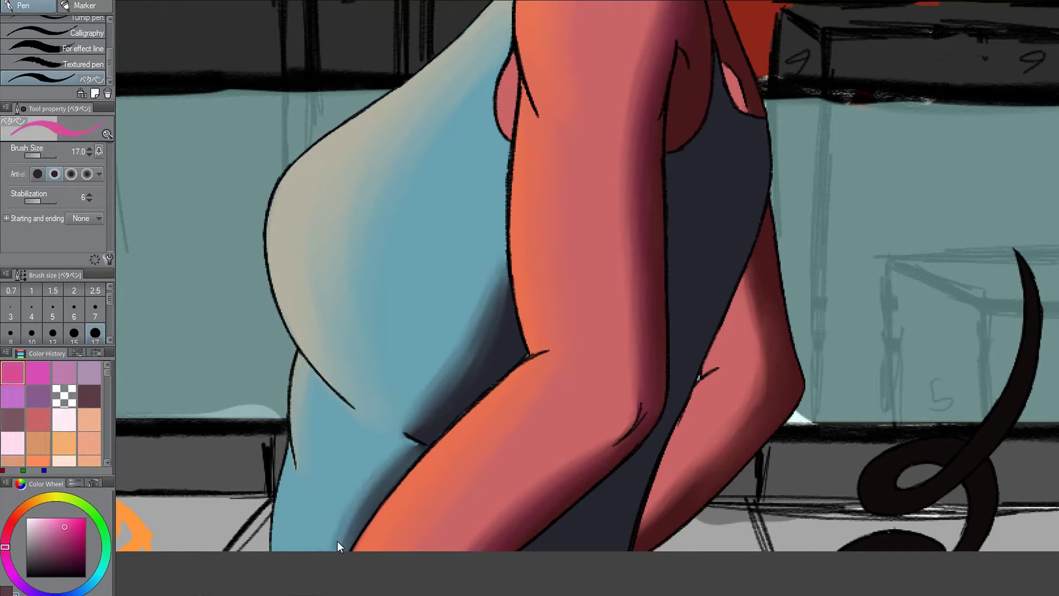
{"action": "mouse_move", "coordinate": [338, 549]}
{"action": "left_mouse_down"}
{"action": "mouse_move", "coordinate": [381, 458]}
{"action": "mouse_move", "coordinate": [331, 538]}
{"action": "mouse_move", "coordinate": [461, 326]}
{"action": "left_mouse_up"}
{"action": "key", "text": "ctrl+z"}
{"action": "key", "text": "ctrl+z"}
Try purple bands along the blue top's shadows under the chest and at the waist beside the forearm.
{"action": "left_click_drag", "start_coordinate": [500, 273], "coordinate": [467, 354]}
{"action": "scroll", "coordinate": [466, 355], "scroll_direction": "up", "scroll_amount": 2}
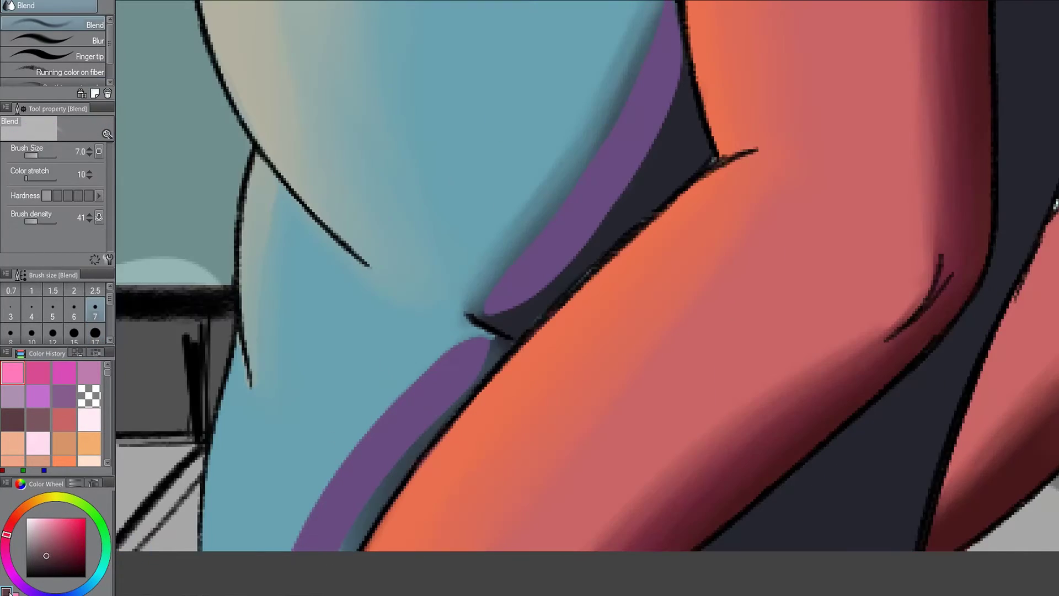
{"action": "left_click", "coordinate": [408, 457], "text": "alt"}
{"action": "left_click_drag", "start_coordinate": [336, 552], "coordinate": [408, 453]}
{"action": "scroll", "coordinate": [408, 453], "scroll_direction": "up", "scroll_amount": 2}
{"action": "scroll", "coordinate": [420, 435], "scroll_direction": "down", "scroll_amount": 1}
{"action": "scroll", "coordinate": [719, 157], "scroll_direction": "down", "scroll_amount": 3}
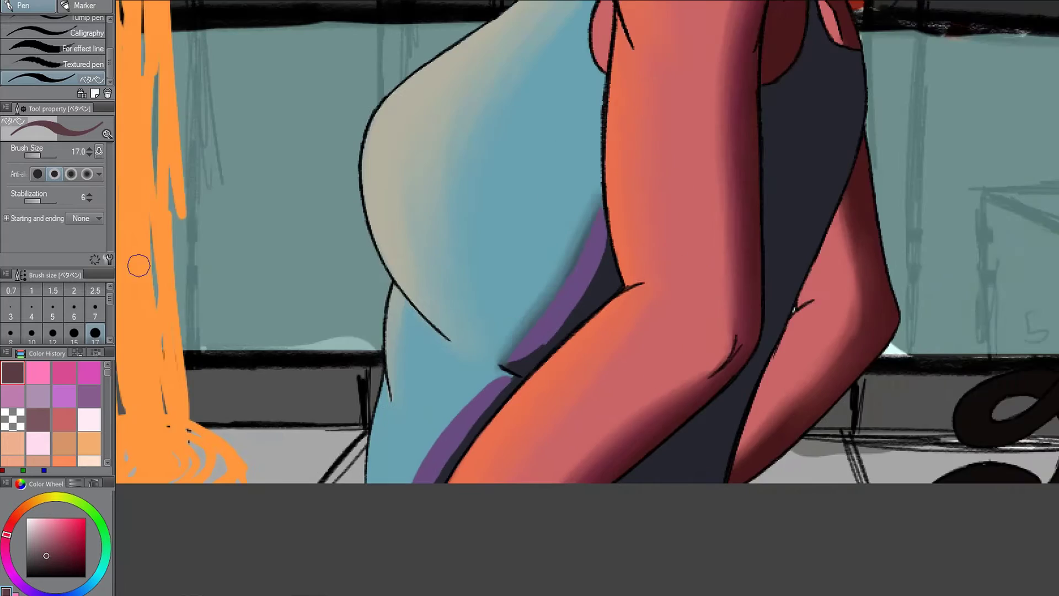
Blend the purple waist band into the blue fabric and dark shadow at brush size 7.
{"action": "key", "text": "j"}
{"action": "scroll", "coordinate": [505, 446], "scroll_direction": "up", "scroll_amount": 3}
{"action": "left_click_drag", "start_coordinate": [568, 334], "coordinate": [501, 392]}
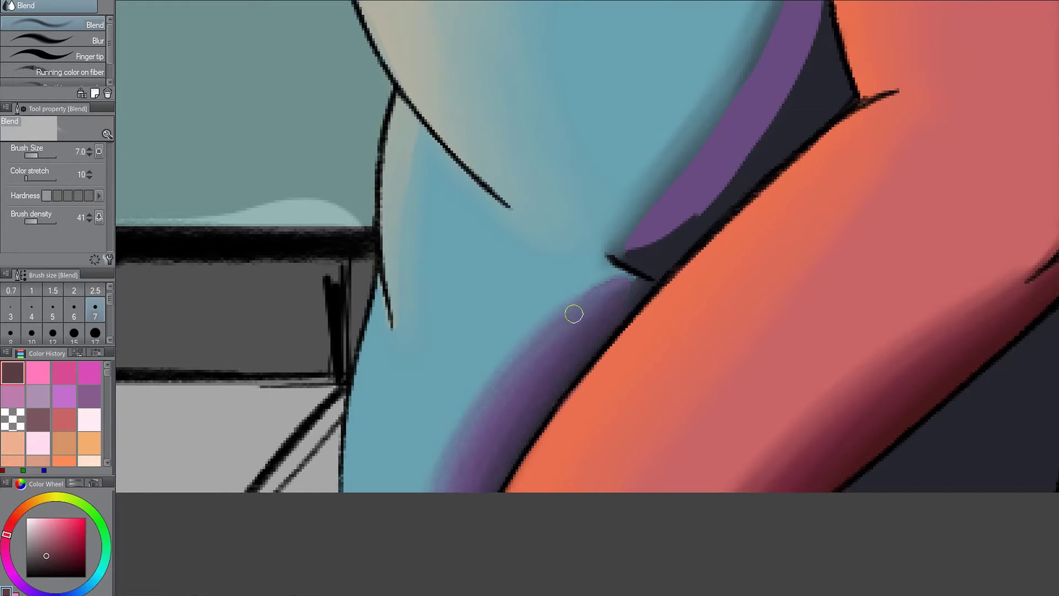
{"action": "scroll", "coordinate": [640, 288], "scroll_direction": "down", "scroll_amount": 3}
{"action": "scroll", "coordinate": [624, 205], "scroll_direction": "up", "scroll_amount": 3}
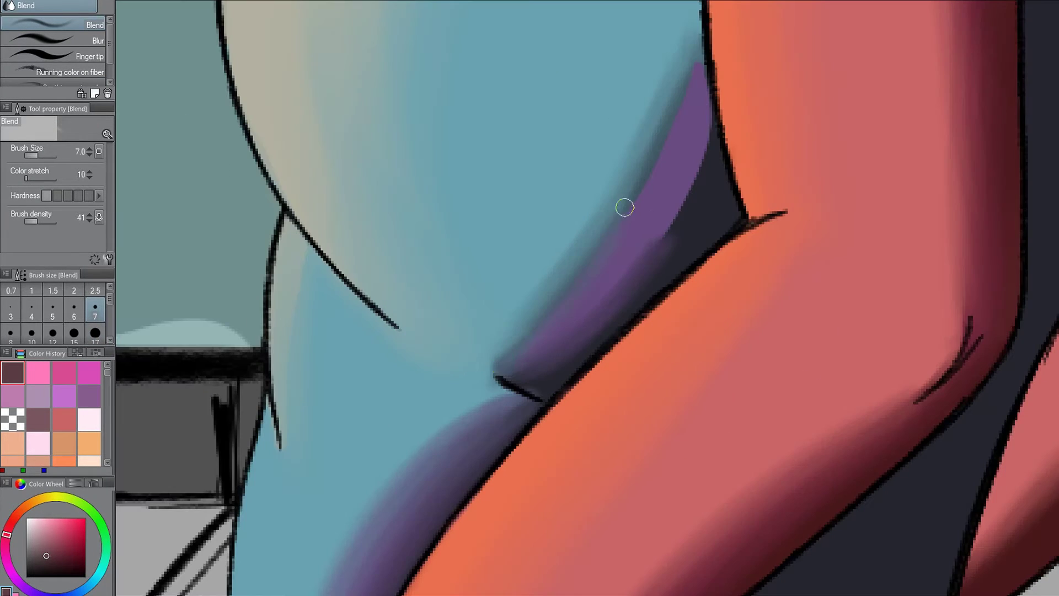
Blend the purple band under the chest into the blue fabric and the dark shadow beside the arm.
{"action": "key", "text": "e"}
{"action": "key", "text": "j"}
{"action": "left_click_drag", "start_coordinate": [712, 218], "coordinate": [688, 126]}
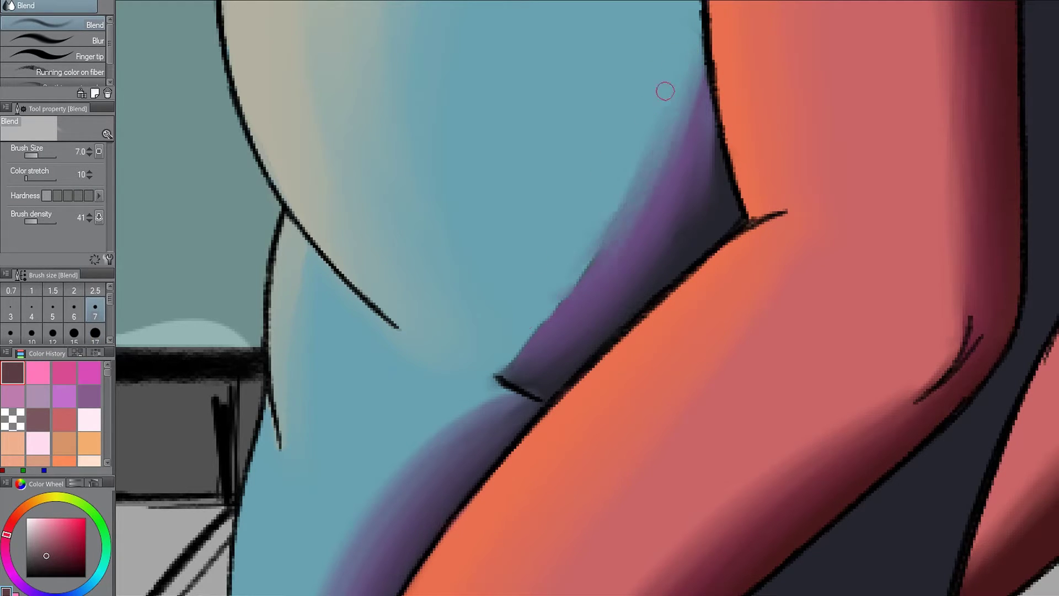
{"action": "left_click_drag", "start_coordinate": [573, 284], "coordinate": [484, 359]}
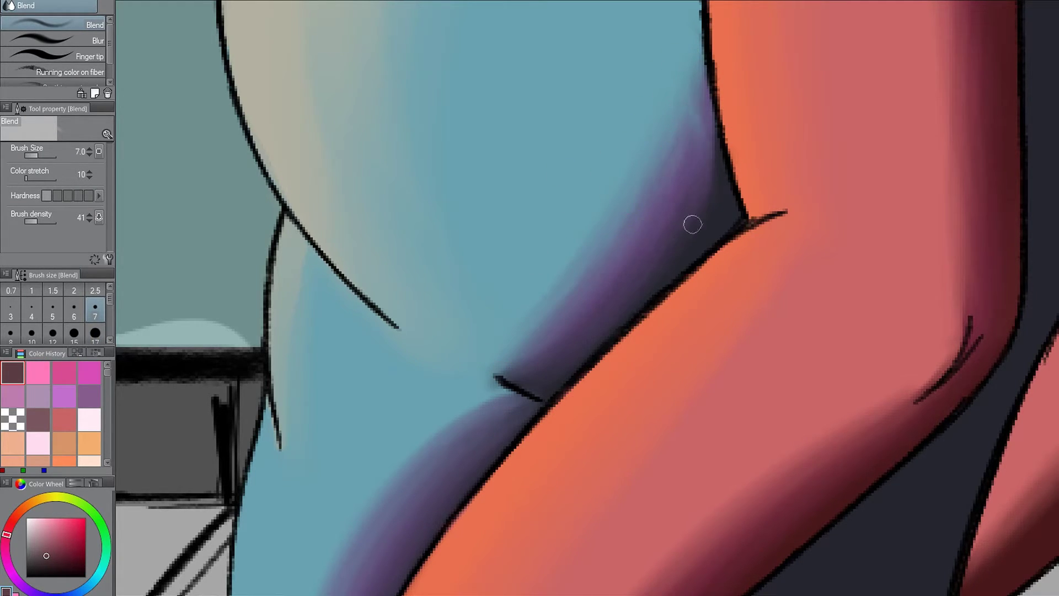
Check the whole character and undo the purple shading on the blue top.
{"action": "scroll", "coordinate": [588, 324], "scroll_direction": "down", "scroll_amount": 8}
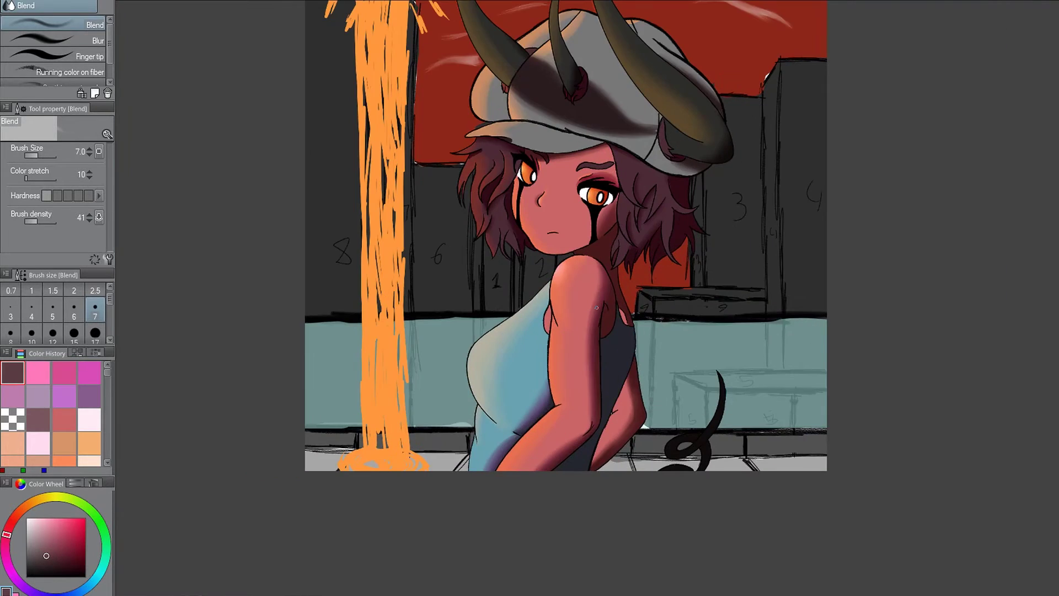
{"action": "scroll", "coordinate": [542, 305], "scroll_direction": "up", "scroll_amount": 4}
{"action": "scroll", "coordinate": [542, 306], "scroll_direction": "down", "scroll_amount": 4}
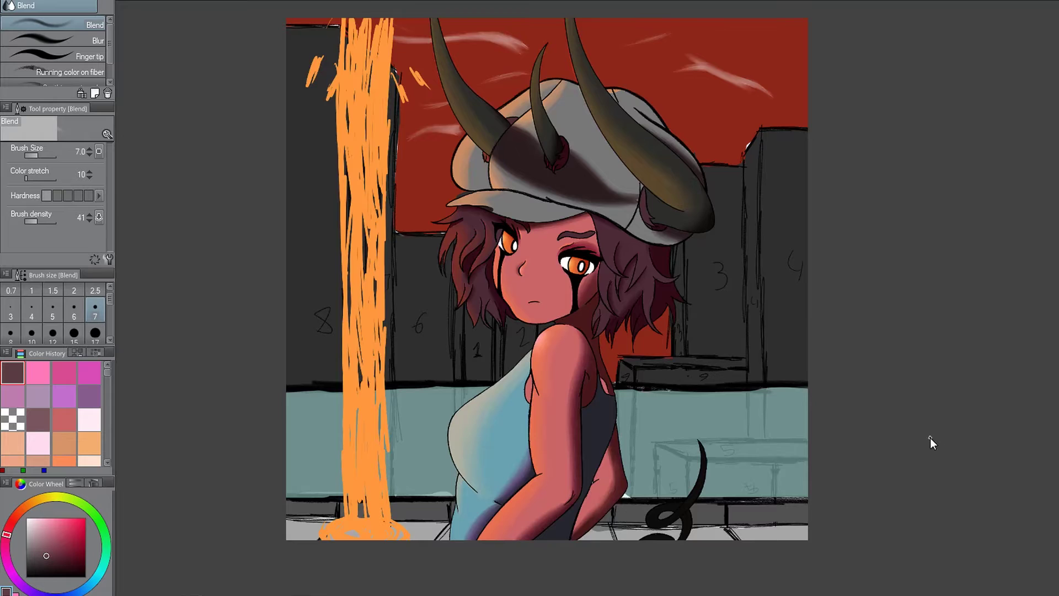
{"action": "scroll", "coordinate": [571, 490], "scroll_direction": "up", "scroll_amount": 1}
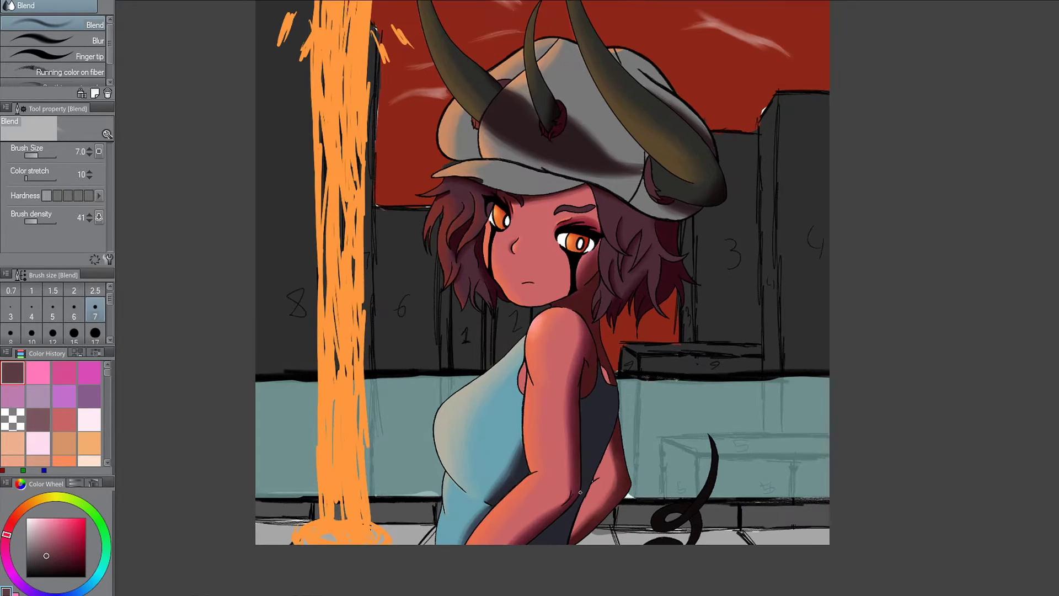
{"action": "scroll", "coordinate": [571, 490], "scroll_direction": "up", "scroll_amount": 1}
{"action": "scroll", "coordinate": [571, 490], "scroll_direction": "down", "scroll_amount": 3}
{"action": "scroll", "coordinate": [533, 432], "scroll_direction": "up", "scroll_amount": 5}
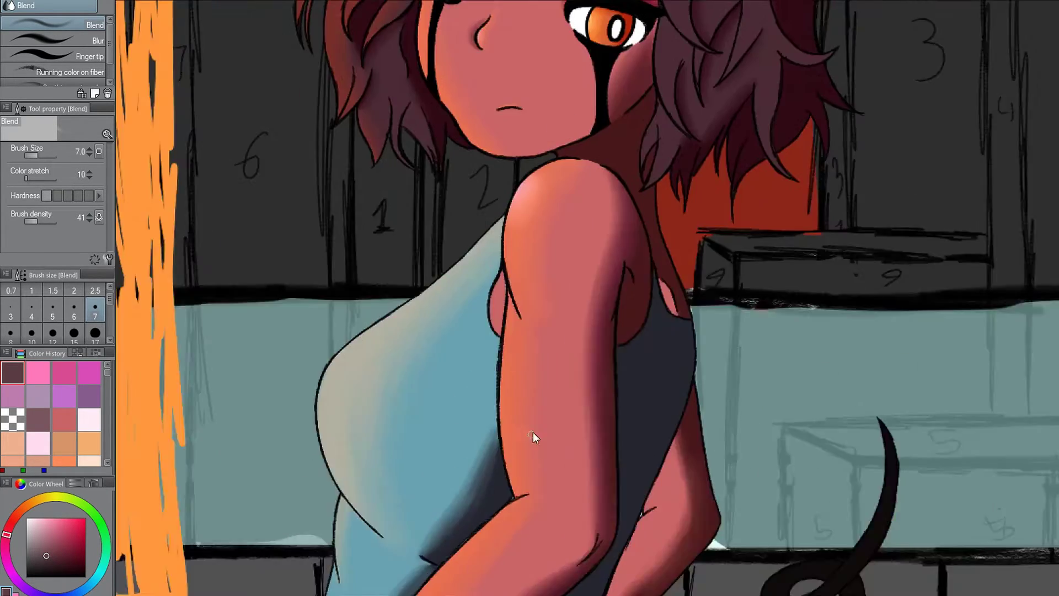
Paint a reddish mid-tone band along the far arm's shadow edge and blend it at brush size 10.
{"action": "key", "text": "p"}
{"action": "scroll", "coordinate": [553, 570], "scroll_direction": "up", "scroll_amount": 3}
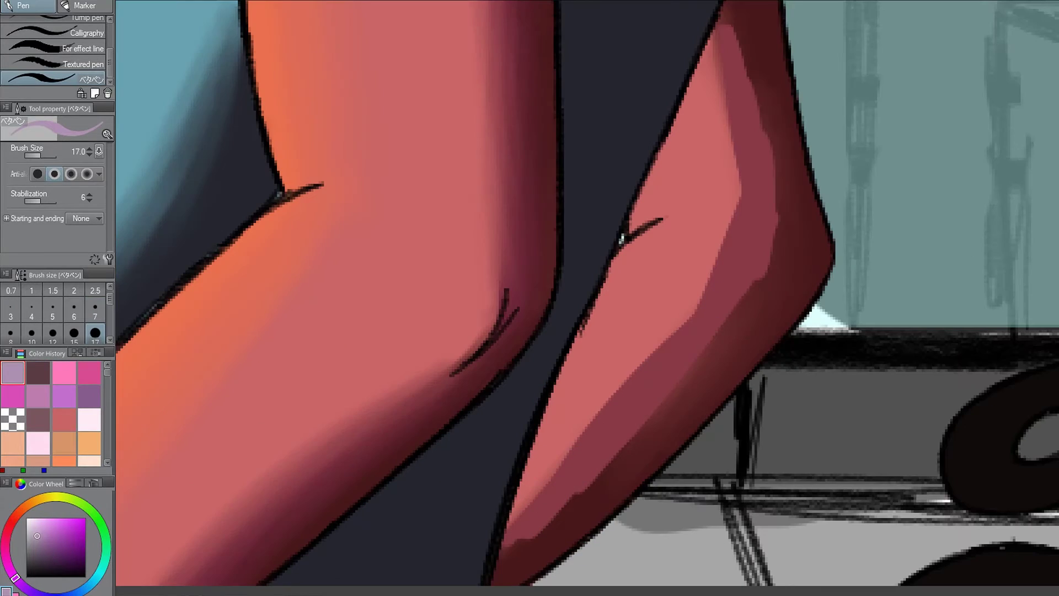
{"action": "key", "text": "j"}
{"action": "scroll", "coordinate": [664, 351], "scroll_direction": "down", "scroll_amount": 1}
{"action": "key", "text": "bracketright"}
{"action": "key", "text": "bracketright"}
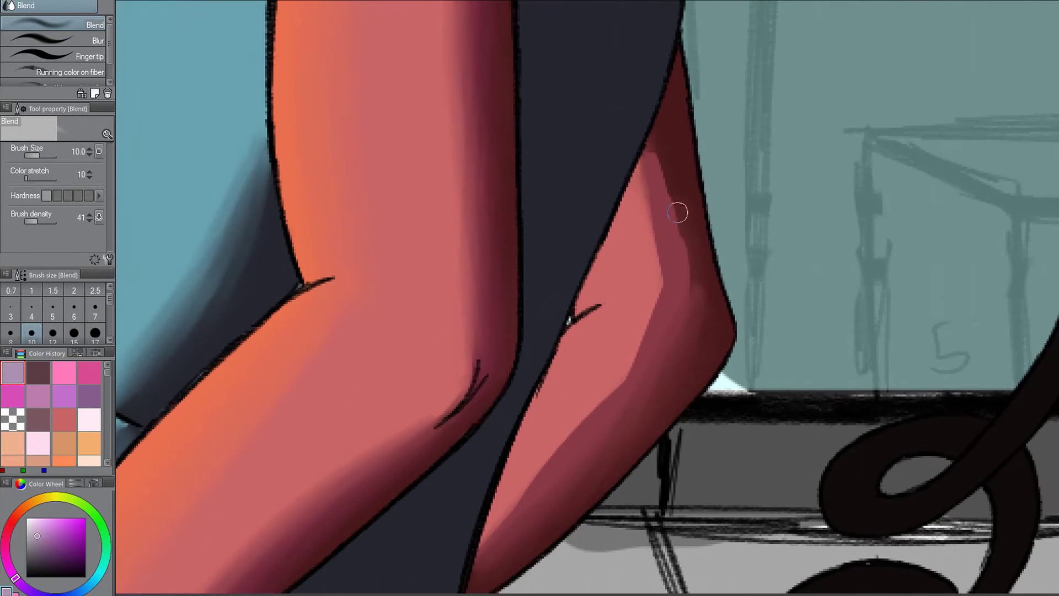
{"action": "left_click_drag", "start_coordinate": [603, 458], "coordinate": [644, 317]}
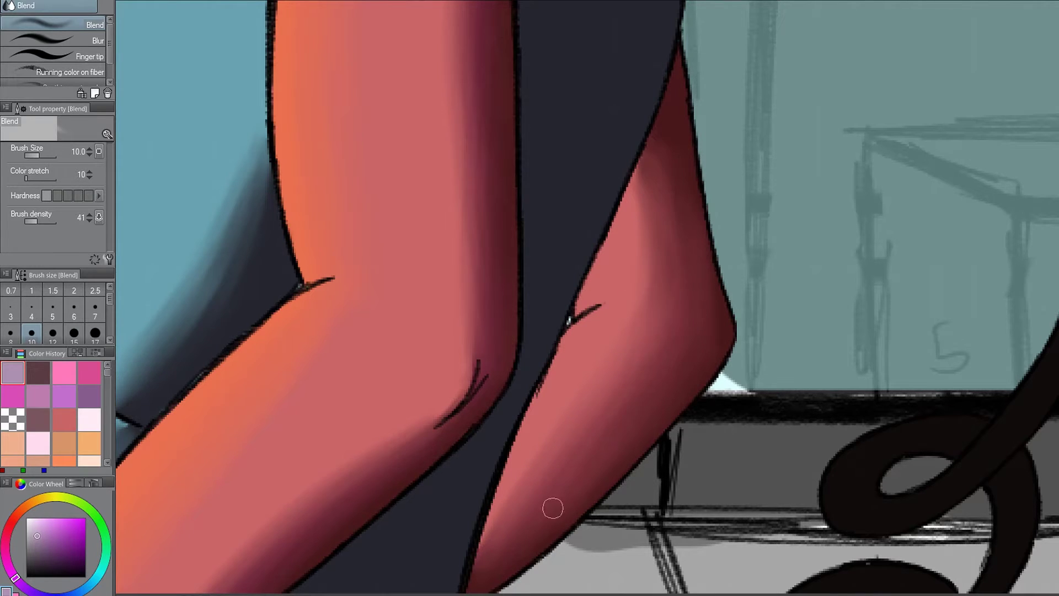
Paint a purple band along the far arm's shadow from upper arm to forearm and blend it into the skin.
{"action": "scroll", "coordinate": [554, 508], "scroll_direction": "down", "scroll_amount": 2}
{"action": "scroll", "coordinate": [634, 390], "scroll_direction": "up", "scroll_amount": 2}
{"action": "key", "text": "p"}
{"action": "mouse_move", "coordinate": [563, 407]}
{"action": "left_mouse_down"}
{"action": "mouse_move", "coordinate": [515, 490]}
{"action": "mouse_move", "coordinate": [591, 298]}
{"action": "left_mouse_up"}
{"action": "scroll", "coordinate": [515, 490], "scroll_direction": "up", "scroll_amount": 1}
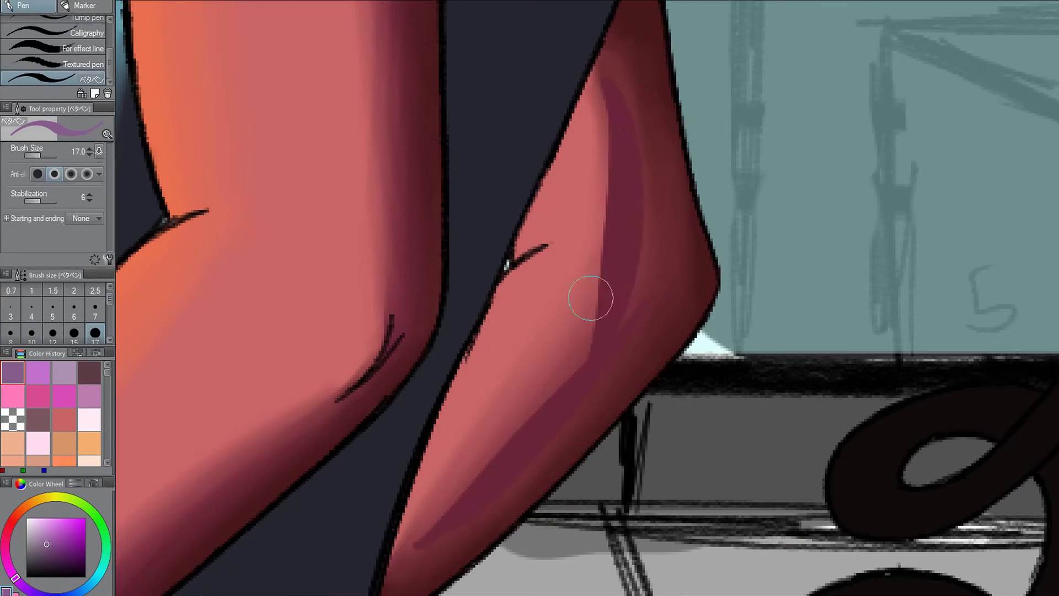
{"action": "key", "text": "j"}
{"action": "left_click_drag", "start_coordinate": [613, 238], "coordinate": [671, 289]}
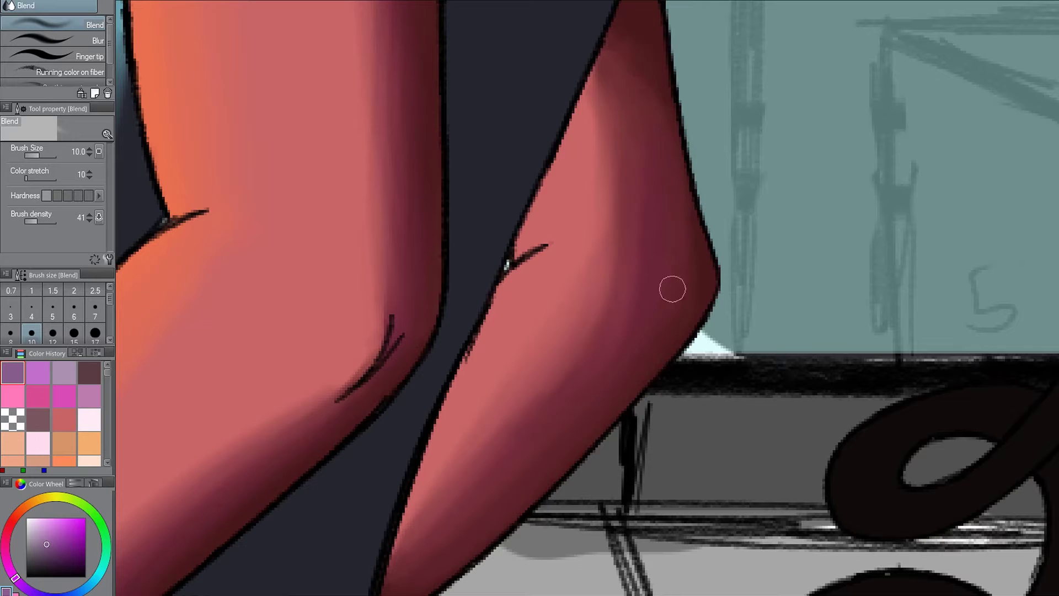
Try a pale cyan highlight along the chest's upper edge on the blue top.
{"action": "scroll", "coordinate": [604, 114], "scroll_direction": "down", "scroll_amount": 5}
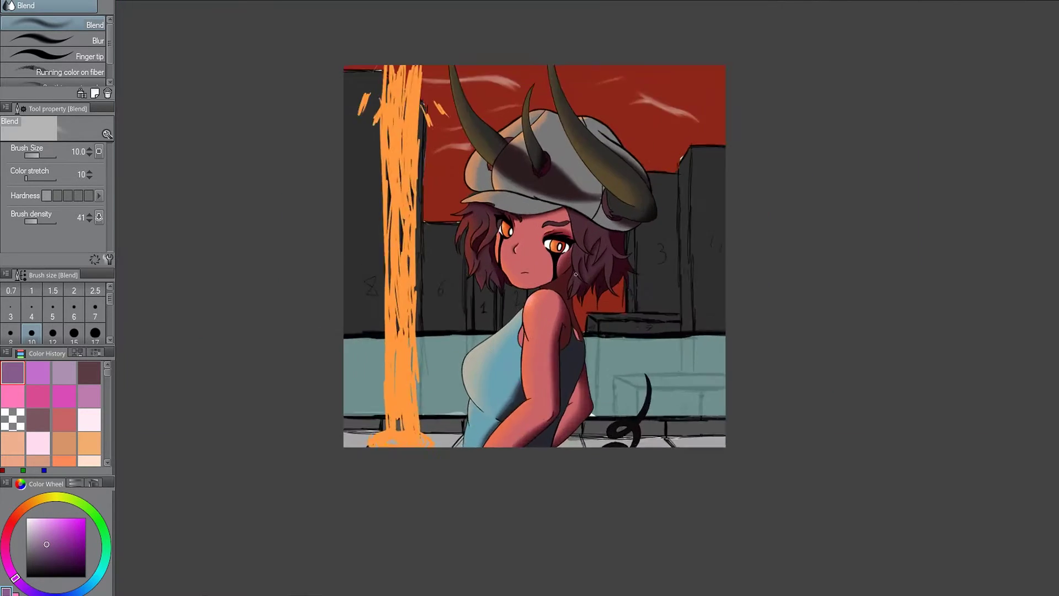
{"action": "scroll", "coordinate": [521, 270], "scroll_direction": "up", "scroll_amount": 2}
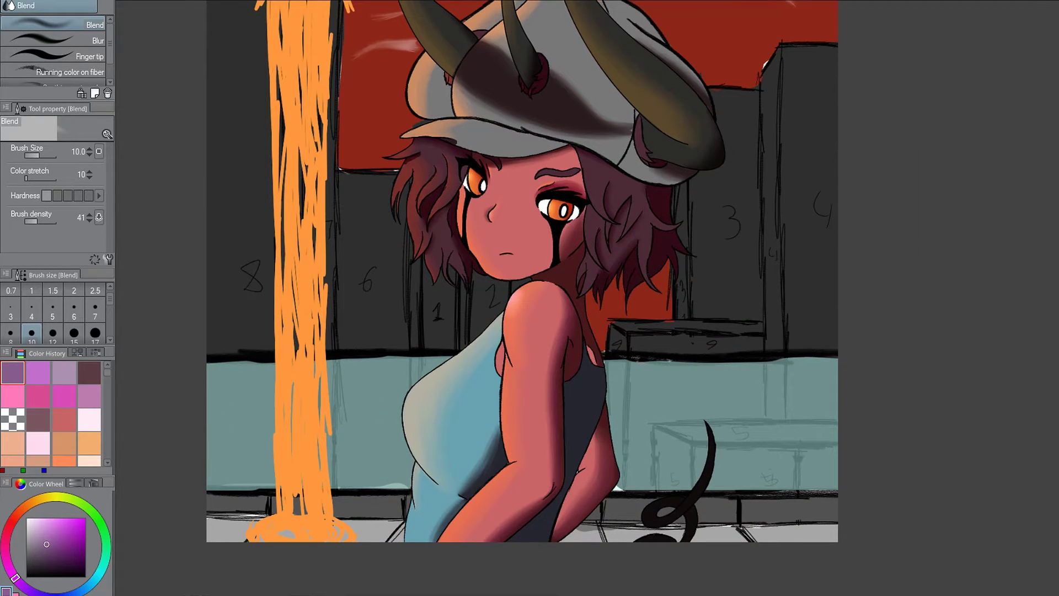
{"action": "scroll", "coordinate": [558, 472], "scroll_direction": "up", "scroll_amount": 2}
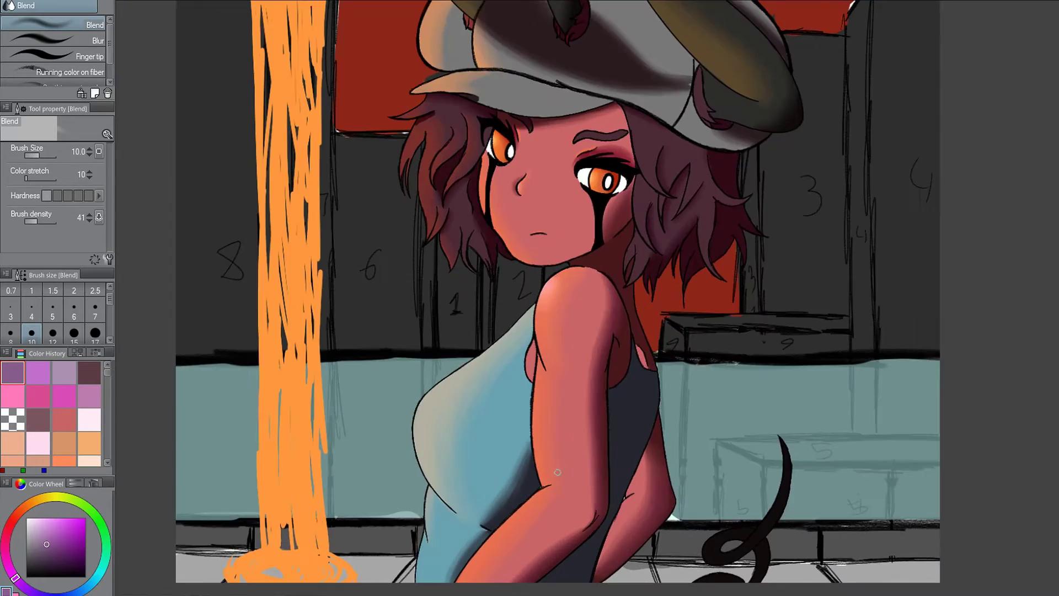
{"action": "scroll", "coordinate": [636, 363], "scroll_direction": "up", "scroll_amount": 5}
{"action": "scroll", "coordinate": [402, 568], "scroll_direction": "down", "scroll_amount": 5}
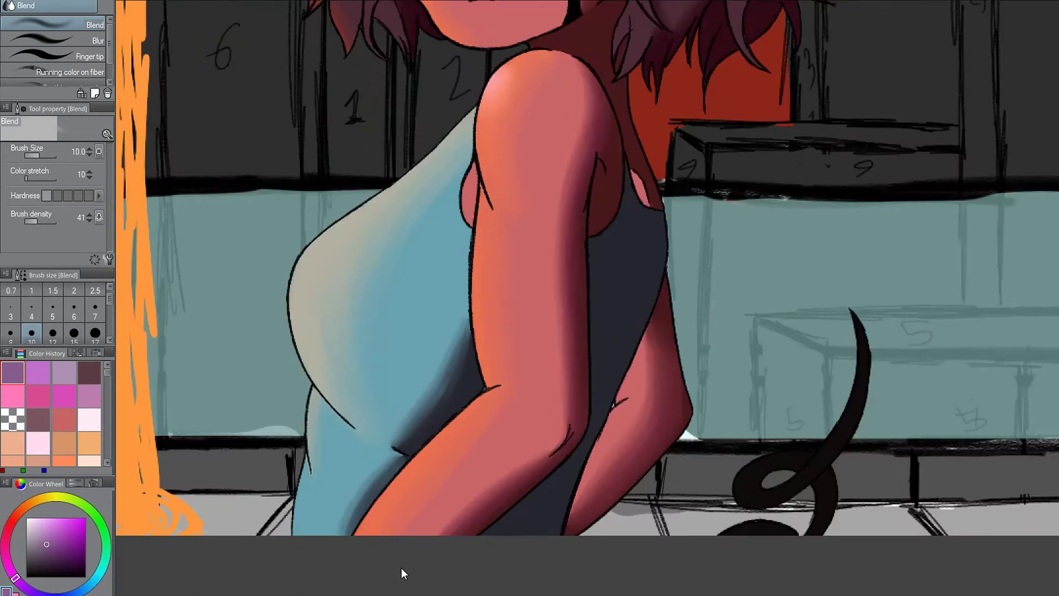
{"action": "scroll", "coordinate": [399, 564], "scroll_direction": "up", "scroll_amount": 4}
{"action": "key", "text": "p"}
{"action": "left_click", "coordinate": [34, 518]}
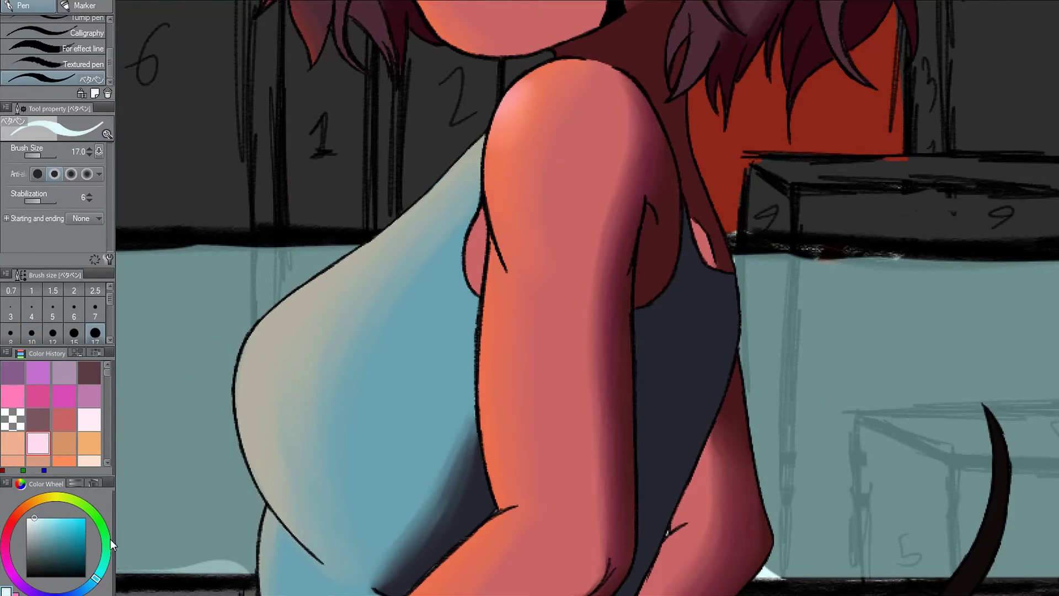
{"action": "scroll", "coordinate": [586, 298], "scroll_direction": "up", "scroll_amount": 3}
{"action": "left_click_drag", "start_coordinate": [260, 309], "coordinate": [236, 349]}
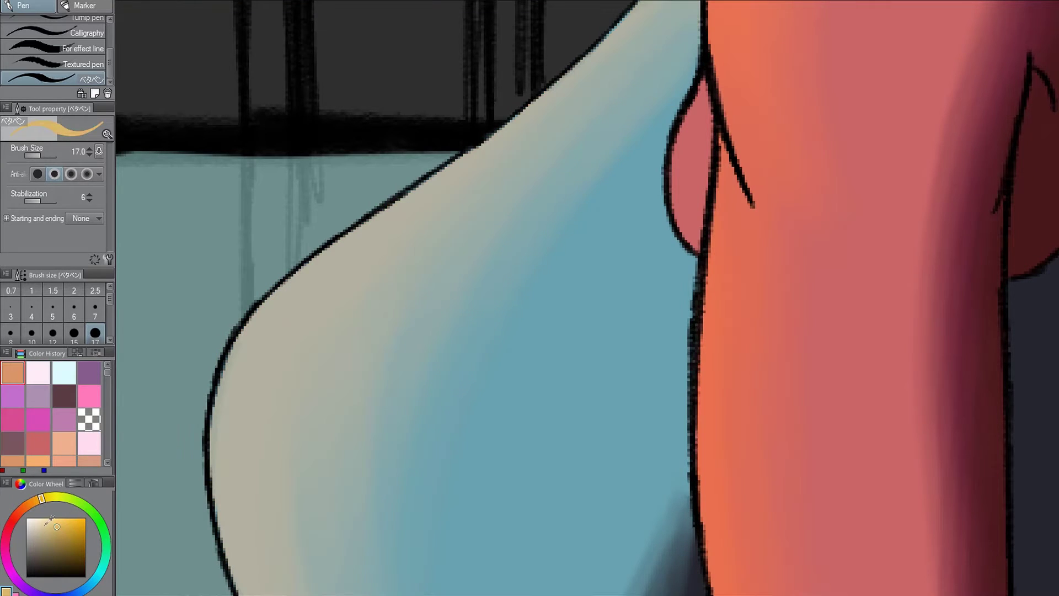
Sample warm peach tones and lay a pale highlight strip along the chest's upper edge on the blue top.
{"action": "left_click", "coordinate": [257, 317], "text": "alt"}
{"action": "scroll", "coordinate": [257, 317], "scroll_direction": "down", "scroll_amount": 3}
{"action": "left_click", "coordinate": [268, 303], "text": "alt"}
{"action": "left_click_drag", "start_coordinate": [267, 303], "coordinate": [255, 326]}
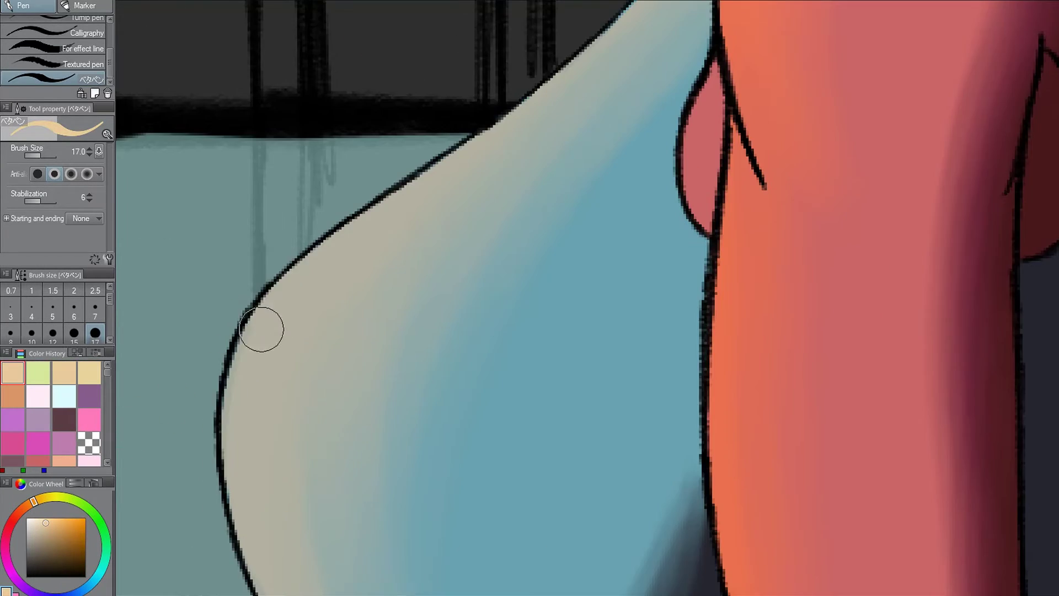
{"action": "left_click", "coordinate": [251, 331], "text": "alt"}
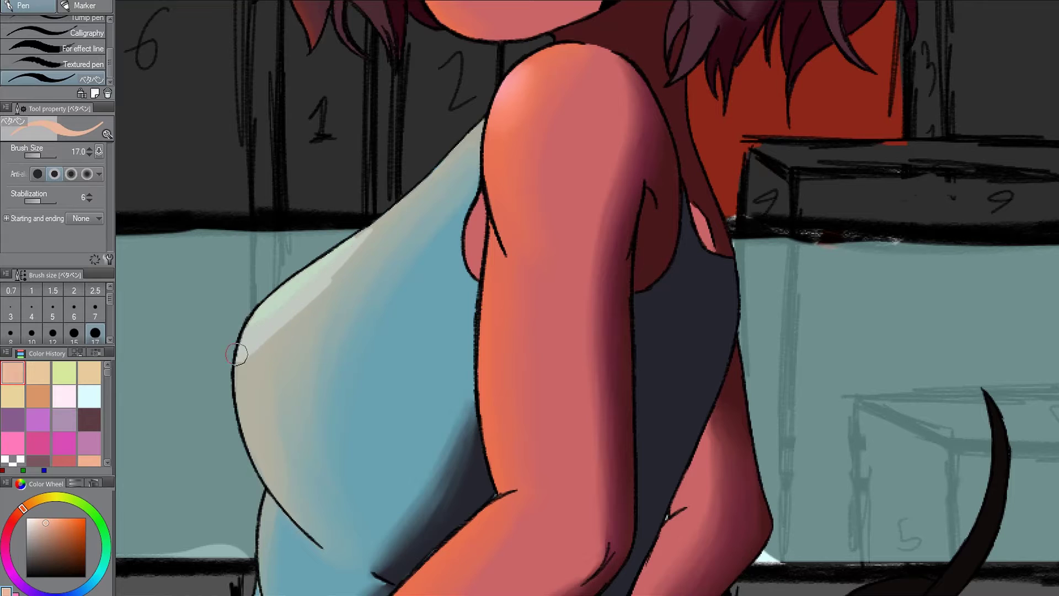
{"action": "left_click", "coordinate": [263, 363], "text": "alt"}
{"action": "left_click", "coordinate": [259, 349], "text": "alt"}
{"action": "left_click", "coordinate": [257, 353], "text": "alt"}
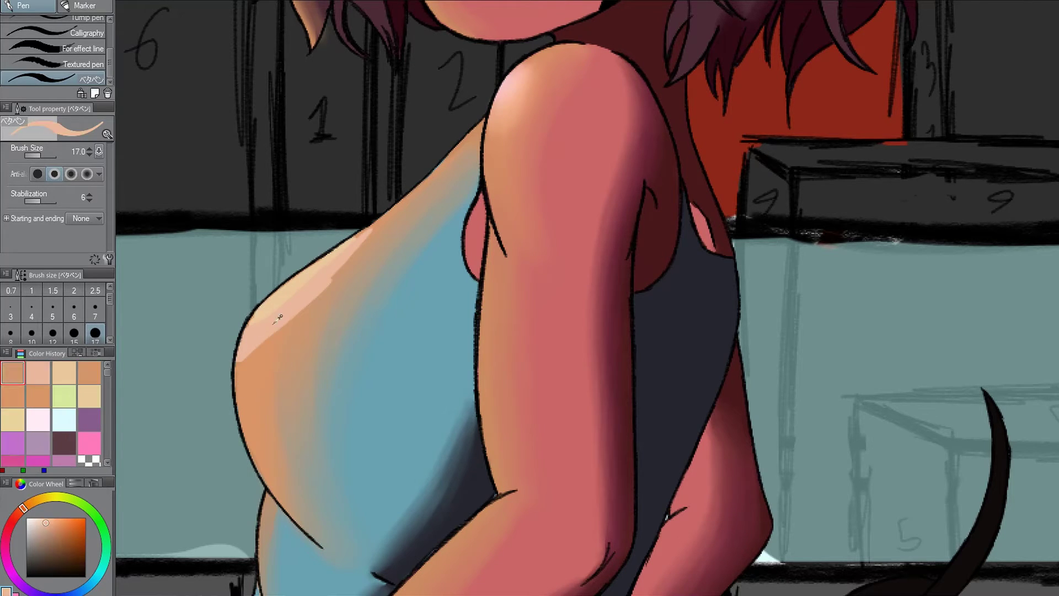
Add an intermediate peach tone beneath the chest's highlight strip and blend the edges into the blue top at brush size 10.
{"action": "left_click", "coordinate": [260, 362], "text": "alt"}
{"action": "left_click", "coordinate": [254, 346], "text": "alt"}
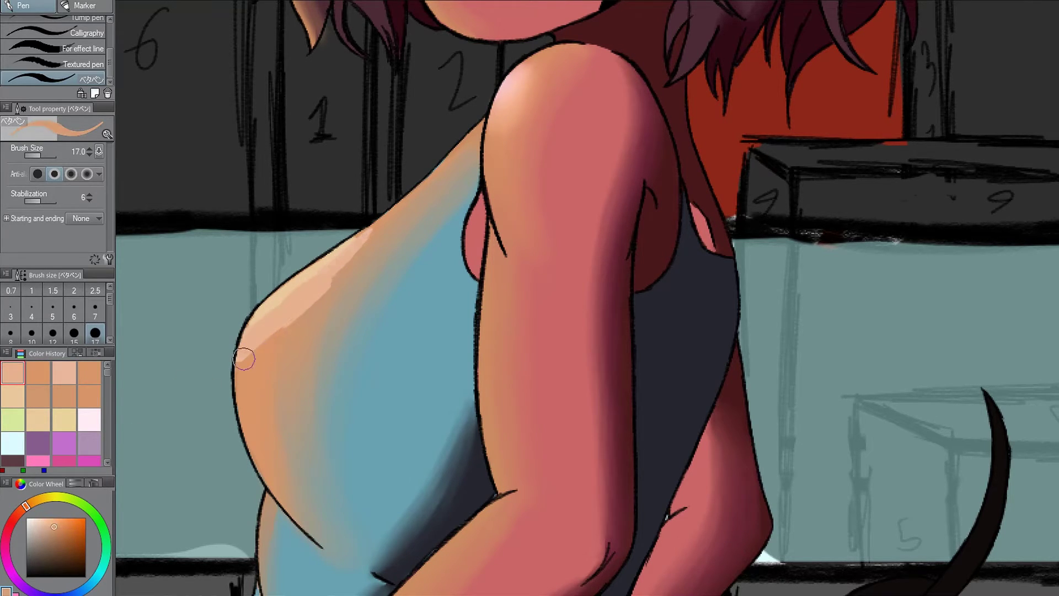
{"action": "left_click", "coordinate": [251, 359], "text": "alt"}
{"action": "left_click", "coordinate": [269, 320], "text": "alt"}
{"action": "left_click", "coordinate": [301, 276], "text": "alt"}
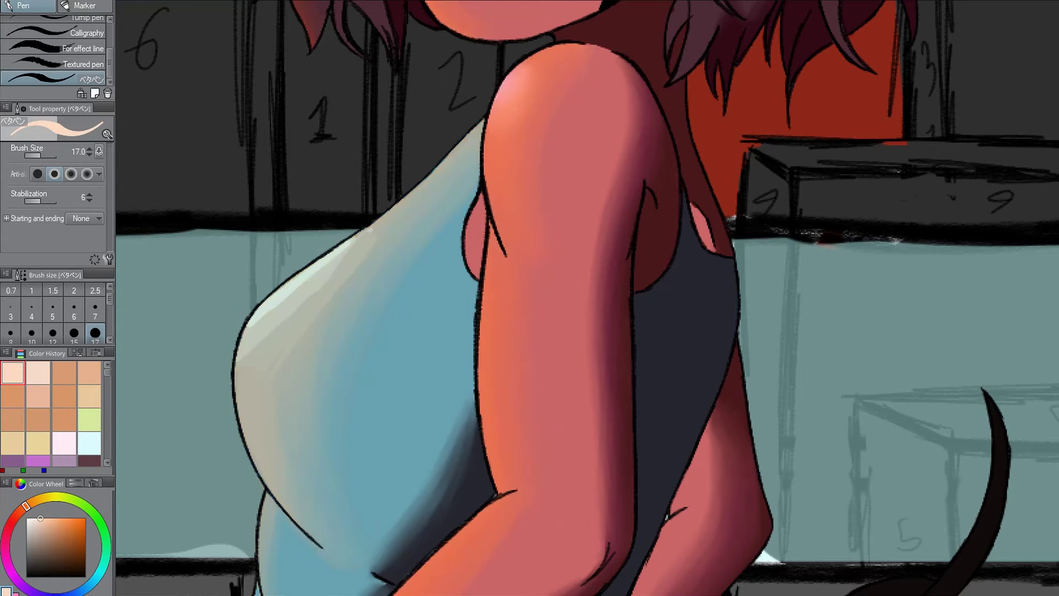
{"action": "key", "text": "j"}
{"action": "scroll", "coordinate": [300, 331], "scroll_direction": "up", "scroll_amount": 3}
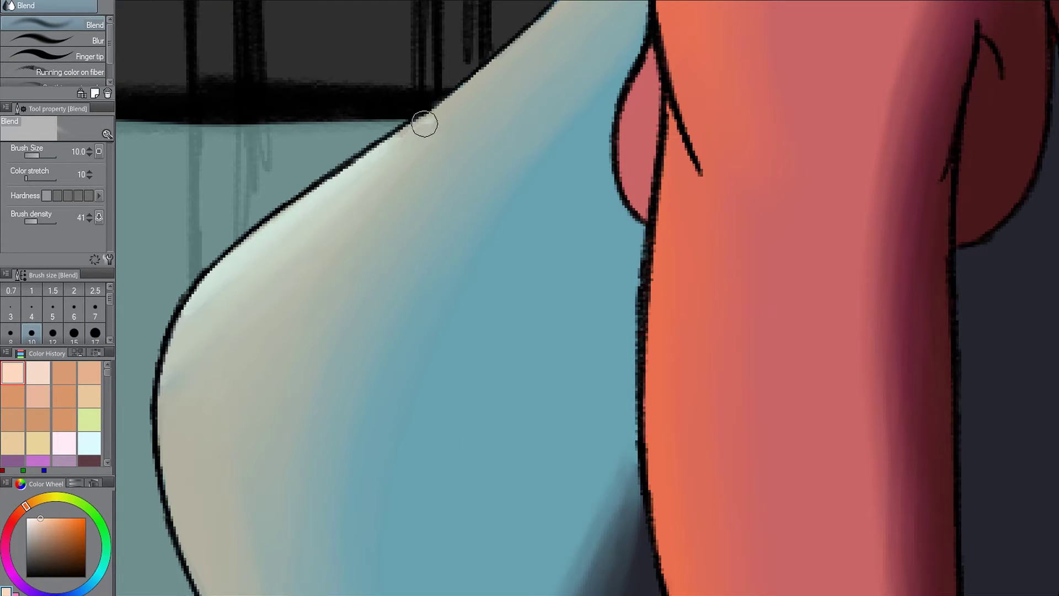
Paint a pale cream highlight along the outer edge of the cap's front puff with an orange mid-tone band beside it.
{"action": "scroll", "coordinate": [214, 515], "scroll_direction": "down", "scroll_amount": 5}
{"action": "scroll", "coordinate": [256, 196], "scroll_direction": "up", "scroll_amount": 6}
{"action": "key", "text": "p"}
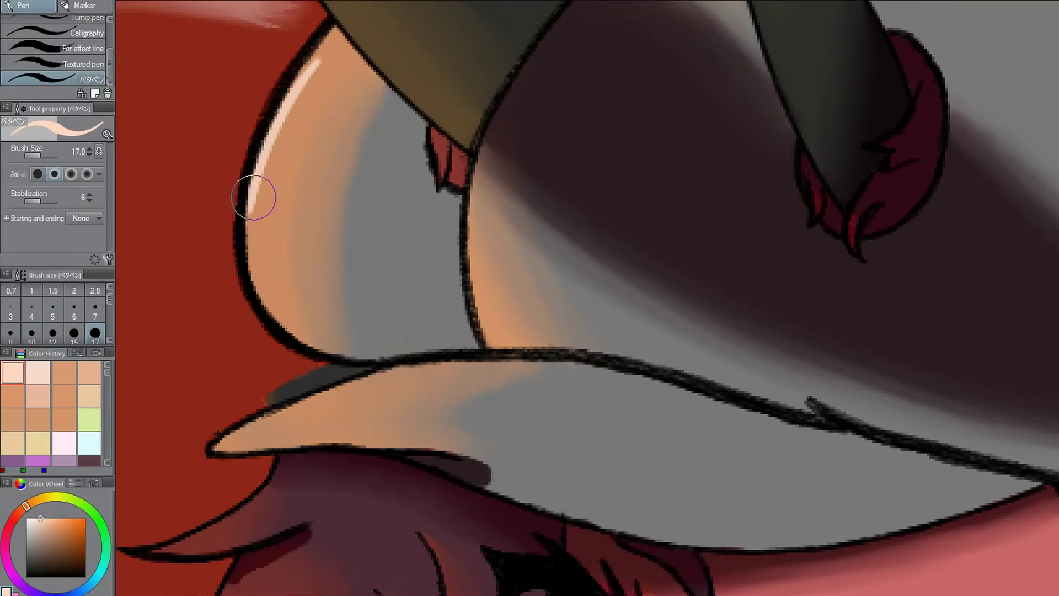
{"action": "left_click_drag", "start_coordinate": [256, 197], "coordinate": [256, 263]}
{"action": "mouse_move", "coordinate": [325, 98]}
{"action": "left_mouse_down"}
{"action": "mouse_move", "coordinate": [311, 237]}
{"action": "mouse_move", "coordinate": [323, 156]}
{"action": "mouse_move", "coordinate": [333, 317]}
{"action": "mouse_move", "coordinate": [379, 324]}
{"action": "left_mouse_up"}
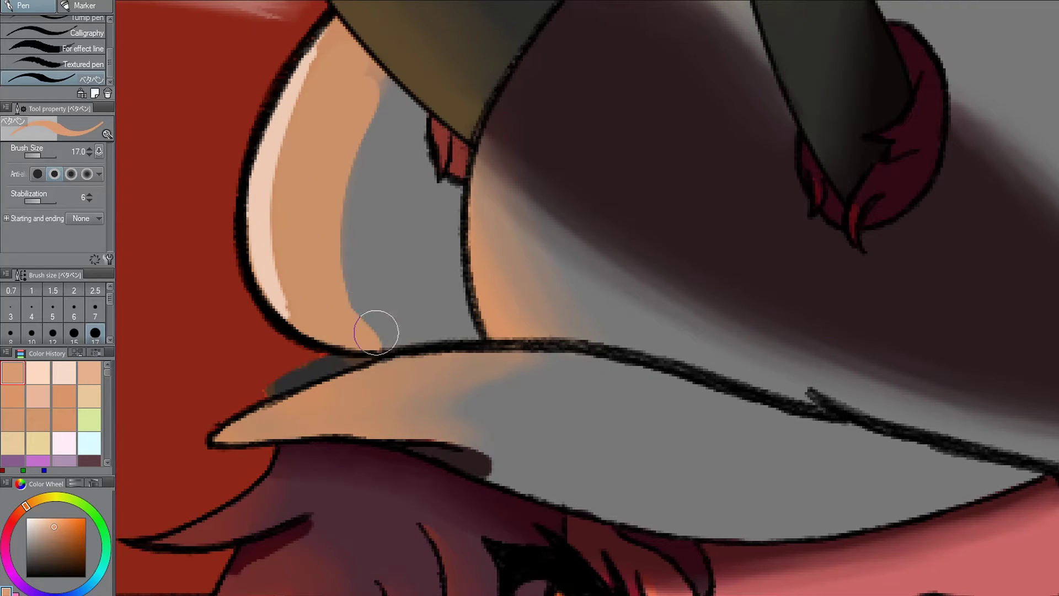
Add pale cream highlights and peach mid-tones to the cap's upper edge between the horns and to the brim's tip.
{"action": "scroll", "coordinate": [324, 173], "scroll_direction": "down", "scroll_amount": 3}
{"action": "left_click_drag", "start_coordinate": [324, 173], "coordinate": [495, 83]}
{"action": "scroll", "coordinate": [495, 84], "scroll_direction": "down", "scroll_amount": 3}
{"action": "scroll", "coordinate": [508, 449], "scroll_direction": "up", "scroll_amount": 6}
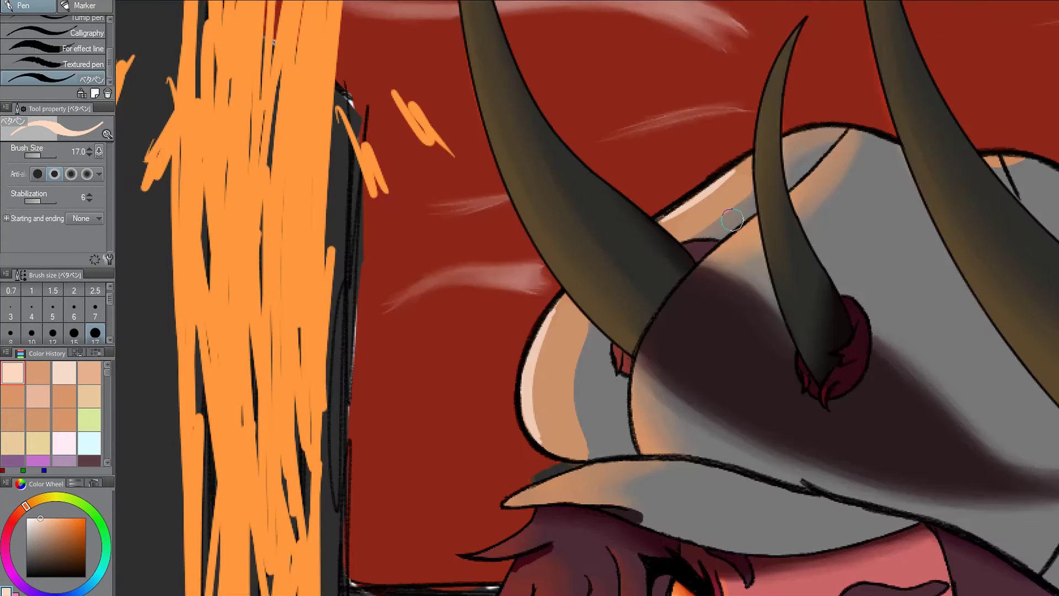
{"action": "left_click_drag", "start_coordinate": [563, 436], "coordinate": [508, 449]}
{"action": "left_click_drag", "start_coordinate": [546, 206], "coordinate": [552, 379]}
{"action": "left_click_drag", "start_coordinate": [585, 430], "coordinate": [568, 442]}
{"action": "scroll", "coordinate": [619, 177], "scroll_direction": "down", "scroll_amount": 3}
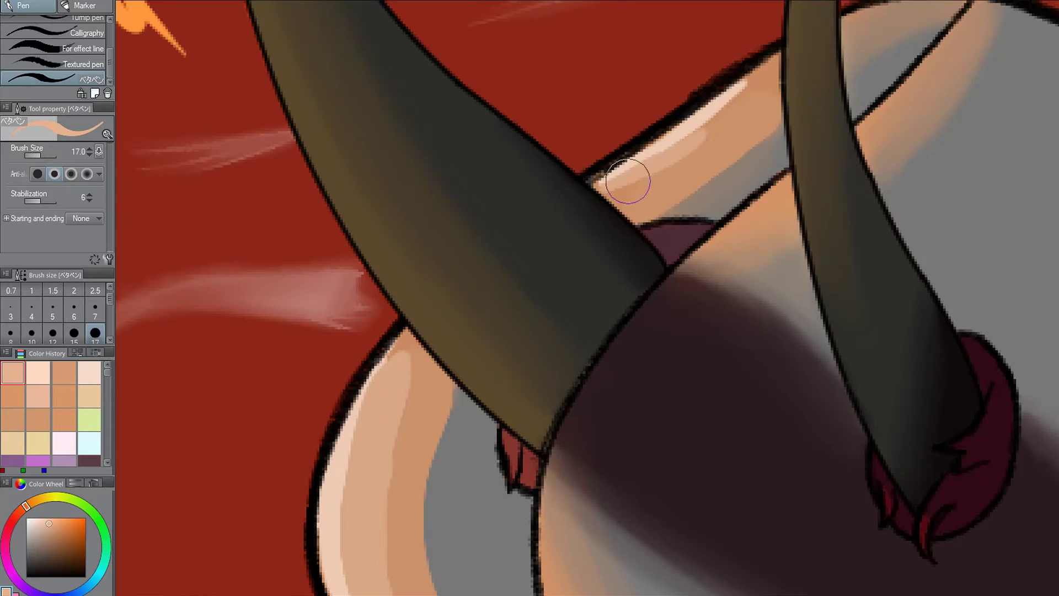
Blend the peach highlight bands on the cap's front puff and brim tip at brush size 10.
{"action": "scroll", "coordinate": [620, 177], "scroll_direction": "down", "scroll_amount": 2}
{"action": "key", "text": "j"}
{"action": "scroll", "coordinate": [264, 256], "scroll_direction": "up", "scroll_amount": 5}
{"action": "mouse_move", "coordinate": [232, 518]}
{"action": "left_mouse_down"}
{"action": "mouse_move", "coordinate": [265, 256]}
{"action": "mouse_move", "coordinate": [330, 514]}
{"action": "left_mouse_up"}
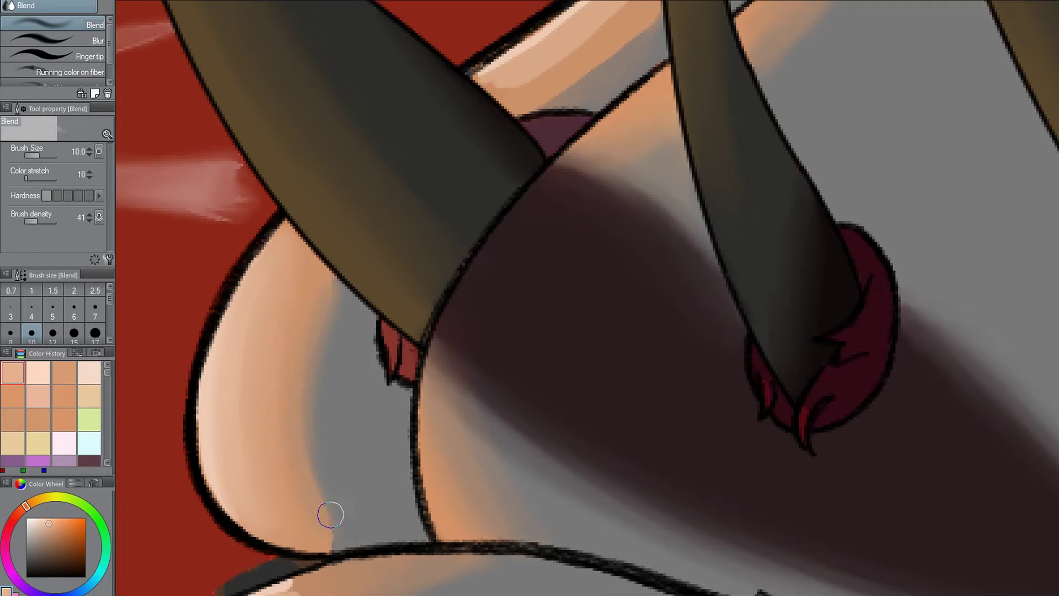
{"action": "scroll", "coordinate": [317, 529], "scroll_direction": "down", "scroll_amount": 5}
{"action": "left_click_drag", "start_coordinate": [298, 379], "coordinate": [284, 379]}
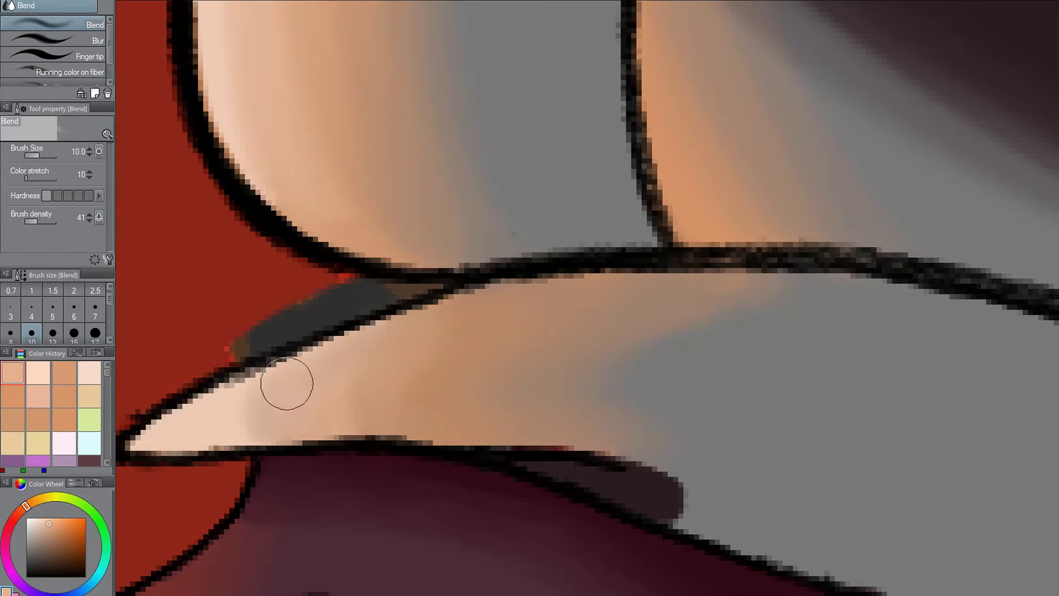
Blend the highlight bands on the cap's upper edge between the horns at brush size 4.
{"action": "scroll", "coordinate": [408, 232], "scroll_direction": "up", "scroll_amount": 3}
{"action": "key", "text": "bracketleft"}
{"action": "key", "text": "bracketleft"}
{"action": "key", "text": "bracketleft"}
{"action": "key", "text": "bracketleft"}
{"action": "key", "text": "bracketleft"}
{"action": "mouse_move", "coordinate": [409, 232]}
{"action": "left_mouse_down"}
{"action": "mouse_move", "coordinate": [407, 247]}
{"action": "mouse_move", "coordinate": [505, 225]}
{"action": "left_mouse_up"}
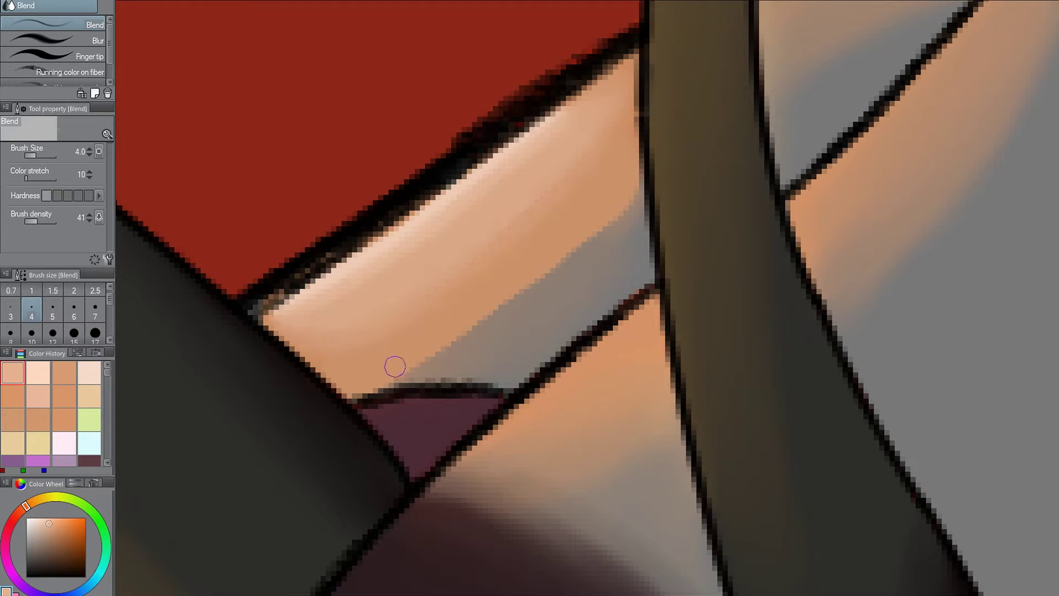
{"action": "left_click_drag", "start_coordinate": [395, 366], "coordinate": [601, 219]}
Paint a dark purple shadow under the cap's rear fold and blend it at brush size 6.
{"action": "key", "text": "bracketright"}
{"action": "key", "text": "bracketright"}
{"action": "scroll", "coordinate": [468, 239], "scroll_direction": "down", "scroll_amount": 8}
{"action": "scroll", "coordinate": [322, 543], "scroll_direction": "up", "scroll_amount": 2}
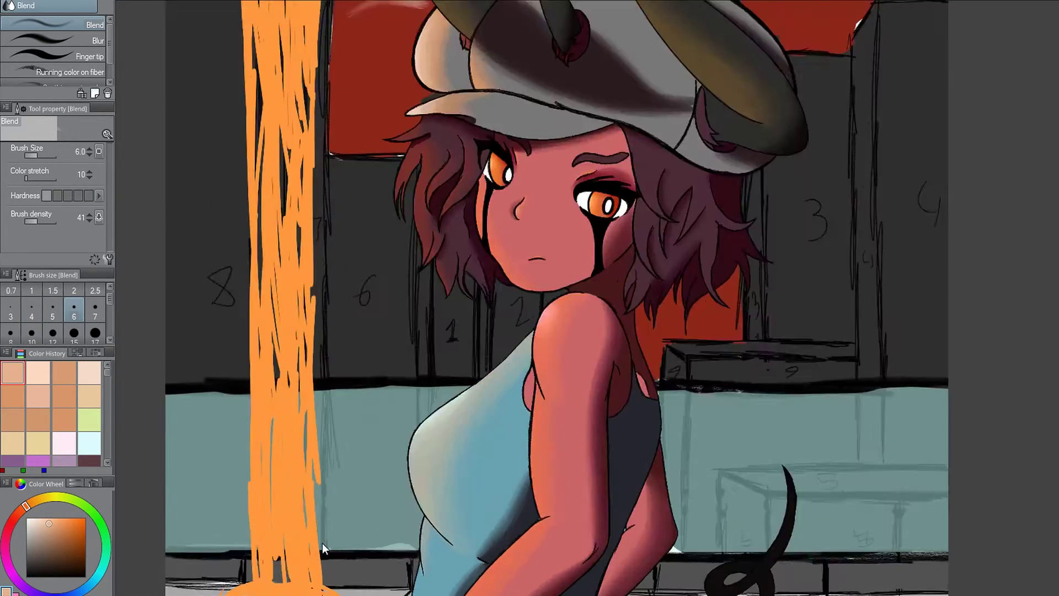
{"action": "scroll", "coordinate": [322, 543], "scroll_direction": "down", "scroll_amount": 3}
{"action": "scroll", "coordinate": [598, 42], "scroll_direction": "up", "scroll_amount": 8}
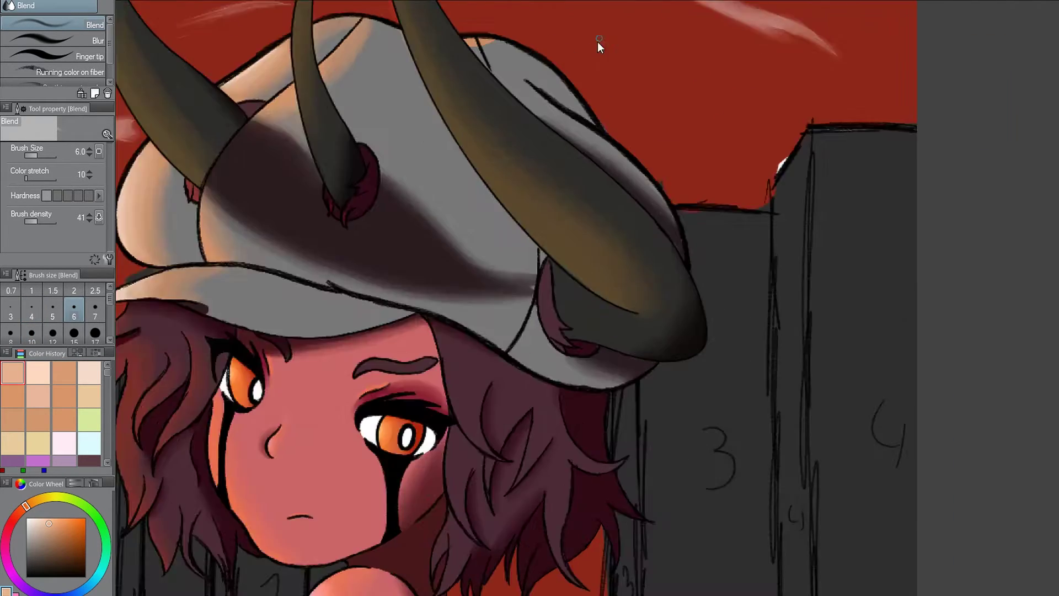
{"action": "key", "text": "p"}
{"action": "left_click_drag", "start_coordinate": [604, 227], "coordinate": [422, 111]}
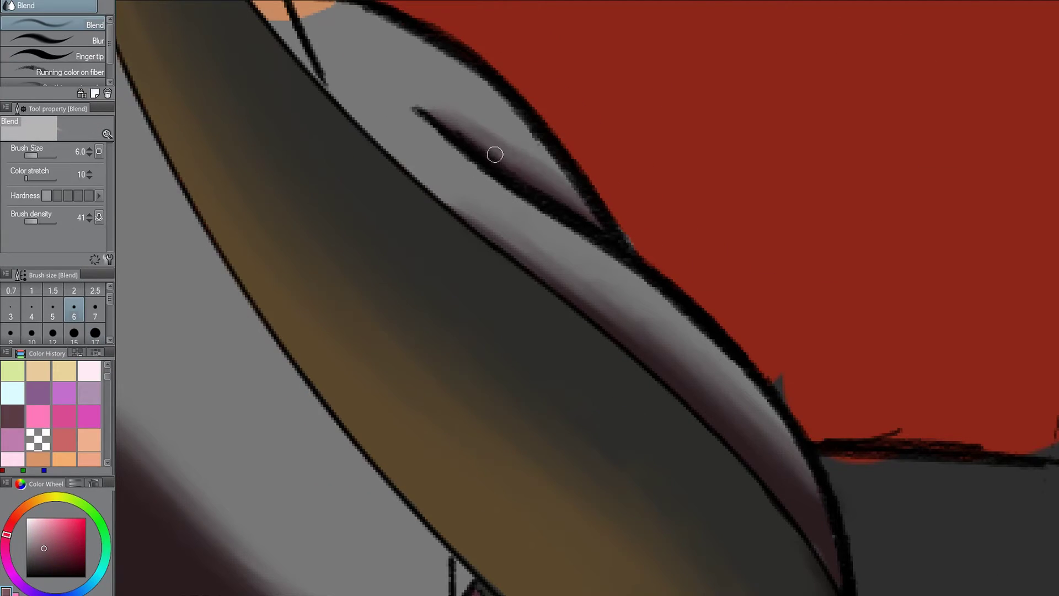
Paint pale peach highlights along the lit edges of the front hair locks and the cheek's outer edge.
{"action": "scroll", "coordinate": [494, 154], "scroll_direction": "down", "scroll_amount": 6}
{"action": "scroll", "coordinate": [363, 191], "scroll_direction": "up", "scroll_amount": 4}
{"action": "scroll", "coordinate": [106, 373], "scroll_direction": "up", "scroll_amount": 3}
{"action": "left_click", "coordinate": [13, 373]}
{"action": "scroll", "coordinate": [296, 146], "scroll_direction": "up", "scroll_amount": 4}
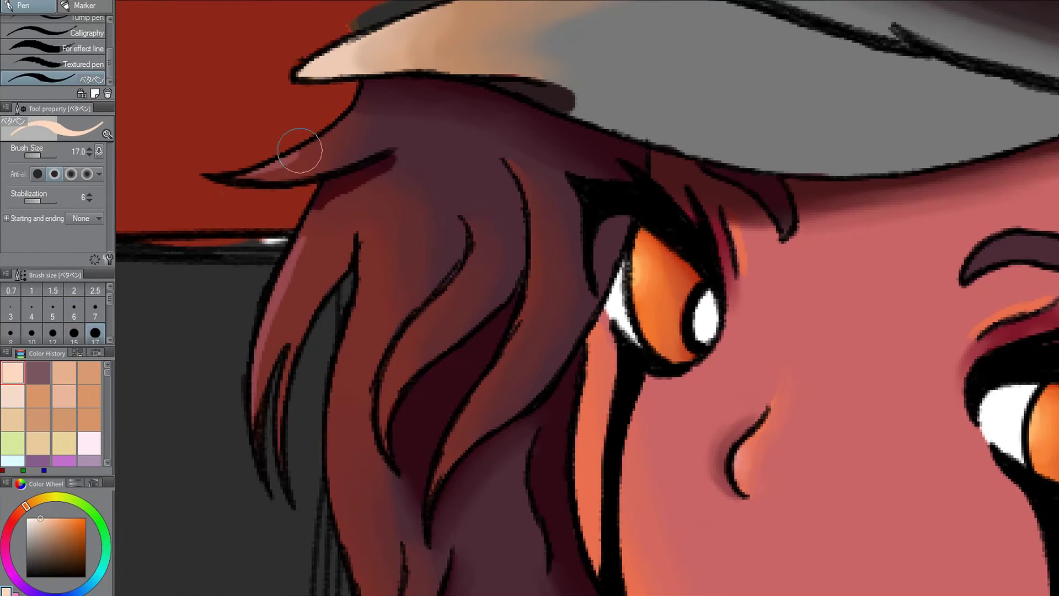
{"action": "scroll", "coordinate": [485, 539], "scroll_direction": "down", "scroll_amount": 4}
{"action": "scroll", "coordinate": [535, 375], "scroll_direction": "up", "scroll_amount": 5}
{"action": "left_click_drag", "start_coordinate": [522, 235], "coordinate": [535, 375]}
Blend the new highlights on the cheek edge and front hair locks at brush size 6.
{"action": "key", "text": "j"}
{"action": "scroll", "coordinate": [535, 375], "scroll_direction": "down", "scroll_amount": 4}
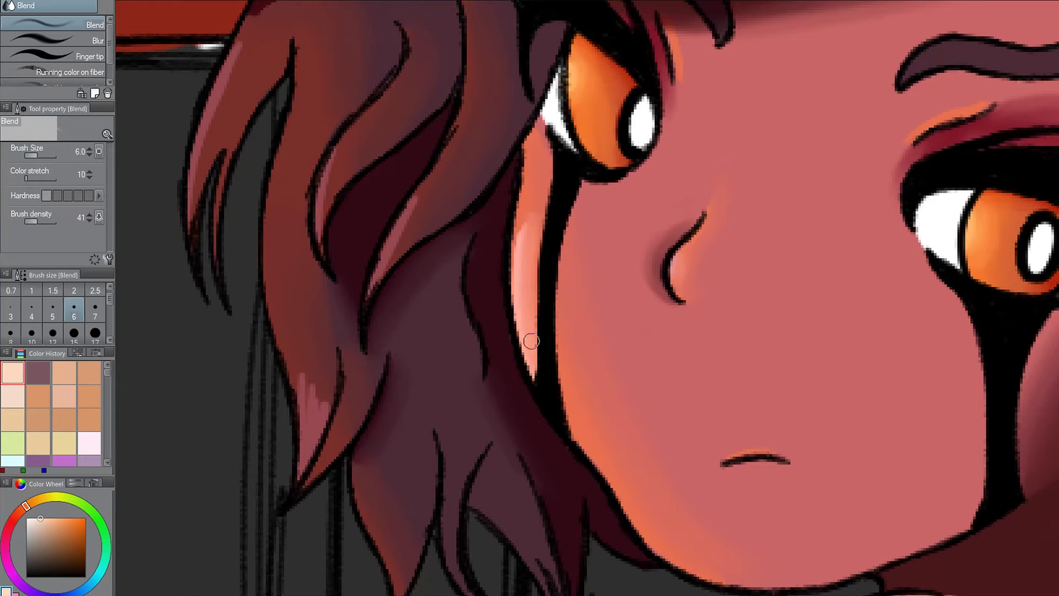
{"action": "scroll", "coordinate": [417, 396], "scroll_direction": "up", "scroll_amount": 4}
{"action": "scroll", "coordinate": [379, 243], "scroll_direction": "down", "scroll_amount": 5}
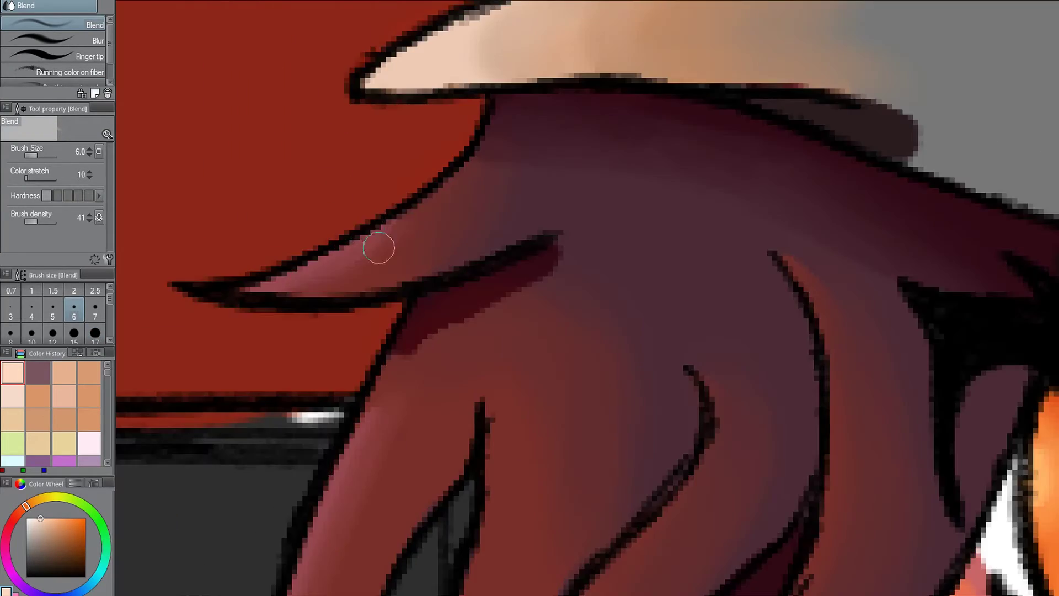
{"action": "scroll", "coordinate": [662, 308], "scroll_direction": "up", "scroll_amount": 2}
{"action": "scroll", "coordinate": [697, 356], "scroll_direction": "down", "scroll_amount": 1}
{"action": "scroll", "coordinate": [696, 357], "scroll_direction": "up", "scroll_amount": 2}
Pick a muted mauve and paint shadow bands along the rear hair's outer locks at brush size 6.
{"action": "left_click", "coordinate": [697, 356], "text": "alt"}
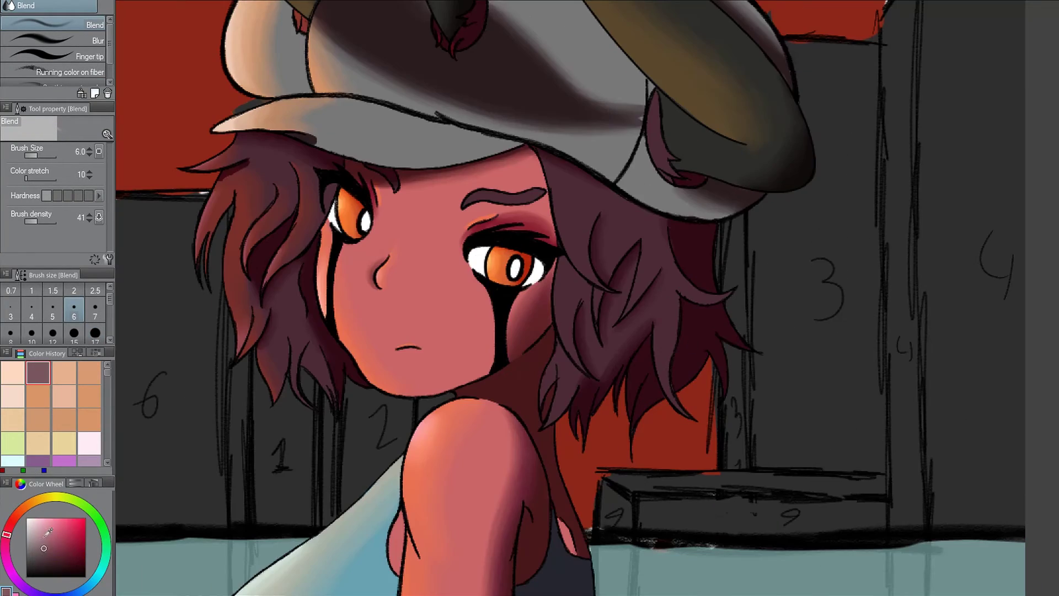
{"action": "key", "text": "p"}
{"action": "scroll", "coordinate": [662, 337], "scroll_direction": "up", "scroll_amount": 4}
{"action": "left_click_drag", "start_coordinate": [676, 191], "coordinate": [634, 321]}
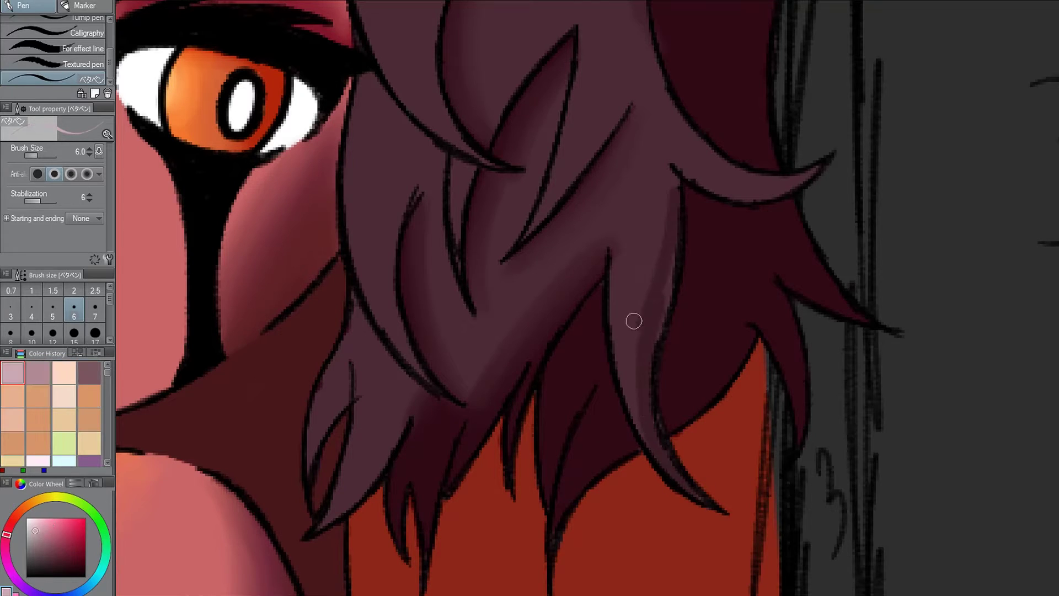
{"action": "scroll", "coordinate": [648, 290], "scroll_direction": "down", "scroll_amount": 2}
{"action": "scroll", "coordinate": [464, 205], "scroll_direction": "up", "scroll_amount": 2}
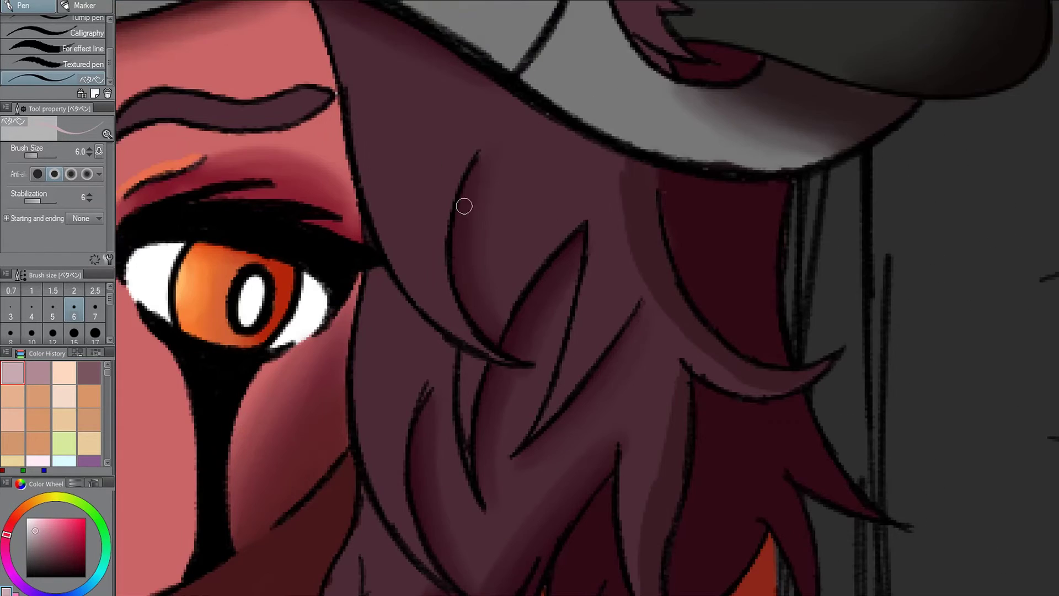
Paint dark mauve shadows beside the inner strands in the middle of the rear hair.
{"action": "left_click_drag", "start_coordinate": [480, 174], "coordinate": [516, 311]}
{"action": "left_click_drag", "start_coordinate": [593, 229], "coordinate": [568, 358]}
{"action": "left_click_drag", "start_coordinate": [629, 293], "coordinate": [538, 428]}
{"action": "scroll", "coordinate": [591, 343], "scroll_direction": "down", "scroll_amount": 2}
{"action": "scroll", "coordinate": [419, 506], "scroll_direction": "up", "scroll_amount": 2}
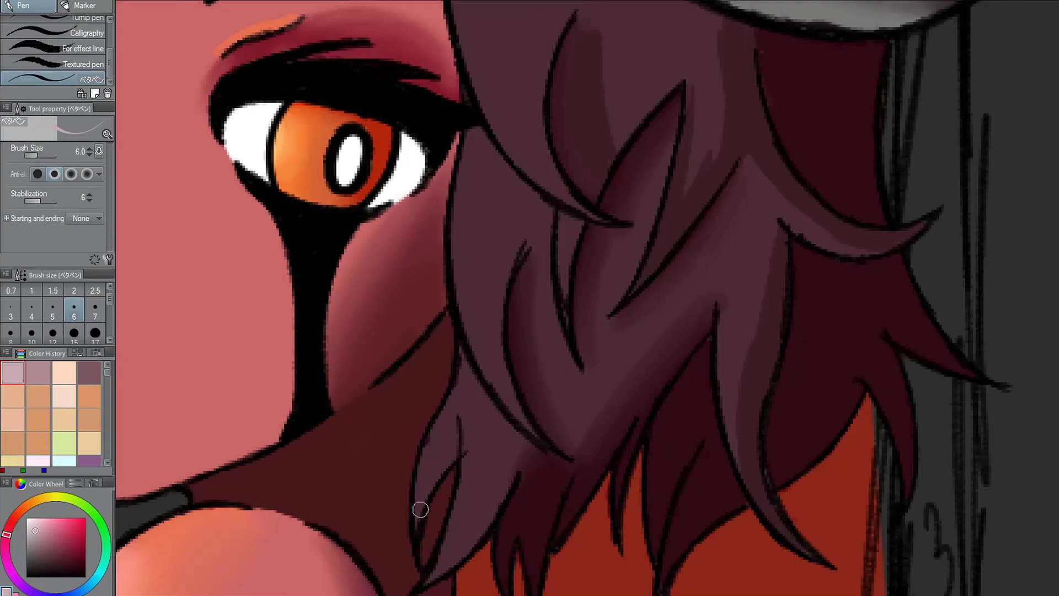
Shade the lower locks of the rear hair near the neck with the same dark mauve.
{"action": "left_click_drag", "start_coordinate": [458, 408], "coordinate": [411, 519]}
{"action": "mouse_move", "coordinate": [471, 355]}
{"action": "left_mouse_down"}
{"action": "mouse_move", "coordinate": [473, 532]}
{"action": "mouse_move", "coordinate": [524, 420]}
{"action": "left_mouse_up"}
{"action": "mouse_move", "coordinate": [574, 391]}
{"action": "left_mouse_down"}
{"action": "mouse_move", "coordinate": [524, 414]}
{"action": "mouse_move", "coordinate": [556, 434]}
{"action": "left_mouse_up"}
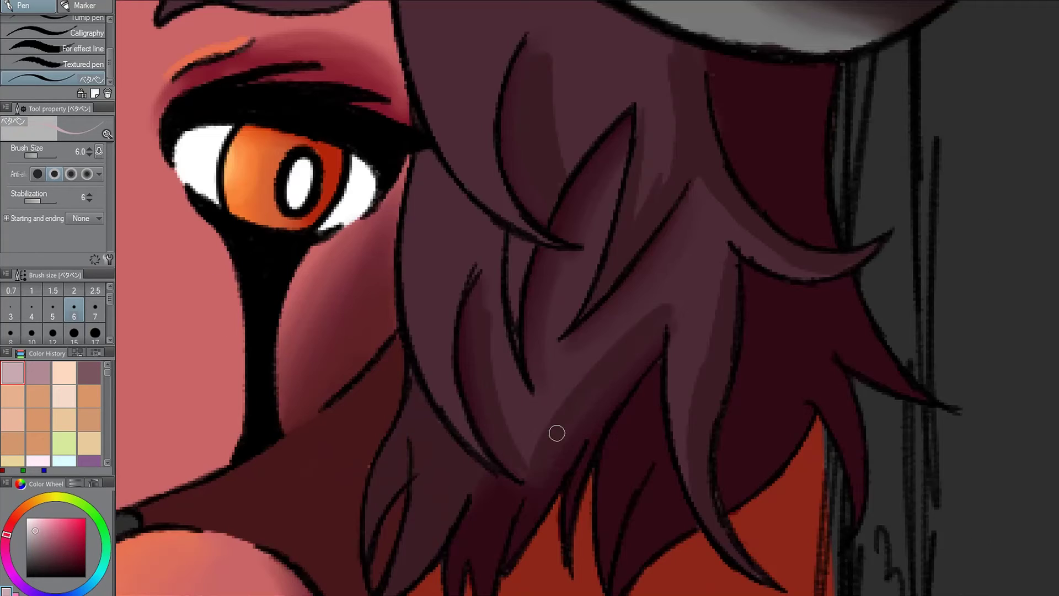
Blend the mauve shadow bands into the rear hair's base color at brush size 6.
{"action": "key", "text": "j"}
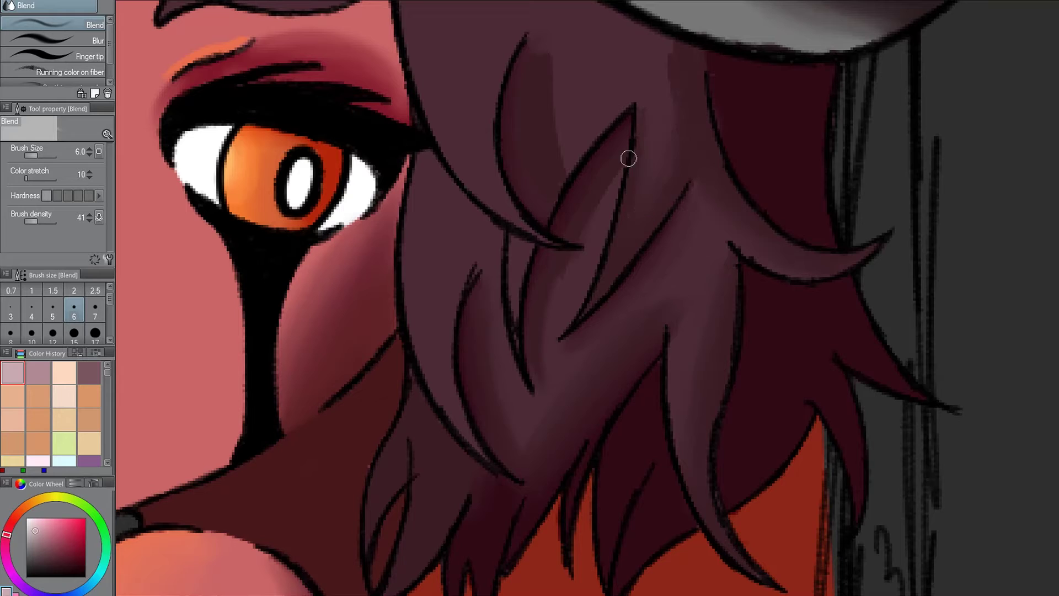
{"action": "scroll", "coordinate": [675, 354], "scroll_direction": "down", "scroll_amount": 2}
{"action": "scroll", "coordinate": [596, 98], "scroll_direction": "up", "scroll_amount": 2}
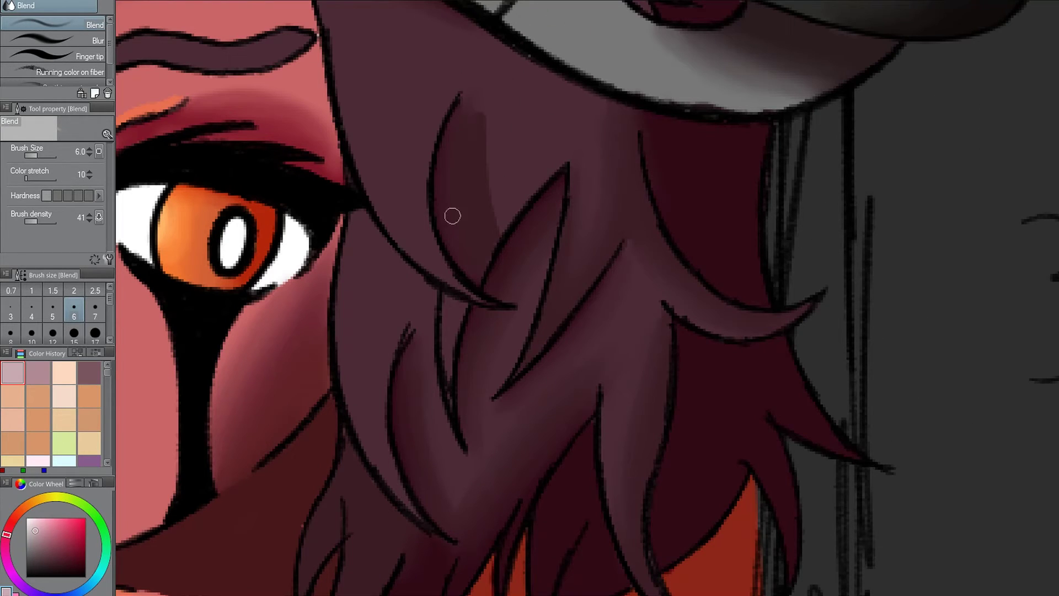
{"action": "scroll", "coordinate": [452, 216], "scroll_direction": "down", "scroll_amount": 2}
{"action": "scroll", "coordinate": [354, 421], "scroll_direction": "up", "scroll_amount": 2}
Paint a mauve shadow along the front hair's inner locks beside the jaw and blend it.
{"action": "key", "text": "p"}
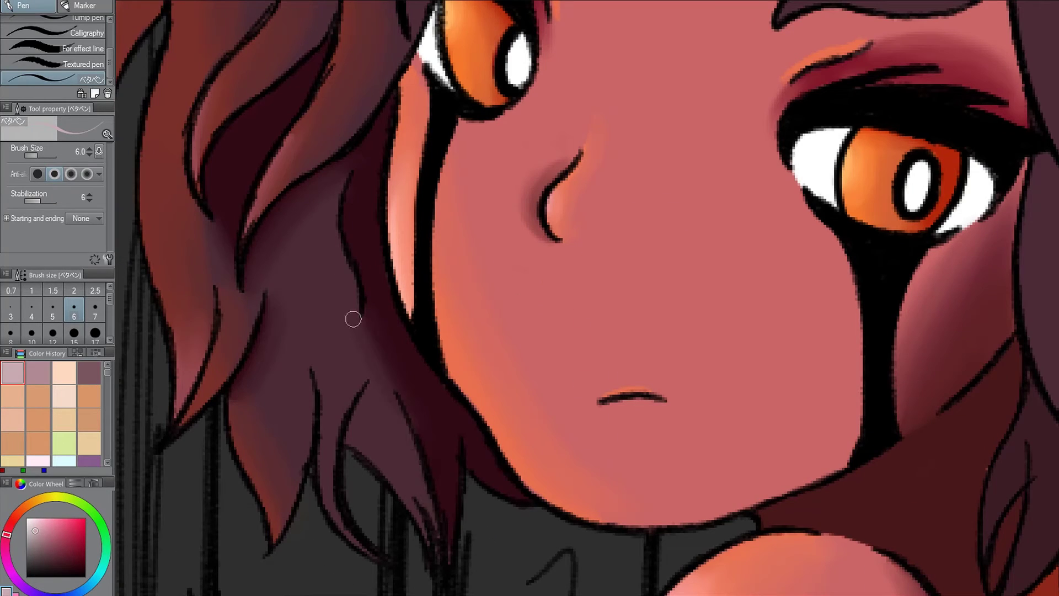
{"action": "left_click_drag", "start_coordinate": [354, 319], "coordinate": [401, 433]}
{"action": "key", "text": "j"}
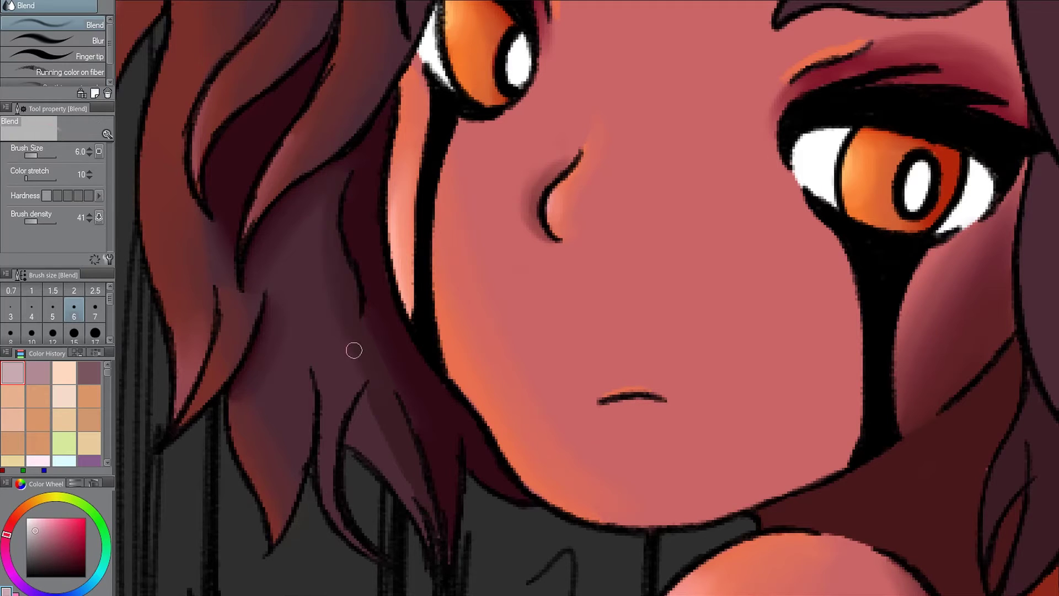
{"action": "scroll", "coordinate": [346, 262], "scroll_direction": "down", "scroll_amount": 3}
{"action": "scroll", "coordinate": [468, 367], "scroll_direction": "up", "scroll_amount": 3}
Shade the small strands of the rear hair and the hair beneath the cap's rim, and blend the shadows.
{"action": "key", "text": "p"}
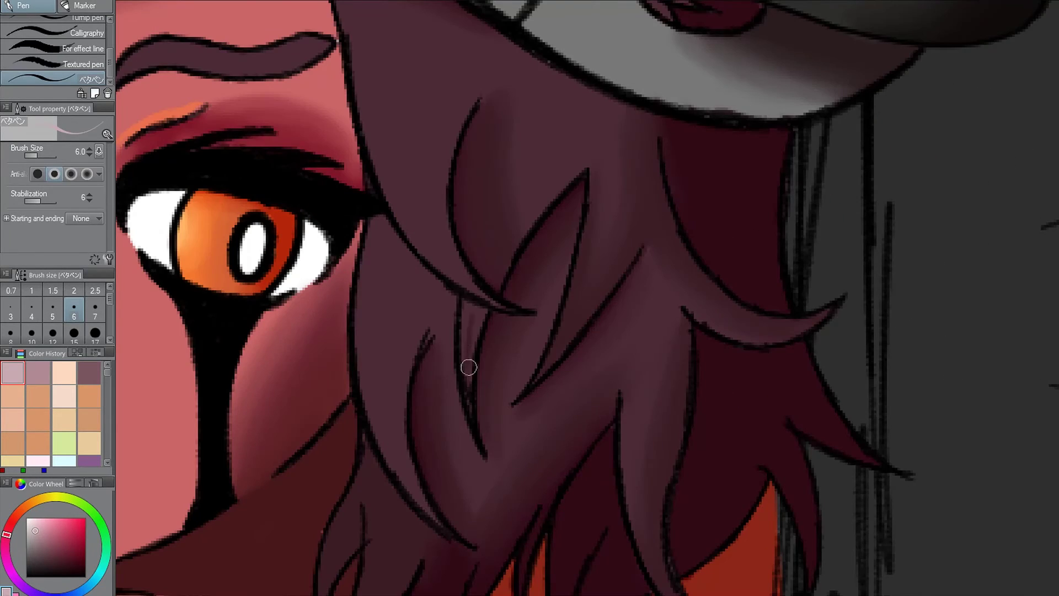
{"action": "scroll", "coordinate": [511, 325], "scroll_direction": "down", "scroll_amount": 1}
{"action": "scroll", "coordinate": [474, 147], "scroll_direction": "up", "scroll_amount": 2}
{"action": "key", "text": "j"}
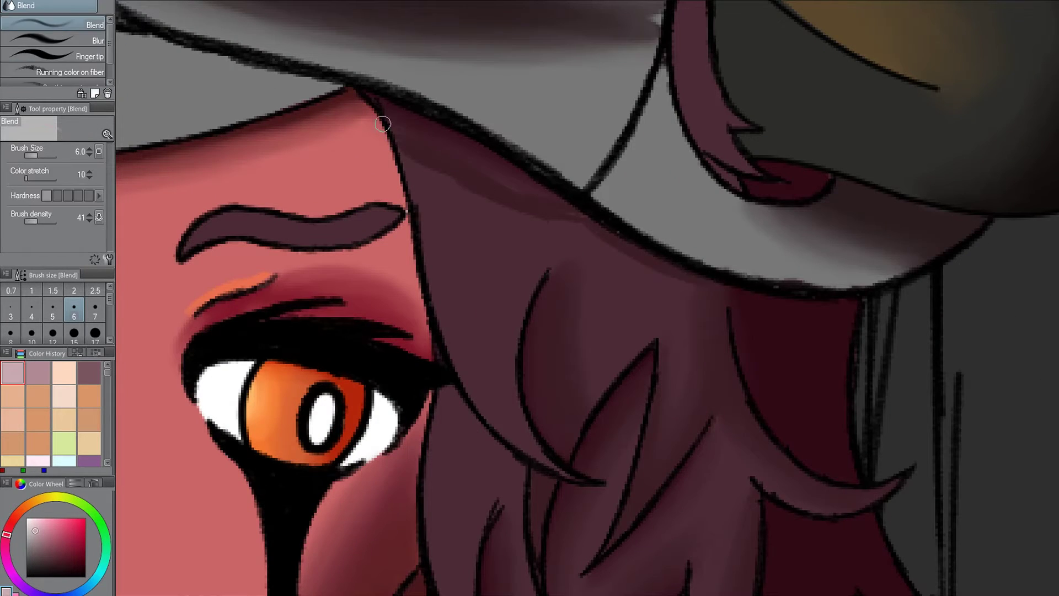
{"action": "scroll", "coordinate": [723, 293], "scroll_direction": "down", "scroll_amount": 5}
Paint a soft shadow on the blue top along the near arm and waist, and blend it at brush size 17.
{"action": "key", "text": "p"}
{"action": "scroll", "coordinate": [556, 380], "scroll_direction": "up", "scroll_amount": 6}
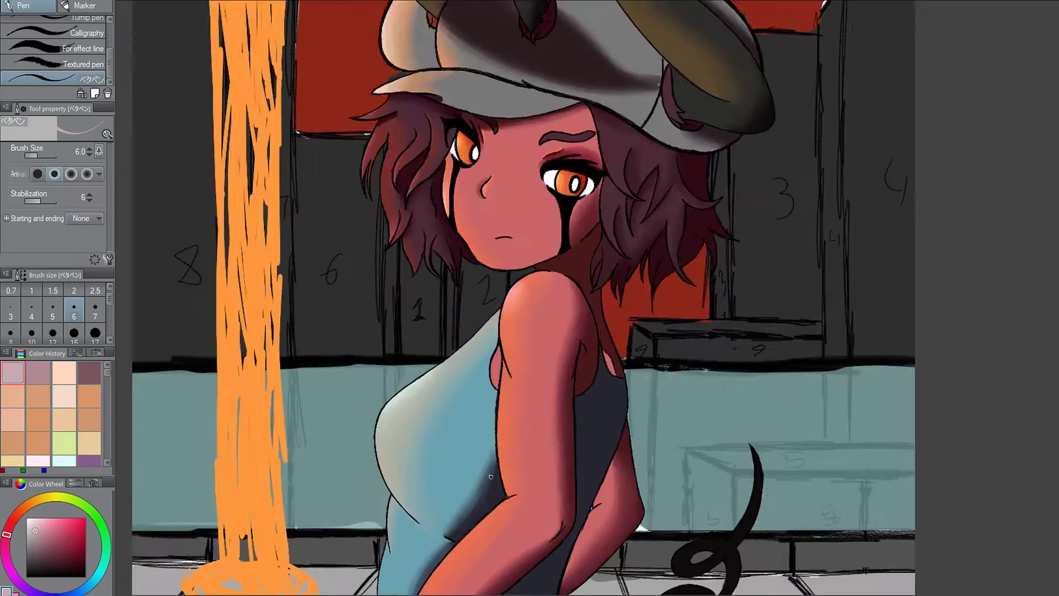
{"action": "left_click_drag", "start_coordinate": [556, 380], "coordinate": [490, 486]}
{"action": "key", "text": "j"}
{"action": "mouse_move", "coordinate": [552, 419]}
{"action": "left_mouse_down"}
{"action": "mouse_move", "coordinate": [624, 267]}
{"action": "mouse_move", "coordinate": [521, 440]}
{"action": "mouse_move", "coordinate": [642, 349]}
{"action": "mouse_move", "coordinate": [539, 374]}
{"action": "mouse_move", "coordinate": [593, 362]}
{"action": "left_mouse_up"}
{"action": "scroll", "coordinate": [445, 535], "scroll_direction": "down", "scroll_amount": 4}
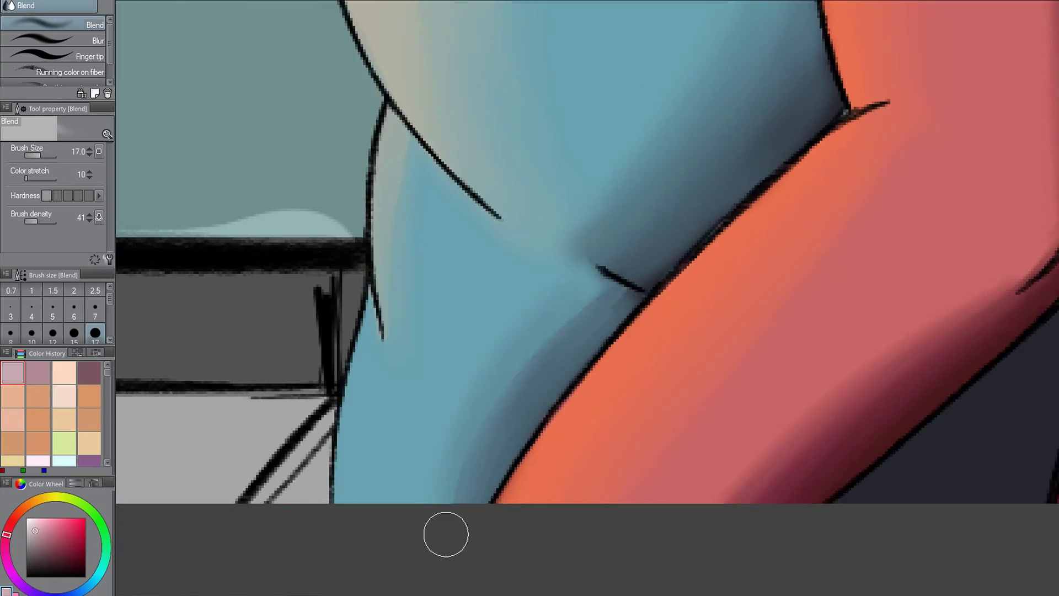
Examine the shading across the character's top, face, hair and cap.
{"action": "scroll", "coordinate": [604, 253], "scroll_direction": "down", "scroll_amount": 2}
{"action": "scroll", "coordinate": [662, 193], "scroll_direction": "up", "scroll_amount": 3}
{"action": "scroll", "coordinate": [717, 165], "scroll_direction": "down", "scroll_amount": 3}
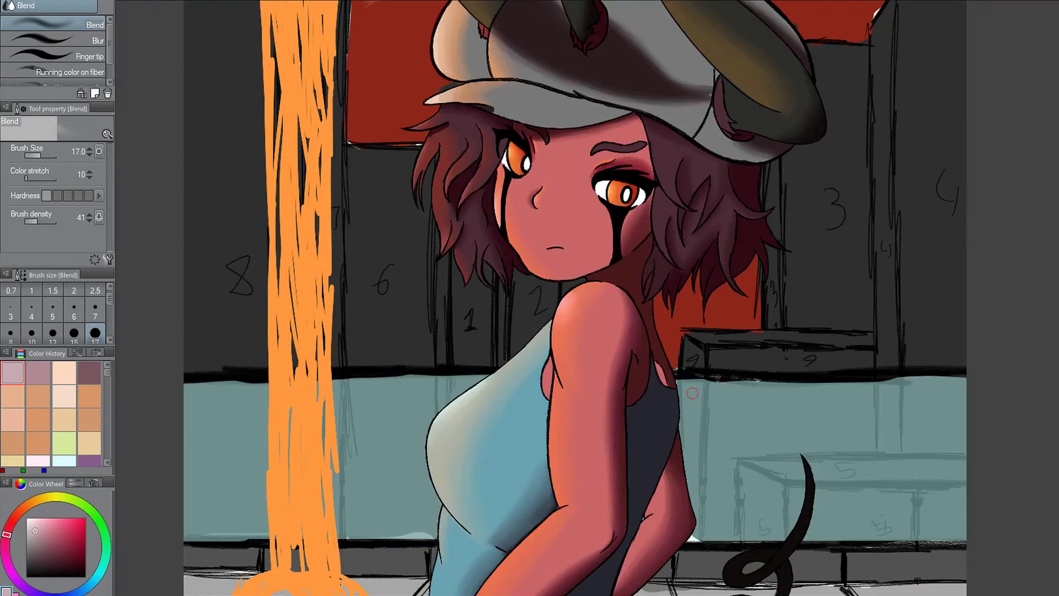
{"action": "scroll", "coordinate": [843, 145], "scroll_direction": "up", "scroll_amount": 3}
{"action": "scroll", "coordinate": [814, 61], "scroll_direction": "up", "scroll_amount": 2}
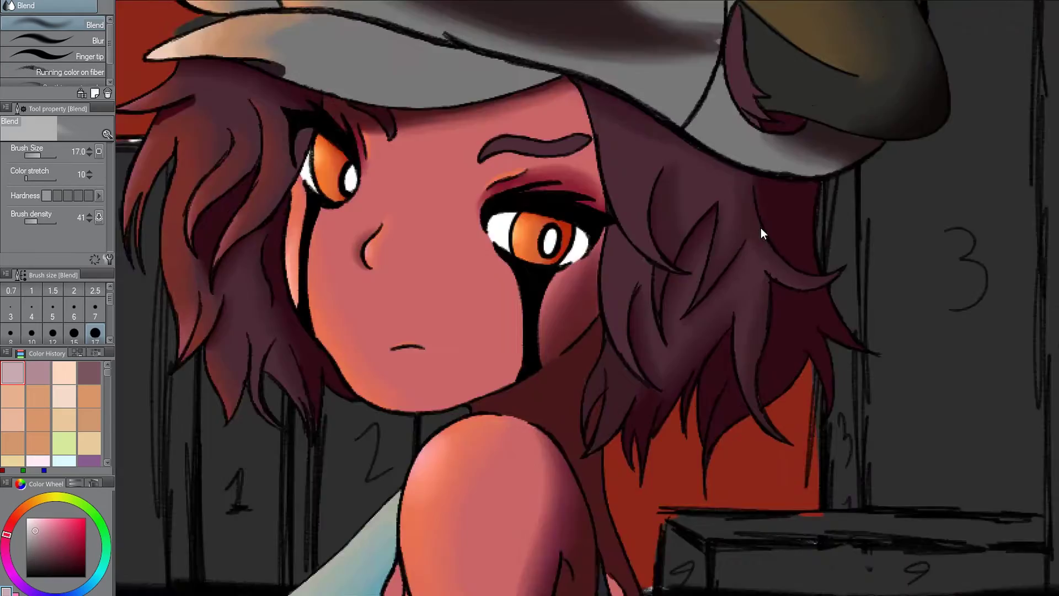
{"action": "scroll", "coordinate": [717, 166], "scroll_direction": "down", "scroll_amount": 3}
{"action": "scroll", "coordinate": [662, 82], "scroll_direction": "up", "scroll_amount": 3}
Reduce the blending brush to size 7 and soften the warm highlight at the top of the cap's rear panel.
{"action": "scroll", "coordinate": [633, 60], "scroll_direction": "up", "scroll_amount": 3}
{"action": "key", "text": "bracketleft"}
{"action": "key", "text": "bracketleft"}
{"action": "key", "text": "bracketleft"}
{"action": "key", "text": "bracketleft"}
{"action": "key", "text": "bracketleft"}
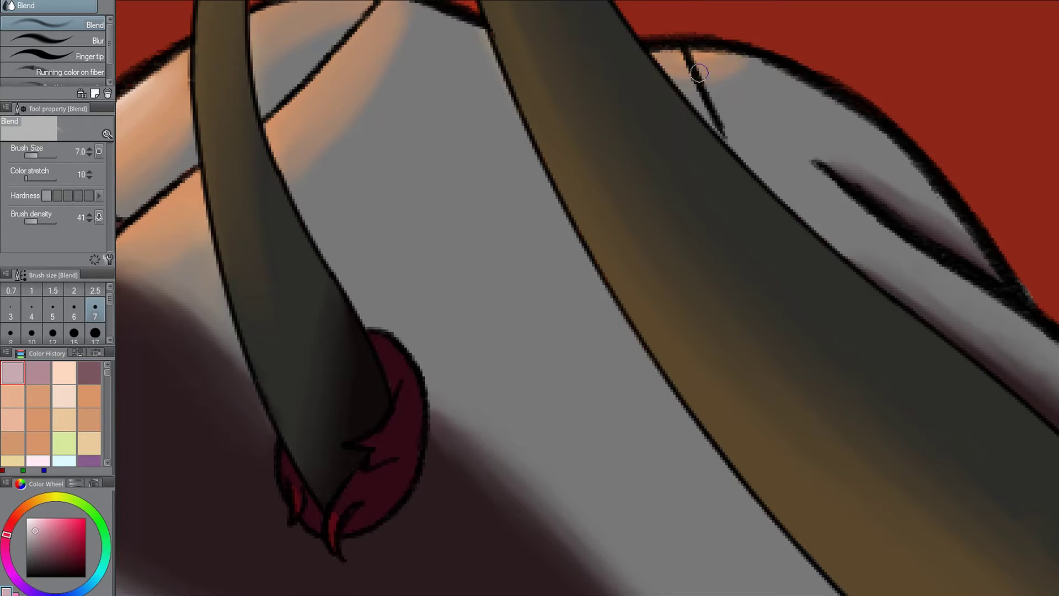
Touch up the warm highlights around the cap and horns with light orange at pen size 6, and blend them.
{"action": "scroll", "coordinate": [699, 72], "scroll_direction": "down", "scroll_amount": 4}
{"action": "left_click", "coordinate": [43, 517]}
{"action": "key", "text": "p"}
{"action": "scroll", "coordinate": [411, 80], "scroll_direction": "up", "scroll_amount": 3}
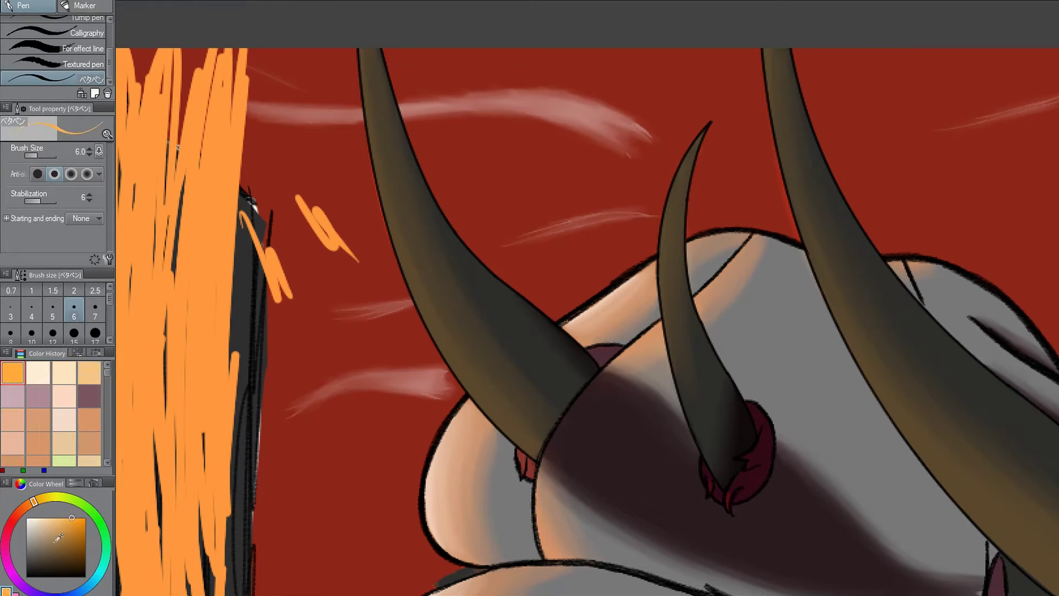
{"action": "left_click", "coordinate": [42, 498]}
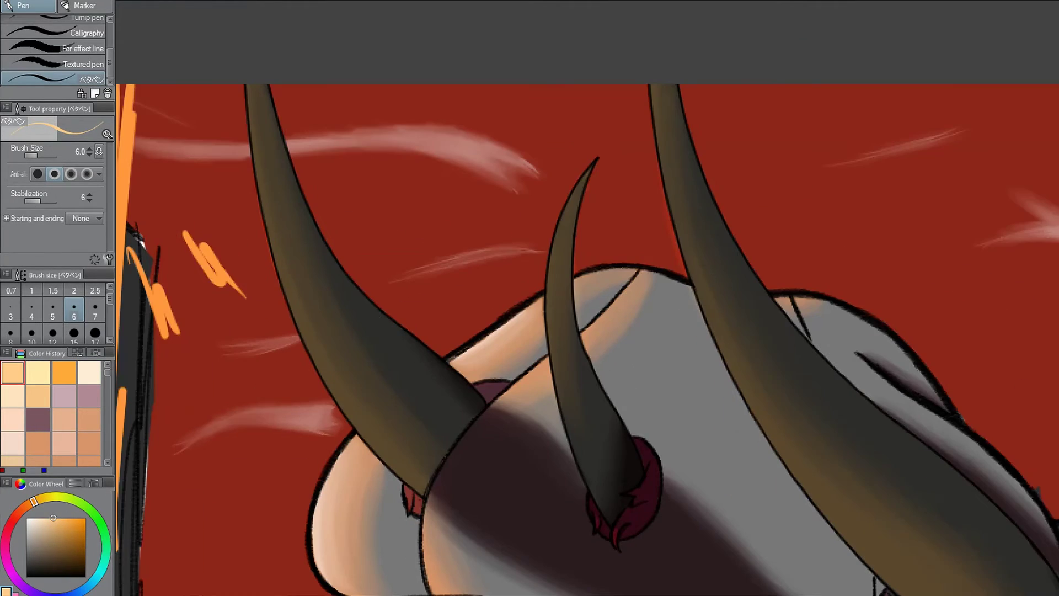
{"action": "key", "text": "j"}
{"action": "scroll", "coordinate": [808, 514], "scroll_direction": "down", "scroll_amount": 5}
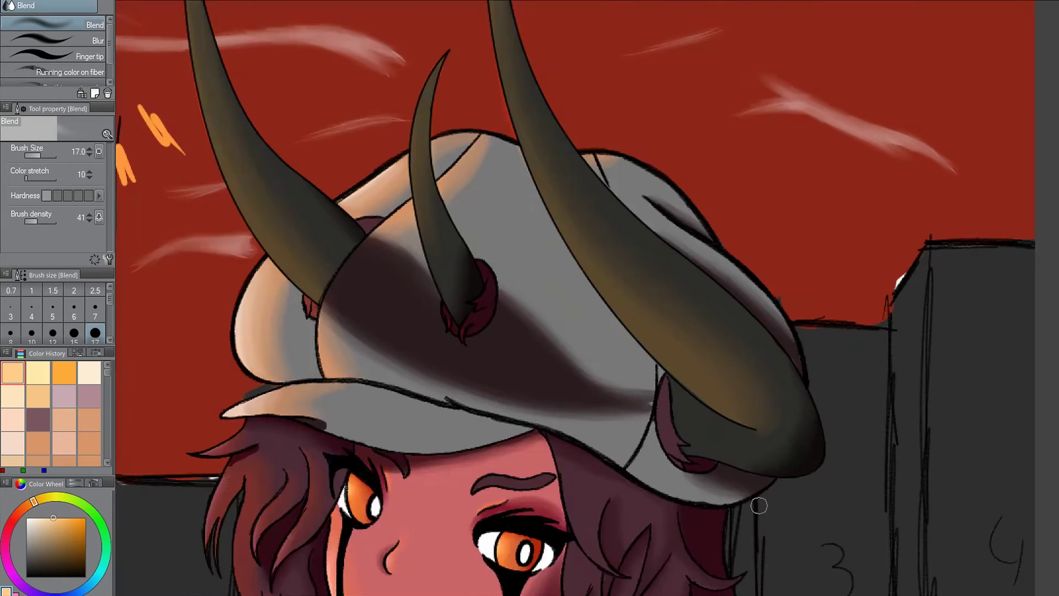
Paint a dark shadow on the small strip of skin beside the top's back edge and blend it at size 6.
{"action": "scroll", "coordinate": [627, 431], "scroll_direction": "up", "scroll_amount": 5}
{"action": "key", "text": "p"}
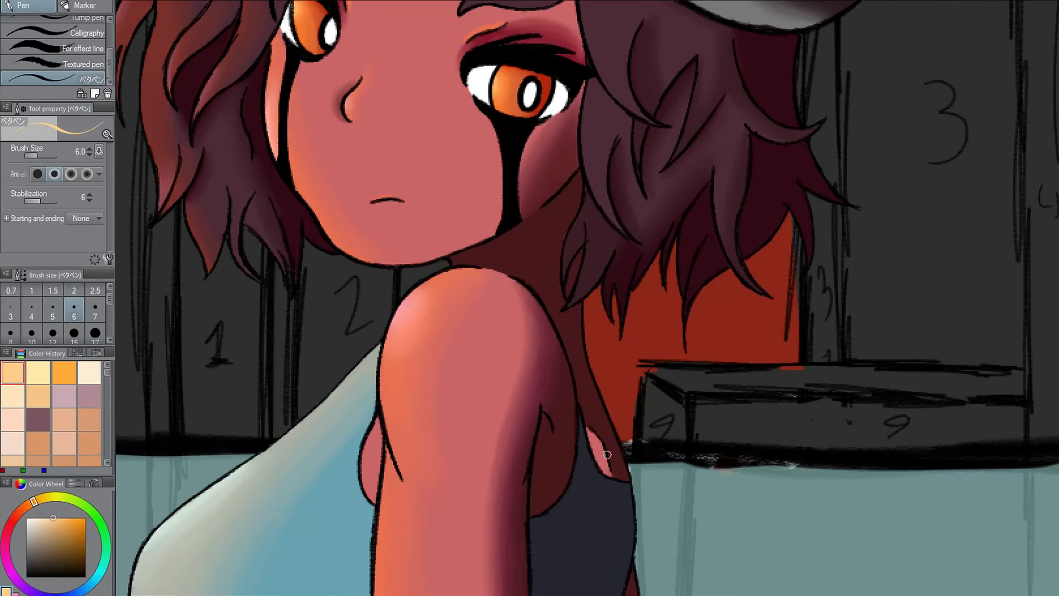
{"action": "left_click", "coordinate": [607, 468], "text": "alt"}
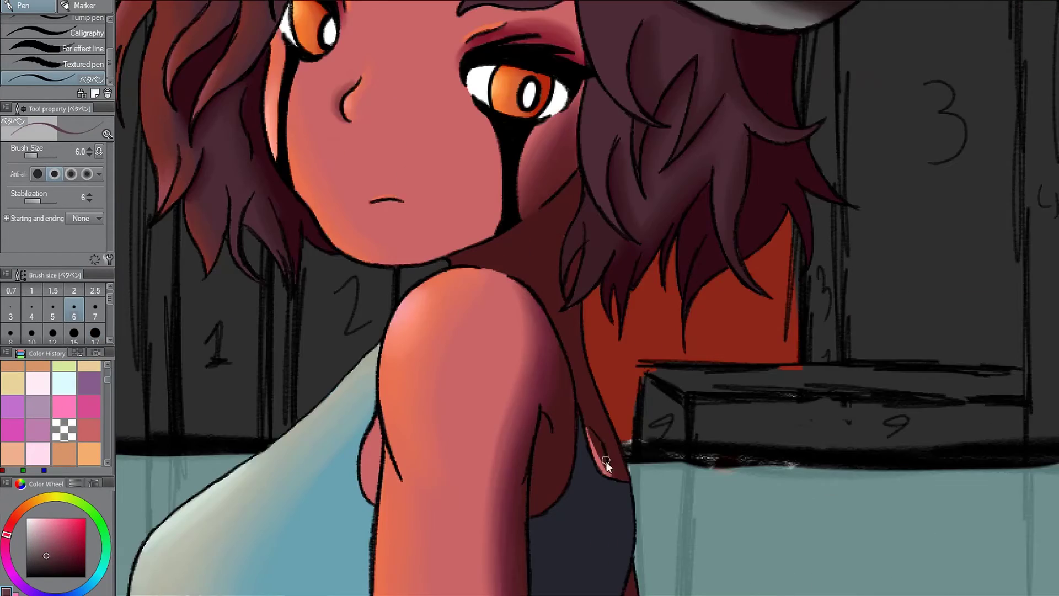
{"action": "scroll", "coordinate": [601, 451], "scroll_direction": "up", "scroll_amount": 3}
{"action": "key", "text": "j"}
{"action": "scroll", "coordinate": [584, 426], "scroll_direction": "down", "scroll_amount": 6}
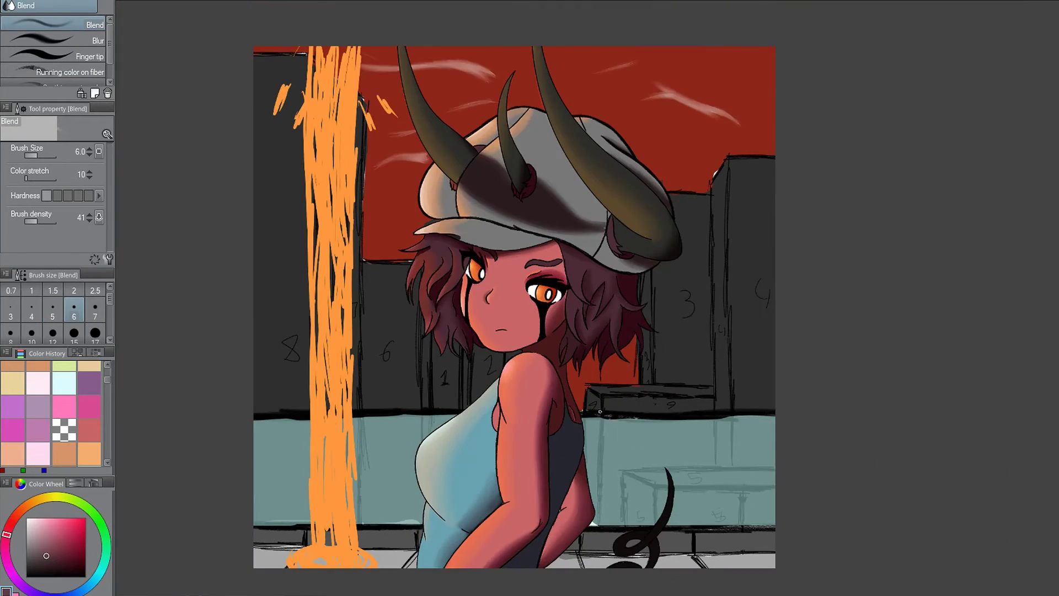
Paint dark and mauve shadow bands along the lower edge of the cap's brim and blend them at size 6.
{"action": "scroll", "coordinate": [519, 332], "scroll_direction": "up", "scroll_amount": 3}
{"action": "scroll", "coordinate": [520, 332], "scroll_direction": "down", "scroll_amount": 3}
{"action": "scroll", "coordinate": [301, 229], "scroll_direction": "up", "scroll_amount": 7}
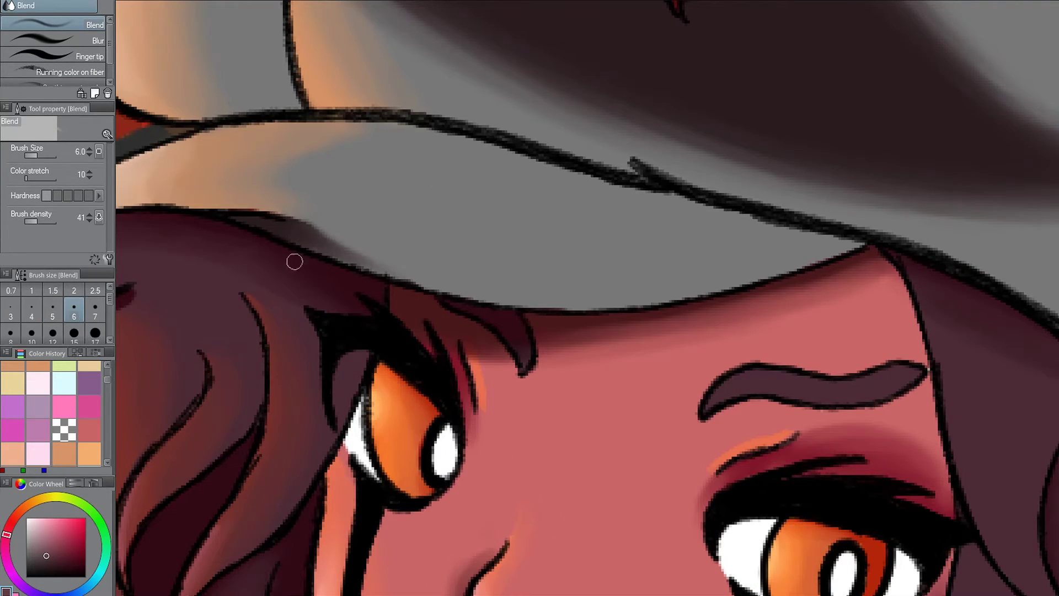
{"action": "key", "text": "p"}
{"action": "left_click_drag", "start_coordinate": [861, 242], "coordinate": [718, 284]}
{"action": "left_click", "coordinate": [109, 376]}
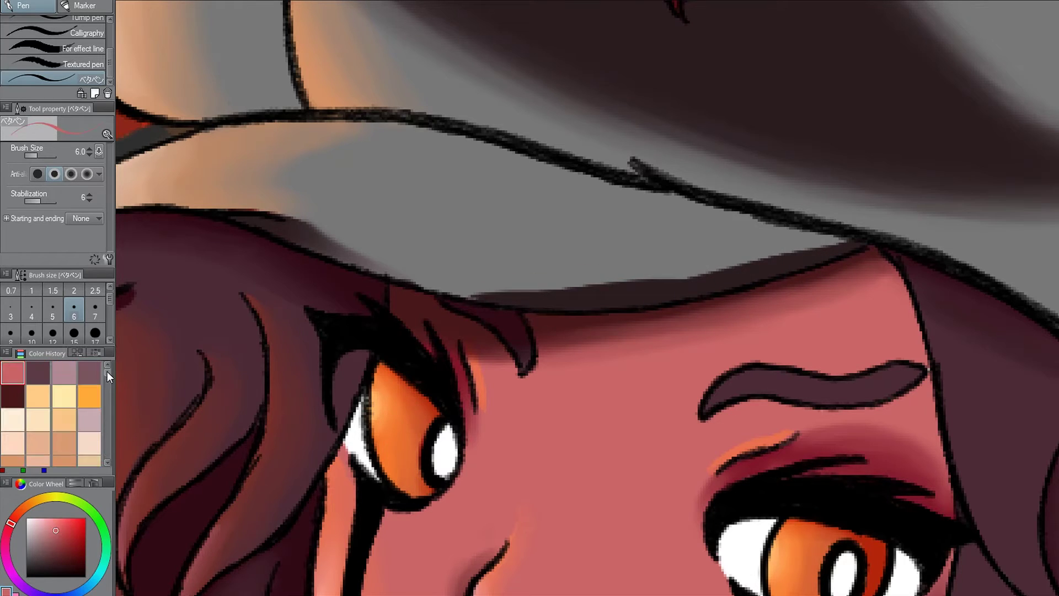
{"action": "left_click", "coordinate": [430, 277], "text": "alt"}
{"action": "left_click_drag", "start_coordinate": [431, 276], "coordinate": [837, 239]}
{"action": "key", "text": "j"}
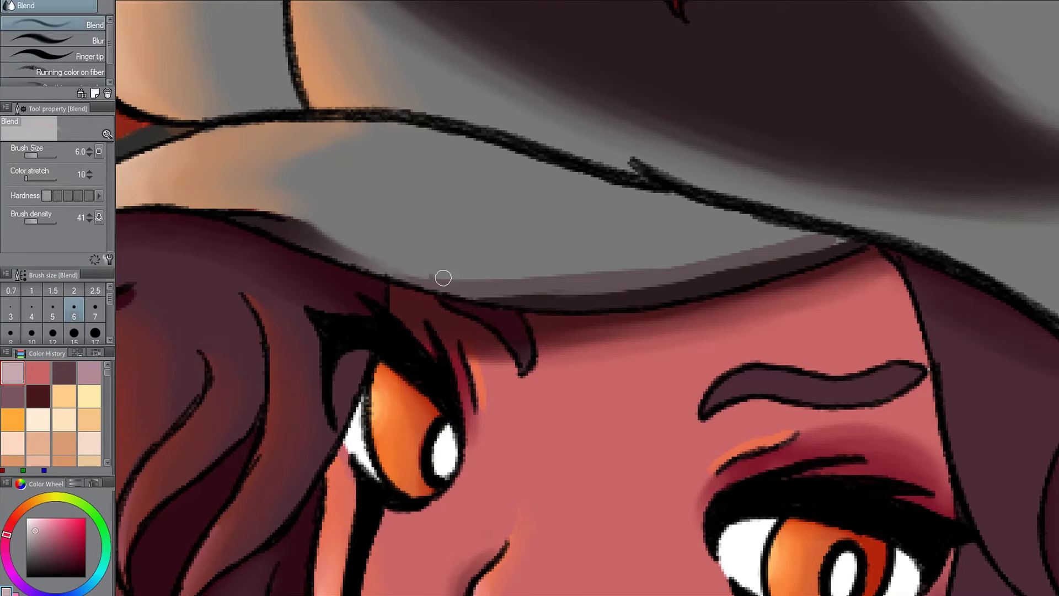
{"action": "mouse_move", "coordinate": [442, 277]}
{"action": "left_mouse_down"}
{"action": "mouse_move", "coordinate": [508, 283]}
{"action": "mouse_move", "coordinate": [751, 248]}
{"action": "left_mouse_up"}
{"action": "left_click_drag", "start_coordinate": [467, 293], "coordinate": [668, 280]}
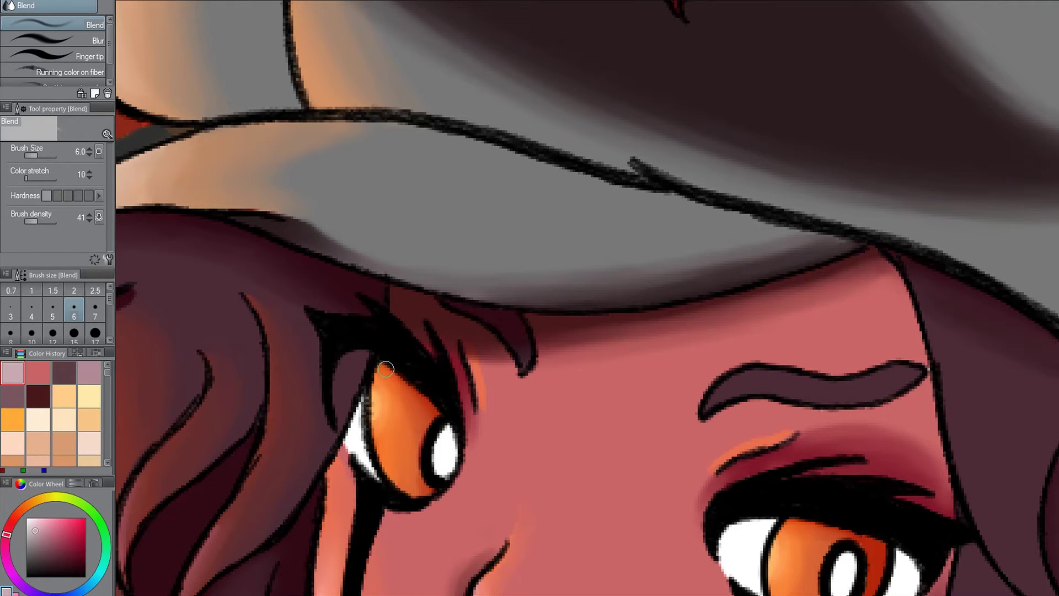
Reposition the background layer behind the character with the Move layer tool.
{"action": "scroll", "coordinate": [820, 237], "scroll_direction": "down", "scroll_amount": 10}
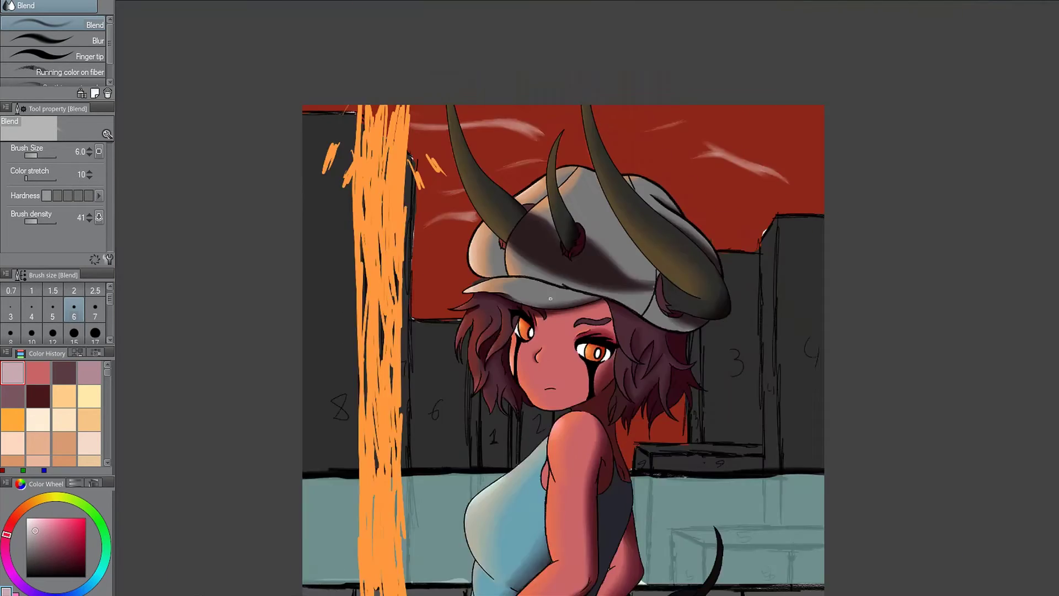
{"action": "scroll", "coordinate": [574, 251], "scroll_direction": "up", "scroll_amount": 1}
{"action": "scroll", "coordinate": [574, 251], "scroll_direction": "up", "scroll_amount": 5}
{"action": "scroll", "coordinate": [574, 251], "scroll_direction": "down", "scroll_amount": 5}
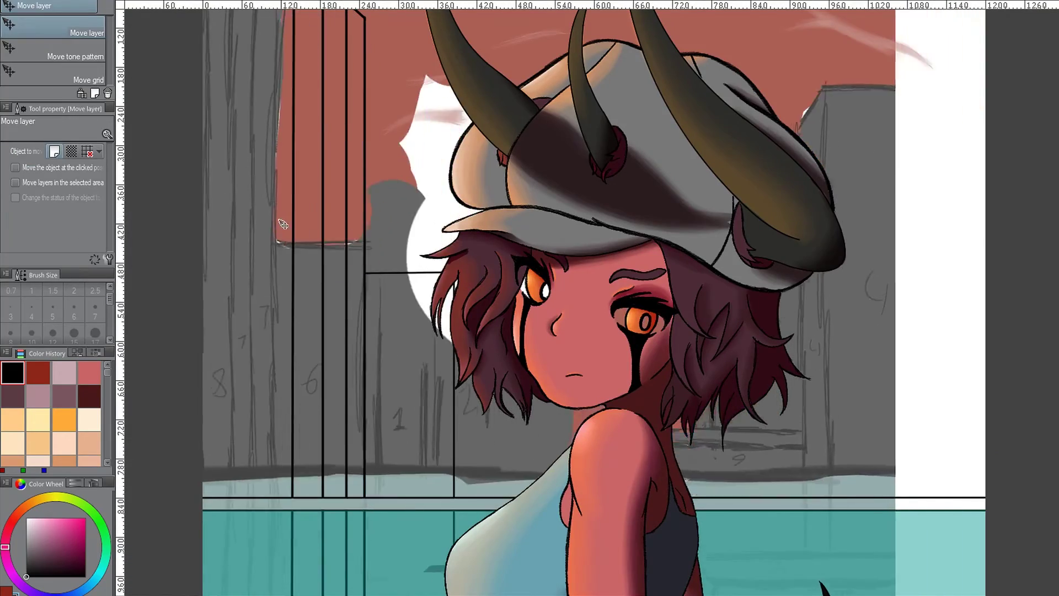
{"action": "left_click_drag", "start_coordinate": [381, 134], "coordinate": [312, 386]}
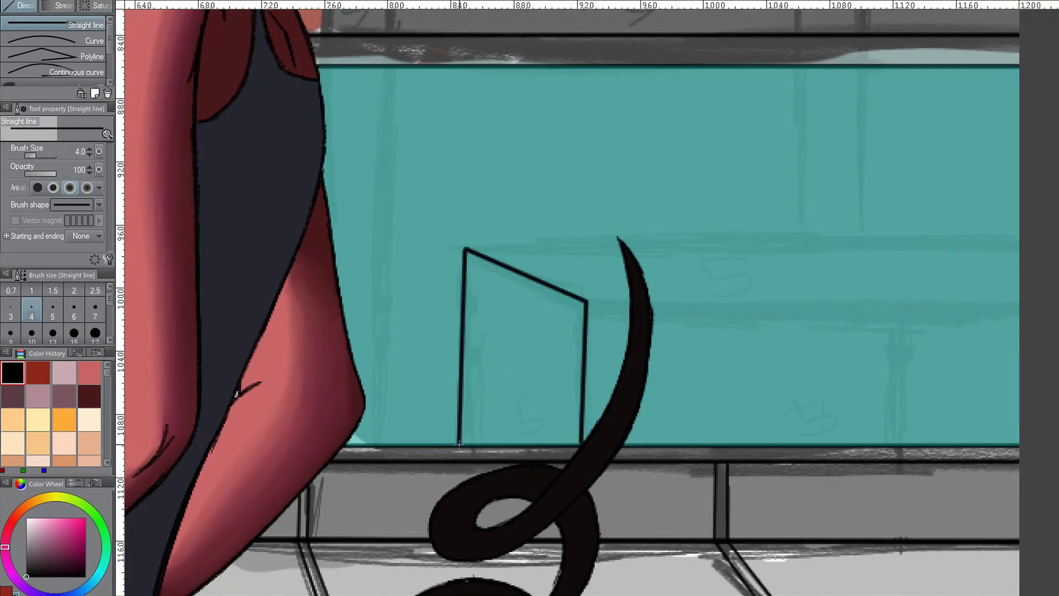
Draw the horizontal roof edges and the front face's vertical divider of the low block behind the glass with size 4 straight lines.
{"action": "left_click_drag", "start_coordinate": [586, 301], "coordinate": [1036, 303]}
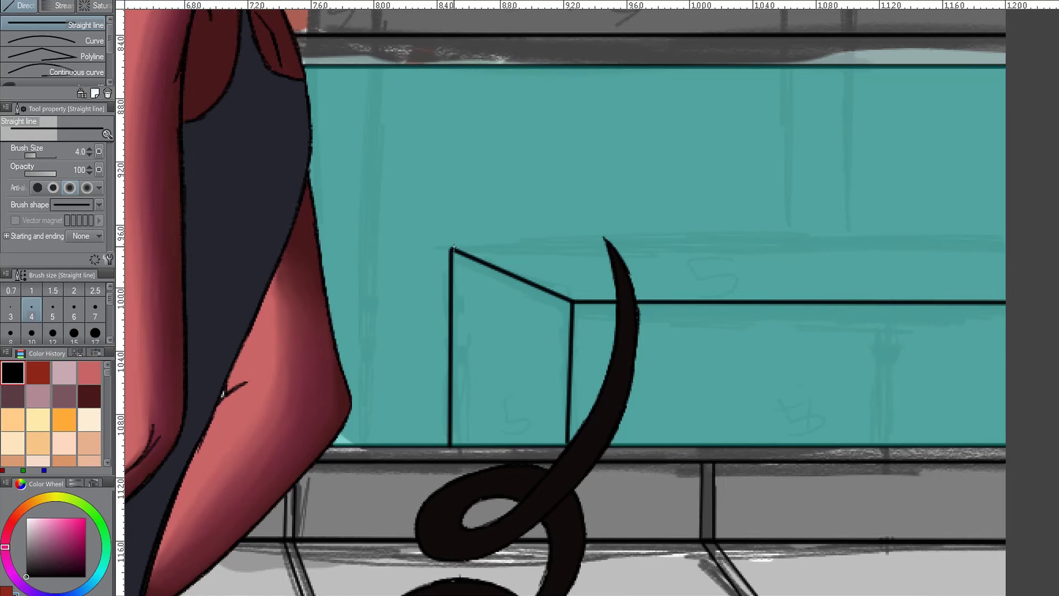
{"action": "left_click_drag", "start_coordinate": [453, 248], "coordinate": [1004, 250]}
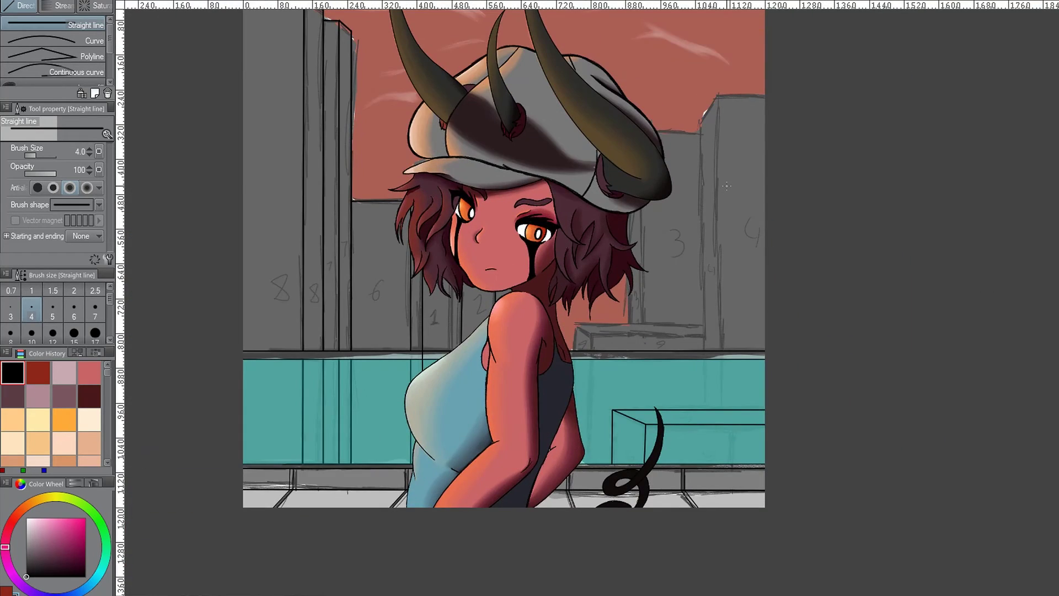
{"action": "scroll", "coordinate": [727, 186], "scroll_direction": "up", "scroll_amount": 5}
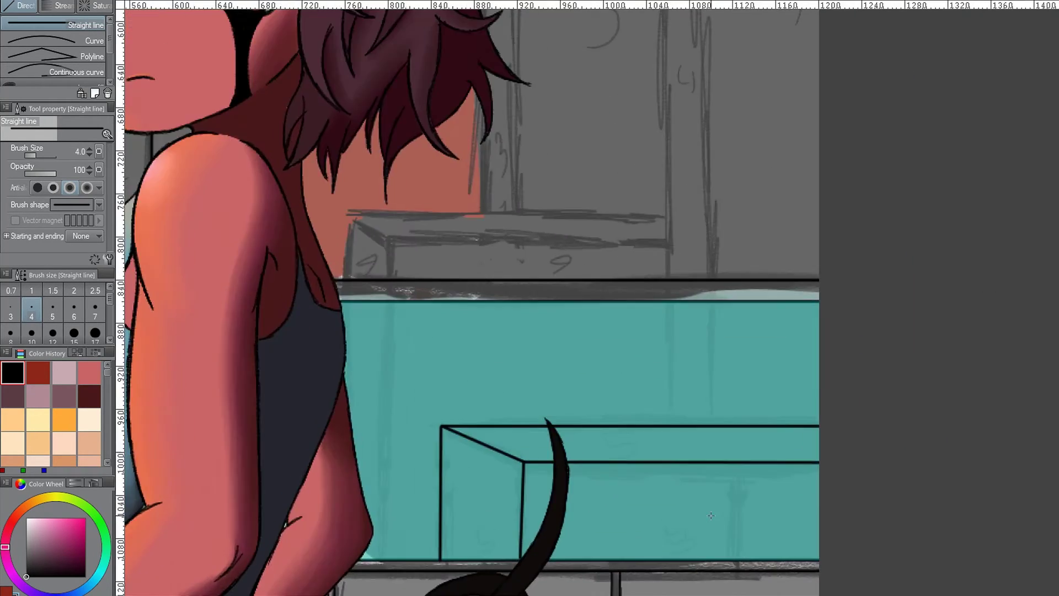
{"action": "scroll", "coordinate": [667, 486], "scroll_direction": "up", "scroll_amount": 3}
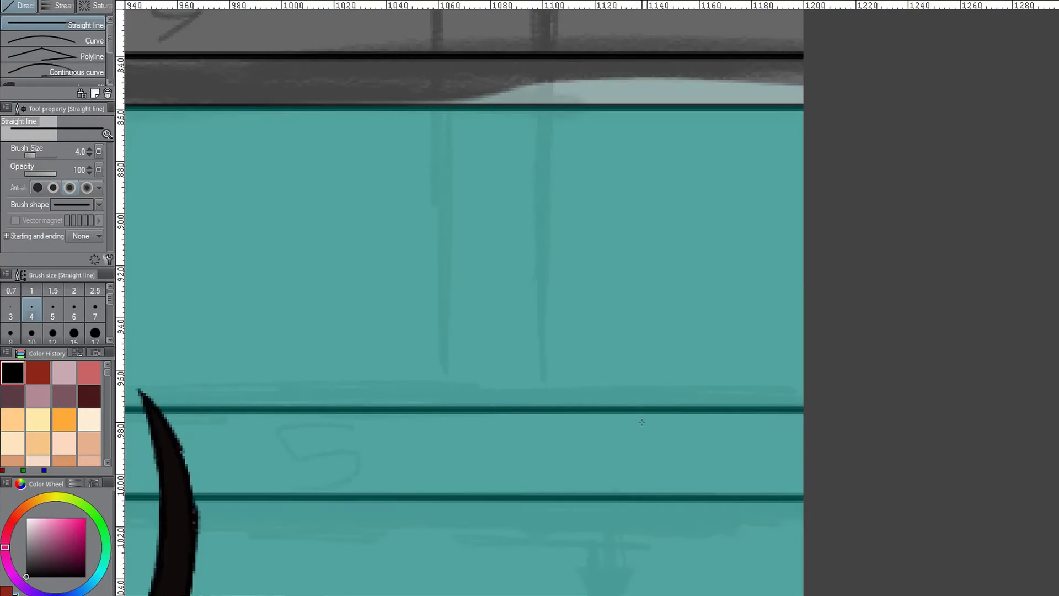
{"action": "left_click_drag", "start_coordinate": [628, 398], "coordinate": [629, 356]}
{"action": "scroll", "coordinate": [629, 355], "scroll_direction": "down", "scroll_amount": 2}
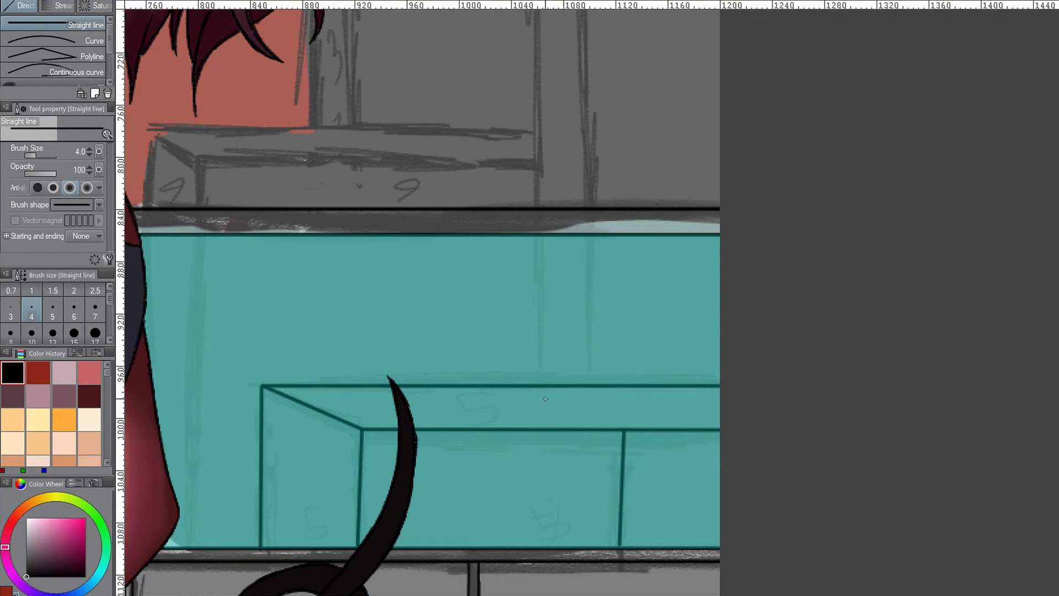
Undo the last stray line and draw the base edges and uprights of a small box on the low block's roof.
{"action": "key", "text": "ctrl+z"}
{"action": "key", "text": "ctrl+t"}
{"action": "left_click_drag", "start_coordinate": [290, 426], "coordinate": [588, 416]}
{"action": "key", "text": "Return"}
{"action": "scroll", "coordinate": [538, 411], "scroll_direction": "up", "scroll_amount": 2}
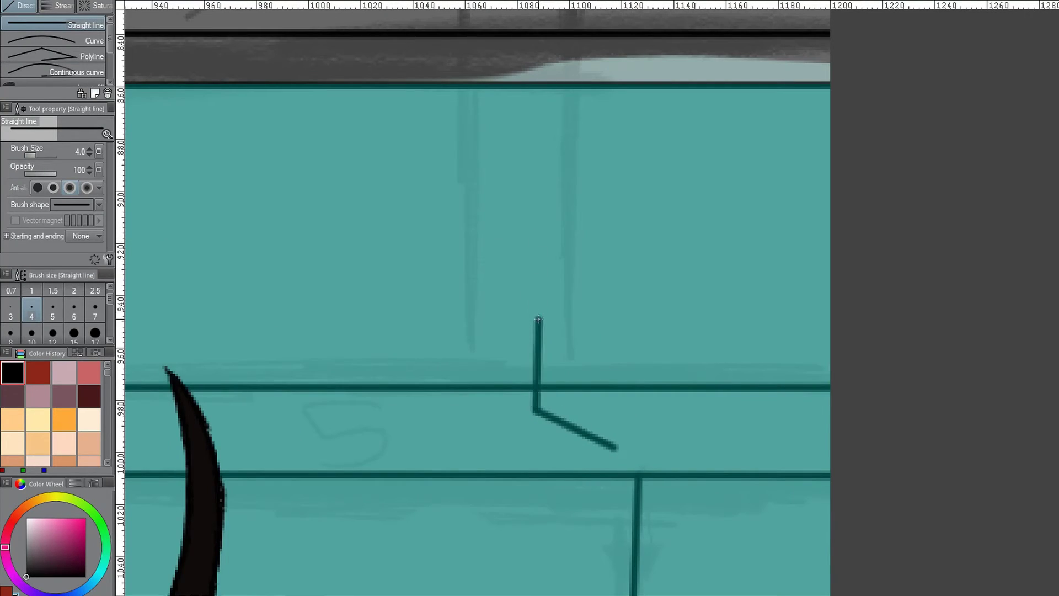
{"action": "mouse_move", "coordinate": [615, 447]}
{"action": "left_mouse_down"}
{"action": "mouse_move", "coordinate": [617, 326]}
{"action": "mouse_move", "coordinate": [689, 448]}
{"action": "mouse_move", "coordinate": [689, 317]}
{"action": "left_mouse_up"}
{"action": "scroll", "coordinate": [692, 317], "scroll_direction": "down", "scroll_amount": 6}
{"action": "scroll", "coordinate": [692, 316], "scroll_direction": "up", "scroll_amount": 5}
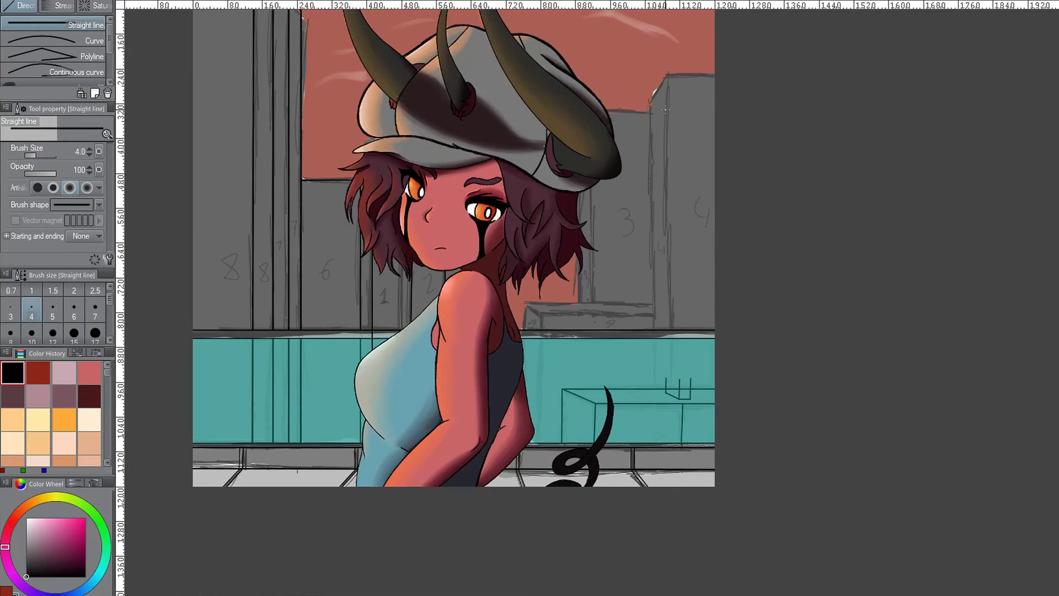
Lasso the small box's lines on the low block's roof and open and apply a free transform.
{"action": "key", "text": "m"}
{"action": "left_click_drag", "start_coordinate": [520, 536], "coordinate": [557, 549]}
{"action": "key", "text": "ctrl+t"}
{"action": "key", "text": "Return"}
{"action": "scroll", "coordinate": [449, 371], "scroll_direction": "up", "scroll_amount": 5}
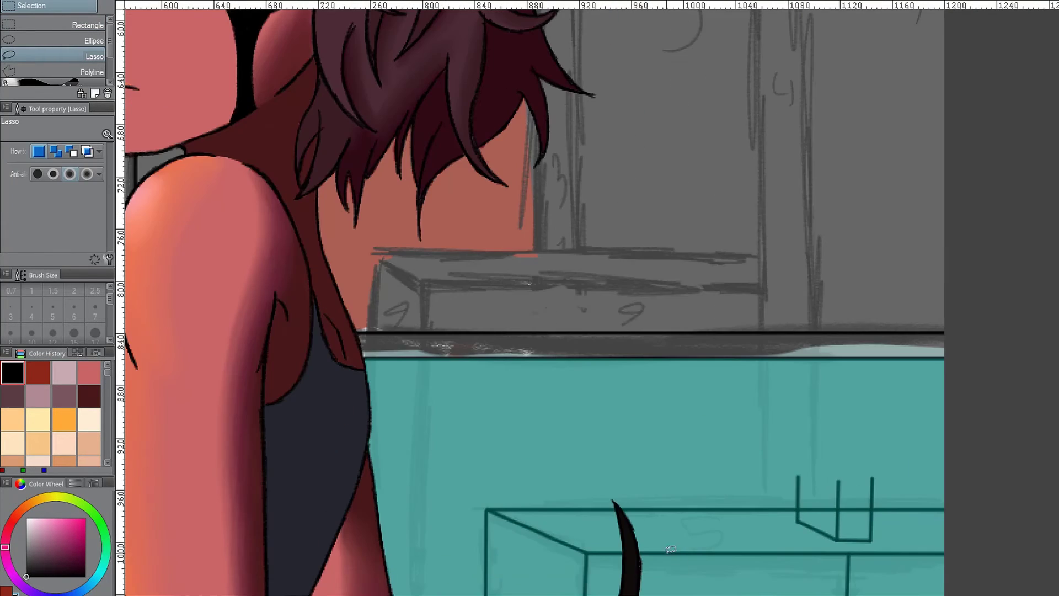
Close the upper edges of the small box's two visible faces with straight lines.
{"action": "key", "text": "p"}
{"action": "mouse_move", "coordinate": [615, 493]}
{"action": "left_mouse_down"}
{"action": "mouse_move", "coordinate": [708, 534]}
{"action": "mouse_move", "coordinate": [672, 513]}
{"action": "left_mouse_up"}
{"action": "key", "text": "m"}
{"action": "key", "text": "ctrl+t"}
{"action": "mouse_move", "coordinate": [653, 513]}
{"action": "left_mouse_down"}
{"action": "mouse_move", "coordinate": [676, 409]}
{"action": "mouse_move", "coordinate": [787, 428]}
{"action": "left_mouse_up"}
{"action": "key", "text": "Return"}
{"action": "key", "text": "u"}
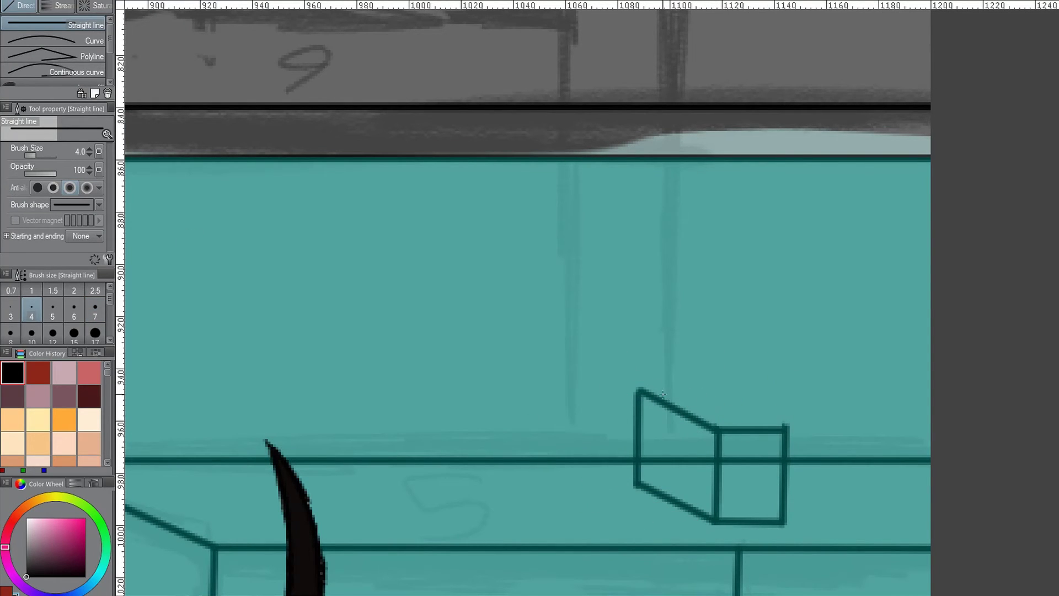
Draw the rear edges of the small box's top to complete its three-dimensional shape.
{"action": "left_click_drag", "start_coordinate": [638, 390], "coordinate": [710, 390]}
{"action": "left_click_drag", "start_coordinate": [622, 495], "coordinate": [704, 538]}
{"action": "key", "text": "m"}
{"action": "key", "text": "ctrl+t"}
{"action": "key", "text": "Return"}
{"action": "mouse_move", "coordinate": [657, 513]}
{"action": "left_mouse_down"}
{"action": "mouse_move", "coordinate": [747, 405]}
{"action": "mouse_move", "coordinate": [723, 393]}
{"action": "left_mouse_up"}
Erase the low block's roof line where it crosses the small box, using the hard eraser at size 7.
{"action": "key", "text": "p"}
{"action": "key", "text": "e"}
{"action": "left_click_drag", "start_coordinate": [640, 461], "coordinate": [783, 460]}
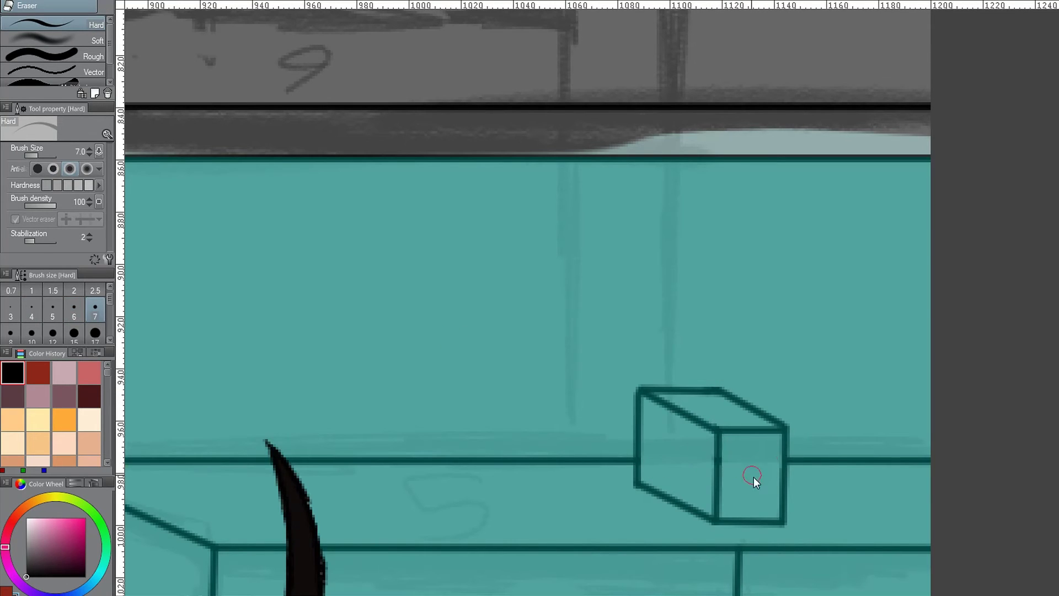
{"action": "scroll", "coordinate": [722, 417], "scroll_direction": "down", "scroll_amount": 3}
{"action": "scroll", "coordinate": [729, 411], "scroll_direction": "up", "scroll_amount": 2}
Draw a small doorway on the side face of the rooftop box with straight lines.
{"action": "key", "text": "u"}
{"action": "left_click_drag", "start_coordinate": [568, 473], "coordinate": [569, 320]}
{"action": "mouse_move", "coordinate": [568, 320]}
{"action": "left_mouse_down"}
{"action": "mouse_move", "coordinate": [620, 336]}
{"action": "mouse_move", "coordinate": [619, 441]}
{"action": "left_mouse_up"}
{"action": "scroll", "coordinate": [628, 441], "scroll_direction": "down", "scroll_amount": 2}
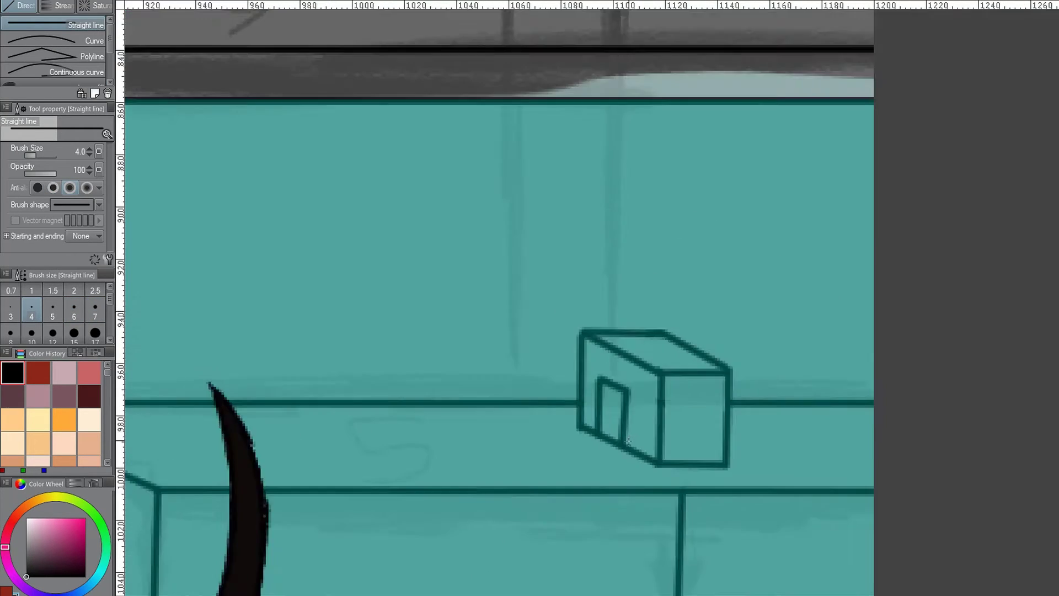
{"action": "scroll", "coordinate": [628, 442], "scroll_direction": "up", "scroll_amount": 2}
{"action": "left_click", "coordinate": [614, 419]}
{"action": "scroll", "coordinate": [614, 419], "scroll_direction": "down", "scroll_amount": 5}
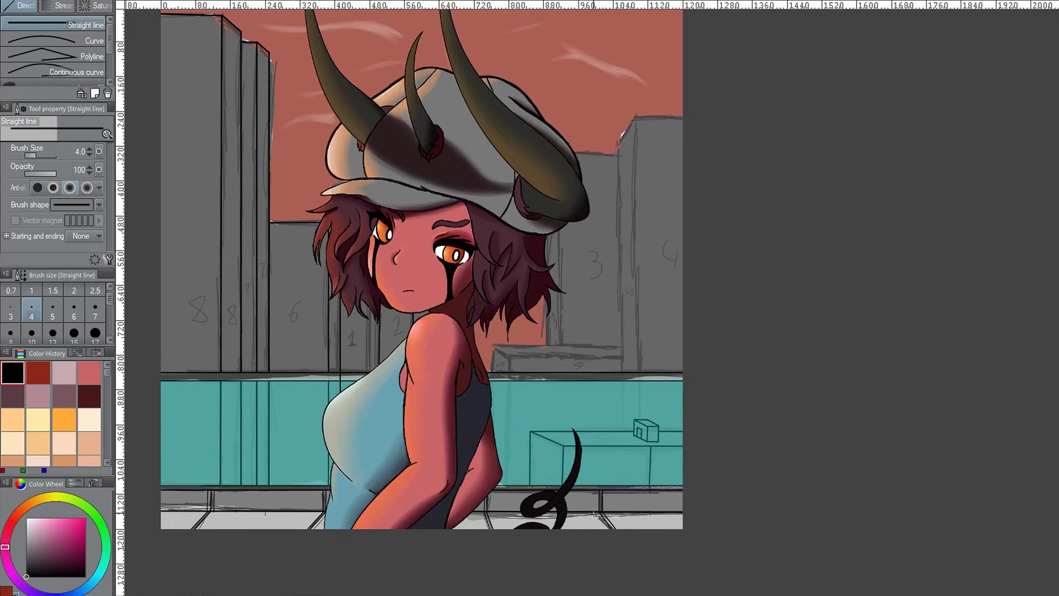
Ink the straight edges of the block marked 9 and the vertical edge of the building marked 3 beside the hair.
{"action": "scroll", "coordinate": [594, 513], "scroll_direction": "up", "scroll_amount": 4}
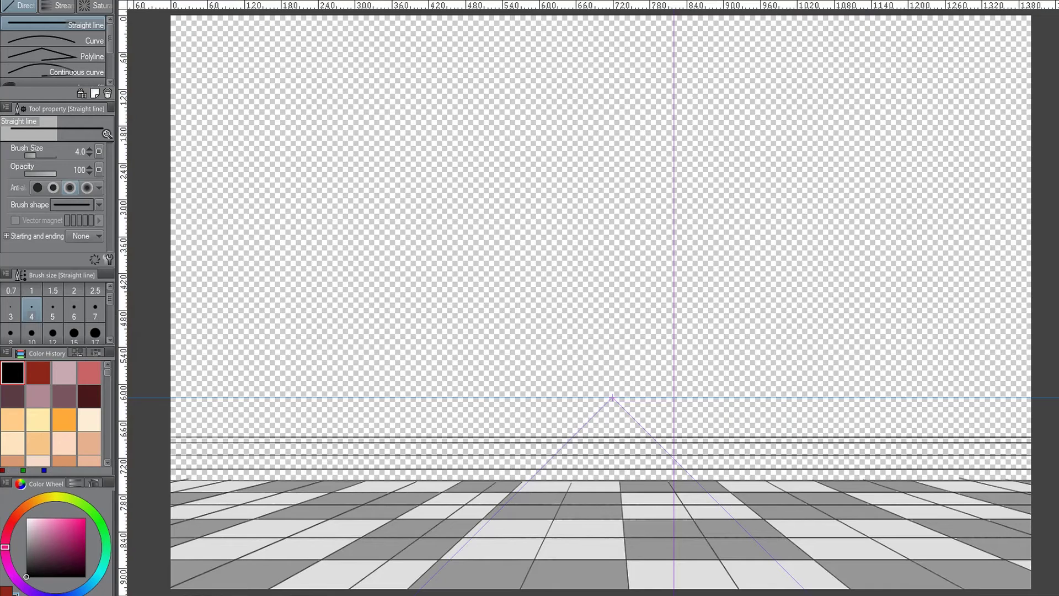
{"action": "scroll", "coordinate": [632, 404], "scroll_direction": "up", "scroll_amount": 1}
{"action": "scroll", "coordinate": [631, 405], "scroll_direction": "down", "scroll_amount": 3}
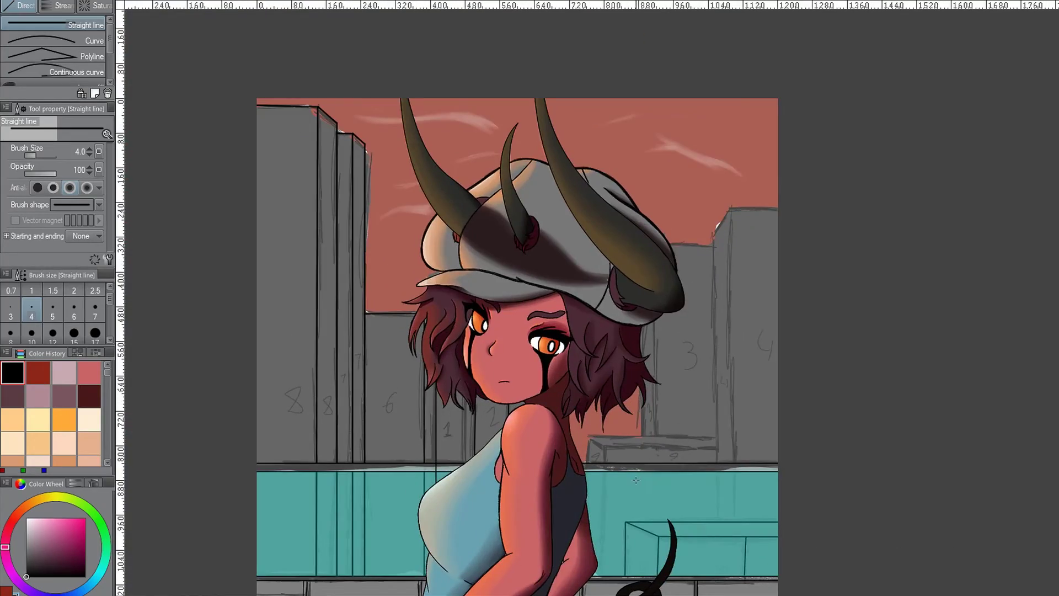
{"action": "left_click_drag", "start_coordinate": [458, 312], "coordinate": [793, 313]}
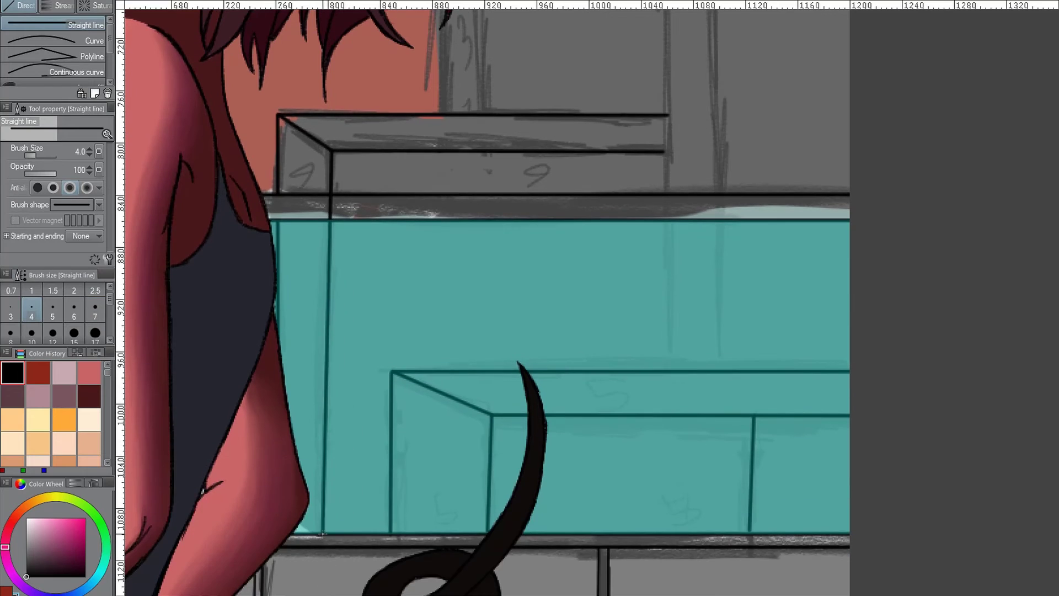
{"action": "left_click_drag", "start_coordinate": [332, 150], "coordinate": [330, 532]}
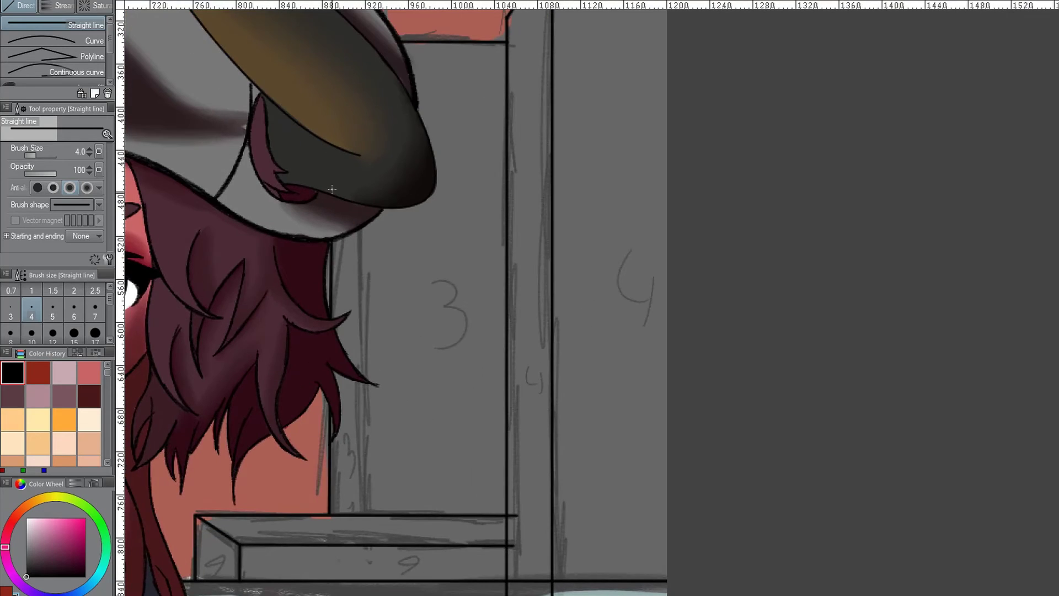
{"action": "left_click_drag", "start_coordinate": [363, 513], "coordinate": [366, 227]}
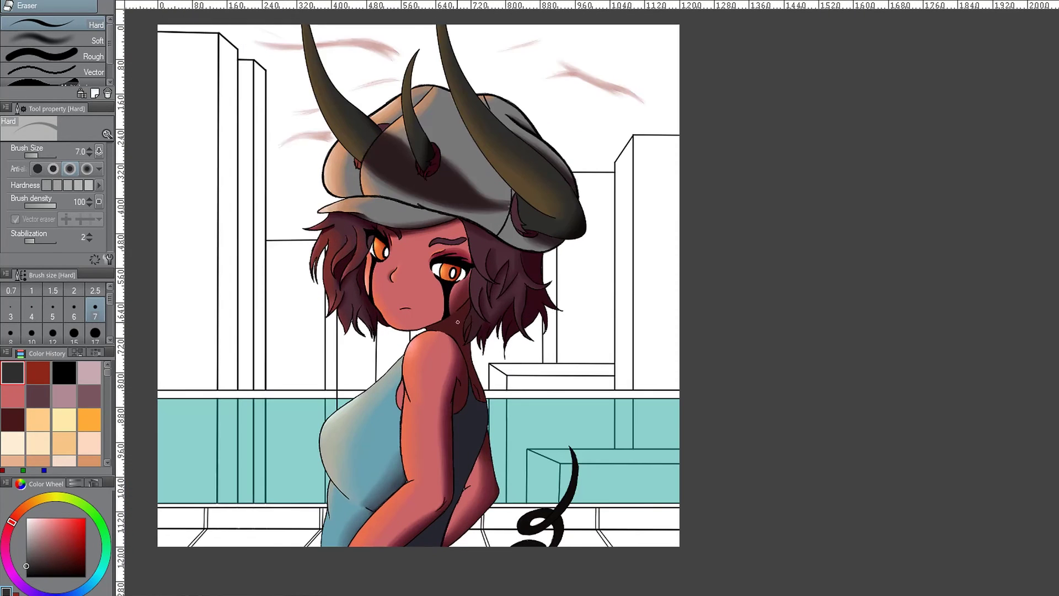
Set the fill to refer to other layers with close gap off, colour margin 61.2 and area scaling 1, and fill the tallest building dark grey.
{"action": "key", "text": "g"}
{"action": "left_click", "coordinate": [346, 400]}
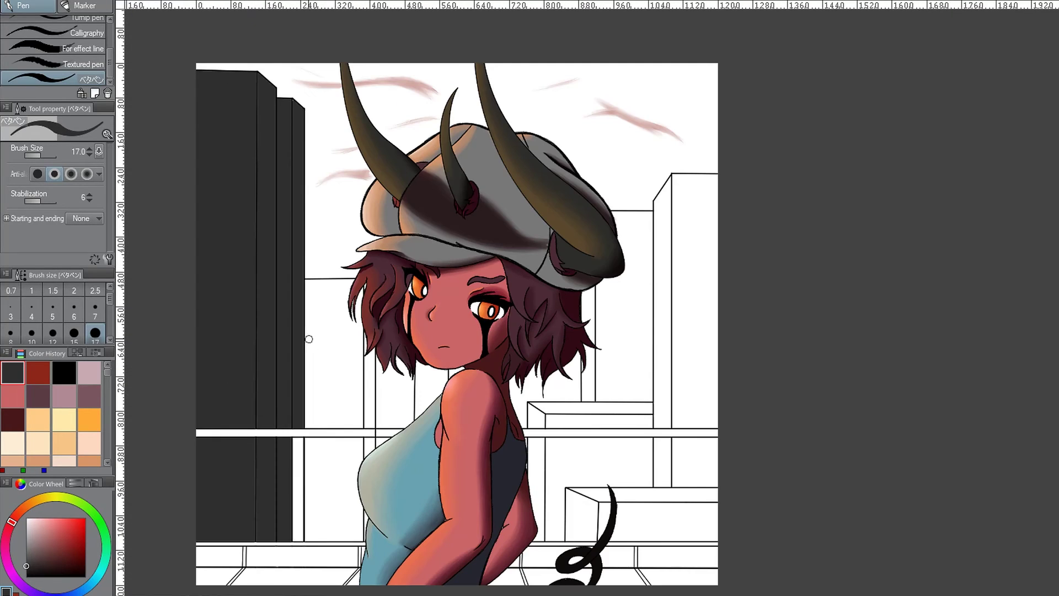
{"action": "left_click", "coordinate": [75, 43]}
{"action": "left_click", "coordinate": [15, 164]}
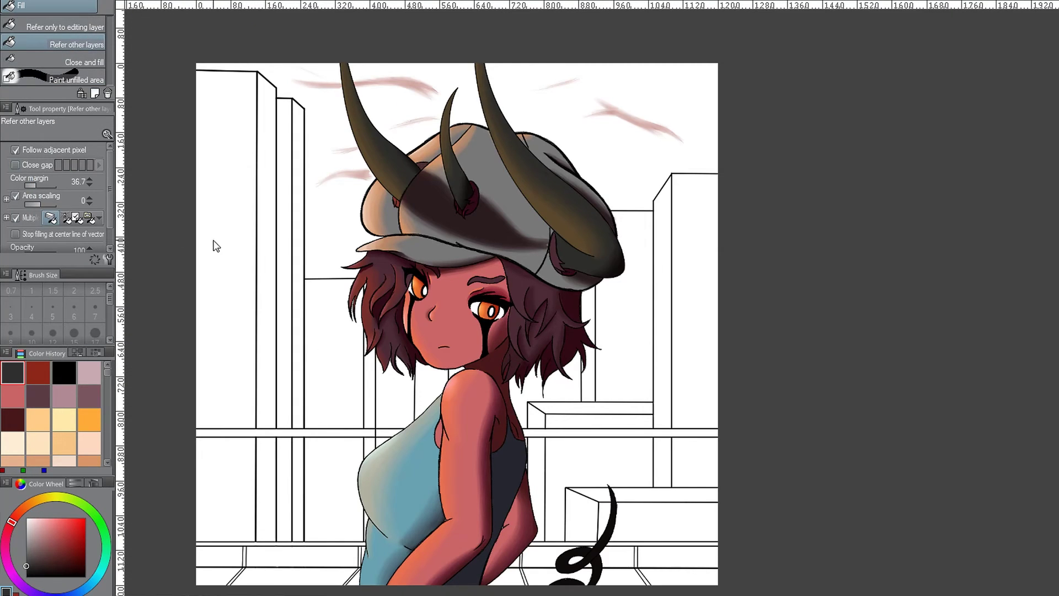
{"action": "left_click", "coordinate": [226, 248]}
{"action": "left_click", "coordinate": [266, 248]}
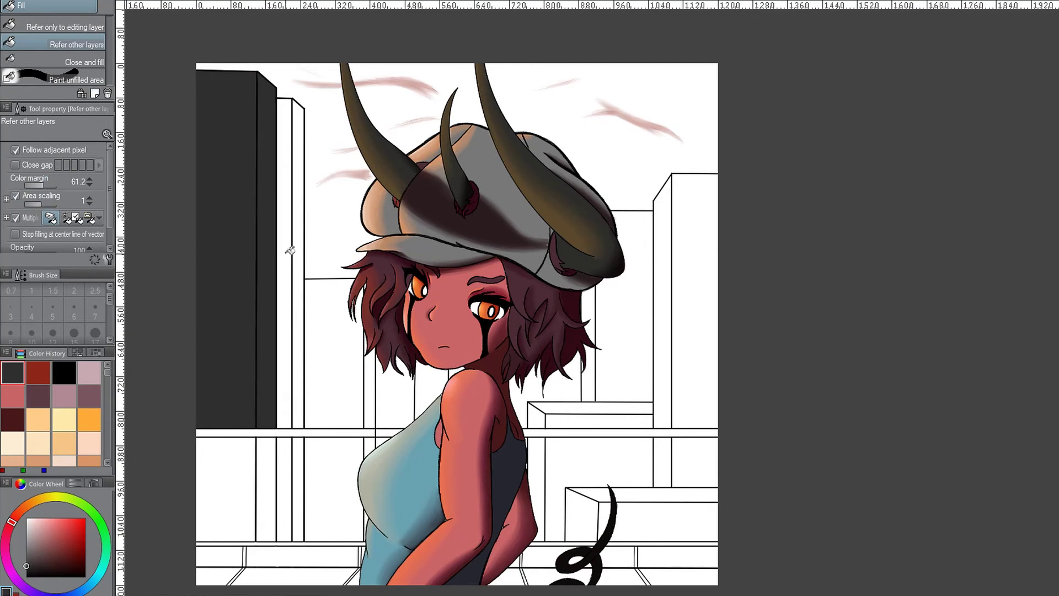
Fill the remaining city buildings dark grey, including their sections below the railing and the narrow strips beside the hair.
{"action": "left_click", "coordinate": [331, 221]}
{"action": "left_click", "coordinate": [339, 491]}
{"action": "left_click", "coordinate": [249, 491]}
{"action": "left_click", "coordinate": [431, 386]}
{"action": "left_click", "coordinate": [634, 518]}
{"action": "left_click", "coordinate": [690, 304]}
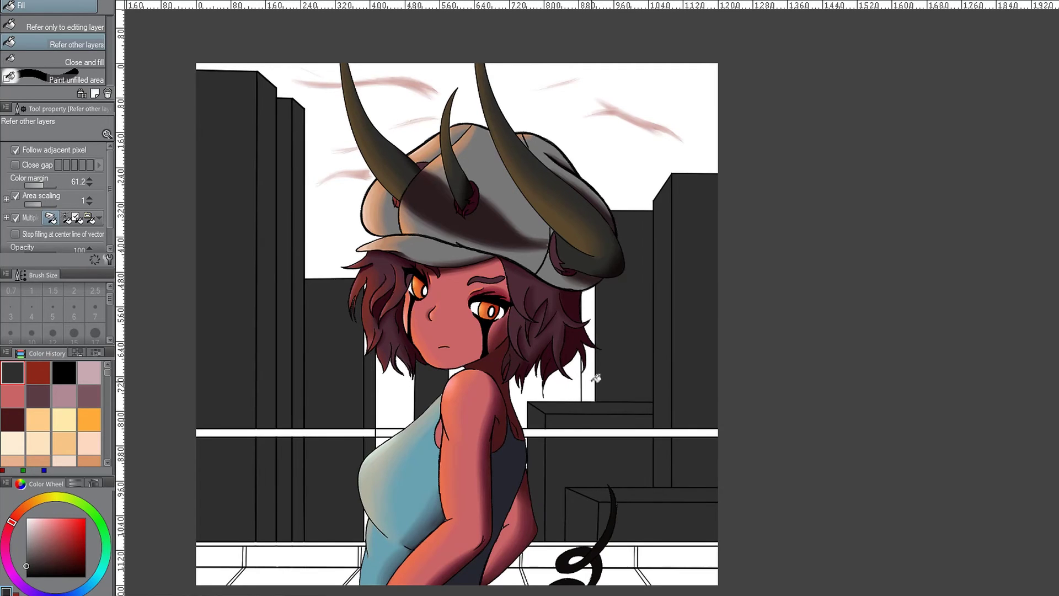
{"action": "scroll", "coordinate": [597, 330], "scroll_direction": "down", "scroll_amount": 3}
{"action": "scroll", "coordinate": [596, 330], "scroll_direction": "up", "scroll_amount": 2}
{"action": "scroll", "coordinate": [389, 391], "scroll_direction": "down", "scroll_amount": 1}
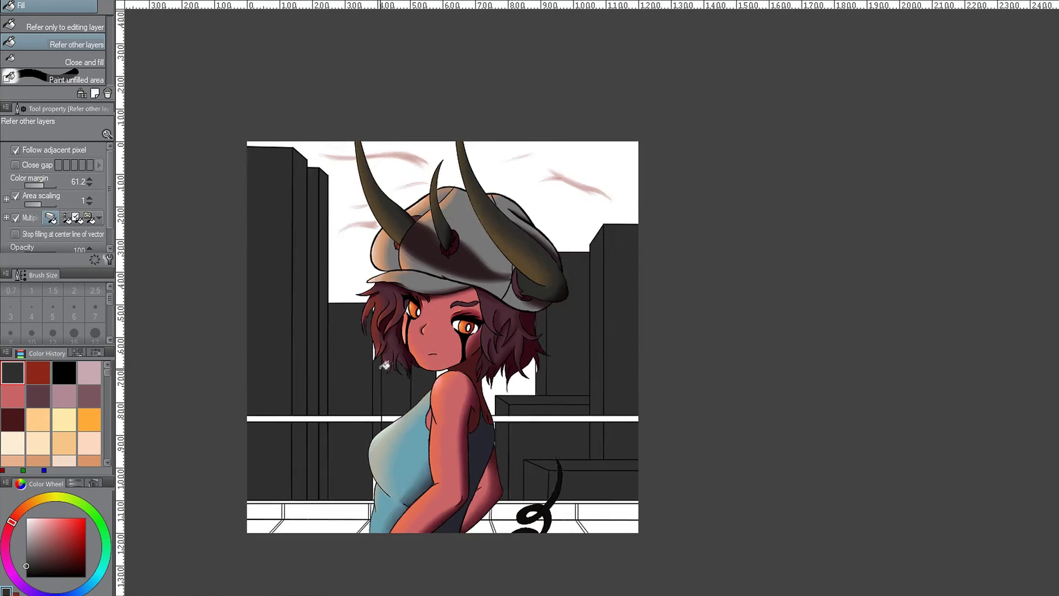
Touch up the edges of the dark grey building fill around the hair tips with the pen at size 17.
{"action": "scroll", "coordinate": [388, 391], "scroll_direction": "up", "scroll_amount": 1}
{"action": "key", "text": "p"}
{"action": "scroll", "coordinate": [382, 367], "scroll_direction": "up", "scroll_amount": 3}
{"action": "scroll", "coordinate": [383, 366], "scroll_direction": "down", "scroll_amount": 5}
{"action": "scroll", "coordinate": [626, 348], "scroll_direction": "up", "scroll_amount": 5}
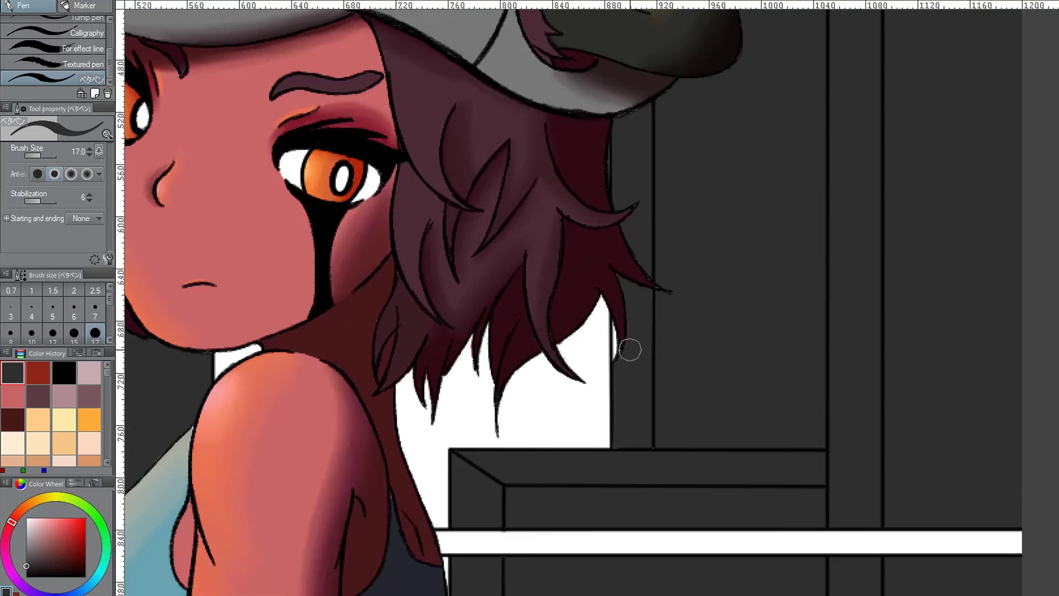
{"action": "scroll", "coordinate": [626, 347], "scroll_direction": "down", "scroll_amount": 3}
{"action": "key", "text": "e"}
{"action": "scroll", "coordinate": [550, 297], "scroll_direction": "up", "scroll_amount": 4}
{"action": "scroll", "coordinate": [550, 296], "scroll_direction": "down", "scroll_amount": 5}
Fill the empty background red, using the fill that refers only to the editing layer.
{"action": "key", "text": "g"}
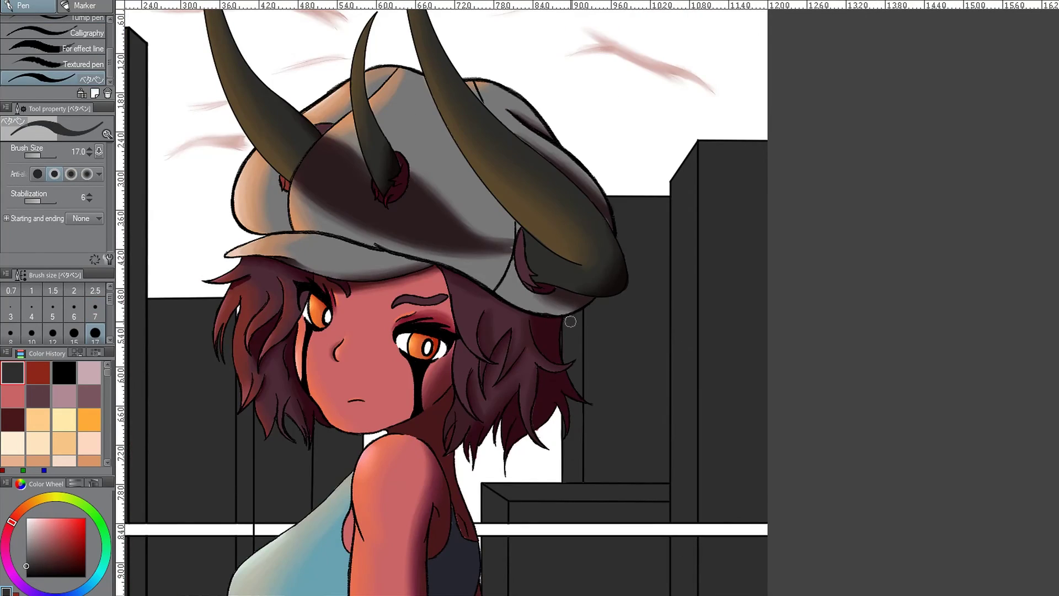
{"action": "left_click", "coordinate": [65, 26]}
{"action": "left_click", "coordinate": [416, 257]}
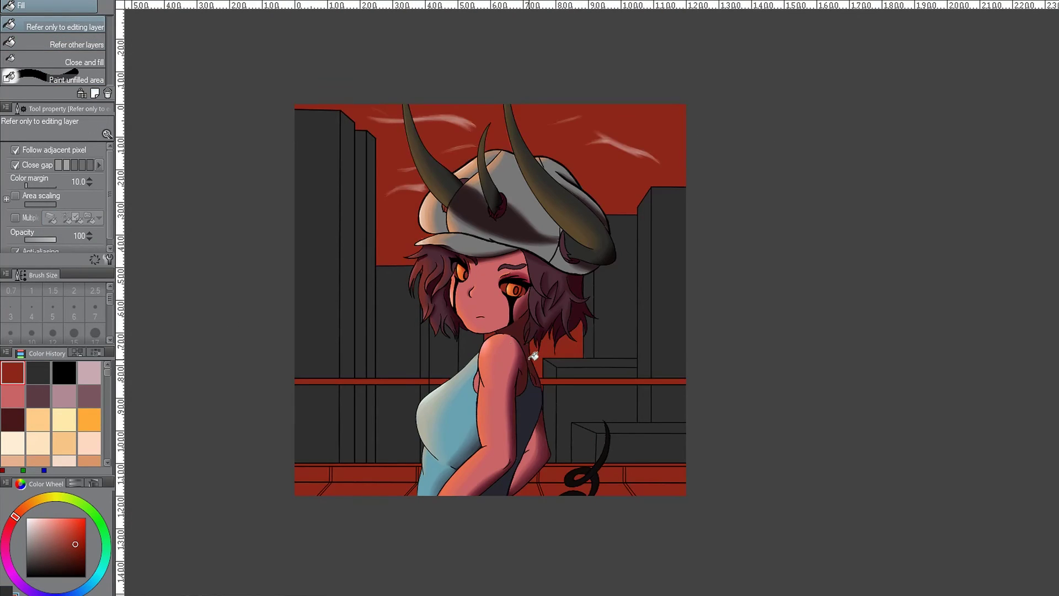
Erase the red fill from the whites of both eyes with the hard eraser at size 17.
{"action": "key", "text": "e"}
{"action": "scroll", "coordinate": [533, 357], "scroll_direction": "up", "scroll_amount": 5}
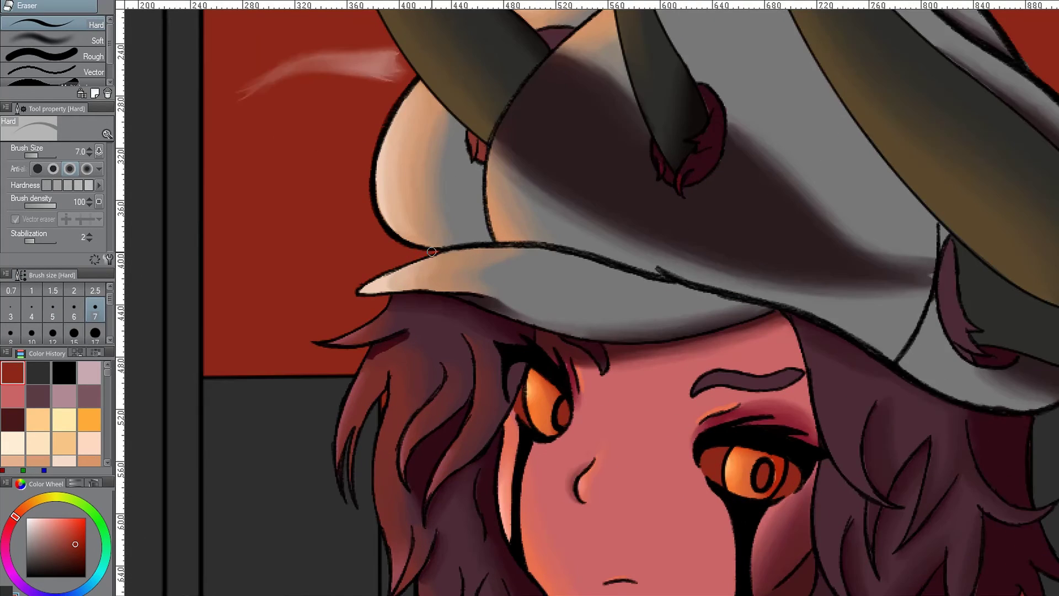
{"action": "left_click_drag", "start_coordinate": [394, 232], "coordinate": [314, 77]}
{"action": "left_click", "coordinate": [95, 333]}
{"action": "left_click_drag", "start_coordinate": [406, 199], "coordinate": [406, 226]}
{"action": "left_click_drag", "start_coordinate": [552, 245], "coordinate": [552, 276]}
{"action": "left_click_drag", "start_coordinate": [606, 256], "coordinate": [602, 278]}
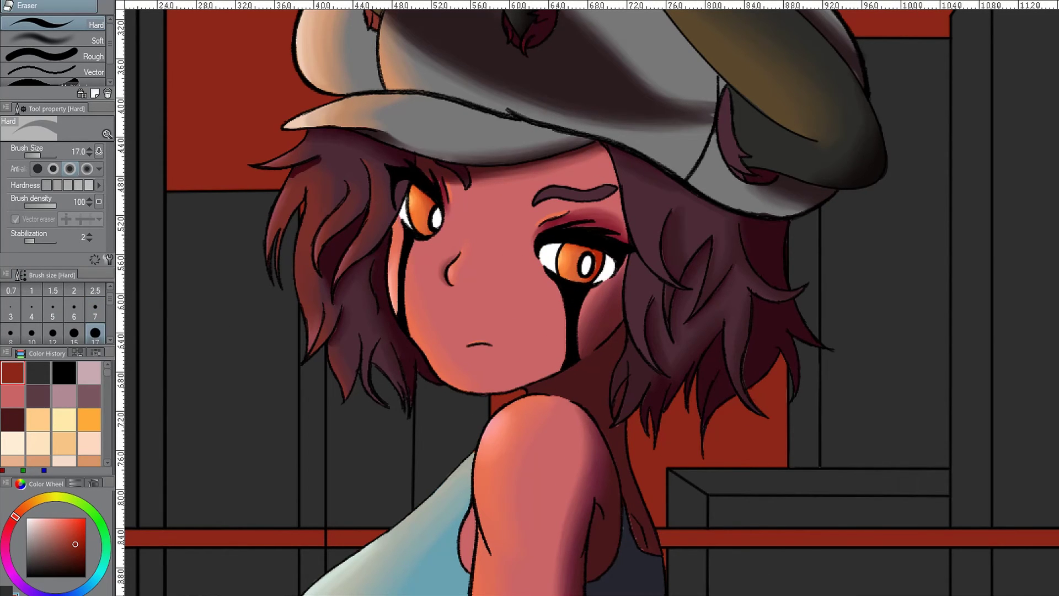
Erase the building's vertical line where it crosses the railing's upper bar, using the hard eraser at size 6.
{"action": "key", "text": "ctrl+0"}
{"action": "key", "text": "ctrl+alt+0"}
{"action": "left_click", "coordinate": [64, 372]}
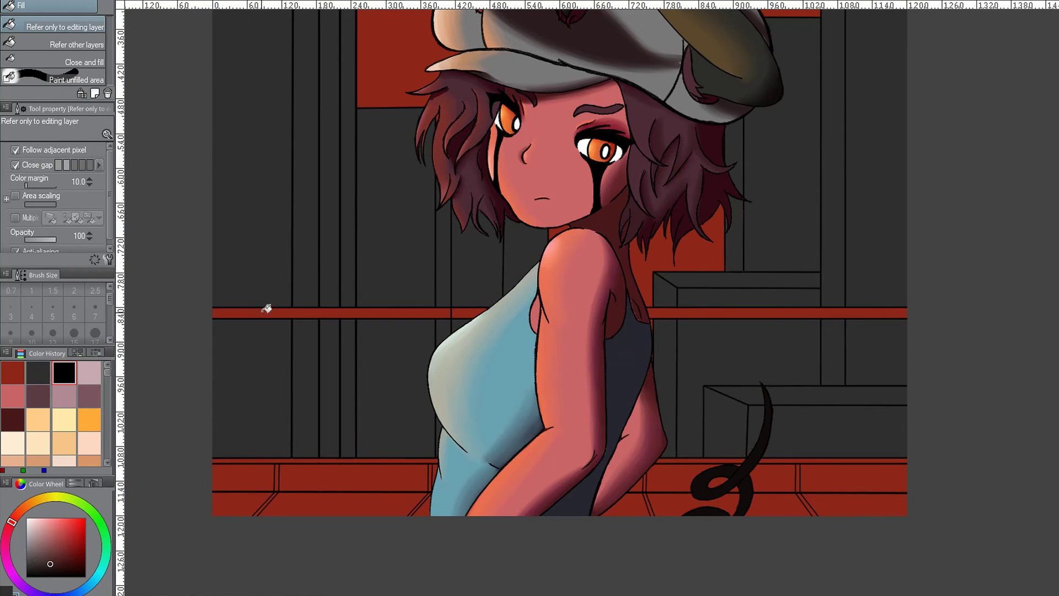
{"action": "scroll", "coordinate": [444, 310], "scroll_direction": "up", "scroll_amount": 4}
{"action": "scroll", "coordinate": [444, 309], "scroll_direction": "up", "scroll_amount": 3}
{"action": "key", "text": "bracketleft"}
{"action": "key", "text": "bracketleft"}
{"action": "key", "text": "bracketleft"}
{"action": "key", "text": "bracketleft"}
{"action": "key", "text": "bracketleft"}
{"action": "key", "text": "bracketleft"}
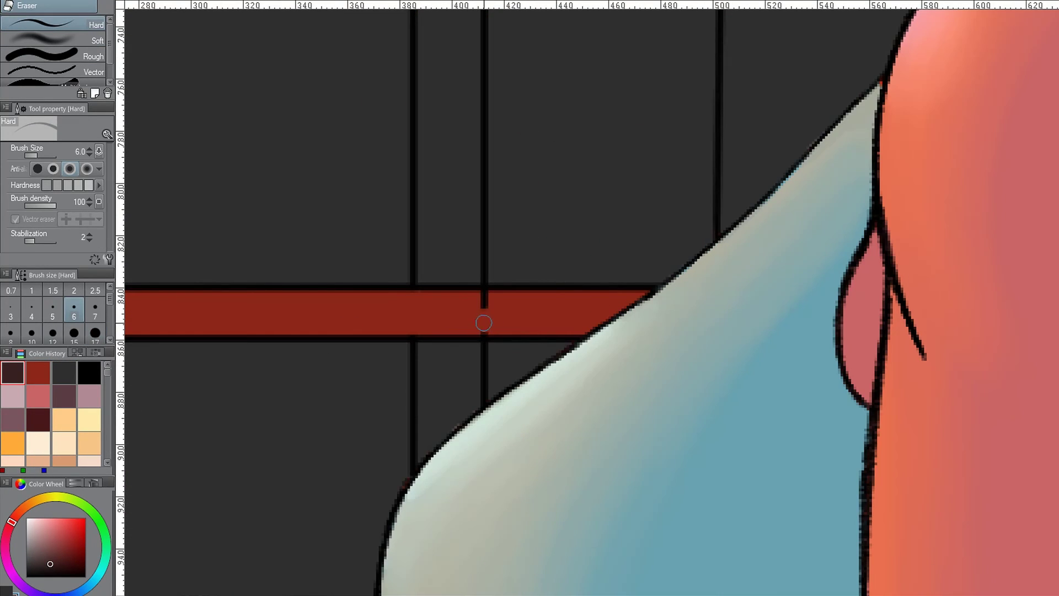
Try filling the railing's upper bar dark brown with reference to other layers at colour margin 16.3, and undo back past the red background fill.
{"action": "key", "text": "g"}
{"action": "scroll", "coordinate": [489, 308], "scroll_direction": "down", "scroll_amount": 5}
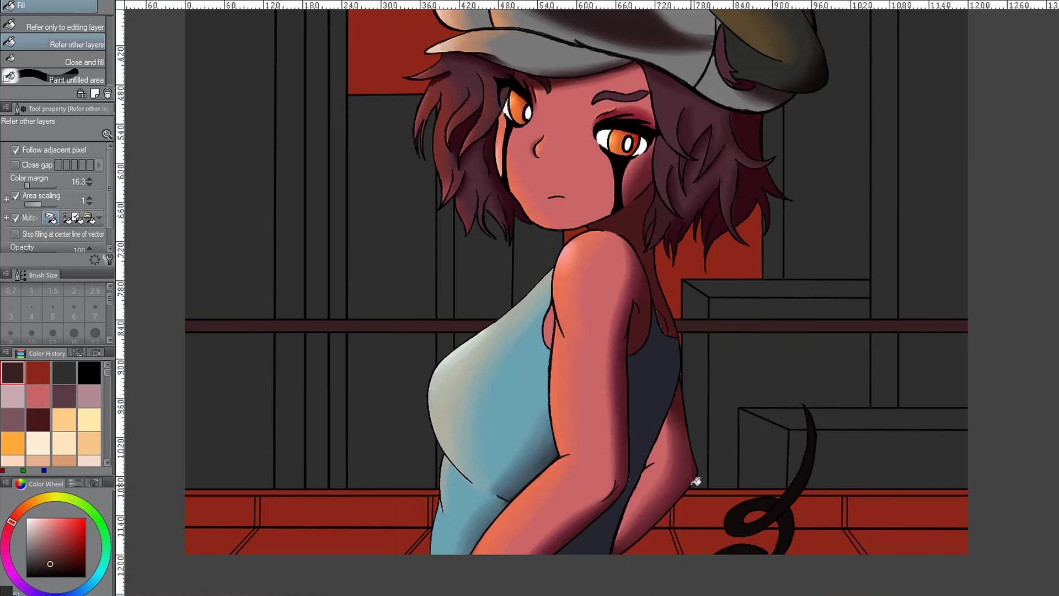
{"action": "scroll", "coordinate": [693, 480], "scroll_direction": "up", "scroll_amount": 2}
{"action": "scroll", "coordinate": [592, 200], "scroll_direction": "down", "scroll_amount": 3}
{"action": "key", "text": "ctrl+z"}
{"action": "key", "text": "ctrl+z"}
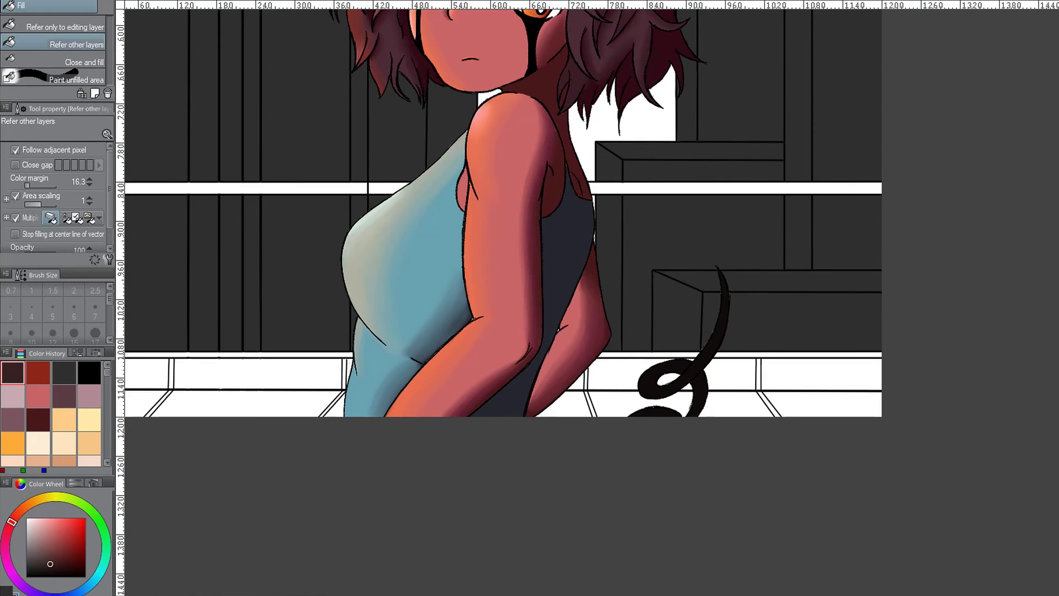
{"action": "scroll", "coordinate": [353, 220], "scroll_direction": "down", "scroll_amount": 2}
Refill the blank background with the earlier red, referring only to the editing layer.
{"action": "left_click", "coordinate": [65, 26]}
{"action": "left_click", "coordinate": [38, 373]}
{"action": "left_click", "coordinate": [325, 164]}
Restore the whites of both eyes by painting white over the red with the pen at size 17.
{"action": "key", "text": "e"}
{"action": "scroll", "coordinate": [599, 303], "scroll_direction": "up", "scroll_amount": 2}
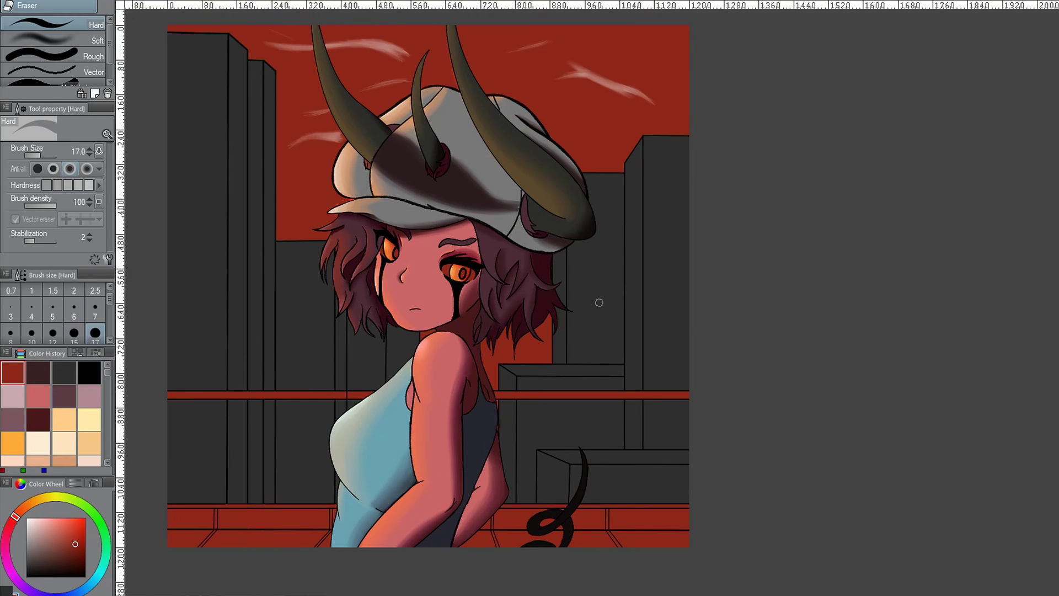
{"action": "scroll", "coordinate": [337, 208], "scroll_direction": "up", "scroll_amount": 2}
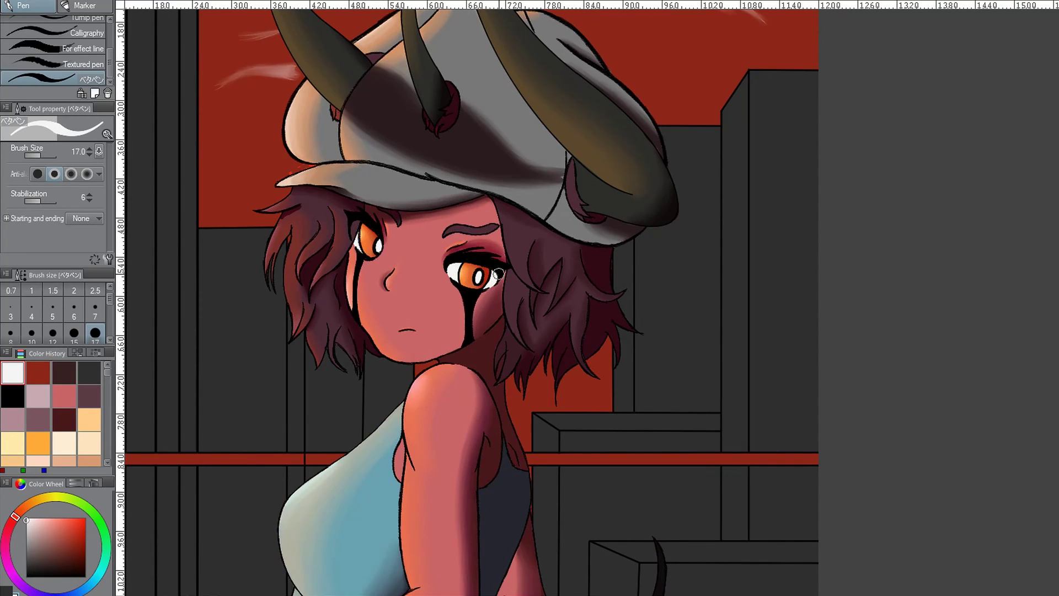
{"action": "scroll", "coordinate": [336, 209], "scroll_direction": "up", "scroll_amount": 3}
{"action": "scroll", "coordinate": [285, 166], "scroll_direction": "down", "scroll_amount": 4}
{"action": "scroll", "coordinate": [282, 282], "scroll_direction": "up", "scroll_amount": 4}
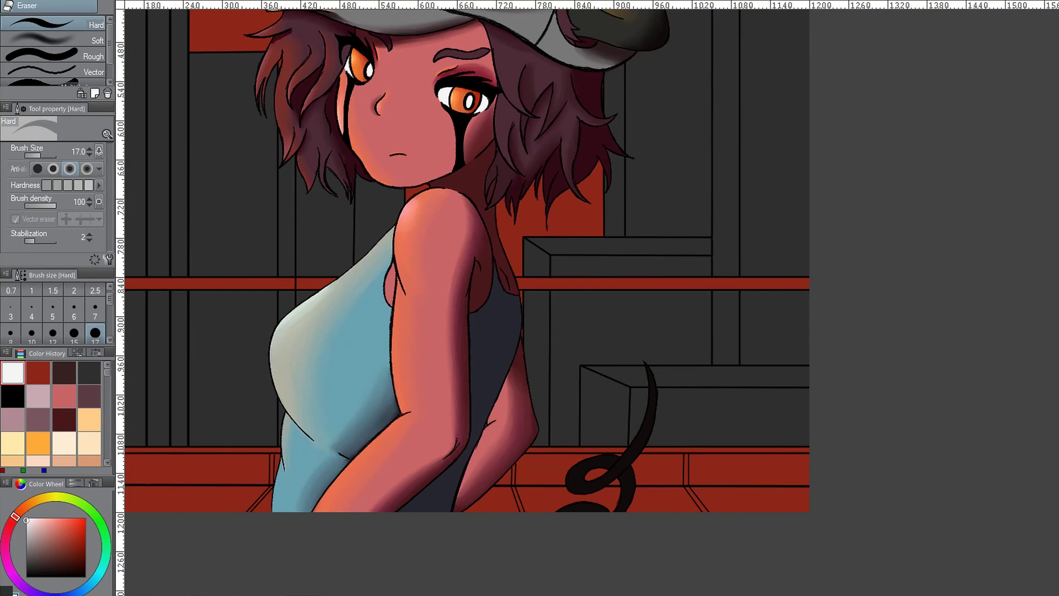
{"action": "scroll", "coordinate": [282, 282], "scroll_direction": "down", "scroll_amount": 4}
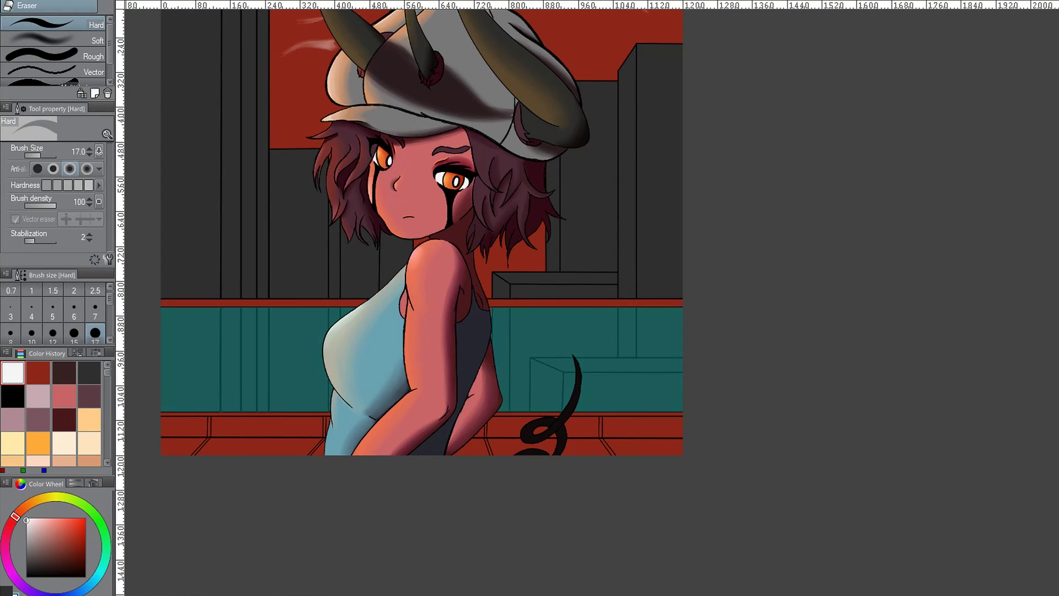